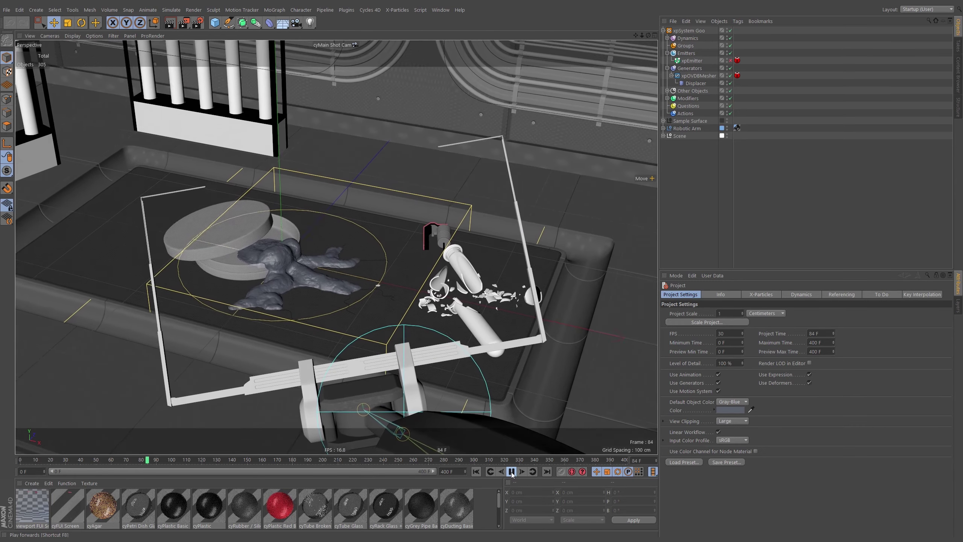
# Step: Review the goo simulation by playing the animation and scrubbing through the timeline
pyautogui.click(511, 472)
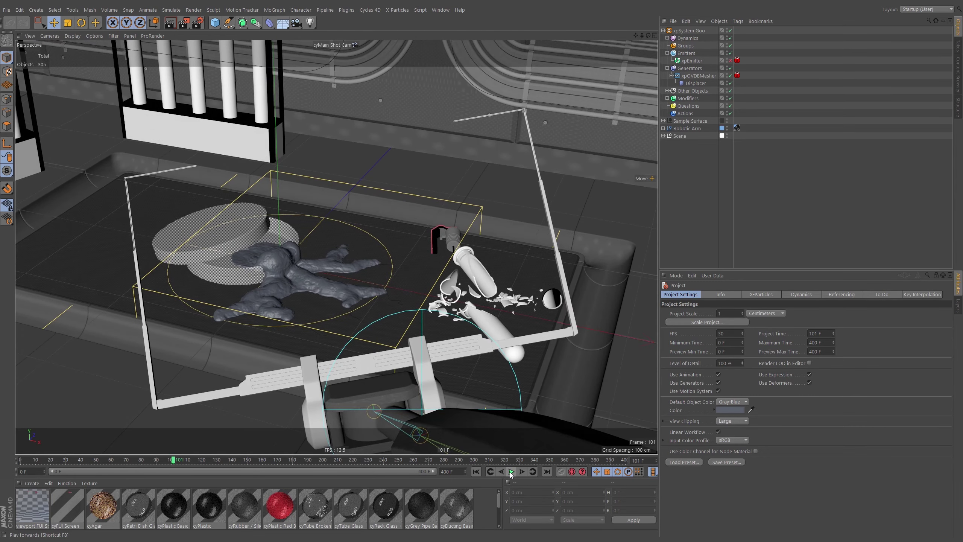
pyautogui.moveTo(174, 461); pyautogui.dragTo(229, 471)
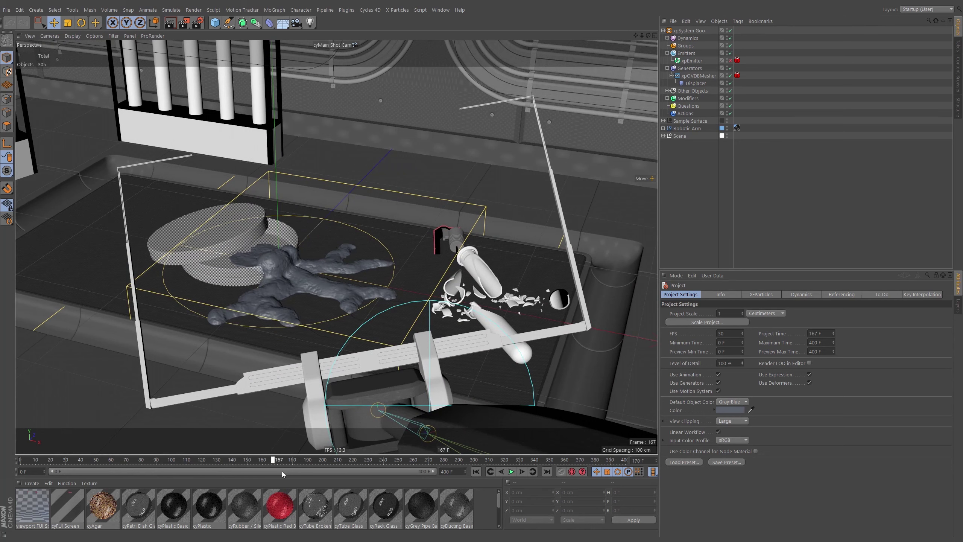
pyautogui.moveTo(370, 471); pyautogui.dragTo(218, 471)
pyautogui.click(509, 473)
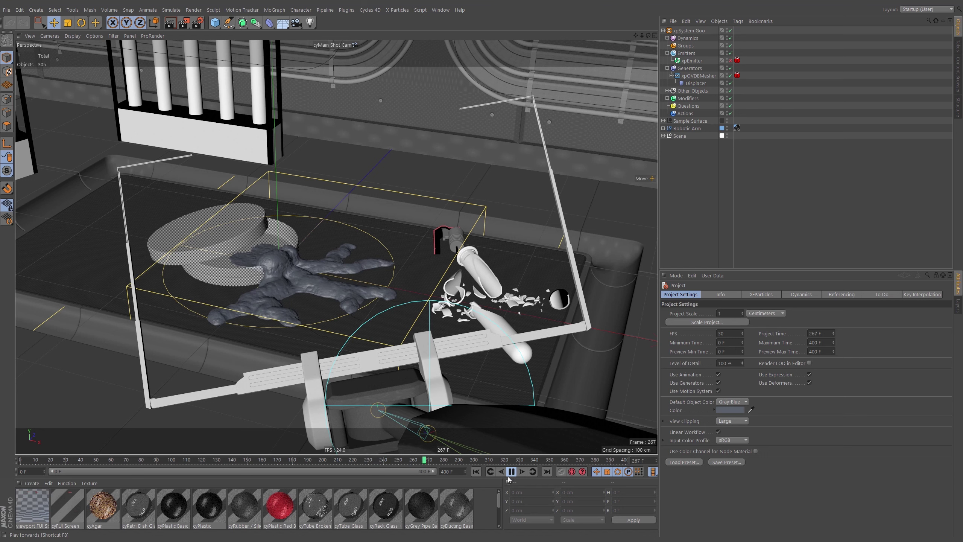
pyautogui.click(512, 471)
# Step: Set the project's end frame to 300 and scrub through the shortened timeline
pyautogui.moveTo(480, 465); pyautogui.dragTo(439, 473)
pyautogui.write('300')
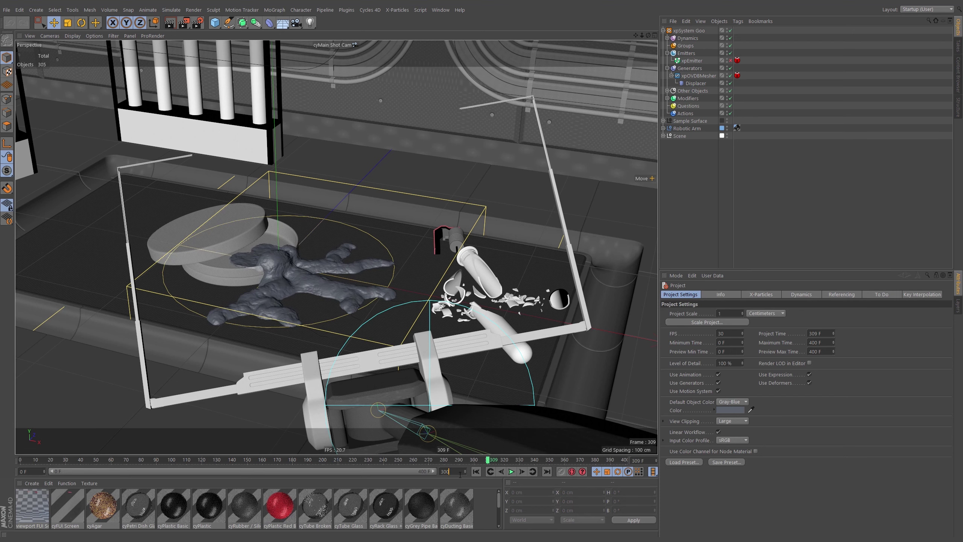
pyautogui.press('Return')
pyautogui.moveTo(618, 462); pyautogui.dragTo(474, 472)
pyautogui.moveTo(564, 473); pyautogui.dragTo(611, 473)
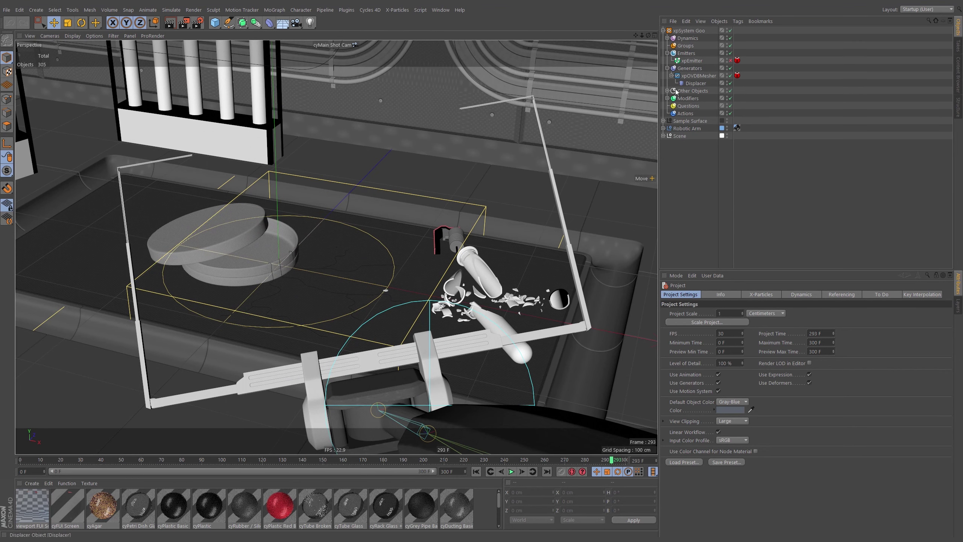
# Step: Expand the Other Objects group and examine the xpCache object's cache folder path
pyautogui.click(668, 91)
pyautogui.click(689, 99)
pyautogui.moveTo(871, 364); pyautogui.dragTo(638, 371)
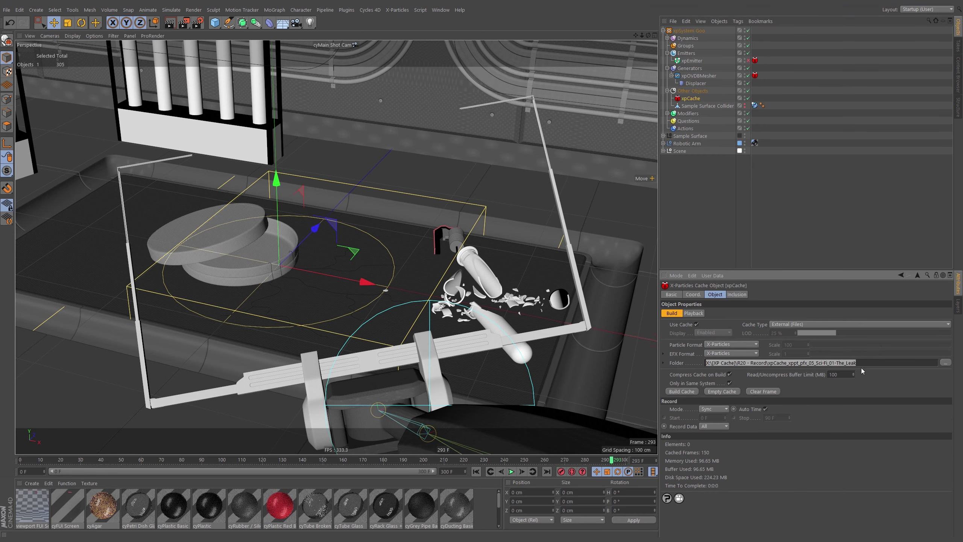
pyautogui.click(863, 381)
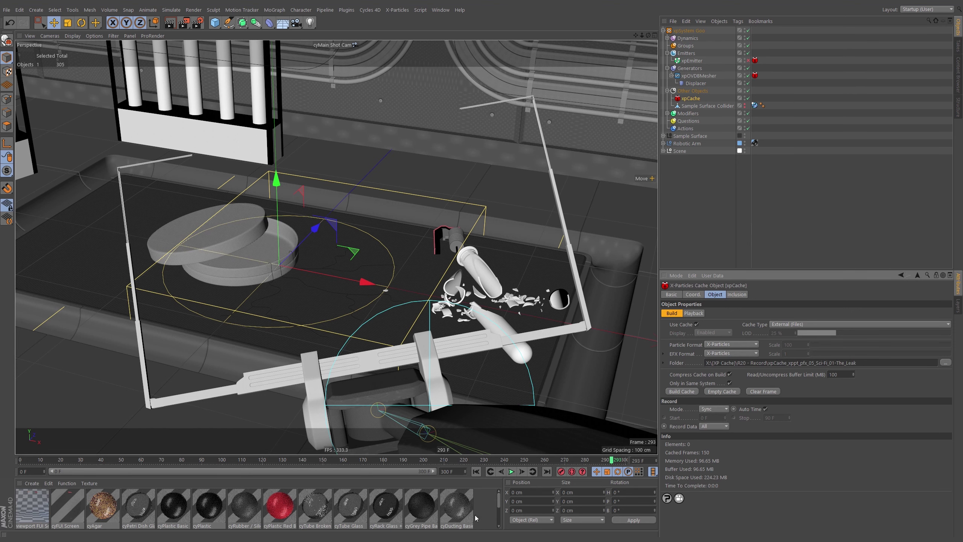
# Step: Scrub through the cached goo animation, clear the selection and collapse the Other Objects group
pyautogui.moveTo(238, 461); pyautogui.dragTo(310, 473)
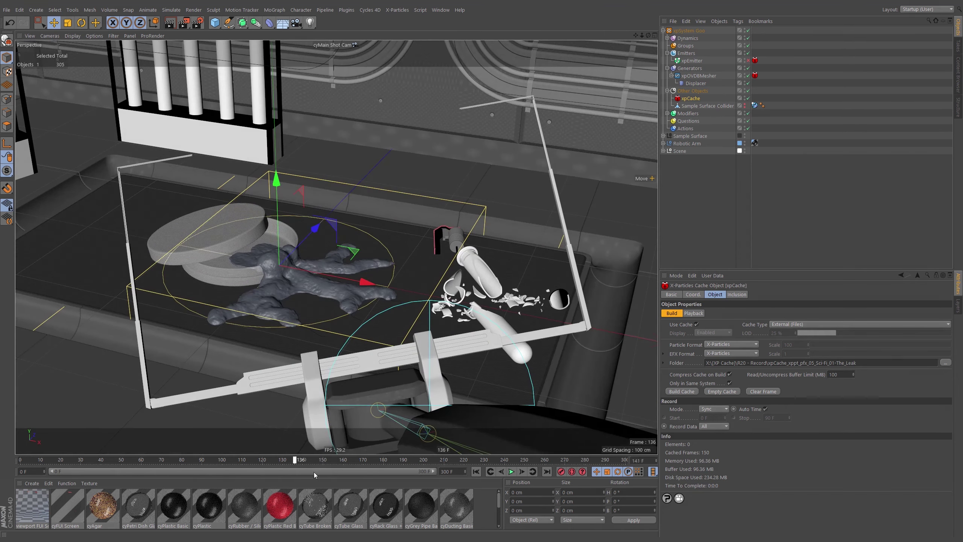
pyautogui.moveTo(381, 467); pyautogui.dragTo(478, 467)
pyautogui.click(779, 78)
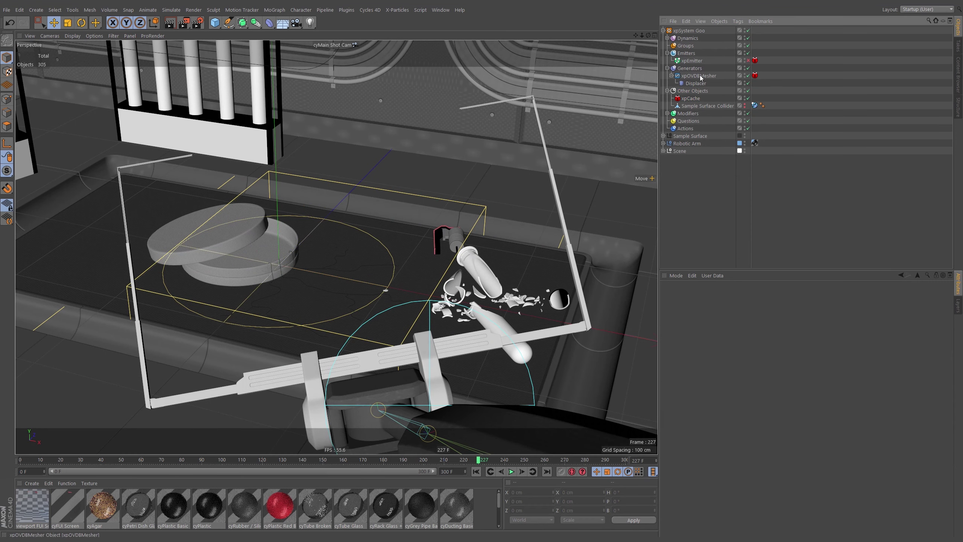
pyautogui.click(667, 91)
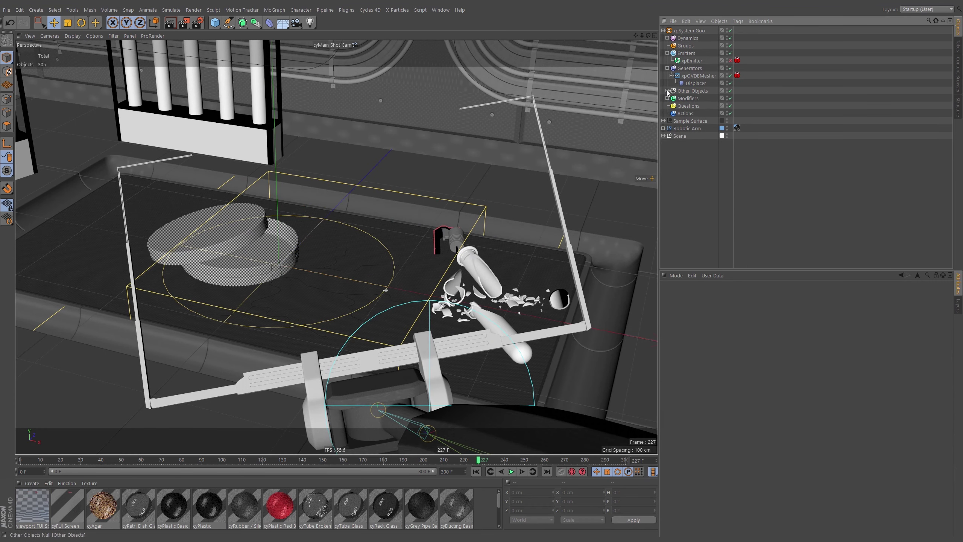
# Step: Select the xpOVDBMesher to show its filters and scrub the timeline to frame 83
pyautogui.click(698, 76)
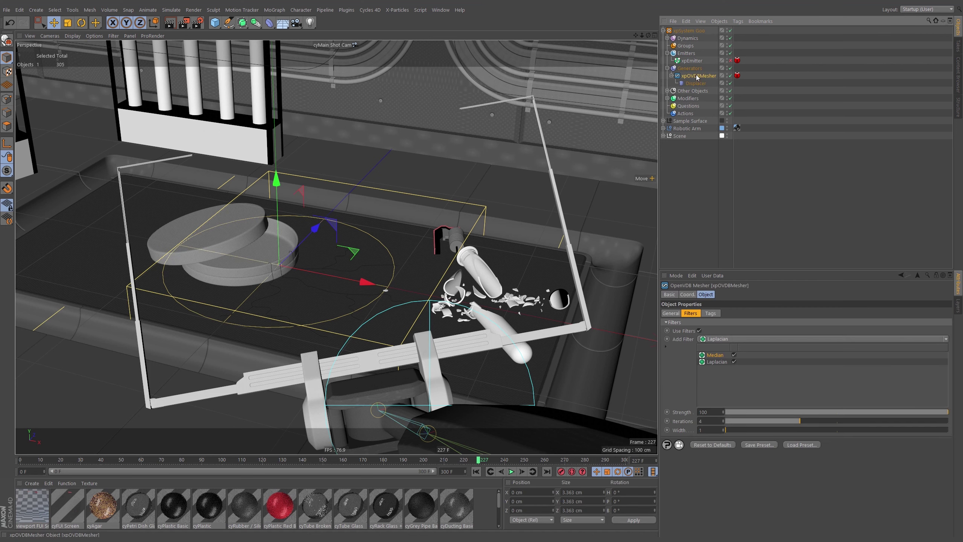
pyautogui.moveTo(246, 460); pyautogui.dragTo(358, 472)
pyautogui.moveTo(239, 479); pyautogui.dragTo(220, 497)
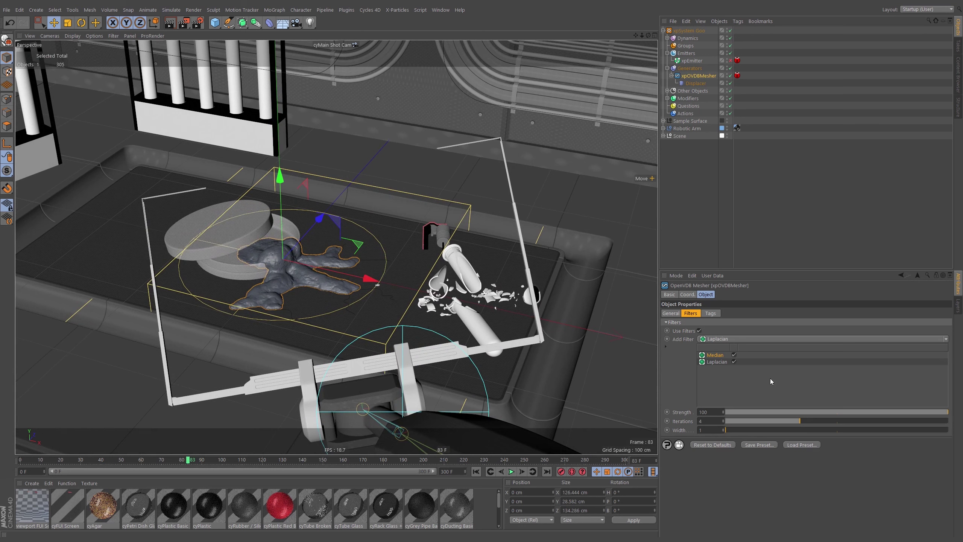
# Step: Switch the mesher's Displacer off to compare the goo surface, turn it back on and reselect the xpOVDBMesher
pyautogui.click(692, 83)
pyautogui.click(730, 83)
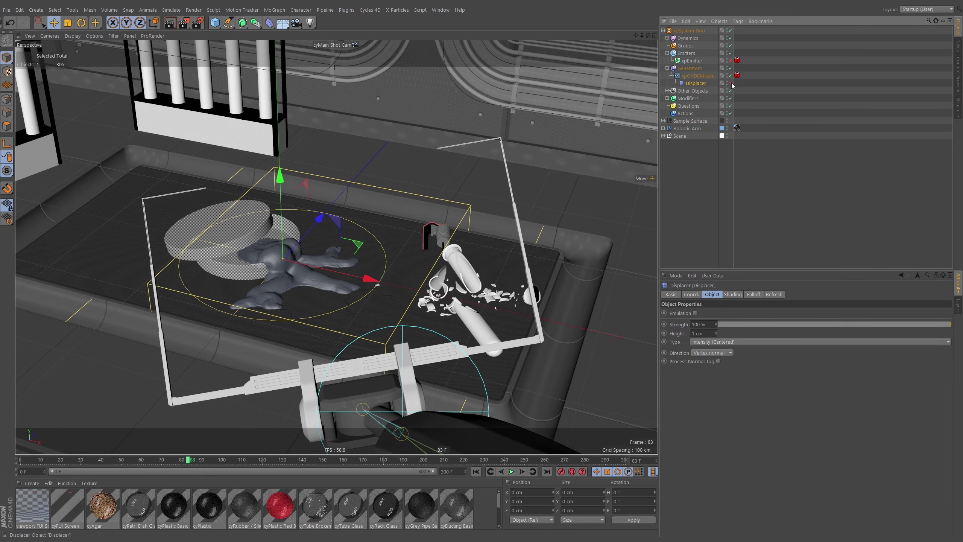
pyautogui.click(694, 77)
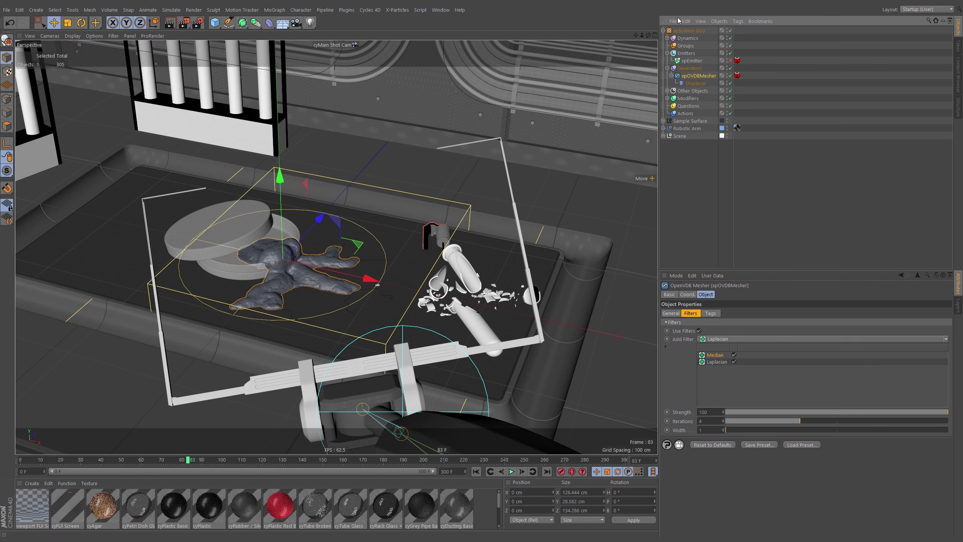
# Step: Export the selected xpOVDBMesher in Alembic format under the file name Sci-Fi_Goo_Mesh_v02.abc
pyautogui.rightClick(709, 77)
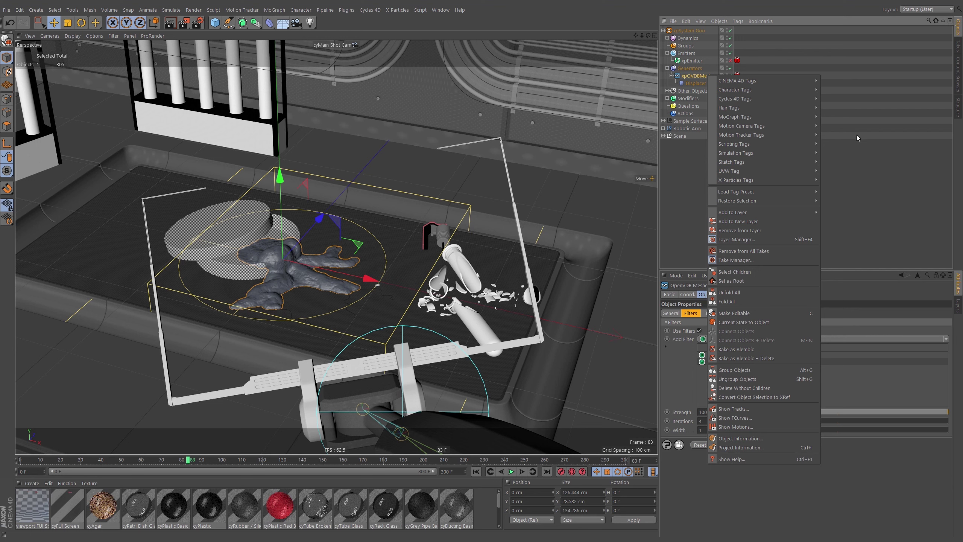
pyautogui.click(732, 5)
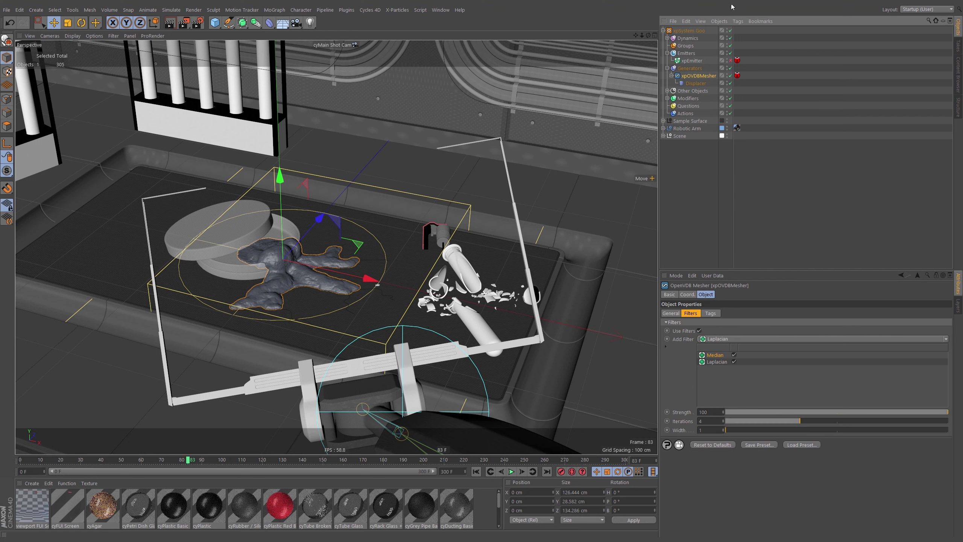
pyautogui.click(673, 21)
pyautogui.moveTo(721, 52)
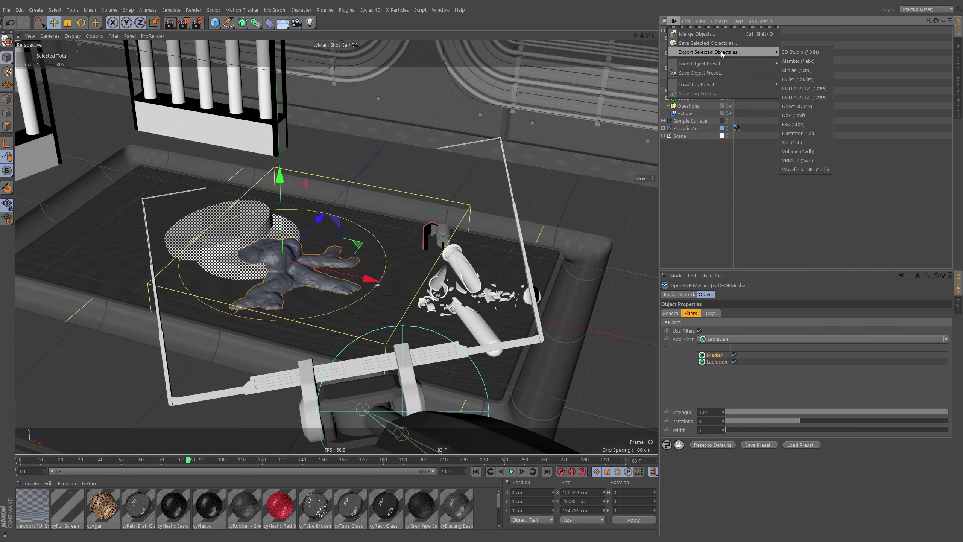
pyautogui.click(804, 61)
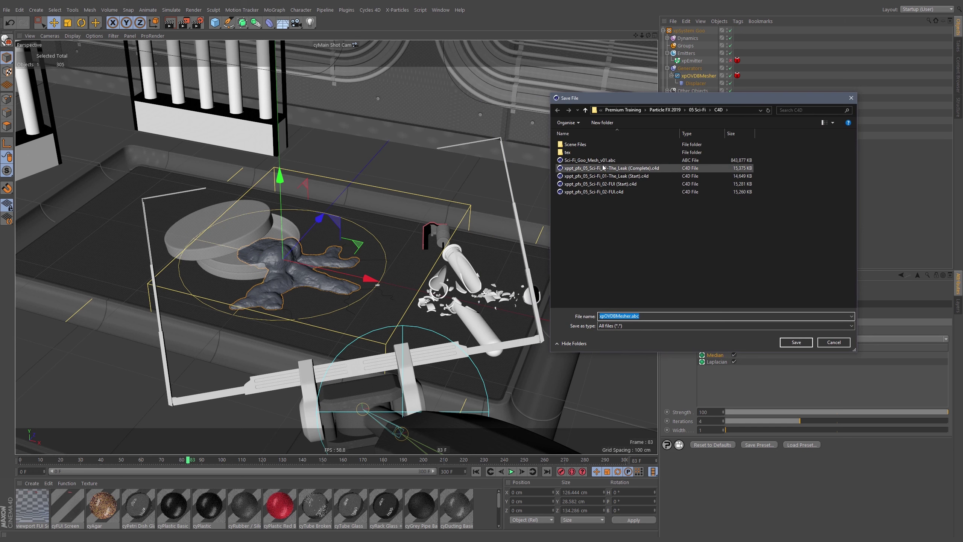
pyautogui.click(604, 161)
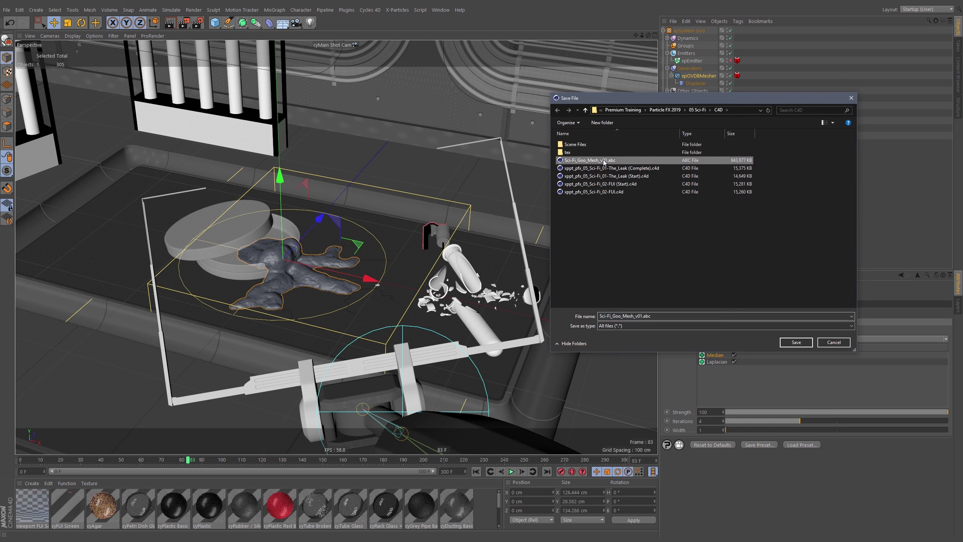
pyautogui.click(642, 317)
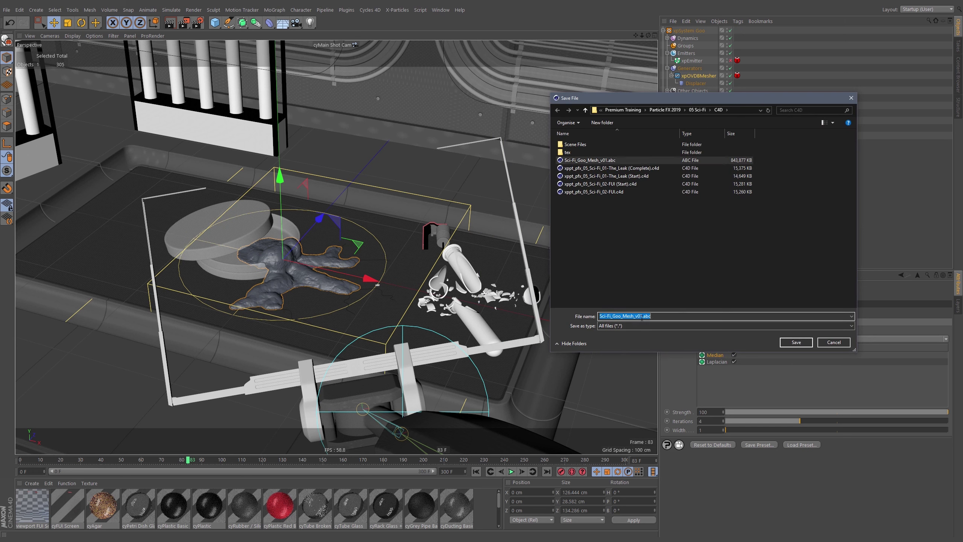
pyautogui.click(642, 318)
pyautogui.press('BackSpace')
pyautogui.write('2')
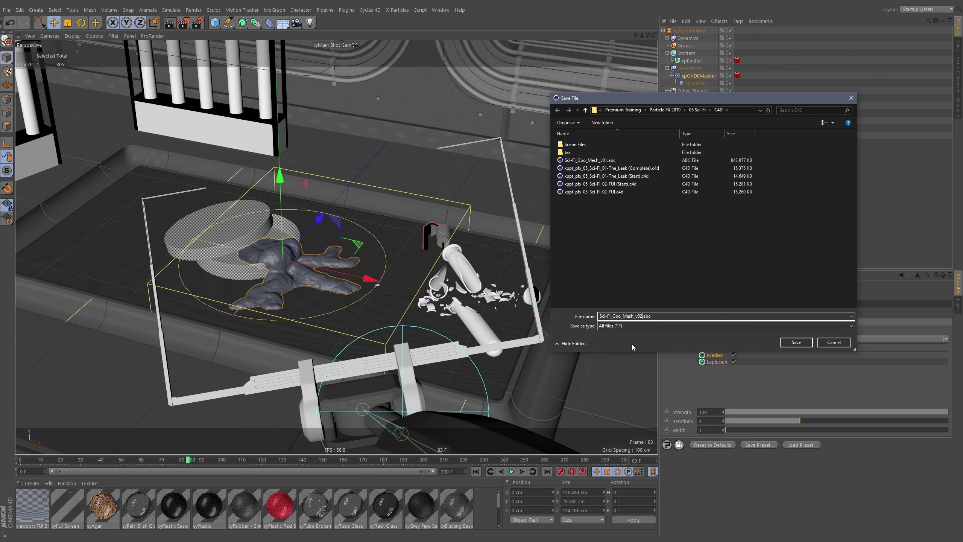
pyautogui.click(796, 343)
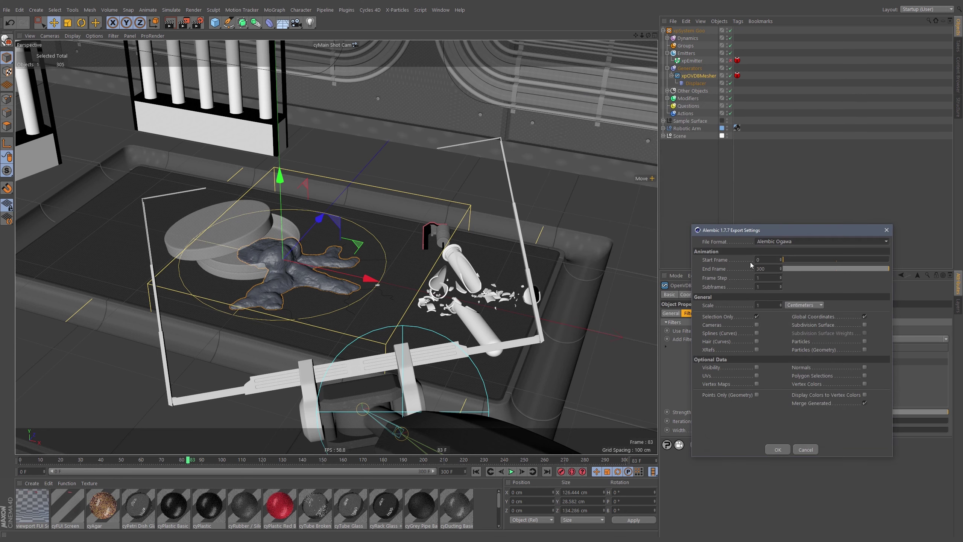
# Step: Toggle Global Coordinates in the Alembic export settings and run the export
pyautogui.moveTo(805, 232); pyautogui.dragTo(792, 161)
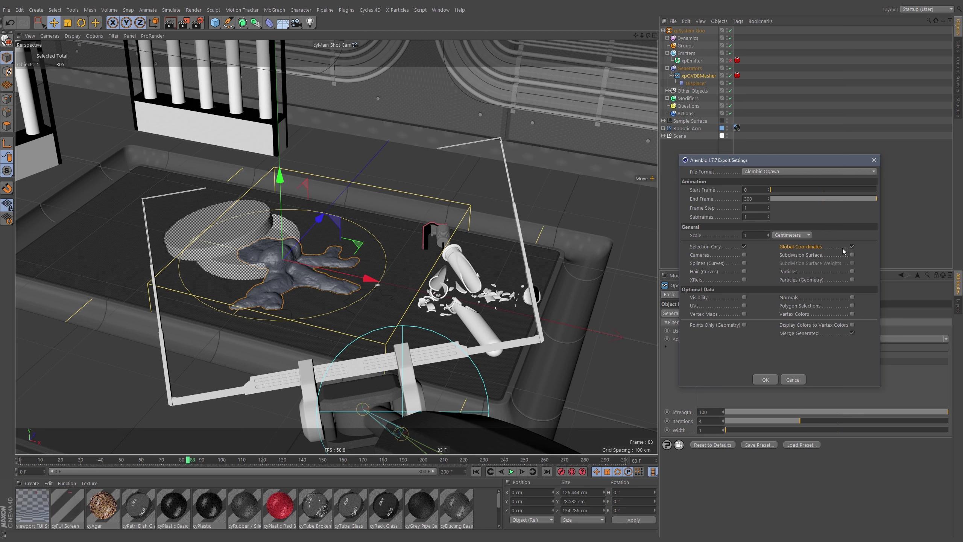
pyautogui.click(853, 247)
pyautogui.click(765, 380)
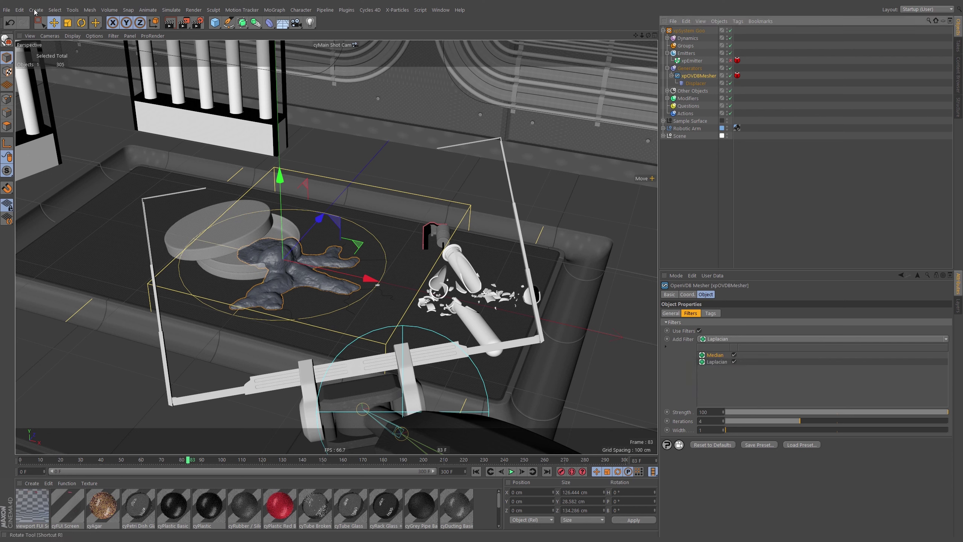
# Step: Merge Sci-Fi_Goo_Mesh_v02.abc into the current scene using the default Alembic import settings
pyautogui.click(7, 10)
pyautogui.click(18, 41)
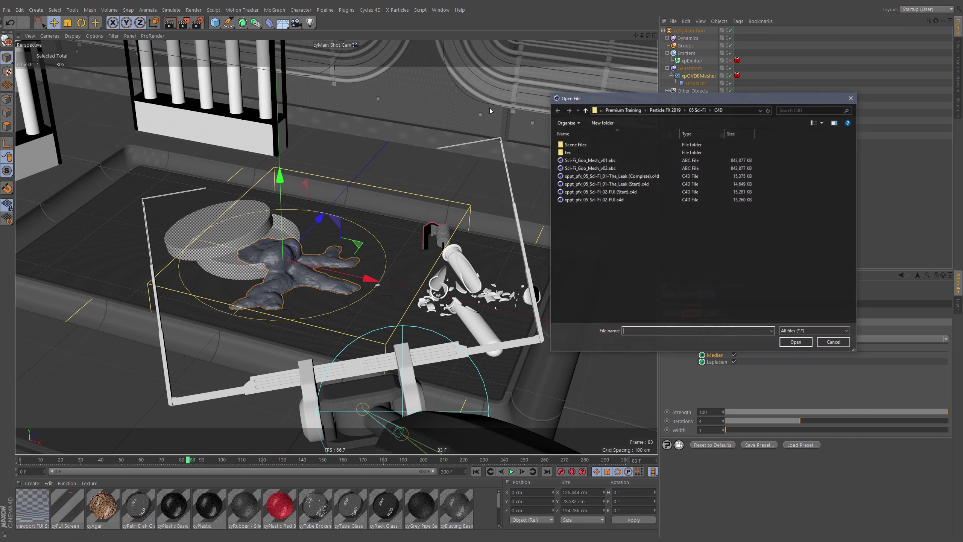
pyautogui.click(619, 168)
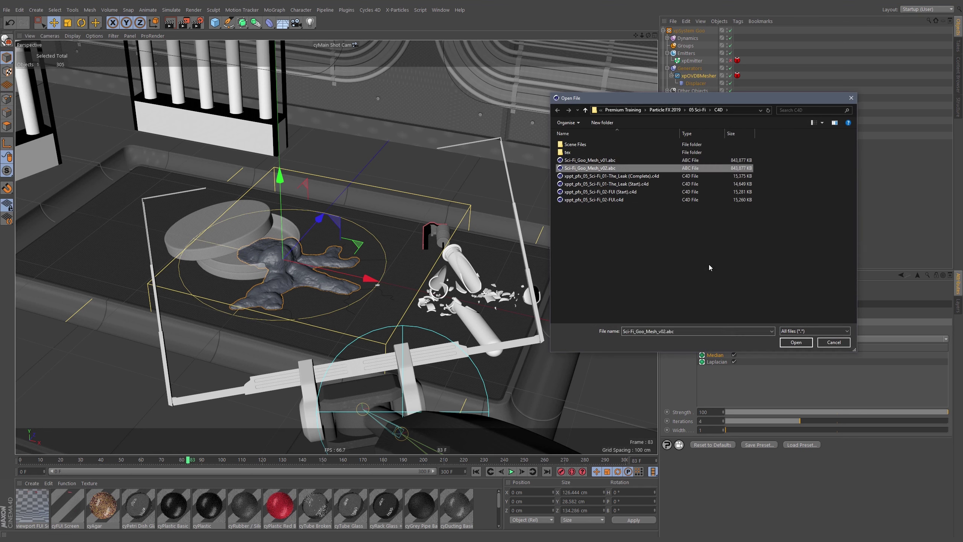
pyautogui.click(796, 342)
pyautogui.moveTo(795, 225); pyautogui.dragTo(755, 153)
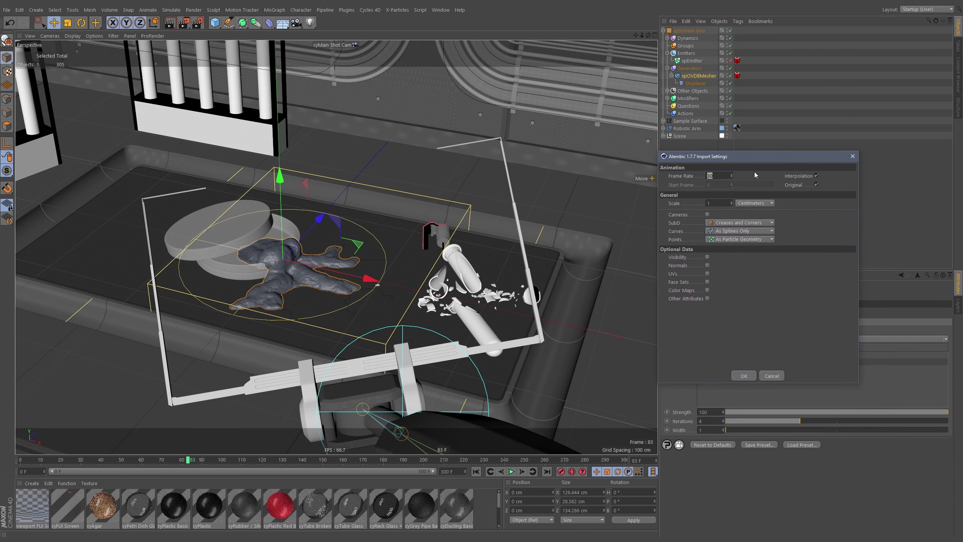
pyautogui.click(743, 376)
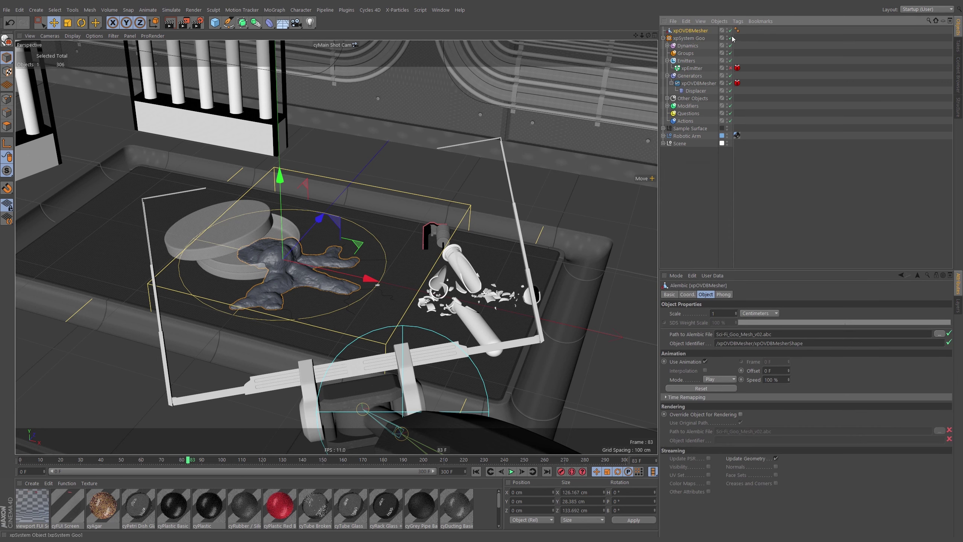
# Step: Disable the original OpenVDB mesher and its Displacer, and scrub the timeline to check the imported Alembic mesh
pyautogui.click(730, 90)
pyautogui.moveTo(172, 462); pyautogui.dragTo(233, 464)
# Step: Try moving the Alembic mesh away from the dish while scrubbing its animation, undo the move and go to frame 105
pyautogui.moveTo(430, 250); pyautogui.dragTo(531, 149)
pyautogui.moveTo(241, 463); pyautogui.dragTo(109, 466)
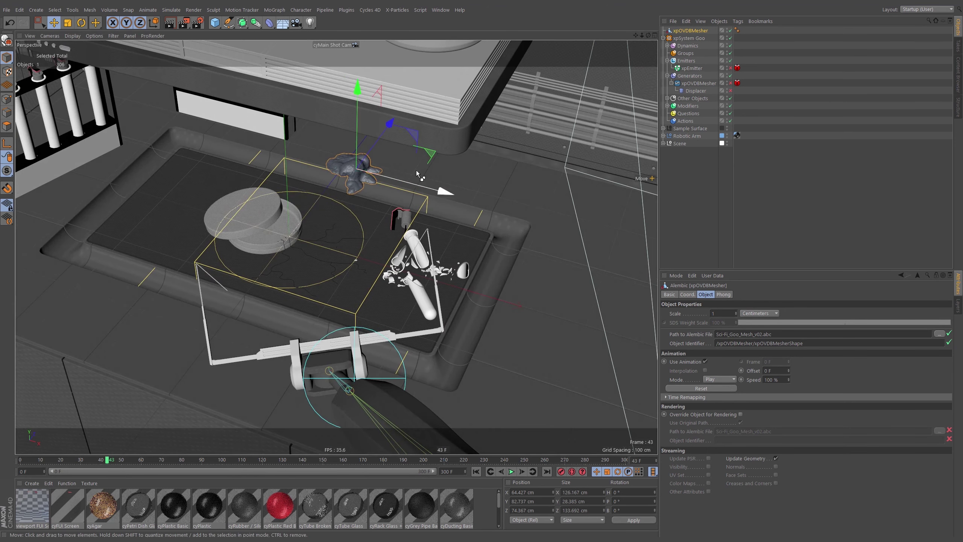
pyautogui.hotkey('ctrl', 'z')
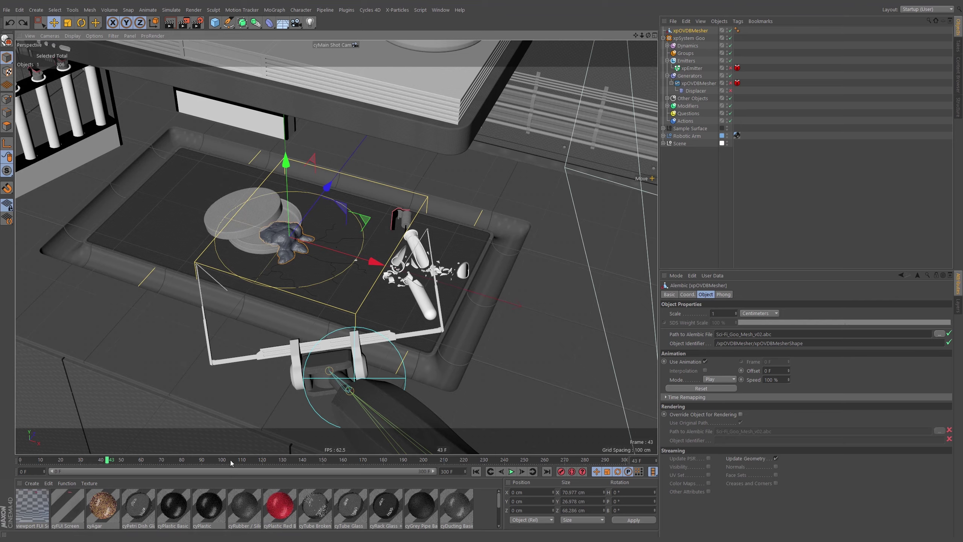
pyautogui.moveTo(231, 461)
pyautogui.mouseDown()
pyautogui.moveTo(299, 464)
pyautogui.moveTo(30, 466)
pyautogui.moveTo(233, 468)
pyautogui.mouseUp()
# Step: Place the Alembic mesh in the Generators group above the original mesher and copy the Displacer onto it as a child
pyautogui.moveTo(690, 32); pyautogui.dragTo(701, 79)
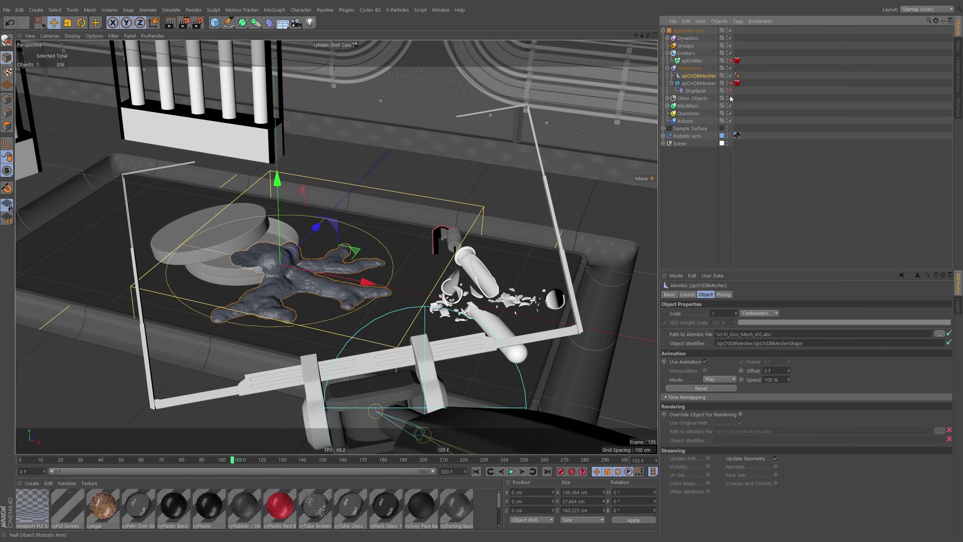
pyautogui.click(694, 91)
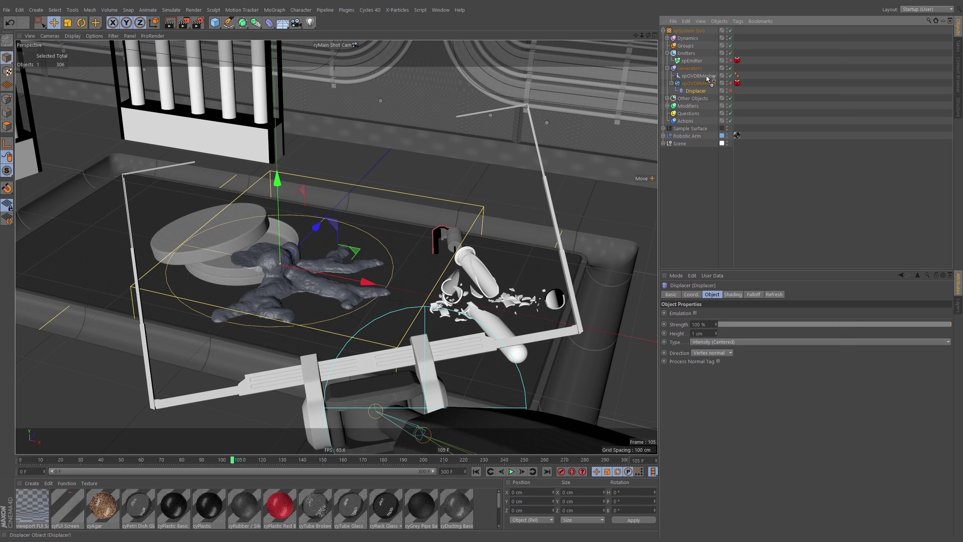
pyautogui.keyDown('ctrl'); pyautogui.moveTo(706, 75); pyautogui.dragTo(707, 76); pyautogui.keyUp('ctrl')
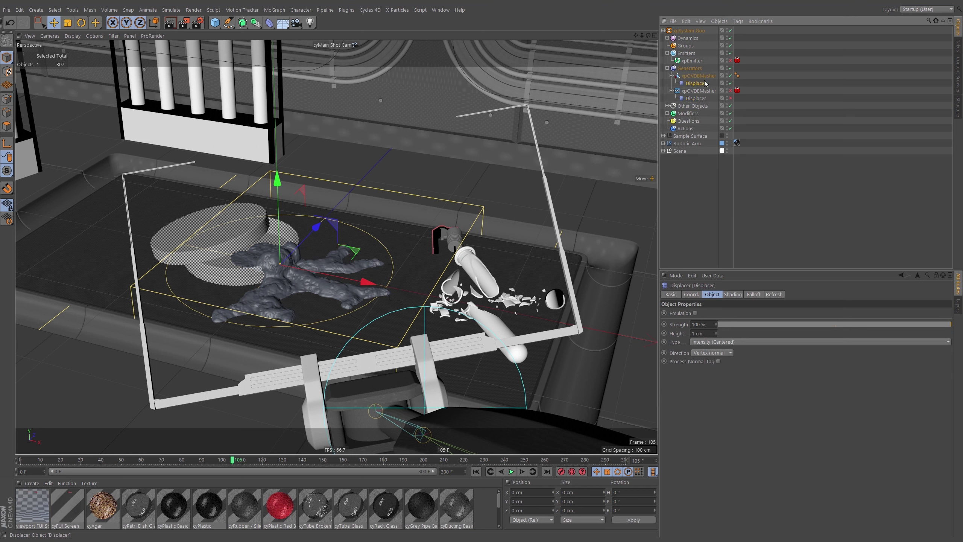
pyautogui.click(671, 90)
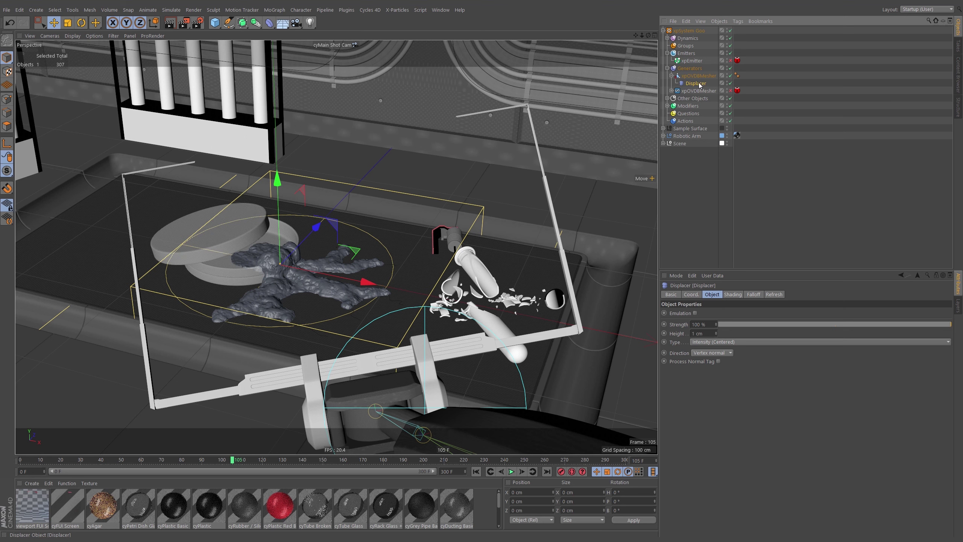
pyautogui.click(777, 98)
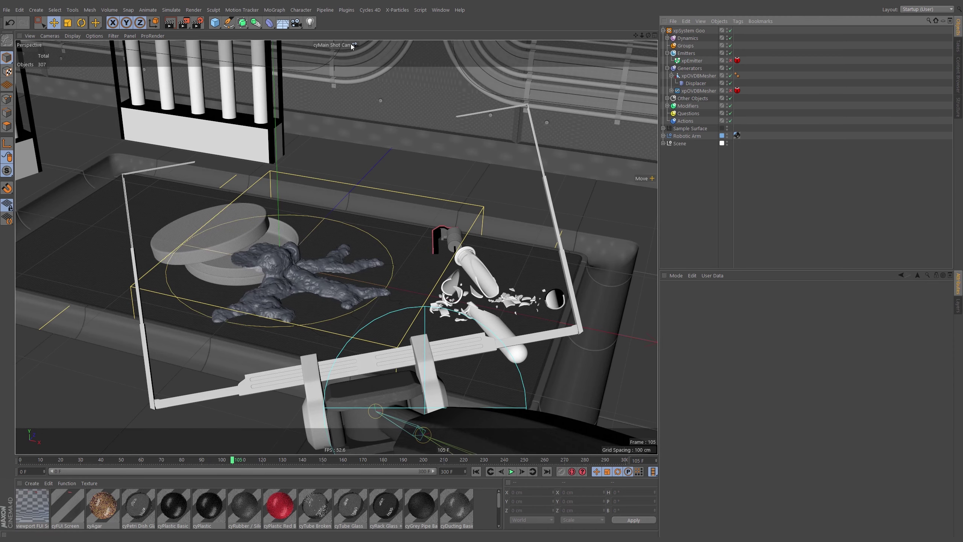
# Step: Switch from the main shot camera to the default camera and select the Displacer under the Alembic goo mesh
pyautogui.click(353, 44)
pyautogui.keyDown('alt'); pyautogui.moveTo(362, 266); pyautogui.dragTo(378, 274); pyautogui.keyUp('alt')
pyautogui.keyDown('alt'); pyautogui.moveTo(378, 273); pyautogui.dragTo(340, 253, button='right'); pyautogui.keyUp('alt')
pyautogui.keyDown('alt'); pyautogui.moveTo(340, 252); pyautogui.dragTo(360, 260); pyautogui.keyUp('alt')
pyautogui.click(695, 83)
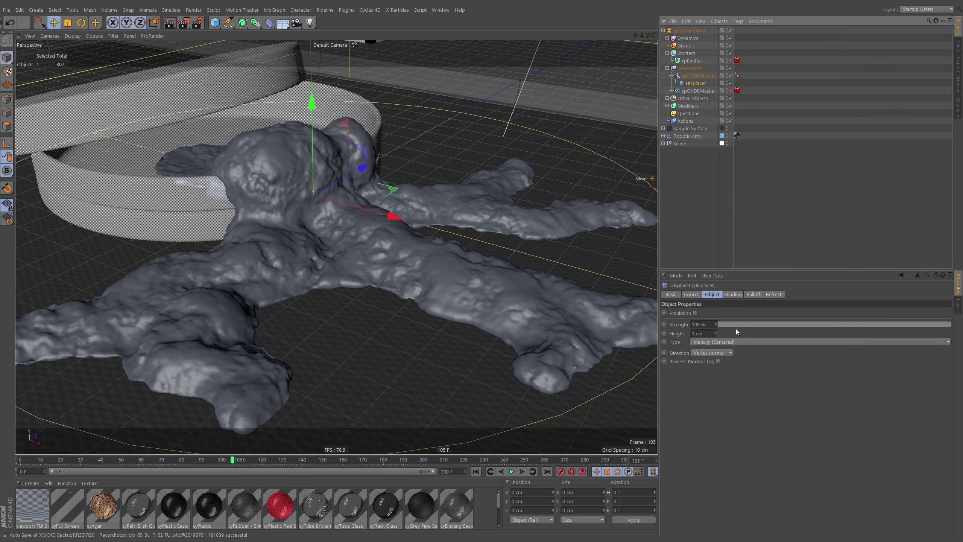
# Step: Toggle the Displacer off and on to compare the goo's surface, and set its Height to 0.1 cm
pyautogui.keyDown('alt'); pyautogui.moveTo(717, 333); pyautogui.dragTo(718, 336); pyautogui.keyUp('alt')
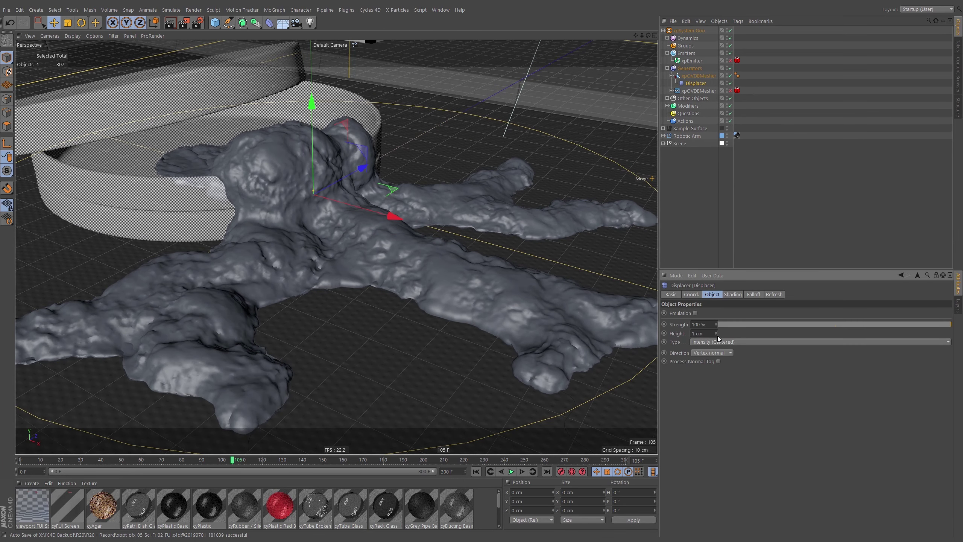
pyautogui.hotkey('ctrl', 'z')
pyautogui.click(730, 83)
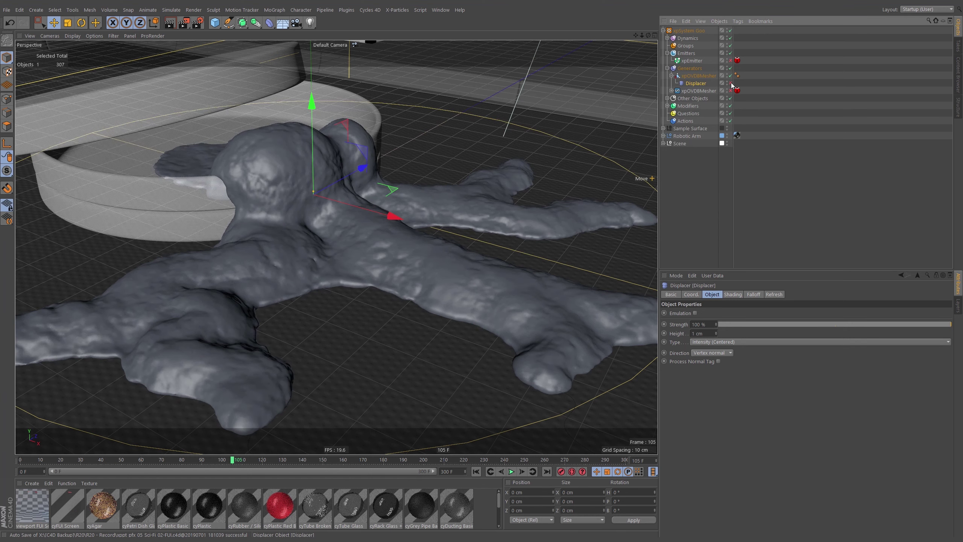
pyautogui.click(731, 83)
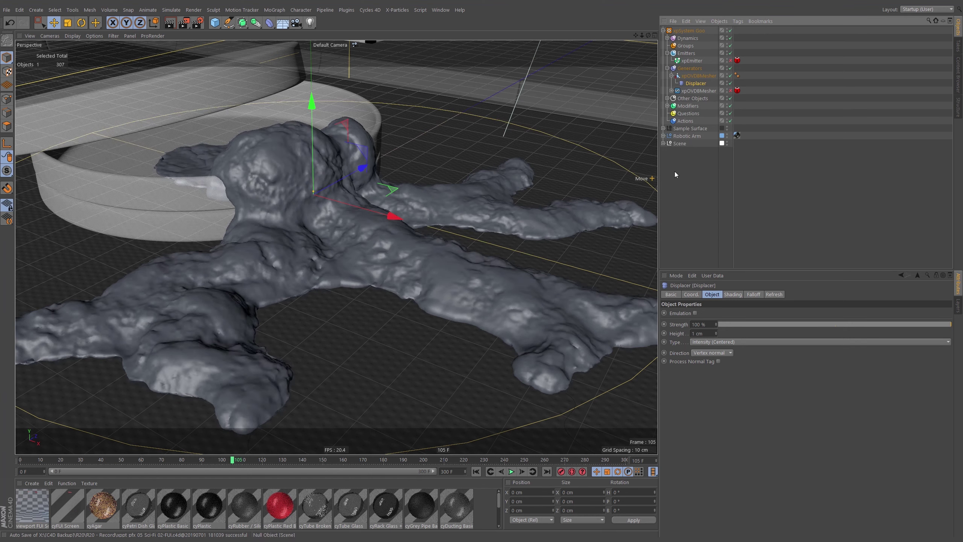
pyautogui.moveTo(717, 335); pyautogui.dragTo(715, 338)
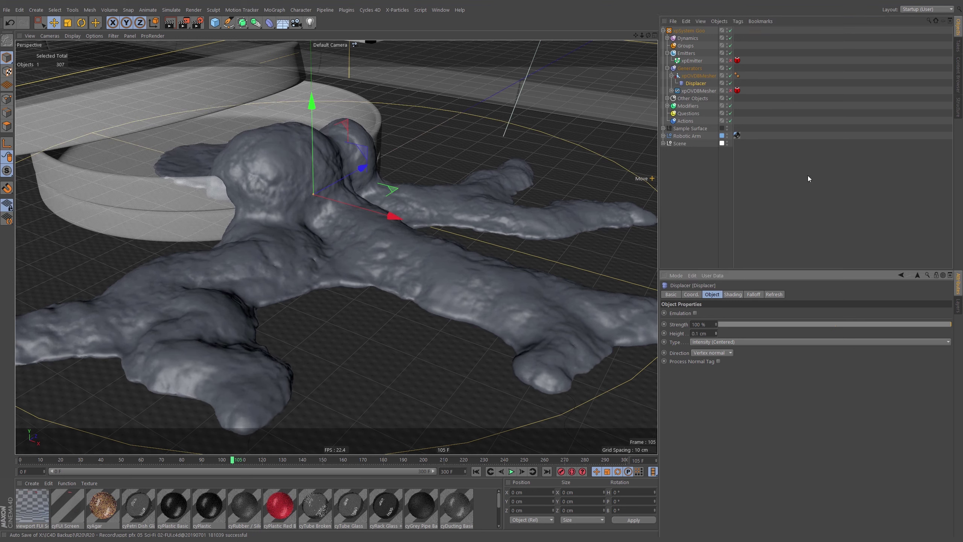
pyautogui.click(755, 161)
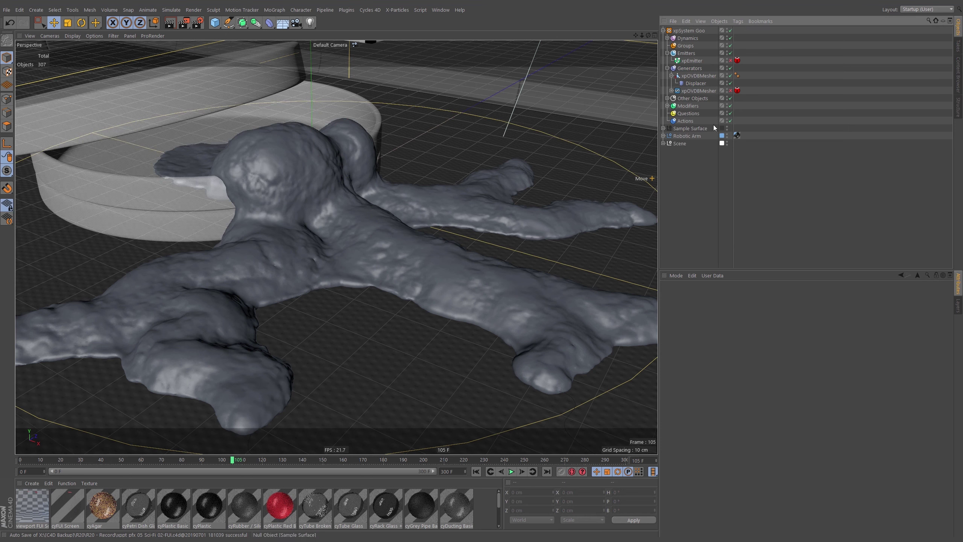
# Step: Play the animation from frame 0 to check the displaced goo, and stop playback at frame 133
pyautogui.click(476, 471)
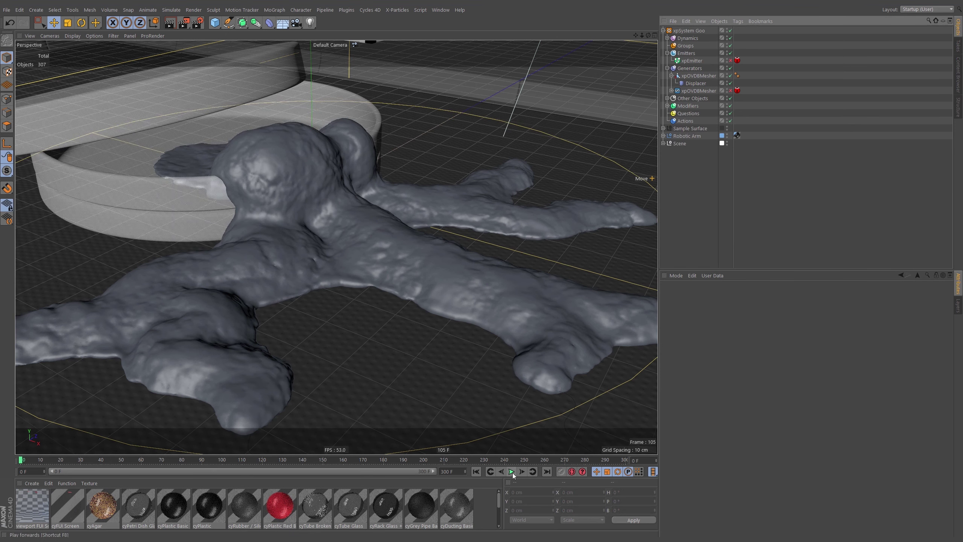
pyautogui.click(512, 471)
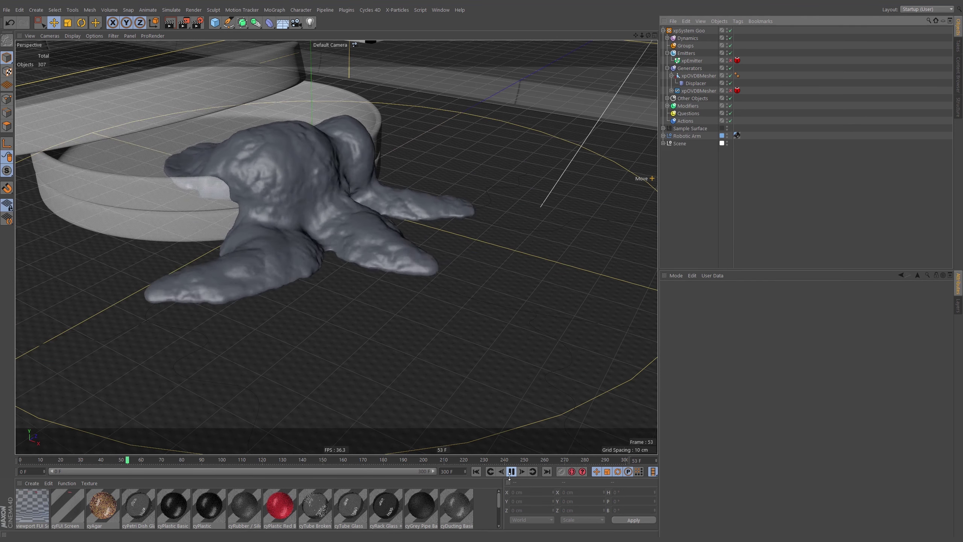
pyautogui.keyDown('alt'); pyautogui.moveTo(460, 257); pyautogui.dragTo(416, 279, button='right'); pyautogui.keyUp('alt')
pyautogui.keyDown('alt'); pyautogui.moveTo(429, 273); pyautogui.dragTo(420, 274, button='middle'); pyautogui.keyUp('alt')
pyautogui.click(514, 473)
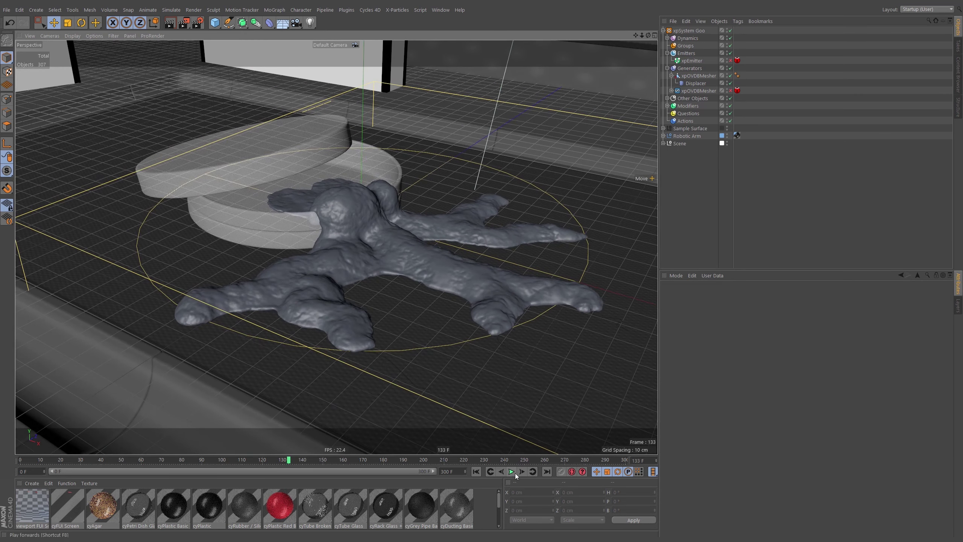
# Step: View the robotic arm beside the desk and inspect the viewport FUI Screen and cyFUI Screen materials
pyautogui.keyDown('alt'); pyautogui.moveTo(359, 222); pyautogui.dragTo(296, 270, button='right'); pyautogui.keyUp('alt')
pyautogui.keyDown('alt'); pyautogui.moveTo(482, 224); pyautogui.dragTo(361, 244, button='middle'); pyautogui.keyUp('alt')
pyautogui.keyDown('alt'); pyautogui.moveTo(362, 244); pyautogui.dragTo(345, 263, button='right'); pyautogui.keyUp('alt')
pyautogui.keyDown('alt'); pyautogui.moveTo(622, 251); pyautogui.dragTo(471, 244, button='middle'); pyautogui.keyUp('alt')
pyautogui.keyDown('alt'); pyautogui.moveTo(506, 231); pyautogui.dragTo(484, 246, button='right'); pyautogui.keyUp('alt')
pyautogui.click(33, 509)
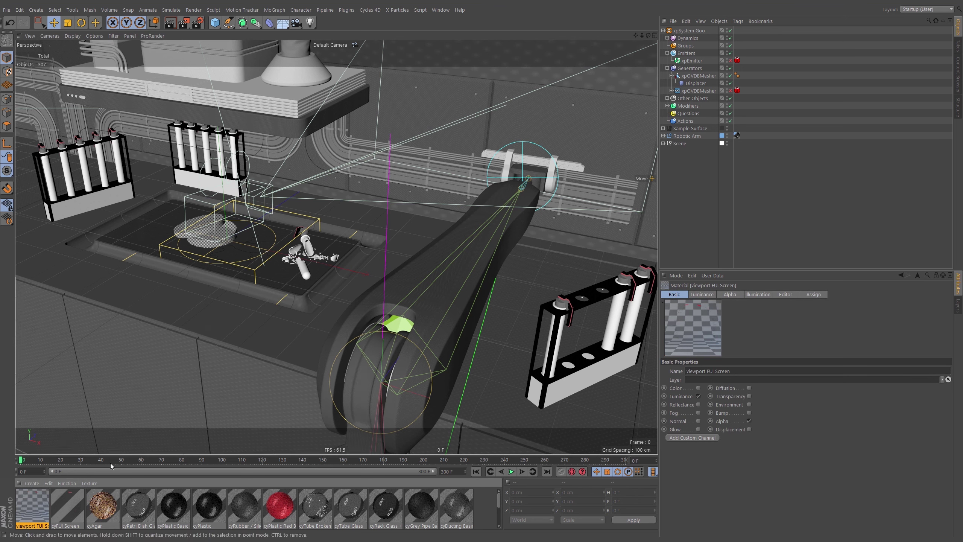
pyautogui.click(69, 509)
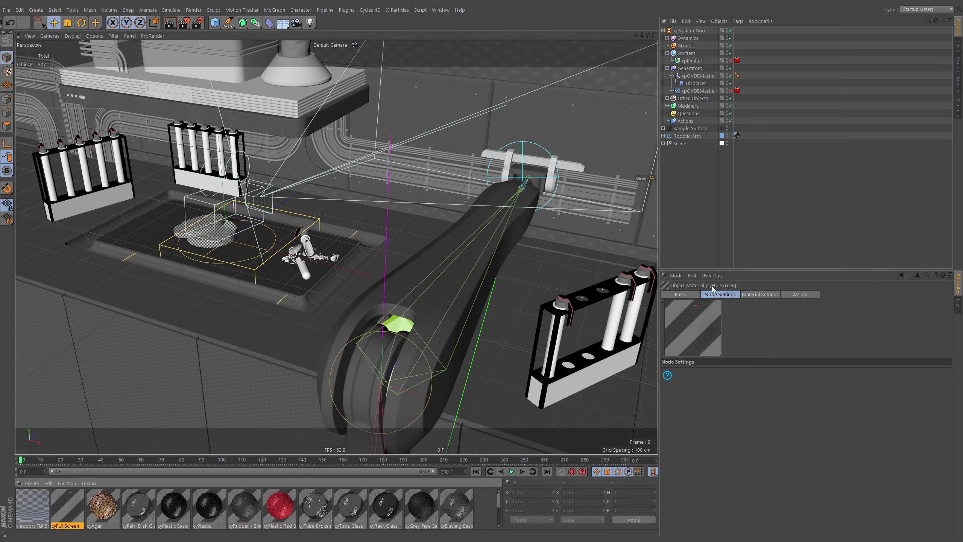
pyautogui.click(34, 510)
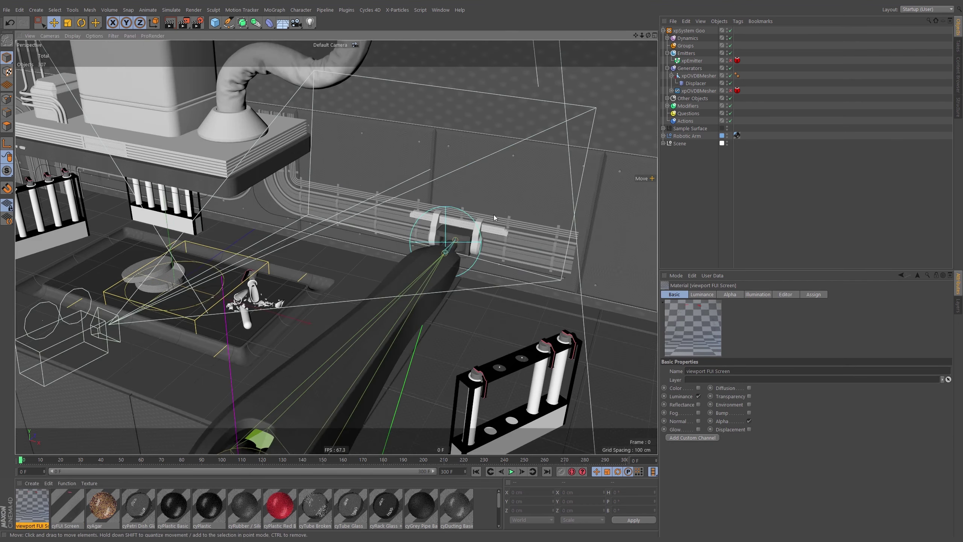
# Step: Examine the folded screen bracket at the robotic arm's tip from several angles and scrub the opening frames
pyautogui.scroll(10, 494, 215)
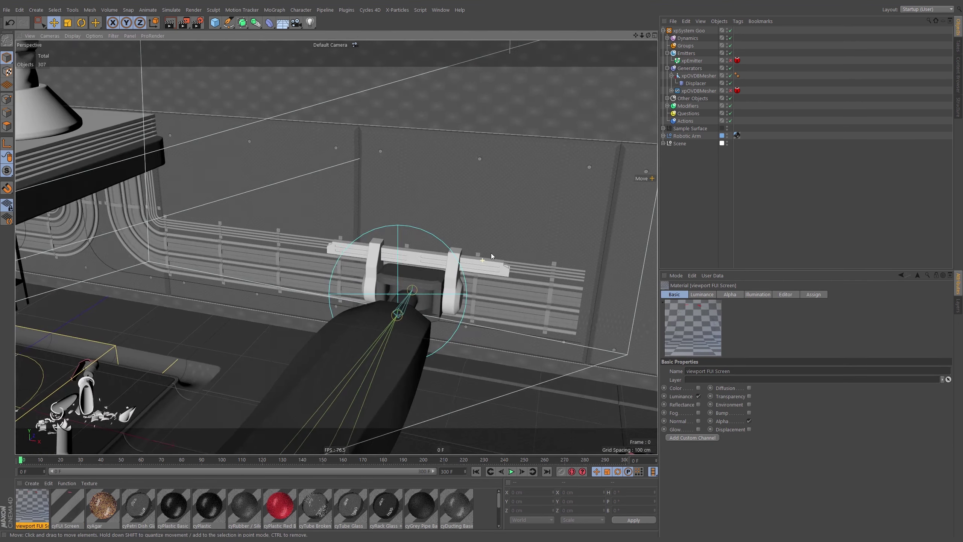
pyautogui.keyDown('alt'); pyautogui.moveTo(475, 257); pyautogui.dragTo(471, 276, button='middle'); pyautogui.keyUp('alt')
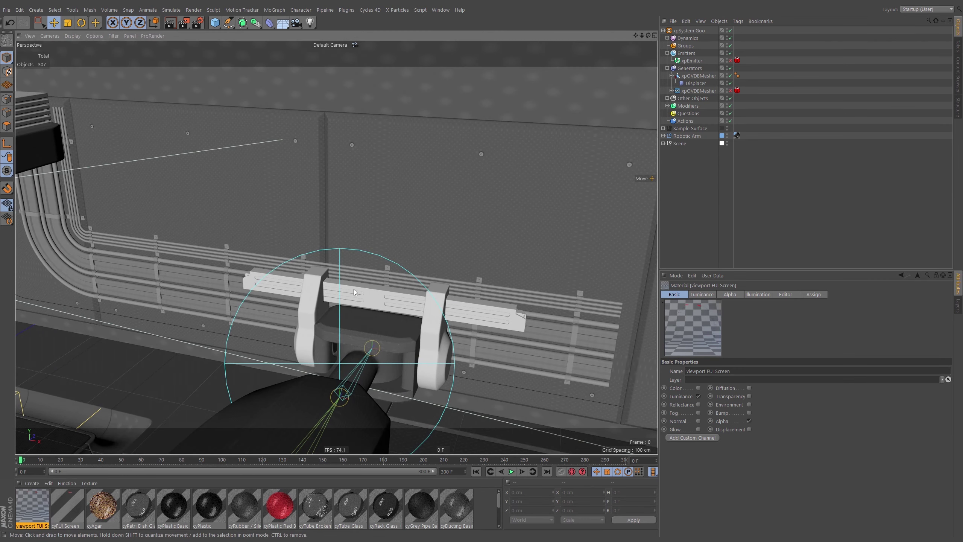
pyautogui.scroll(-6, 362, 284)
pyautogui.keyDown('alt'); pyautogui.moveTo(360, 288); pyautogui.dragTo(384, 301); pyautogui.keyUp('alt')
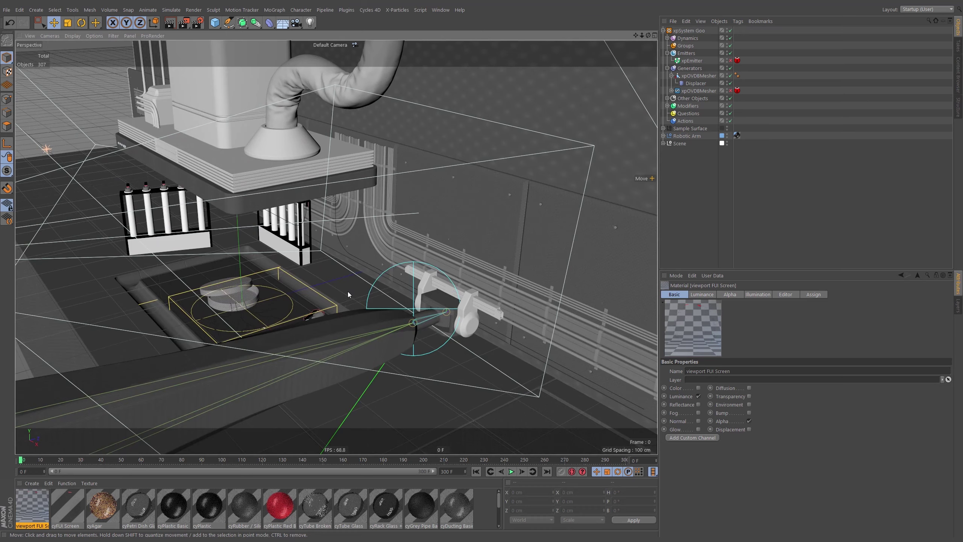
pyautogui.keyDown('alt'); pyautogui.moveTo(349, 295); pyautogui.dragTo(333, 301, button='middle'); pyautogui.keyUp('alt')
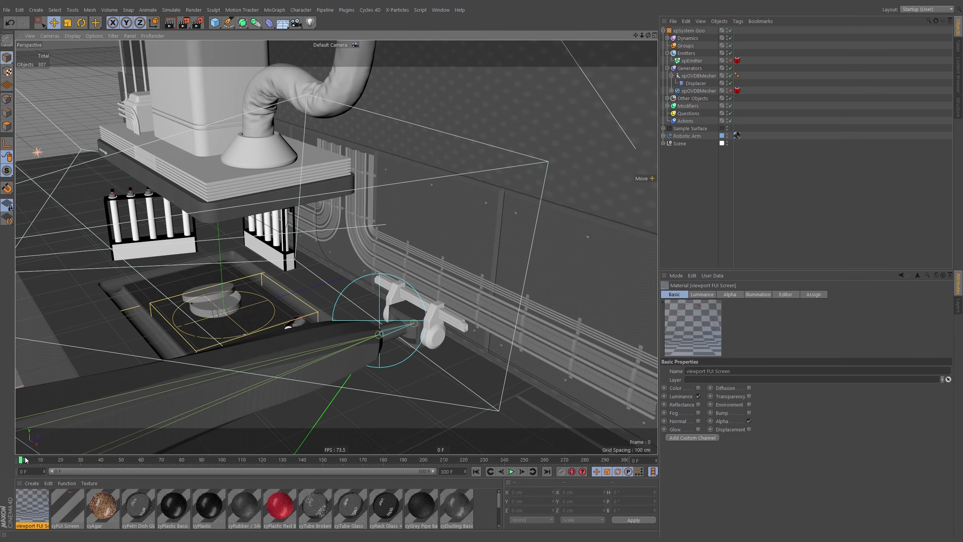
pyautogui.moveTo(25, 460); pyautogui.dragTo(1, 472)
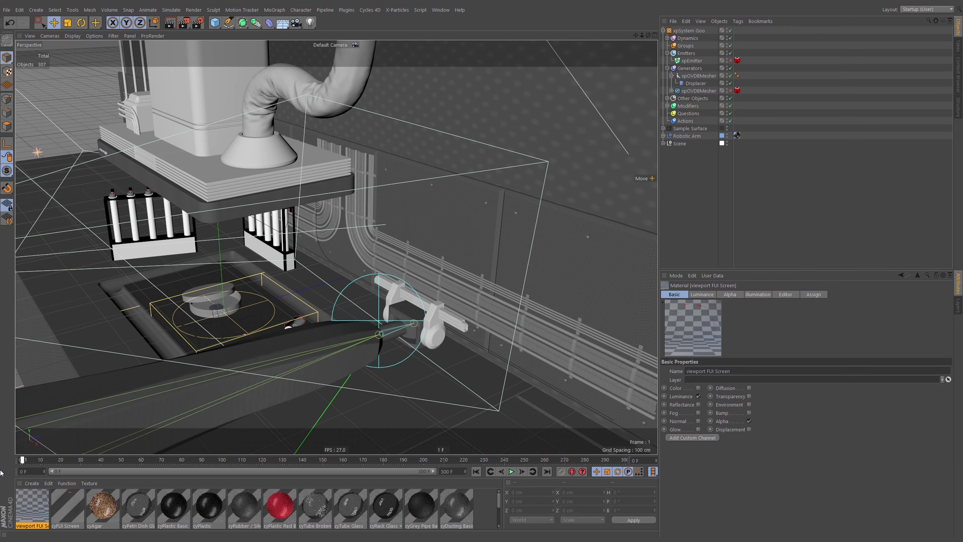
pyautogui.scroll(5, 449, 317)
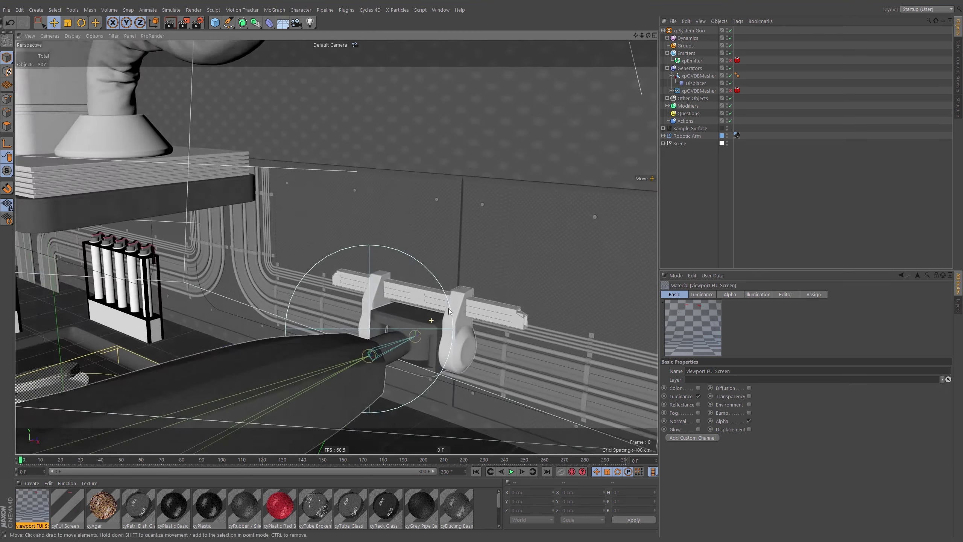
pyautogui.keyDown('alt'); pyautogui.moveTo(449, 309); pyautogui.dragTo(450, 308); pyautogui.keyUp('alt')
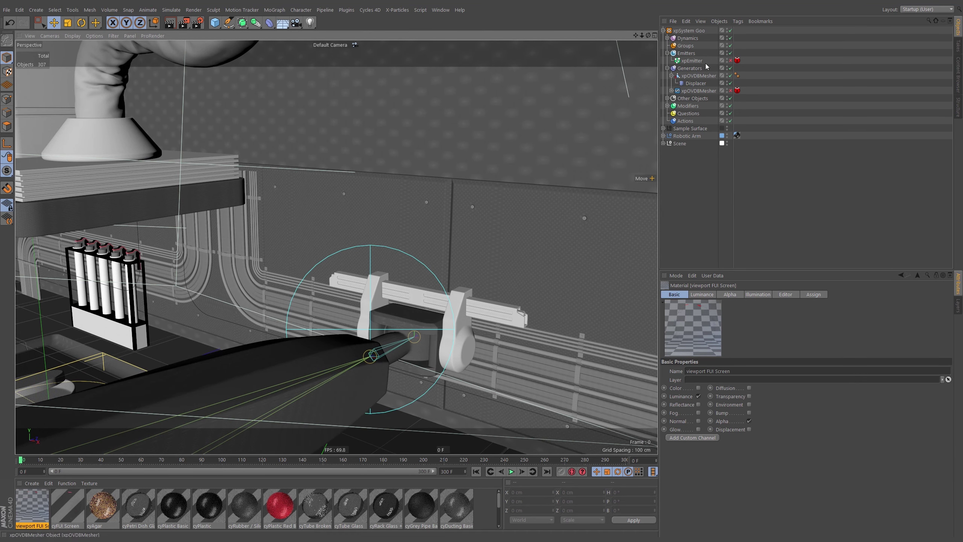
# Step: Collapse the xpSystem Goo hierarchy and expand the Robotic Arm and its Geo group
pyautogui.click(663, 31)
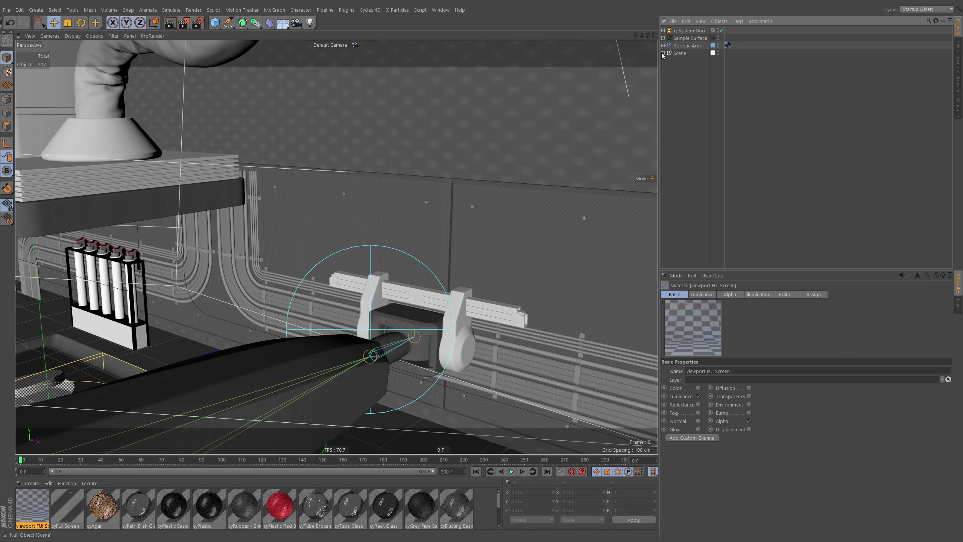
pyautogui.click(959, 307)
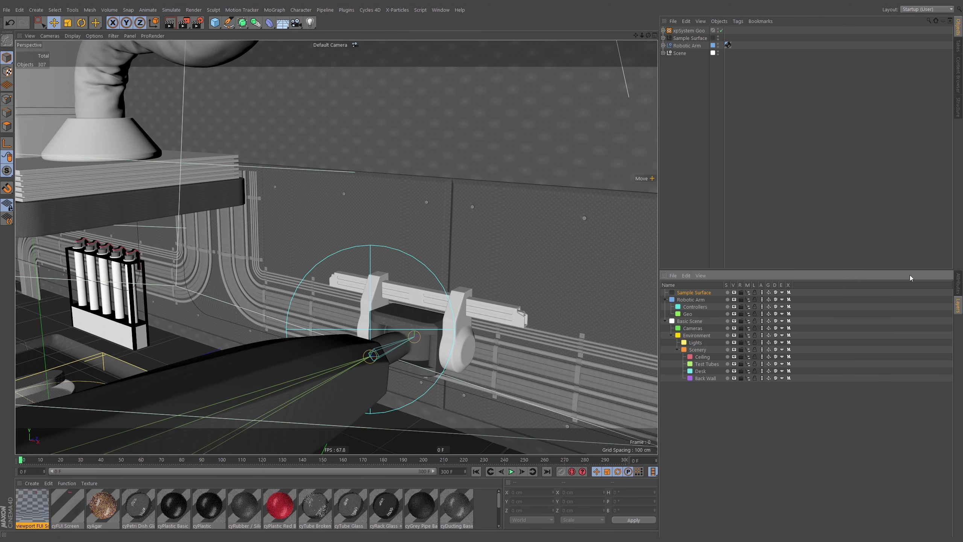
pyautogui.click(960, 284)
pyautogui.click(664, 46)
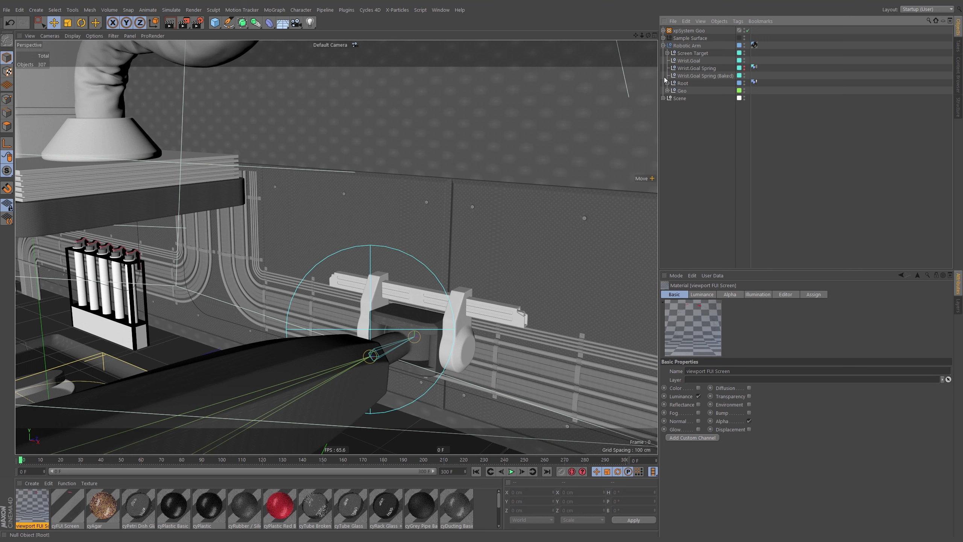
pyautogui.click(667, 91)
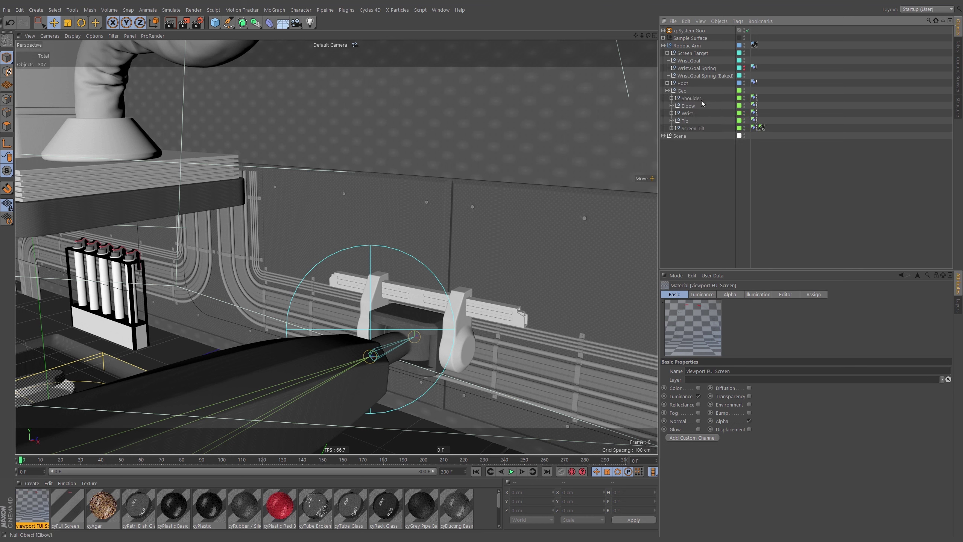
# Step: Disable the Constraint tag on the Screen Tilt null and move the timeline to frame 65
pyautogui.click(755, 105)
pyautogui.click(755, 120)
pyautogui.click(687, 129)
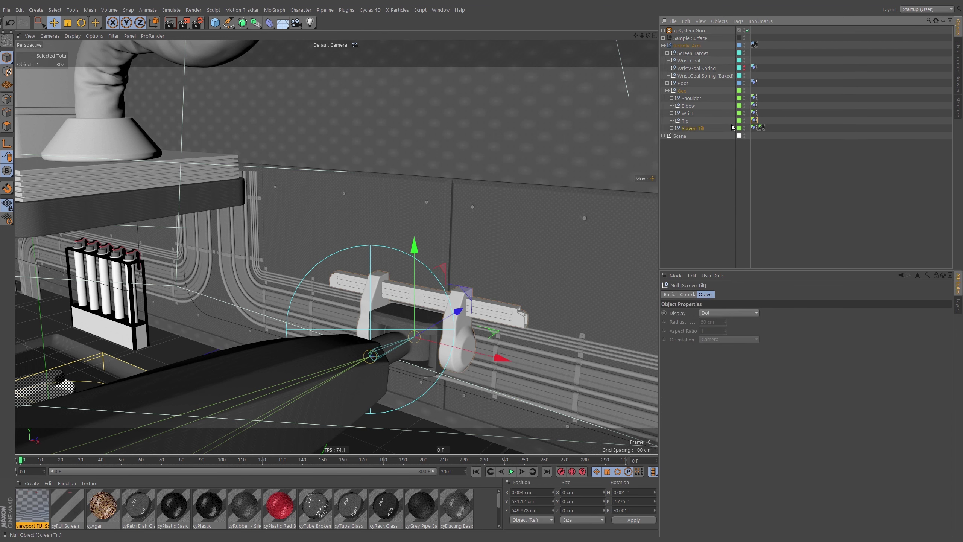
pyautogui.click(755, 127)
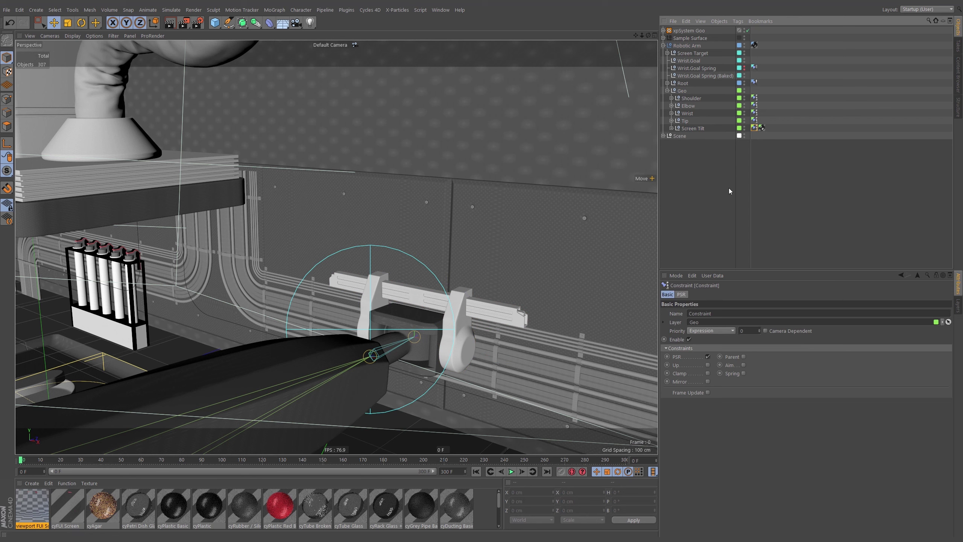
pyautogui.click(689, 340)
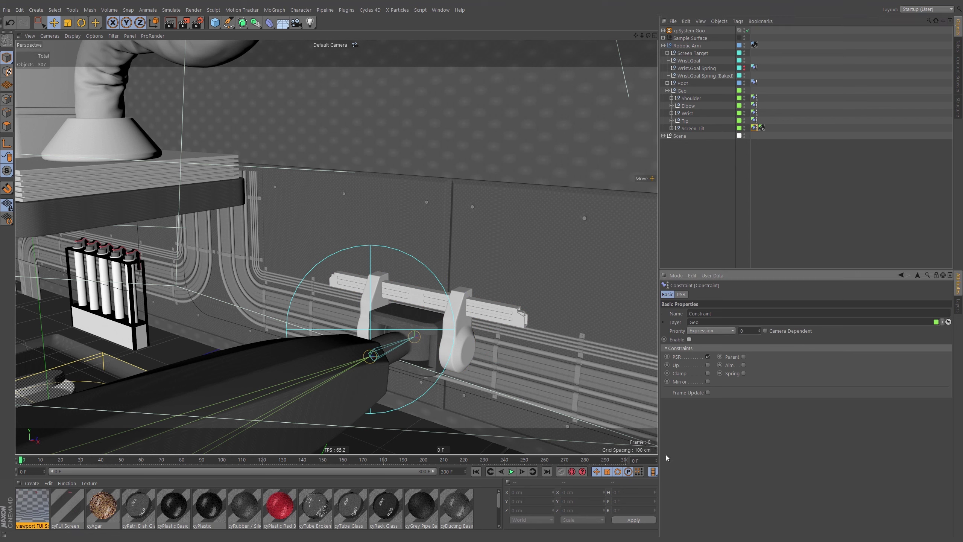
pyautogui.moveTo(25, 461); pyautogui.dragTo(154, 482)
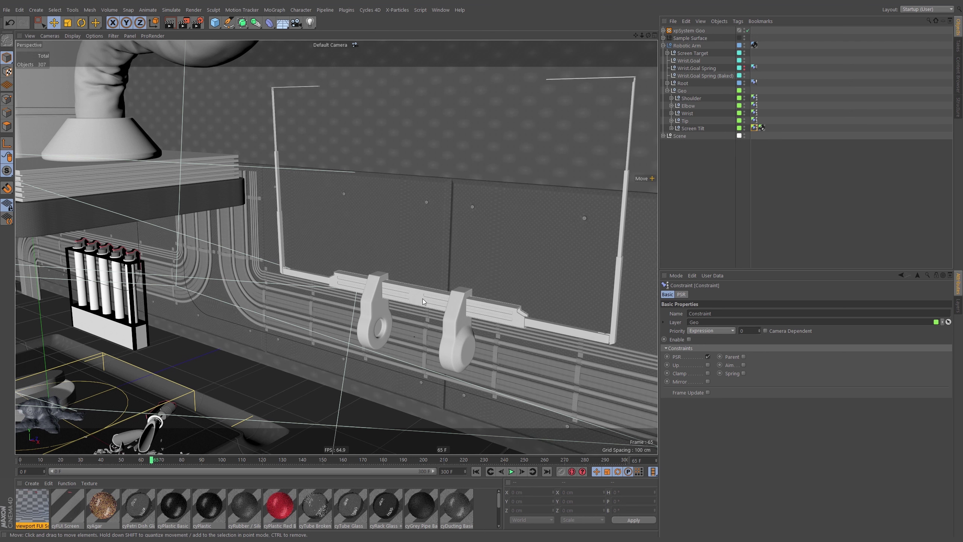
# Step: Add a Plane as the first child of Screen Tilt and apply the viewport FUI Screen material to it
pyautogui.click(689, 129)
pyautogui.click(672, 129)
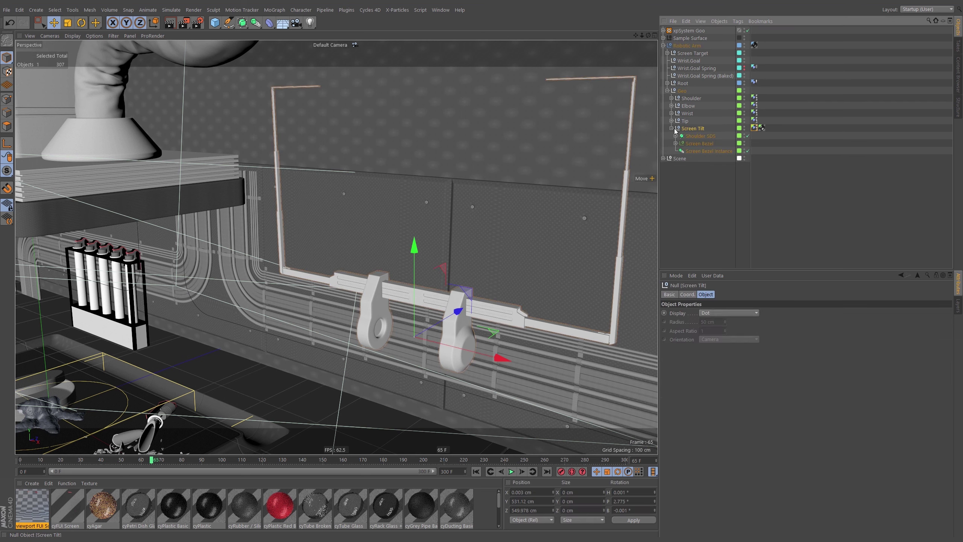
pyautogui.click(219, 27)
pyautogui.click(218, 25)
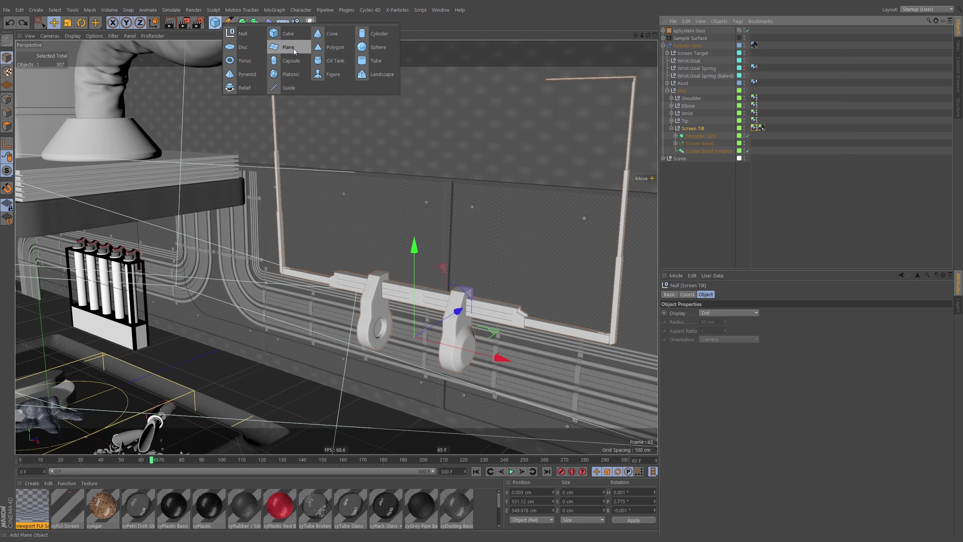
pyautogui.click(294, 48)
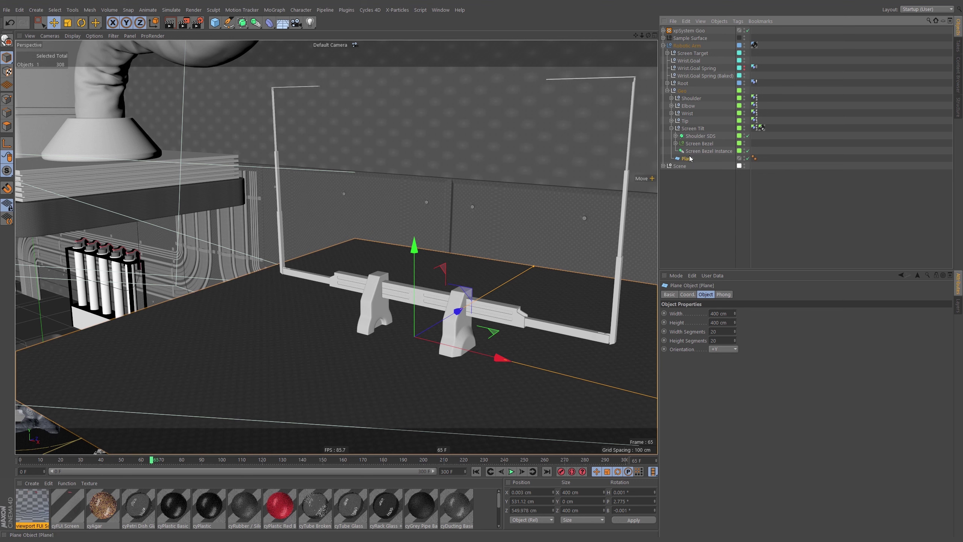
pyautogui.moveTo(693, 153); pyautogui.dragTo(693, 129)
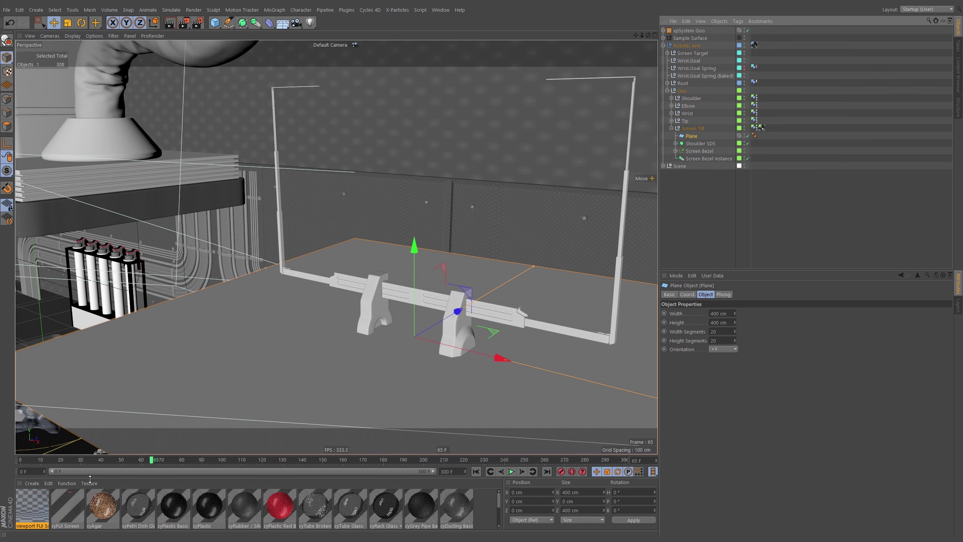
pyautogui.moveTo(32, 511); pyautogui.dragTo(358, 362)
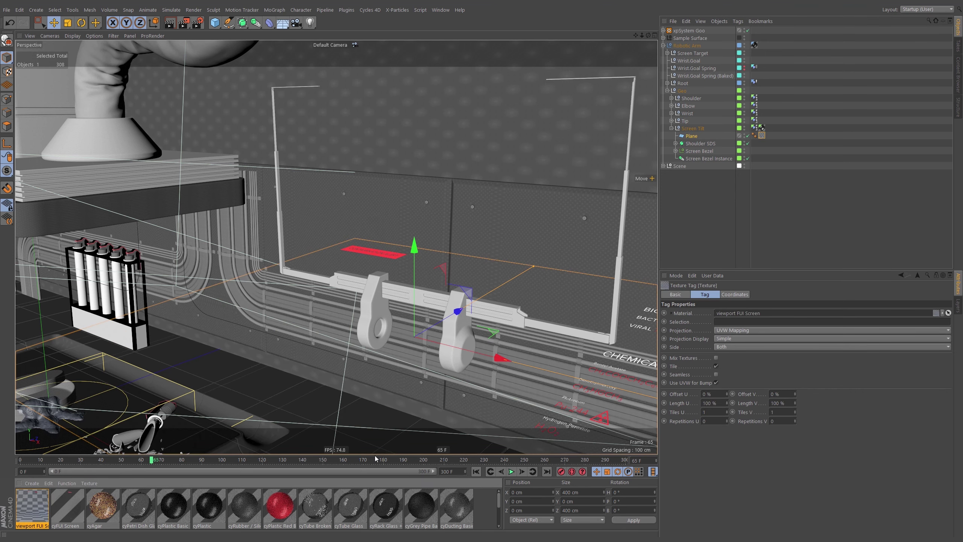
# Step: Set the Plane's width to 160 cm and its height to 90 cm
pyautogui.keyDown('alt'); pyautogui.moveTo(437, 297); pyautogui.dragTo(309, 256); pyautogui.keyUp('alt')
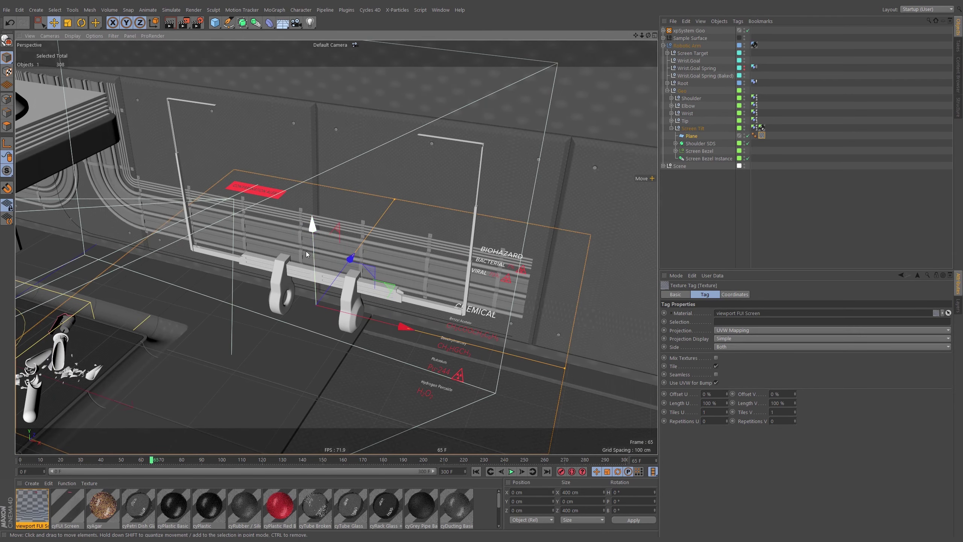
pyautogui.moveTo(394, 199); pyautogui.dragTo(379, 219)
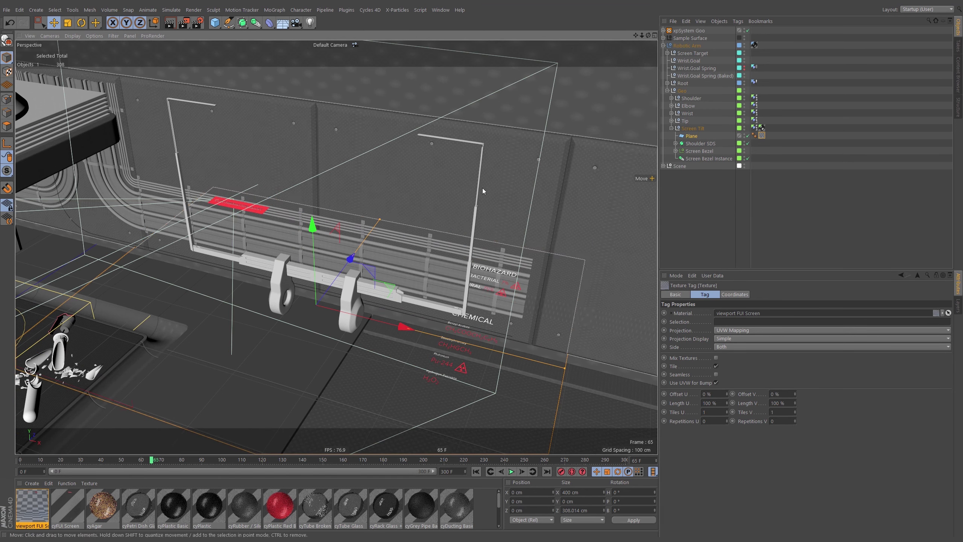
pyautogui.click(692, 136)
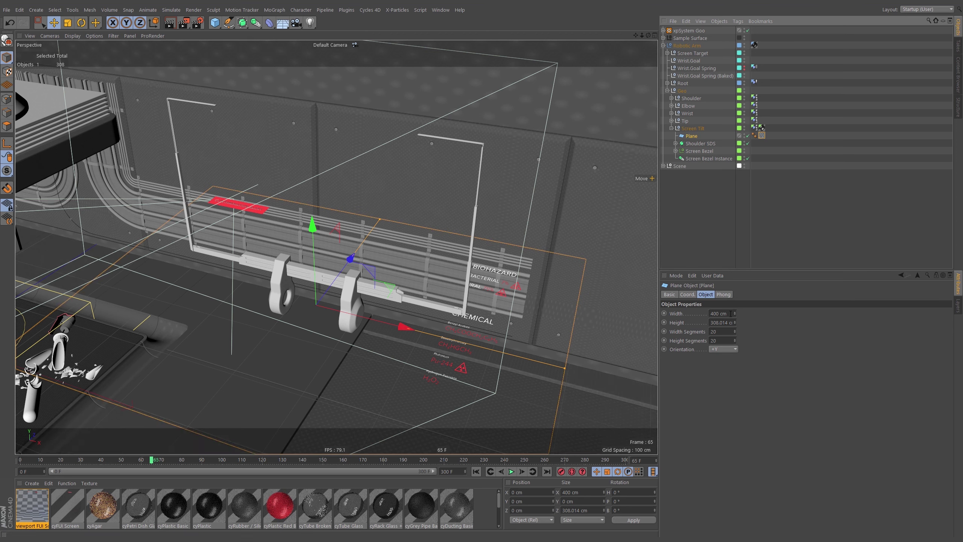
pyautogui.click(719, 314)
pyautogui.write('160')
pyautogui.press('Return')
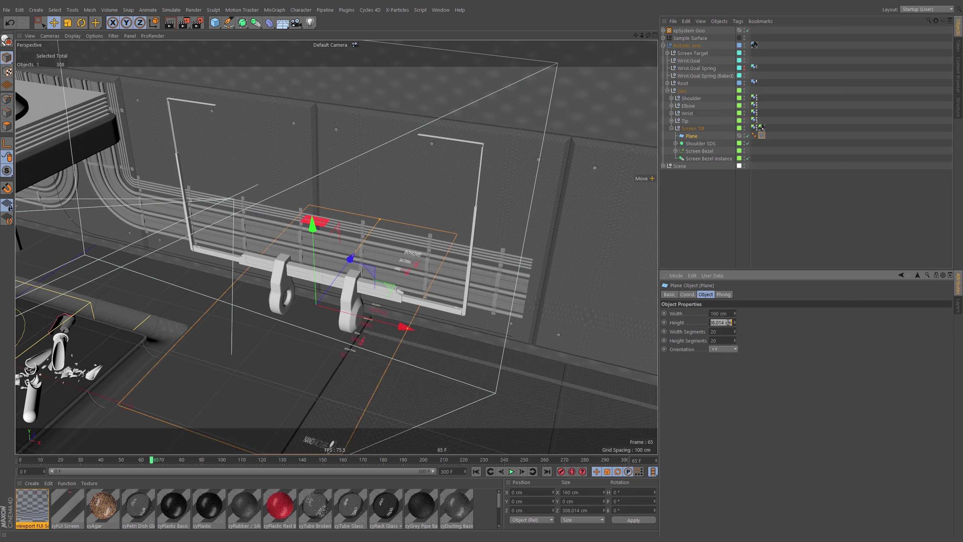
pyautogui.click(729, 323)
pyautogui.write('90')
pyautogui.press('Return')
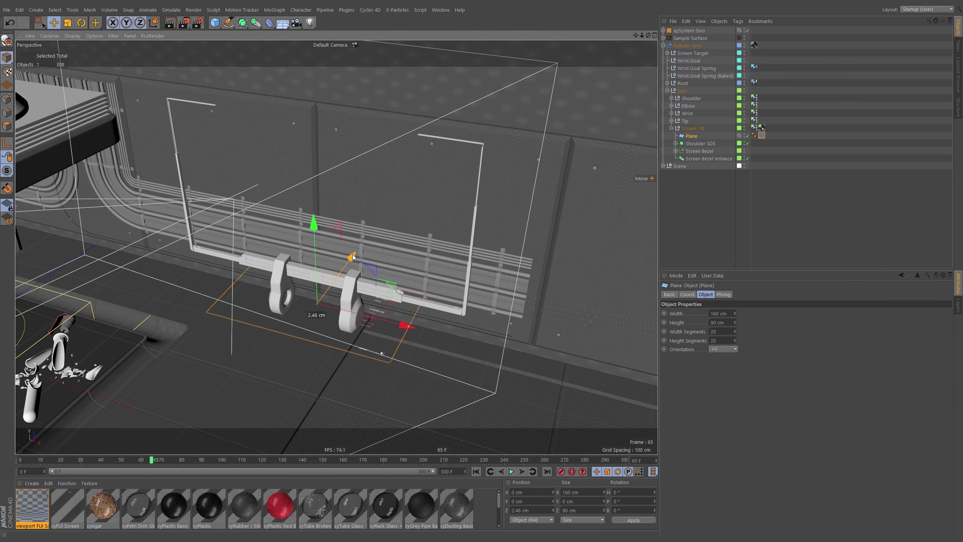
# Step: Raise the Plane to about 104 cm on Y and rotate its pitch to 90° so it stands upright inside the bracket
pyautogui.moveTo(315, 253); pyautogui.dragTo(317, 141)
pyautogui.press('r')
pyautogui.moveTo(291, 215); pyautogui.dragTo(289, 264)
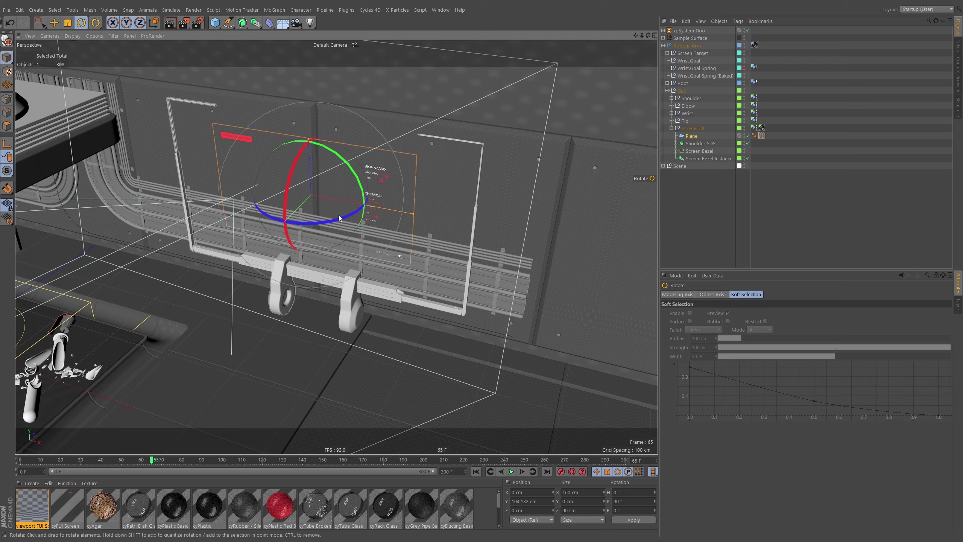
# Step: Lower the upright Plane to about 92.3 cm on Y to centre it within the bracket frame
pyautogui.keyDown('alt'); pyautogui.moveTo(331, 179); pyautogui.dragTo(386, 200, button='middle'); pyautogui.keyUp('alt')
pyautogui.keyDown('alt'); pyautogui.moveTo(387, 200); pyautogui.dragTo(399, 185); pyautogui.keyUp('alt')
pyautogui.keyDown('alt'); pyautogui.moveTo(400, 185); pyautogui.dragTo(393, 216, button='middle'); pyautogui.keyUp('alt')
pyautogui.keyDown('alt'); pyautogui.moveTo(448, 175); pyautogui.dragTo(466, 162, button='right'); pyautogui.keyUp('alt')
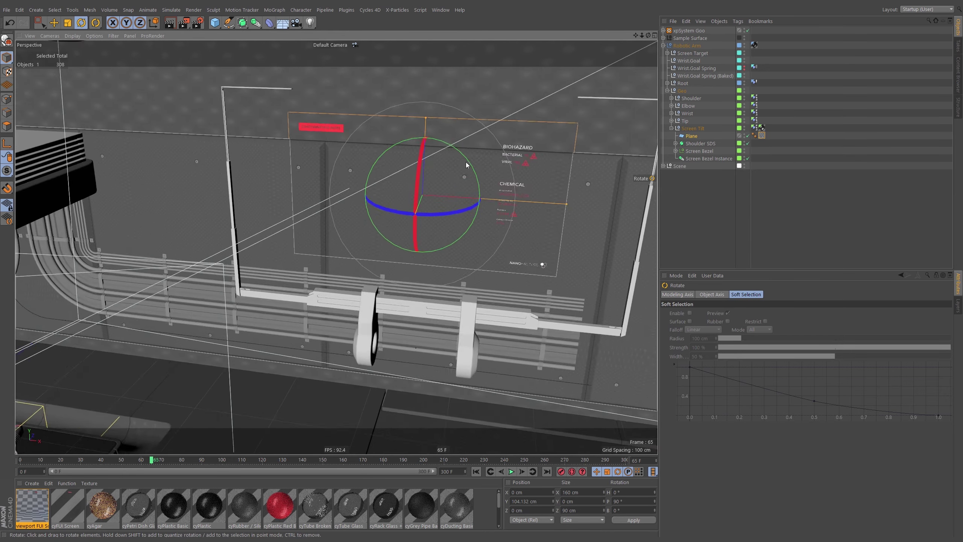
pyautogui.keyDown('alt'); pyautogui.moveTo(466, 162); pyautogui.dragTo(413, 146); pyautogui.keyUp('alt')
pyautogui.keyDown('alt'); pyautogui.moveTo(390, 138); pyautogui.dragTo(342, 161, button='middle'); pyautogui.keyUp('alt')
pyautogui.press('e')
pyautogui.moveTo(320, 163); pyautogui.dragTo(320, 183)
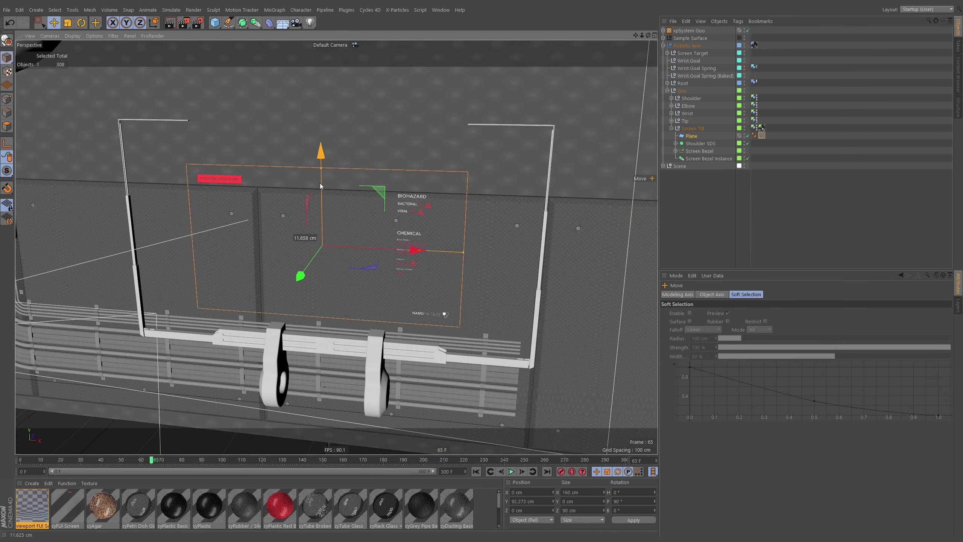
# Step: Scale the Plane uniformly to about 233 by 131 cm so it fills the bracket frame
pyautogui.press('t')
pyautogui.moveTo(485, 323); pyautogui.dragTo(569, 307)
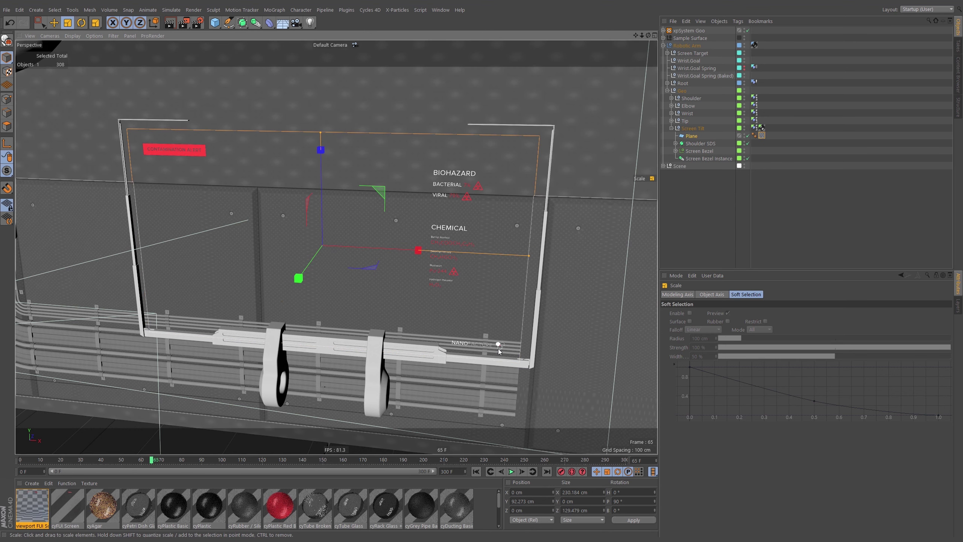
pyautogui.moveTo(463, 304); pyautogui.dragTo(474, 304)
# Step: Nudge the Plane down to about 91.4 cm on Y and shift it to about 5 cm on Z, in line with the bezel
pyautogui.press('e')
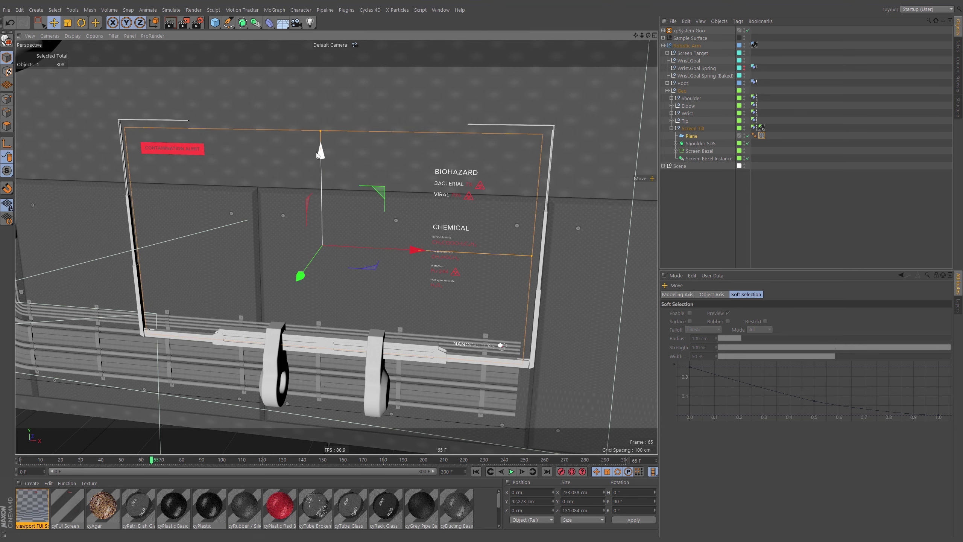
pyautogui.keyDown('alt'); pyautogui.moveTo(447, 215); pyautogui.dragTo(456, 197); pyautogui.keyUp('alt')
pyautogui.moveTo(331, 127); pyautogui.dragTo(335, 130)
pyautogui.keyDown('alt'); pyautogui.moveTo(319, 330); pyautogui.dragTo(444, 330); pyautogui.keyUp('alt')
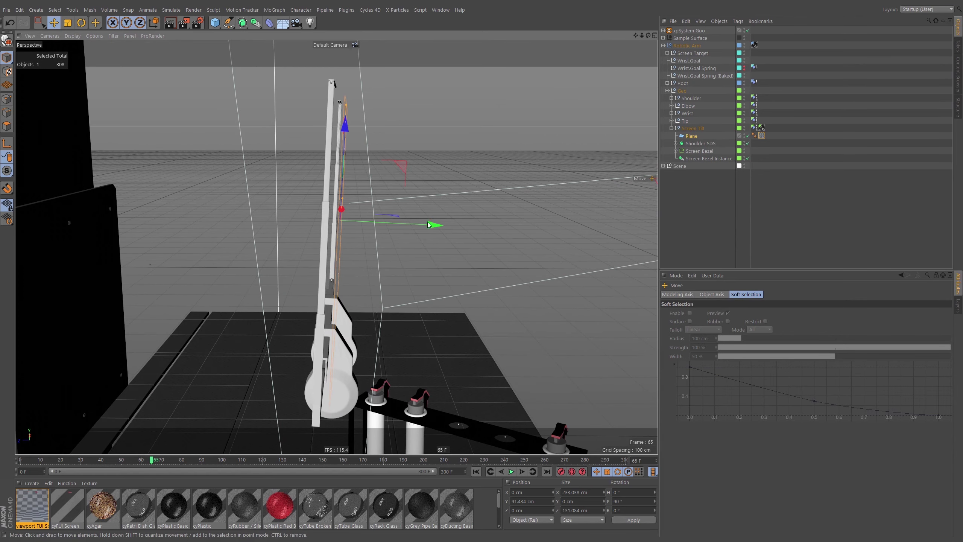
pyautogui.moveTo(430, 225); pyautogui.dragTo(423, 227)
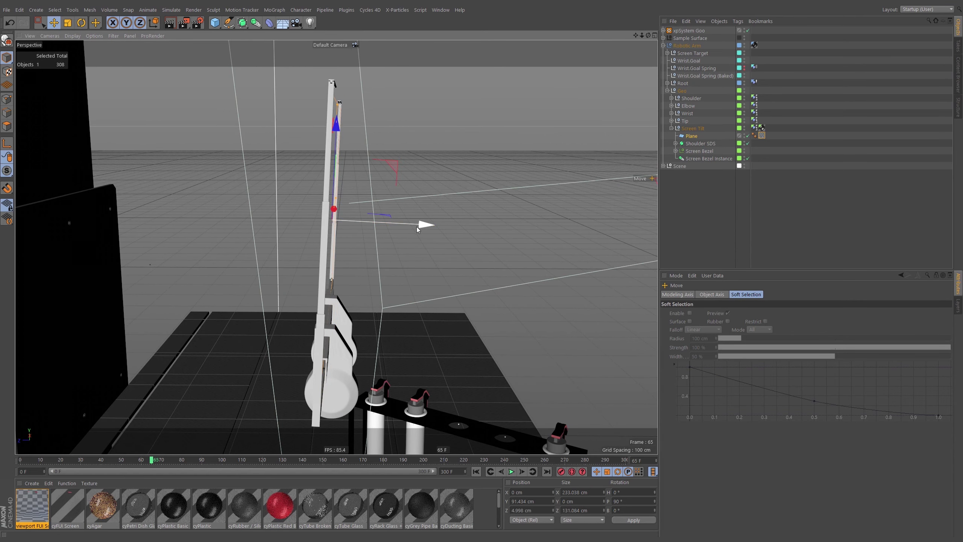
pyautogui.keyDown('alt'); pyautogui.moveTo(321, 238); pyautogui.dragTo(326, 236); pyautogui.keyUp('alt')
pyautogui.keyDown('alt'); pyautogui.moveTo(328, 239); pyautogui.dragTo(436, 232); pyautogui.keyUp('alt')
pyautogui.keyDown('alt'); pyautogui.moveTo(566, 262); pyautogui.dragTo(447, 306); pyautogui.keyUp('alt')
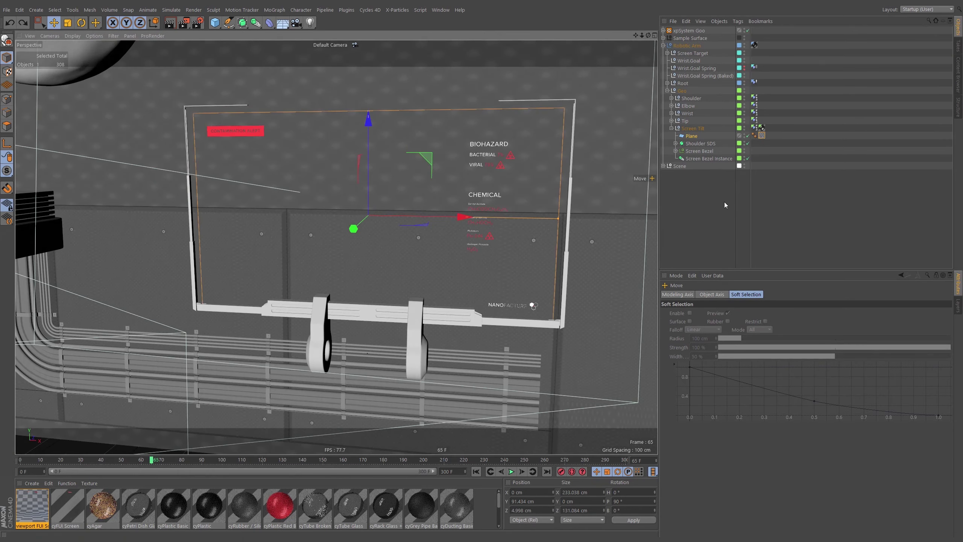
# Step: Enable the Constraint tag on the Screen Tilt null again
pyautogui.click(753, 127)
pyautogui.click(754, 127)
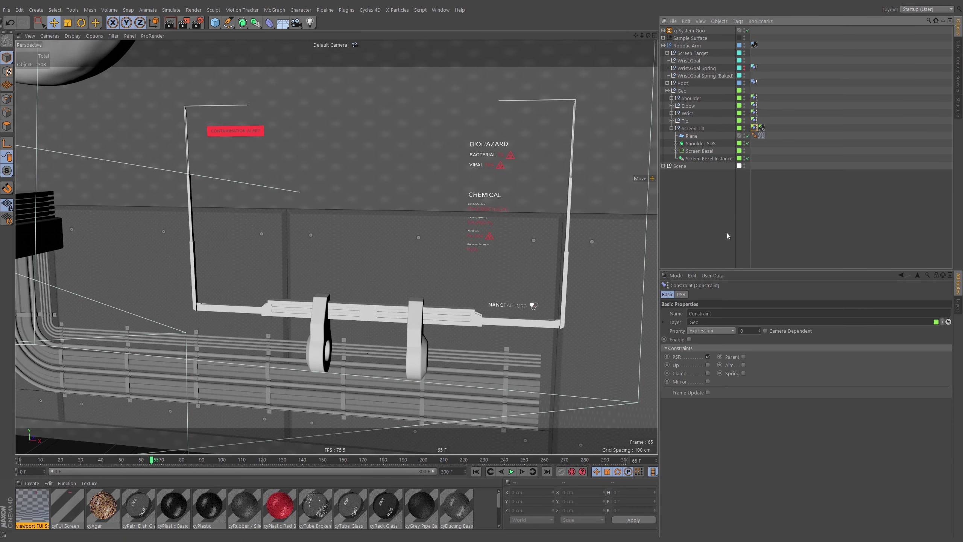
pyautogui.click(689, 340)
pyautogui.click(820, 193)
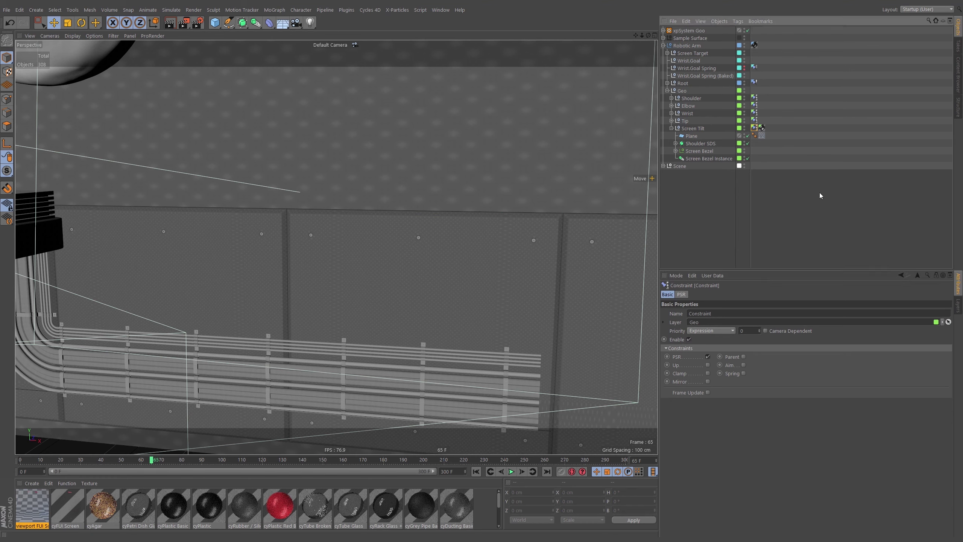
# Step: Examine the scene through cyMain Shot Cam at frame 0 and glance at the top view
pyautogui.click(355, 45)
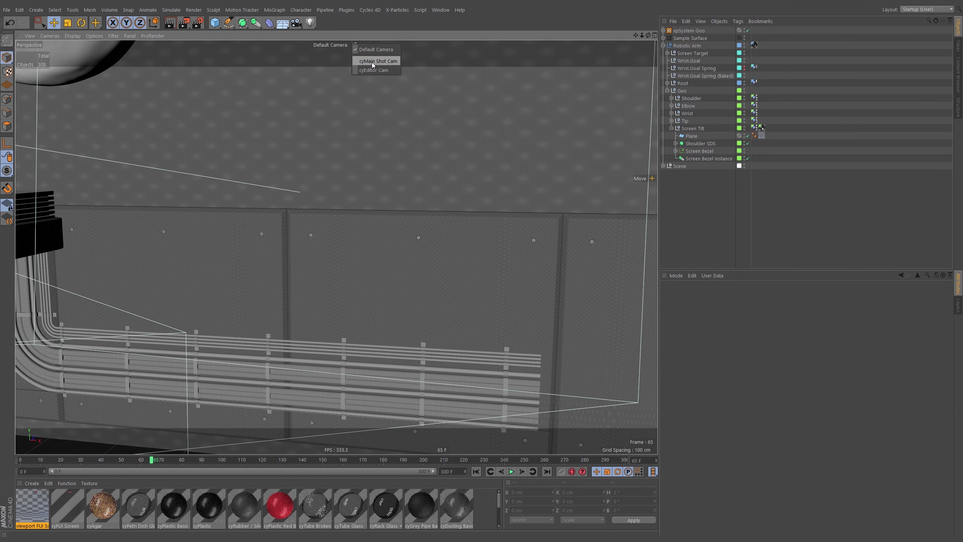
pyautogui.click(372, 61)
pyautogui.moveTo(151, 460); pyautogui.dragTo(9, 461)
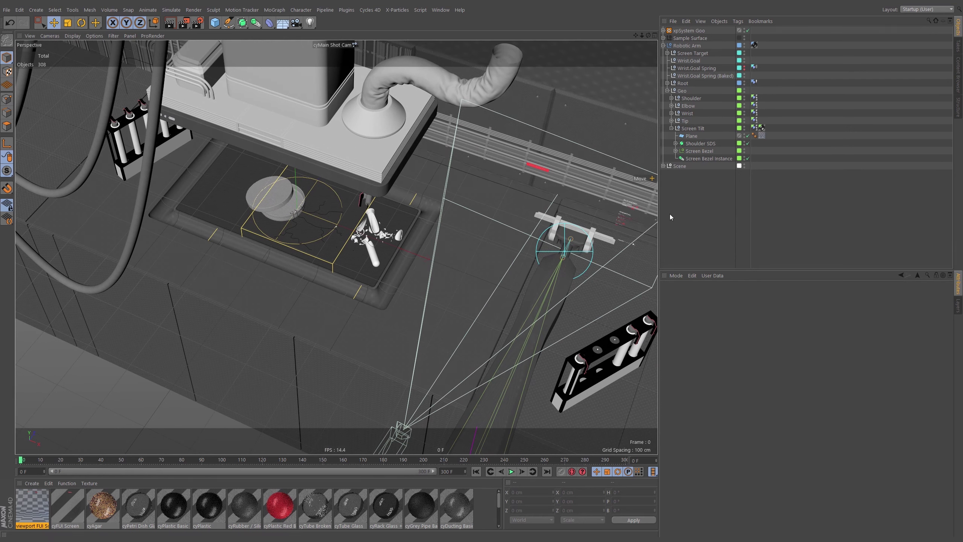
pyautogui.press('F2')
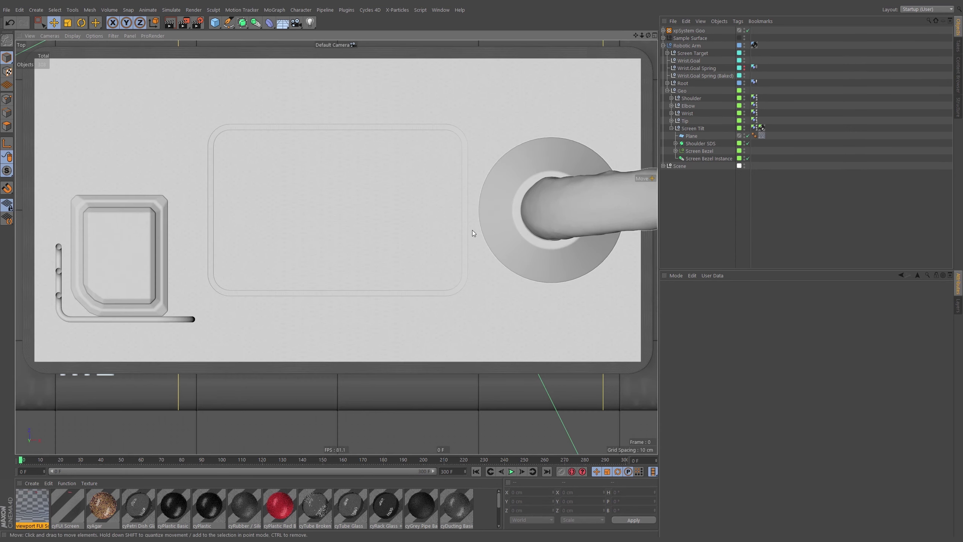
pyautogui.press('F1')
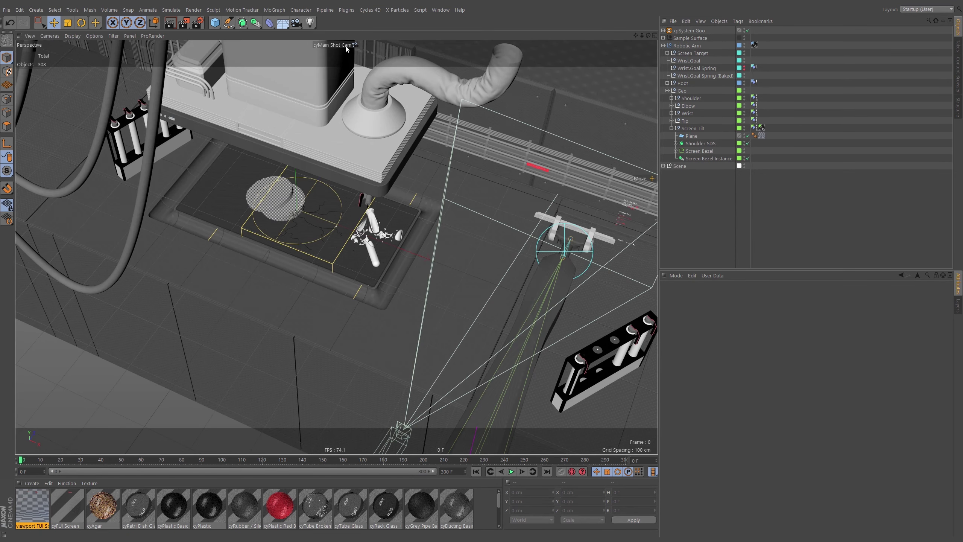
# Step: Change the viewport's navigation mode and return to the Default Camera, facing the screen bracket
pyautogui.click(50, 36)
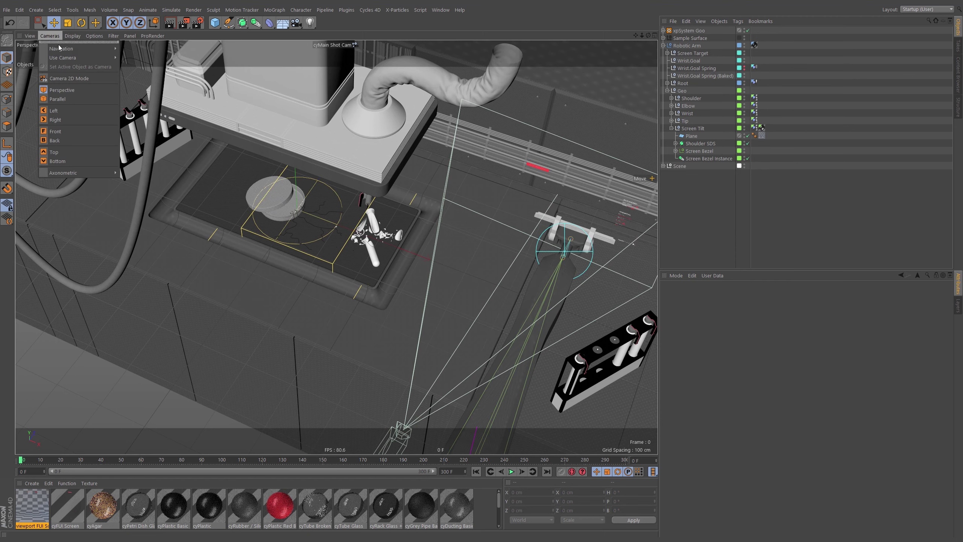
pyautogui.moveTo(95, 48)
pyautogui.click(143, 62)
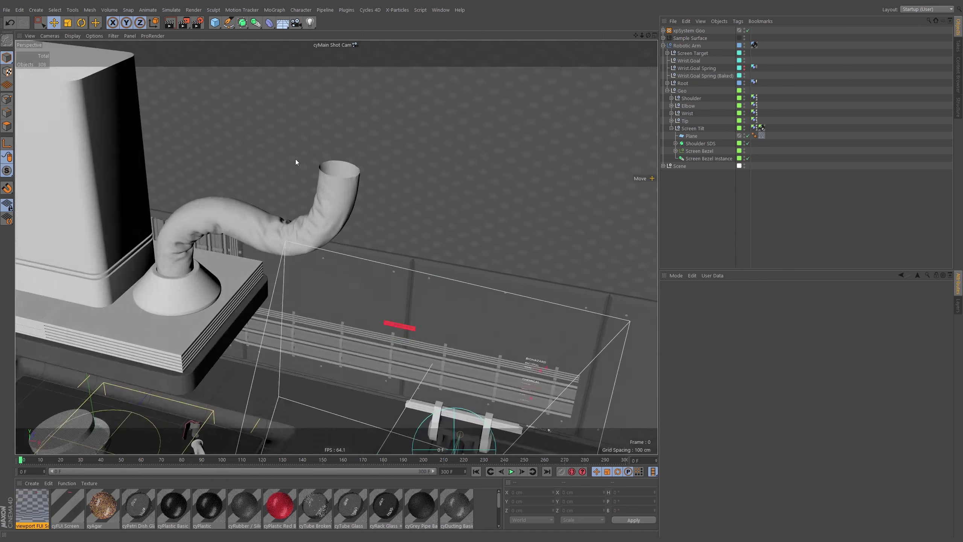
pyautogui.keyDown('alt'); pyautogui.moveTo(395, 277); pyautogui.dragTo(383, 333); pyautogui.keyUp('alt')
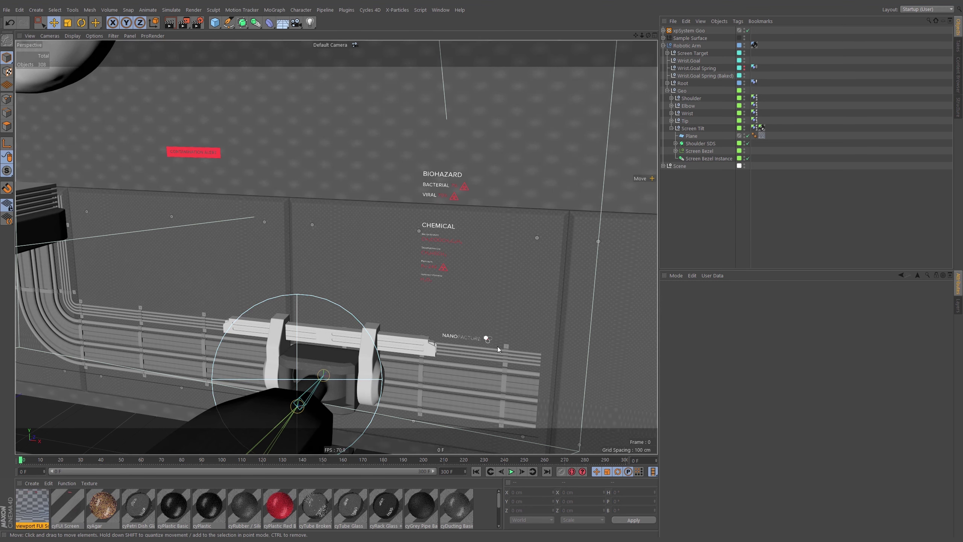
# Step: Disable the Screen Tilt null's Constraint tag and move the timeline to frame 77
pyautogui.click(416, 348)
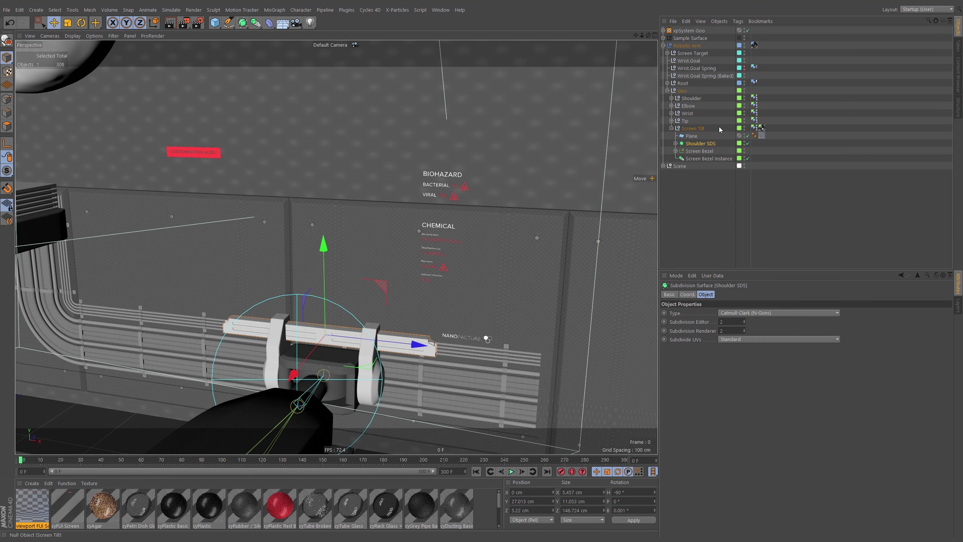
pyautogui.click(755, 128)
pyautogui.click(689, 339)
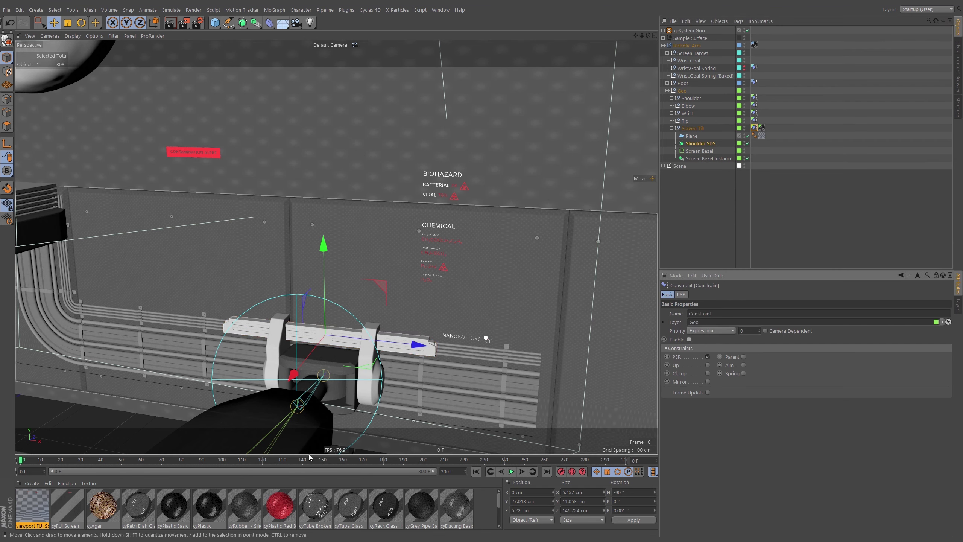
pyautogui.moveTo(26, 463); pyautogui.dragTo(177, 481)
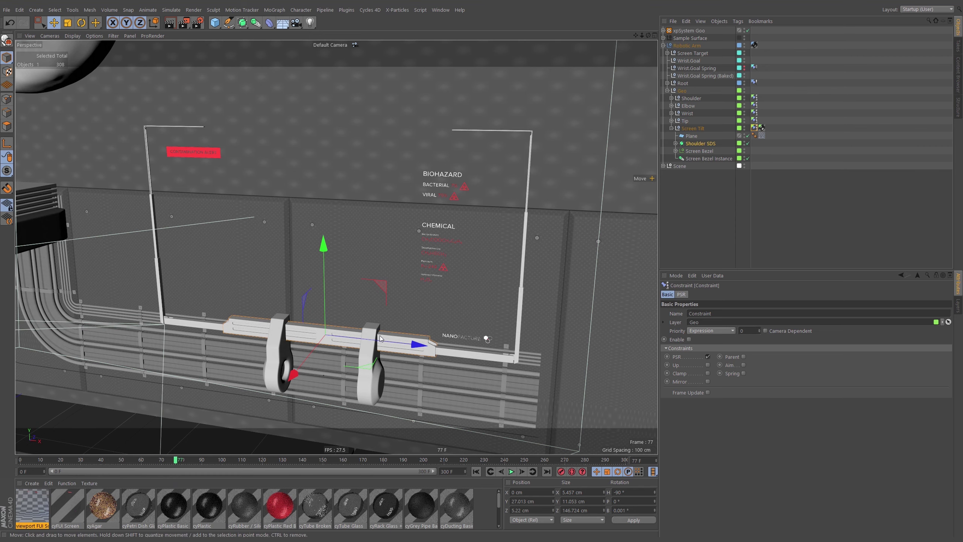
# Step: Select the Screen Tilt null and examine its rotation and the screen's fit in the bracket from several angles
pyautogui.moveTo(383, 338)
pyautogui.keyDown('alt'); pyautogui.mouseDown()
pyautogui.moveTo(367, 348)
pyautogui.moveTo(402, 347)
pyautogui.moveTo(392, 337)
pyautogui.mouseUp(); pyautogui.keyUp('alt')
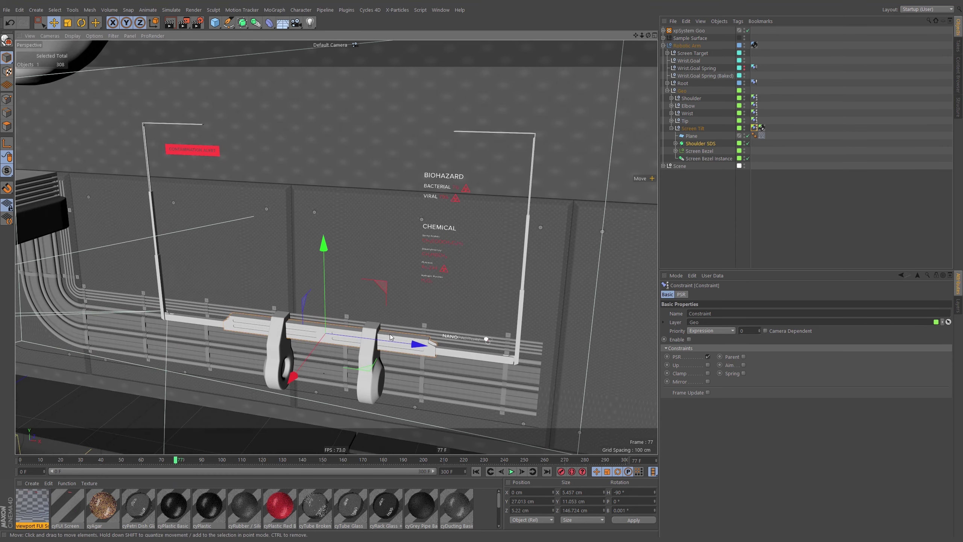
pyautogui.click(693, 129)
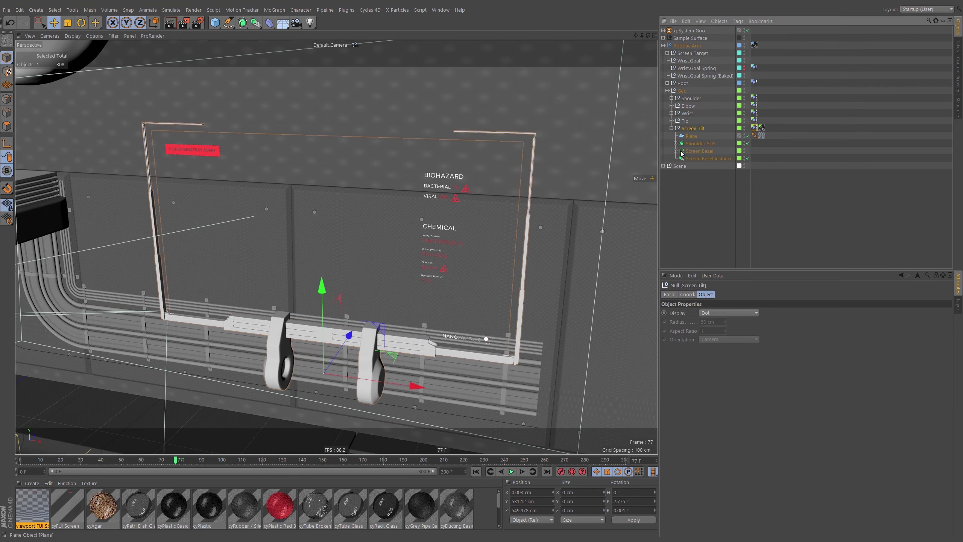
pyautogui.click(637, 502)
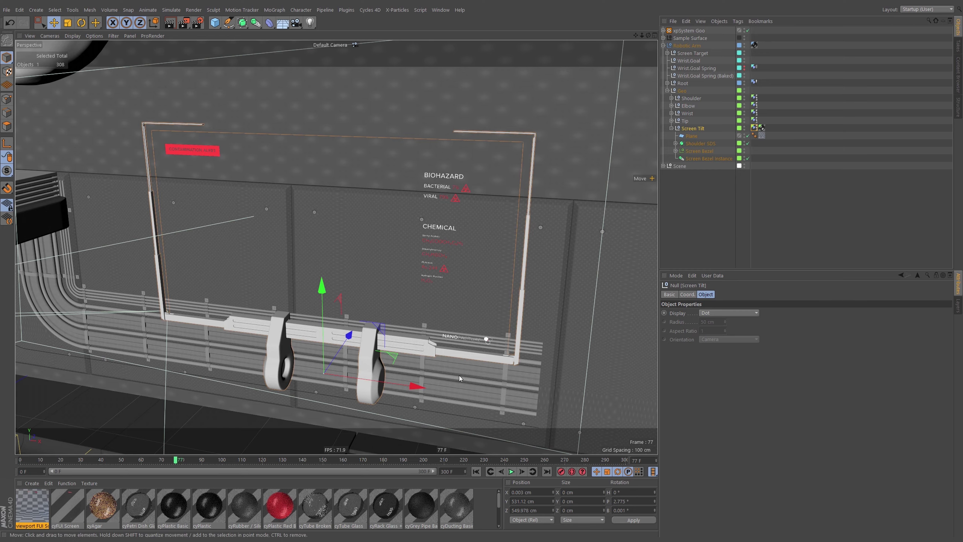
pyautogui.keyDown('alt'); pyautogui.moveTo(459, 375); pyautogui.dragTo(288, 329); pyautogui.keyUp('alt')
pyautogui.keyDown('alt'); pyautogui.moveTo(363, 368); pyautogui.dragTo(527, 270); pyautogui.keyUp('alt')
pyautogui.keyDown('alt'); pyautogui.moveTo(232, 266); pyautogui.dragTo(480, 294); pyautogui.keyUp('alt')
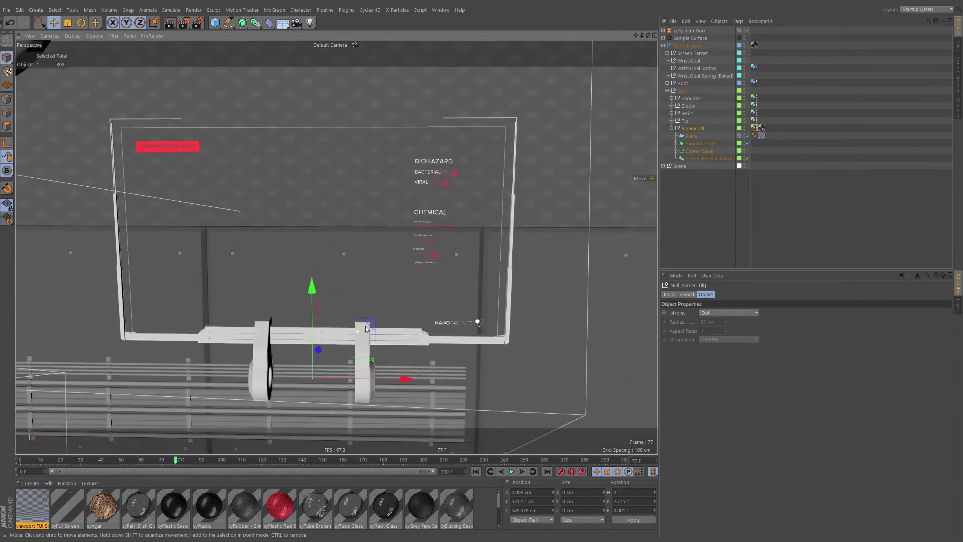
pyautogui.keyDown('alt'); pyautogui.moveTo(366, 329); pyautogui.dragTo(398, 322); pyautogui.keyUp('alt')
# Step: Align the workplane to the Plane inside the bracket
pyautogui.click(690, 136)
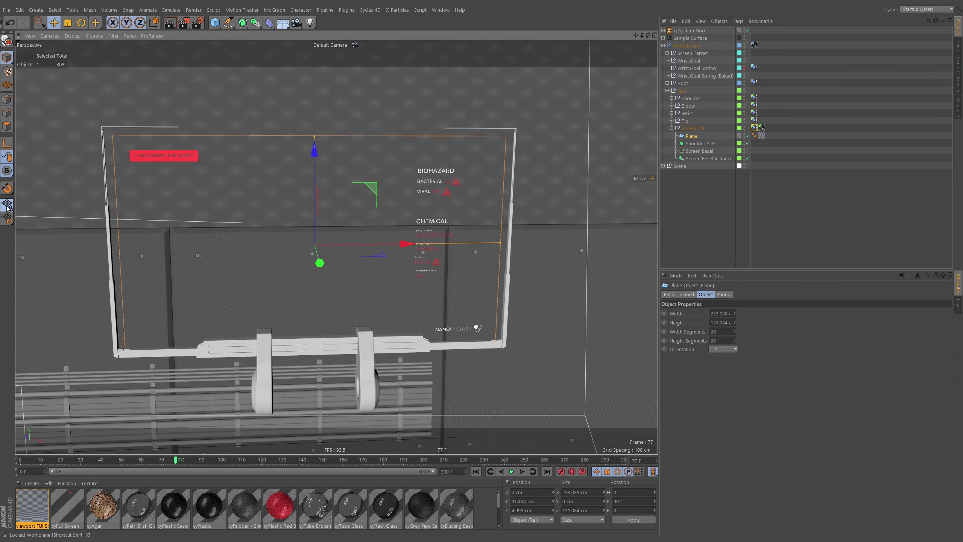
pyautogui.click(8, 223)
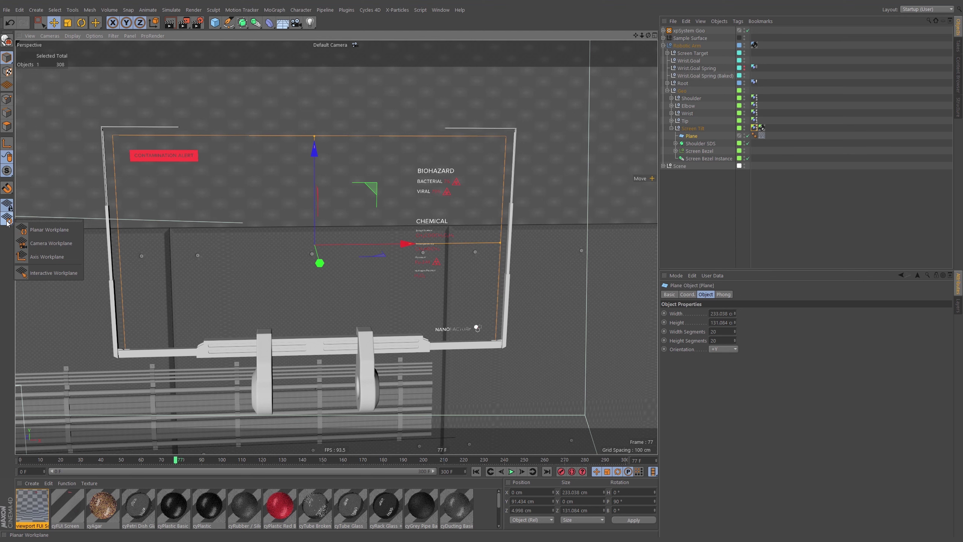
pyautogui.click(6, 206)
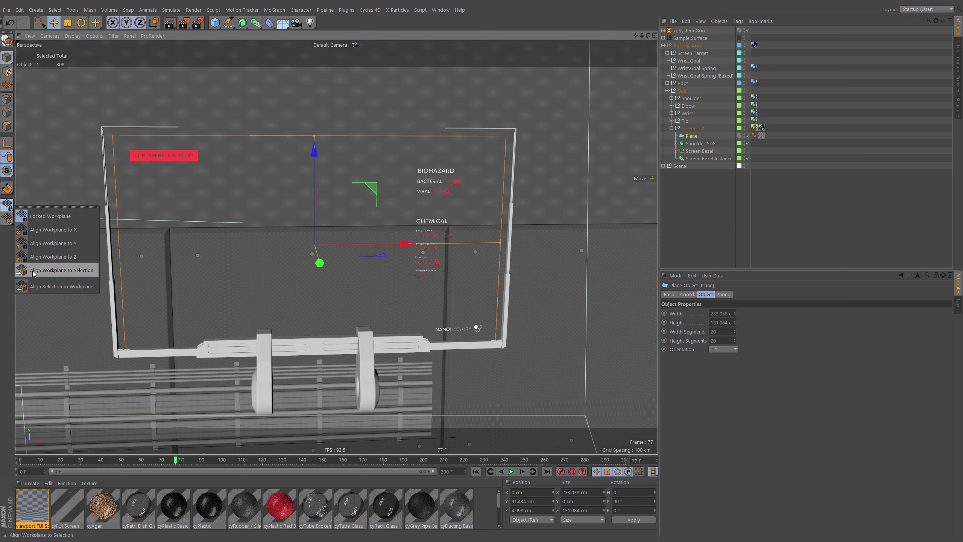
pyautogui.click(58, 270)
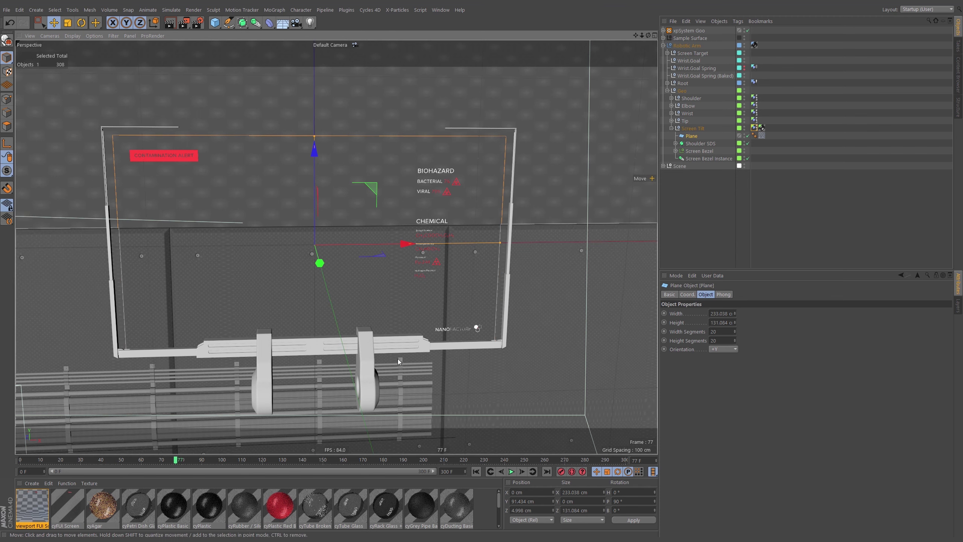
# Step: Rename the Plane inside the bracket to "Screen Geometry"
pyautogui.scroll(-3, 335, 265)
pyautogui.keyDown('alt'); pyautogui.moveTo(333, 265); pyautogui.dragTo(334, 318); pyautogui.keyUp('alt')
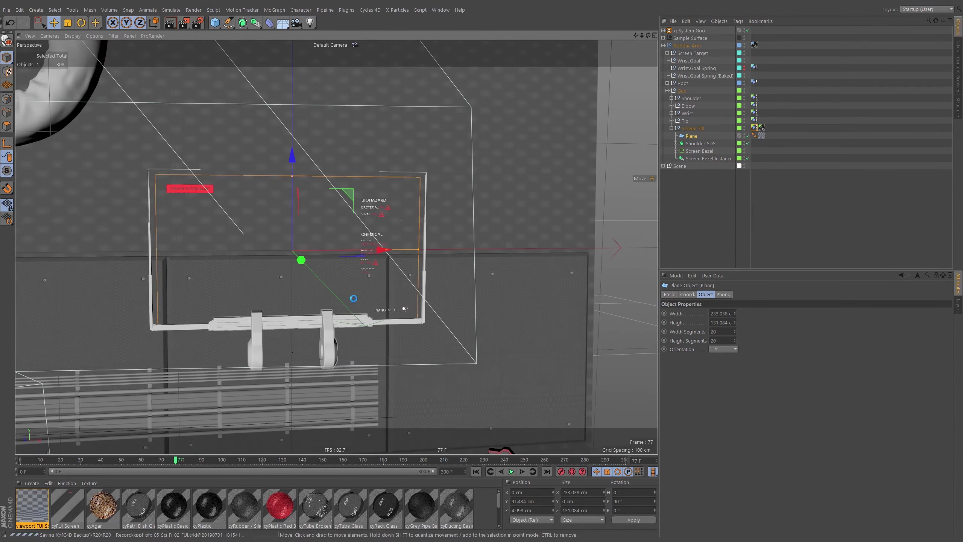
pyautogui.doubleClick(691, 136)
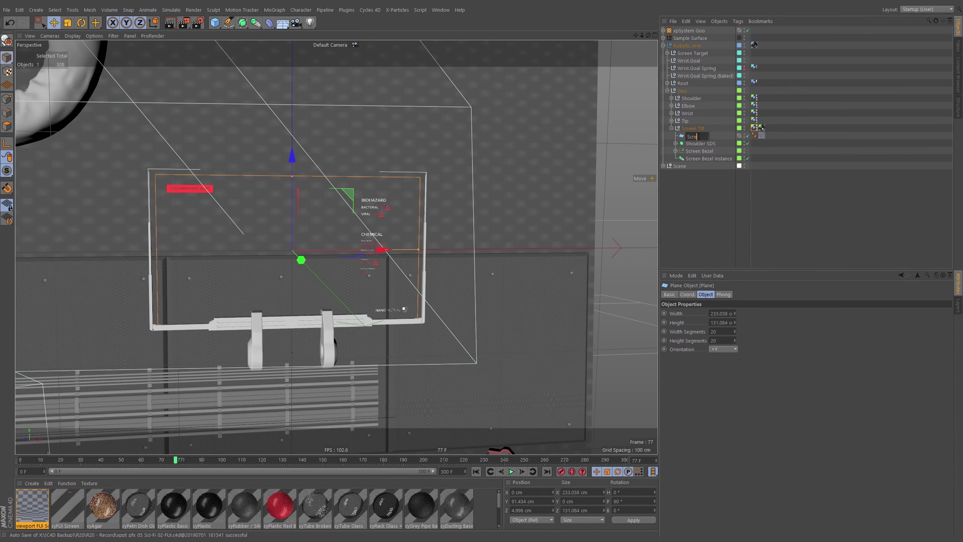
pyautogui.write('Screen Geometryt')
pyautogui.press('BackSpace')
pyautogui.press('Return')
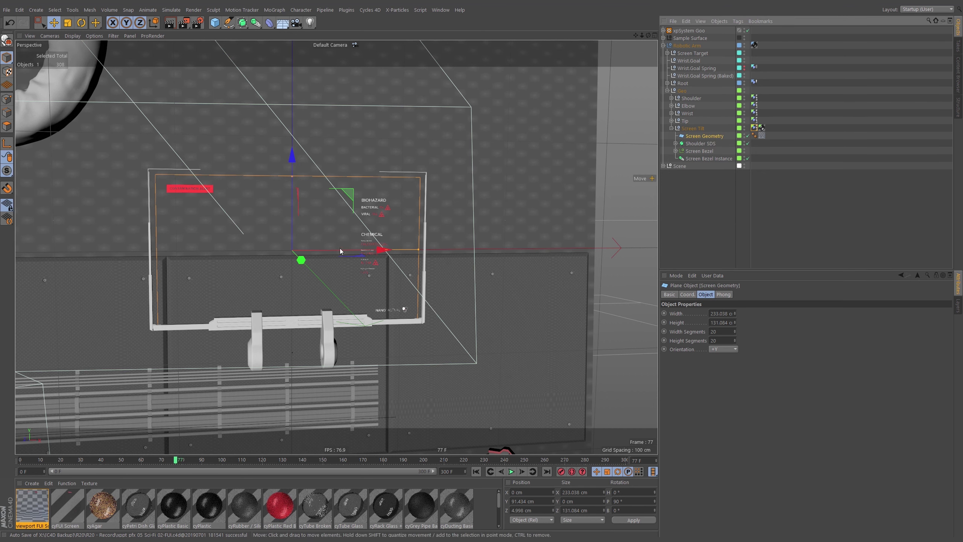
# Step: Move the timeline to frame 64, show all four viewports, and examine the screen bracket in the Right and Front views
pyautogui.keyDown('alt'); pyautogui.moveTo(343, 242); pyautogui.dragTo(359, 239, button='middle'); pyautogui.keyUp('alt')
pyautogui.keyDown('alt'); pyautogui.moveTo(360, 307); pyautogui.dragTo(351, 322, button='right'); pyautogui.keyUp('alt')
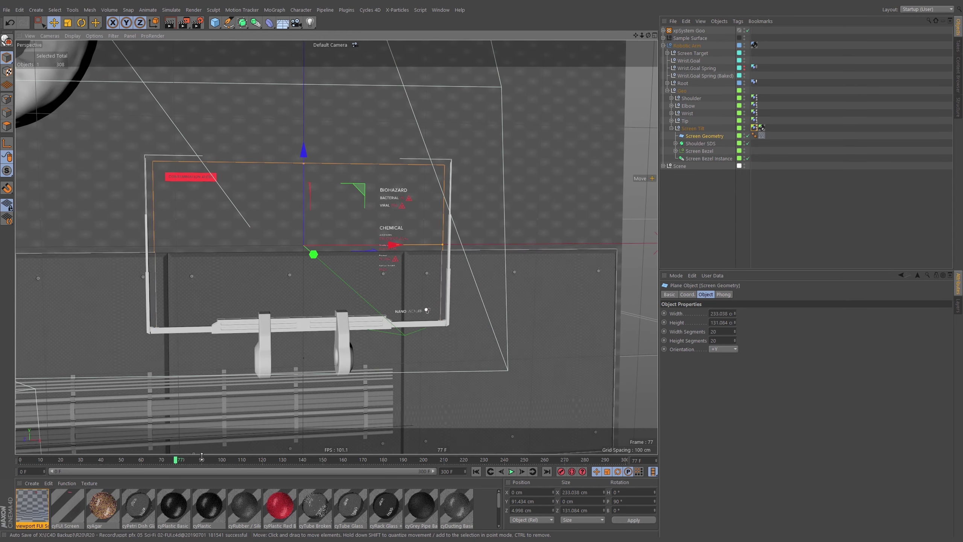
pyautogui.moveTo(177, 460); pyautogui.dragTo(149, 465)
pyautogui.middleClick(512, 143)
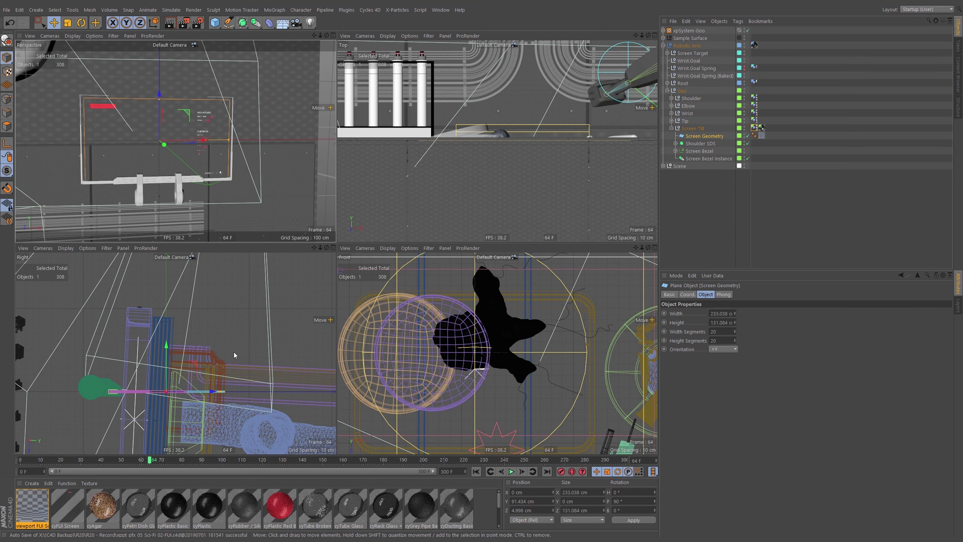
pyautogui.keyDown('alt'); pyautogui.moveTo(180, 386); pyautogui.dragTo(190, 336, button='middle'); pyautogui.keyUp('alt')
pyautogui.keyDown('alt'); pyautogui.moveTo(191, 333); pyautogui.dragTo(186, 341, button='right'); pyautogui.keyUp('alt')
pyautogui.scroll(-6, 186, 341)
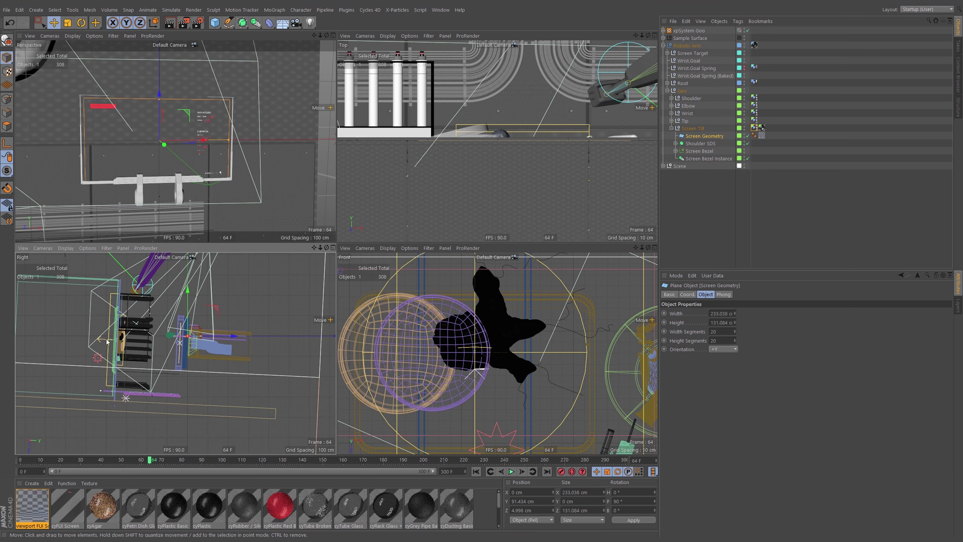
pyautogui.scroll(6, 191, 336)
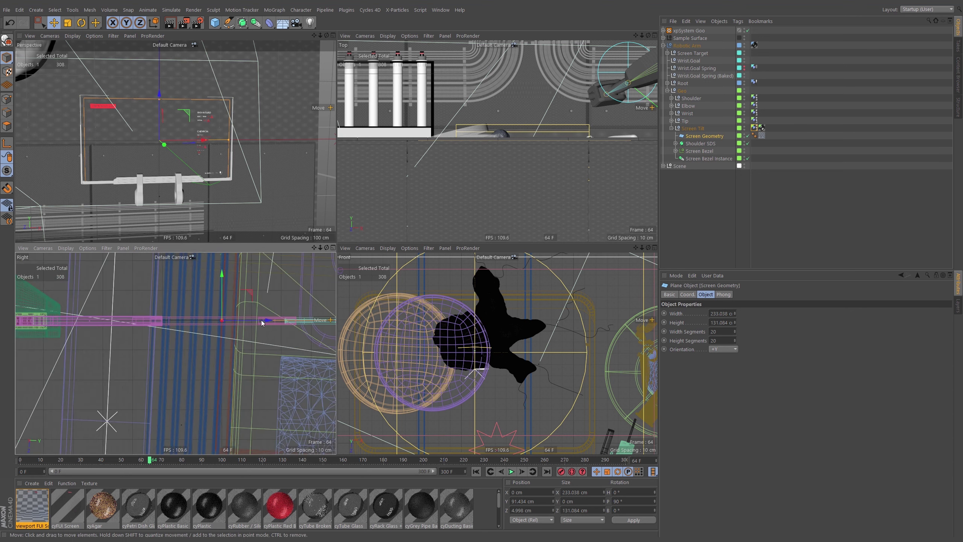
pyautogui.scroll(-3, 127, 379)
pyautogui.scroll(-8, 497, 331)
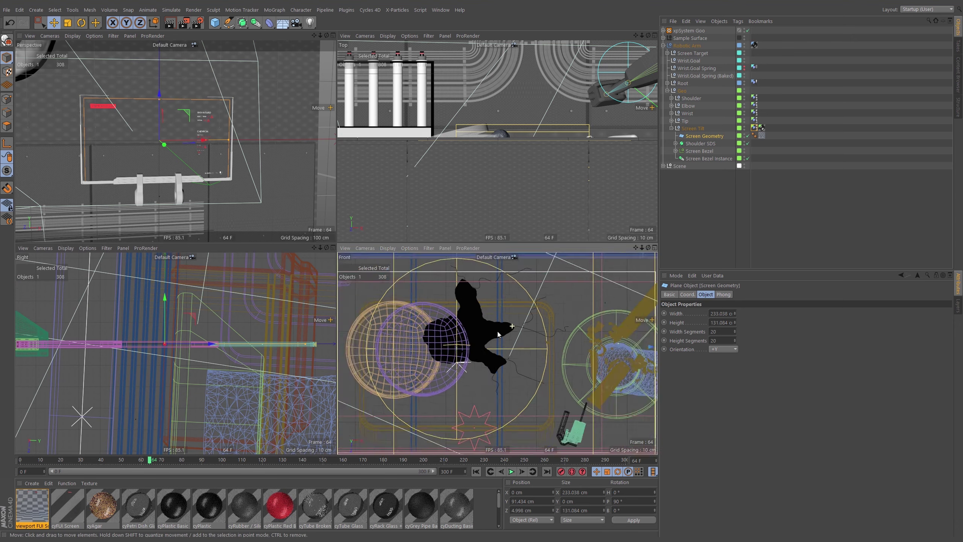
pyautogui.scroll(8, 542, 341)
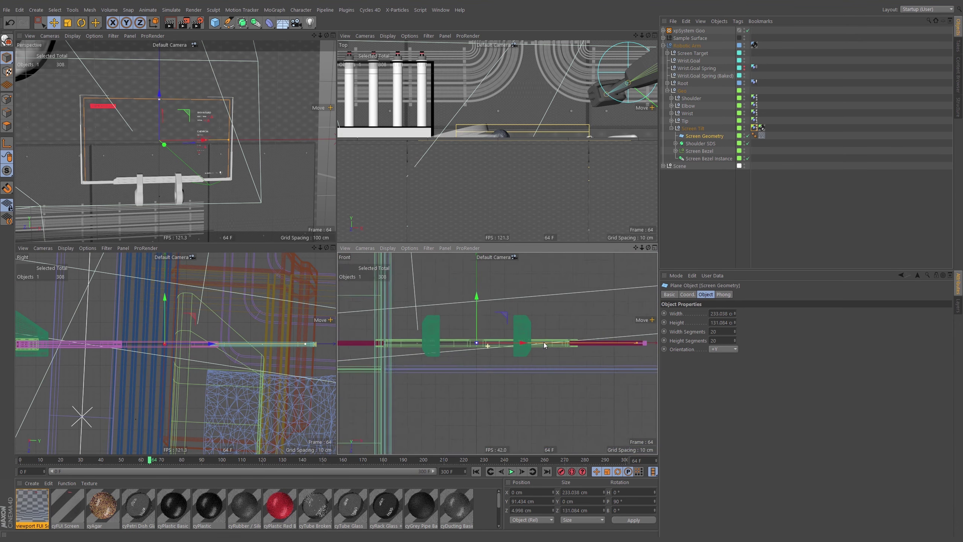
pyautogui.keyDown('alt'); pyautogui.moveTo(201, 347); pyautogui.dragTo(208, 352, button='middle'); pyautogui.keyUp('alt')
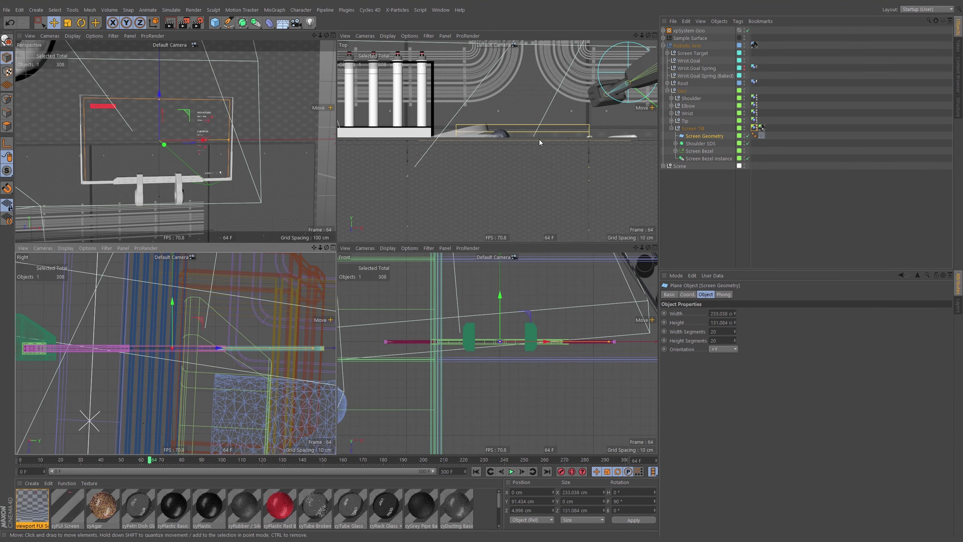
# Step: Frame the screen and its bracket in the Top view to check the aligned workplane
pyautogui.keyDown('alt'); pyautogui.moveTo(640, 95); pyautogui.dragTo(474, 162, button='middle'); pyautogui.keyUp('alt')
pyautogui.keyDown('alt'); pyautogui.moveTo(475, 161); pyautogui.dragTo(478, 170, button='right'); pyautogui.keyUp('alt')
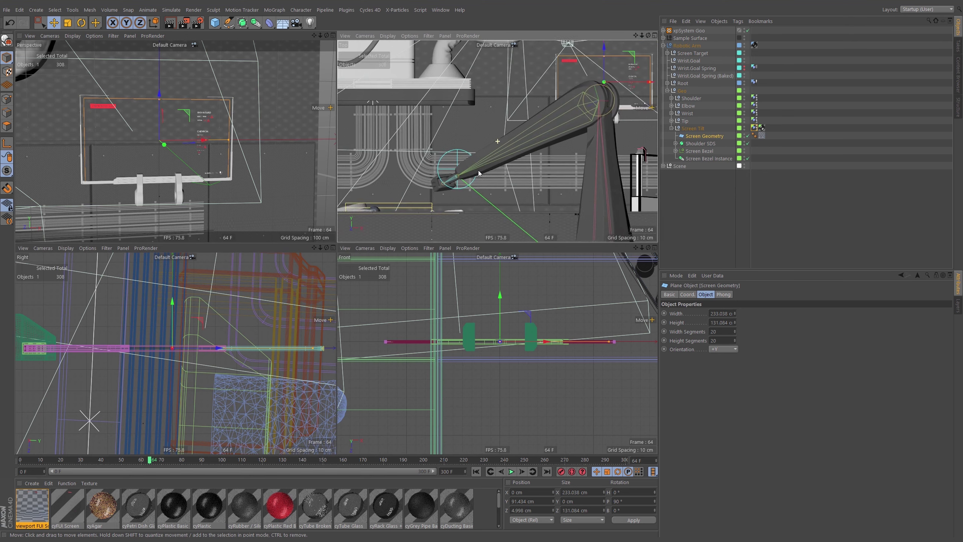
pyautogui.keyDown('alt'); pyautogui.moveTo(479, 170); pyautogui.dragTo(468, 170, button='middle'); pyautogui.keyUp('alt')
pyautogui.keyDown('alt'); pyautogui.moveTo(491, 128); pyautogui.dragTo(523, 129, button='right'); pyautogui.keyUp('alt')
pyautogui.keyDown('alt'); pyautogui.moveTo(523, 129); pyautogui.dragTo(501, 144, button='middle'); pyautogui.keyUp('alt')
pyautogui.moveTo(501, 144)
pyautogui.keyDown('alt'); pyautogui.mouseDown(button='right')
pyautogui.moveTo(517, 143)
pyautogui.moveTo(486, 141)
pyautogui.mouseUp(button='right'); pyautogui.keyUp('alt')
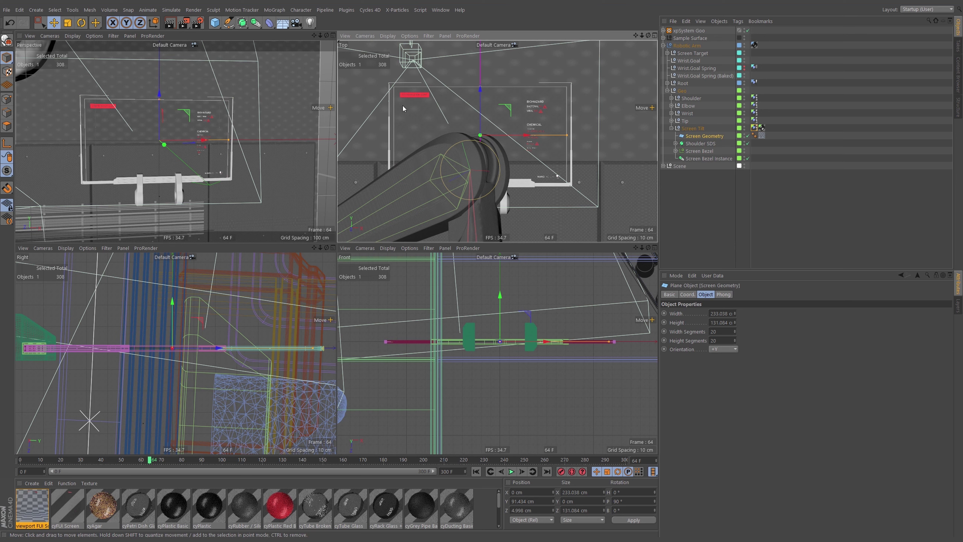
pyautogui.keyDown('alt'); pyautogui.moveTo(479, 130); pyautogui.dragTo(488, 124, button='middle'); pyautogui.keyUp('alt')
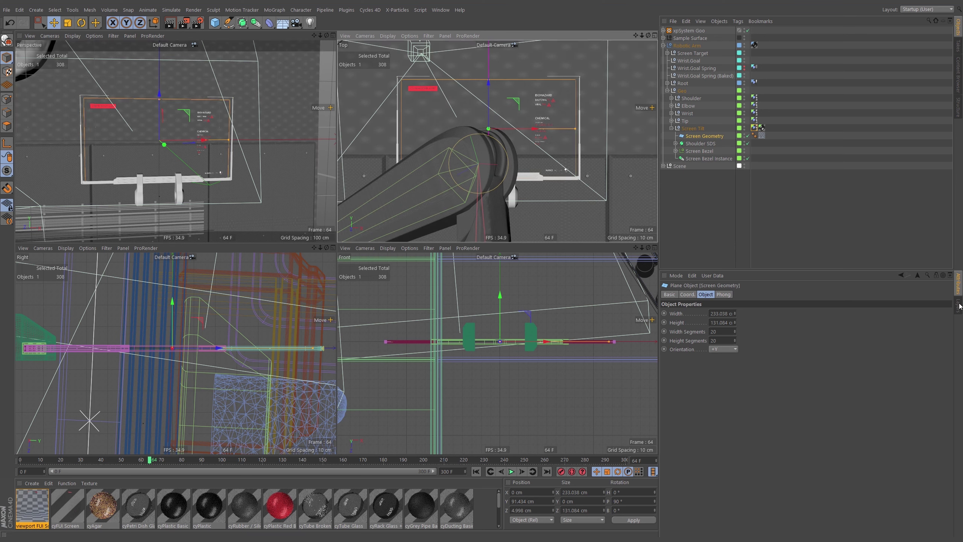
# Step: Return to frame 0 and hide the scenery layers in the viewport, including Ceiling, Test Tubes and Back Wall
pyautogui.click(477, 471)
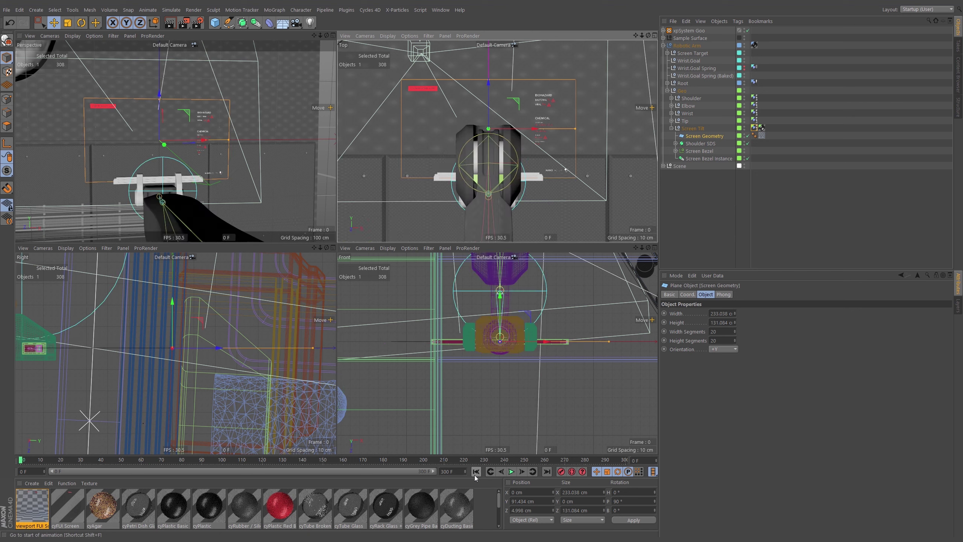
pyautogui.click(960, 308)
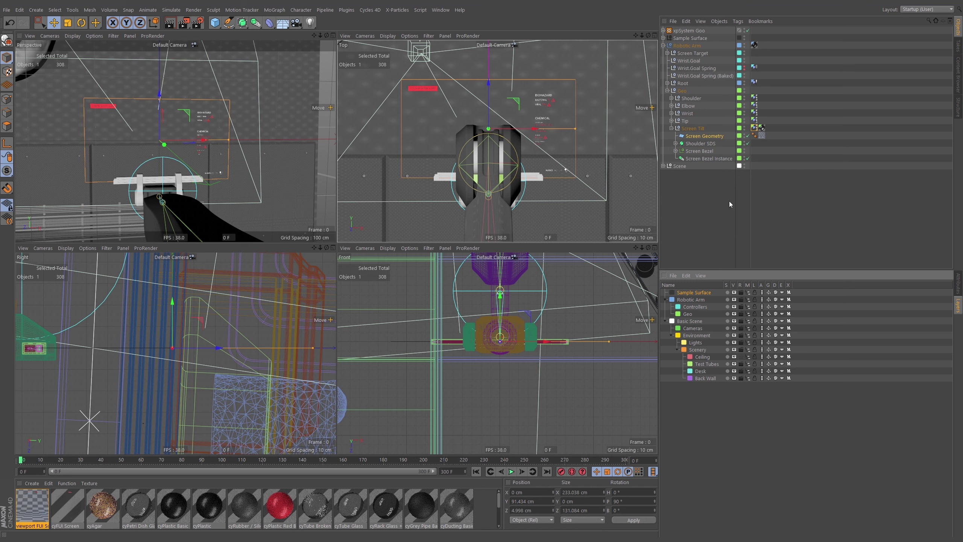
pyautogui.click(735, 357)
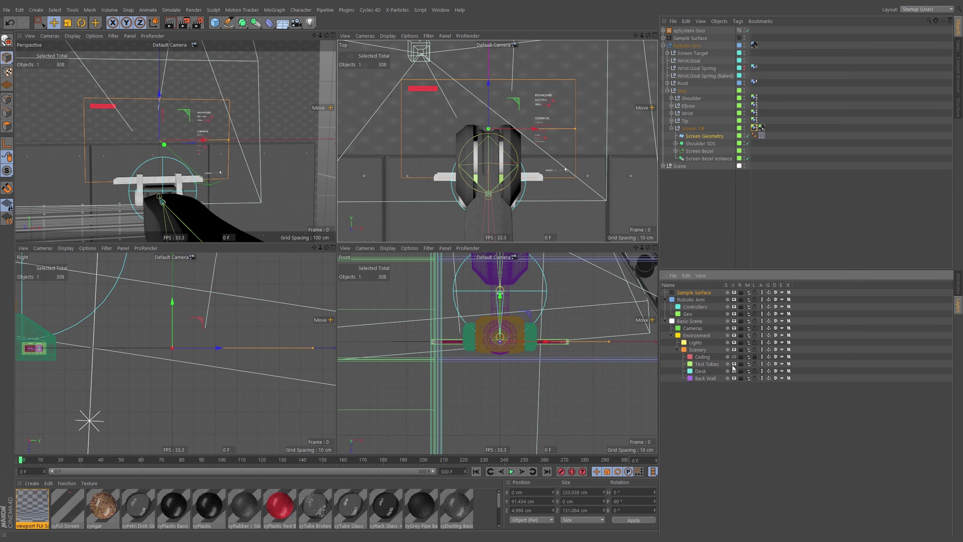
pyautogui.click(734, 364)
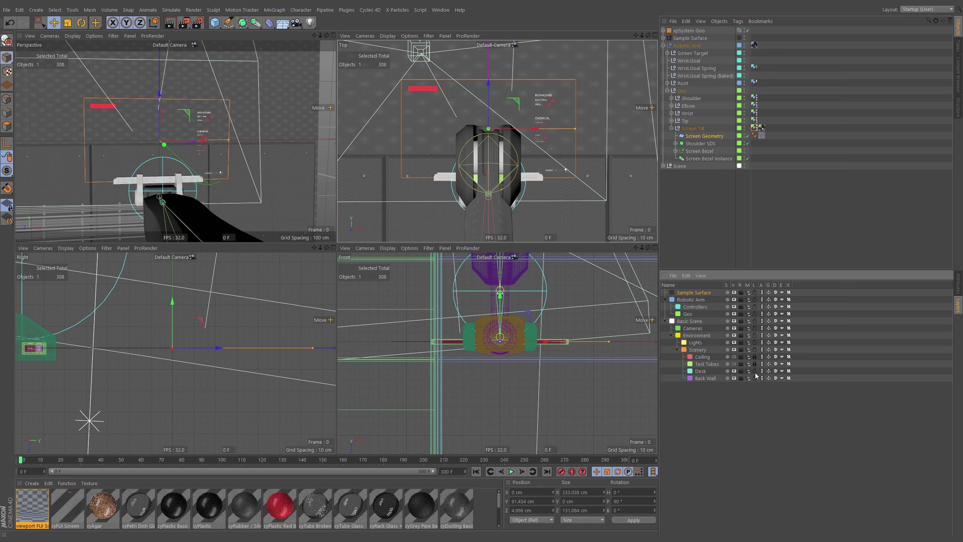
pyautogui.click(734, 378)
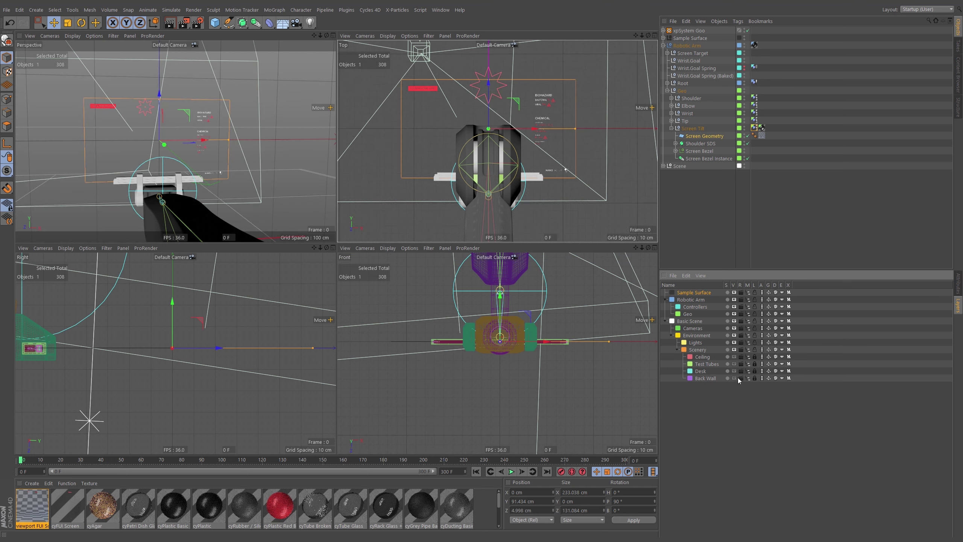
pyautogui.click(734, 343)
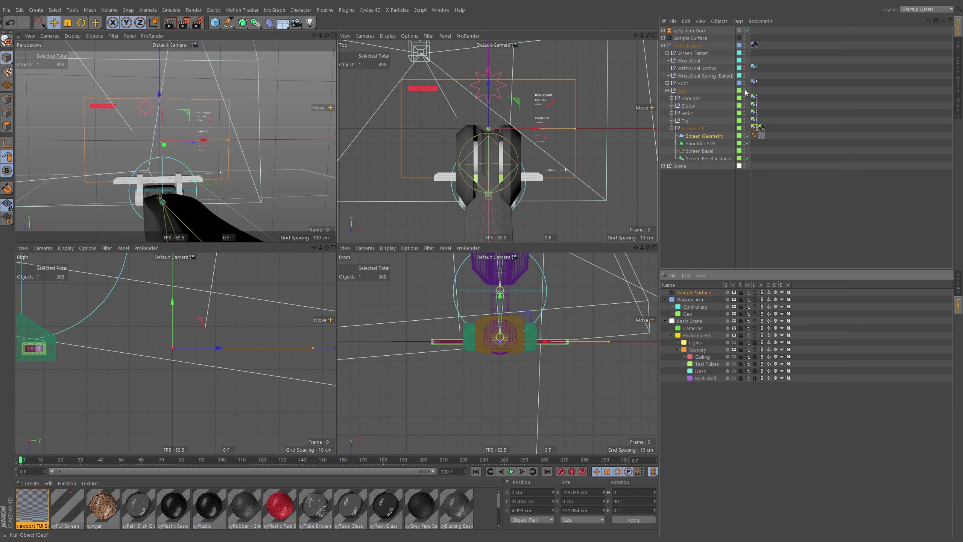
# Step: Hide the Robotic Arm hierarchy in the viewport while forcing the Screen Tilt null and its children visible
pyautogui.click(745, 46)
pyautogui.click(744, 45)
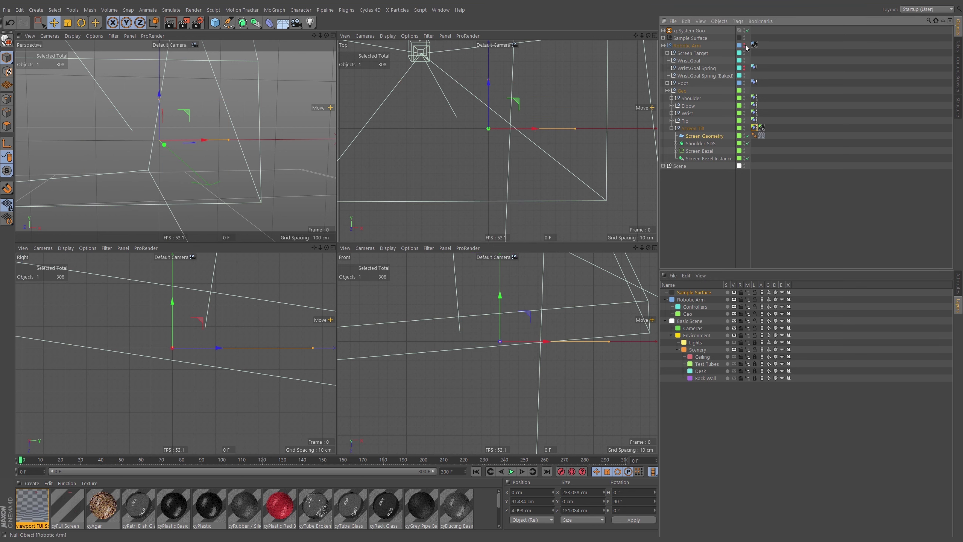
pyautogui.click(745, 129)
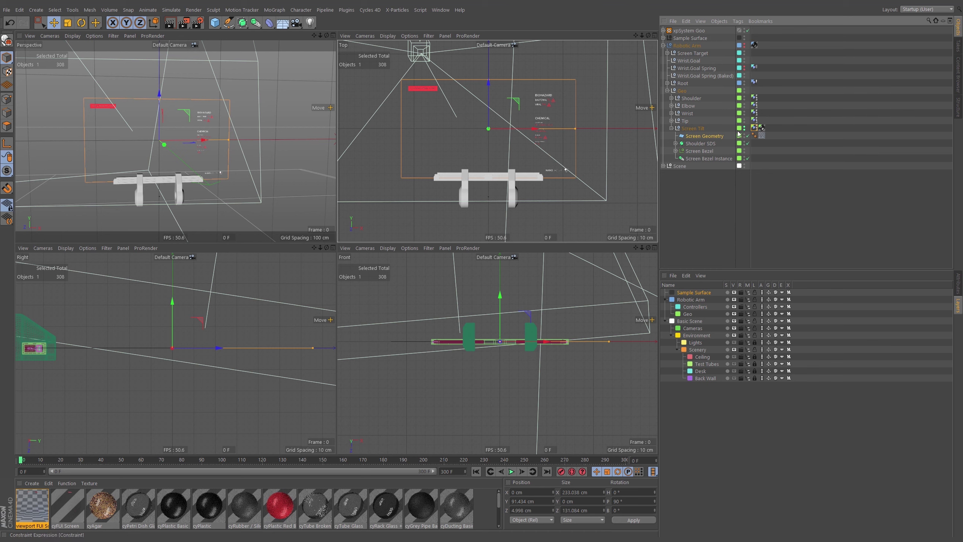
# Step: Move the timeline to frame 80 so the bracket is extended, and deselect all objects
pyautogui.moveTo(64, 457); pyautogui.dragTo(183, 472)
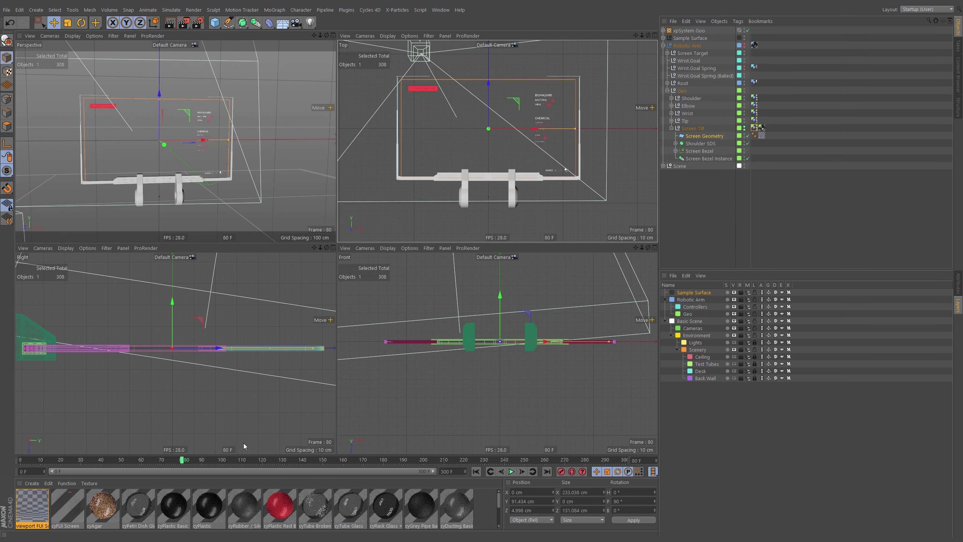
pyautogui.keyDown('alt'); pyautogui.moveTo(521, 295); pyautogui.dragTo(539, 309, button='middle'); pyautogui.keyUp('alt')
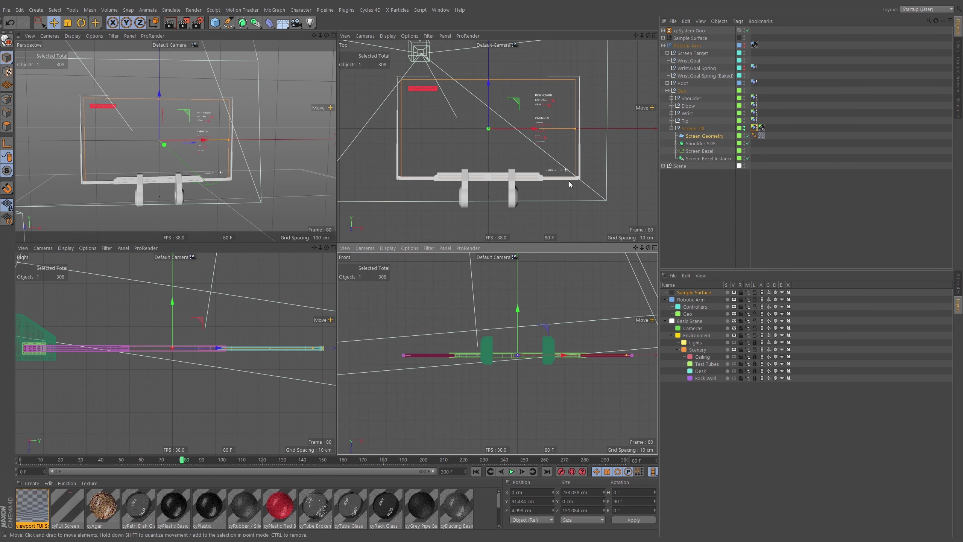
pyautogui.click(715, 200)
pyautogui.keyDown('alt'); pyautogui.moveTo(540, 149); pyautogui.dragTo(553, 159, button='middle'); pyautogui.keyUp('alt')
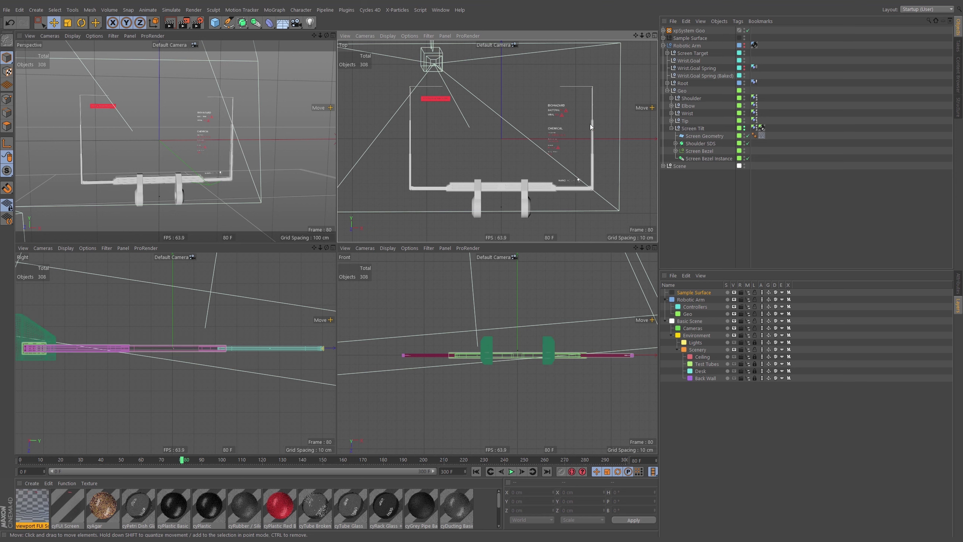
pyautogui.keyDown('alt'); pyautogui.moveTo(537, 126); pyautogui.dragTo(522, 119, button='middle'); pyautogui.keyUp('alt')
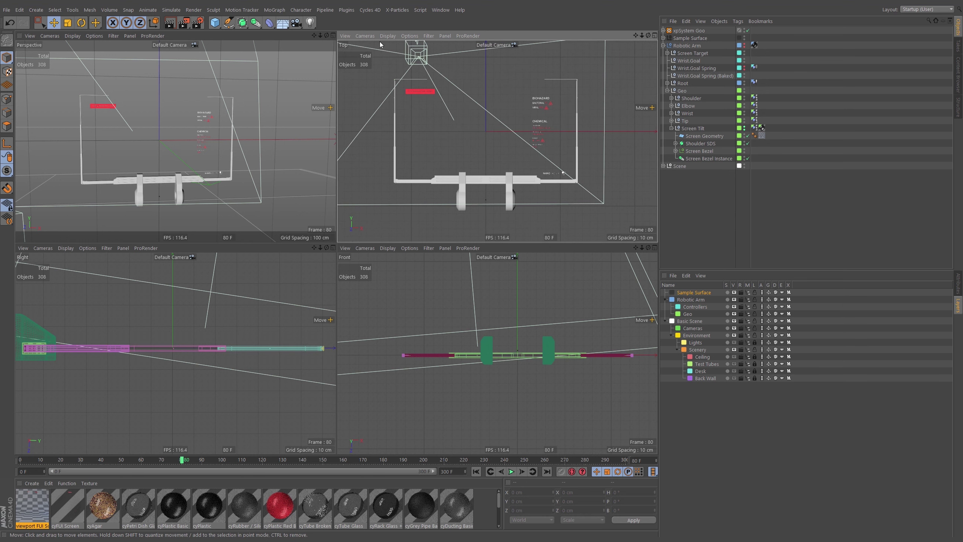
# Step: Add a Rectangle spline on the workplane and scale it uniformly to about 240 cm to fit the bracket's width
pyautogui.click(230, 23)
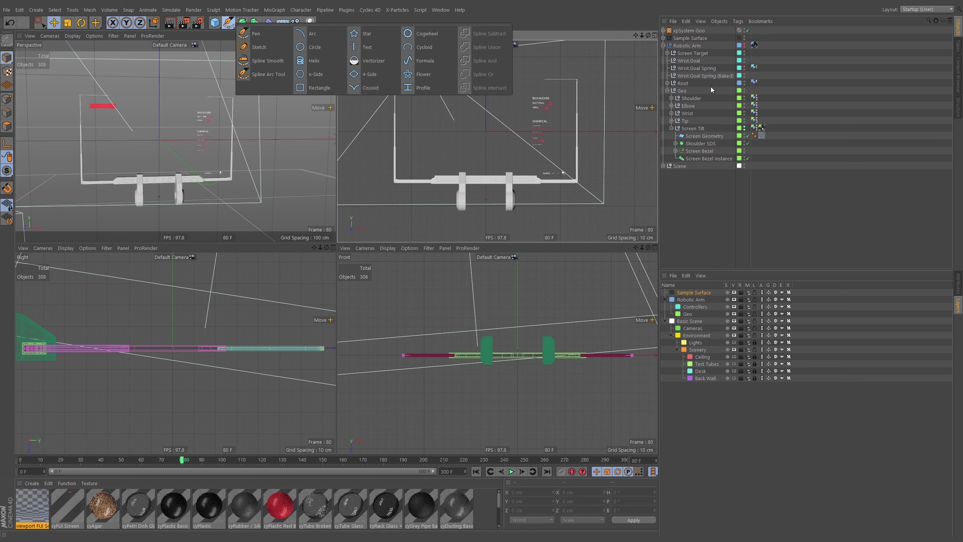
pyautogui.click(314, 88)
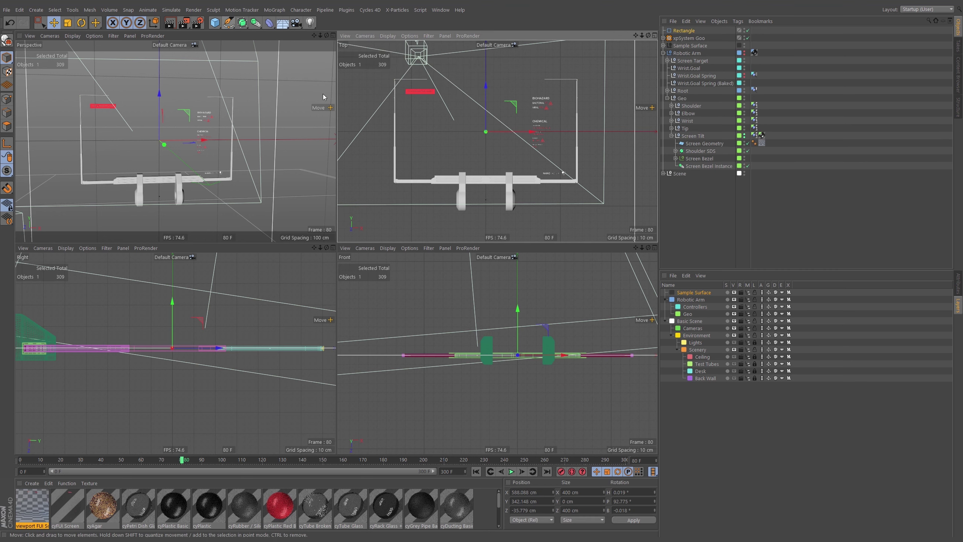
pyautogui.press('t')
pyautogui.moveTo(609, 118); pyautogui.dragTo(559, 200)
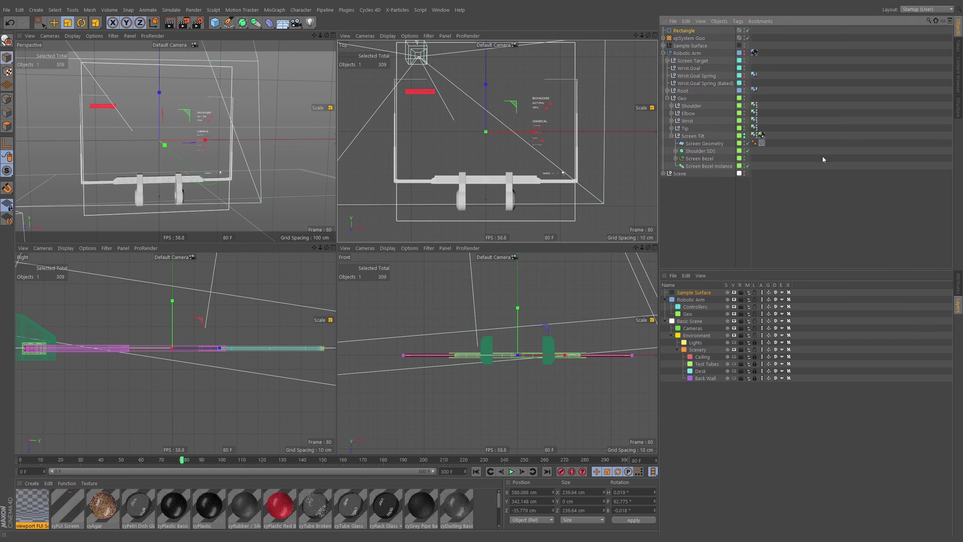
# Step: Make the Rectangle spline editable and scale it to about 243 cm wide and 140 cm high, matching the bracket
pyautogui.click(958, 284)
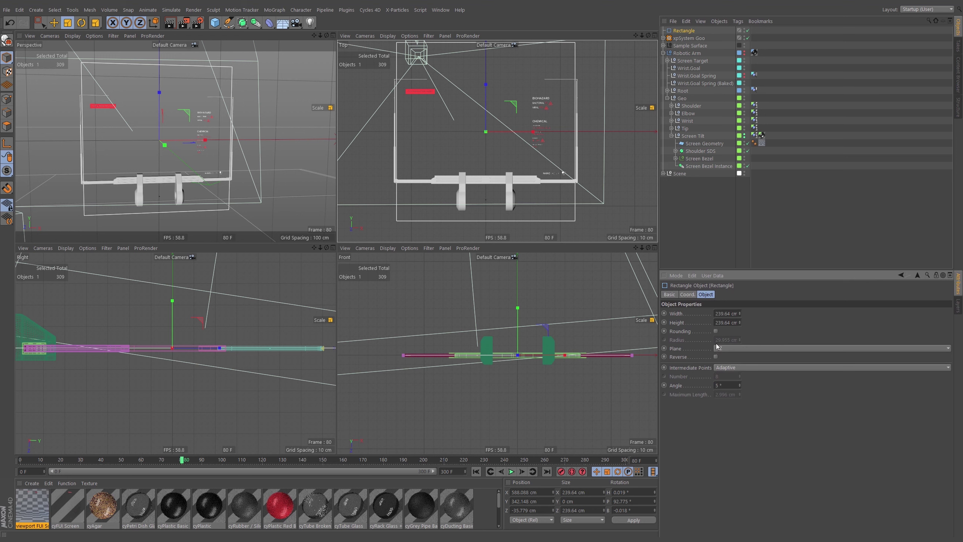
pyautogui.press('c')
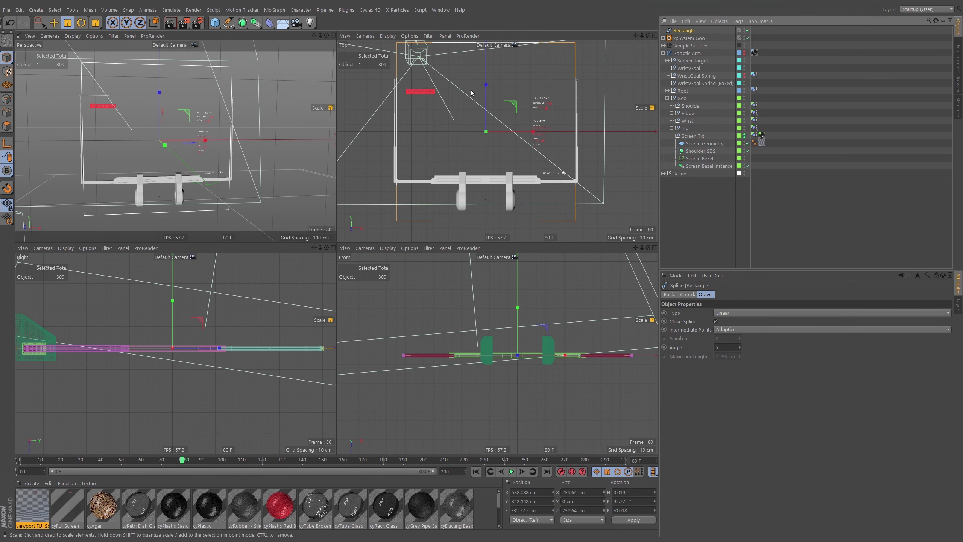
pyautogui.middleClick(472, 113)
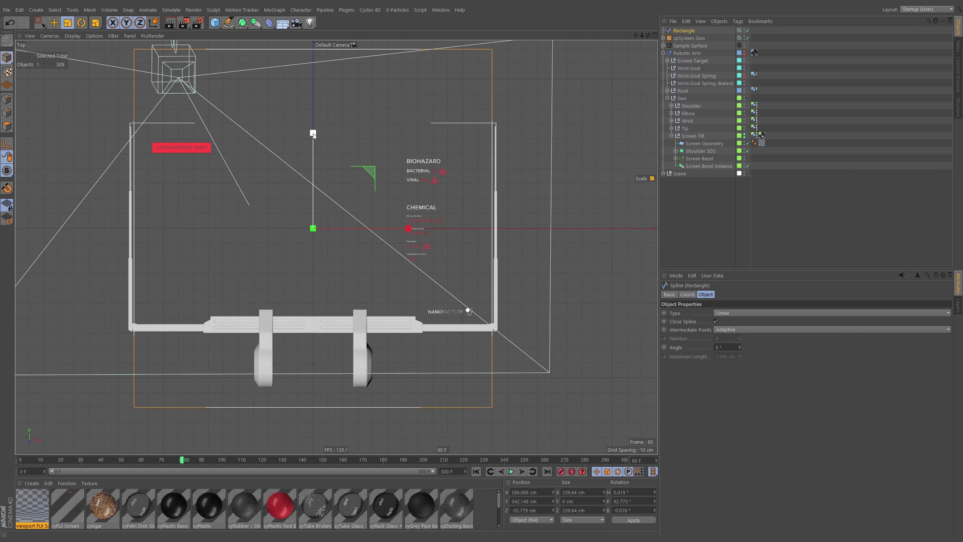
pyautogui.moveTo(315, 134); pyautogui.dragTo(315, 172)
pyautogui.moveTo(478, 125)
pyautogui.keyDown('alt'); pyautogui.mouseDown(button='right')
pyautogui.moveTo(568, 111)
pyautogui.moveTo(491, 136)
pyautogui.mouseUp(button='right'); pyautogui.keyUp('alt')
pyautogui.moveTo(271, 172); pyautogui.dragTo(271, 171)
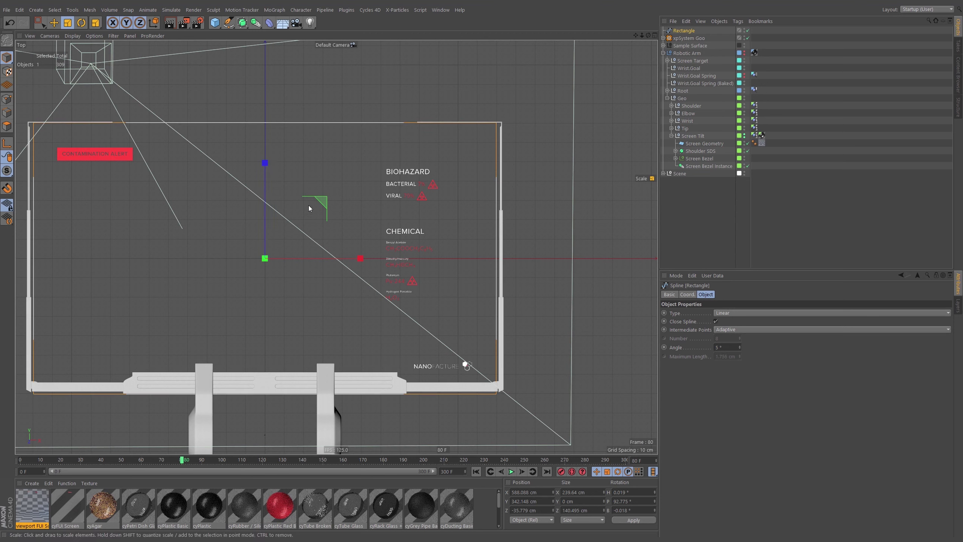
pyautogui.moveTo(360, 259); pyautogui.dragTo(363, 260)
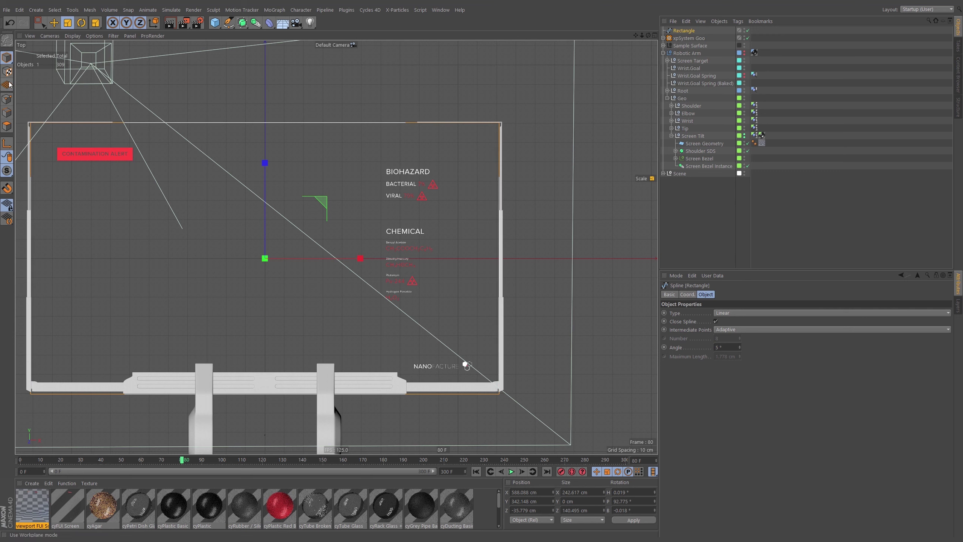
# Step: Raise the Rectangle spline's two lower points about 5 cm to meet the bracket's lower bar, and open the spline by disabling Close Spline
pyautogui.click(7, 99)
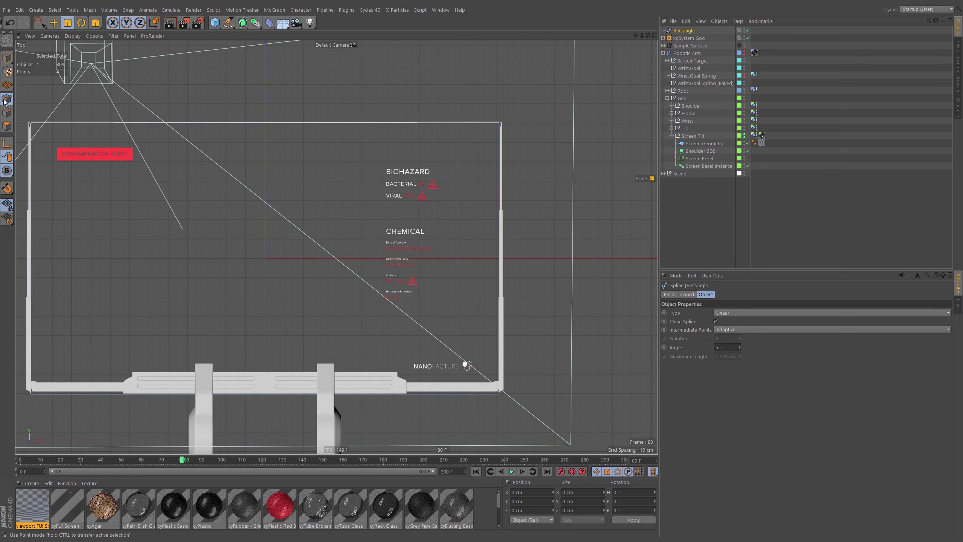
pyautogui.press('9')
pyautogui.click(499, 394)
pyautogui.keyDown('shift'); pyautogui.click(32, 393); pyautogui.keyUp('shift')
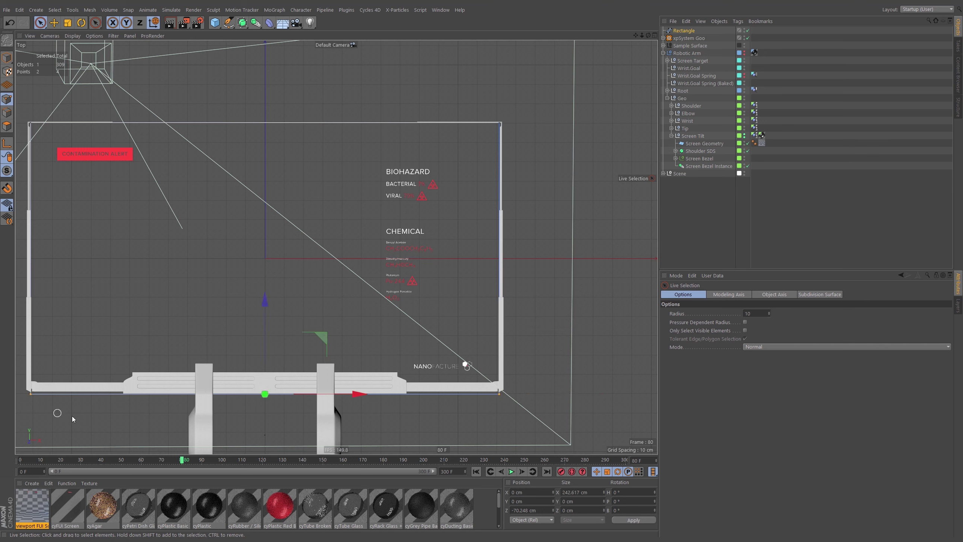
pyautogui.moveTo(265, 304); pyautogui.dragTo(270, 294)
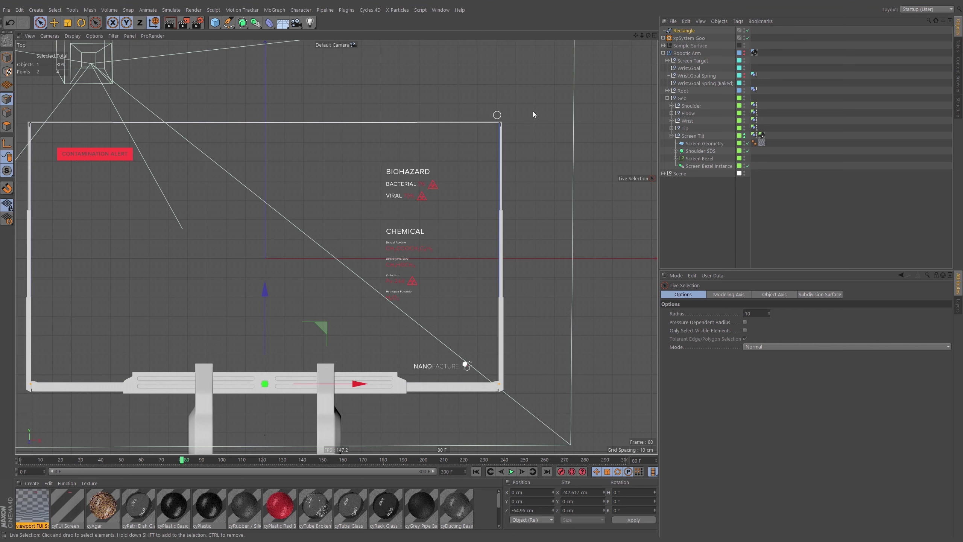
pyautogui.click(688, 31)
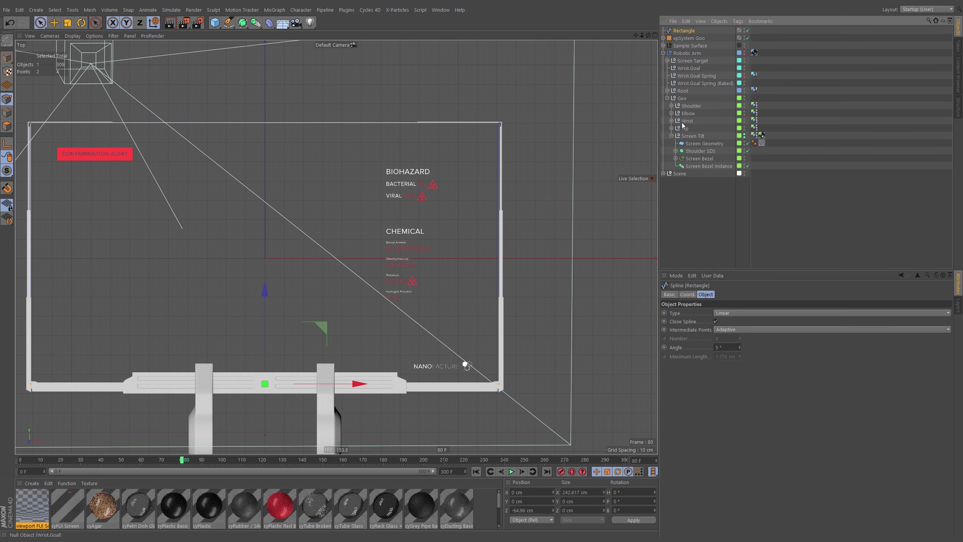
pyautogui.click(716, 321)
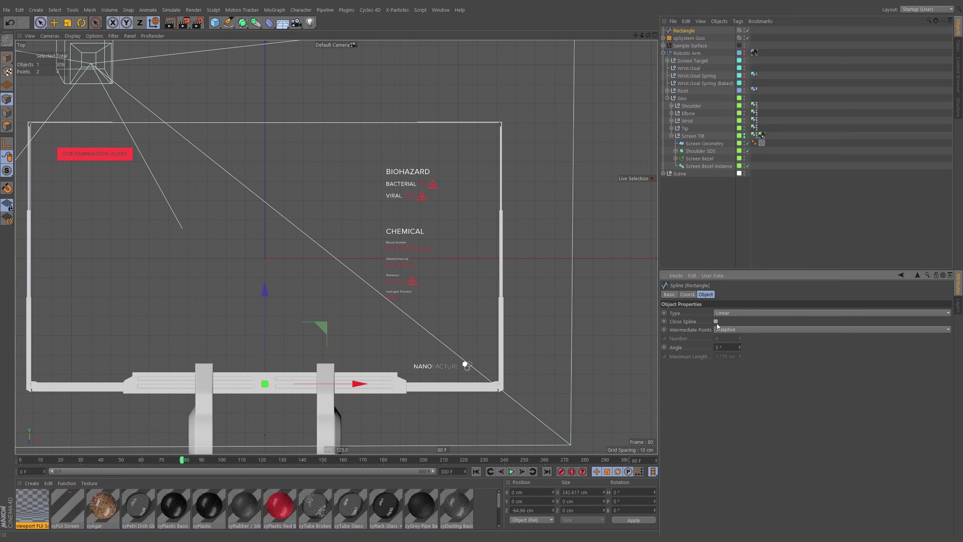
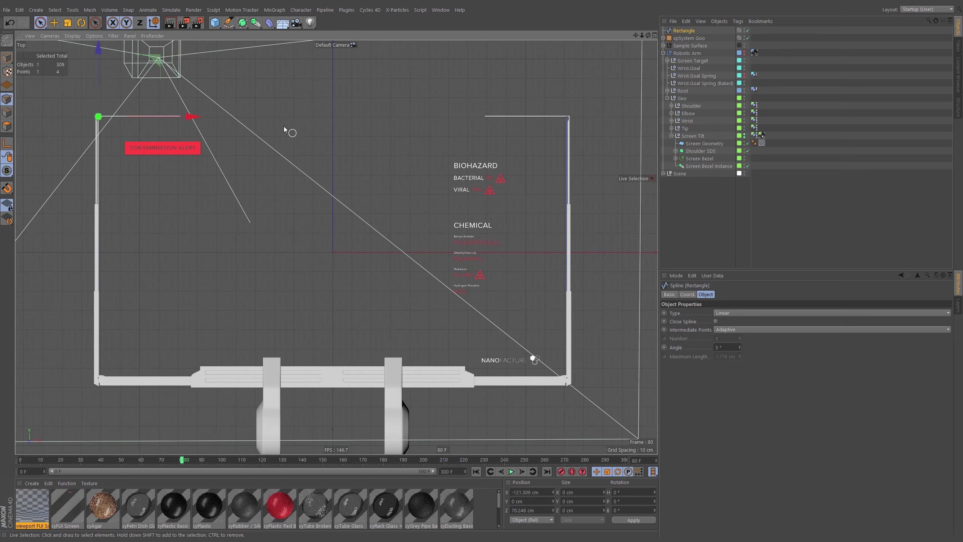
# Step: In the perspective view, add an Extrude generator as the parent of the Rectangle spline
pyautogui.press('F1')
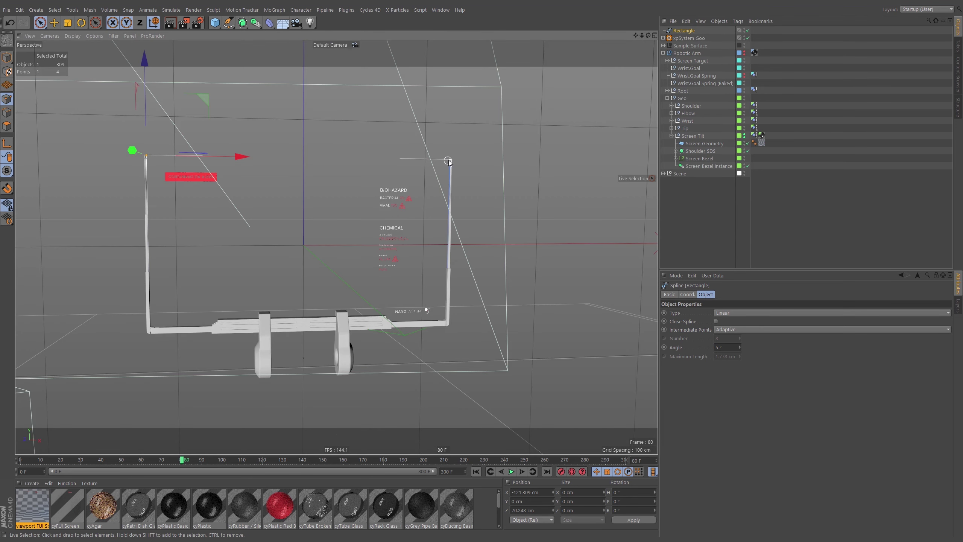
pyautogui.scroll(15, 449, 162)
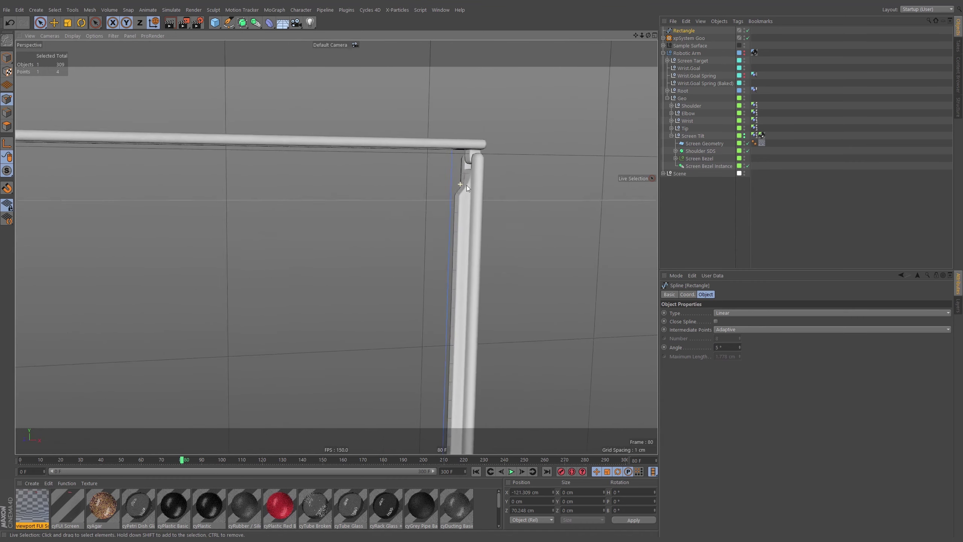
pyautogui.keyDown('alt'); pyautogui.moveTo(467, 185); pyautogui.dragTo(393, 195); pyautogui.keyUp('alt')
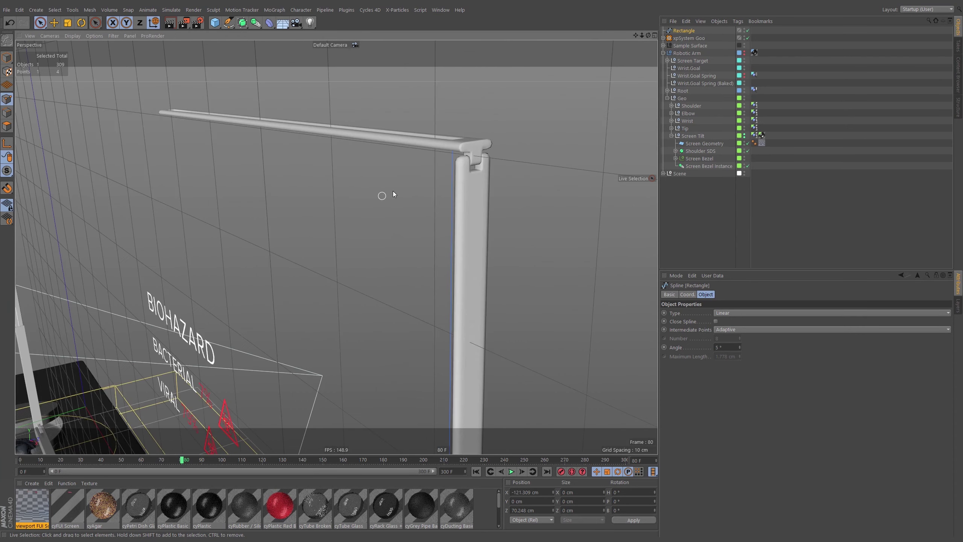
pyautogui.keyDown('alt'); pyautogui.moveTo(456, 186); pyautogui.dragTo(362, 258, button='right'); pyautogui.keyUp('alt')
pyautogui.keyDown('alt'); pyautogui.moveTo(451, 209); pyautogui.dragTo(450, 171, button='middle'); pyautogui.keyUp('alt')
pyautogui.keyDown('alt'); pyautogui.moveTo(449, 171); pyautogui.dragTo(491, 159); pyautogui.keyUp('alt')
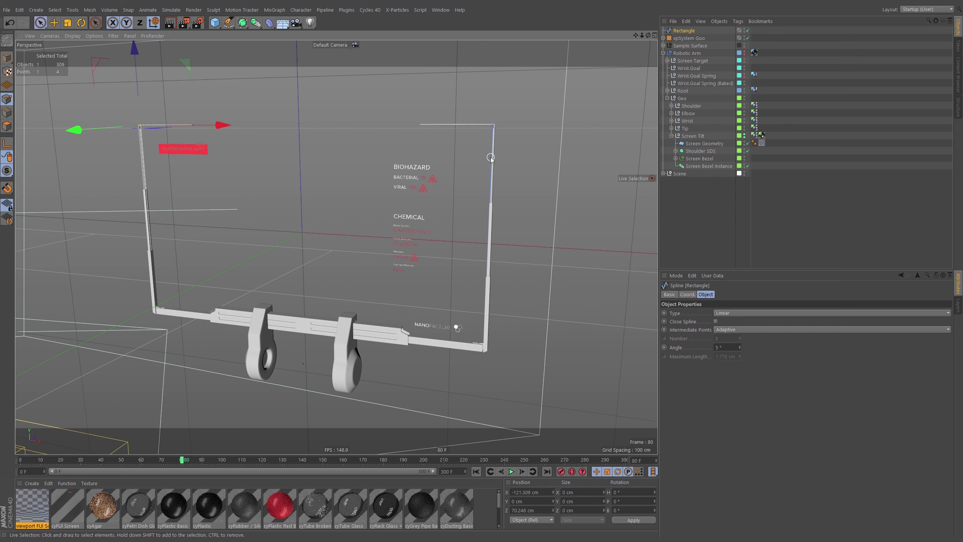
pyautogui.keyDown('alt'); pyautogui.moveTo(490, 122); pyautogui.dragTo(532, 126); pyautogui.keyUp('alt')
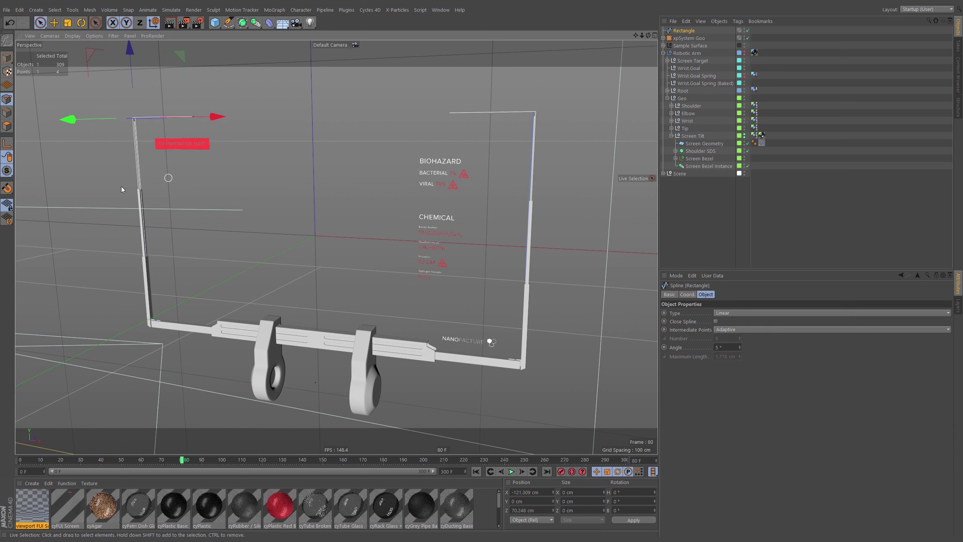
pyautogui.click(242, 22)
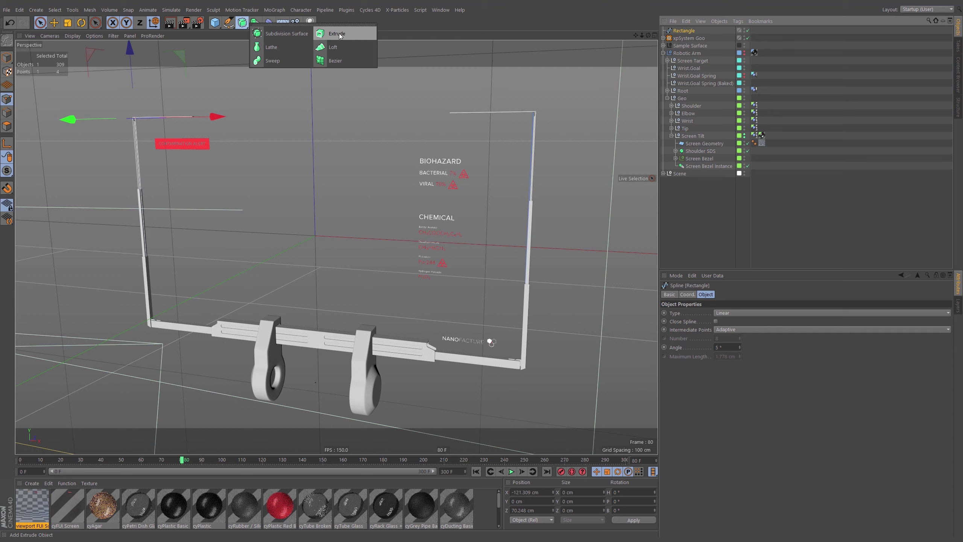
pyautogui.click(242, 22)
pyautogui.keyDown('alt'); pyautogui.click(350, 34); pyautogui.keyUp('alt')
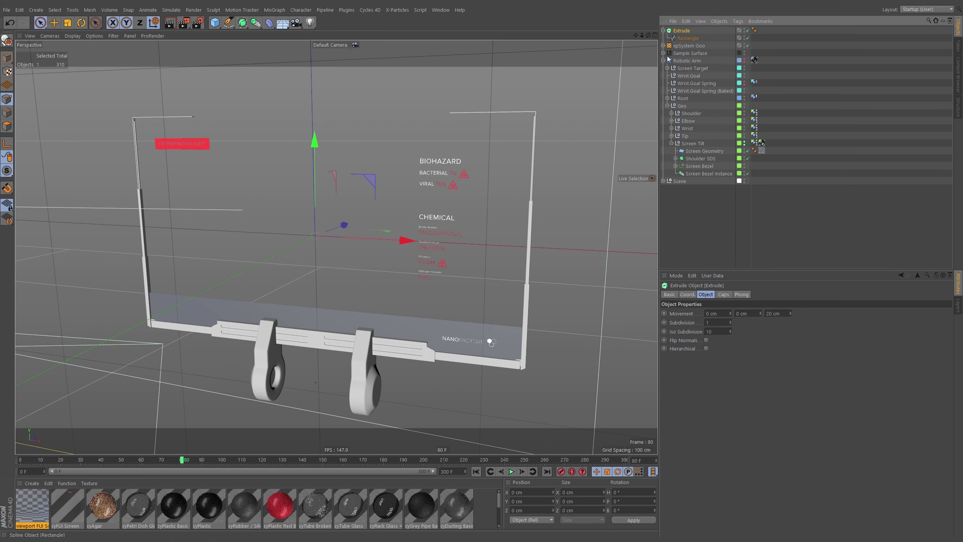
# Step: Set the Extrude's movement to 0 cm, -10 cm and 0 cm so the strip runs in depth from the bracket
pyautogui.keyDown('alt'); pyautogui.moveTo(489, 332); pyautogui.dragTo(546, 292); pyautogui.keyUp('alt')
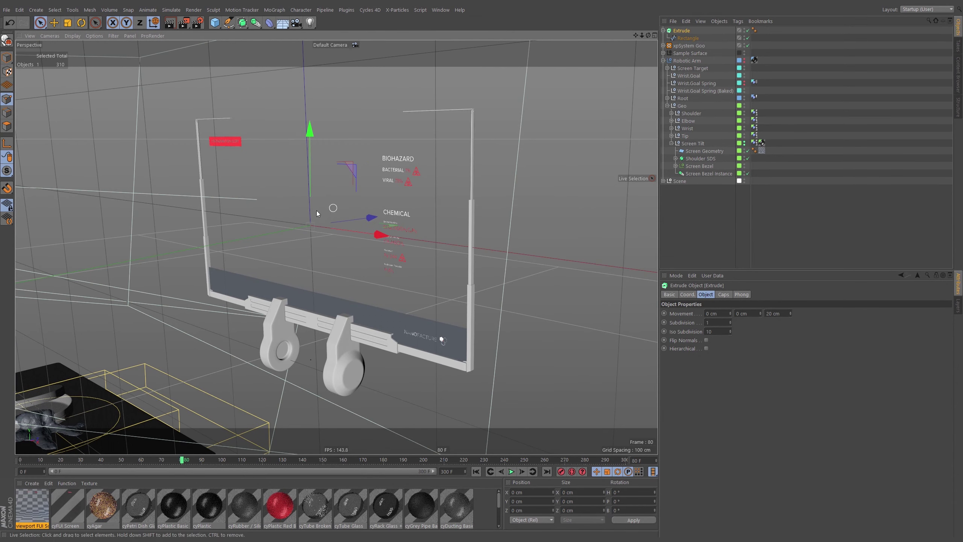
pyautogui.click(782, 312)
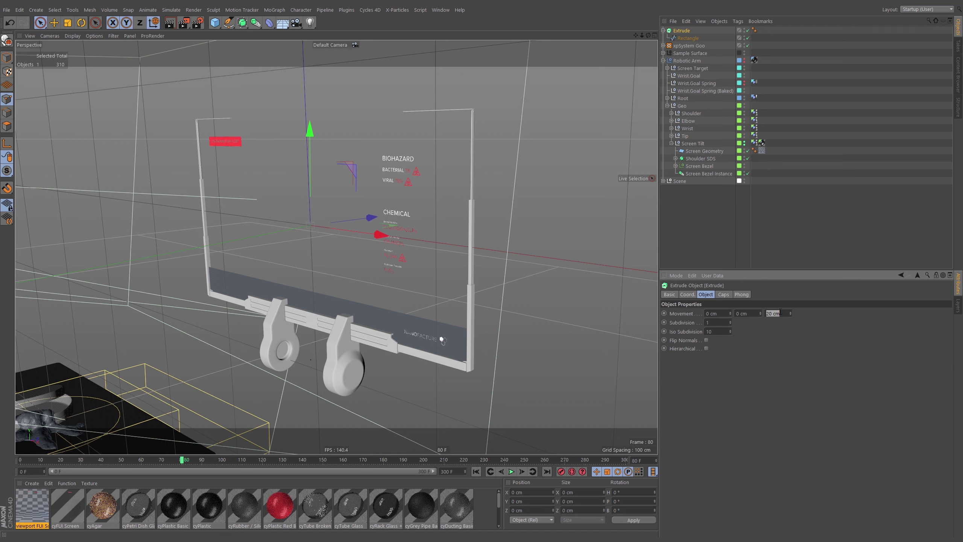
pyautogui.moveTo(780, 311)
pyautogui.mouseDown()
pyautogui.moveTo(762, 308)
pyautogui.moveTo(762, 317)
pyautogui.moveTo(774, 315)
pyautogui.mouseUp()
pyautogui.write('10')
pyautogui.press('Return')
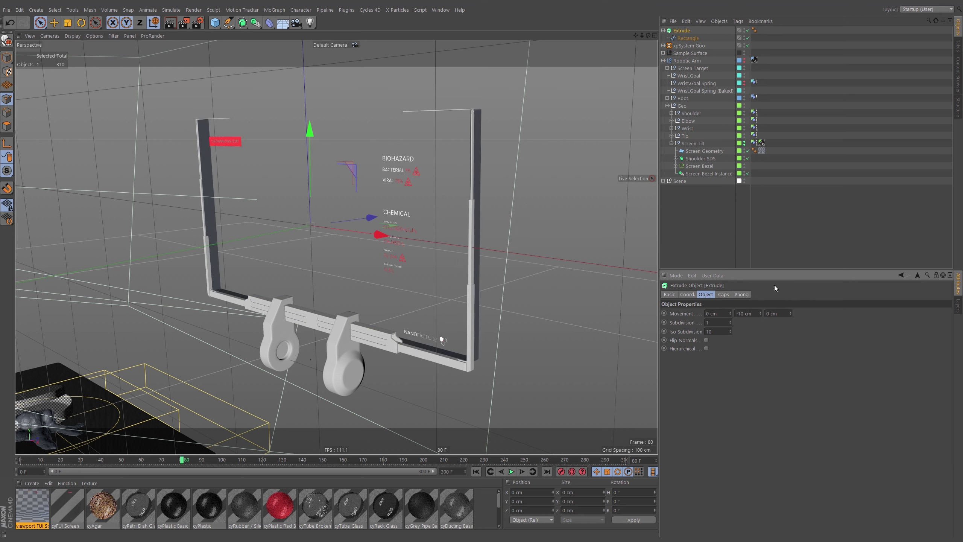
# Step: Hide the grid in the perspective viewport to see the extruded strip along the bracket more clearly
pyautogui.scroll(10, 209, 194)
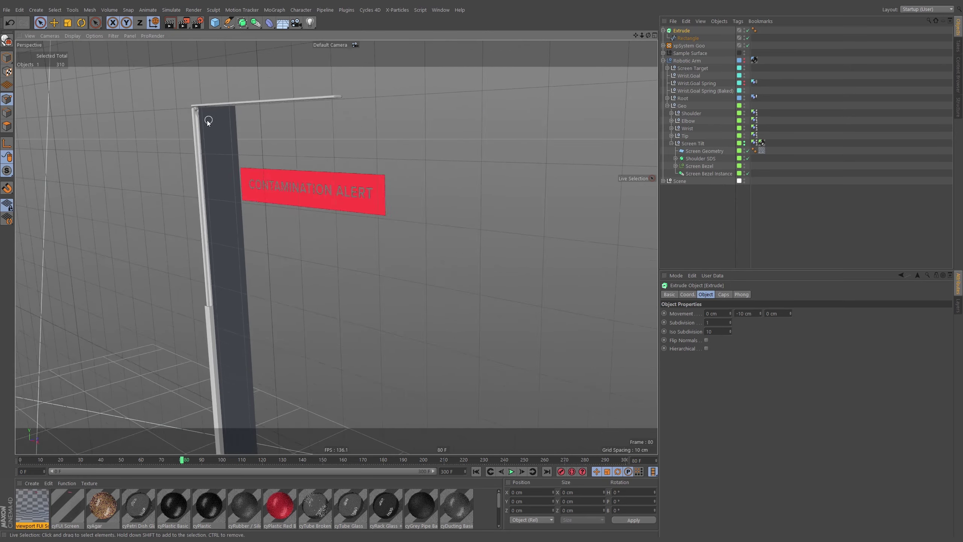
pyautogui.scroll(-3, 192, 152)
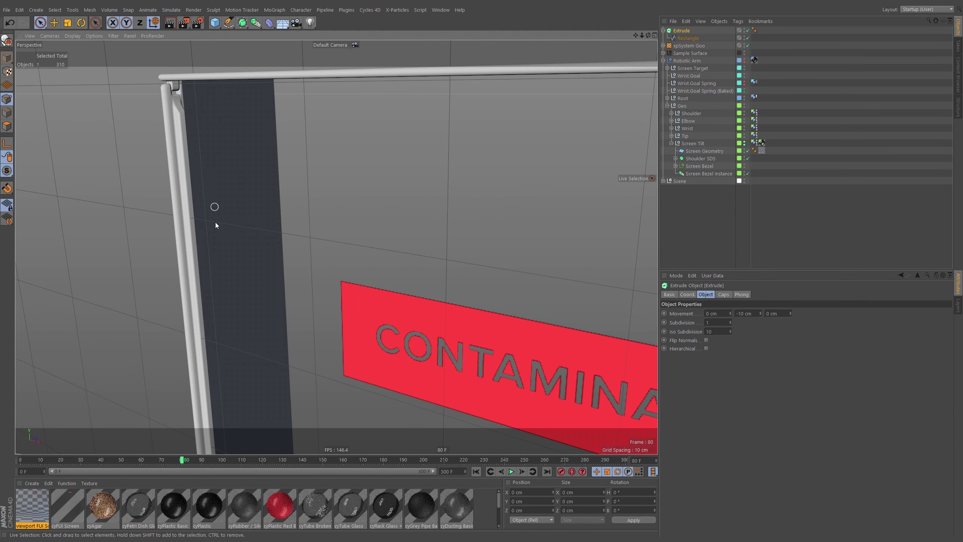
pyautogui.keyDown('alt'); pyautogui.moveTo(213, 252); pyautogui.dragTo(235, 231); pyautogui.keyUp('alt')
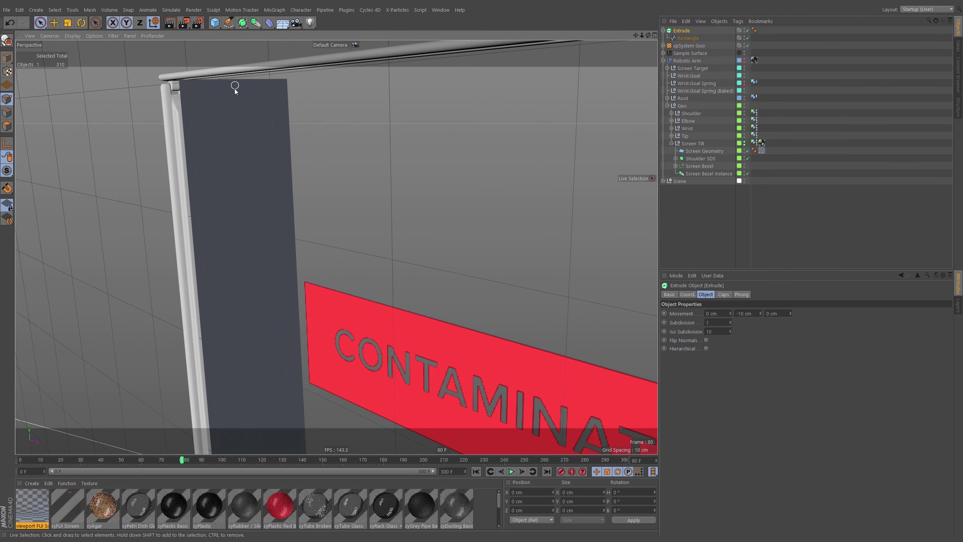
pyautogui.scroll(-3, 218, 110)
pyautogui.keyDown('alt'); pyautogui.moveTo(243, 129); pyautogui.dragTo(276, 157); pyautogui.keyUp('alt')
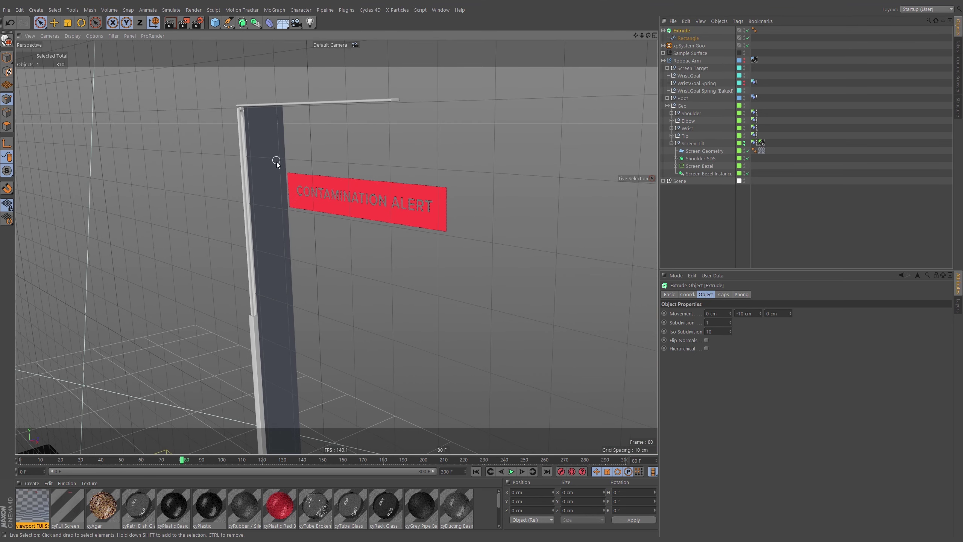
pyautogui.keyDown('alt'); pyautogui.moveTo(258, 204); pyautogui.dragTo(226, 104); pyautogui.keyUp('alt')
pyautogui.click(72, 35)
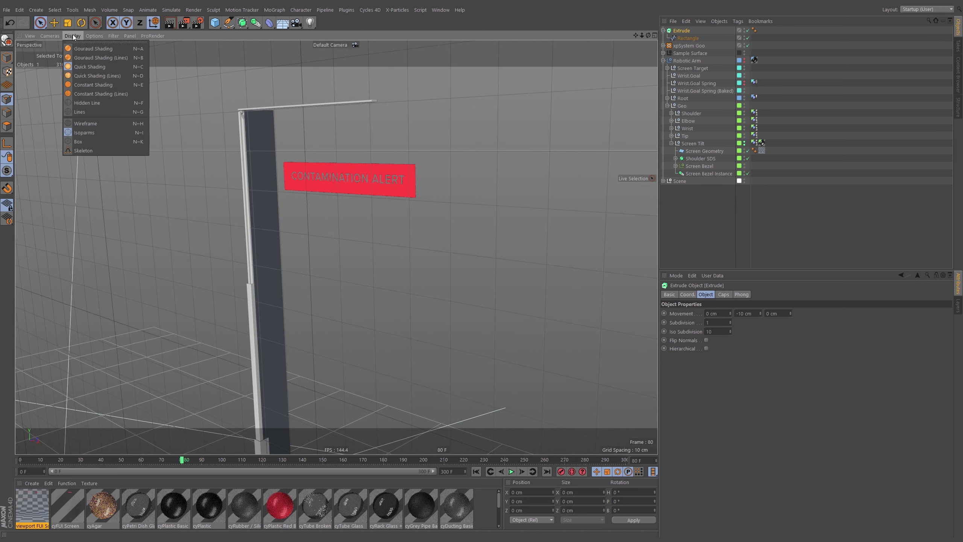
pyautogui.moveTo(115, 35)
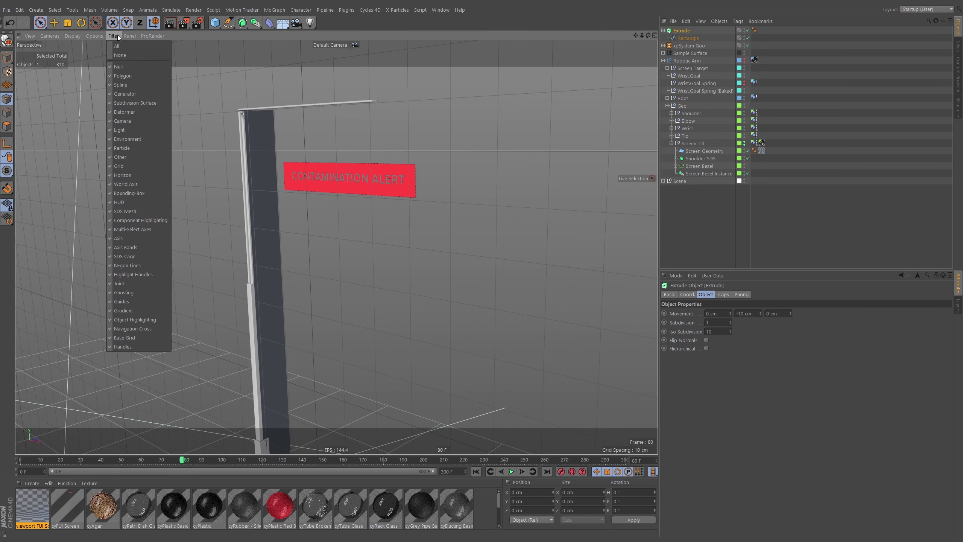
pyautogui.click(139, 167)
pyautogui.scroll(-2, 267, 217)
pyautogui.keyDown('alt'); pyautogui.moveTo(267, 219); pyautogui.dragTo(268, 193, button='middle'); pyautogui.keyUp('alt')
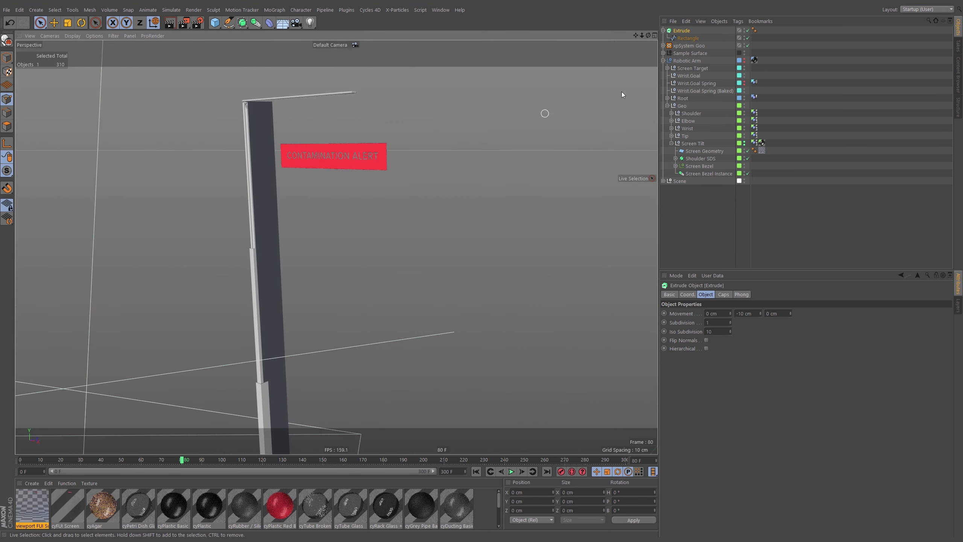
# Step: Select the Rectangle spline inside the Extrude and set the viewport display to Quick Shading (Lines)
pyautogui.click(688, 38)
pyautogui.keyDown('alt'); pyautogui.moveTo(320, 216); pyautogui.dragTo(279, 230); pyautogui.keyUp('alt')
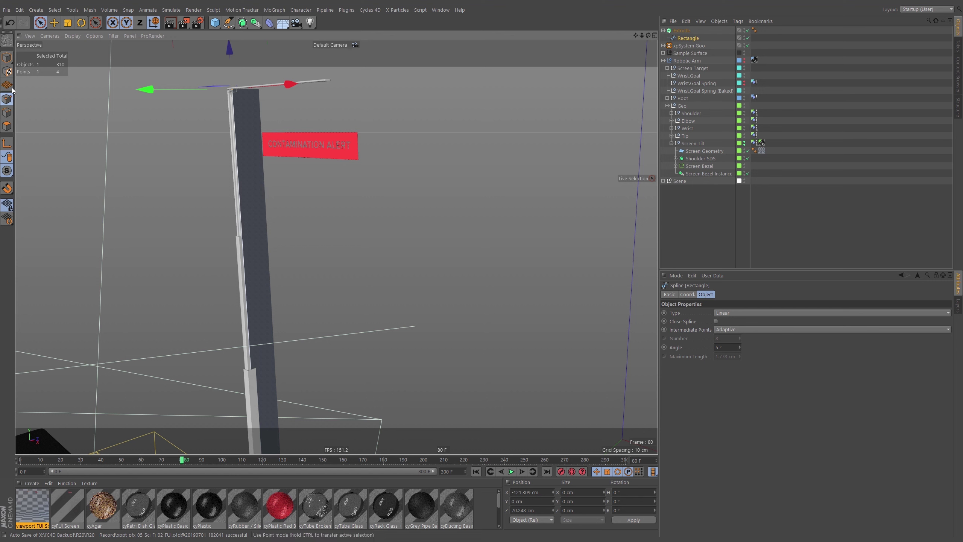
pyautogui.click(74, 36)
pyautogui.click(99, 75)
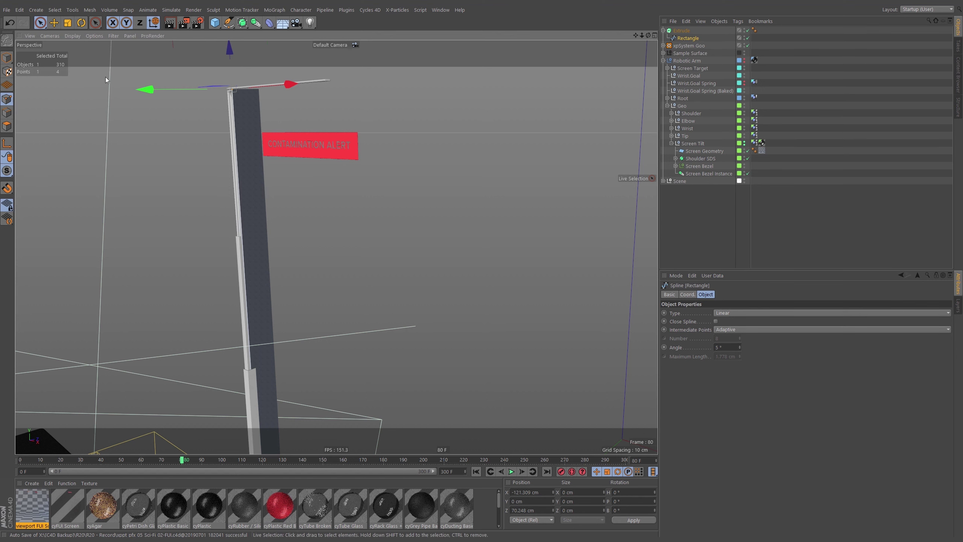
# Step: Change the viewport's line display to Wireframe to show the real subdivisions of the strip and screen geometry
pyautogui.keyDown('alt'); pyautogui.moveTo(258, 201); pyautogui.dragTo(266, 264, button='right'); pyautogui.keyUp('alt')
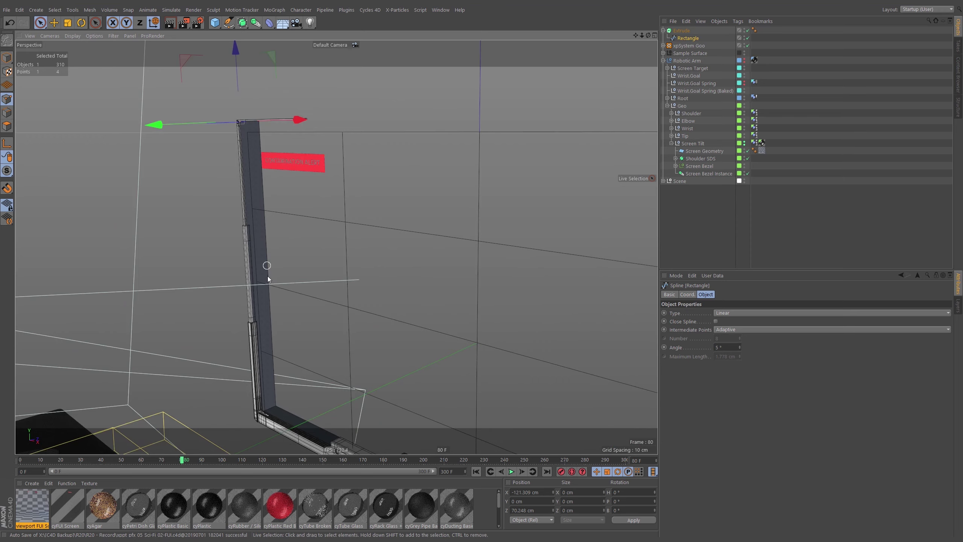
pyautogui.keyDown('alt'); pyautogui.moveTo(267, 274); pyautogui.dragTo(247, 265, button='middle'); pyautogui.keyUp('alt')
pyautogui.keyDown('alt'); pyautogui.moveTo(247, 265); pyautogui.dragTo(395, 258); pyautogui.keyUp('alt')
pyautogui.keyDown('alt'); pyautogui.moveTo(500, 198); pyautogui.dragTo(402, 245, button='middle'); pyautogui.keyUp('alt')
pyautogui.keyDown('alt'); pyautogui.moveTo(536, 149); pyautogui.dragTo(584, 145, button='right'); pyautogui.keyUp('alt')
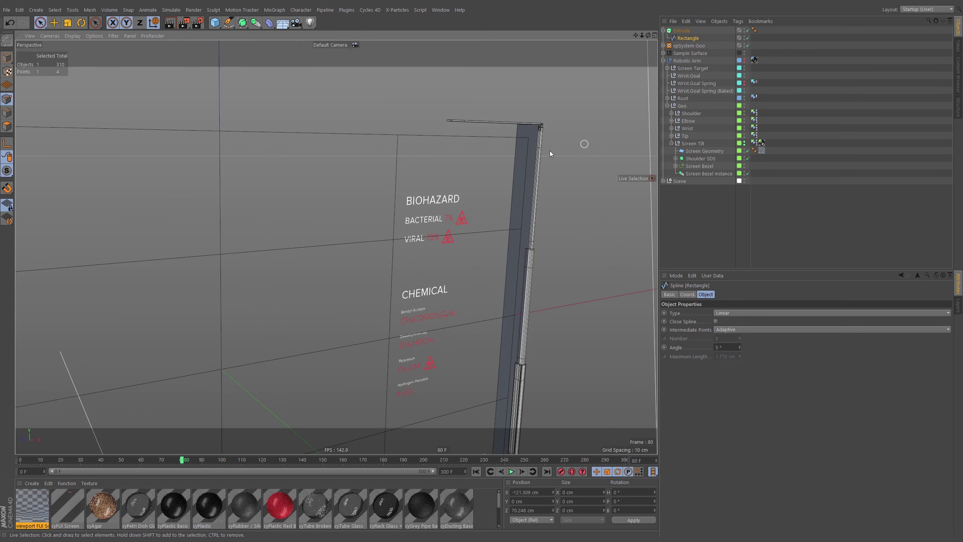
pyautogui.keyDown('alt'); pyautogui.moveTo(531, 166); pyautogui.dragTo(501, 157, button='middle'); pyautogui.keyUp('alt')
pyautogui.moveTo(497, 161)
pyautogui.keyDown('alt'); pyautogui.mouseDown()
pyautogui.moveTo(507, 160)
pyautogui.moveTo(500, 155)
pyautogui.mouseUp(); pyautogui.keyUp('alt')
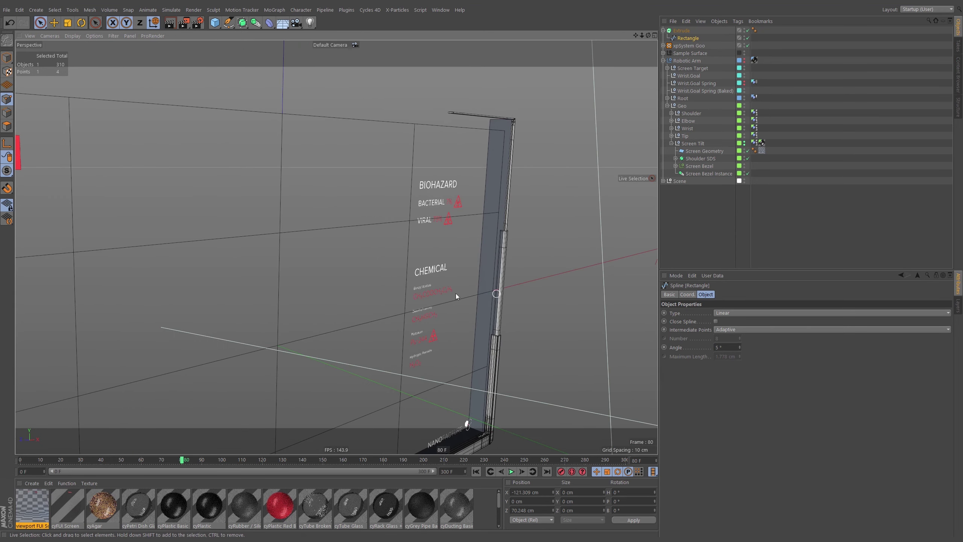
pyautogui.click(72, 36)
pyautogui.click(99, 125)
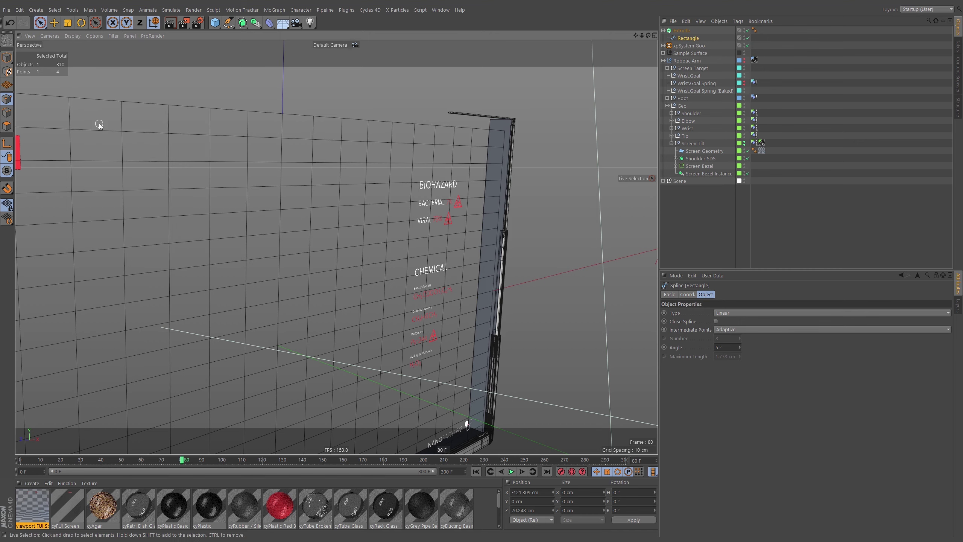
# Step: Set the Rectangle spline's intermediate points to Uniform with a number of 12, and check the segments around the strip's lower corner
pyautogui.keyDown('alt'); pyautogui.moveTo(509, 294); pyautogui.dragTo(506, 194); pyautogui.keyUp('alt')
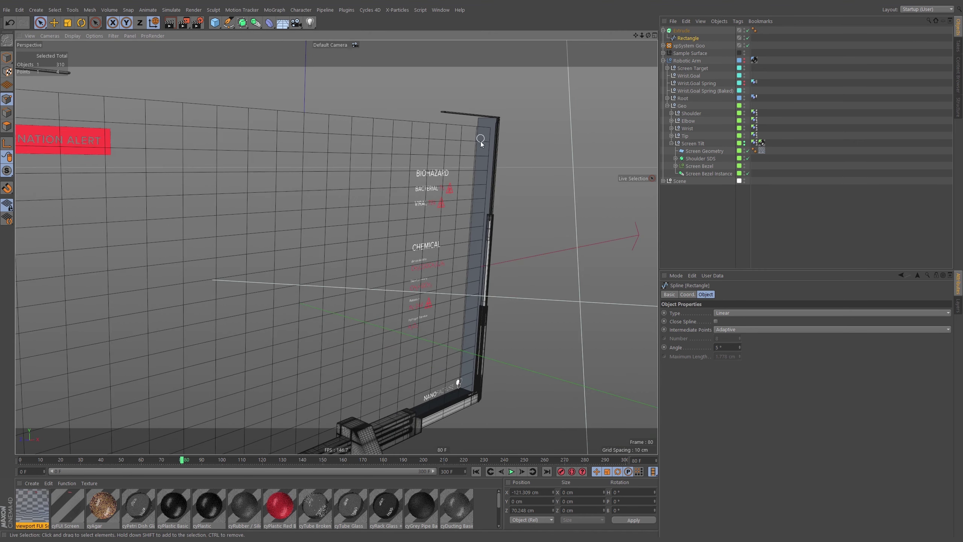
pyautogui.moveTo(480, 142)
pyautogui.keyDown('alt'); pyautogui.mouseDown()
pyautogui.moveTo(518, 147)
pyautogui.moveTo(512, 126)
pyautogui.moveTo(456, 156)
pyautogui.moveTo(490, 150)
pyautogui.mouseUp(); pyautogui.keyUp('alt')
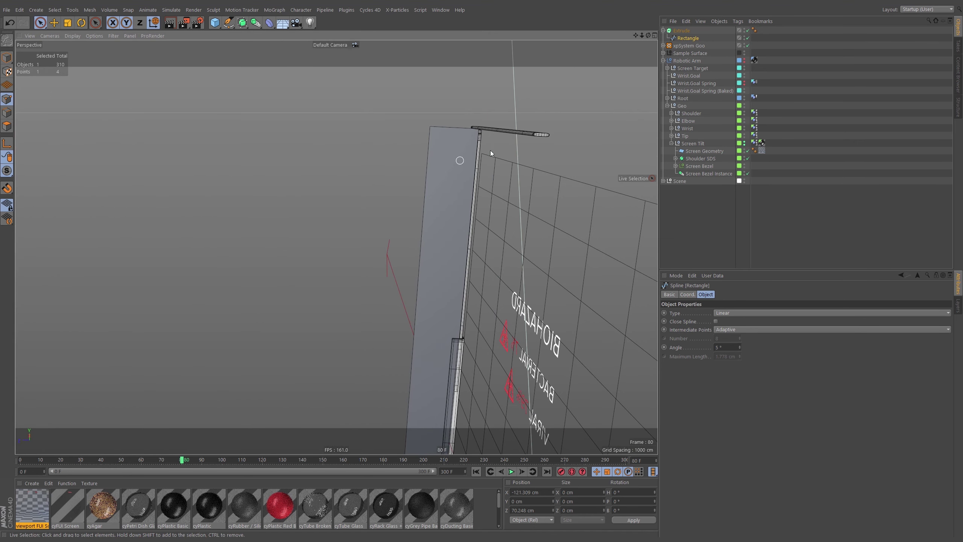
pyautogui.click(685, 37)
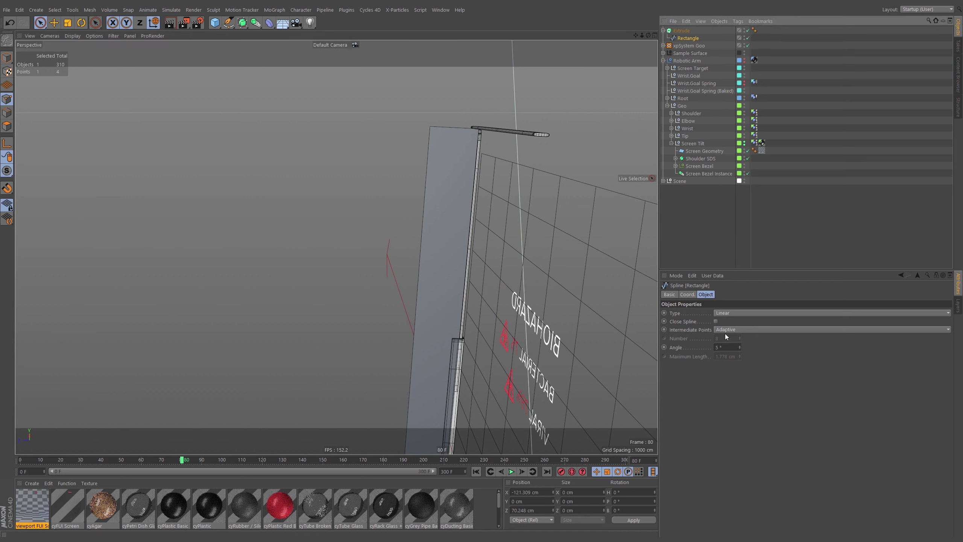
pyautogui.click(737, 330)
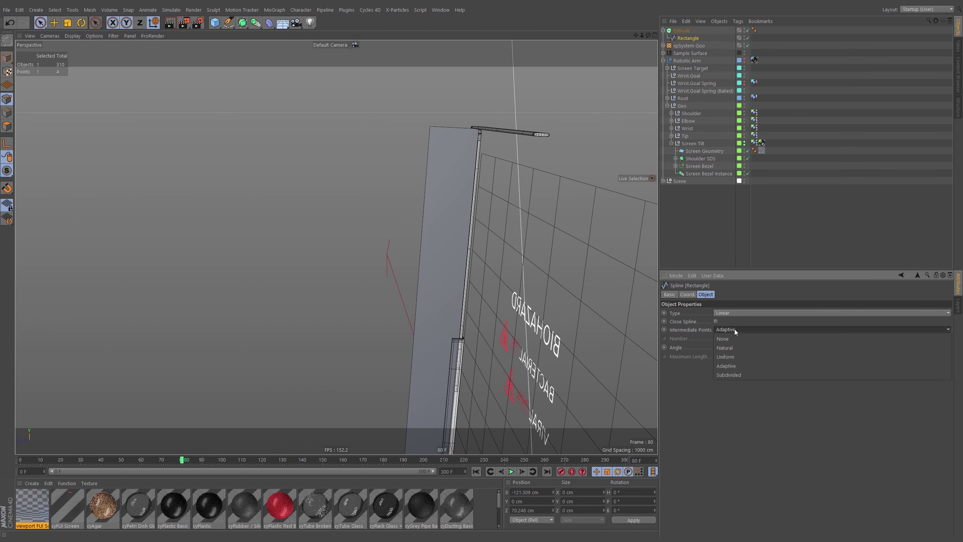
pyautogui.click(726, 357)
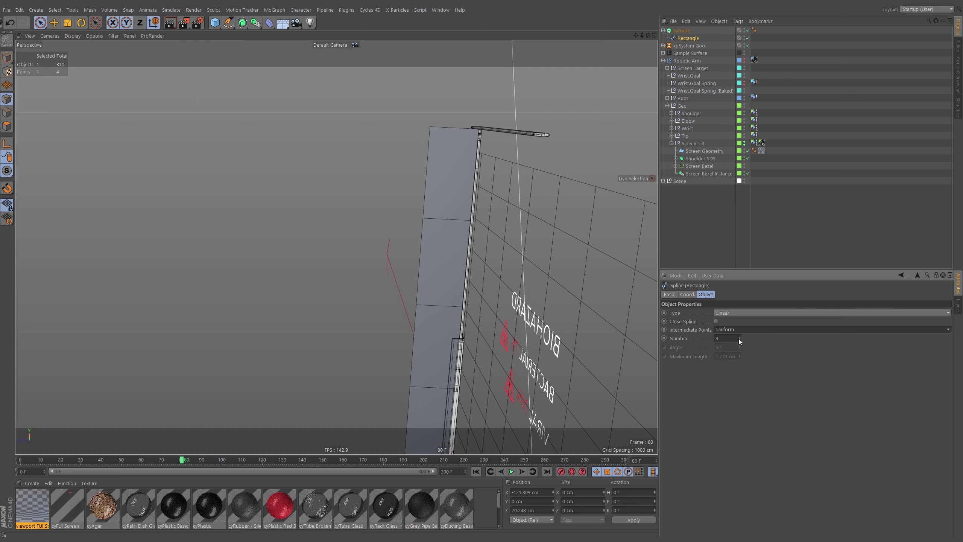
pyautogui.moveTo(739, 339)
pyautogui.mouseDown()
pyautogui.moveTo(743, 322)
pyautogui.moveTo(744, 340)
pyautogui.mouseUp()
pyautogui.keyDown('alt'); pyautogui.moveTo(453, 405); pyautogui.dragTo(489, 167, button='middle'); pyautogui.keyUp('alt')
pyautogui.keyDown('alt'); pyautogui.moveTo(449, 275); pyautogui.dragTo(454, 288); pyautogui.keyUp('alt')
pyautogui.keyDown('alt'); pyautogui.moveTo(454, 288); pyautogui.dragTo(465, 283, button='right'); pyautogui.keyUp('alt')
pyautogui.keyDown('alt'); pyautogui.moveTo(451, 287); pyautogui.dragTo(409, 309, button='middle'); pyautogui.keyUp('alt')
pyautogui.keyDown('alt'); pyautogui.moveTo(409, 309); pyautogui.dragTo(422, 302, button='right'); pyautogui.keyUp('alt')
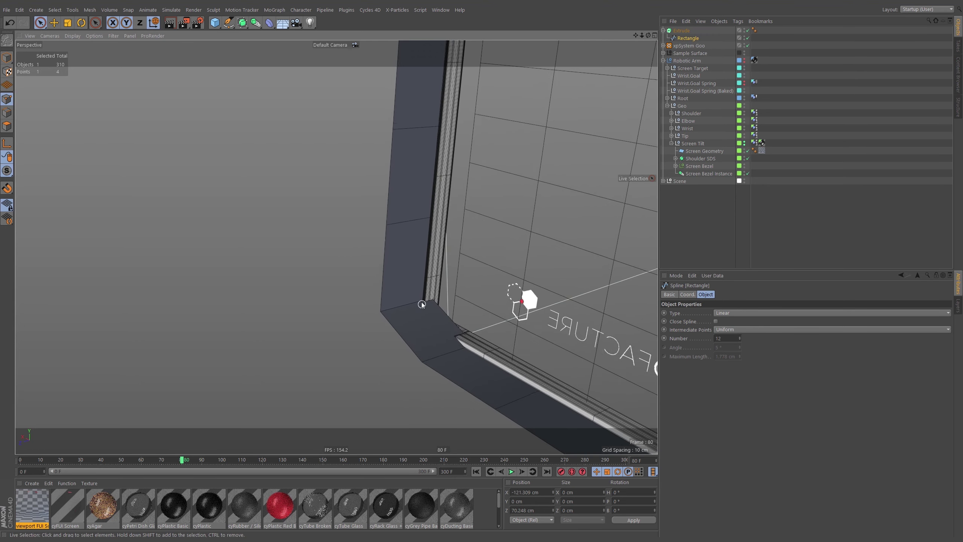
# Step: Try the Rectangle spline's intermediate points as Uniform with a number of 6, switch them to Natural, and inspect the strip's segments
pyautogui.keyDown('alt'); pyautogui.moveTo(419, 302); pyautogui.dragTo(447, 289); pyautogui.keyUp('alt')
pyautogui.moveTo(739, 338)
pyautogui.mouseDown()
pyautogui.moveTo(741, 325)
pyautogui.moveTo(724, 346)
pyautogui.moveTo(740, 341)
pyautogui.mouseUp()
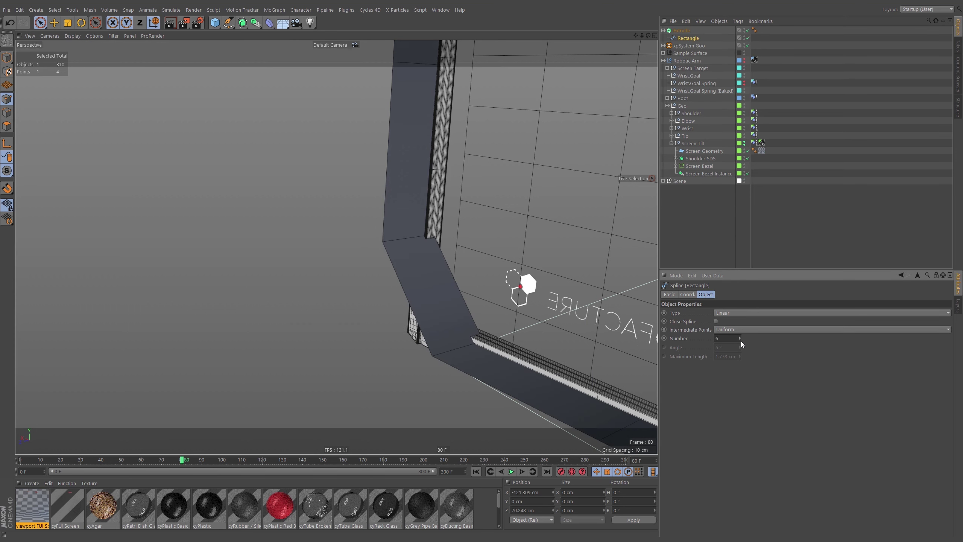
pyautogui.click(742, 330)
pyautogui.click(744, 347)
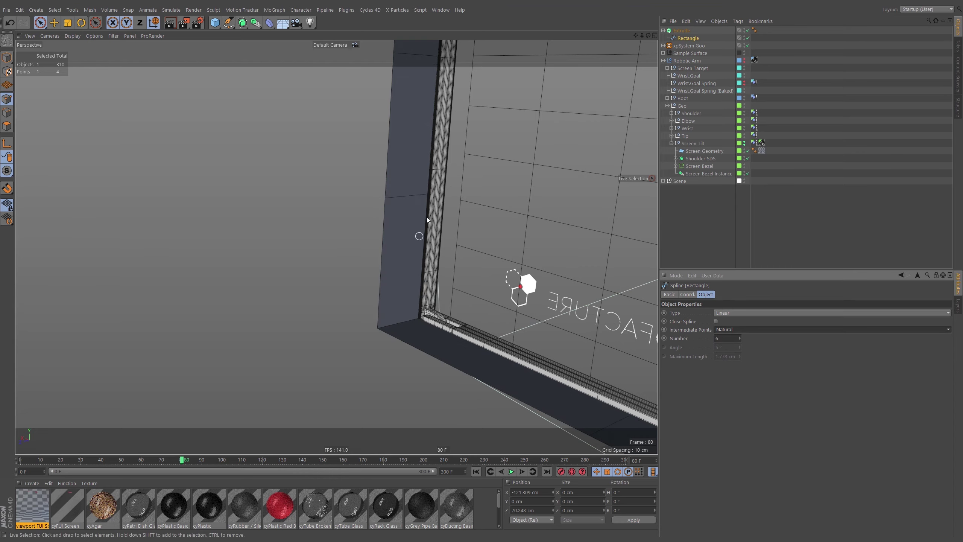
pyautogui.scroll(-10, 419, 227)
pyautogui.keyDown('alt'); pyautogui.moveTo(417, 227); pyautogui.dragTo(383, 334, button='middle'); pyautogui.keyUp('alt')
pyautogui.keyDown('alt'); pyautogui.moveTo(391, 257); pyautogui.dragTo(592, 256); pyautogui.keyUp('alt')
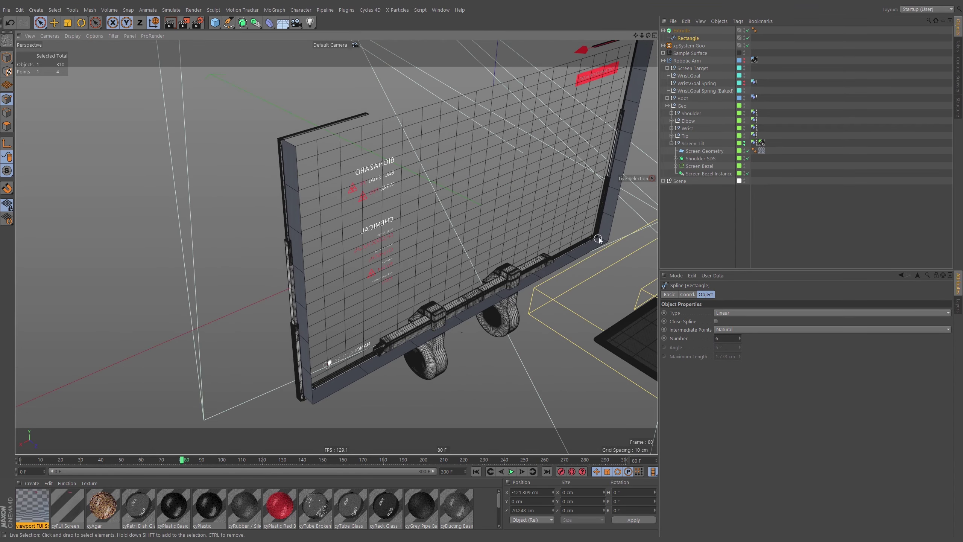
pyautogui.keyDown('alt'); pyautogui.moveTo(611, 246); pyautogui.dragTo(590, 252, button='middle'); pyautogui.keyUp('alt')
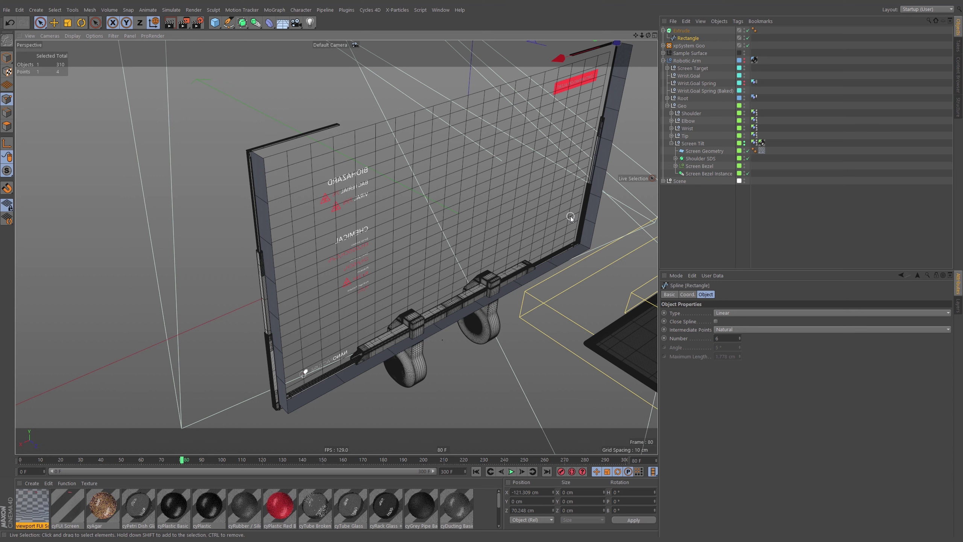
# Step: Set the Rectangle spline's intermediate points to Subdivided and check the segments at the strip's upper corner
pyautogui.click(736, 330)
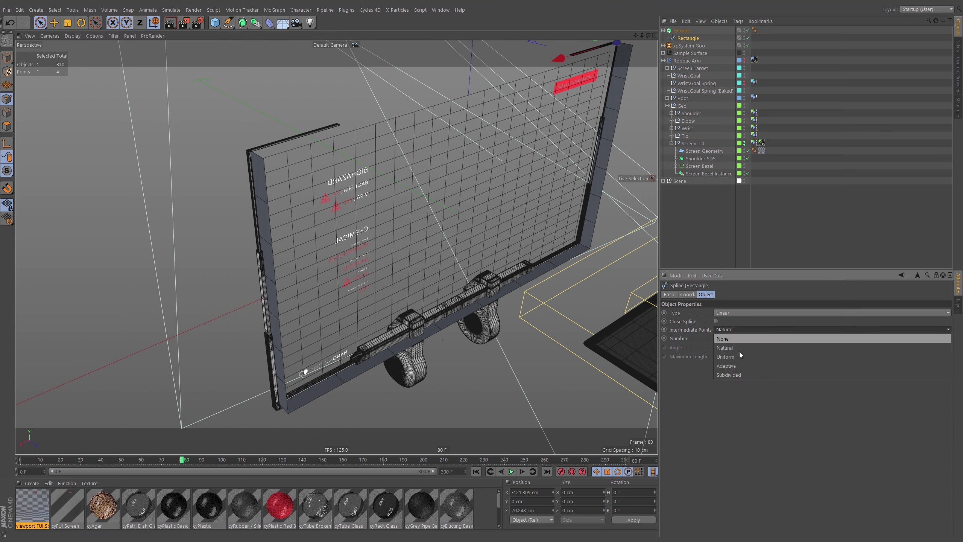
pyautogui.click(734, 375)
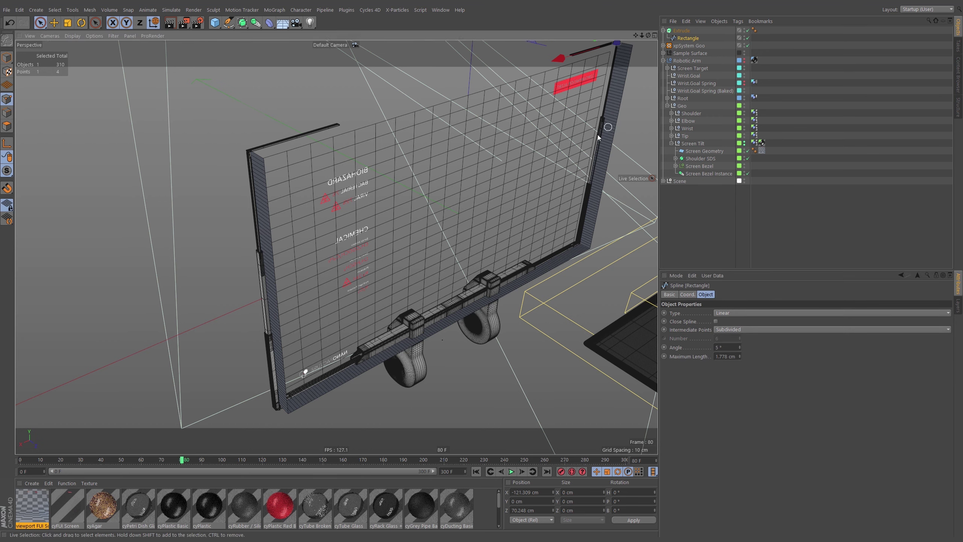
pyautogui.keyDown('alt'); pyautogui.moveTo(620, 61); pyautogui.dragTo(549, 129, button='middle'); pyautogui.keyUp('alt')
pyautogui.scroll(10, 549, 131)
pyautogui.keyDown('alt'); pyautogui.moveTo(549, 132); pyautogui.dragTo(529, 130); pyautogui.keyUp('alt')
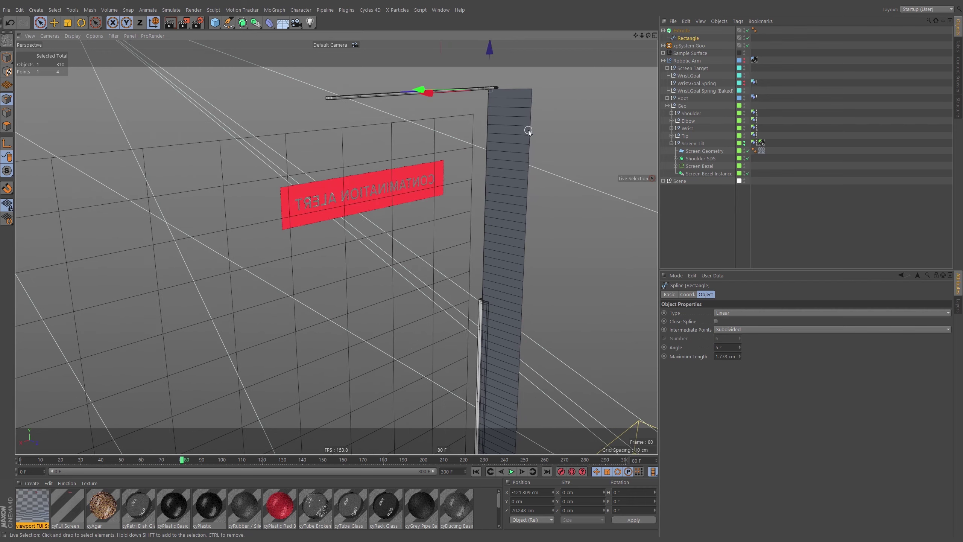
# Step: Set the Rectangle spline's maximum subdivision length to 3 cm, comparing the strip's segments with the bracket
pyautogui.click(717, 356)
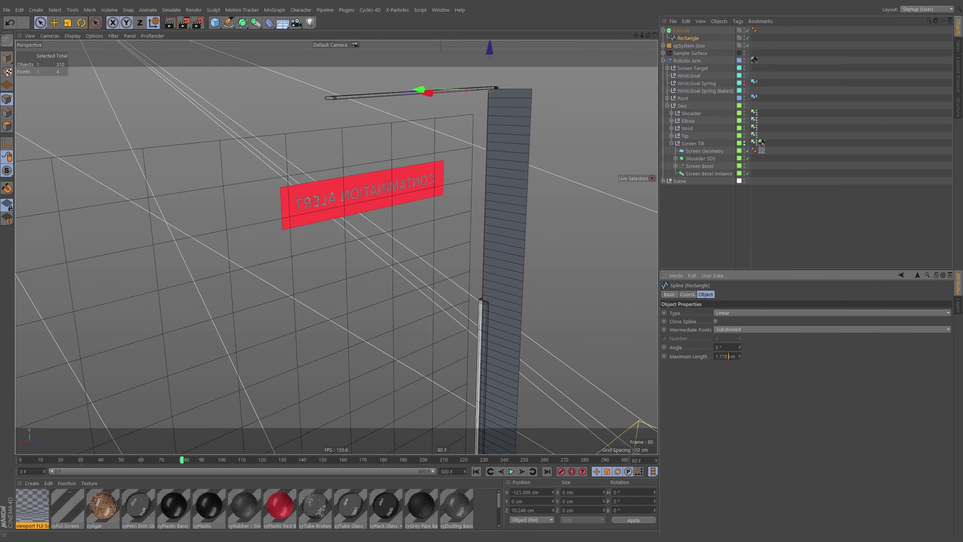
pyautogui.keyDown('alt'); pyautogui.moveTo(495, 324); pyautogui.dragTo(489, 303, button='middle'); pyautogui.keyUp('alt')
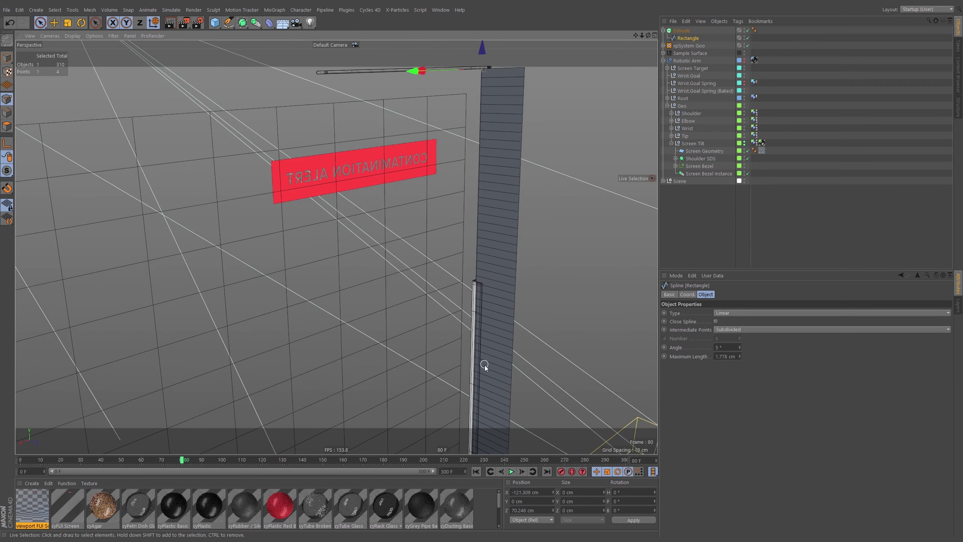
pyautogui.keyDown('alt'); pyautogui.moveTo(484, 365); pyautogui.dragTo(484, 190, button='middle'); pyautogui.keyUp('alt')
pyautogui.keyDown('alt'); pyautogui.moveTo(484, 190); pyautogui.dragTo(544, 129); pyautogui.keyUp('alt')
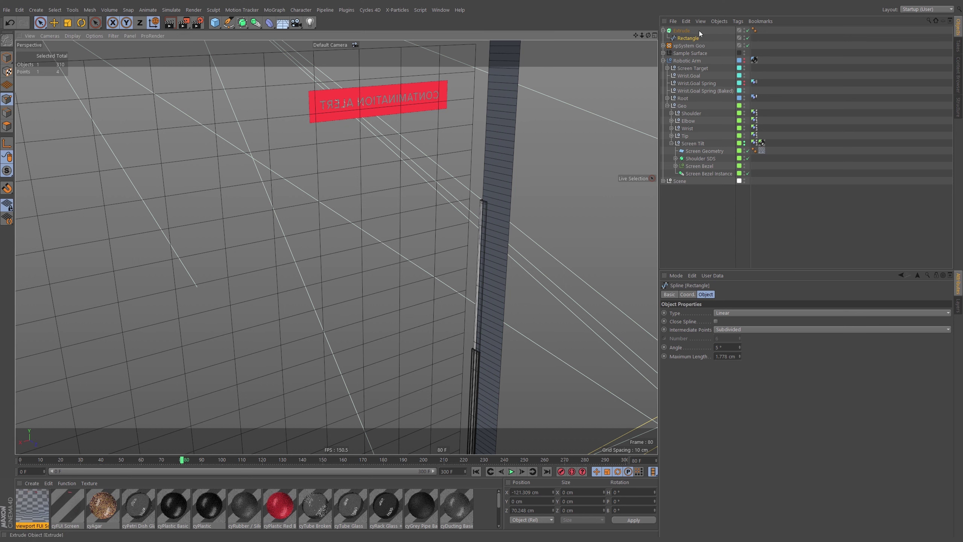
pyautogui.doubleClick(723, 356)
pyautogui.write('3')
pyautogui.press('Return')
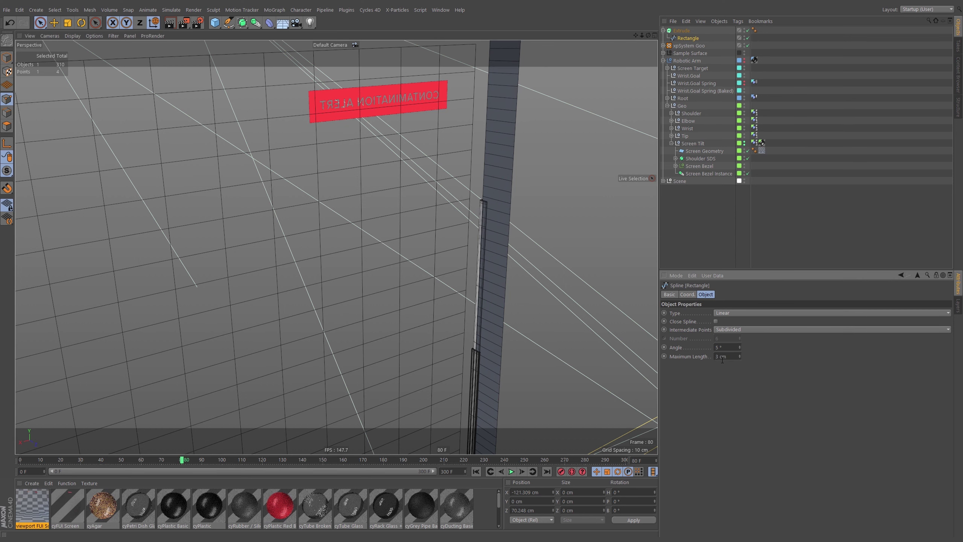
pyautogui.scroll(-5, 480, 215)
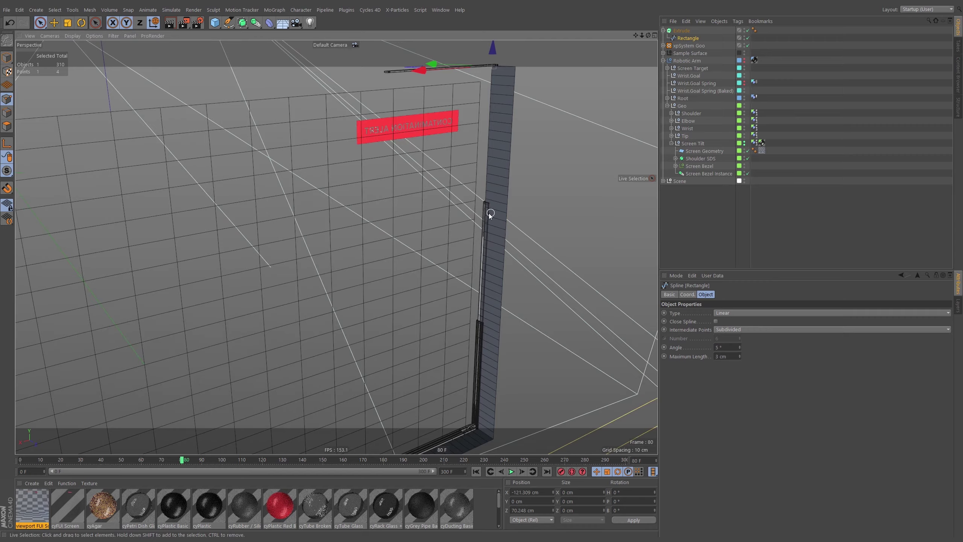
# Step: Set the Extrude's Y movement to 0.1 cm to make the strip very thin
pyautogui.keyDown('alt'); pyautogui.moveTo(409, 205); pyautogui.dragTo(480, 223); pyautogui.keyUp('alt')
pyautogui.keyDown('alt'); pyautogui.moveTo(489, 114); pyautogui.dragTo(459, 157, button='middle'); pyautogui.keyUp('alt')
pyautogui.keyDown('alt'); pyautogui.moveTo(459, 157); pyautogui.dragTo(493, 153, button='right'); pyautogui.keyUp('alt')
pyautogui.click(682, 31)
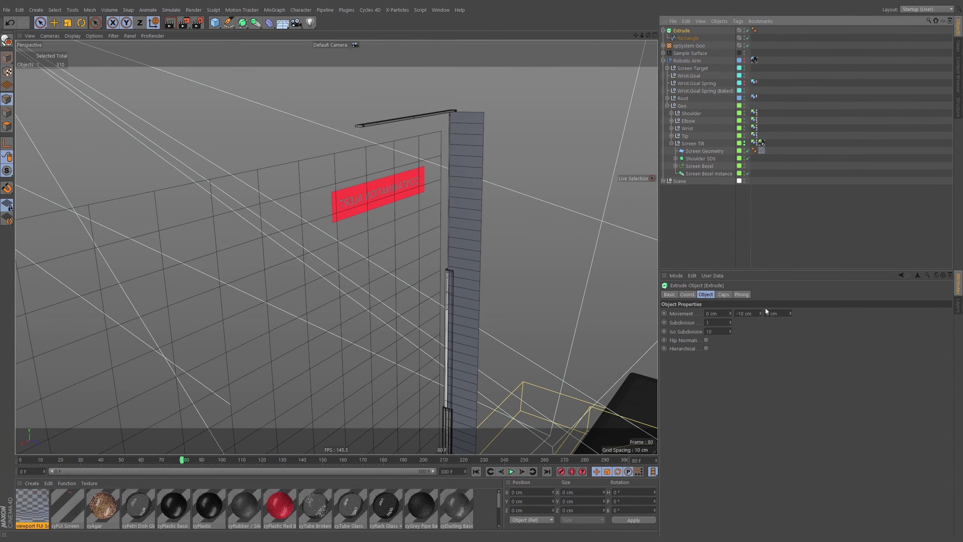
pyautogui.doubleClick(740, 313)
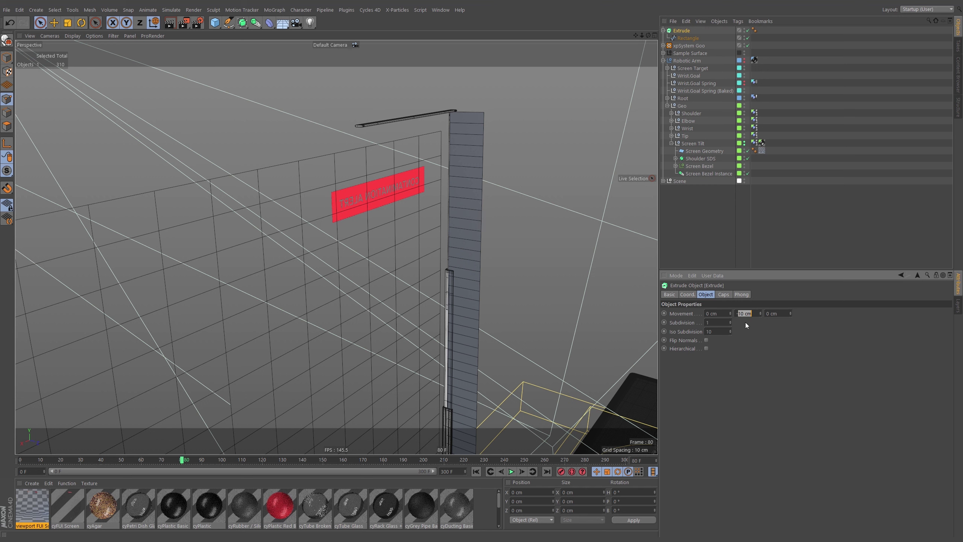
pyautogui.moveTo(755, 314); pyautogui.dragTo(725, 329)
pyautogui.write('0.1')
pyautogui.press('Return')
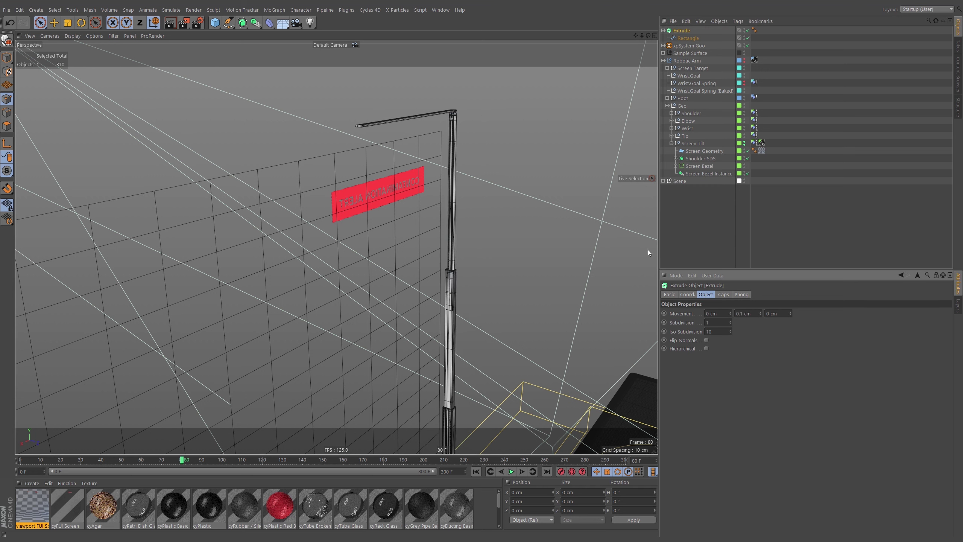
# Step: Select the Rectangle spline in Model mode and set its Y position to -0.2 cm to centre the strip in the bracket's groove
pyautogui.scroll(10, 449, 117)
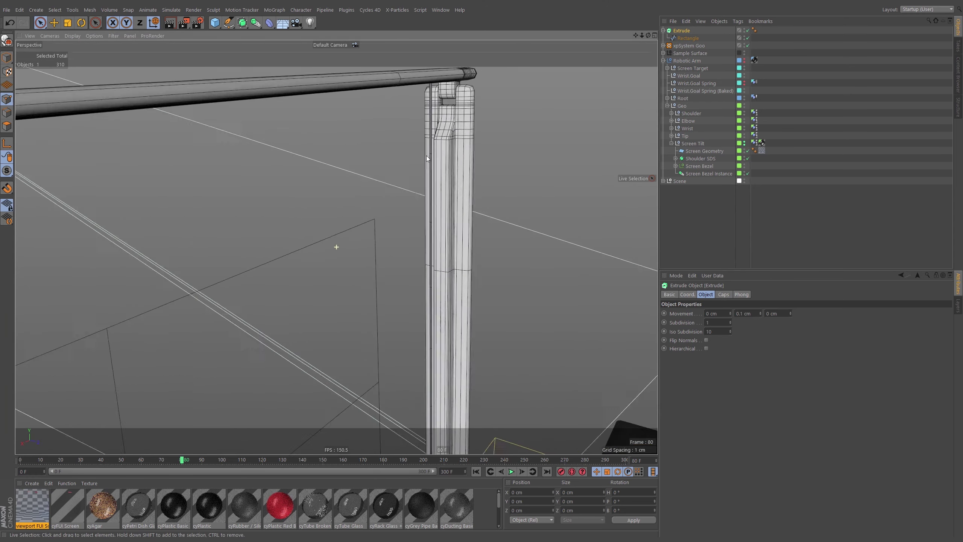
pyautogui.keyDown('alt'); pyautogui.moveTo(427, 155); pyautogui.dragTo(408, 166); pyautogui.keyUp('alt')
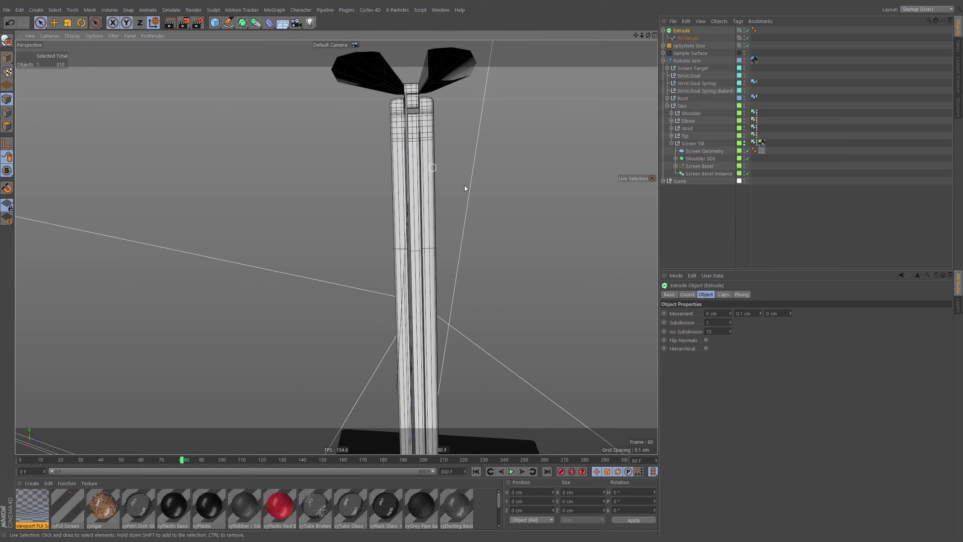
pyautogui.click(687, 38)
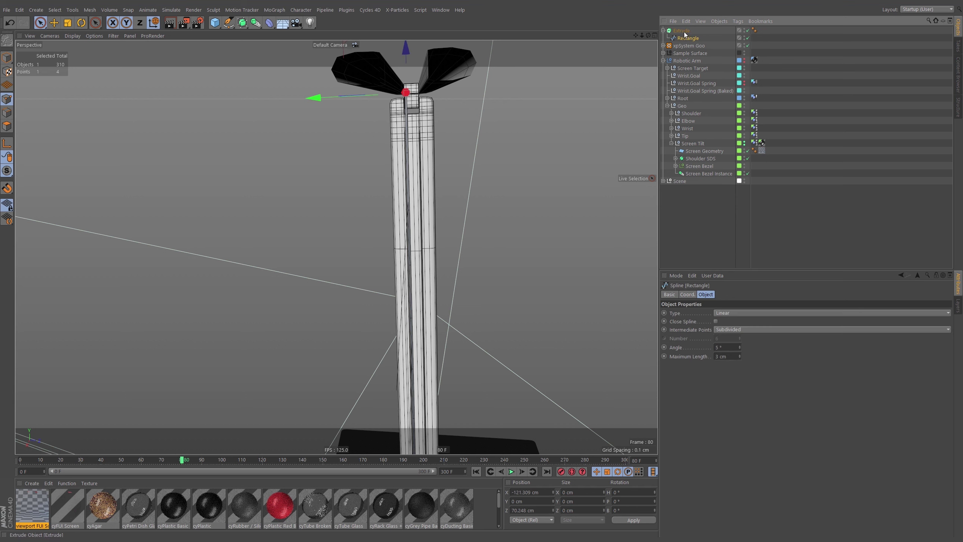
pyautogui.click(6, 59)
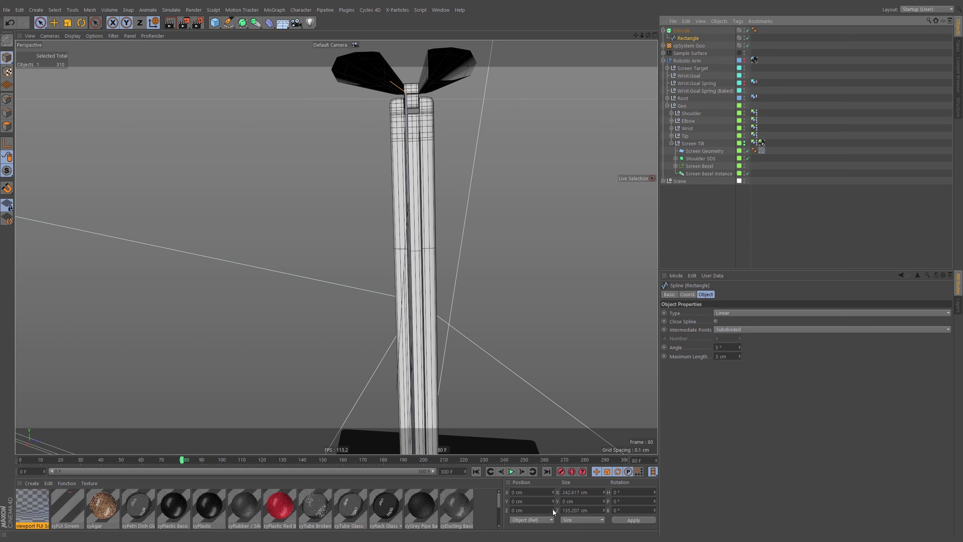
pyautogui.doubleClick(533, 510)
pyautogui.press('BackSpace')
pyautogui.write('.')
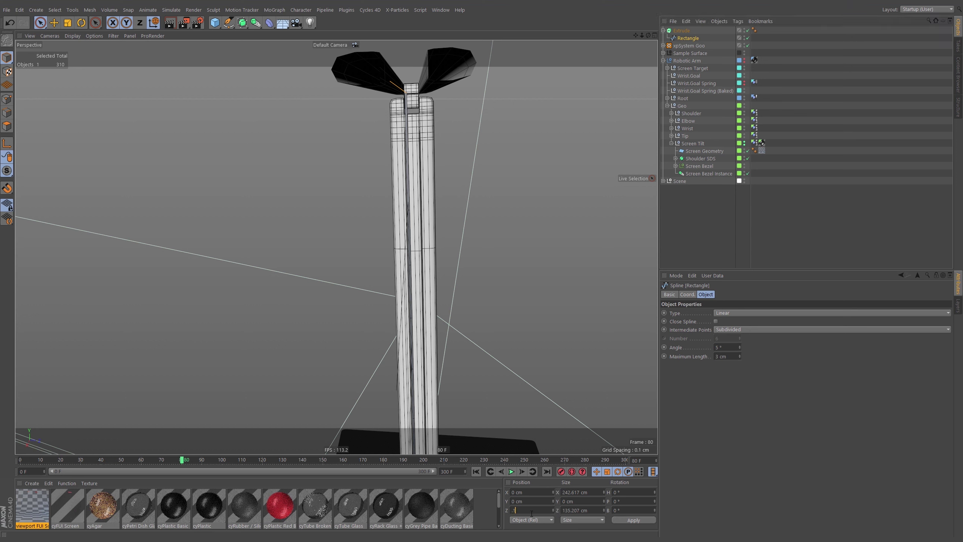
pyautogui.write('1')
pyautogui.press('Return')
pyautogui.doubleClick(523, 502)
pyautogui.write('-0.1')
pyautogui.press('Return')
pyautogui.moveTo(533, 505); pyautogui.dragTo(520, 505)
pyautogui.write('2')
pyautogui.press('Return')
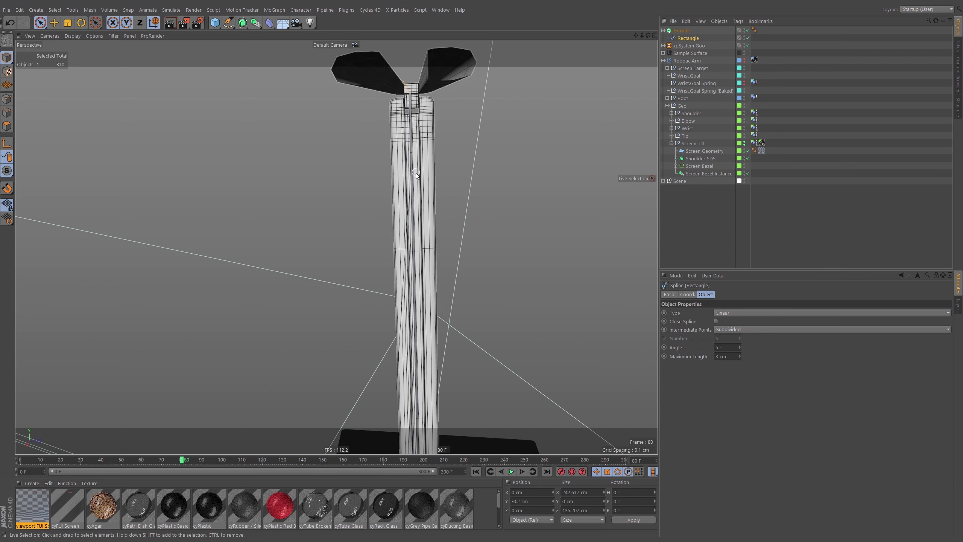
# Step: Examine how the strip sits inside the bracket, from the upper corner out to the full screen frame
pyautogui.scroll(3, 415, 173)
pyautogui.keyDown('alt'); pyautogui.moveTo(420, 170); pyautogui.dragTo(560, 179); pyautogui.keyUp('alt')
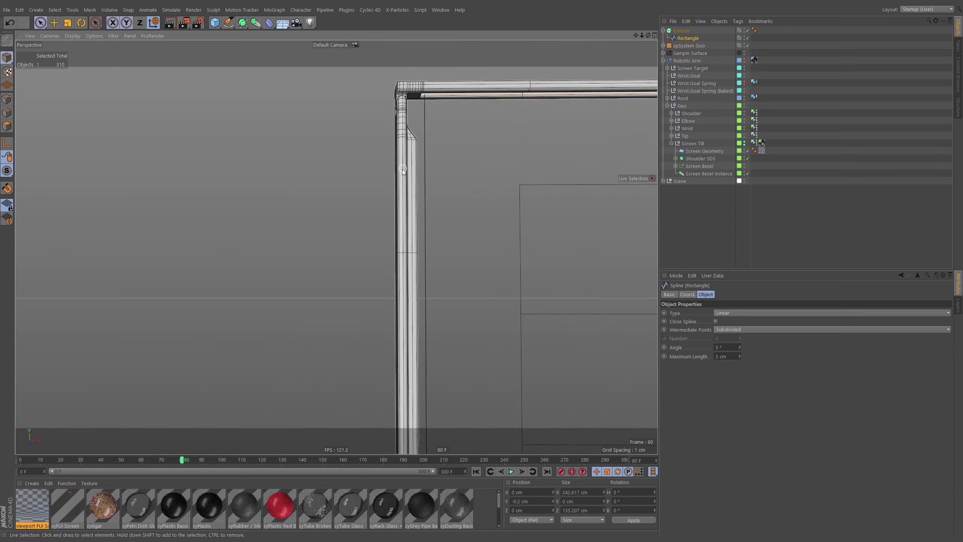
pyautogui.keyDown('alt'); pyautogui.moveTo(559, 179); pyautogui.dragTo(445, 206, button='right'); pyautogui.keyUp('alt')
pyautogui.keyDown('alt'); pyautogui.moveTo(446, 206); pyautogui.dragTo(352, 173, button='middle'); pyautogui.keyUp('alt')
pyautogui.keyDown('alt'); pyautogui.moveTo(408, 154); pyautogui.dragTo(340, 177, button='right'); pyautogui.keyUp('alt')
pyautogui.keyDown('alt'); pyautogui.moveTo(552, 179); pyautogui.dragTo(357, 173, button='middle'); pyautogui.keyUp('alt')
pyautogui.keyDown('alt'); pyautogui.moveTo(486, 172); pyautogui.dragTo(430, 175, button='right'); pyautogui.keyUp('alt')
pyautogui.keyDown('alt'); pyautogui.moveTo(586, 196); pyautogui.dragTo(467, 178, button='middle'); pyautogui.keyUp('alt')
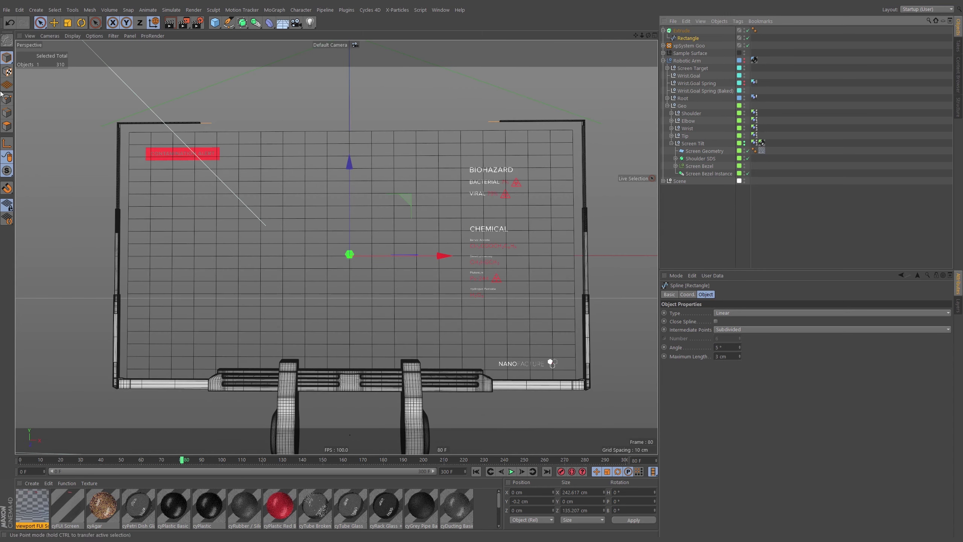
# Step: Select all four points of the Rectangle spline in Points mode and scale them along X to a width of 244.6 cm
pyautogui.click(119, 124)
pyautogui.press('t')
pyautogui.press('space')
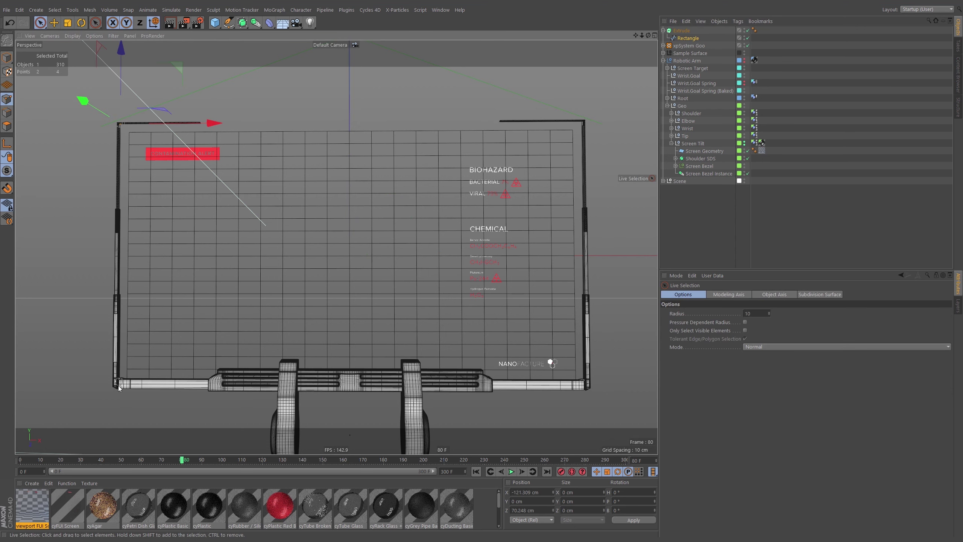
pyautogui.keyDown('shift'); pyautogui.click(118, 387); pyautogui.keyUp('shift')
pyautogui.keyDown('shift'); pyautogui.click(586, 393); pyautogui.keyUp('shift')
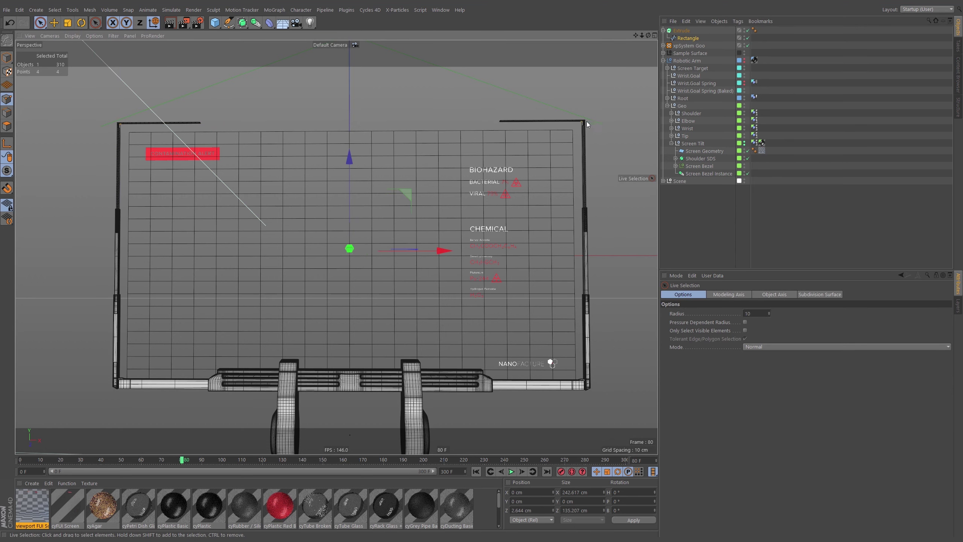
pyautogui.scroll(5, 550, 163)
pyautogui.keyDown('alt'); pyautogui.moveTo(578, 140); pyautogui.dragTo(581, 141, button='right'); pyautogui.keyUp('alt')
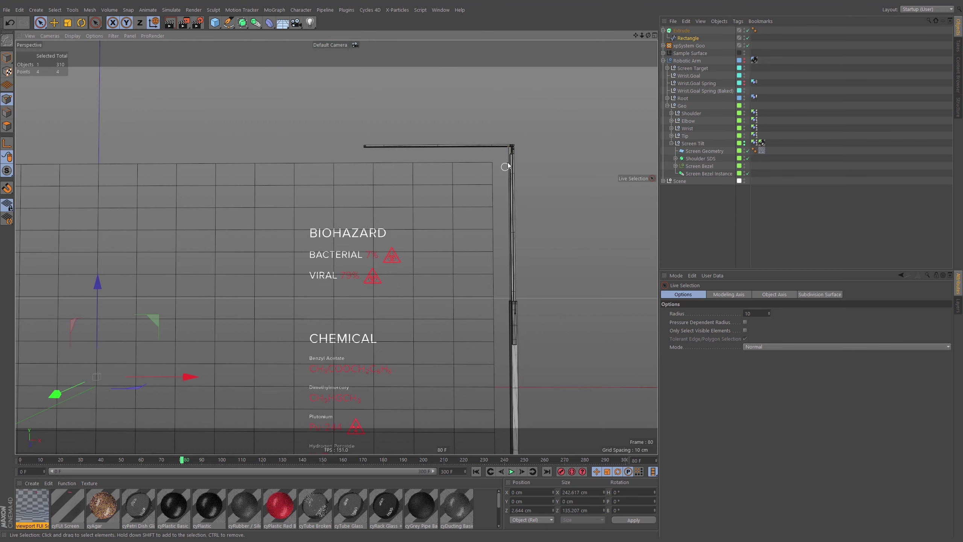
pyautogui.keyDown('alt'); pyautogui.moveTo(511, 156); pyautogui.dragTo(522, 133, button='middle'); pyautogui.keyUp('alt')
pyautogui.keyDown('alt'); pyautogui.moveTo(522, 133); pyautogui.dragTo(517, 134, button='right'); pyautogui.keyUp('alt')
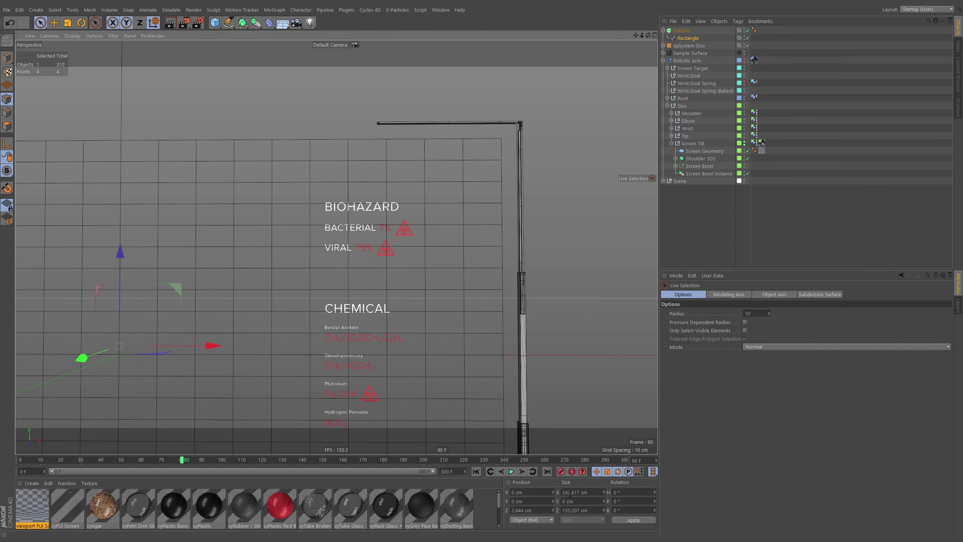
pyautogui.keyDown('alt'); pyautogui.moveTo(214, 352); pyautogui.dragTo(223, 349, button='middle'); pyautogui.keyUp('alt')
pyautogui.press('t')
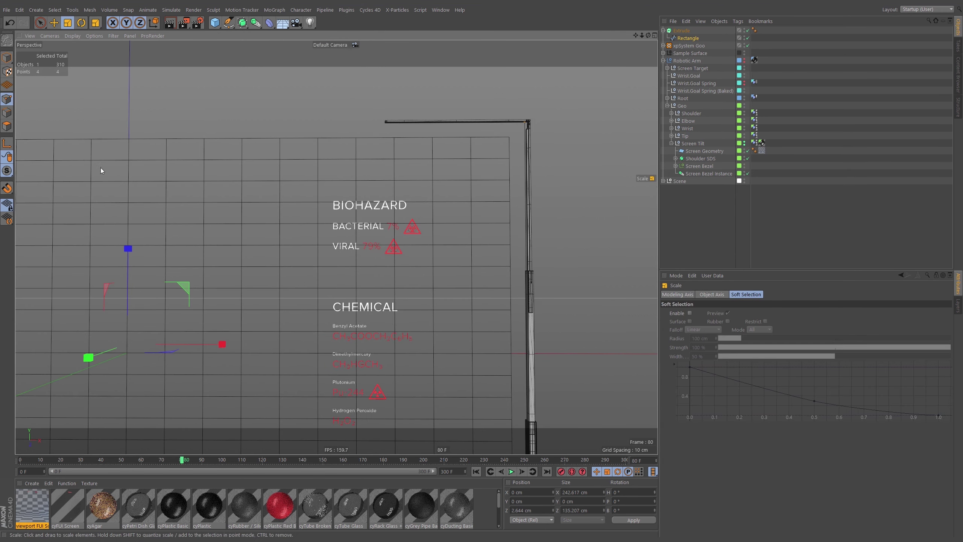
pyautogui.moveTo(223, 345); pyautogui.dragTo(224, 345)
# Step: Switch the viewport's line display to Isoparms
pyautogui.keyDown('alt'); pyautogui.moveTo(523, 202); pyautogui.dragTo(503, 212); pyautogui.keyUp('alt')
pyautogui.keyDown('alt'); pyautogui.moveTo(503, 212); pyautogui.dragTo(485, 220, button='right'); pyautogui.keyUp('alt')
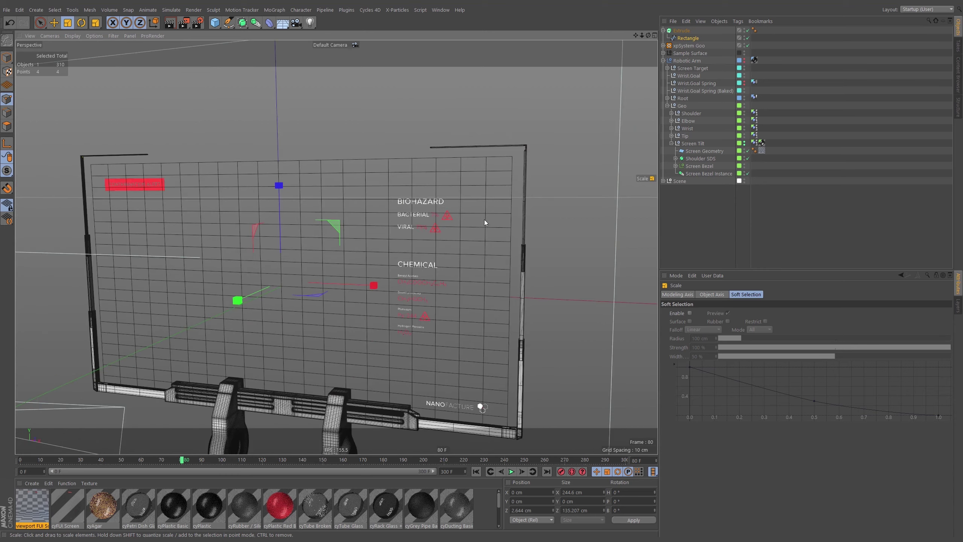
pyautogui.keyDown('alt'); pyautogui.moveTo(485, 220); pyautogui.dragTo(511, 206, button='middle'); pyautogui.keyUp('alt')
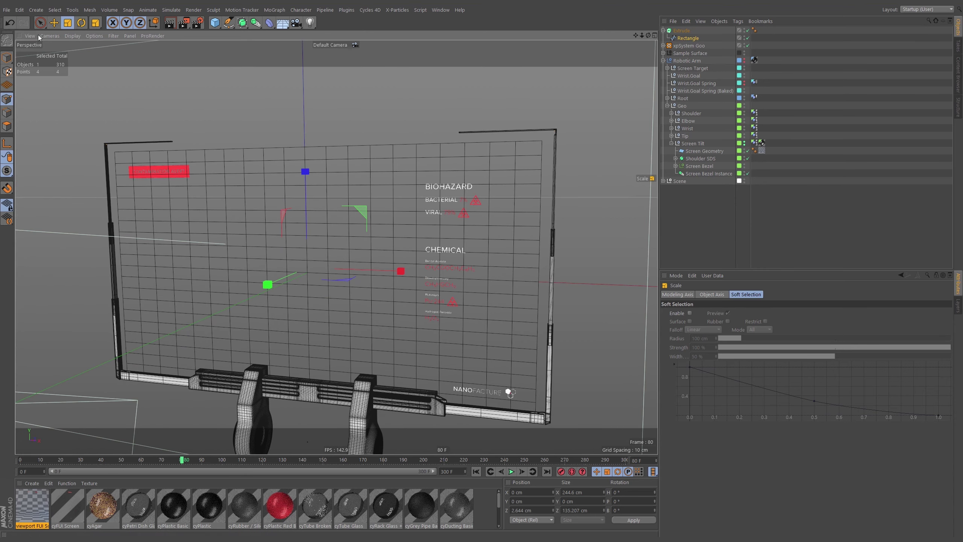
pyautogui.click(55, 37)
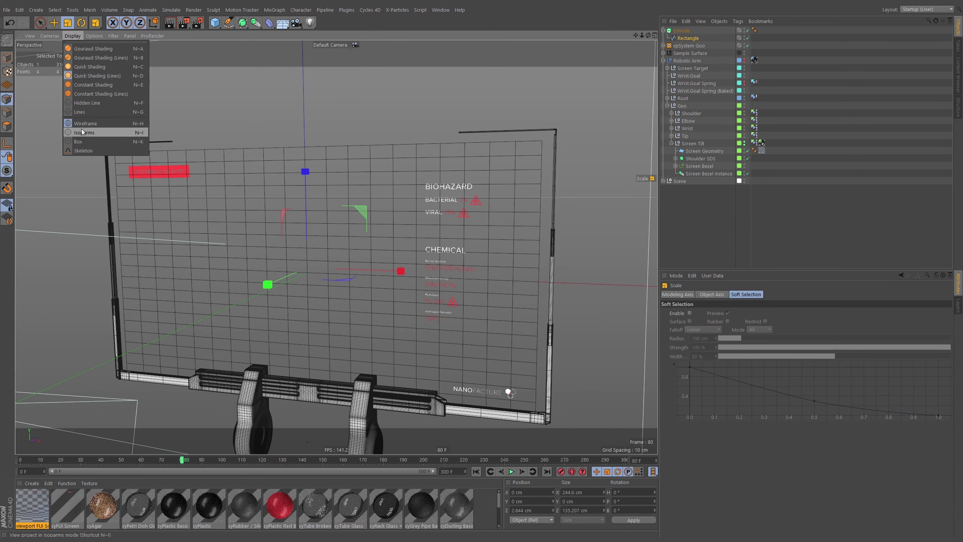
pyautogui.click(107, 134)
pyautogui.scroll(-4, 509, 260)
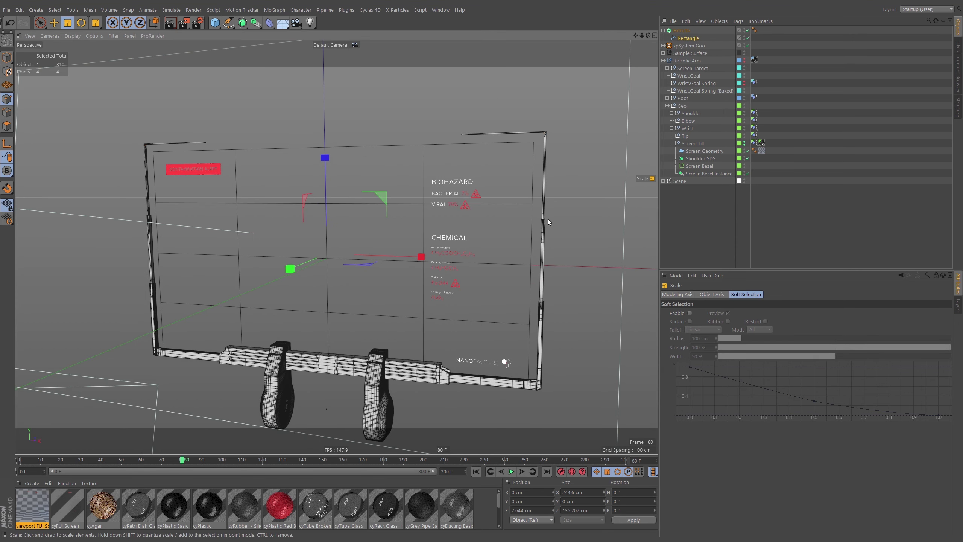
# Step: Rename the Extrude object as Screen Emission.Geo
pyautogui.keyDown('alt'); pyautogui.moveTo(522, 170); pyautogui.dragTo(521, 158, button='middle'); pyautogui.keyUp('alt')
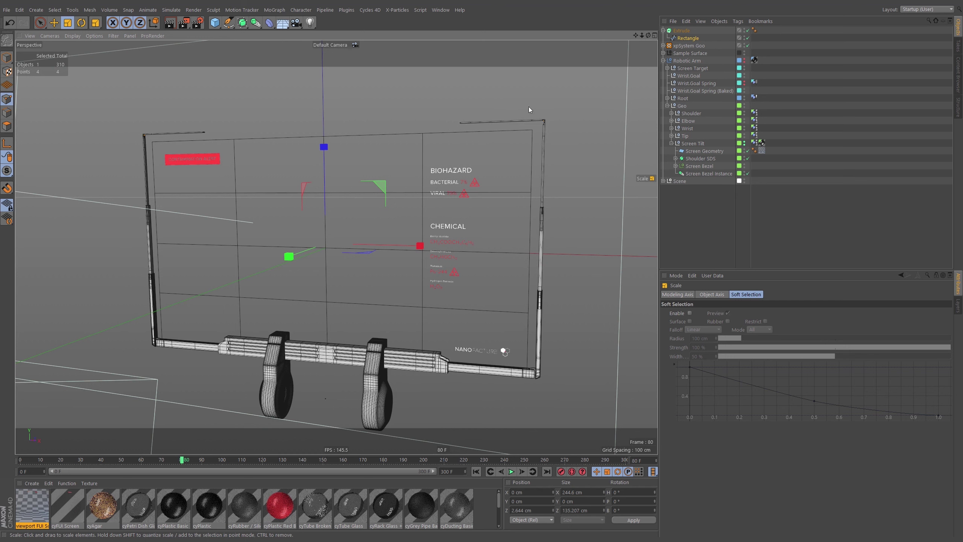
pyautogui.click(682, 31)
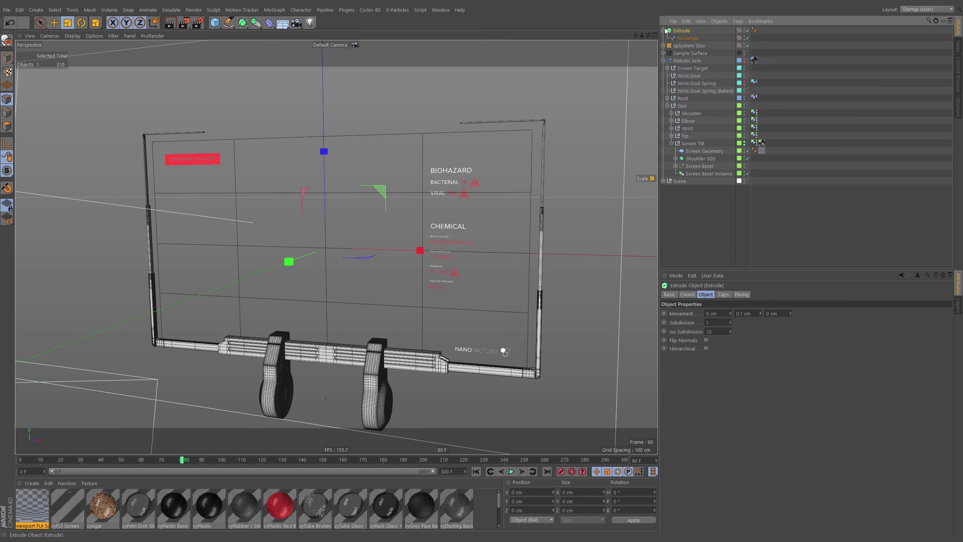
pyautogui.doubleClick(685, 31)
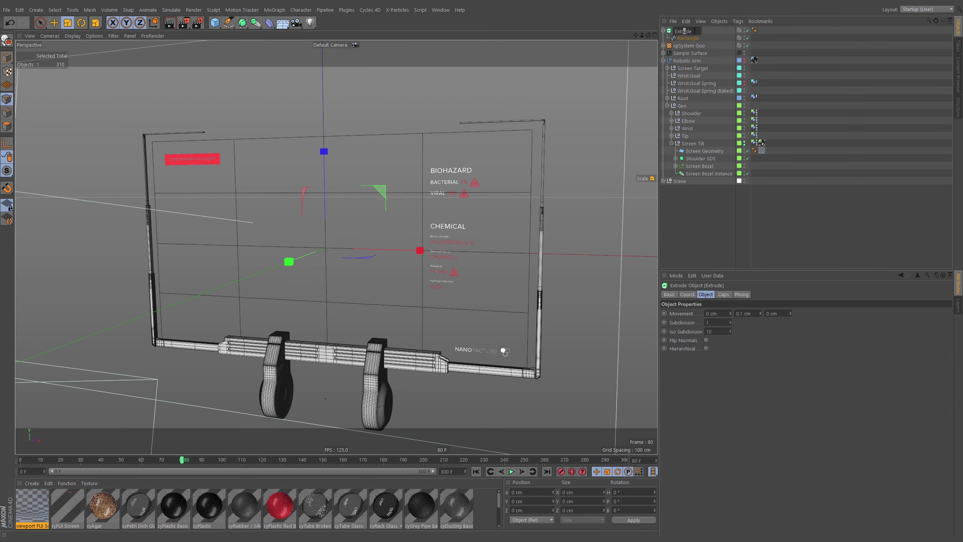
pyautogui.write('Scre')
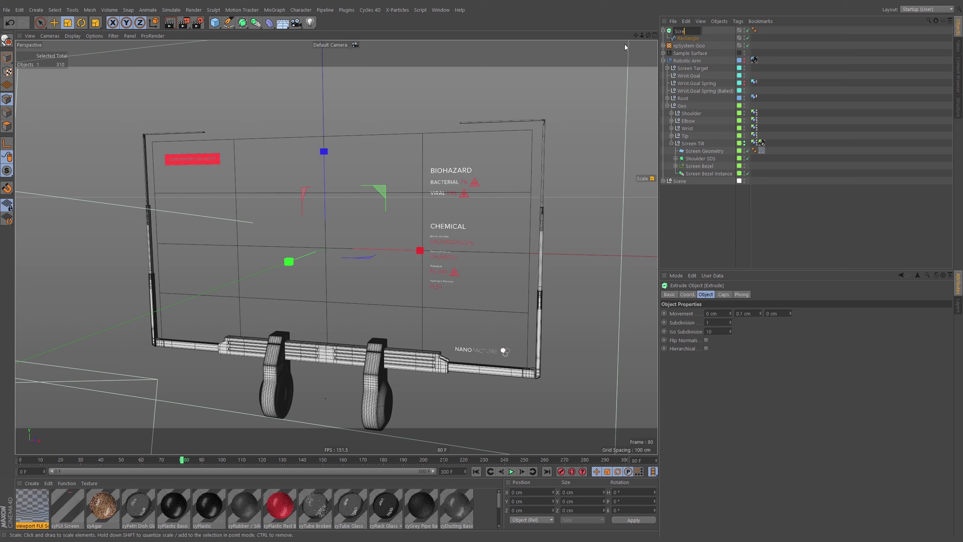
pyautogui.write('en Frame E')
pyautogui.write('mi')
pyautogui.write('ssion Geo')
pyautogui.press('Return')
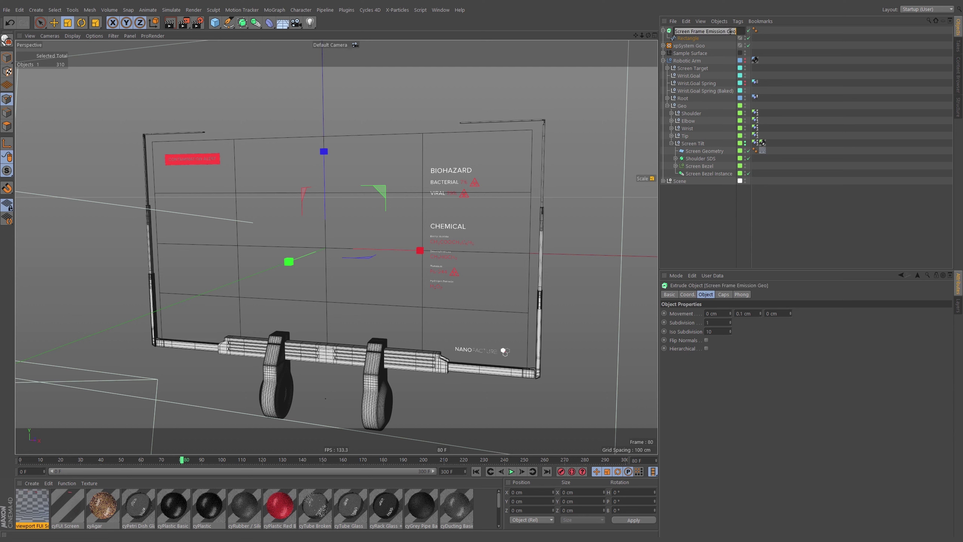
pyautogui.doubleClick(725, 31)
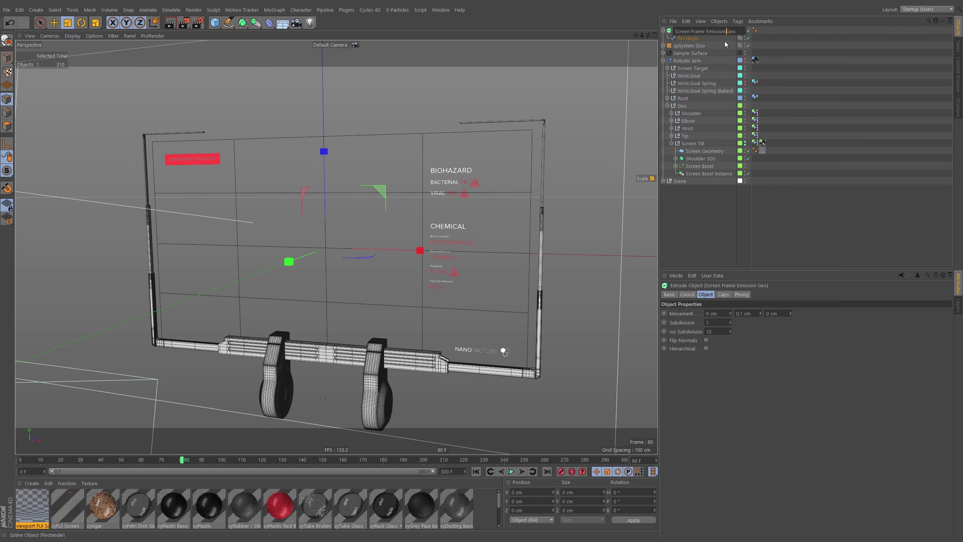
pyautogui.press('Return')
pyautogui.moveTo(691, 31); pyautogui.dragTo(704, 32)
pyautogui.press('BackSpace')
pyautogui.press('Return')
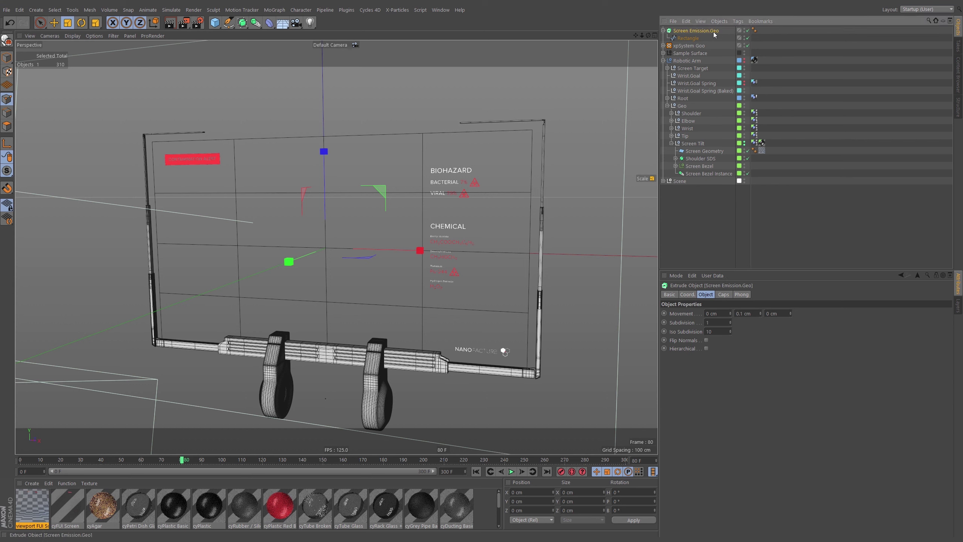
# Step: Select Screen Emission.Geo and switch to Model mode
pyautogui.click(702, 33)
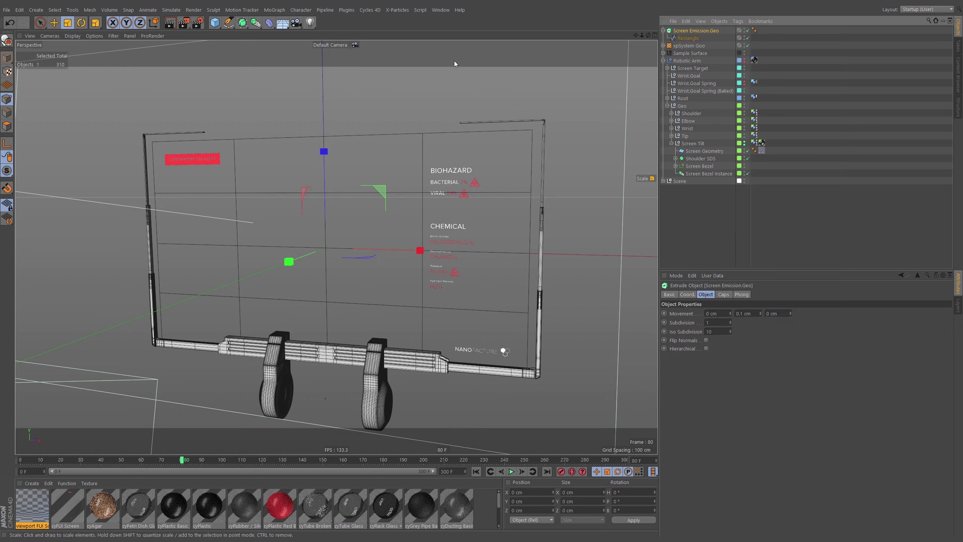
pyautogui.click(7, 58)
pyautogui.click(43, 70)
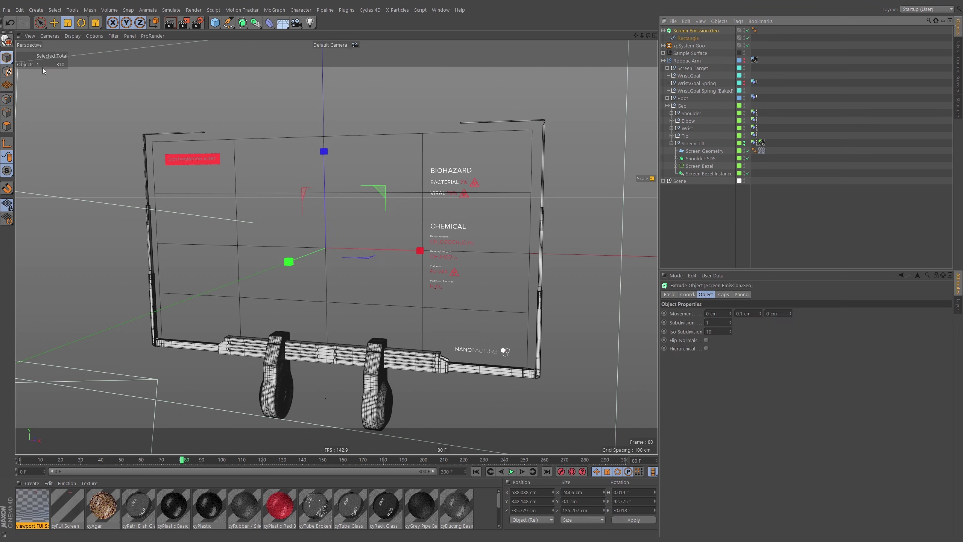
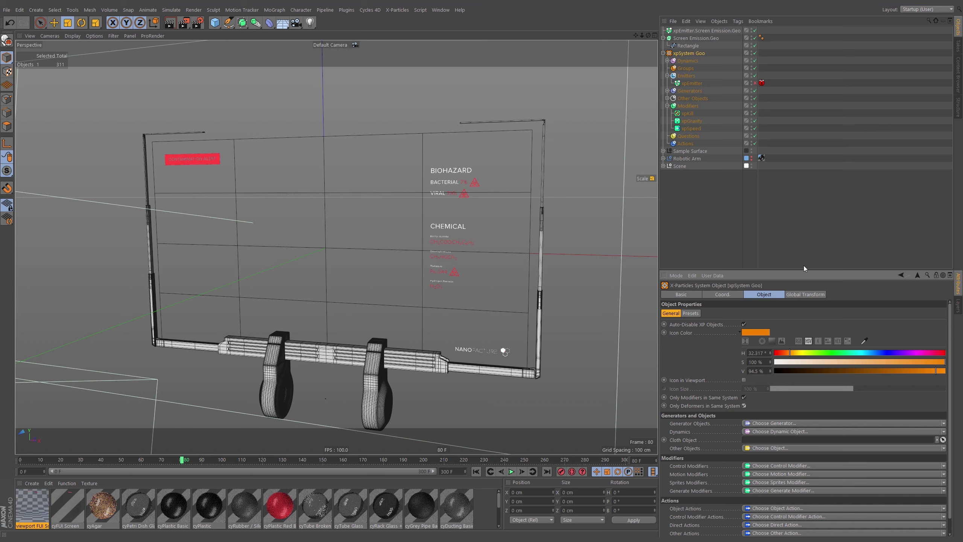
# Step: Add a new xpSystem to the scene with nothing selected and delete its default xpEmitter
pyautogui.click(664, 53)
pyautogui.click(698, 30)
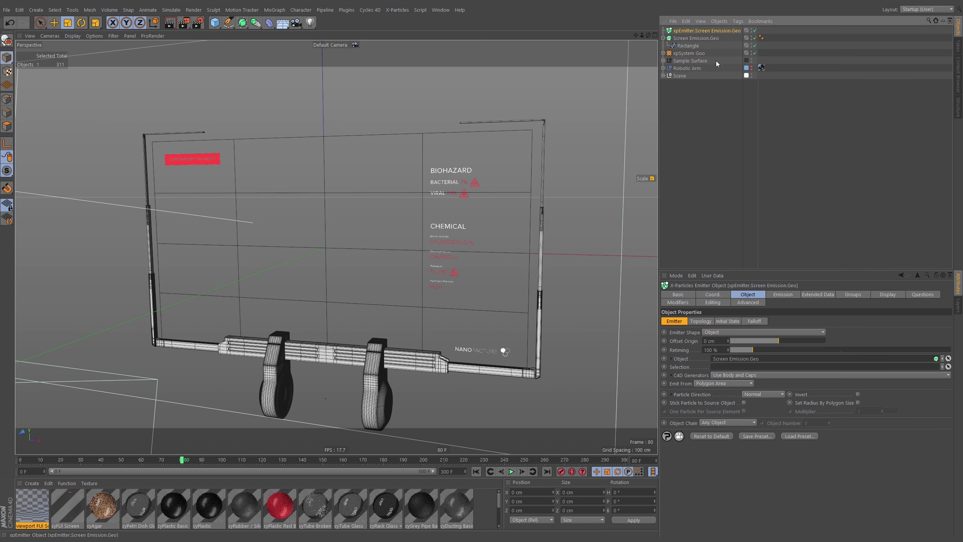
pyautogui.click(709, 104)
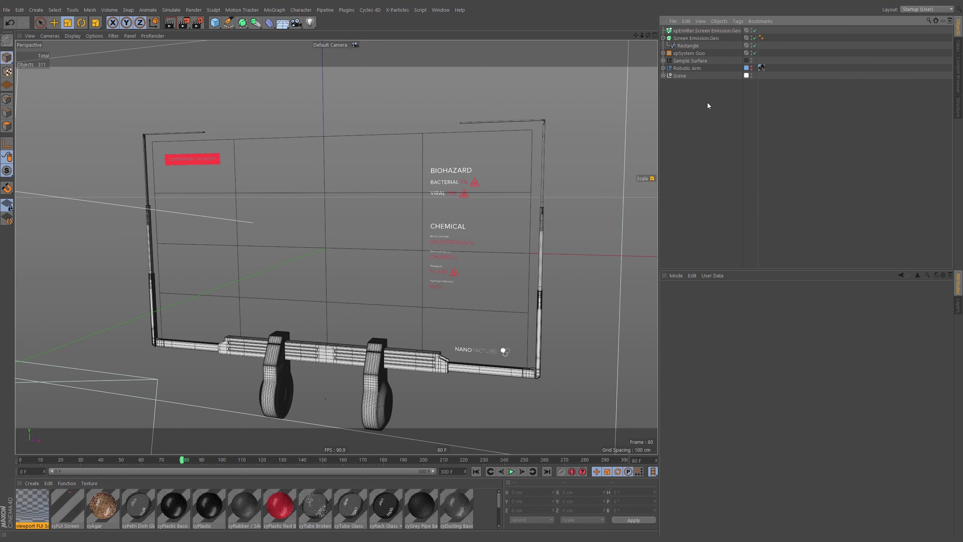
pyautogui.click(397, 10)
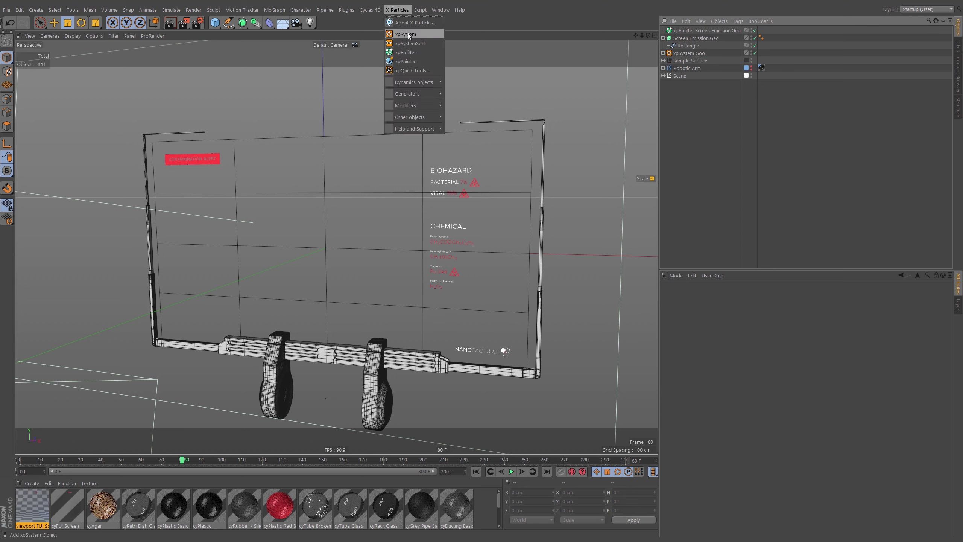
pyautogui.click(395, 10)
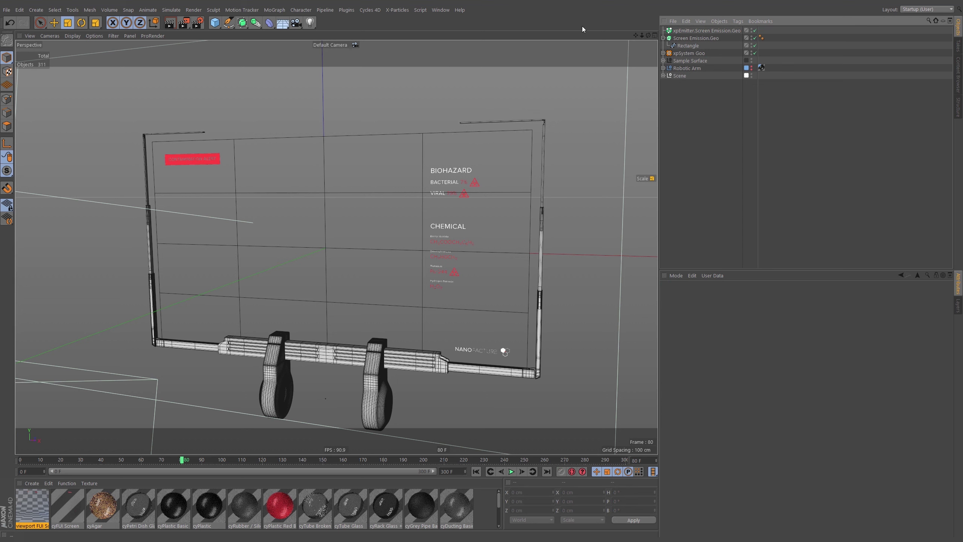
pyautogui.click(395, 10)
pyautogui.click(405, 32)
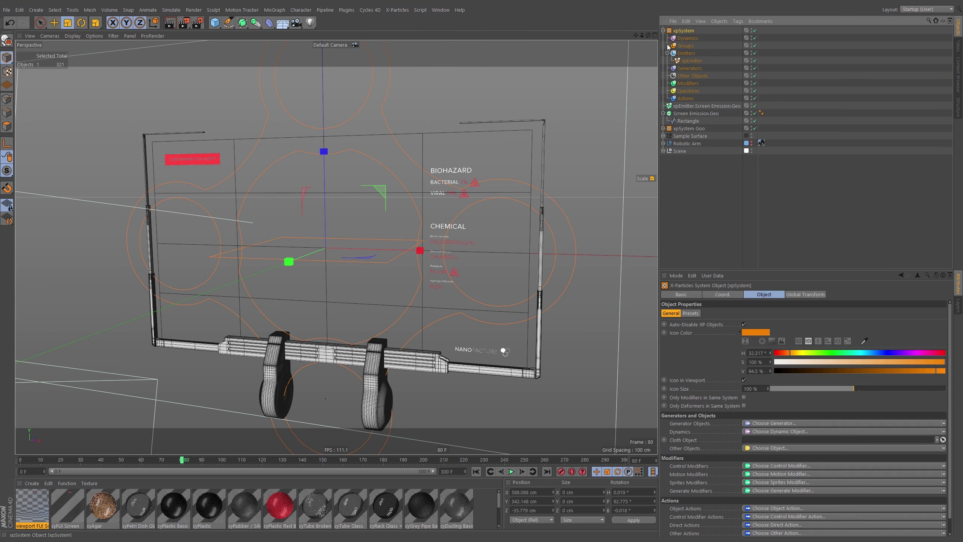
pyautogui.click(689, 61)
pyautogui.press('Delete')
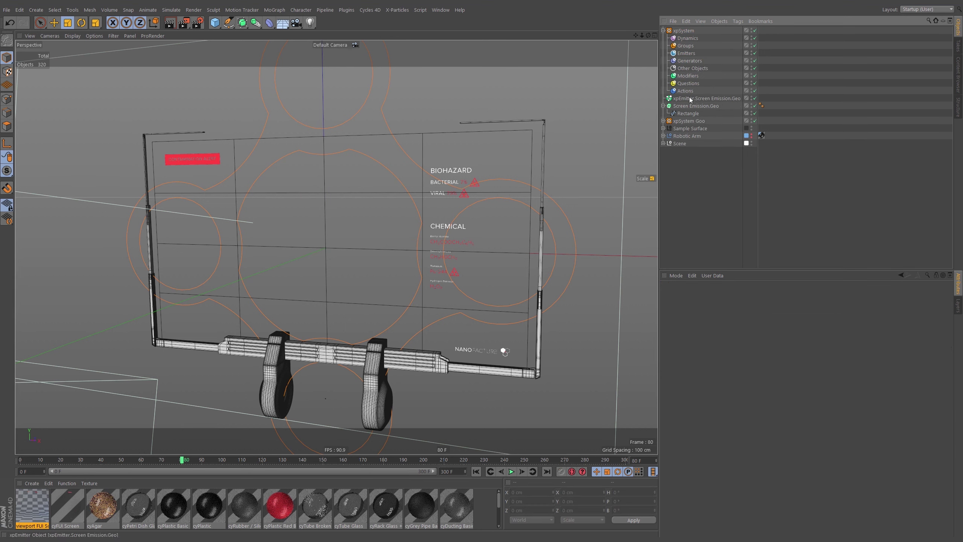
# Step: Move xpEmitter.Screen Emission.Geo into the new system's Emitters group and Screen Emission.Geo into Other Objects, and return to frame 0
pyautogui.moveTo(692, 56); pyautogui.dragTo(693, 74)
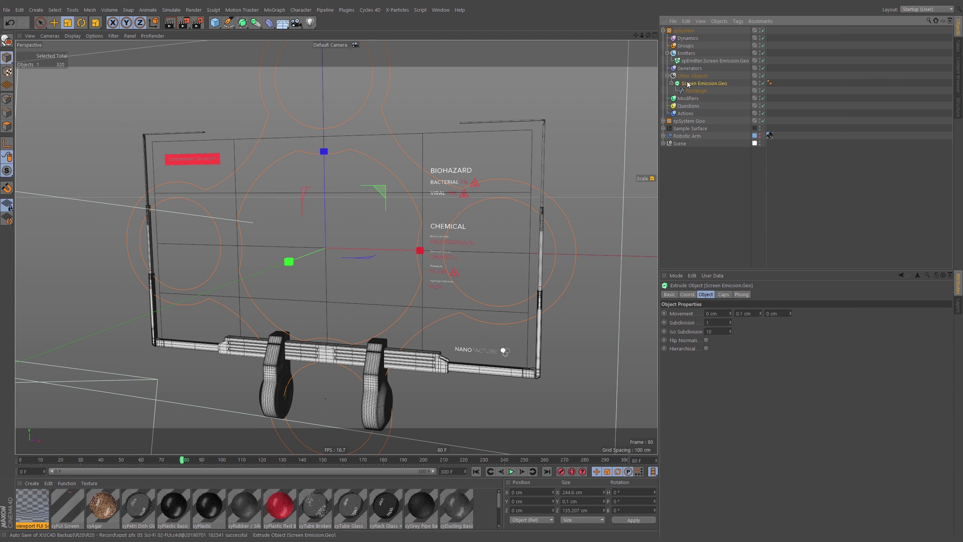
pyautogui.click(672, 83)
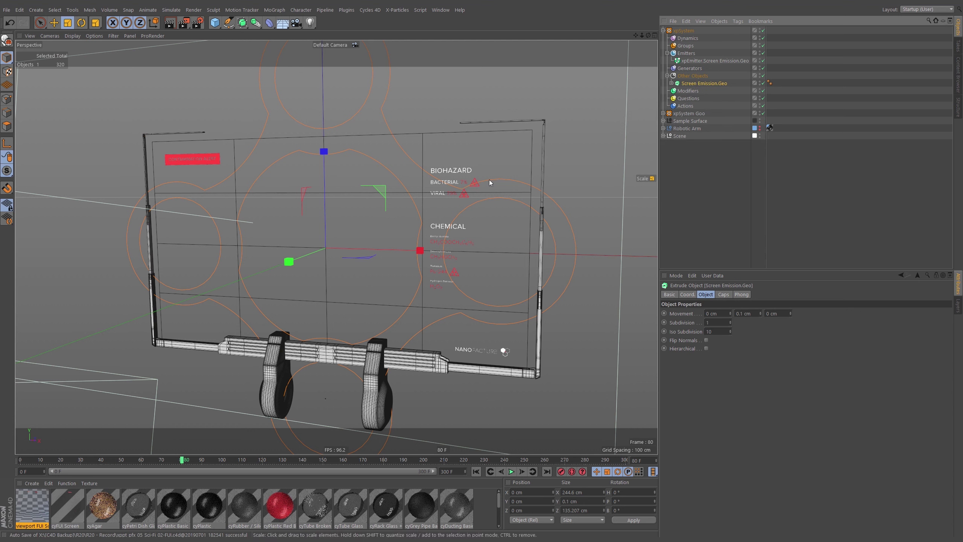
pyautogui.click(672, 84)
pyautogui.click(671, 83)
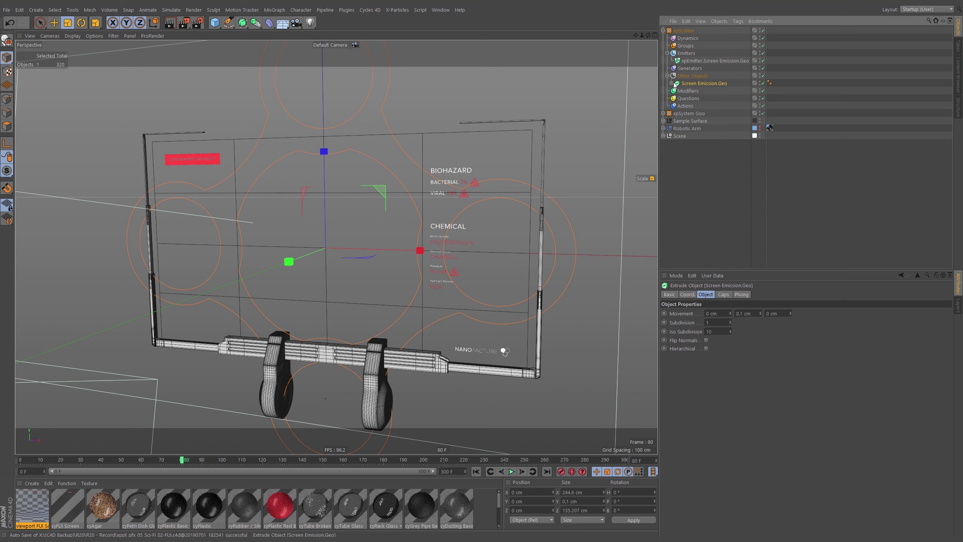
pyautogui.click(702, 61)
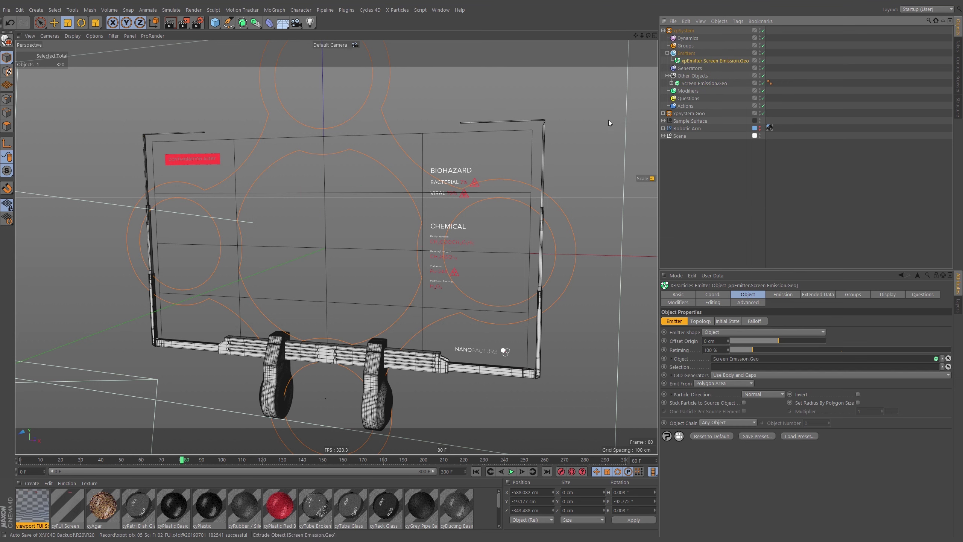
pyautogui.click(476, 471)
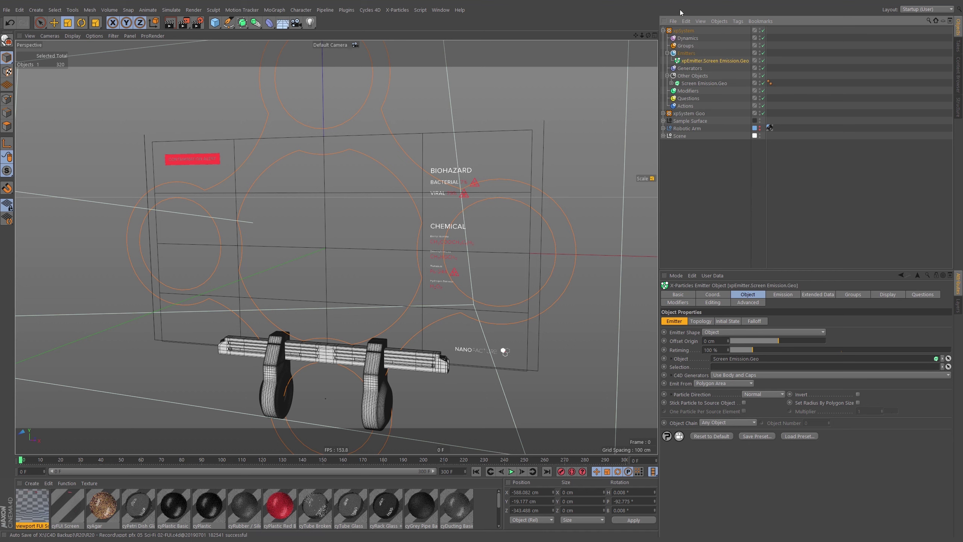
# Step: Limit the new xpSystem to modifiers and deformers in the same system and turn off its viewport icon
pyautogui.click(684, 30)
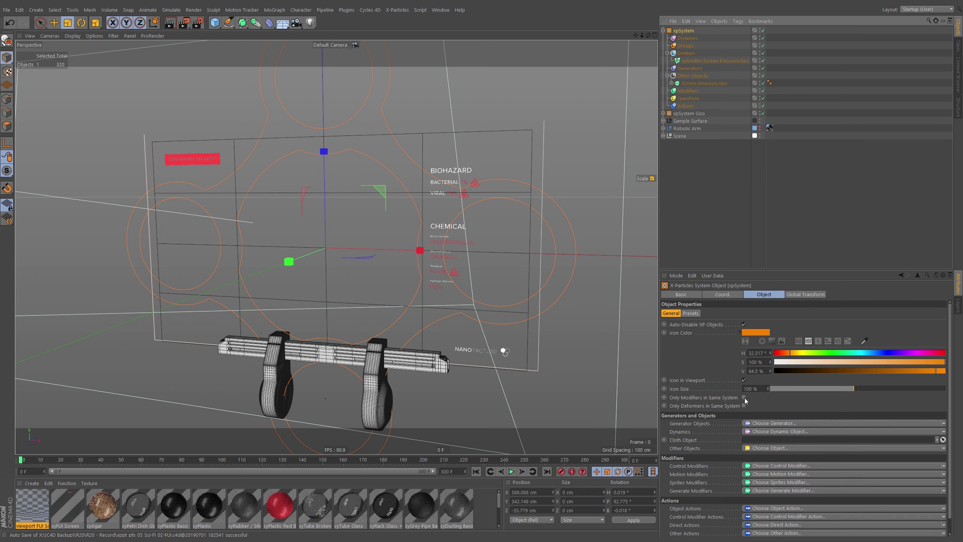
pyautogui.click(744, 397)
pyautogui.click(744, 380)
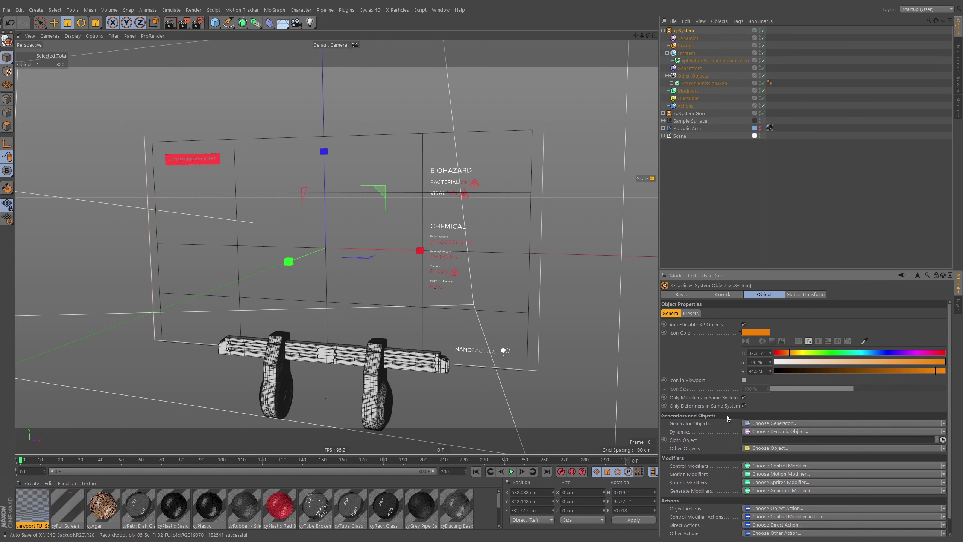
# Step: Rename the new system as xpSystem.Screen Edge and set its icon colour to cyan with hue 181° and saturation 47%
pyautogui.doubleClick(684, 31)
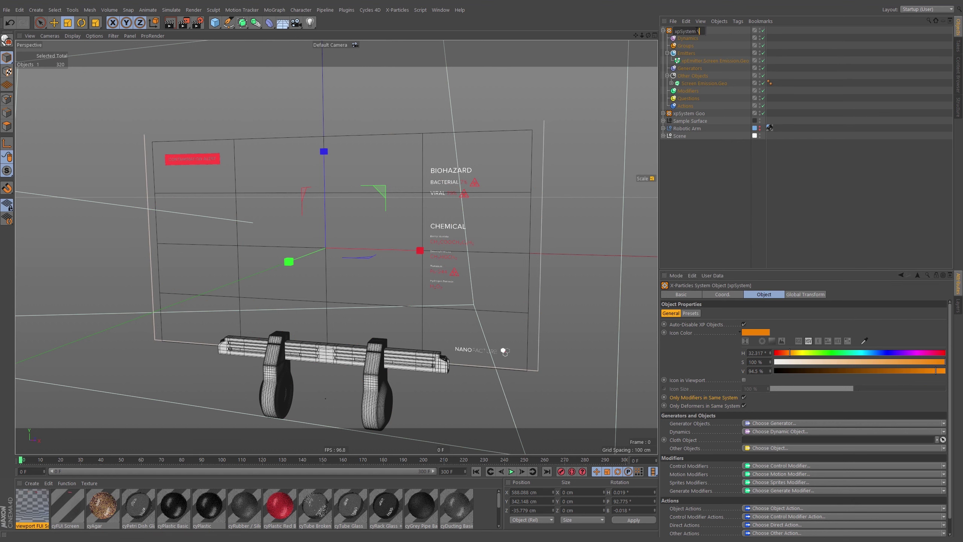
pyautogui.write('.Screen Edge')
pyautogui.press('Return')
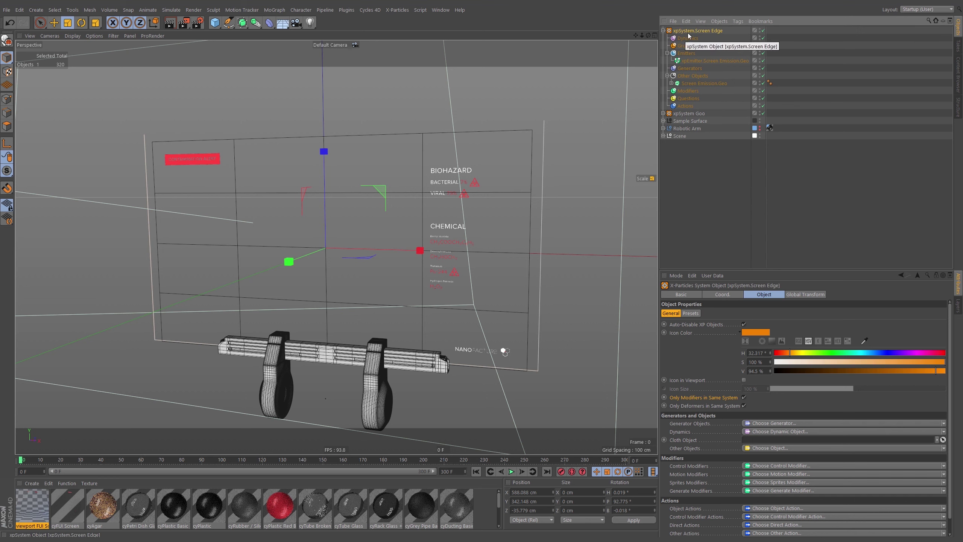
pyautogui.click(861, 352)
pyautogui.click(853, 361)
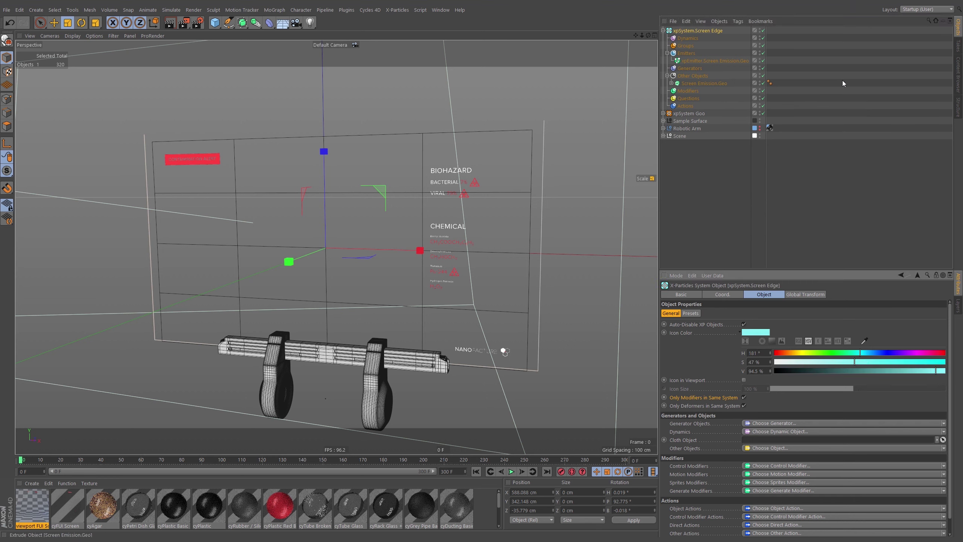
# Step: Select xpEmitter.Screen Emission.Geo and play the animation to check how its particles leave the frame strip
pyautogui.click(715, 60)
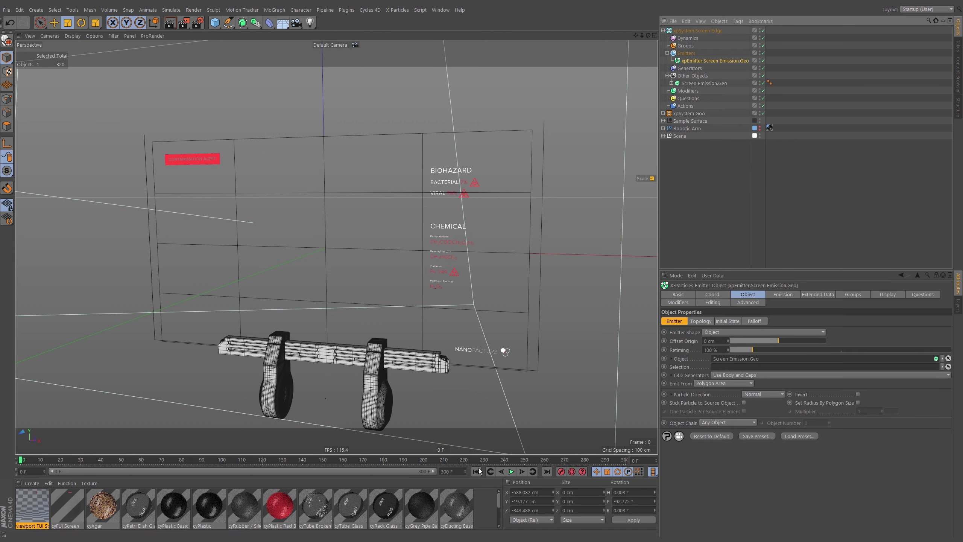
pyautogui.click(512, 471)
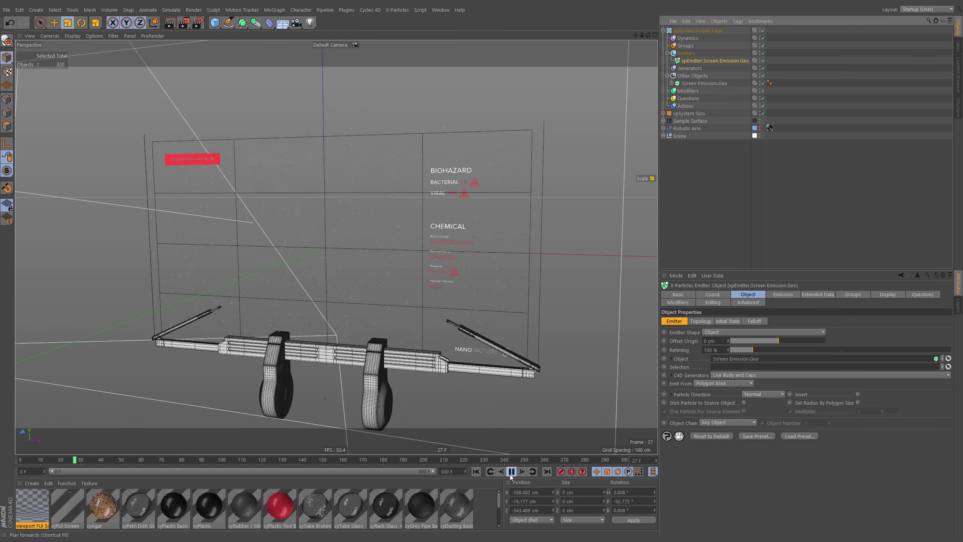
pyautogui.click(512, 472)
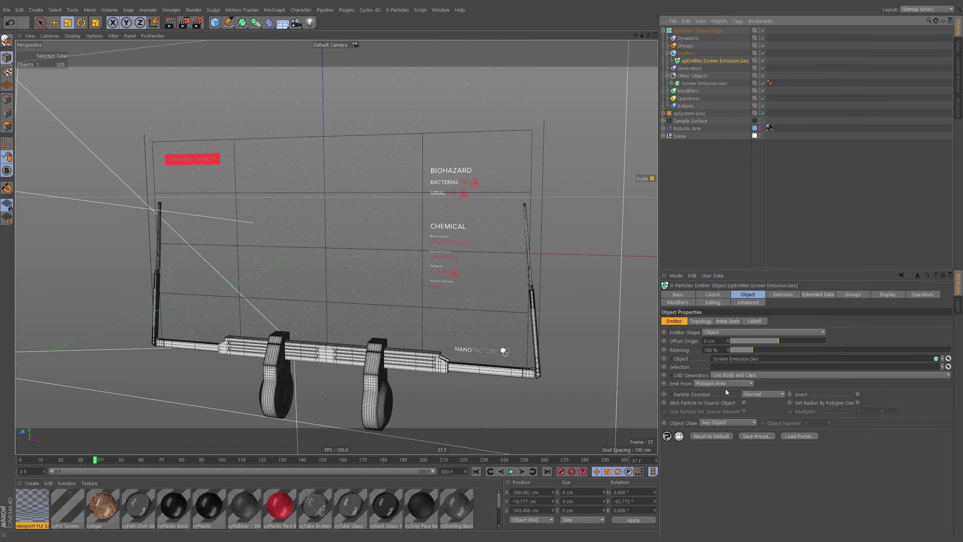
# Step: Set the particle emission speed of xpEmitter.Screen Emission.Geo to 30 cm
pyautogui.click(784, 295)
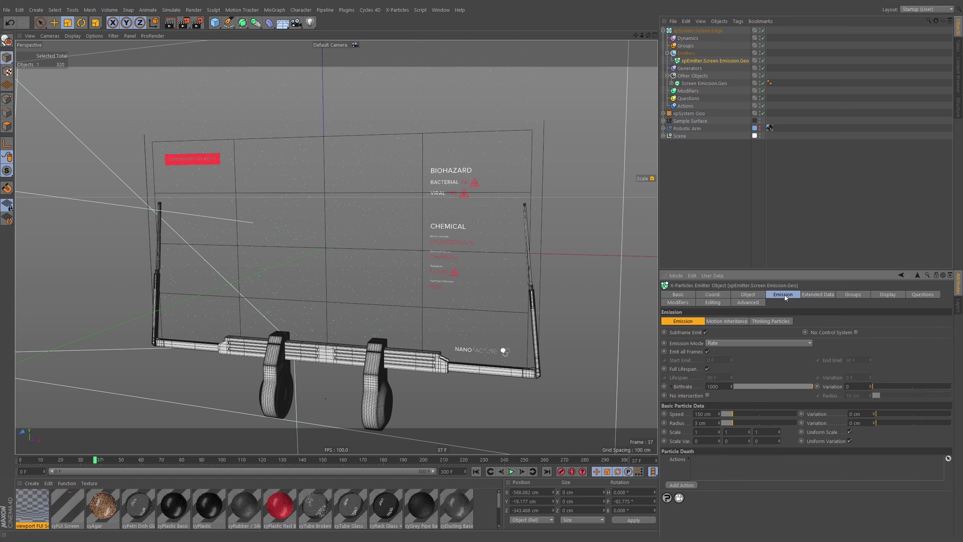
pyautogui.doubleClick(713, 414)
pyautogui.write('30')
pyautogui.press('Return')
# Step: Replay the animation from frame 0 to examine the slower particle emission around the screen frame
pyautogui.click(476, 471)
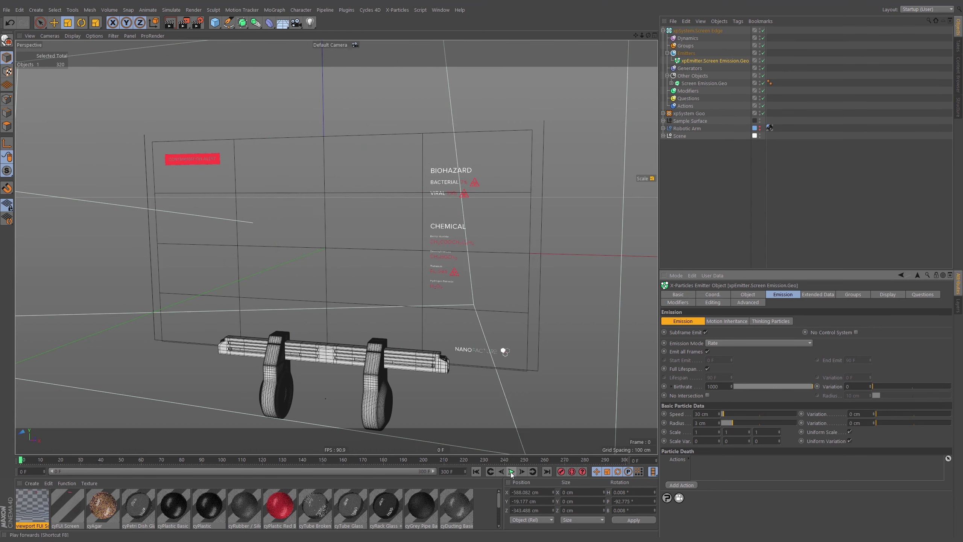
pyautogui.click(512, 471)
pyautogui.click(512, 471)
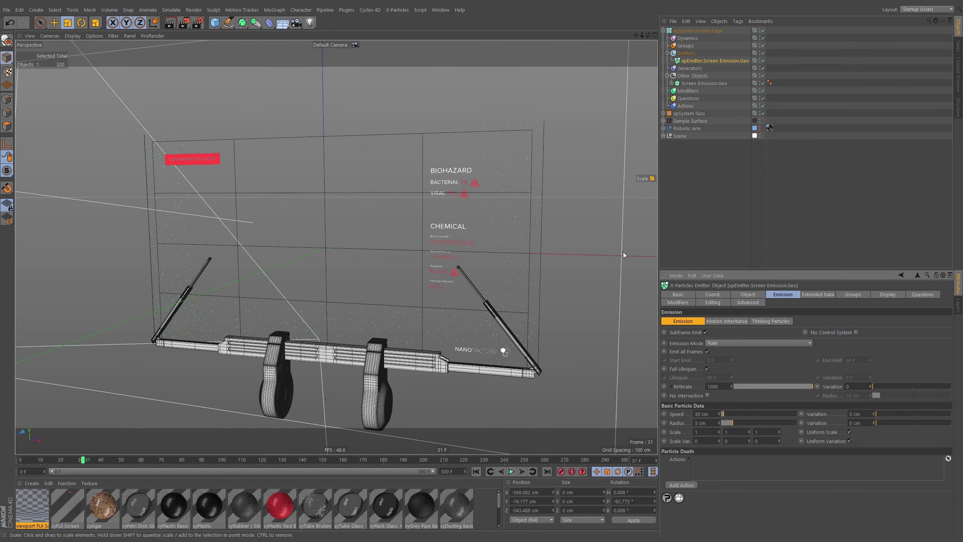
pyautogui.click(512, 471)
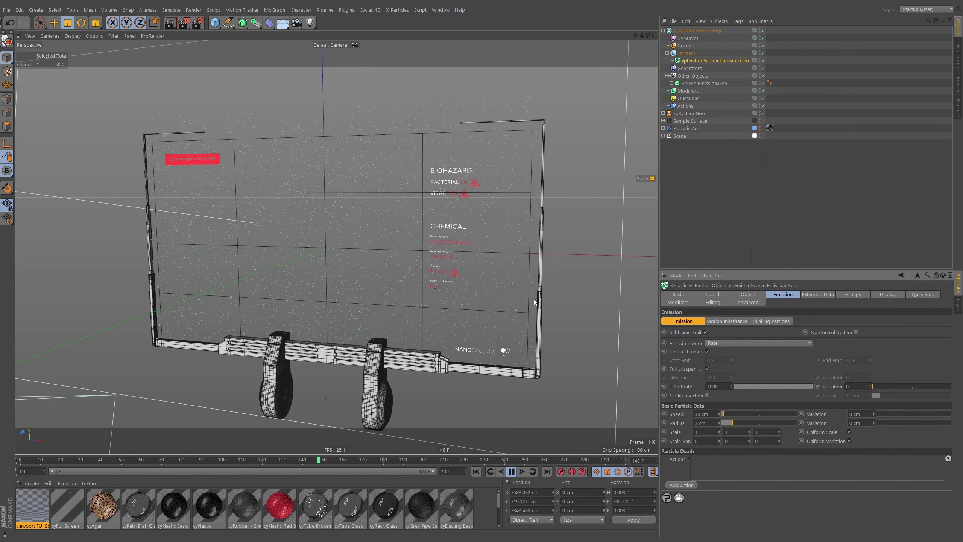
# Step: Set xpEmitter.Screen Emission.Geo to emit from Polygon Centre and replay the animation from frame 0
pyautogui.click(749, 296)
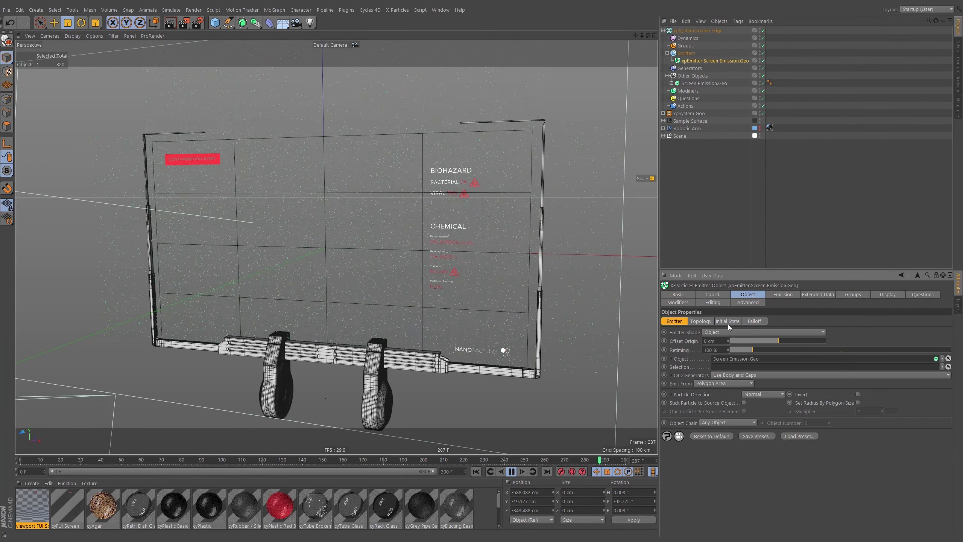
pyautogui.click(722, 383)
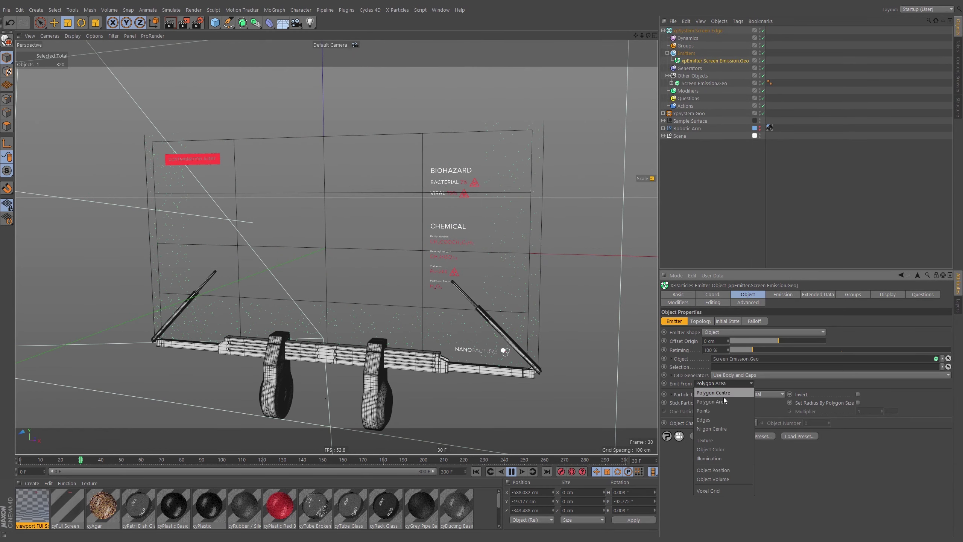
pyautogui.click(721, 392)
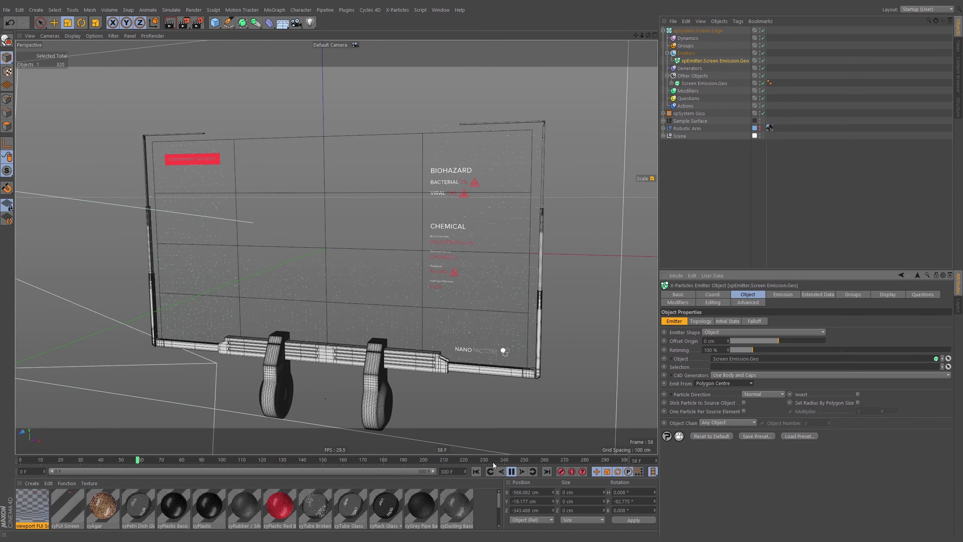
pyautogui.click(476, 471)
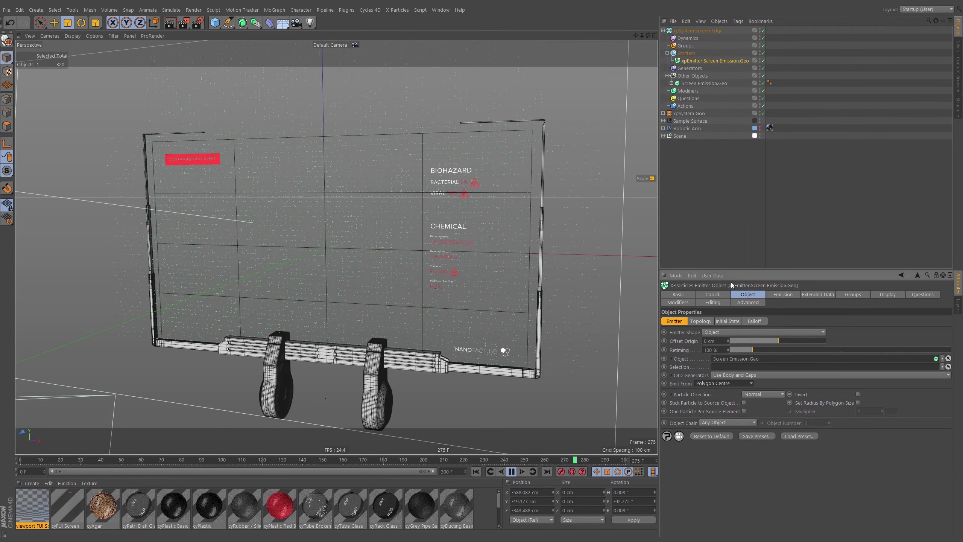
# Step: Turn off Subframe Emit for xpEmitter.Screen Emission.Geo and replay the animation from the start to check the emission
pyautogui.click(784, 295)
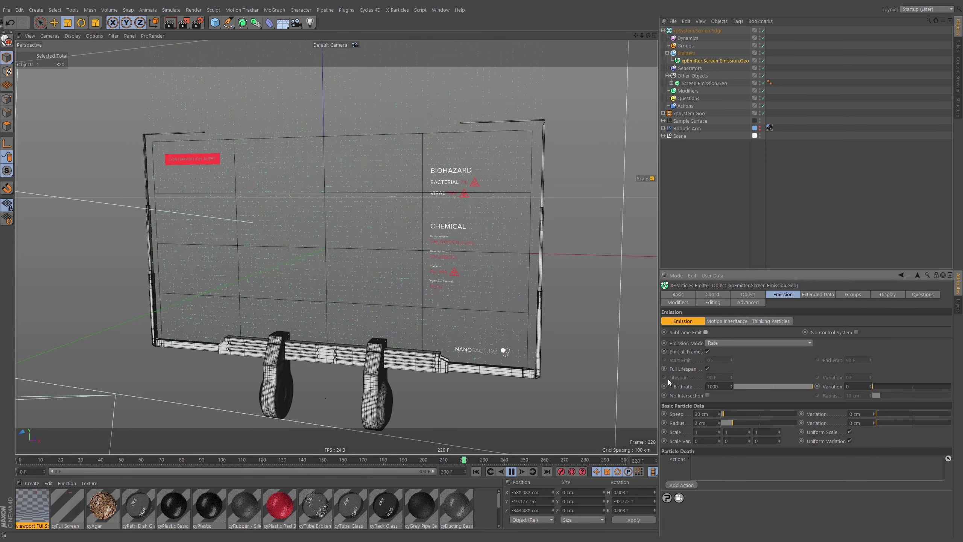
pyautogui.click(476, 471)
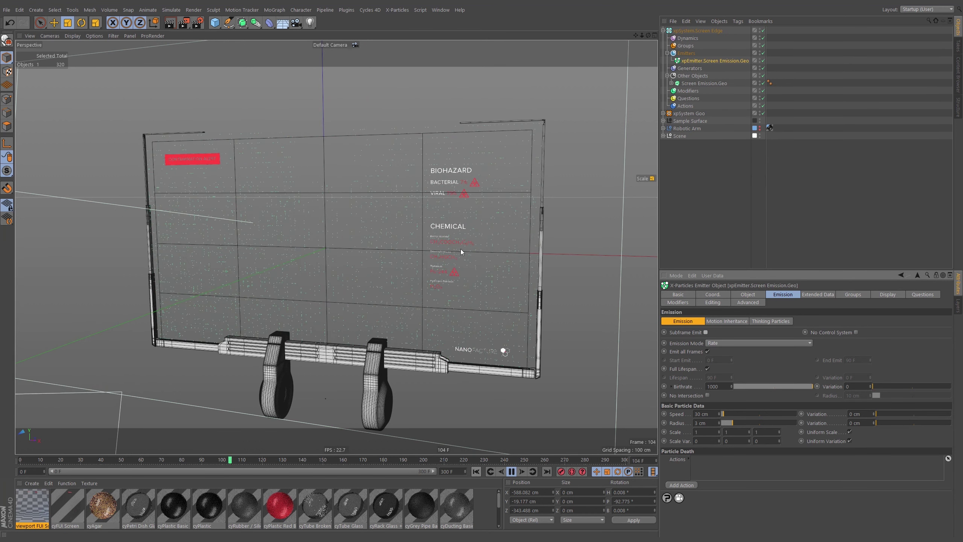
pyautogui.click(511, 471)
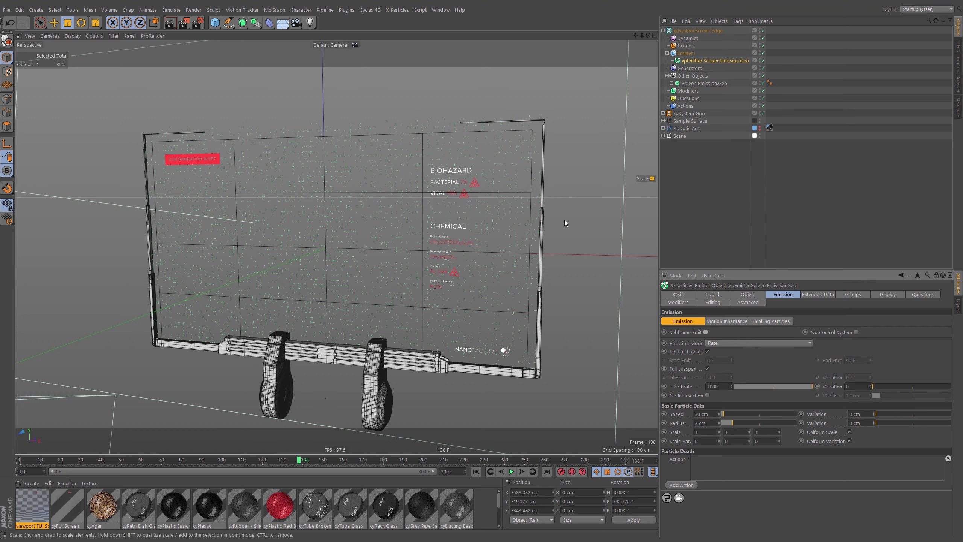
# Step: Set the birthrate of xpEmitter.Screen Emission.Geo to 100
pyautogui.click(749, 296)
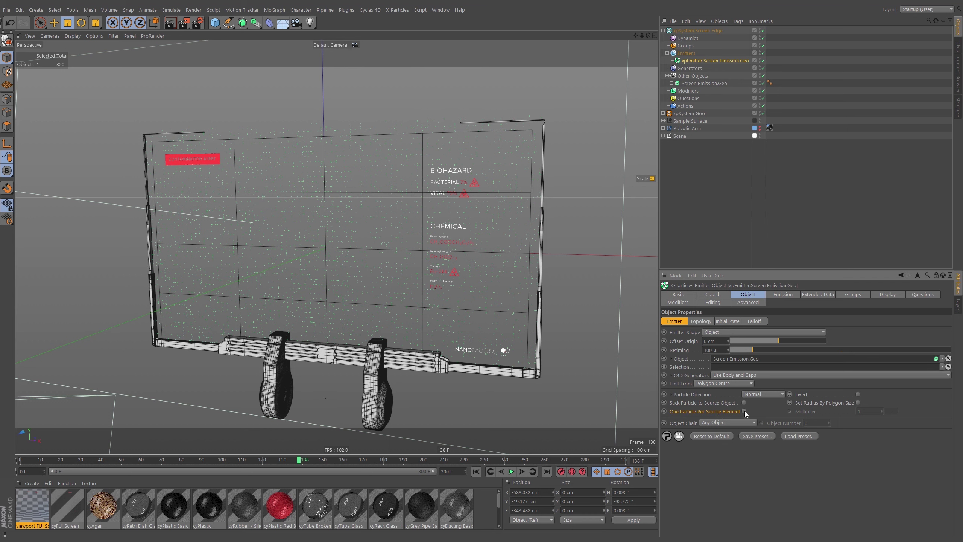
pyautogui.click(784, 295)
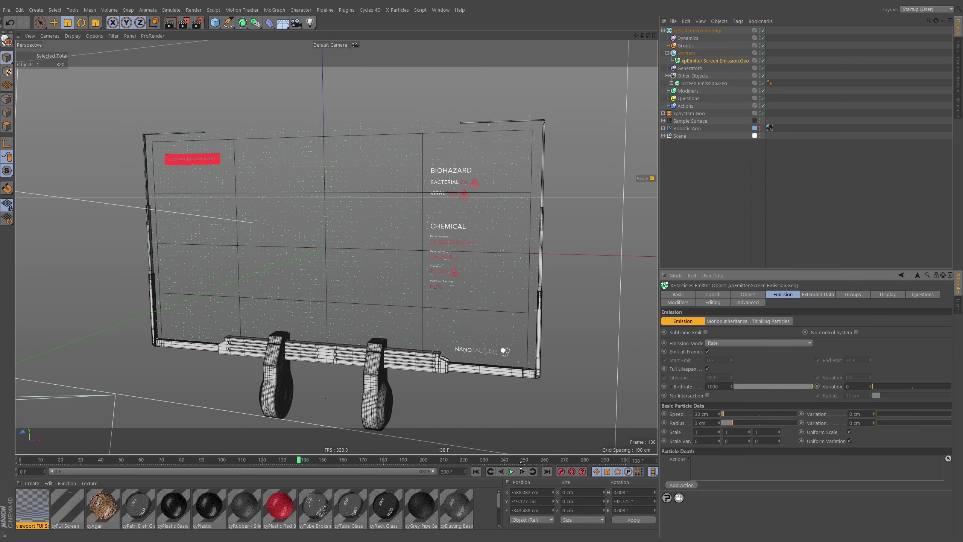
pyautogui.press('BackSpace')
pyautogui.press('Return')
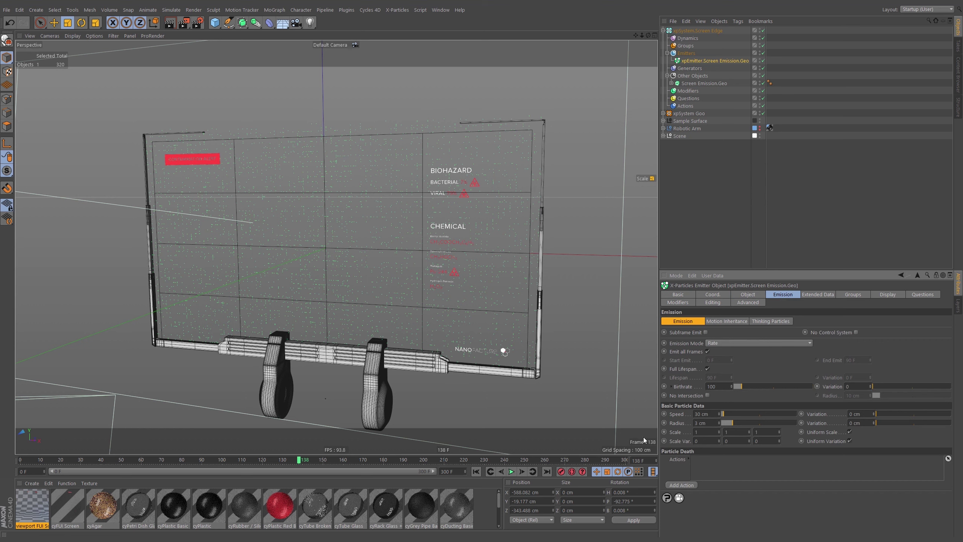
# Step: Replay the animation from frame 0, pausing along the way, to examine the particle pattern across the screen
pyautogui.click(476, 471)
pyautogui.click(511, 471)
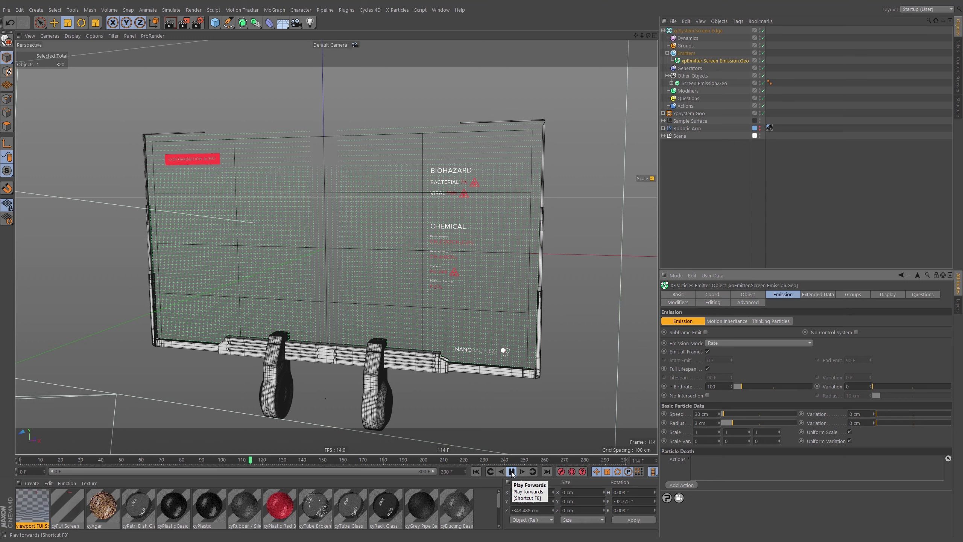
pyautogui.click(512, 471)
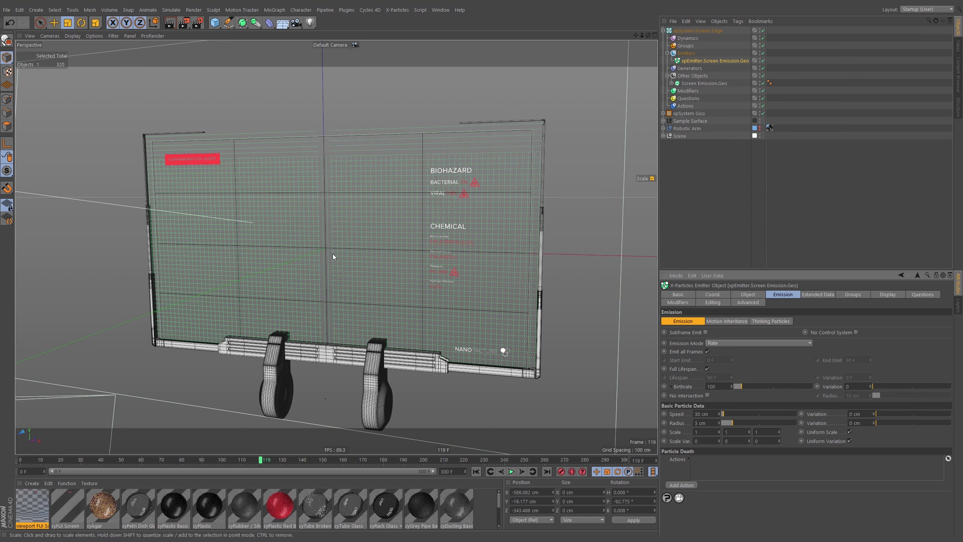
pyautogui.click(512, 471)
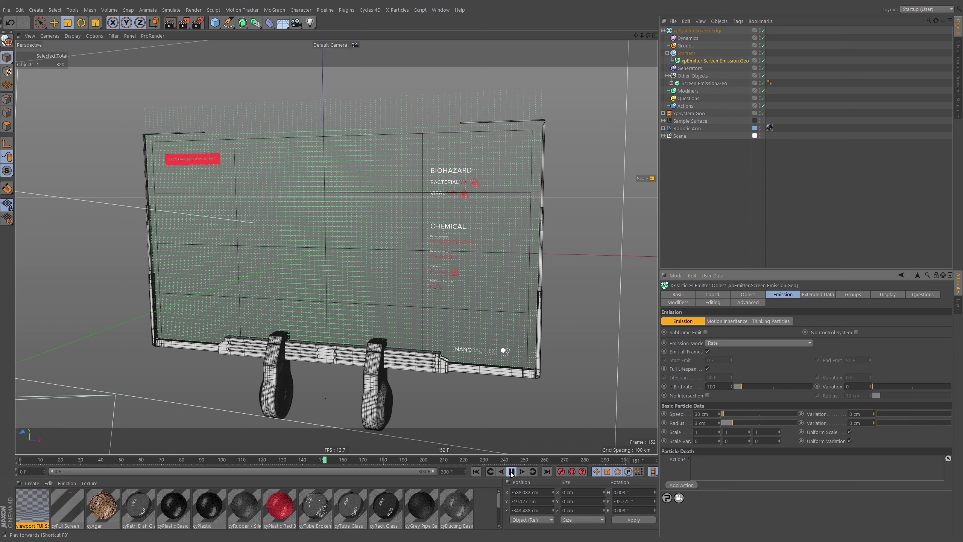
pyautogui.click(512, 471)
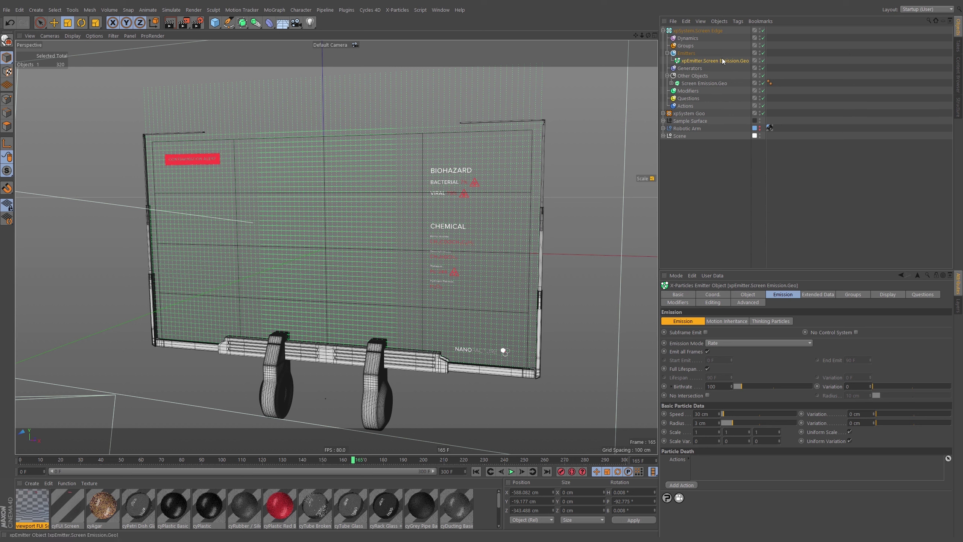
# Step: Turn off Full Lifespan, set the particle lifespan to 20 F with a 10 F variation, and replay the animation
pyautogui.click(708, 368)
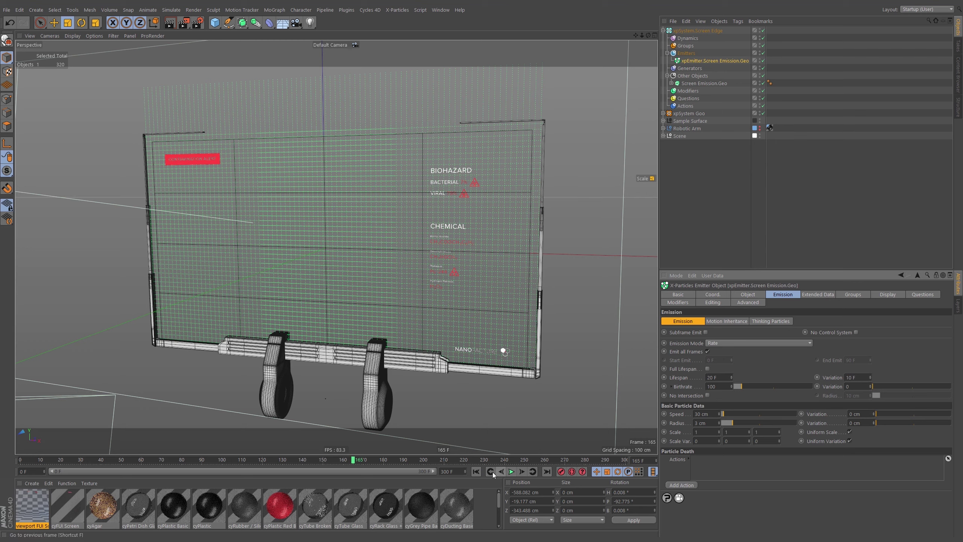
pyautogui.click(511, 472)
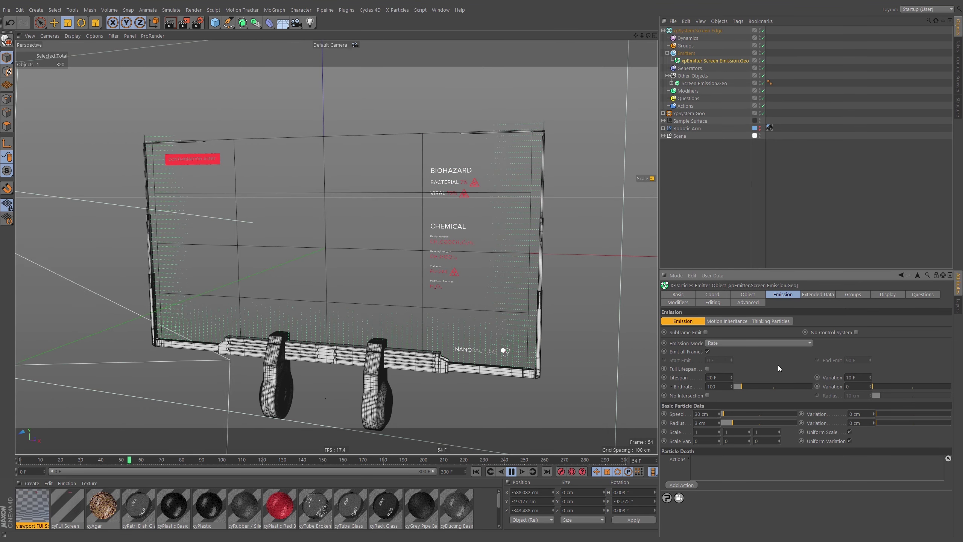
# Step: Try a particle lifespan of 40 F and replay the animation from the start
pyautogui.doubleClick(711, 378)
pyautogui.write('40')
pyautogui.press('Return')
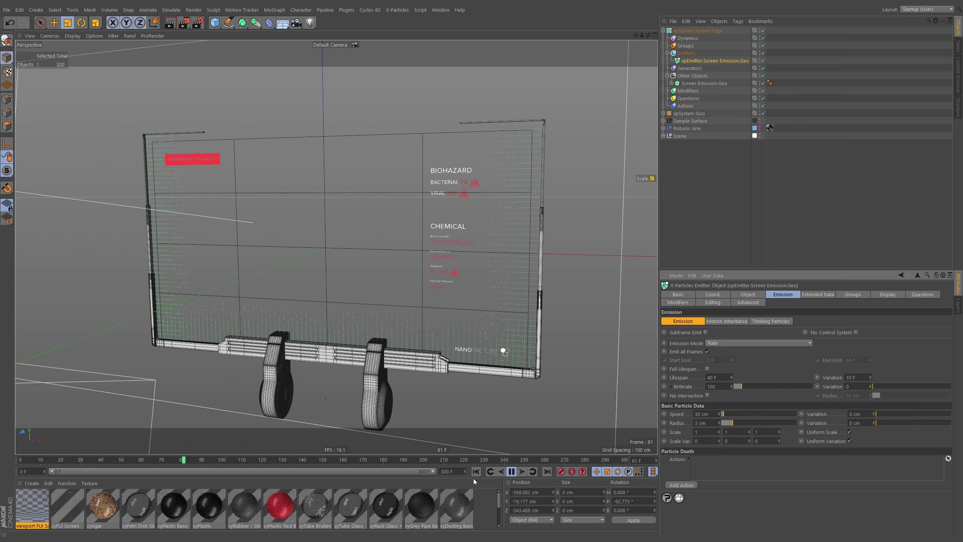
pyautogui.click(477, 472)
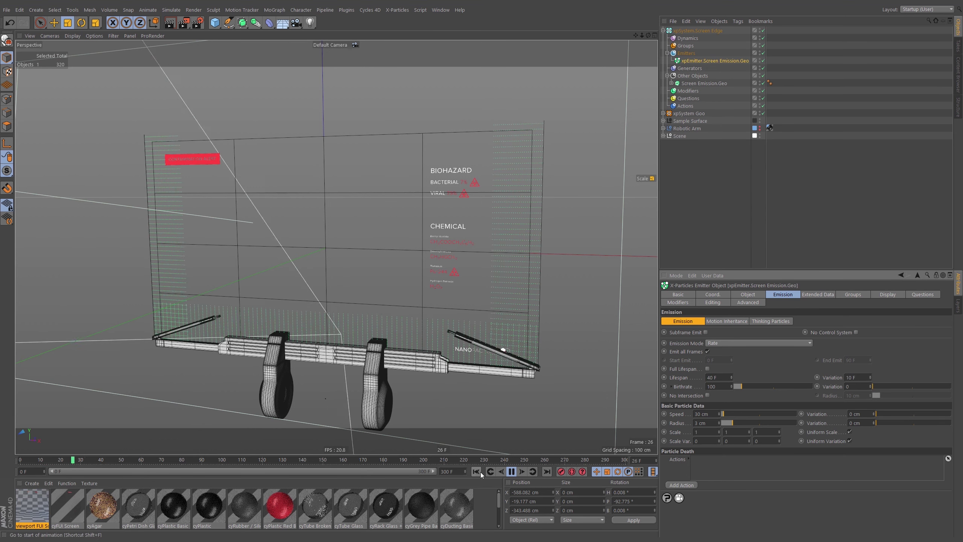
# Step: Set the particle lifespan to 20 F, let the animation play to check the frame's edges, and stop playback
pyautogui.doubleClick(713, 377)
pyautogui.write('20')
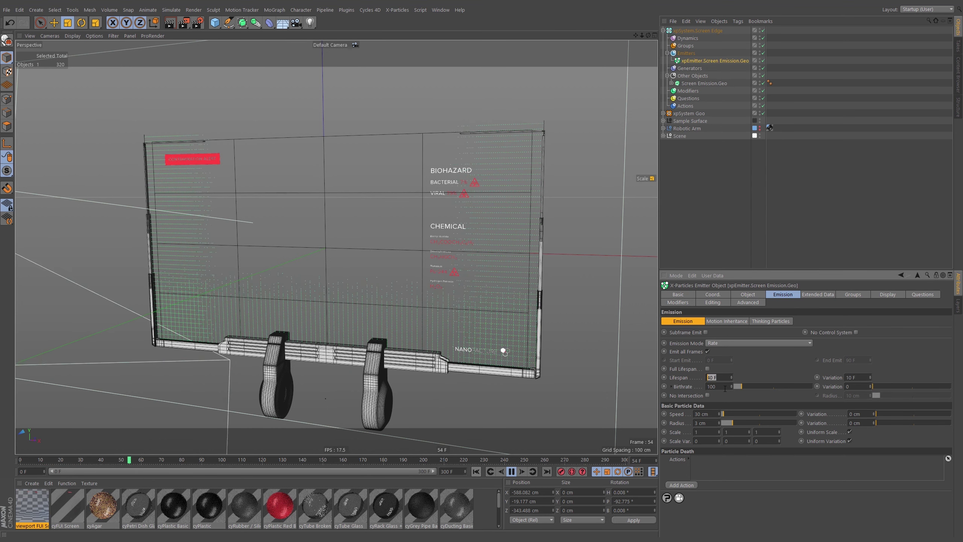
pyautogui.press('Return')
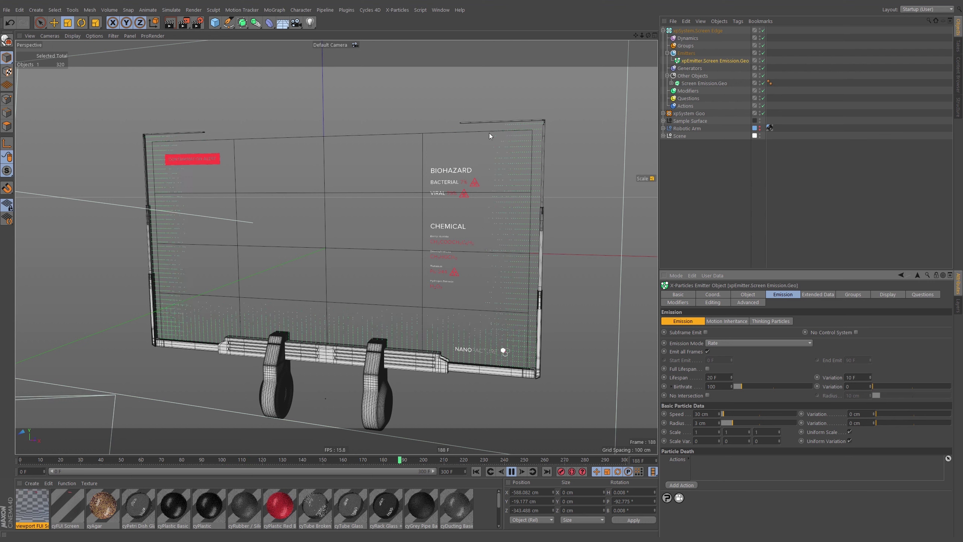
pyautogui.click(512, 471)
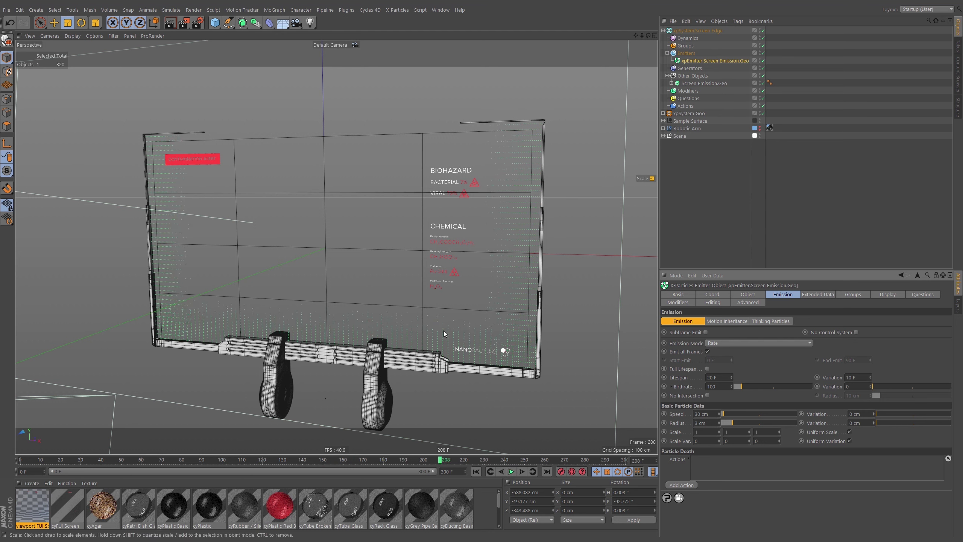
# Step: Rename the screen emitter as xpEmitter.Screen Edge Grid
pyautogui.doubleClick(707, 60)
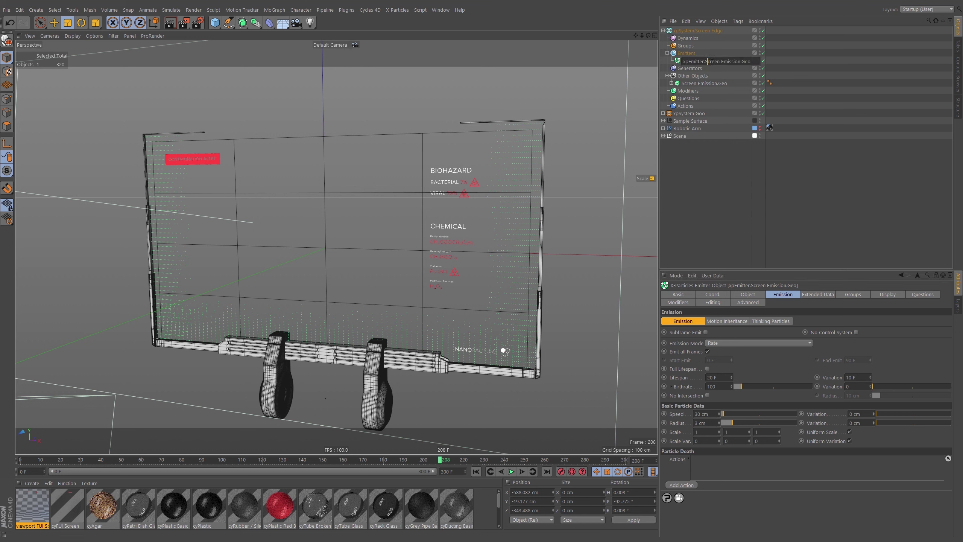
pyautogui.click(739, 61)
pyautogui.moveTo(706, 62); pyautogui.dragTo(779, 63)
pyautogui.write('Scre')
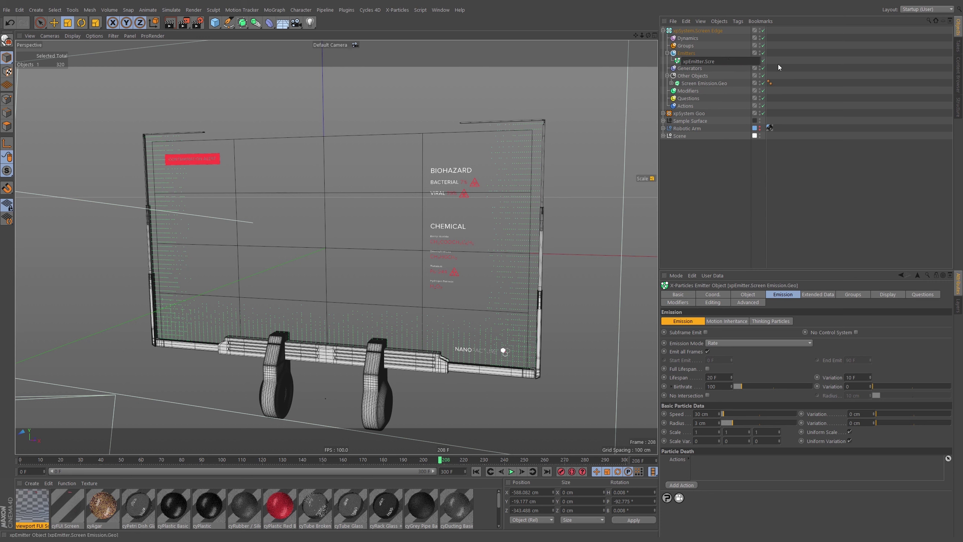
pyautogui.write('en Edge Grid')
pyautogui.press('Return')
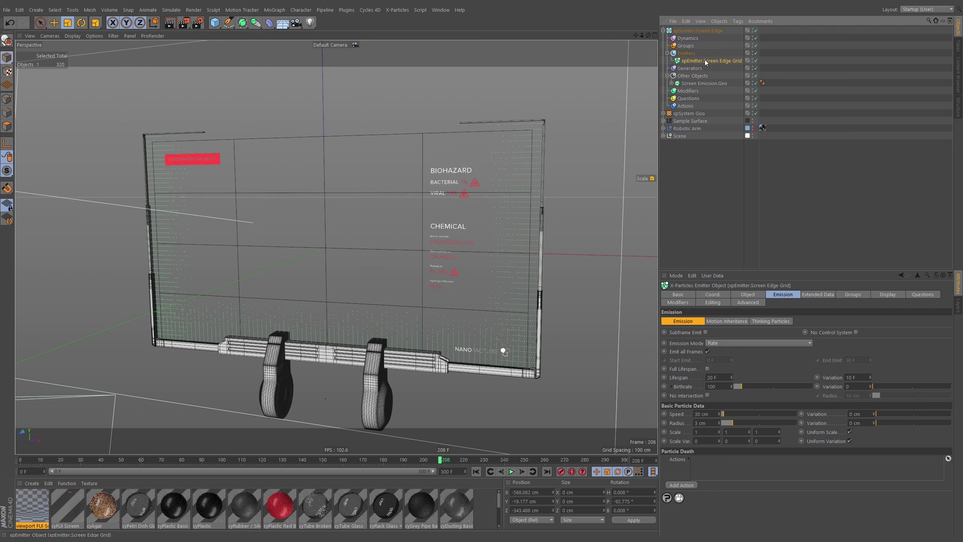
# Step: Duplicate xpEmitter.Screen Edge Grid and rename the copy as xpEmitter.Screen Edge Spray
pyautogui.keyDown('ctrl'); pyautogui.moveTo(713, 63); pyautogui.dragTo(716, 63); pyautogui.keyUp('ctrl')
pyautogui.doubleClick(742, 68)
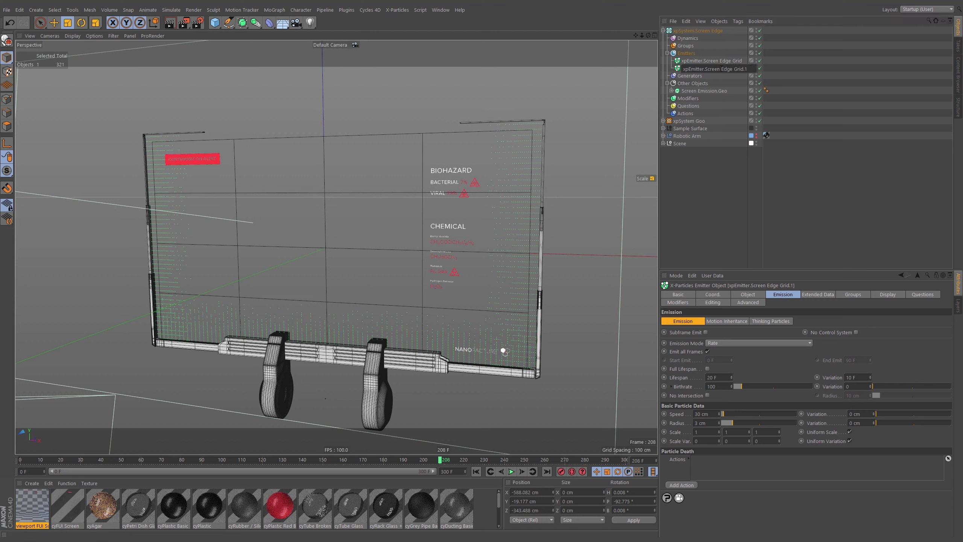
pyautogui.moveTo(733, 69); pyautogui.dragTo(775, 70)
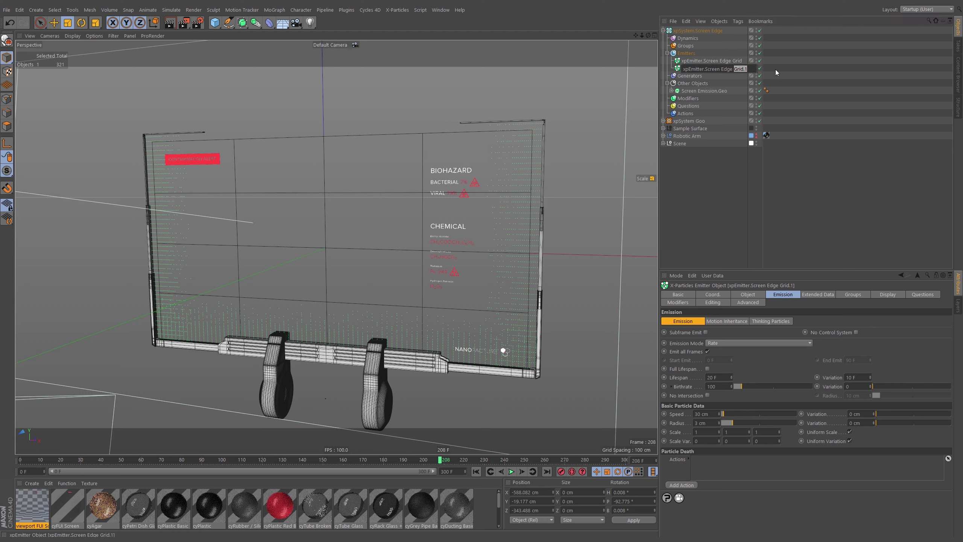
pyautogui.write('Spray')
pyautogui.press('Return')
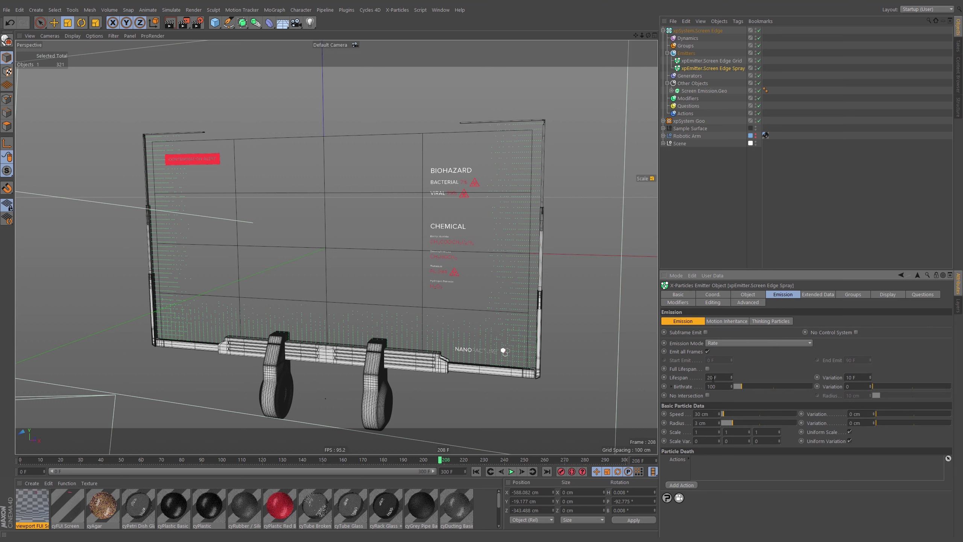
# Step: Set the Editor Display of xpEmitter.Screen Edge Grid to Squares
pyautogui.click(876, 295)
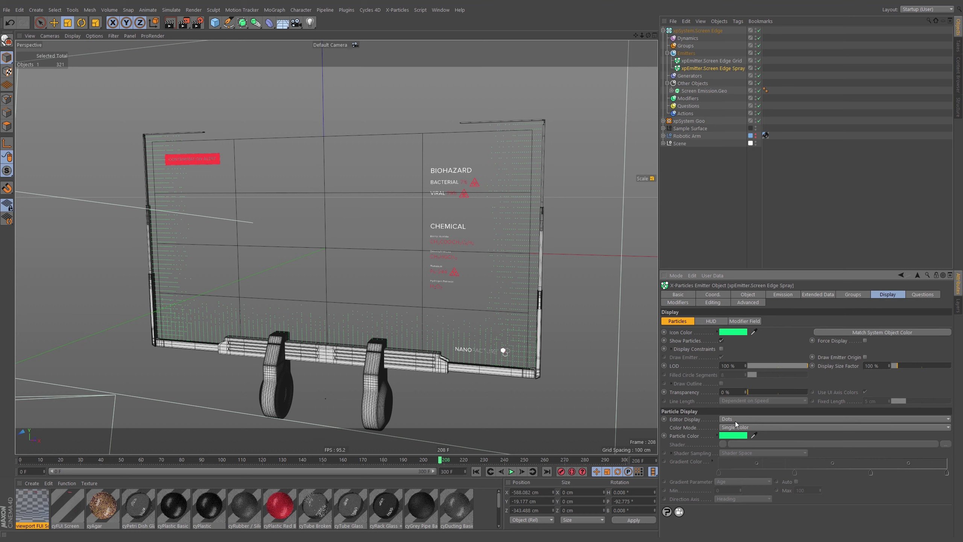
pyautogui.click(721, 61)
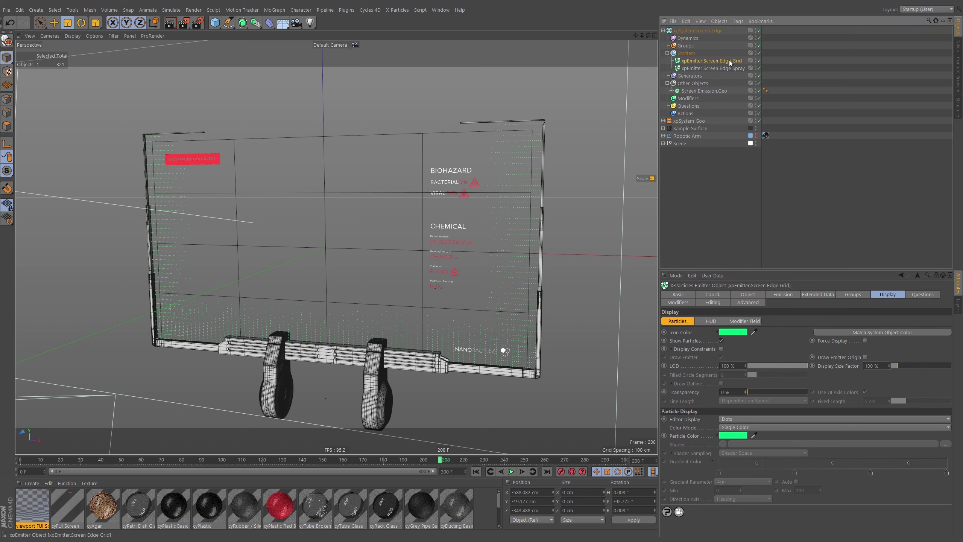
pyautogui.click(738, 418)
pyautogui.click(755, 293)
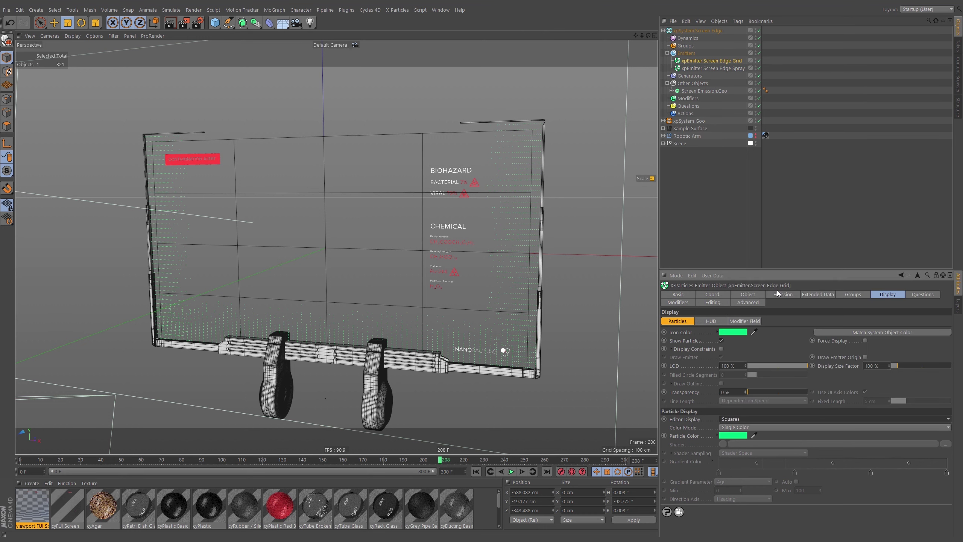
# Step: Open the particle colour of xpEmitter.Screen Edge Spray for editing
pyautogui.click(741, 66)
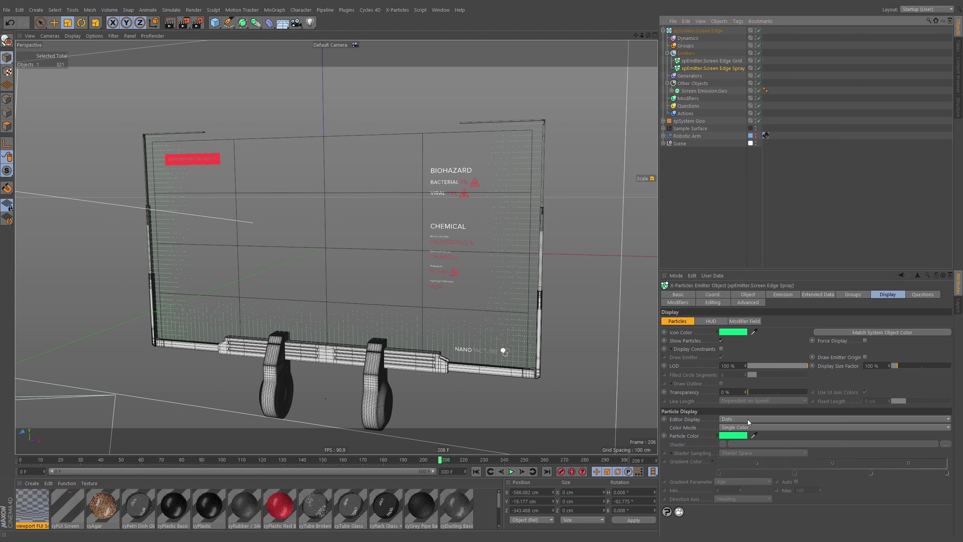
pyautogui.click(743, 435)
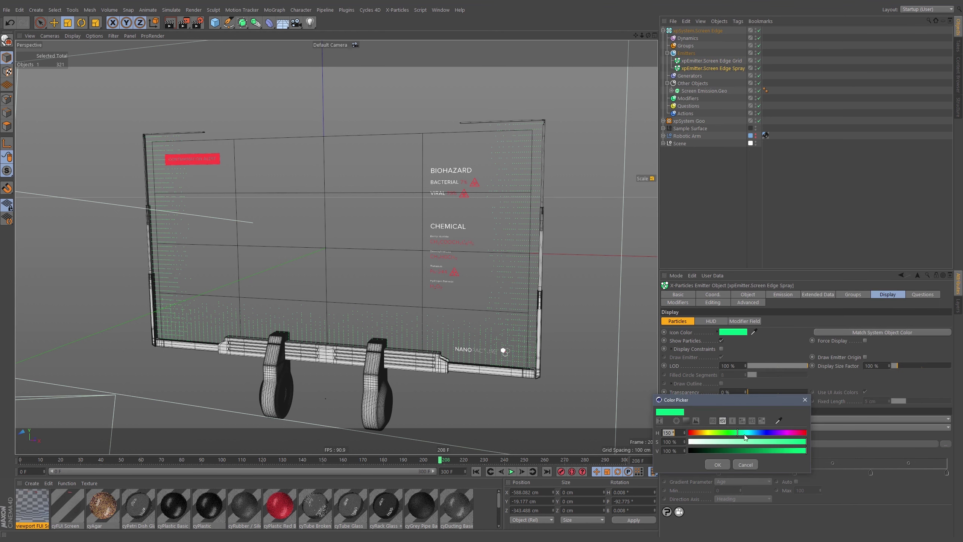
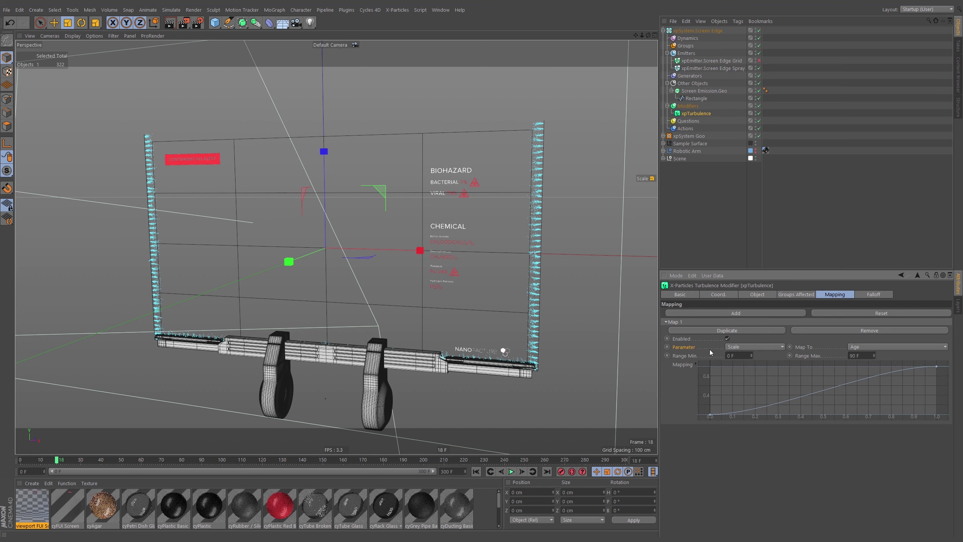
# Step: Set the parameter driven by Map 1 of xpTurbulence to Strength
pyautogui.click(768, 348)
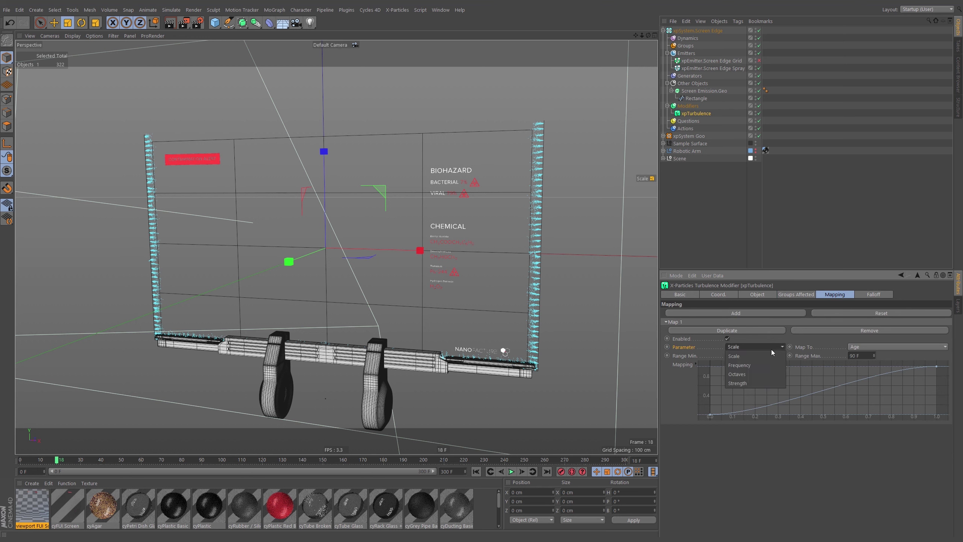
pyautogui.click(762, 381)
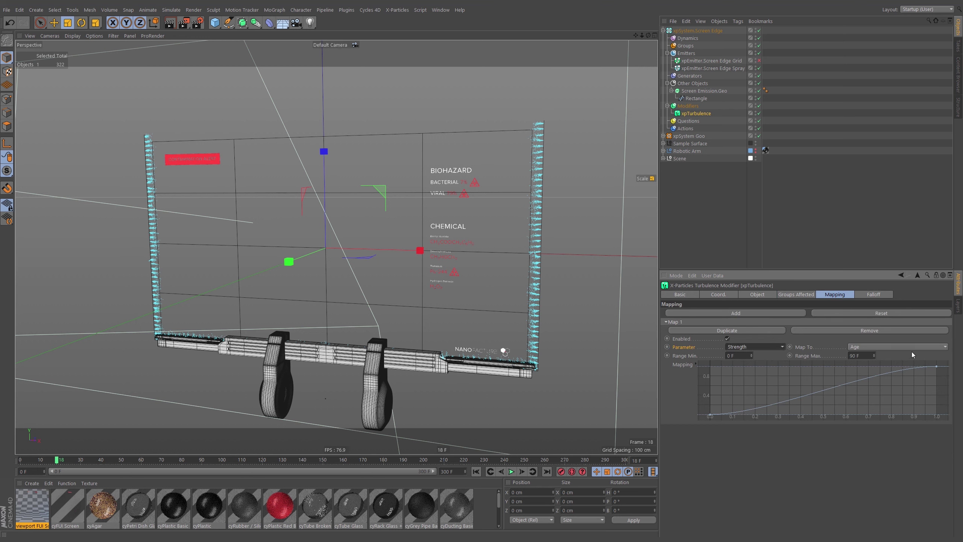
# Step: Map xpTurbulence's strength to particle Lifespan, pull the mapping curve's end point back to about 0.46, and preview the particles
pyautogui.click(879, 348)
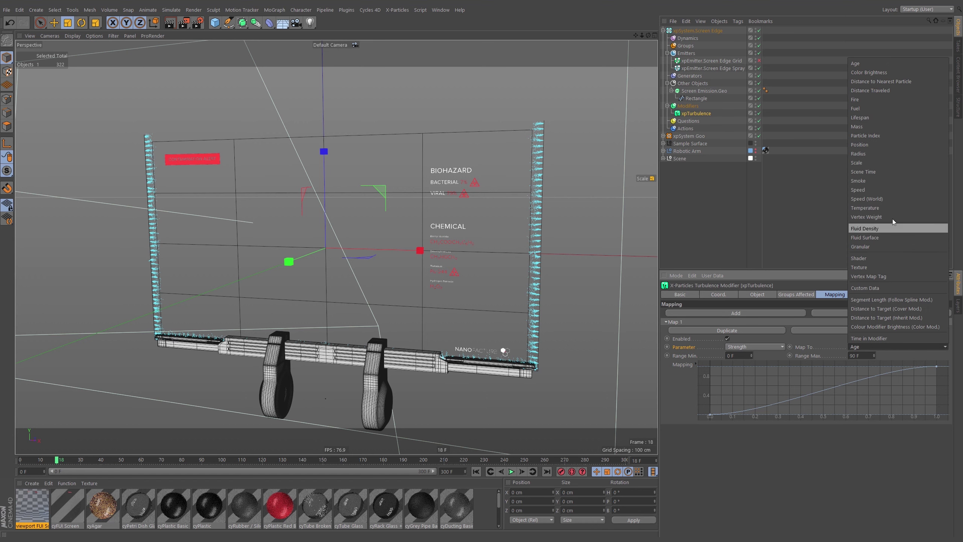
pyautogui.click(877, 118)
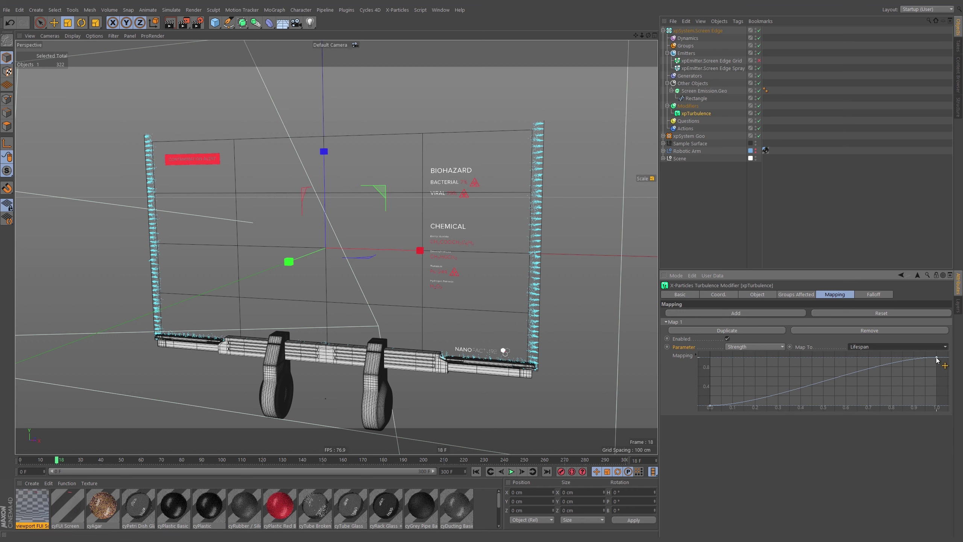
pyautogui.moveTo(937, 357); pyautogui.dragTo(814, 357)
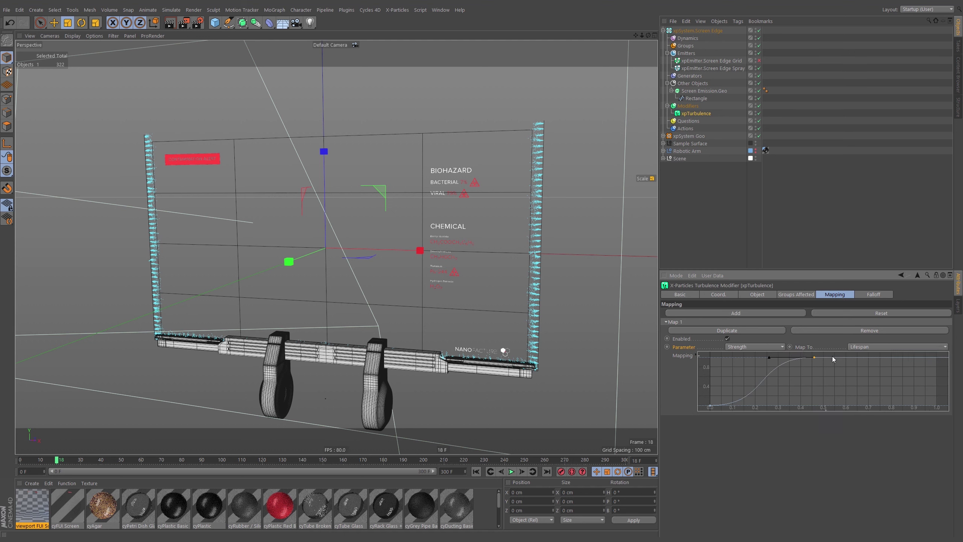
pyautogui.click(511, 471)
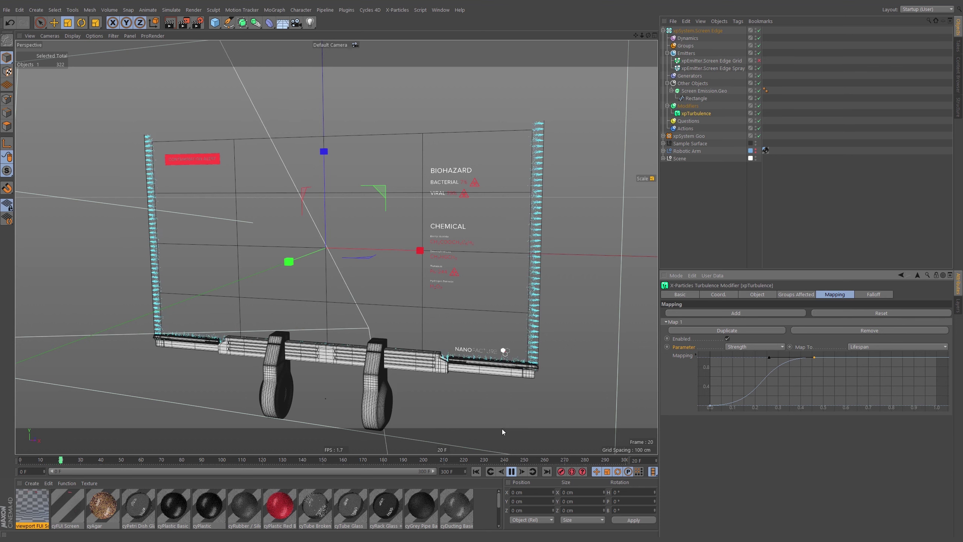
pyautogui.click(512, 471)
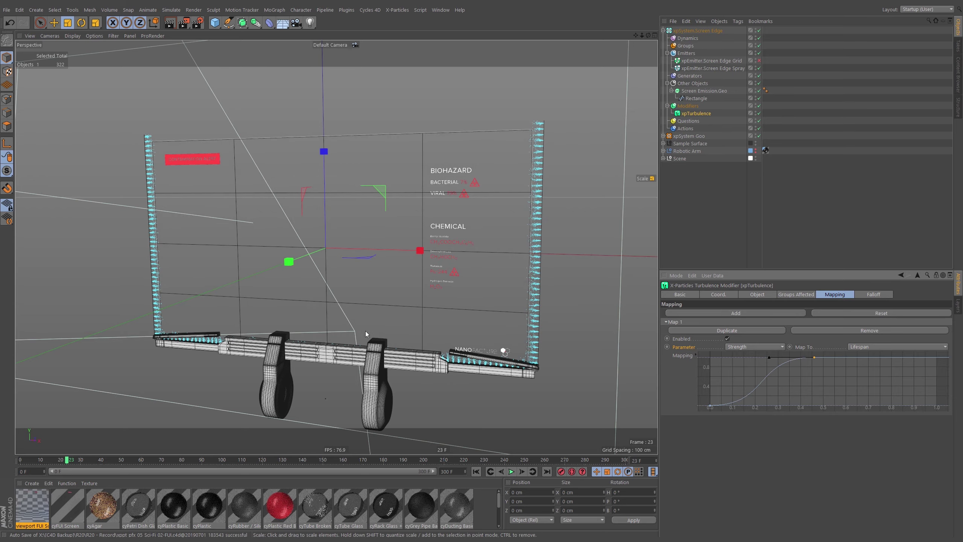
# Step: Show the Robotic Arm in the viewport and return the animation to frame 0
pyautogui.keyDown('alt'); pyautogui.moveTo(365, 350); pyautogui.dragTo(451, 277); pyautogui.keyUp('alt')
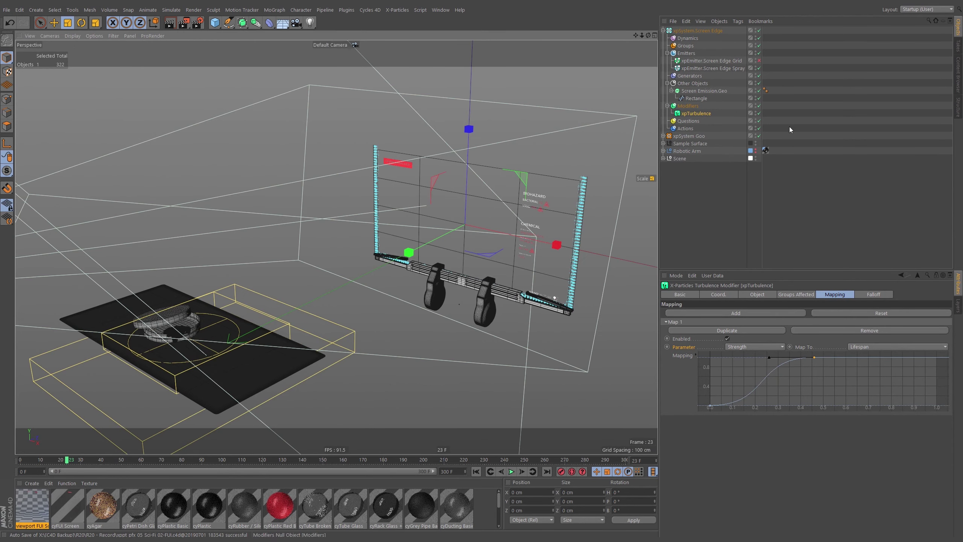
pyautogui.click(756, 150)
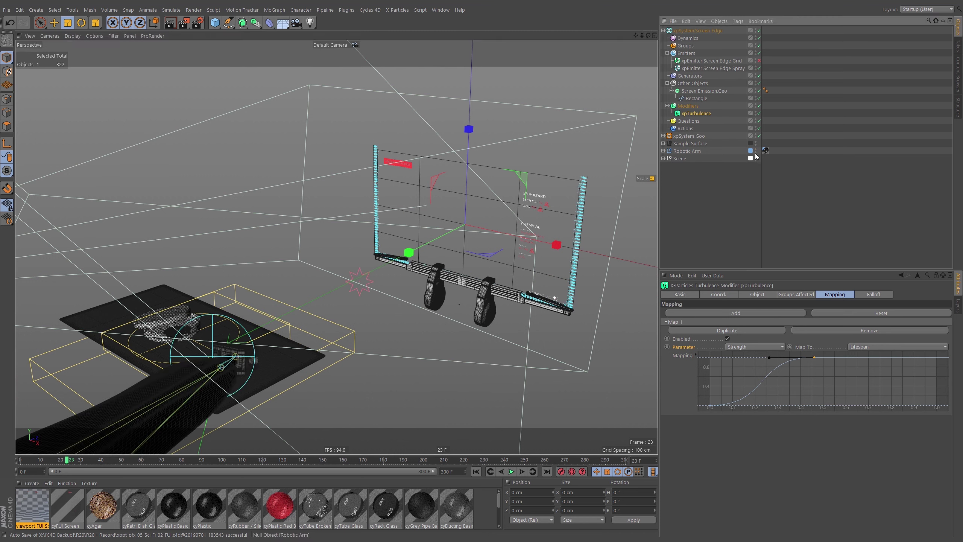
pyautogui.click(764, 187)
pyautogui.click(476, 471)
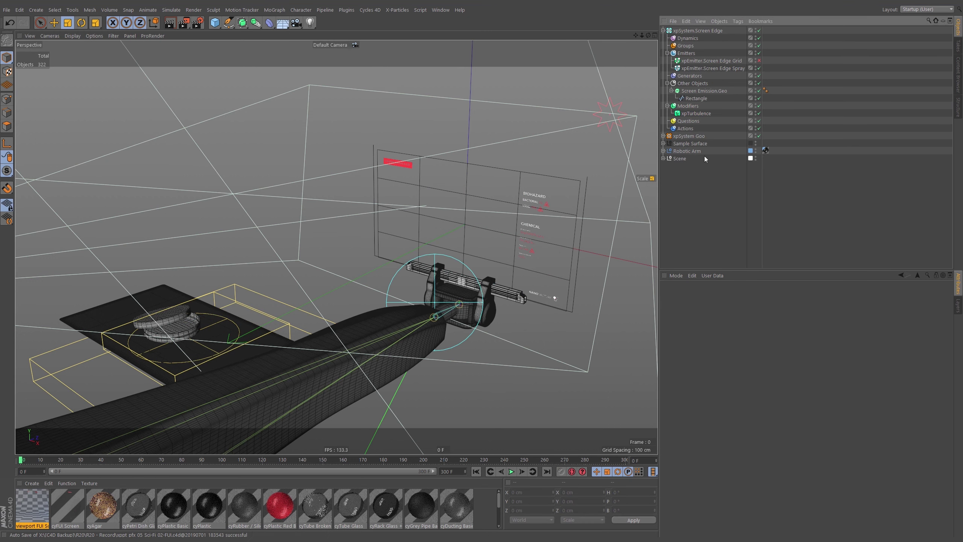
# Step: Locate the screen bracket's geometry inside the Robotic Arm hierarchy and inspect its Screen Tilt parent null
pyautogui.click(468, 289)
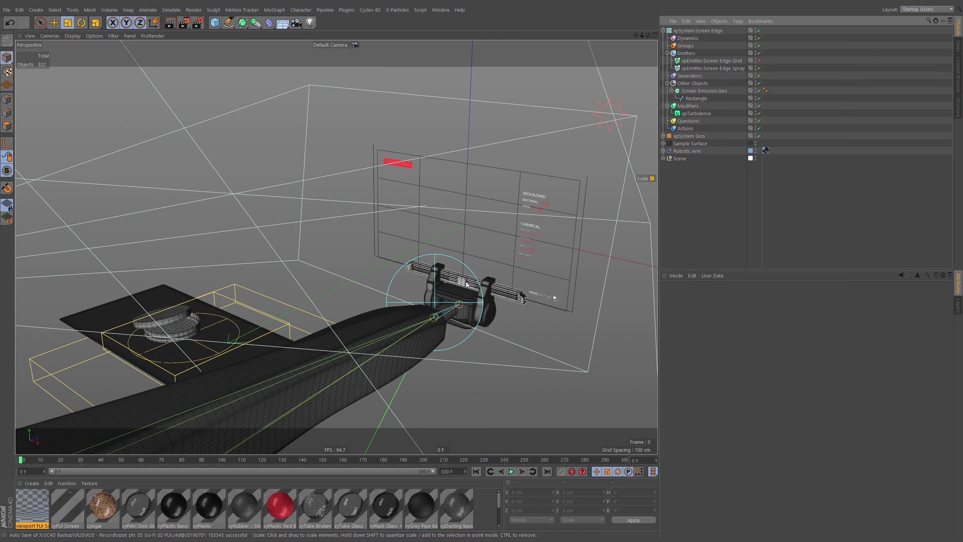
pyautogui.click(664, 150)
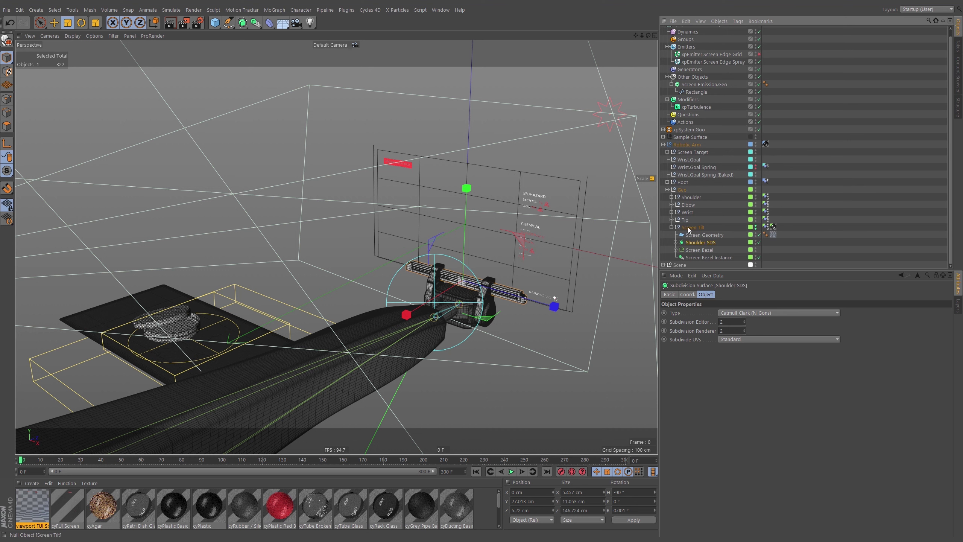
pyautogui.click(690, 228)
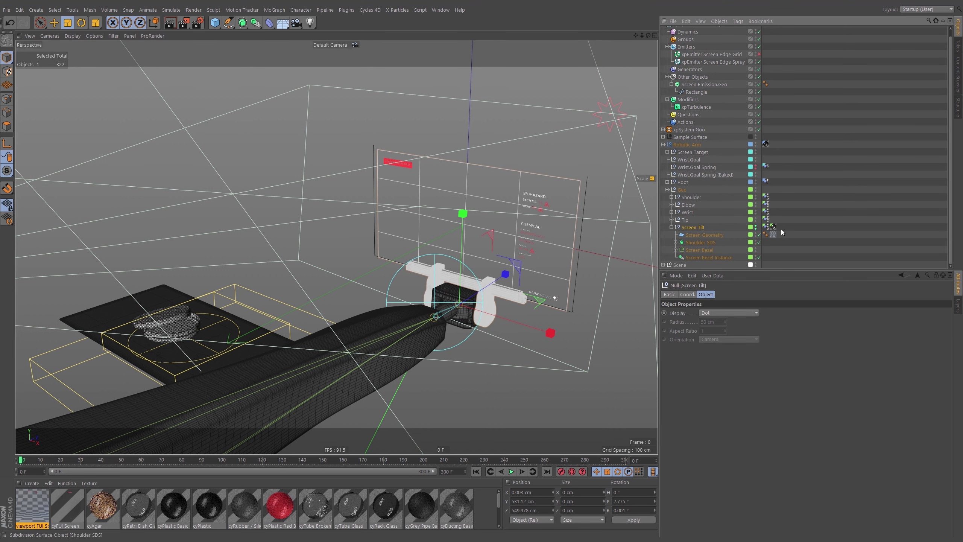
pyautogui.click(781, 229)
pyautogui.click(670, 145)
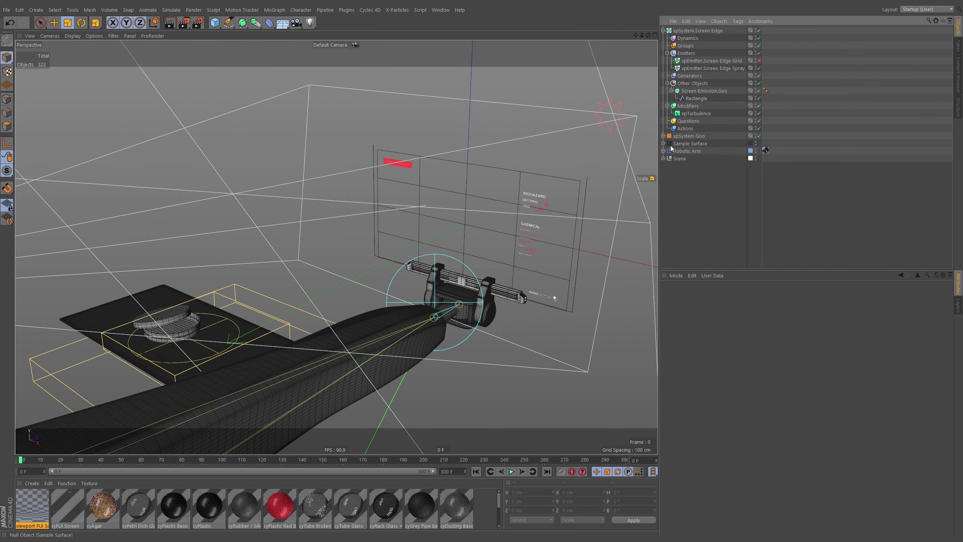
# Step: Expand the Sample Surface, xpSystem Goo and xpSystem.Screen Edge hierarchies and look through the full object list
pyautogui.click(664, 31)
pyautogui.click(664, 46)
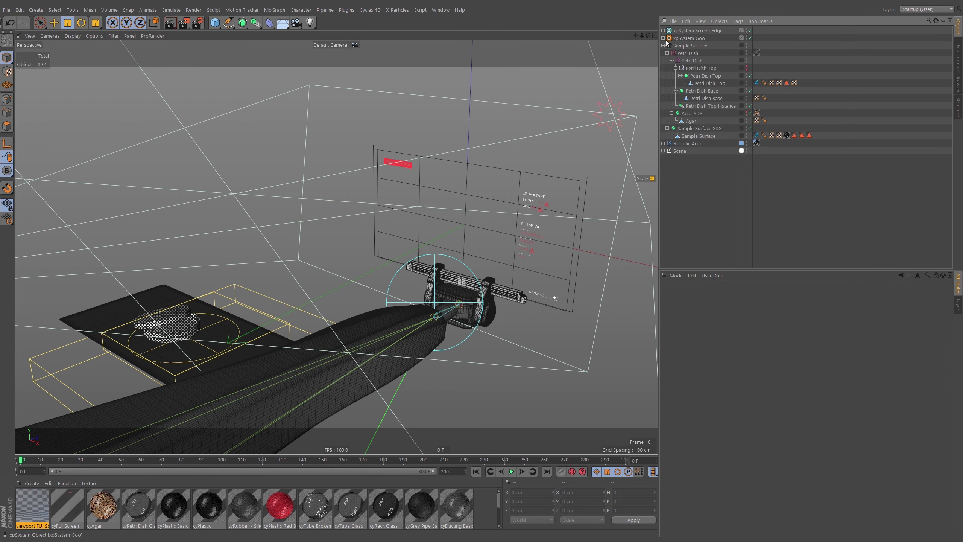
pyautogui.click(663, 38)
pyautogui.click(663, 31)
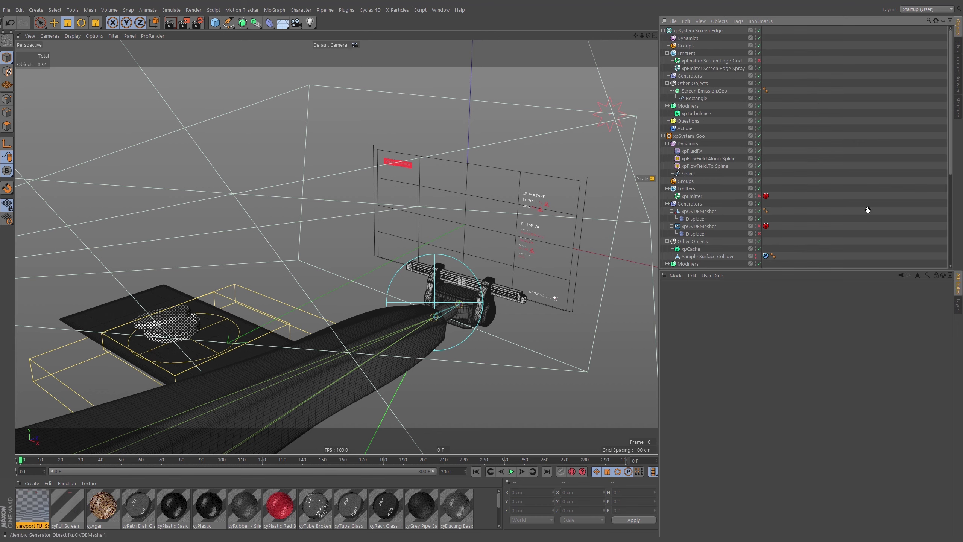
pyautogui.scroll(-5, 857, 151)
pyautogui.scroll(-3, 841, 67)
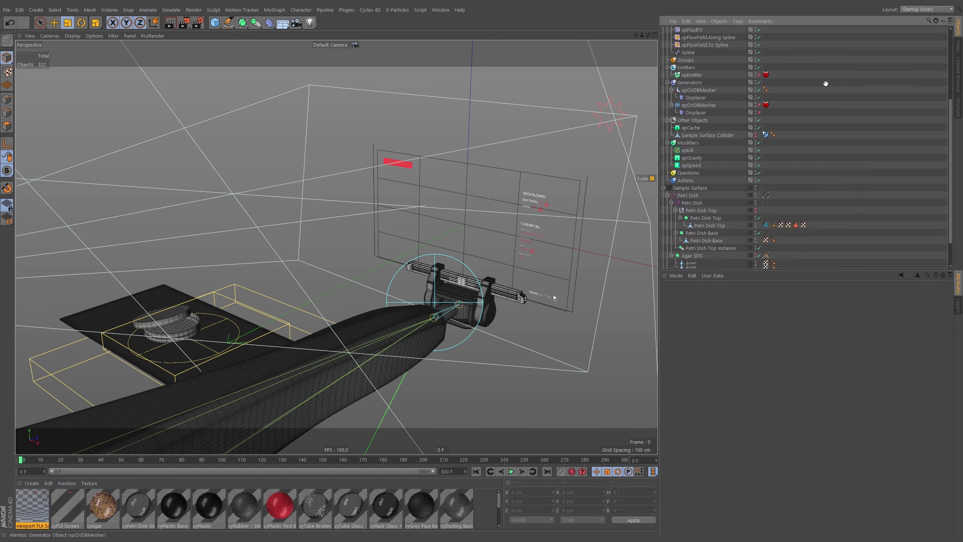
pyautogui.scroll(8, 809, 112)
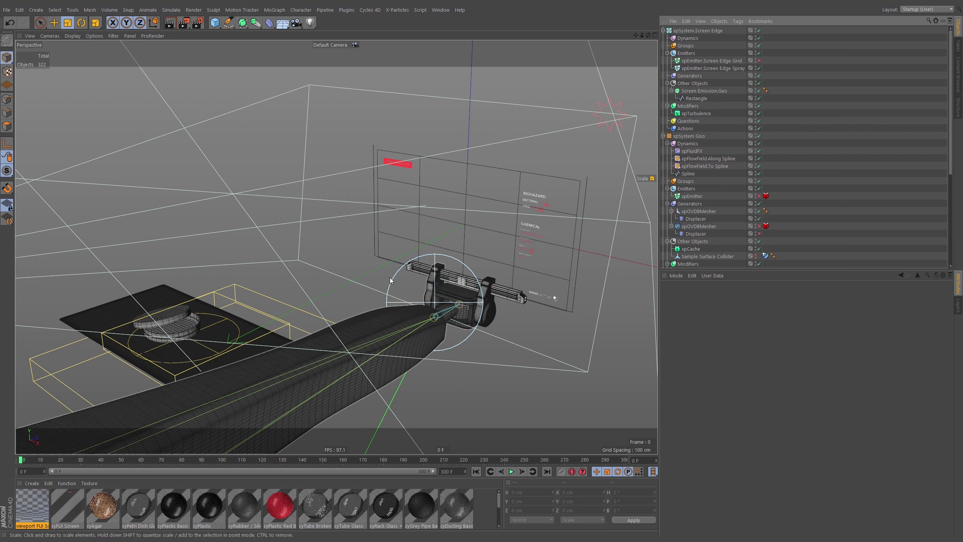
# Step: Select the bracket's Shoulder SDS in the viewport and scroll the object list to the first active object
pyautogui.click(455, 291)
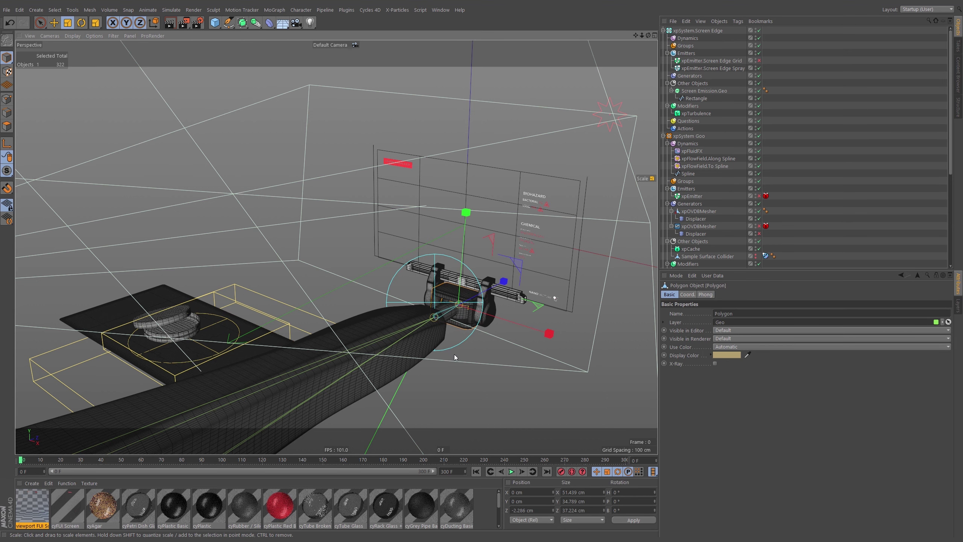
pyautogui.click(469, 285)
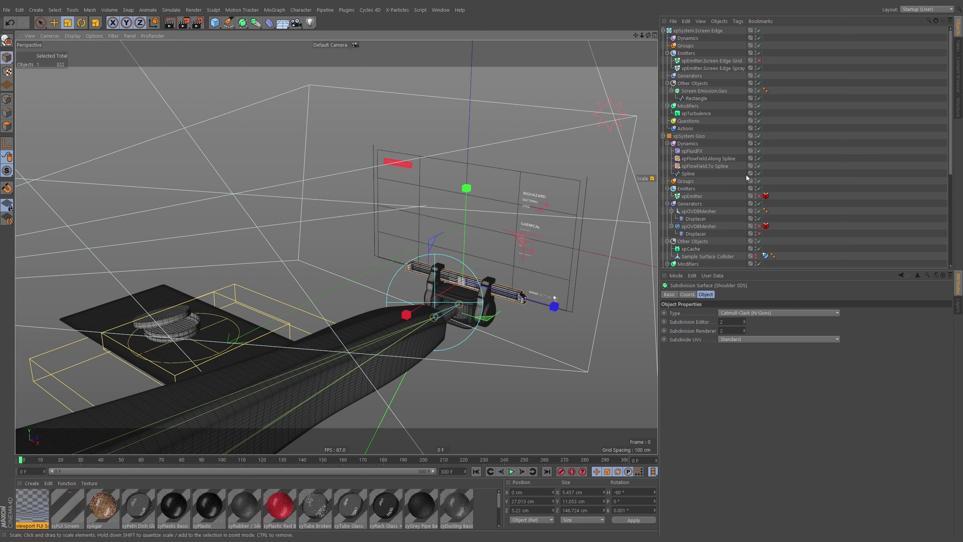
pyautogui.click(720, 21)
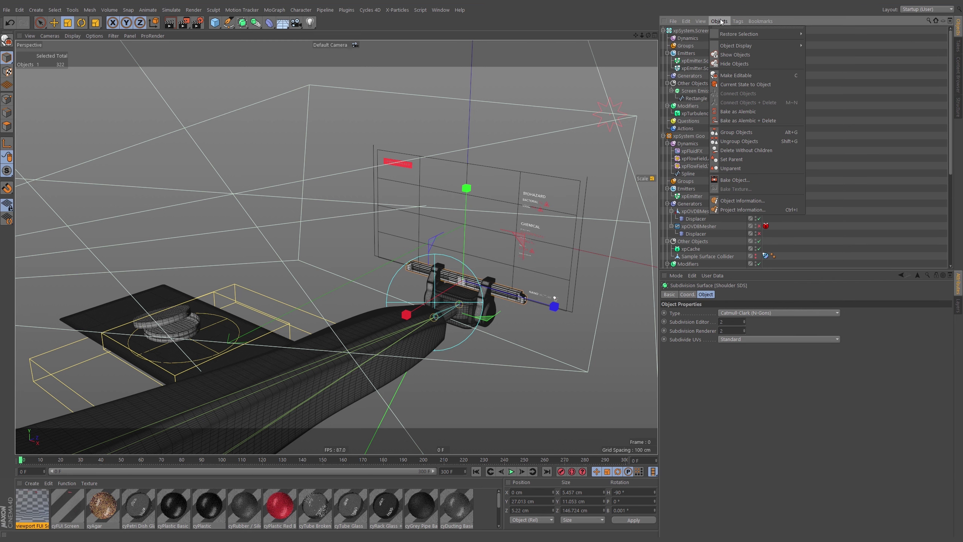
pyautogui.moveTo(705, 23)
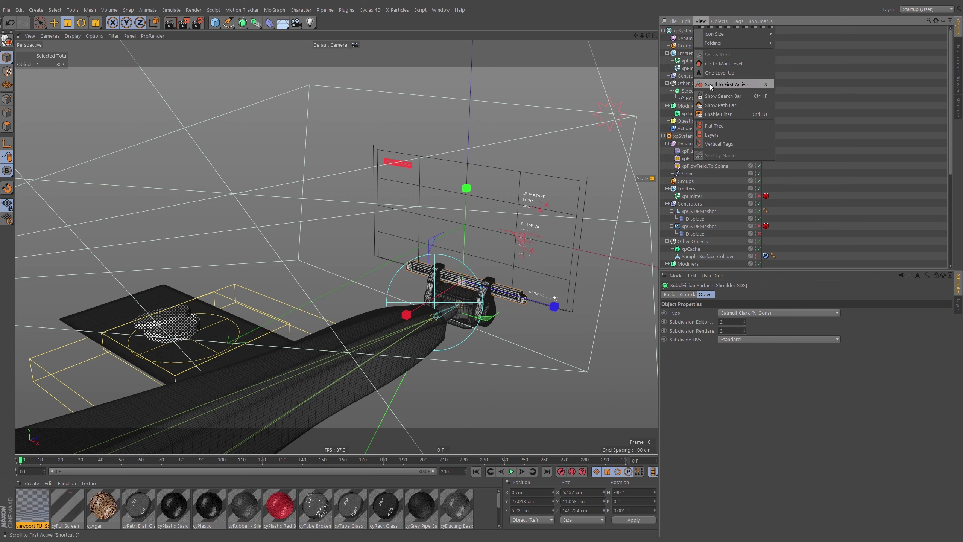
pyautogui.click(740, 83)
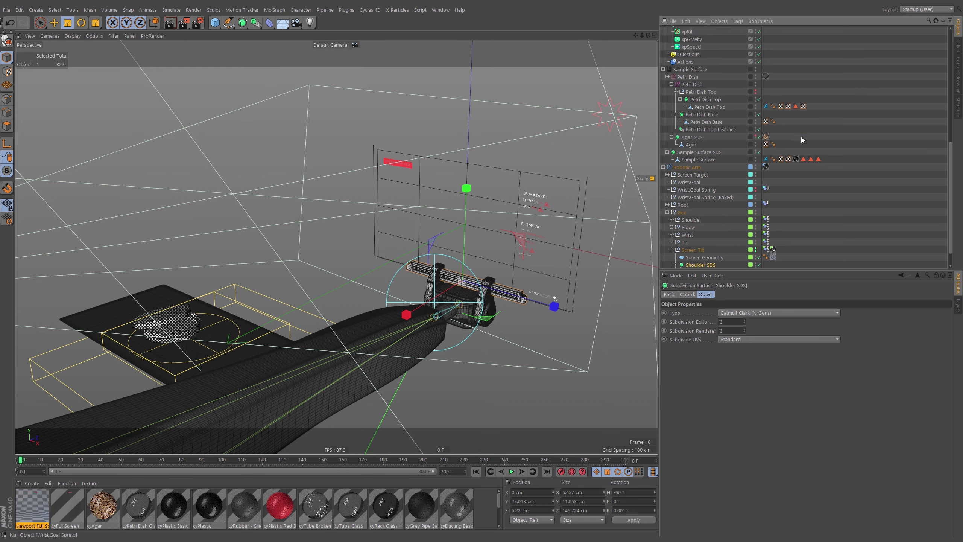
# Step: Collapse all expanded top-level hierarchies and reveal only the selected Shoulder SDS in the object list
pyautogui.scroll(10, 800, 137)
pyautogui.moveTo(823, 103); pyautogui.dragTo(822, 114, button='middle')
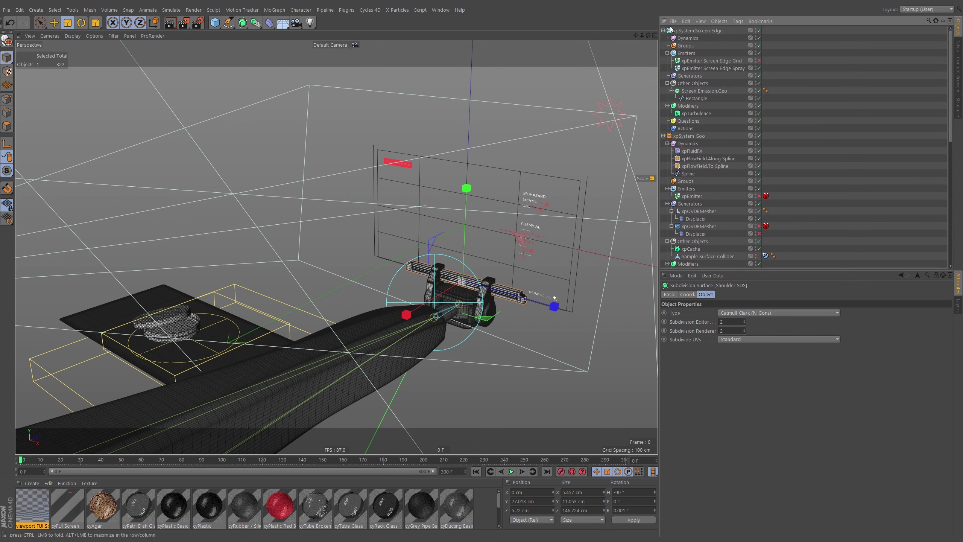
pyautogui.click(663, 31)
pyautogui.click(663, 39)
pyautogui.click(663, 46)
pyautogui.click(663, 53)
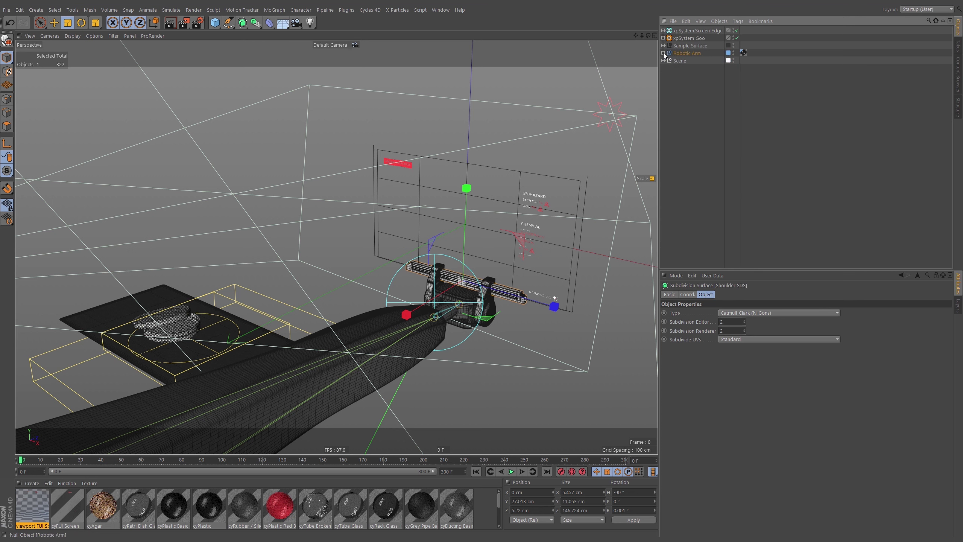
pyautogui.press('s')
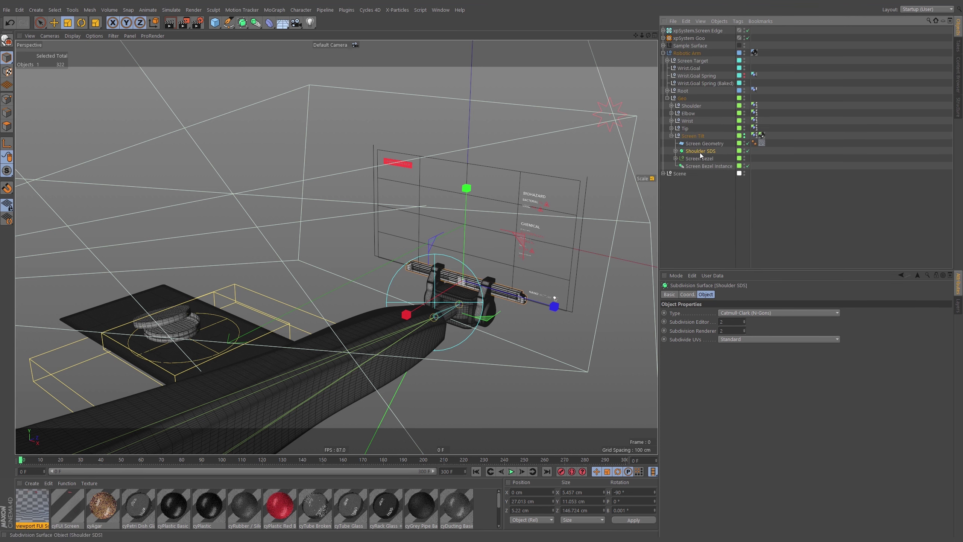
# Step: Open the basic properties of the Screen Tilt null's Constraint tag
pyautogui.click(693, 136)
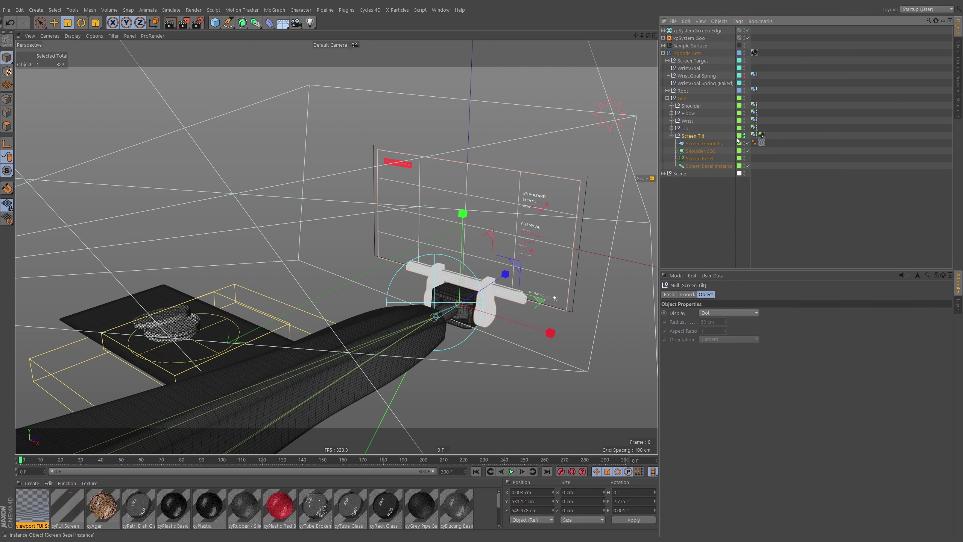
pyautogui.click(757, 136)
pyautogui.click(689, 340)
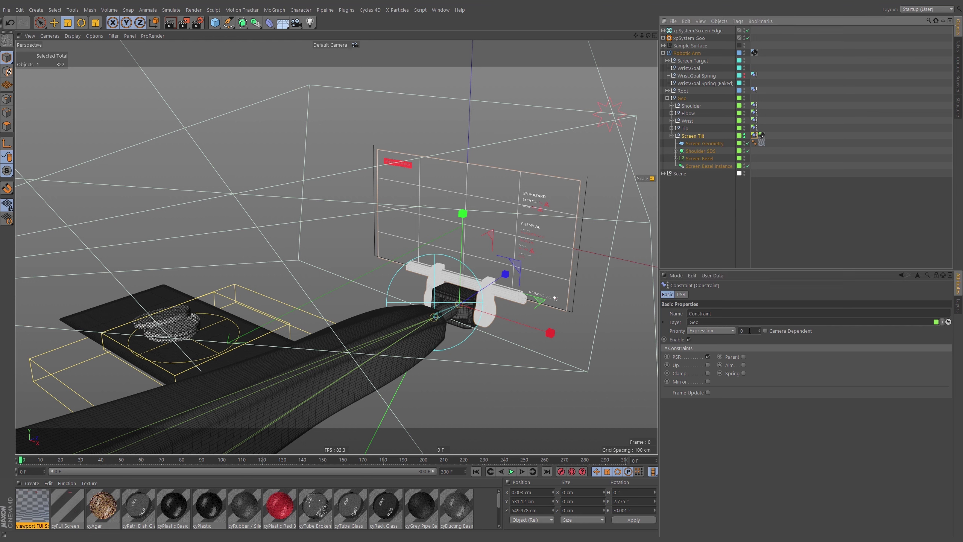
# Step: Play the animation to check how the screen moves relative to the edge particles, and return to frame 0
pyautogui.click(512, 471)
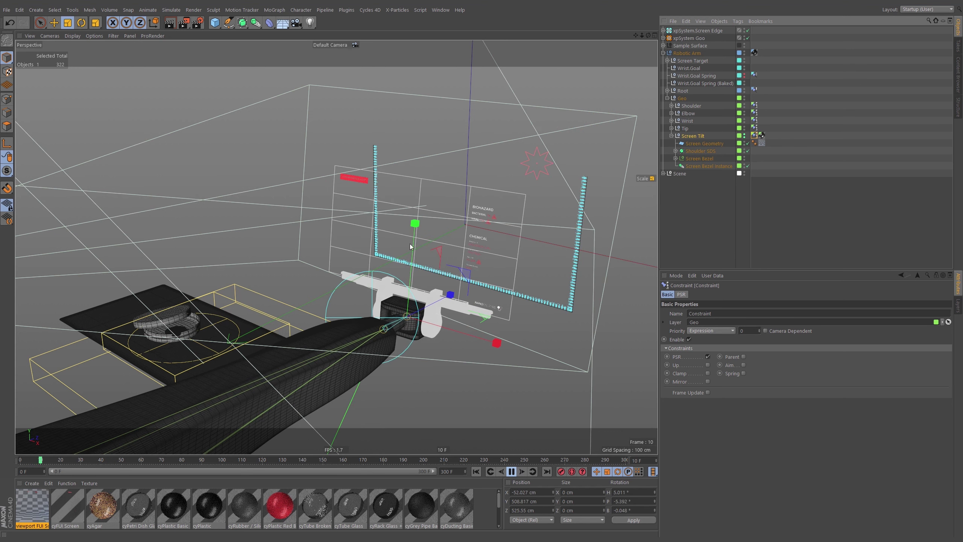
pyautogui.click(513, 471)
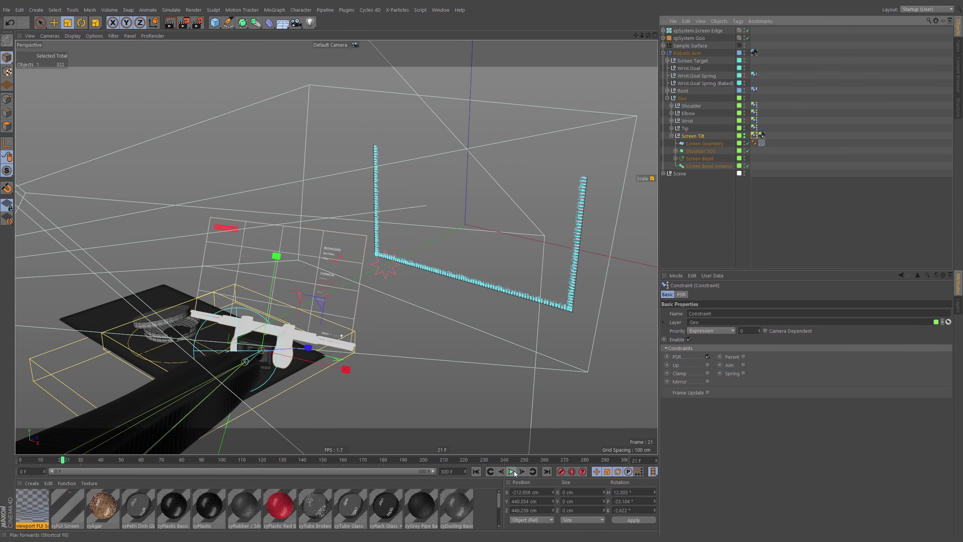
pyautogui.click(480, 472)
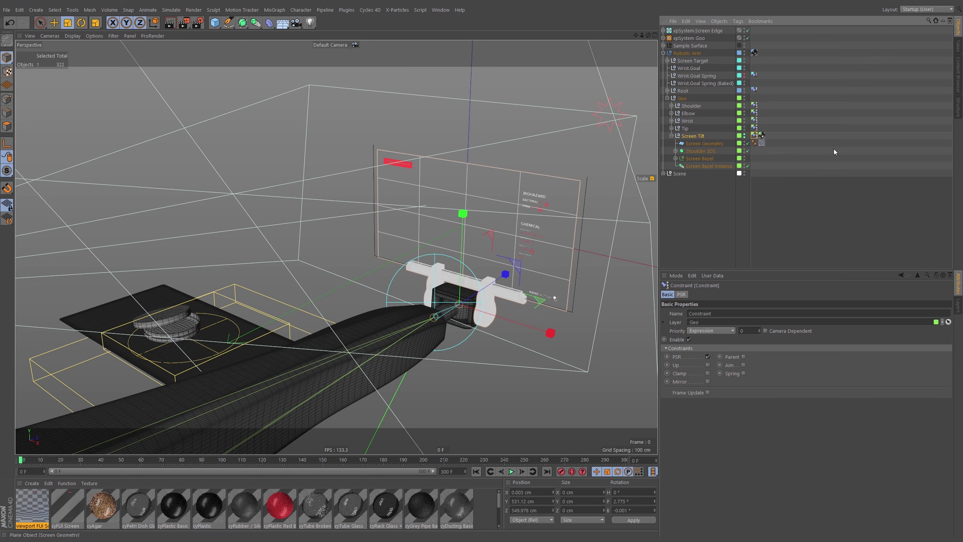
pyautogui.click(833, 149)
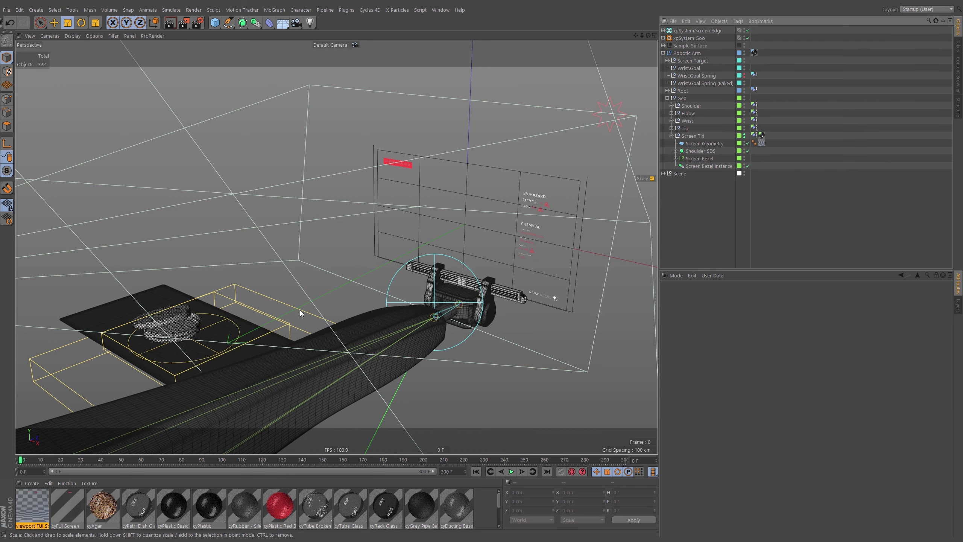
# Step: Disable xpSystem.Screen Edge while keeping xpSystem Goo enabled, and scrub the animation to frame 55
pyautogui.click(748, 38)
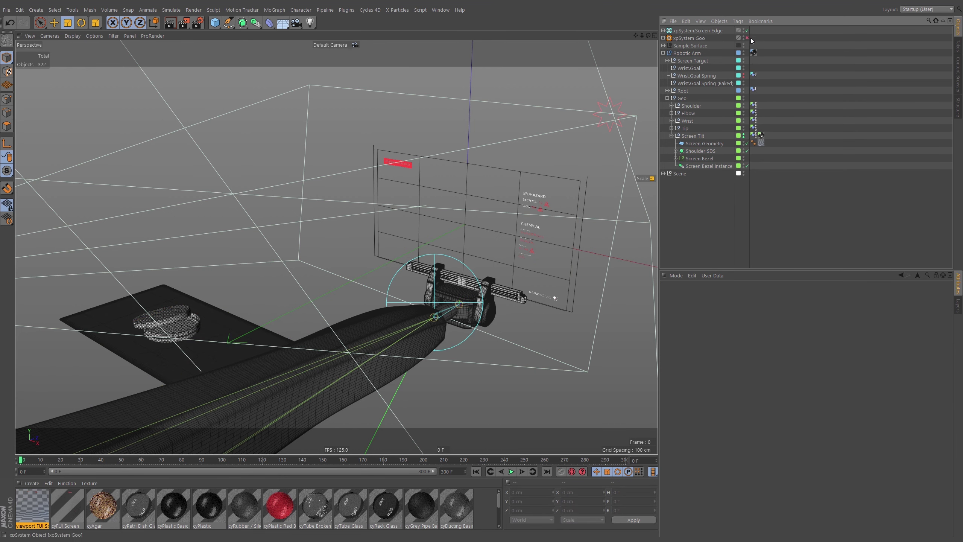
pyautogui.click(747, 38)
pyautogui.click(748, 30)
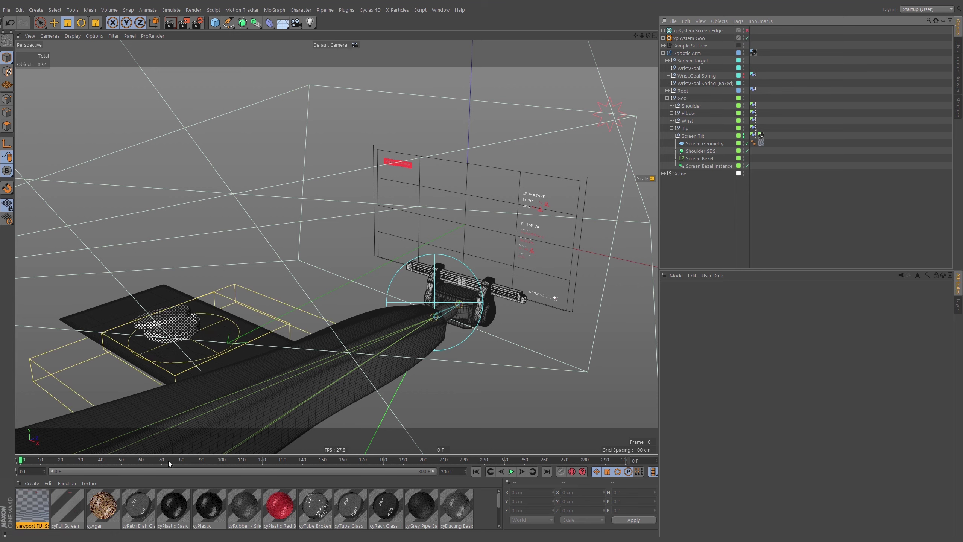
pyautogui.moveTo(167, 461); pyautogui.dragTo(127, 482)
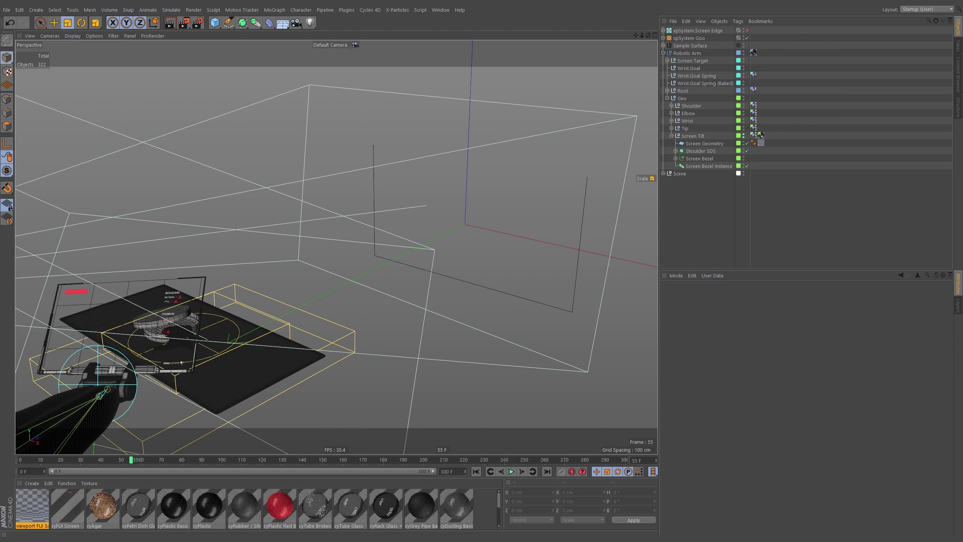
# Step: Reveal the emitters inside xpSystem.Screen Edge and open the emission settings of the grid and spray emitters together
pyautogui.click(664, 30)
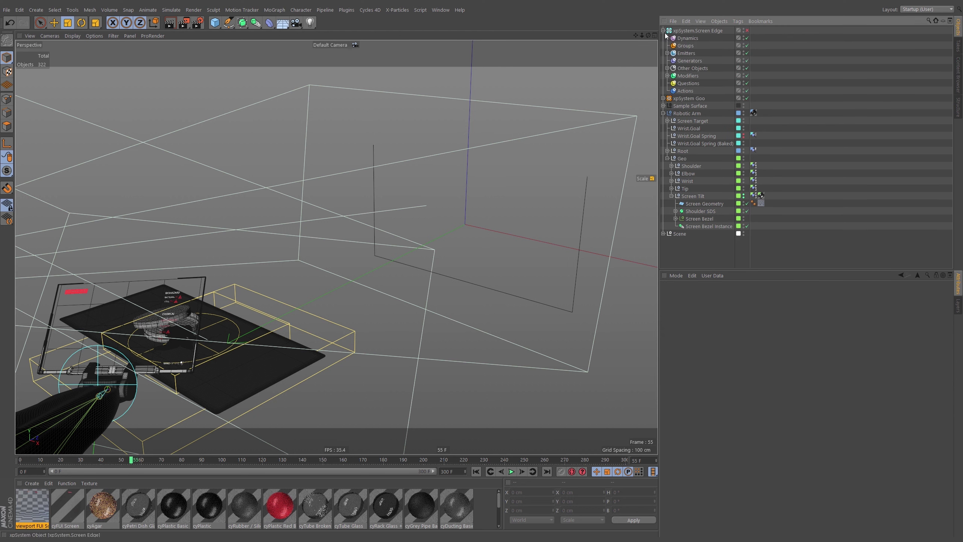
pyautogui.click(668, 53)
pyautogui.click(704, 61)
pyautogui.keyDown('shift'); pyautogui.click(709, 68); pyautogui.keyUp('shift')
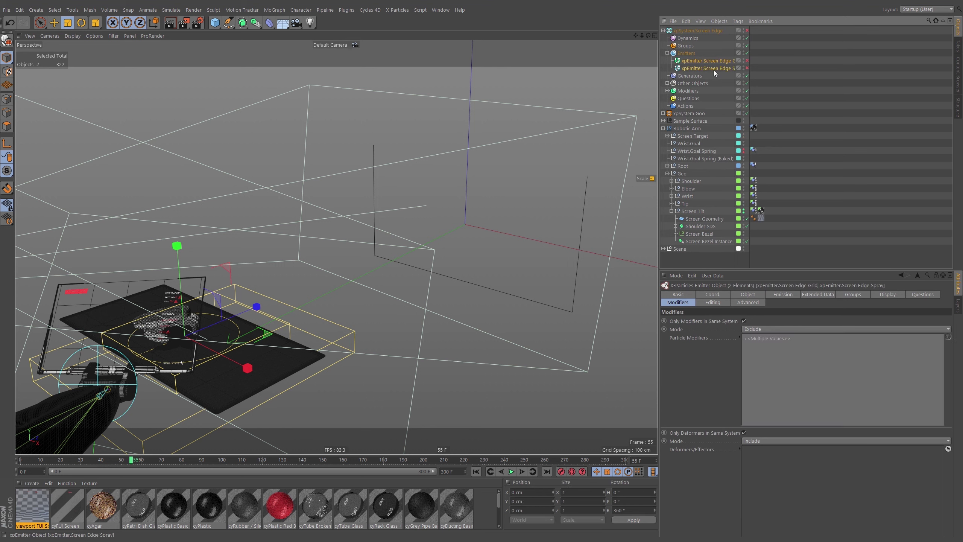
pyautogui.click(782, 295)
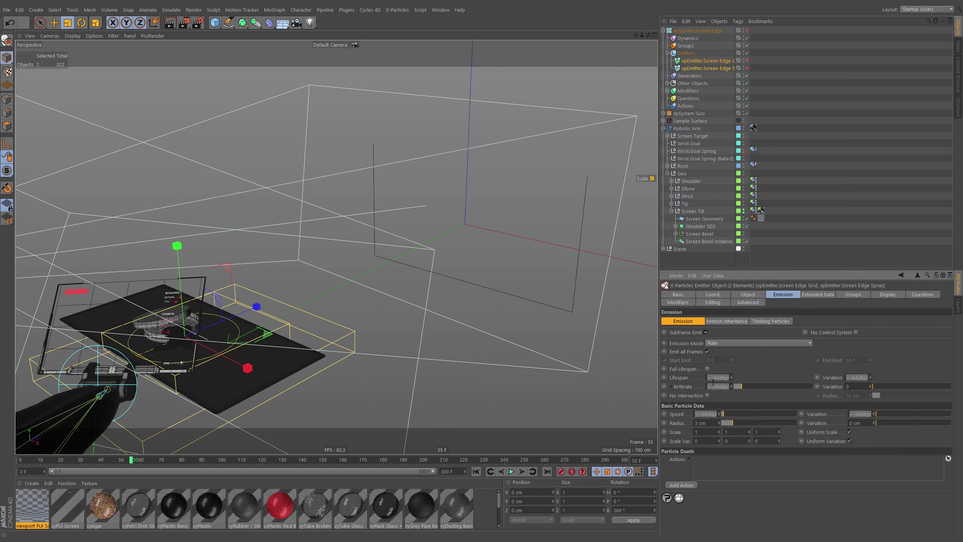
# Step: Turn off Emit all Frames for both Screen Edge emitters and limit their emission to frames 60 through 300
pyautogui.click(751, 55)
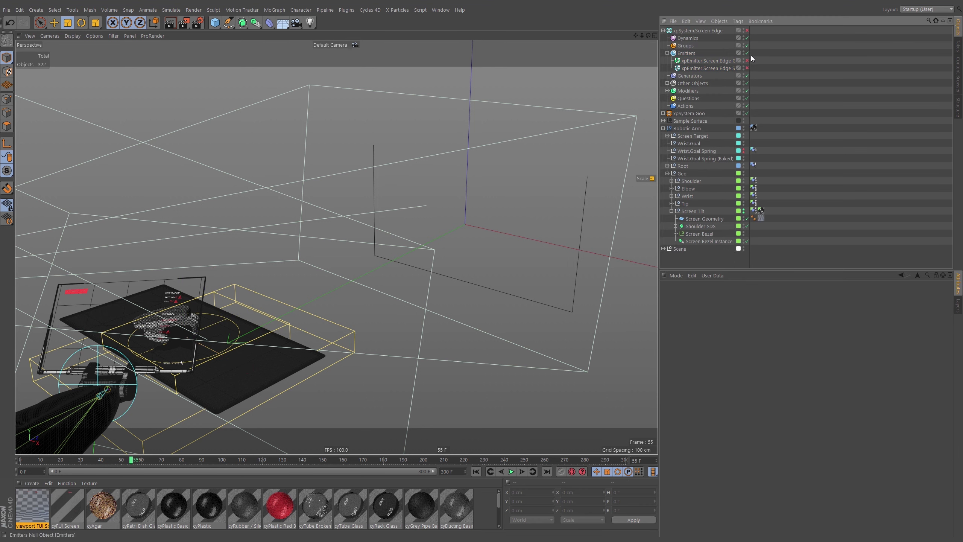
pyautogui.moveTo(735, 56); pyautogui.dragTo(747, 56)
pyautogui.click(734, 63)
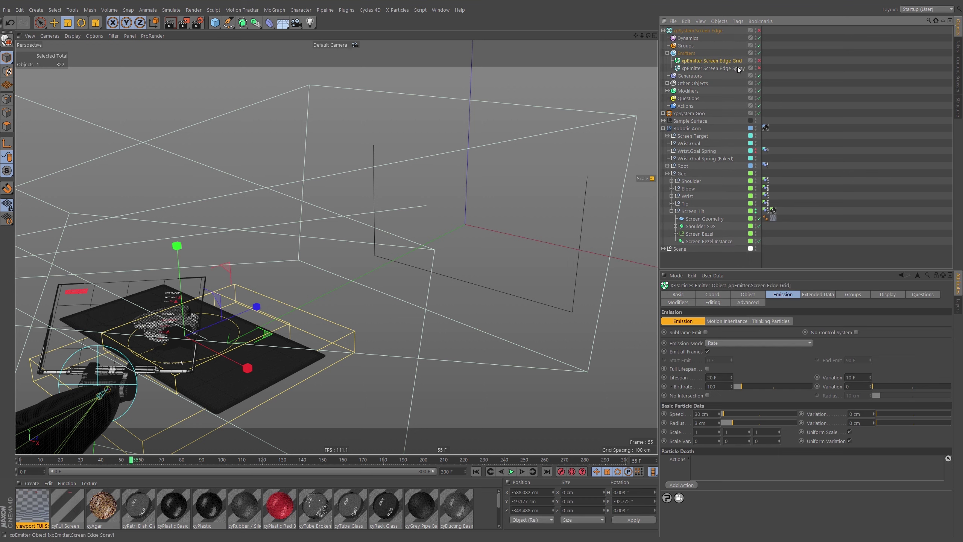
pyautogui.keyDown('ctrl'); pyautogui.click(738, 69); pyautogui.keyUp('ctrl')
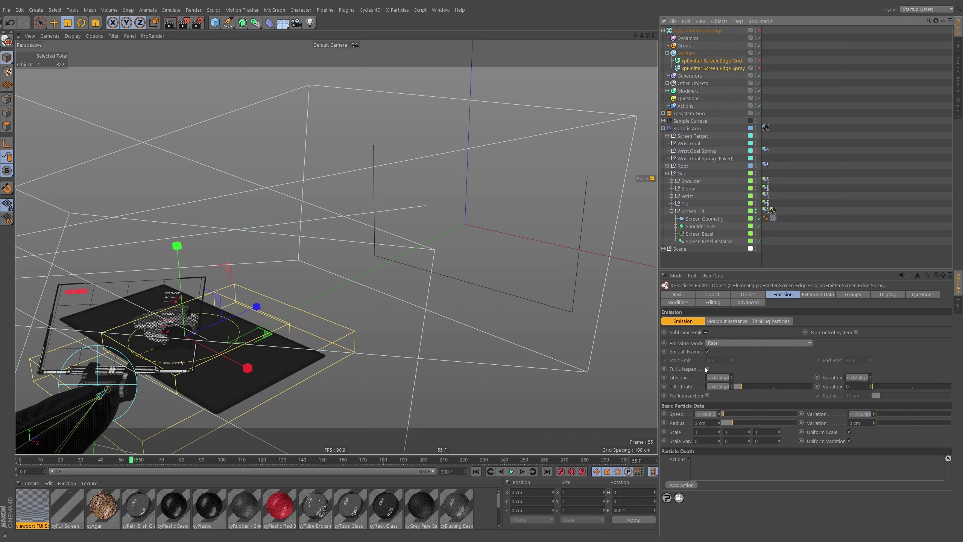
pyautogui.click(687, 353)
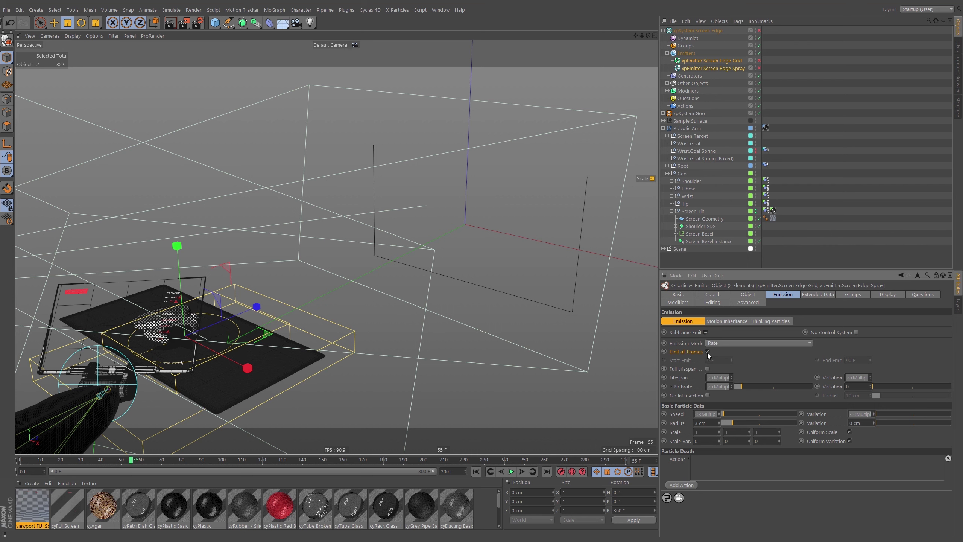
pyautogui.click(707, 352)
pyautogui.moveTo(130, 461)
pyautogui.mouseDown()
pyautogui.moveTo(63, 469)
pyautogui.moveTo(142, 467)
pyautogui.moveTo(135, 463)
pyautogui.mouseUp()
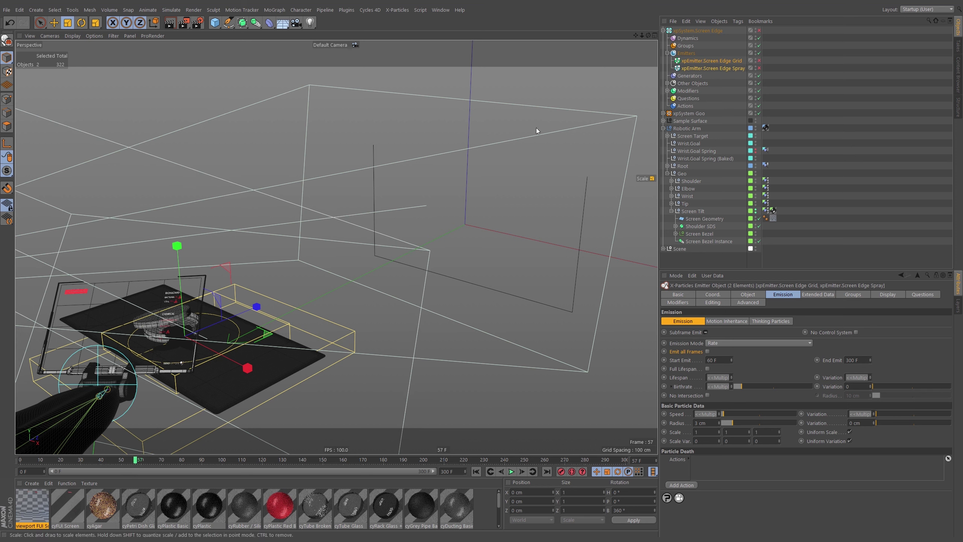
# Step: Return to frame 0 and nest xpSystem.Screen Edge under the Screen Tilt null, directly below Screen Geometry
pyautogui.click(701, 30)
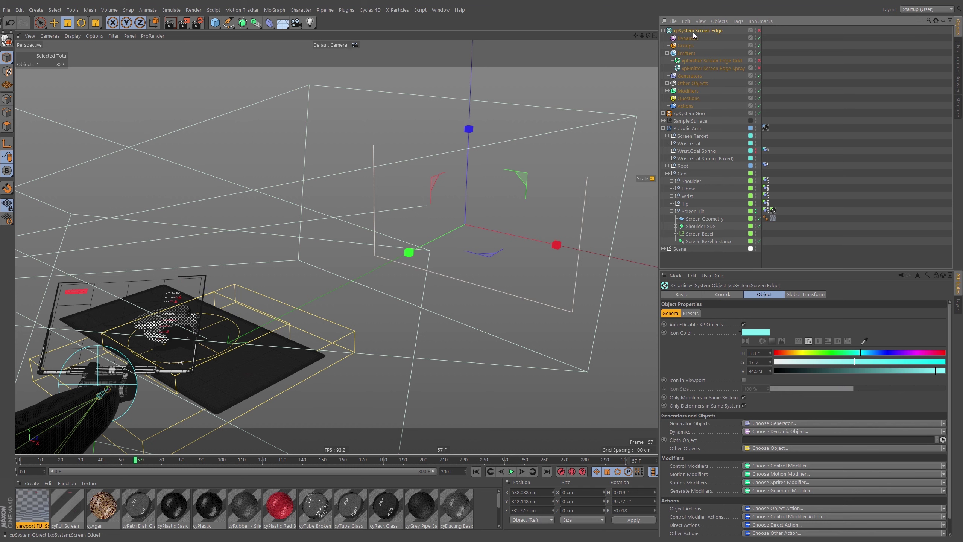
pyautogui.click(799, 48)
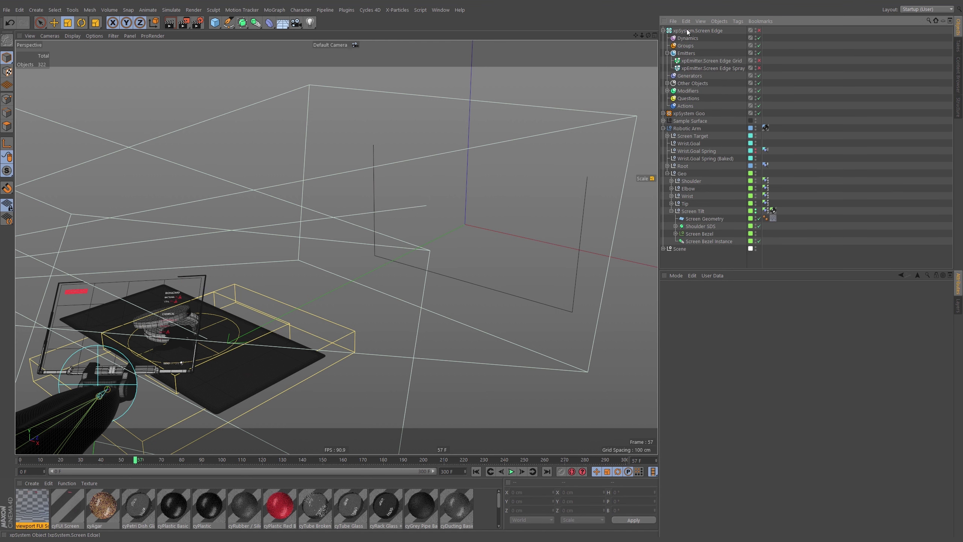
pyautogui.click(476, 471)
pyautogui.click(698, 31)
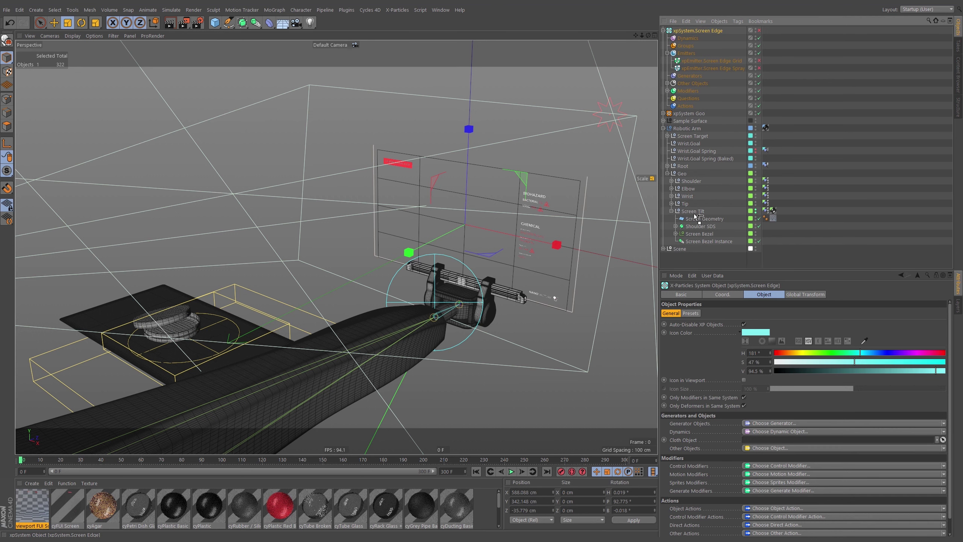
pyautogui.moveTo(695, 216); pyautogui.dragTo(696, 215)
pyautogui.click(675, 136)
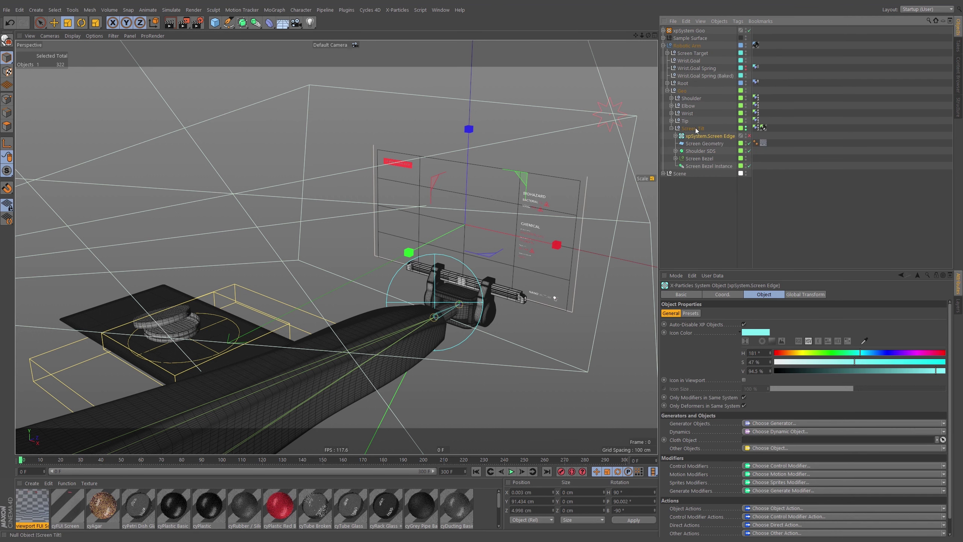
pyautogui.moveTo(708, 146); pyautogui.dragTo(709, 147)
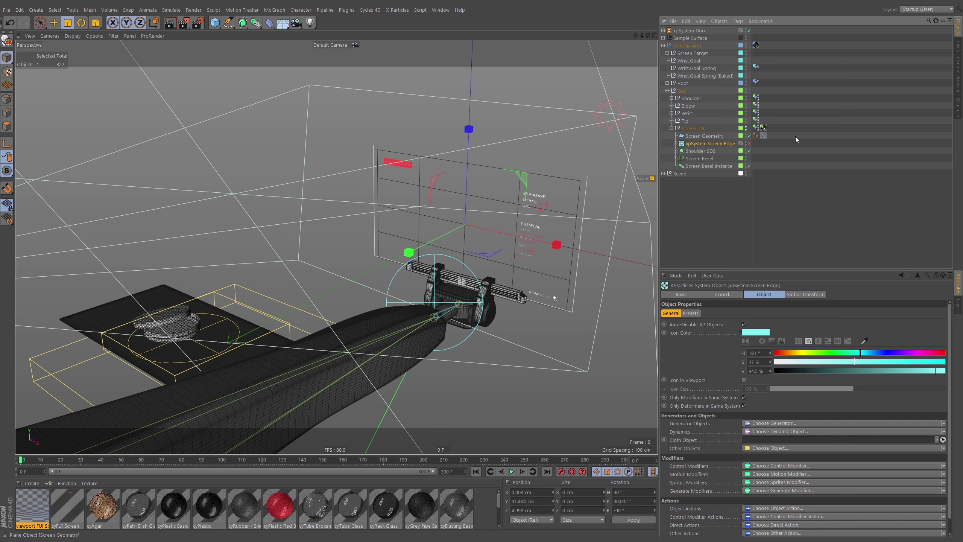
# Step: Enable xpSystem.Screen Edge and its grid emitter, play the animation to frame 94, and inspect the edge particles up close
pyautogui.click(749, 206)
pyautogui.click(676, 143)
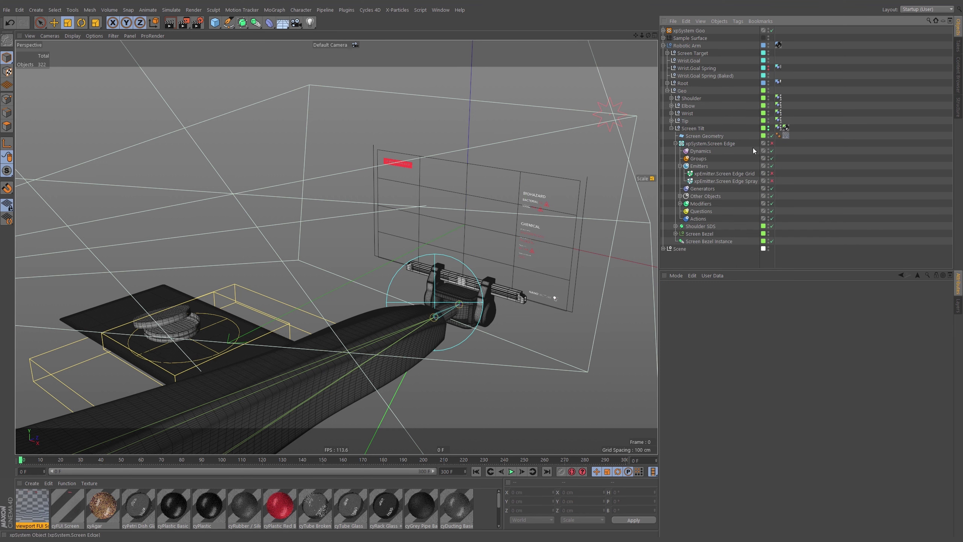
pyautogui.click(772, 144)
pyautogui.click(512, 471)
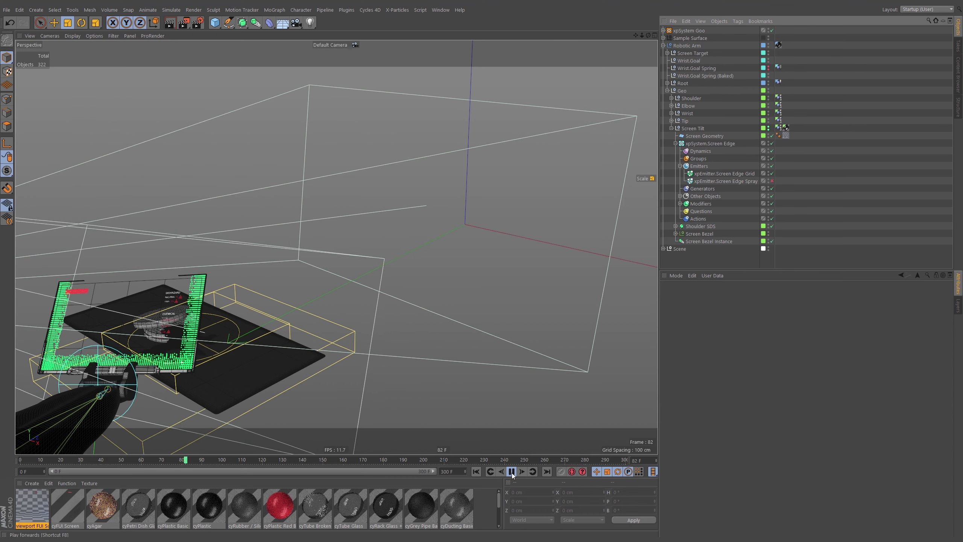
pyautogui.click(511, 472)
pyautogui.keyDown('alt'); pyautogui.moveTo(523, 355); pyautogui.dragTo(308, 360); pyautogui.keyUp('alt')
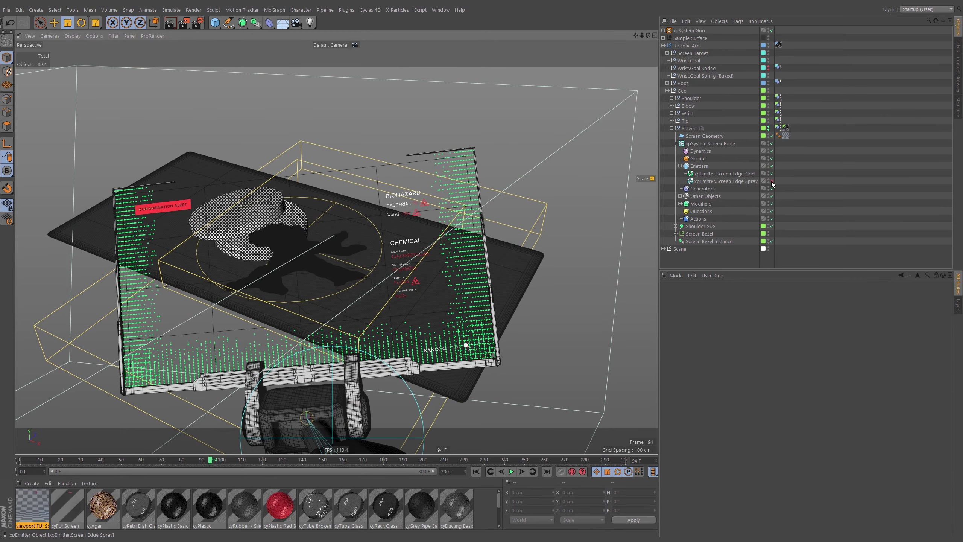
pyautogui.moveTo(315, 368)
pyautogui.keyDown('alt'); pyautogui.mouseDown()
pyautogui.moveTo(456, 324)
pyautogui.moveTo(303, 361)
pyautogui.mouseUp(); pyautogui.keyUp('alt')
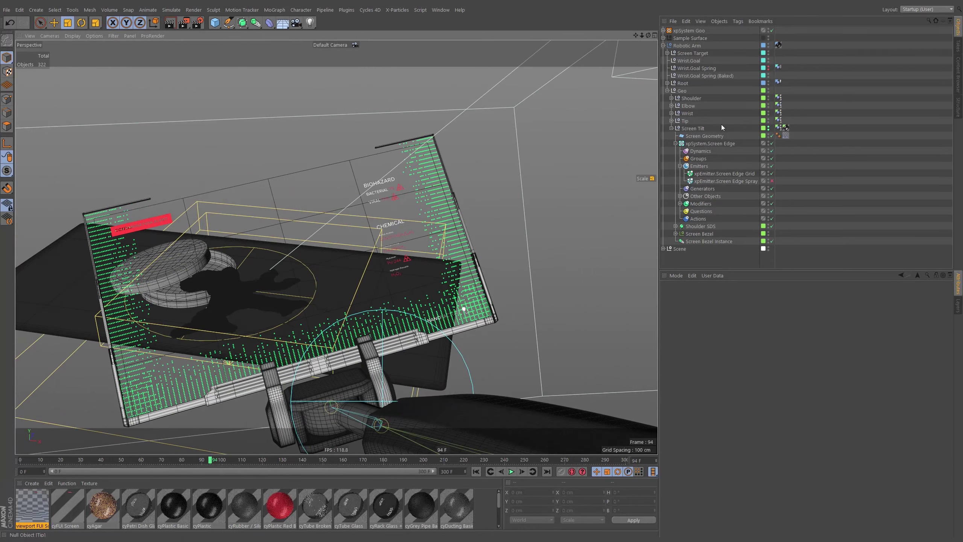
# Step: Enable the Screen Edge spray emitter and add an X-Particles cache object to the system's Other Objects folder
pyautogui.click(735, 182)
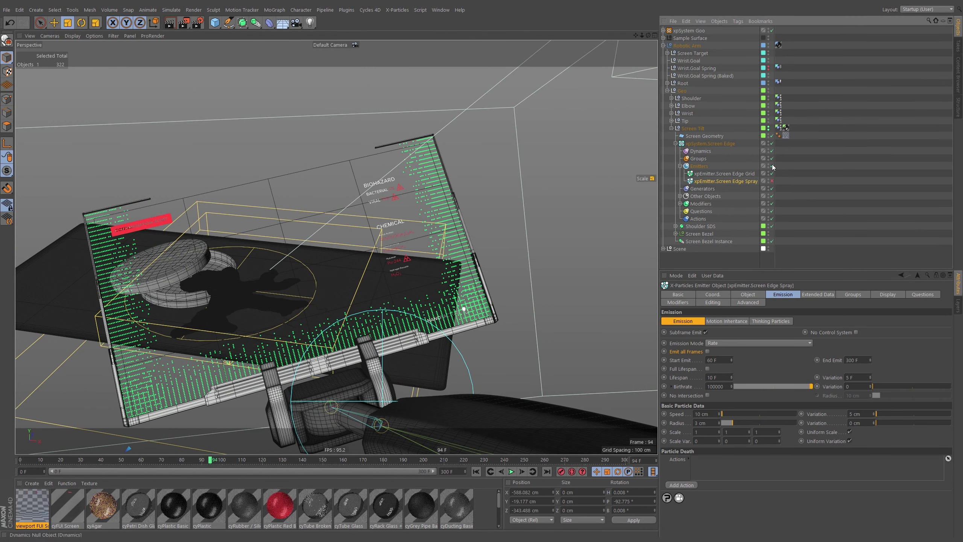
pyautogui.click(773, 181)
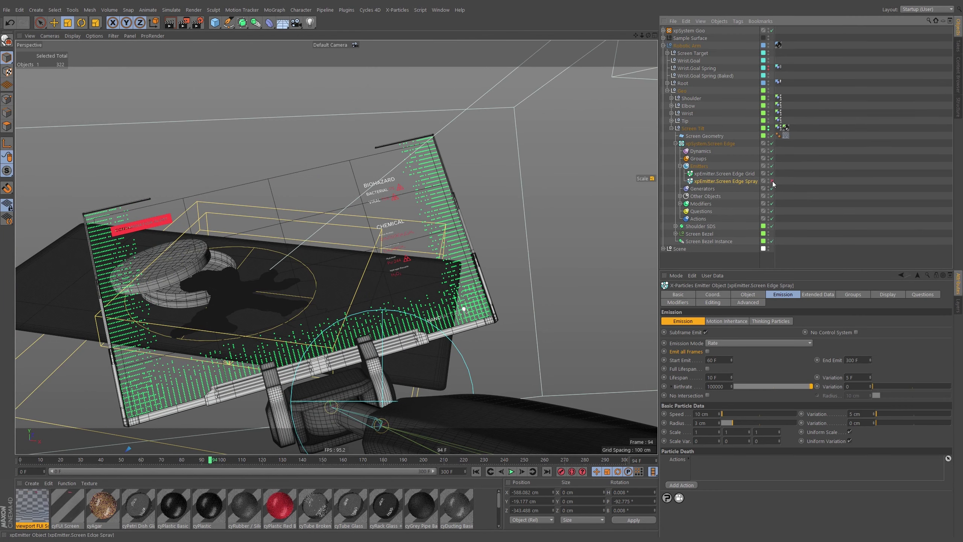
pyautogui.click(681, 196)
pyautogui.click(705, 196)
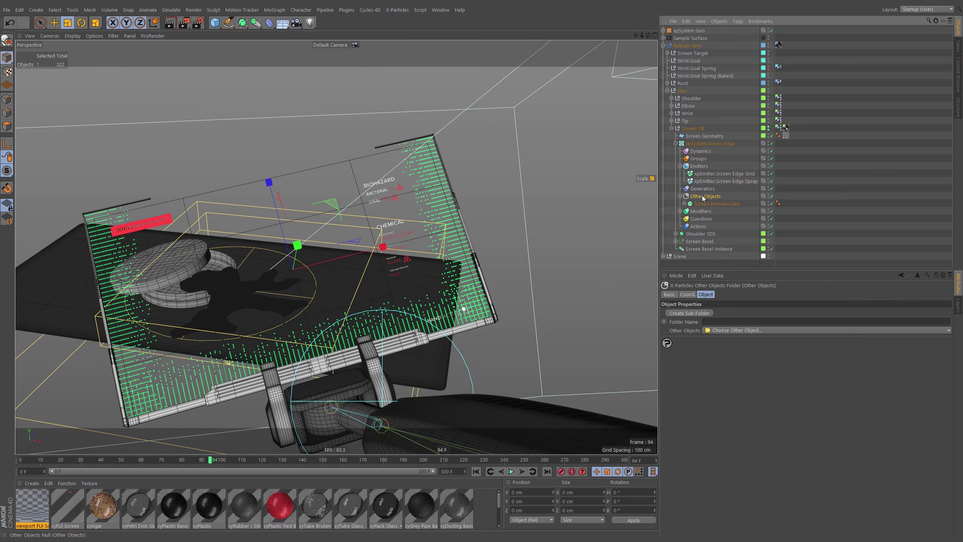
pyautogui.click(730, 330)
pyautogui.click(726, 348)
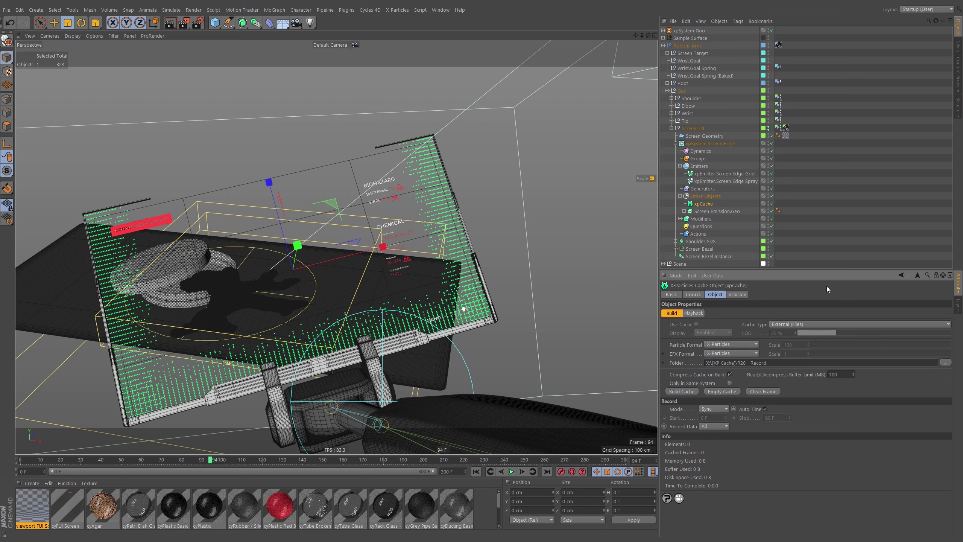
# Step: Rename the new cache object xpCache_Screen_Edge and select the Screen Edge grid emitter
pyautogui.doubleClick(712, 204)
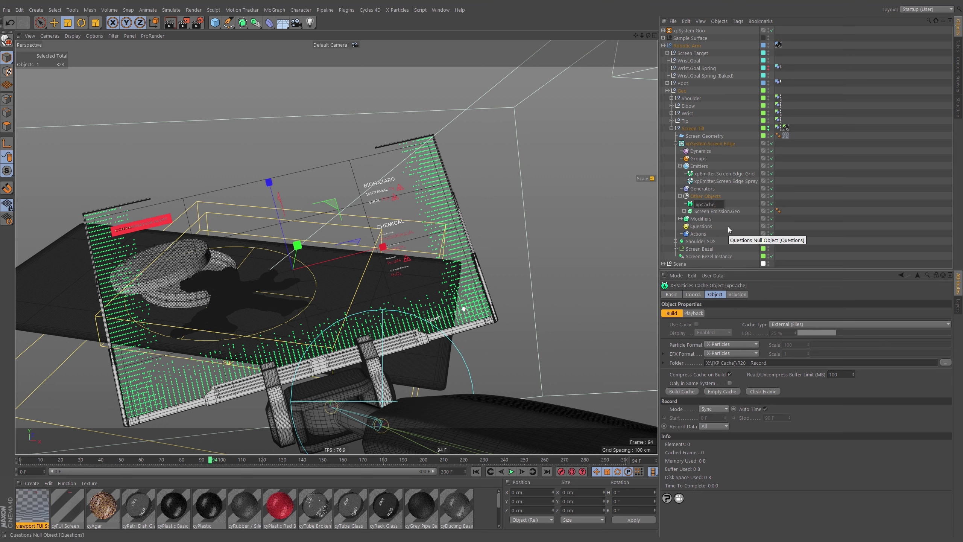
pyautogui.write('_Sc')
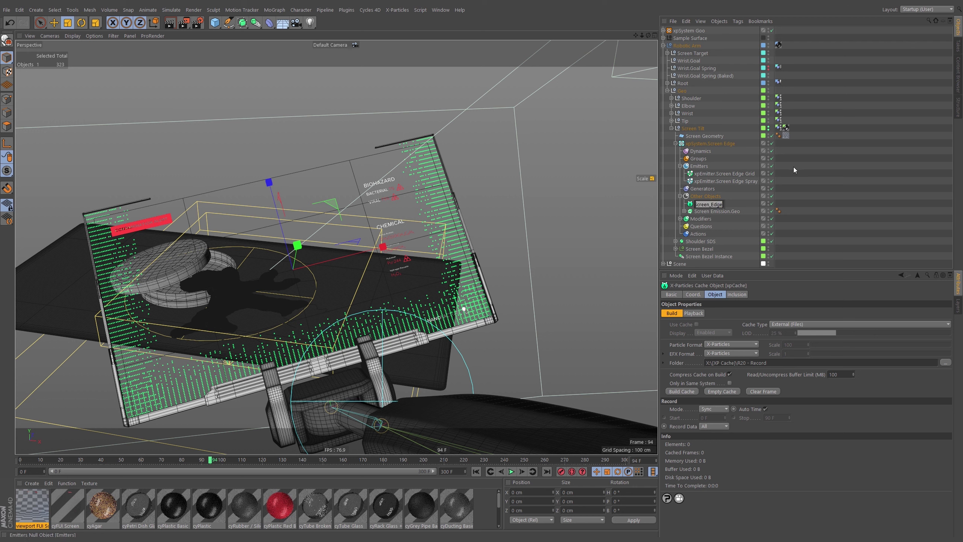
pyautogui.press('Return')
pyautogui.click(743, 181)
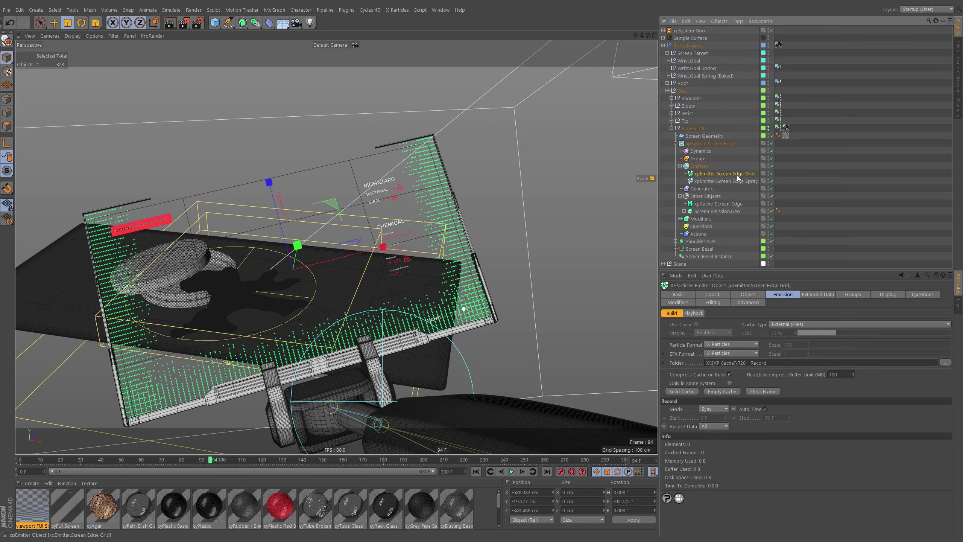
# Step: Set xpCache_Screen_Edge's inclusion mode to Include and add the Screen Edge Grid and Screen Edge Spray emitters to its objects
pyautogui.click(719, 205)
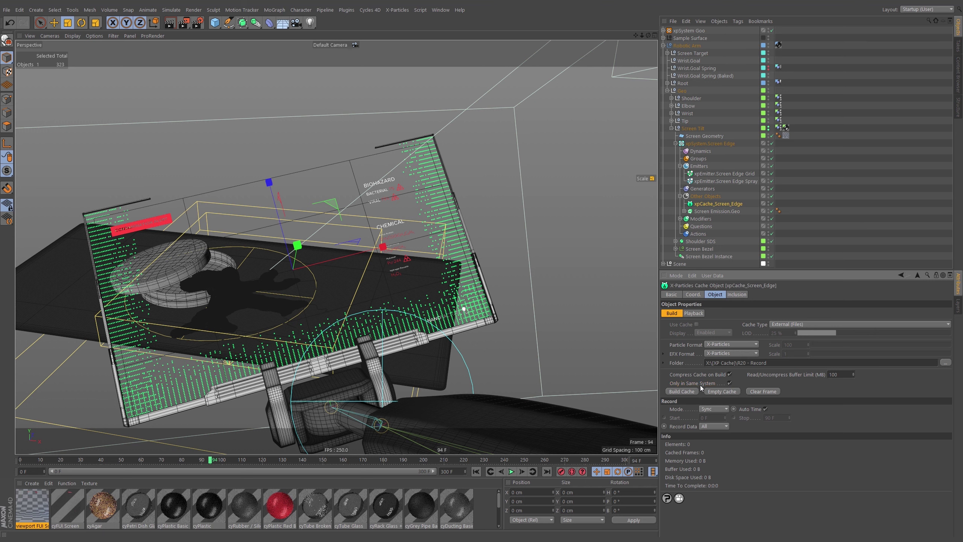
pyautogui.click(737, 295)
pyautogui.click(715, 370)
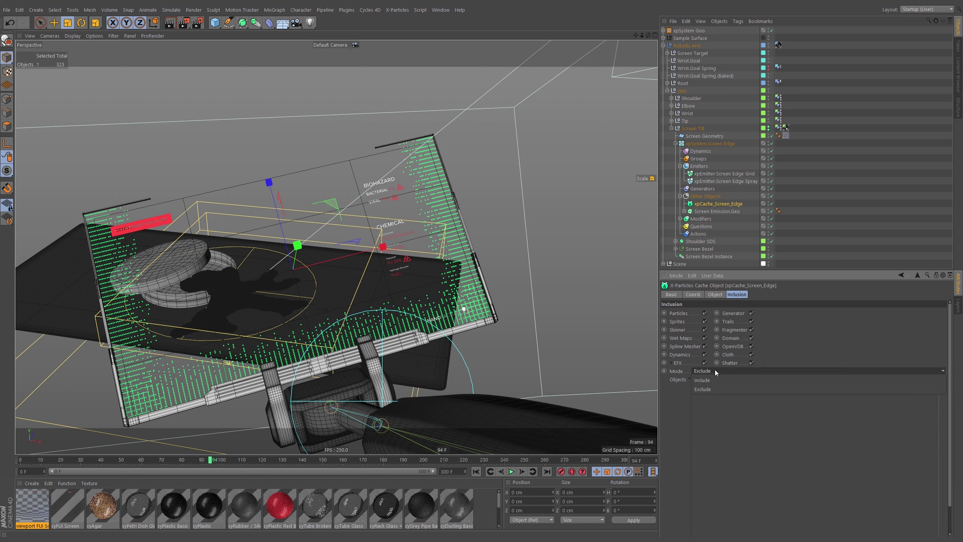
pyautogui.click(706, 389)
pyautogui.moveTo(724, 174); pyautogui.dragTo(720, 380)
pyautogui.moveTo(733, 181); pyautogui.dragTo(723, 389)
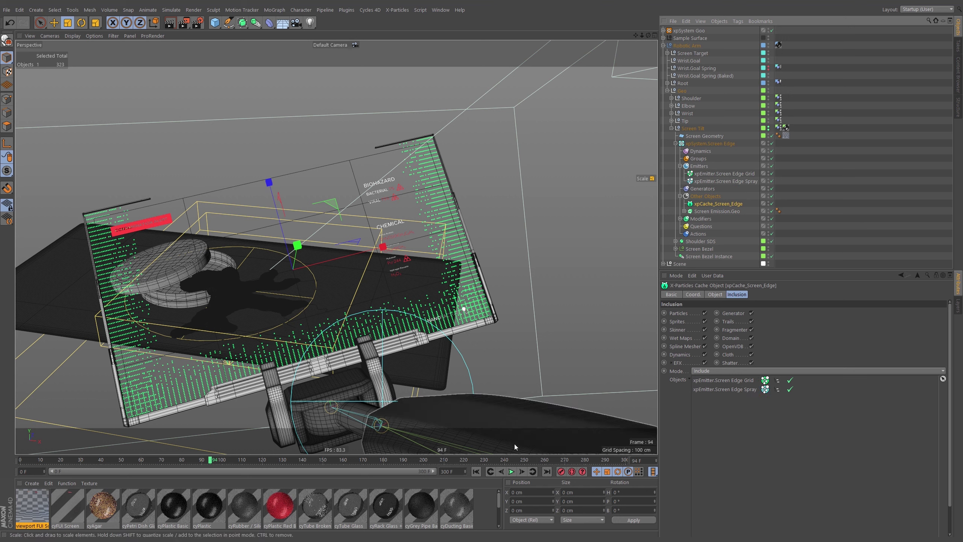
# Step: Rewind the timeline to frame 0 and build the xpCache_Screen_Edge cache
pyautogui.click(716, 295)
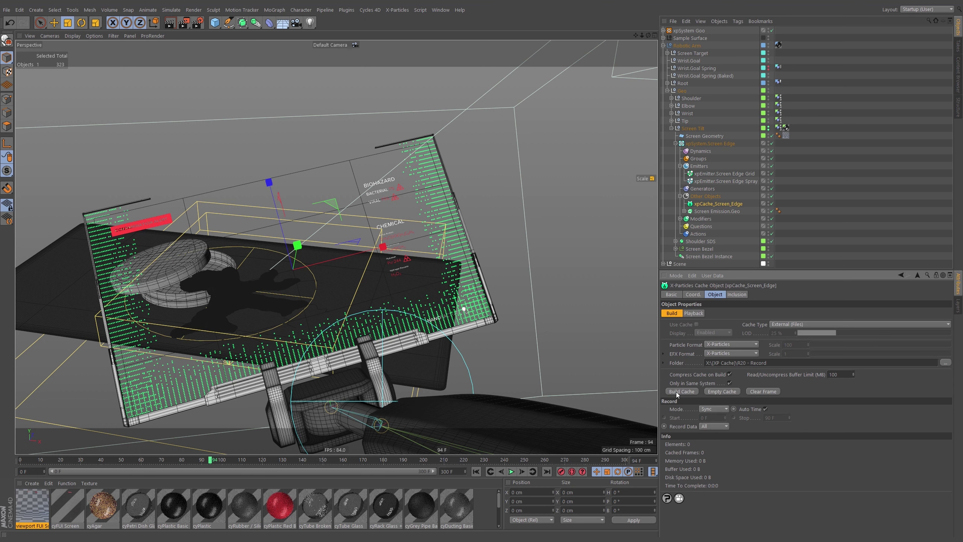
pyautogui.click(476, 471)
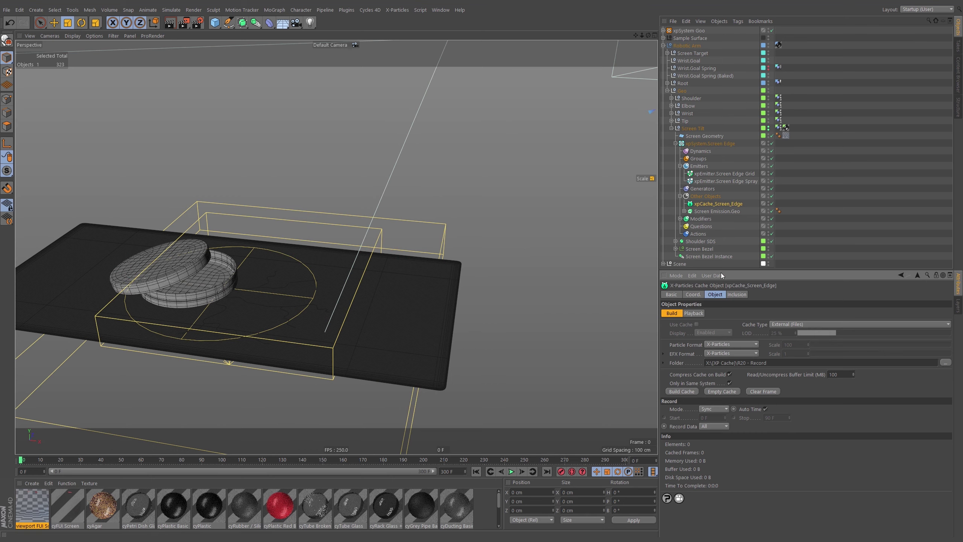
pyautogui.click(679, 392)
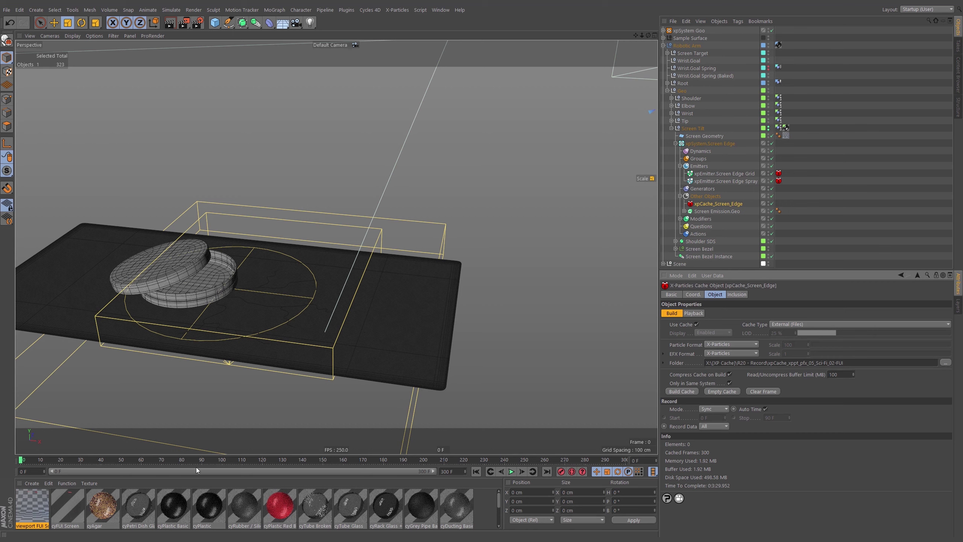
# Step: Play back the cached edge particles and examine the Display settings of the Screen Edge Grid and Screen Edge Spray emitters
pyautogui.moveTo(28, 461); pyautogui.dragTo(103, 482)
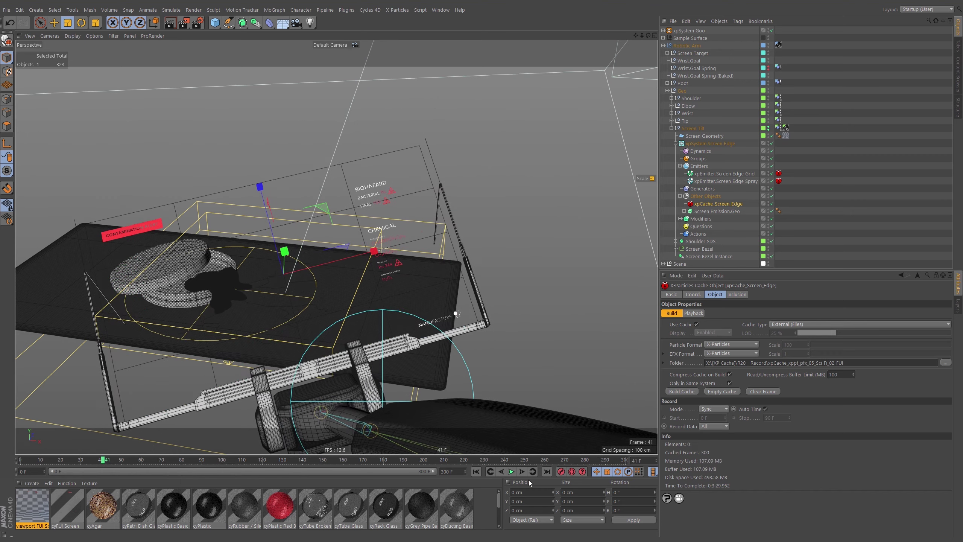
pyautogui.click(513, 472)
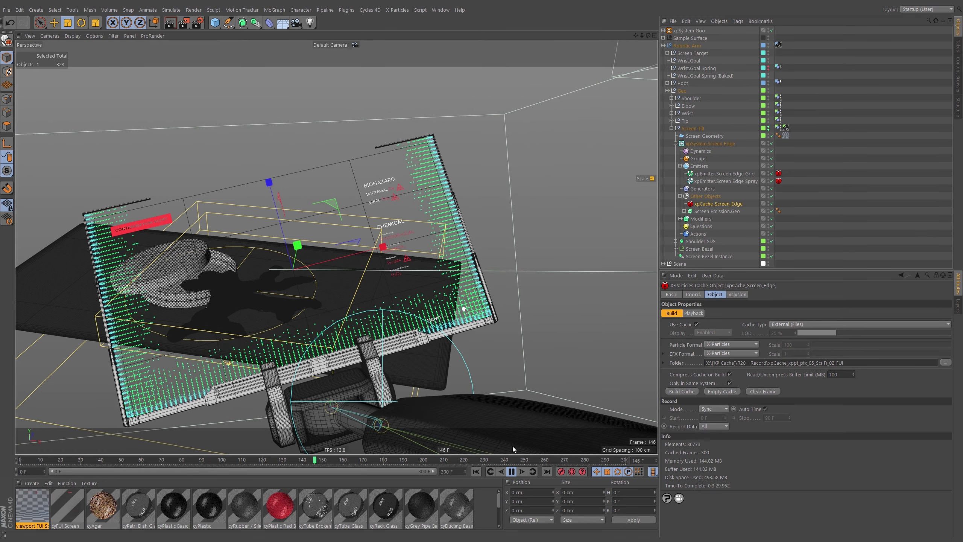
pyautogui.click(724, 174)
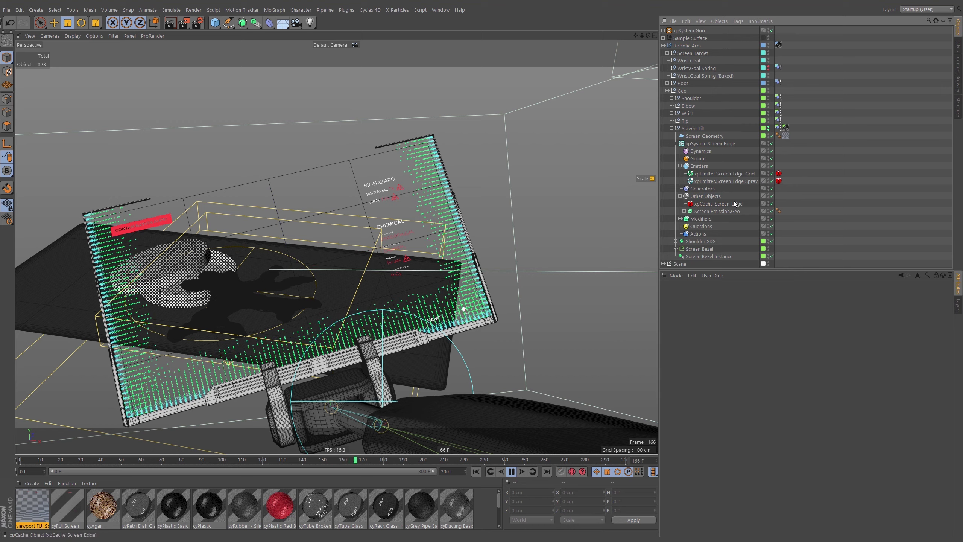
pyautogui.keyDown('ctrl'); pyautogui.click(736, 180); pyautogui.keyUp('ctrl')
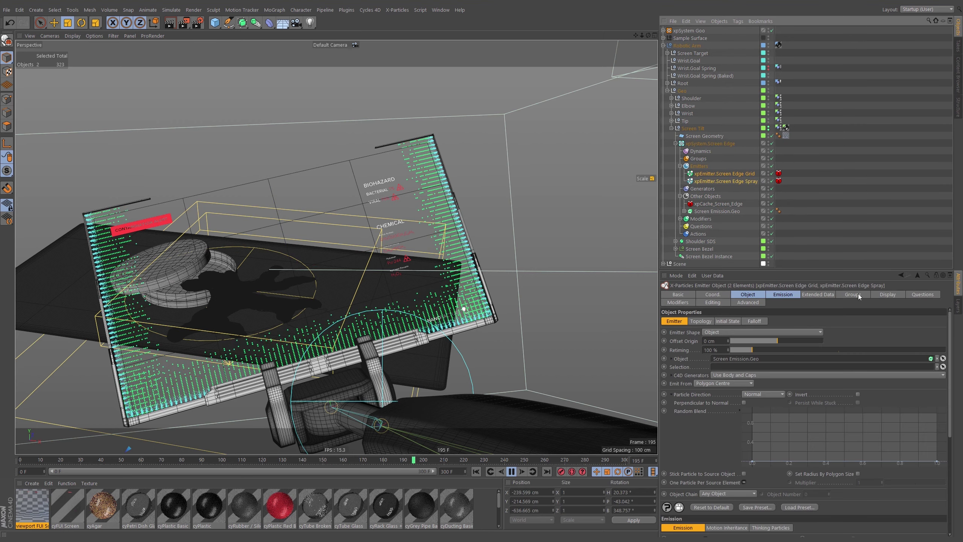
pyautogui.click(874, 295)
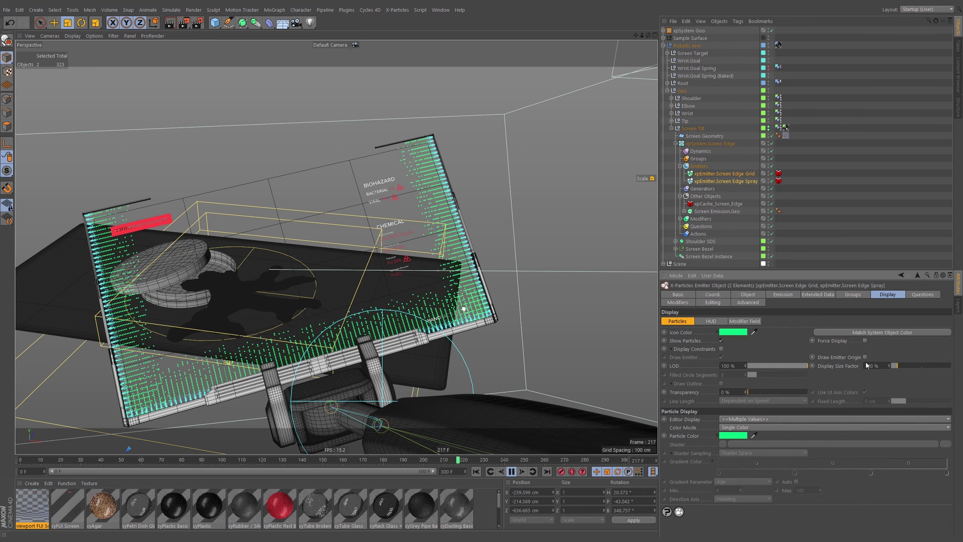
pyautogui.click(798, 167)
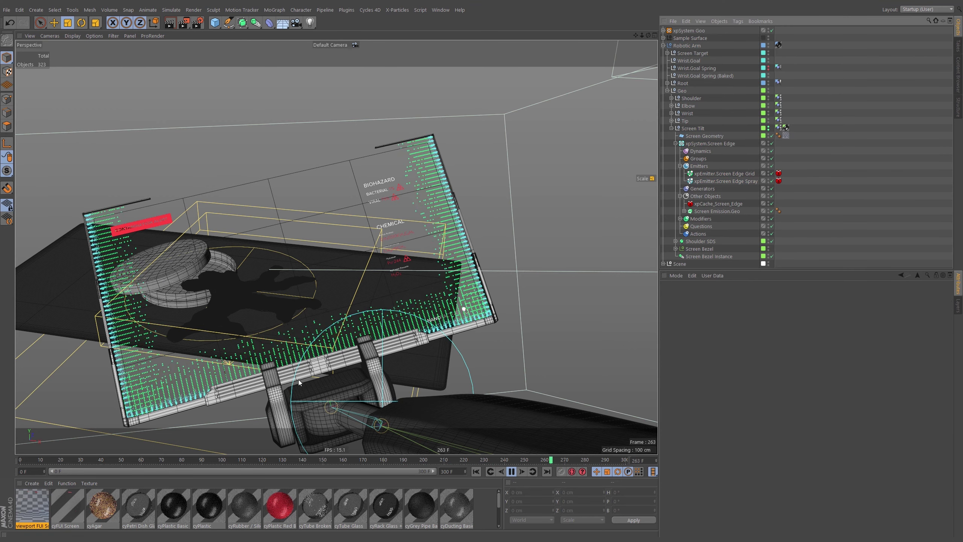
# Step: Disable the Screen Edge Spray emitter during playback to compare the particles, and enable it again
pyautogui.click(745, 174)
pyautogui.click(772, 181)
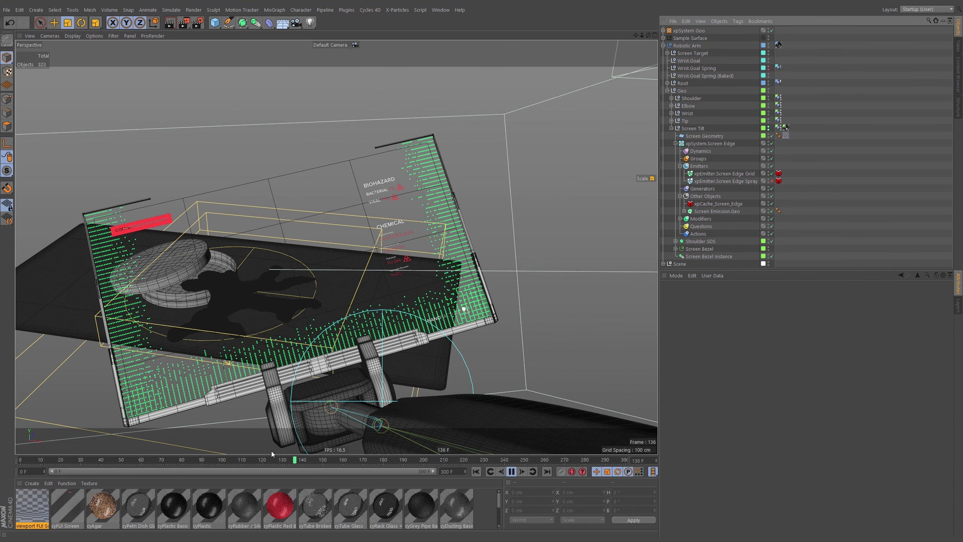
pyautogui.click(771, 180)
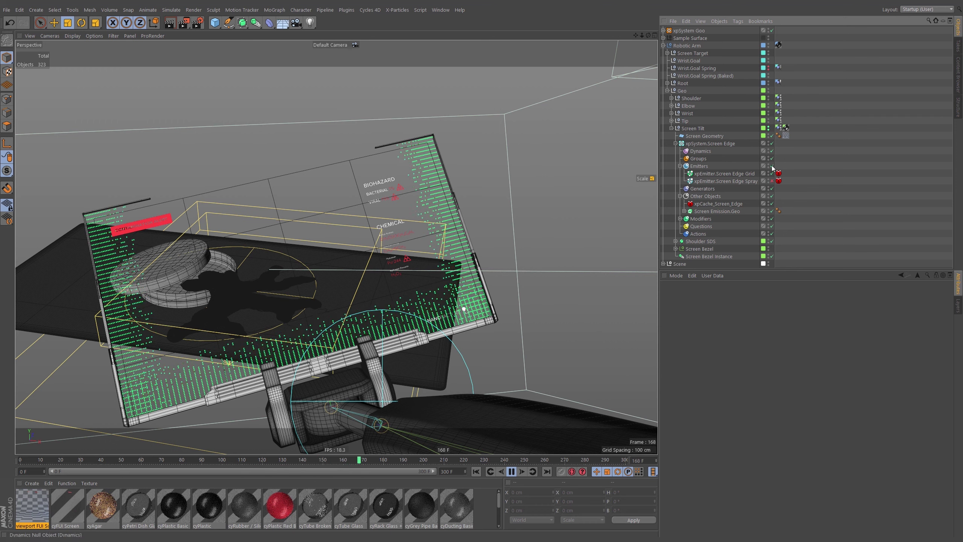
# Step: Stop playback, scrub to frame 150 and switch the viewport to Gouraud shading
pyautogui.click(511, 471)
pyautogui.moveTo(384, 459); pyautogui.dragTo(235, 461)
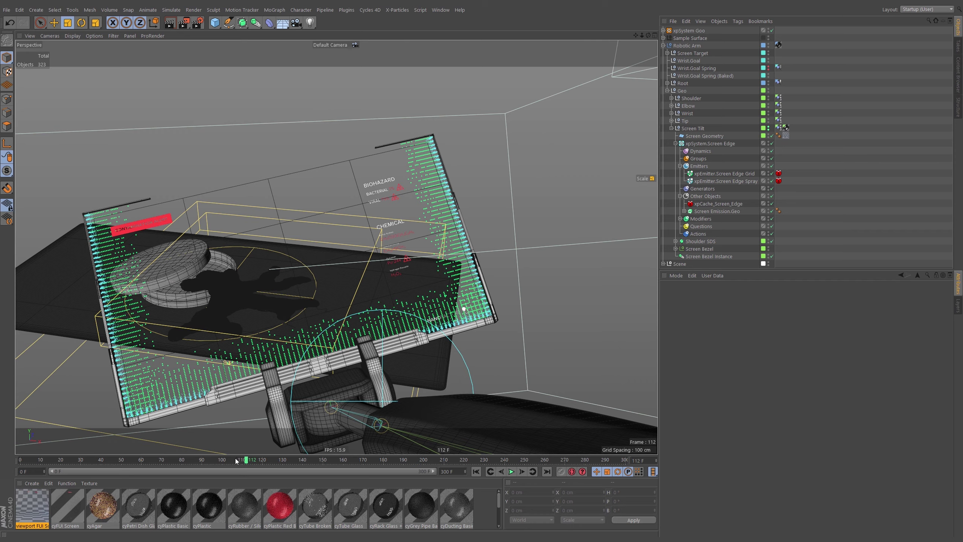
pyautogui.moveTo(236, 461); pyautogui.dragTo(323, 479)
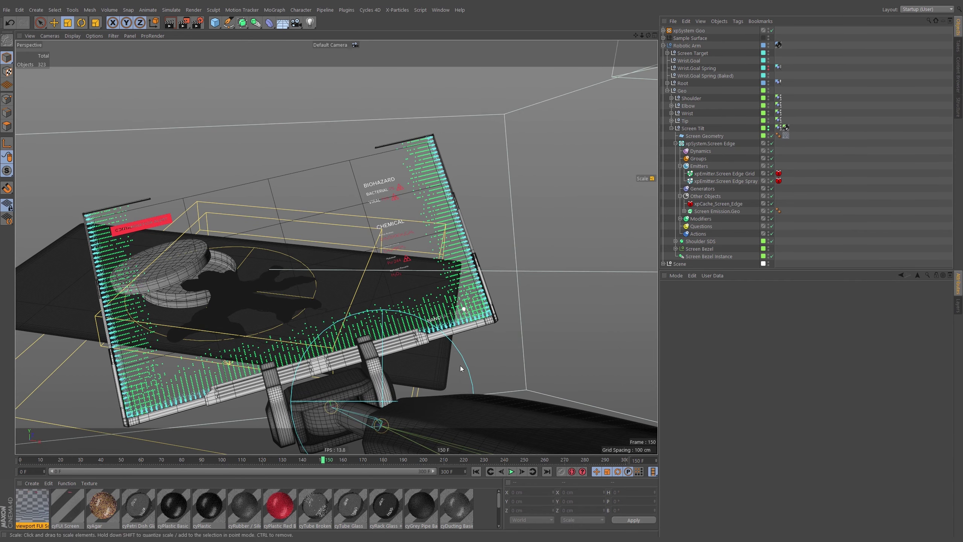
pyautogui.press('n')
pyautogui.press('a')
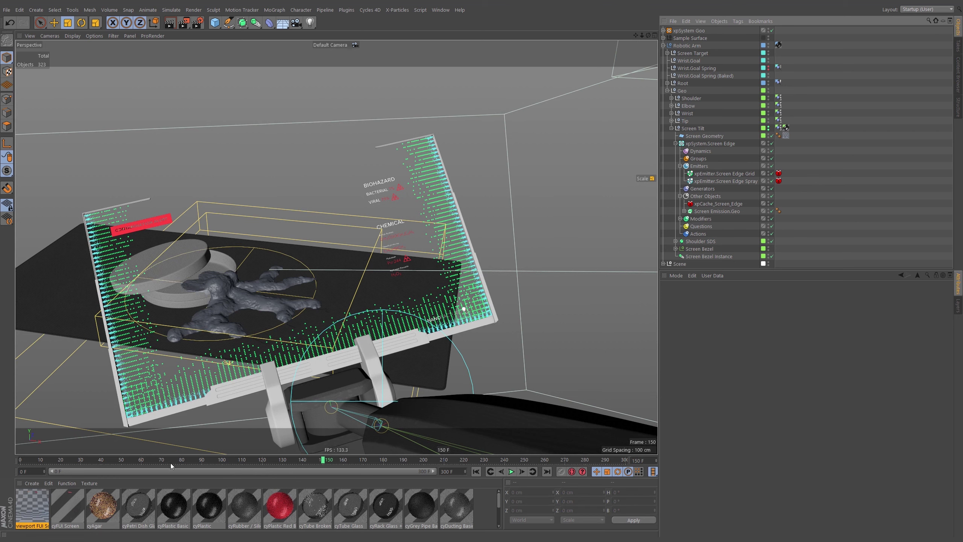
# Step: Scrub back to frame 77, reviewing the goo mesh beneath the screen edge particles, and clear the selection
pyautogui.moveTo(170, 464); pyautogui.dragTo(202, 477)
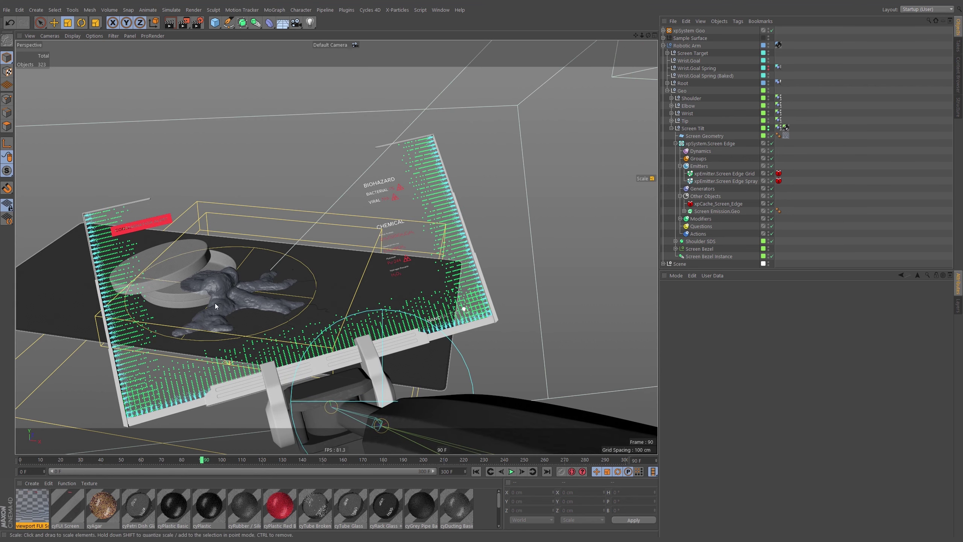
pyautogui.click(233, 297)
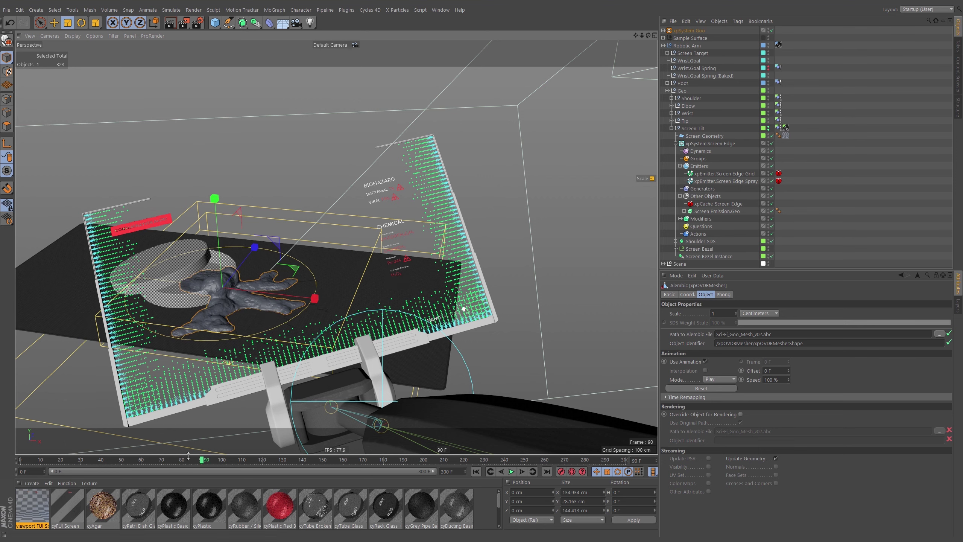
pyautogui.moveTo(220, 460); pyautogui.dragTo(175, 466)
pyautogui.click(744, 134)
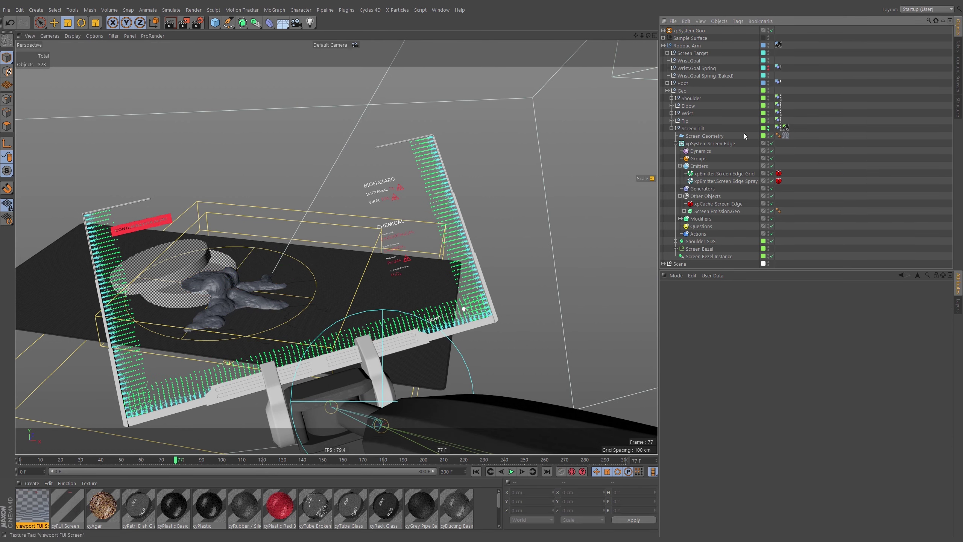
# Step: Collapse the xpSystem.Screen Edge hierarchy and disable that system
pyautogui.click(675, 143)
pyautogui.click(710, 144)
pyautogui.click(750, 143)
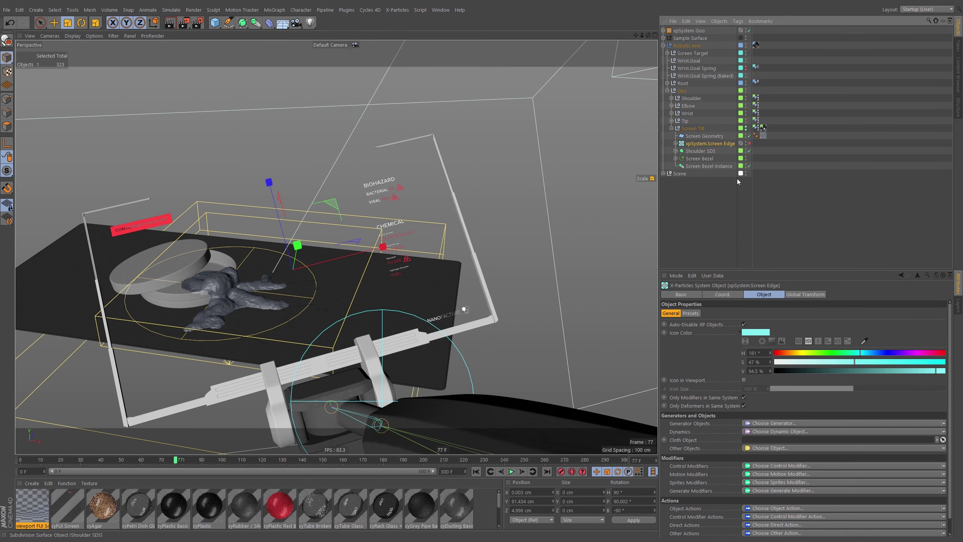
pyautogui.click(817, 158)
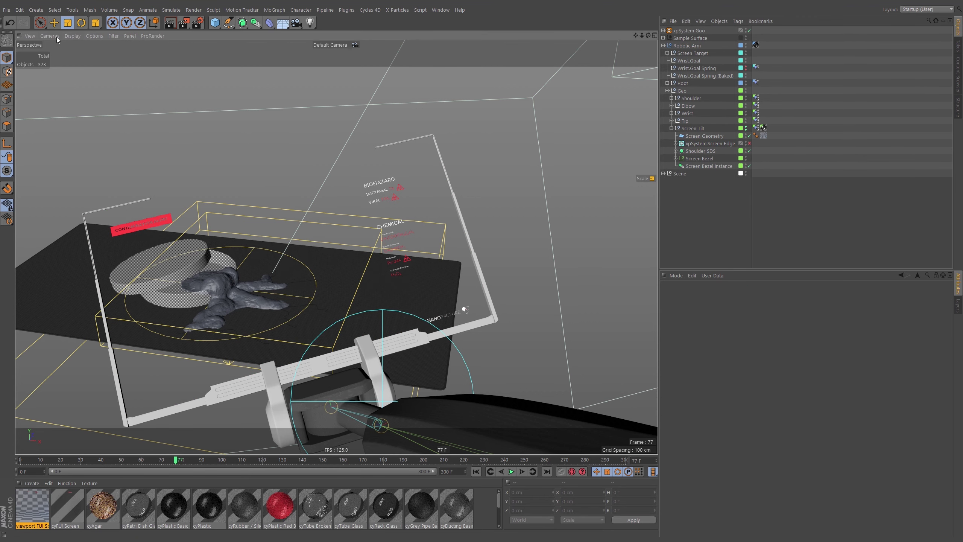
# Step: Look through cyMain Shot Cam, enable xpSystem.Screen Edge and play the animation, stopping at frame 125
pyautogui.click(345, 46)
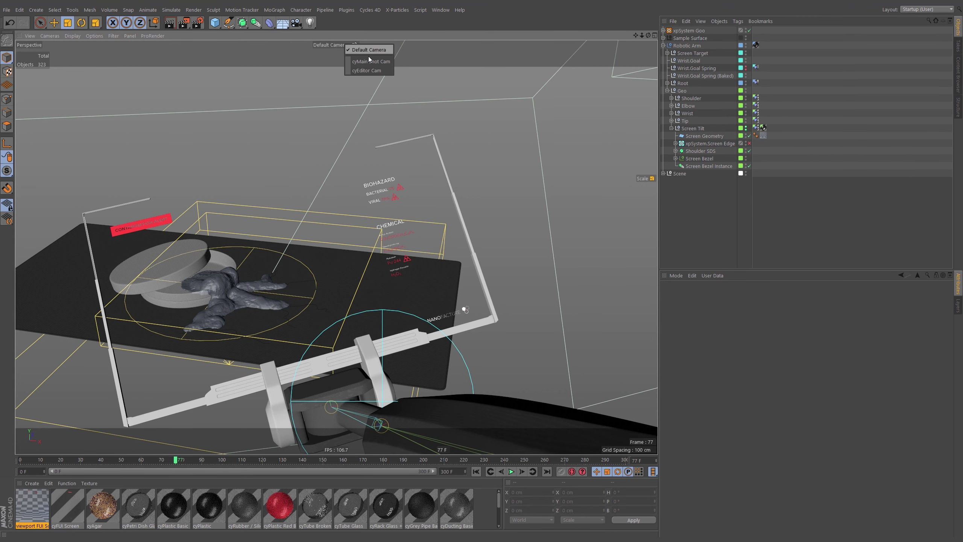
pyautogui.click(368, 64)
pyautogui.click(750, 143)
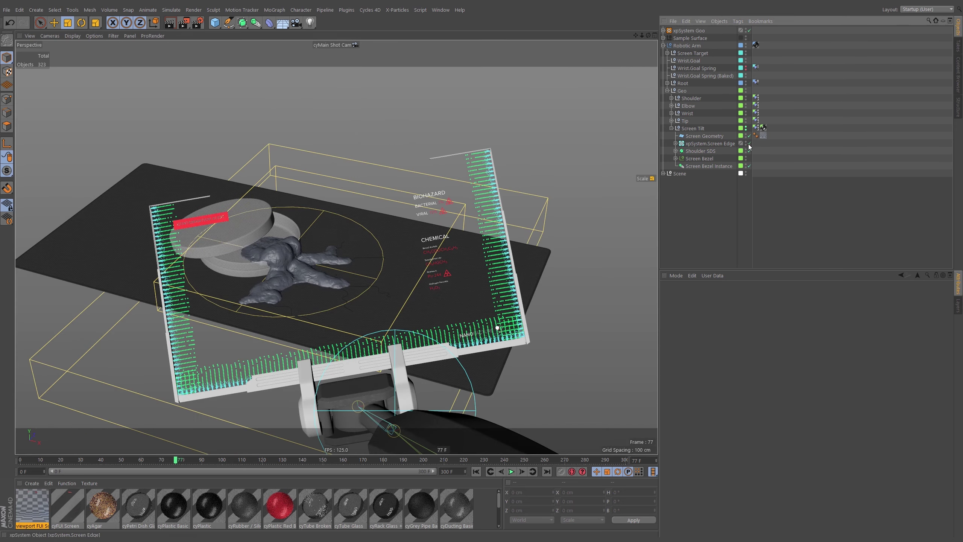
pyautogui.click(511, 472)
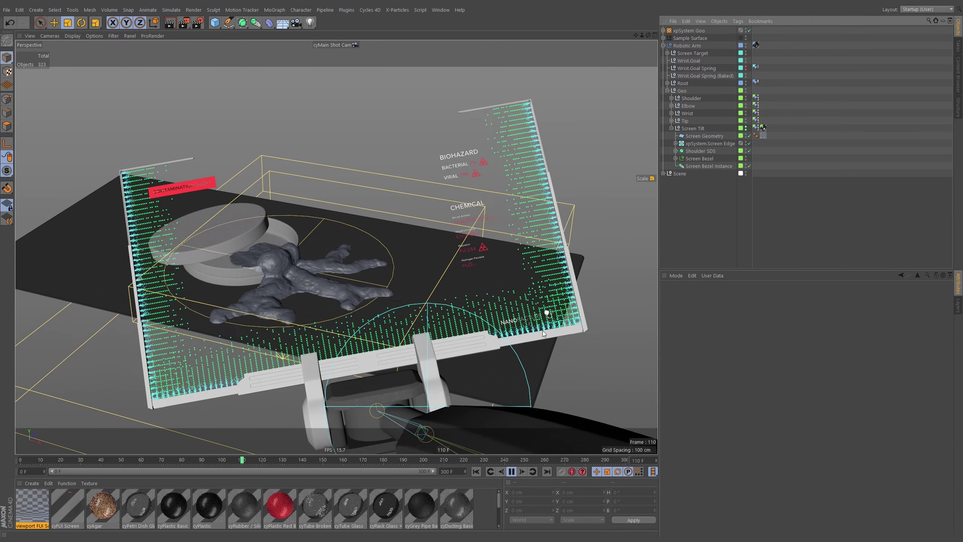
pyautogui.click(512, 472)
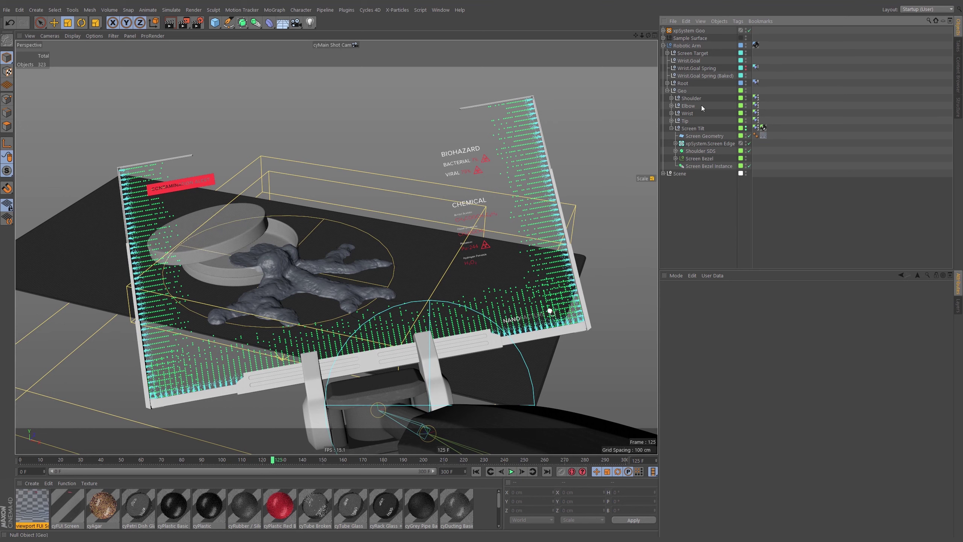
# Step: Disable xpSystem.Screen Edge, collapse the Screen Tilt group and save the scene
pyautogui.click(750, 143)
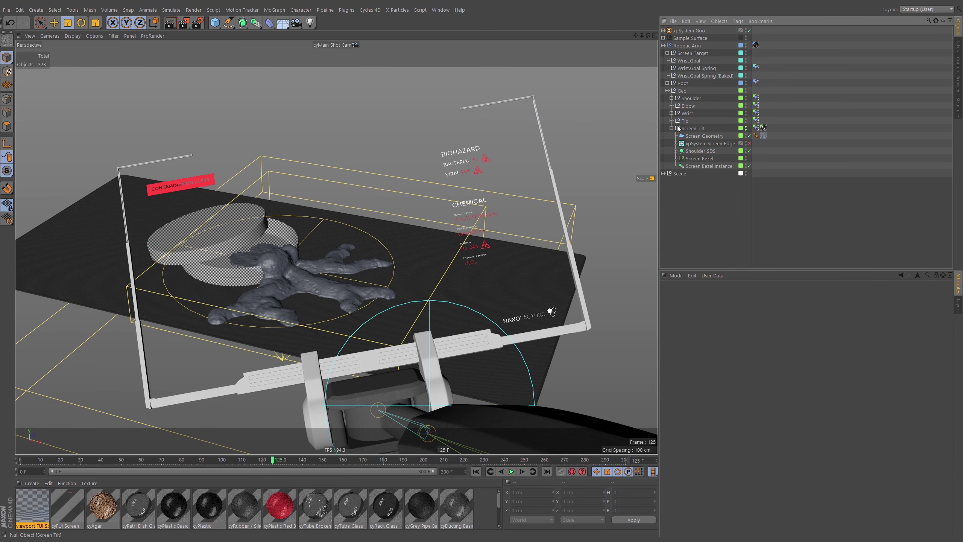
pyautogui.click(672, 129)
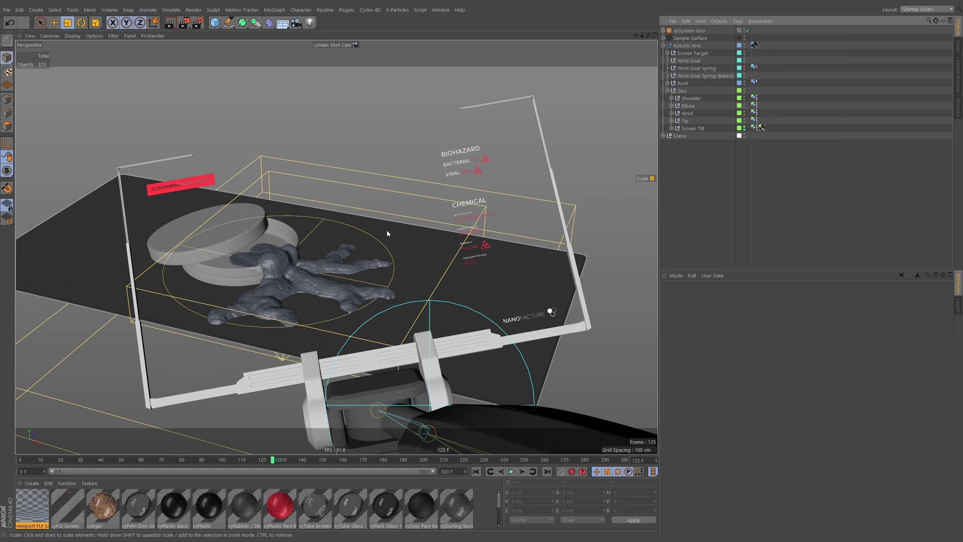
pyautogui.hotkey('ctrl', 's')
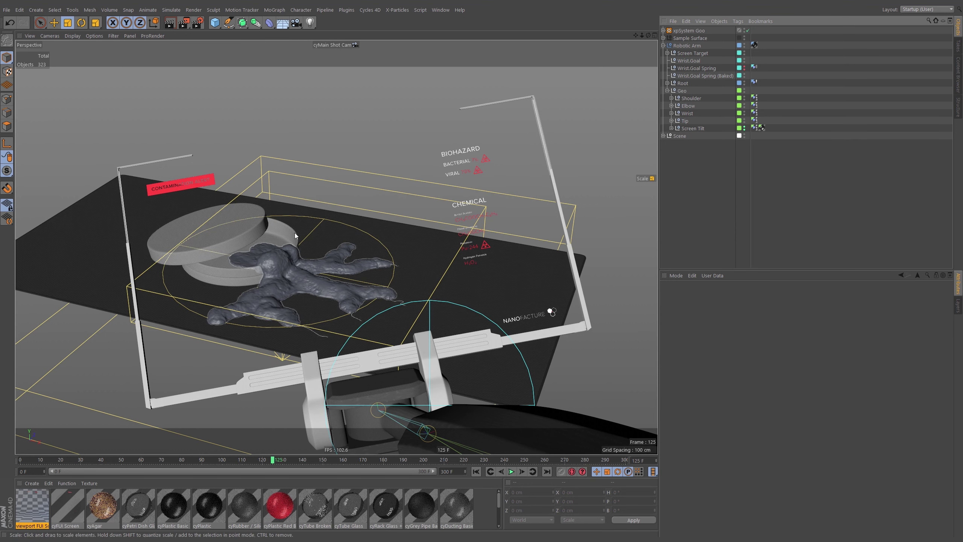
# Step: Select the goo's Alembic mesh, switch the perspective view to the default camera and frame the mesh up close
pyautogui.click(299, 283)
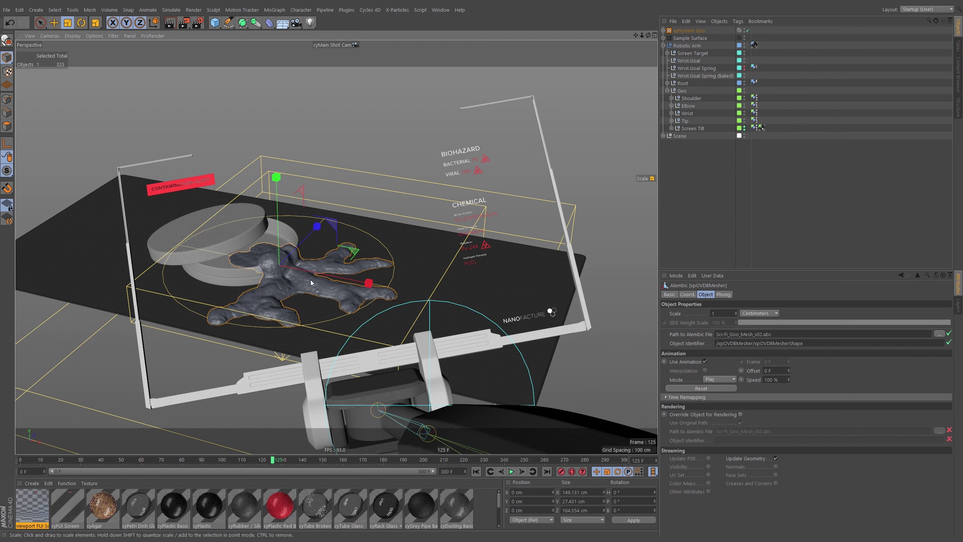
pyautogui.press('F2')
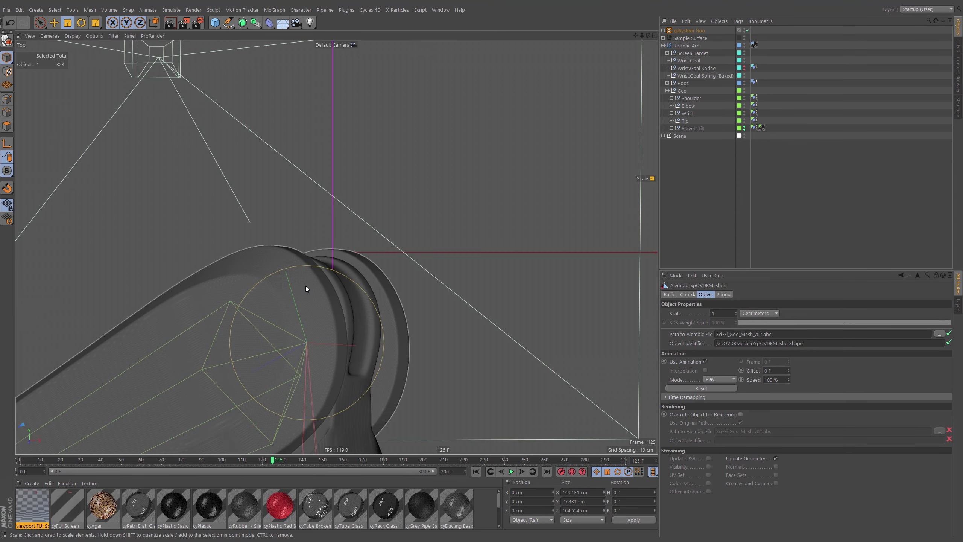
pyautogui.press('F1')
pyautogui.click(49, 35)
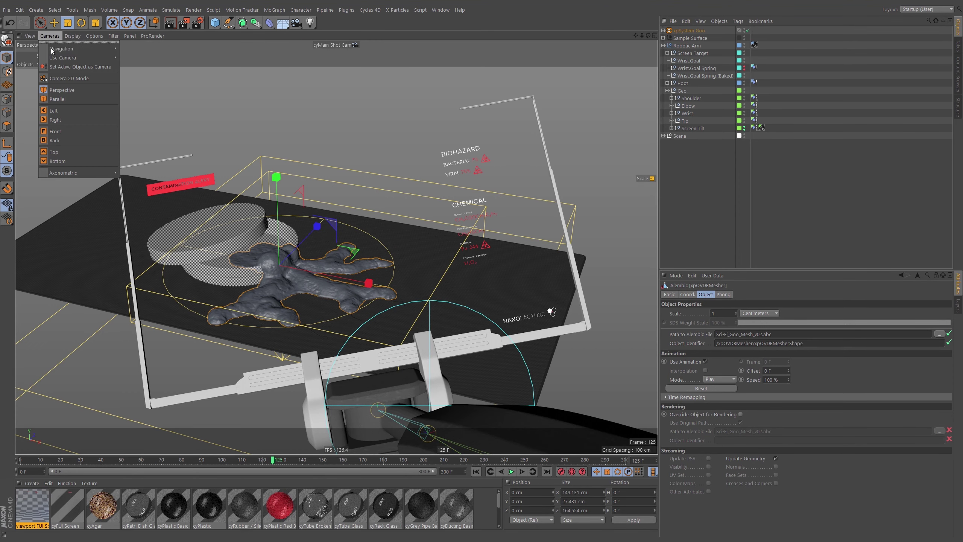
pyautogui.moveTo(52, 50)
pyautogui.click(156, 60)
pyautogui.keyDown('alt'); pyautogui.moveTo(268, 274); pyautogui.dragTo(347, 243); pyautogui.keyUp('alt')
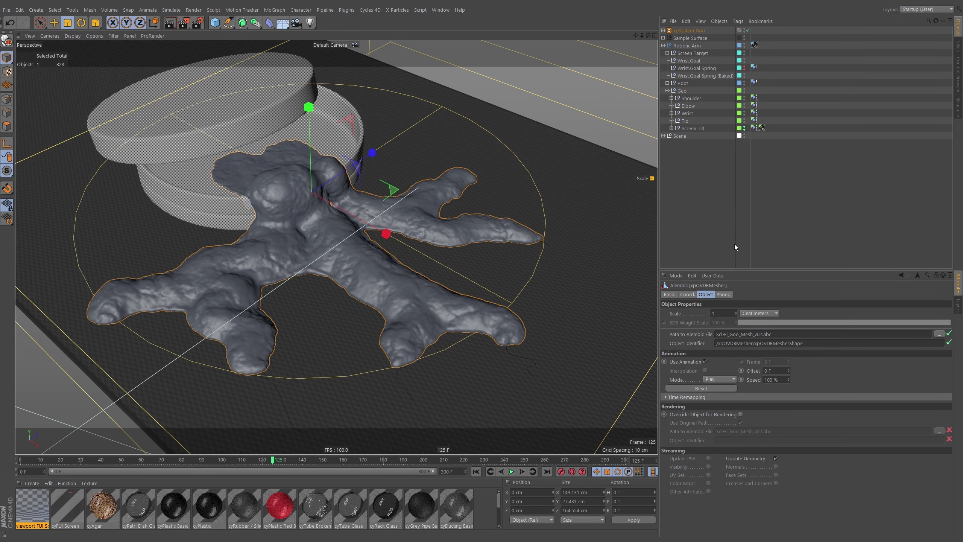
# Step: Expand the goo particle system and its emitters, and disable the Alembic xpOVDBMesher
pyautogui.click(663, 30)
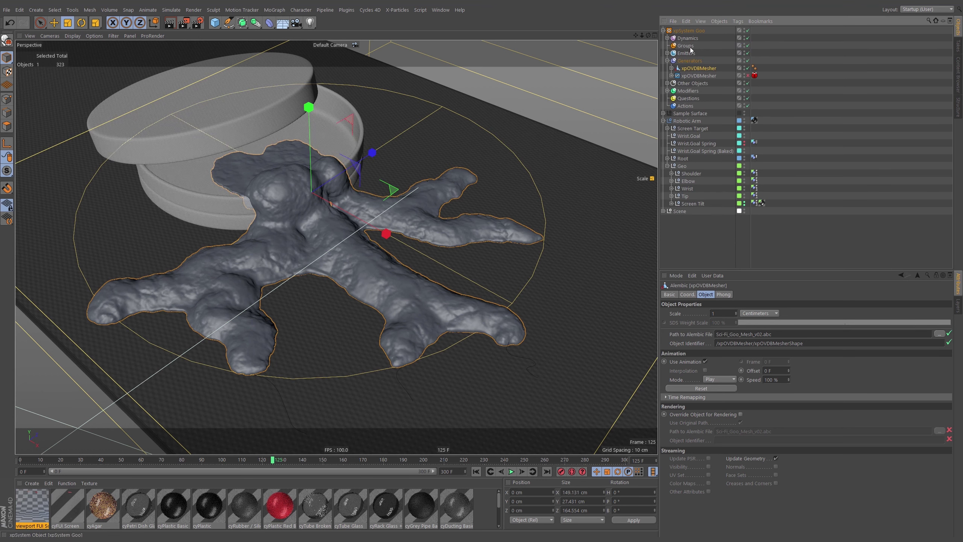
pyautogui.click(668, 53)
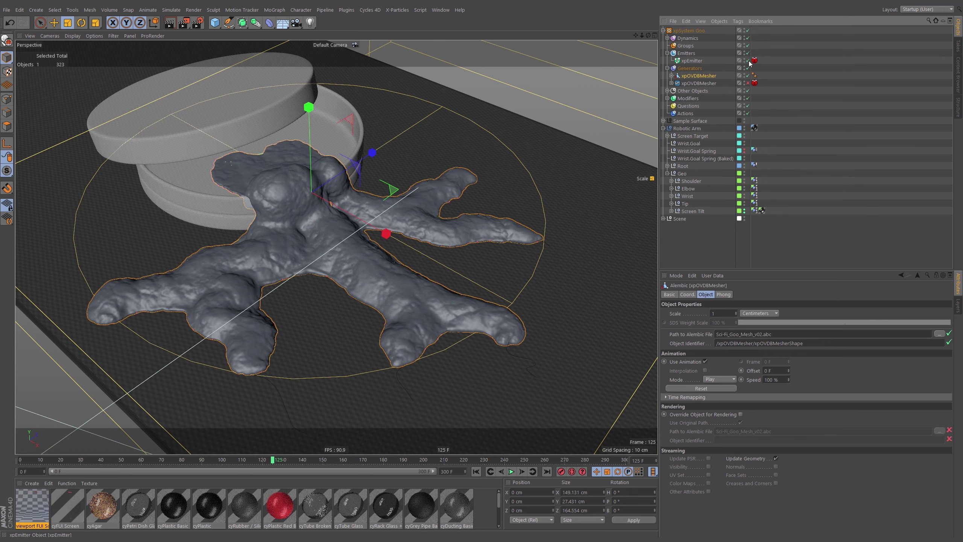
pyautogui.click(748, 76)
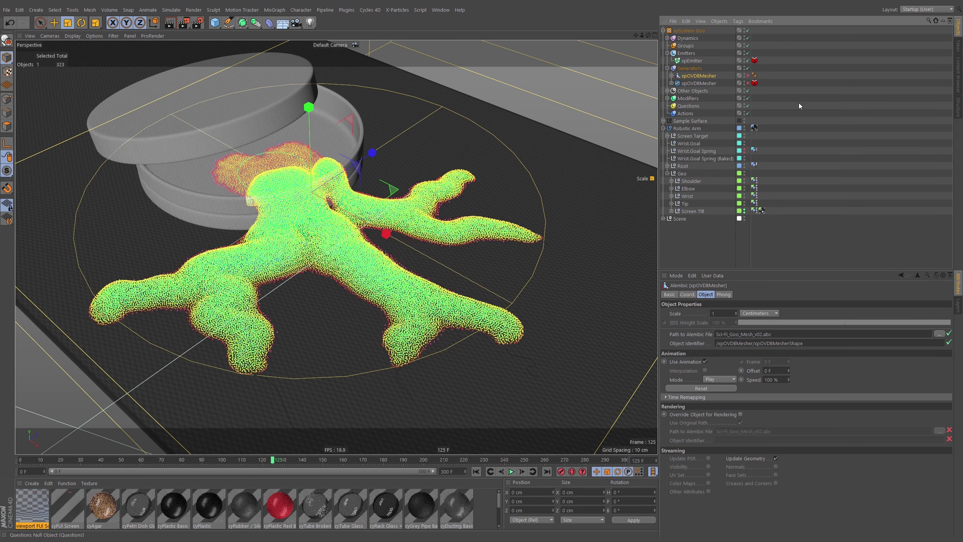
# Step: Scrub the goo particle animation past frame 150 to check the cached motion, and return to frame 0
pyautogui.moveTo(198, 461); pyautogui.dragTo(340, 477)
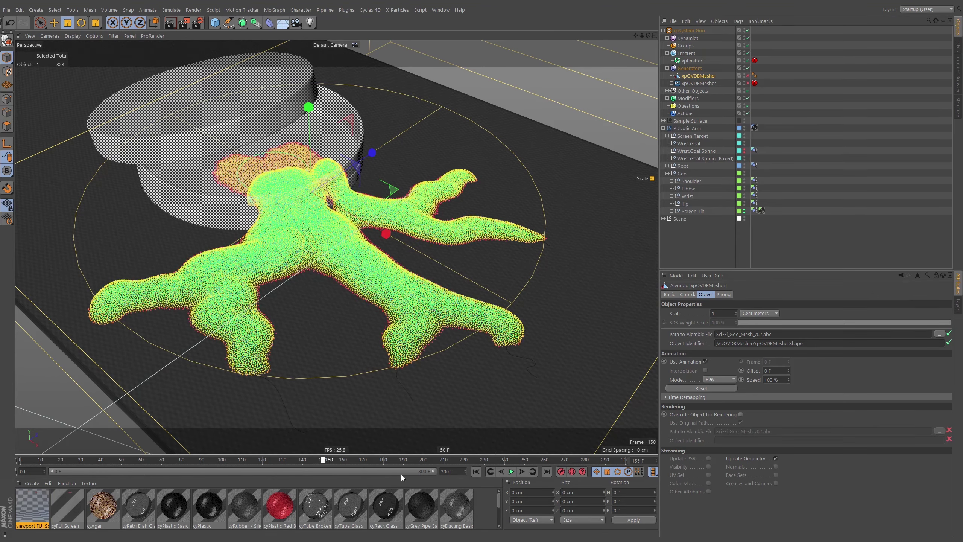
pyautogui.moveTo(401, 475); pyautogui.dragTo(361, 469)
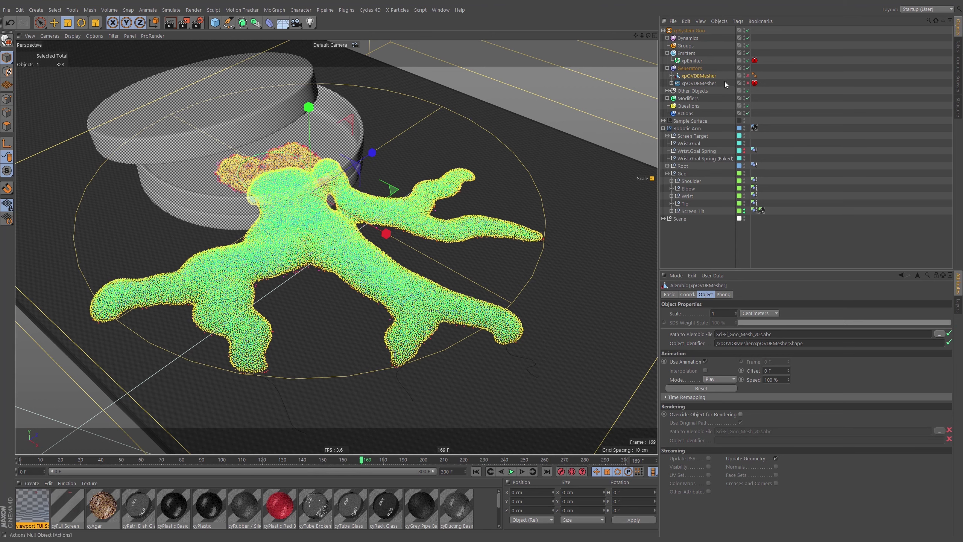
pyautogui.click(476, 471)
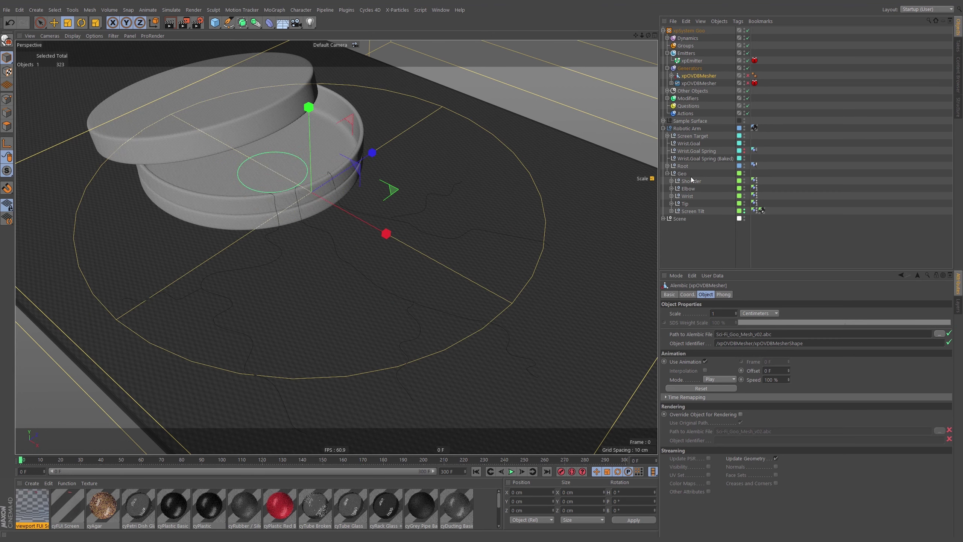
# Step: Enable Hold on the xpEmitter's cache tag and scrub past frame 150 to test it, finishing at frame 100
pyautogui.click(755, 60)
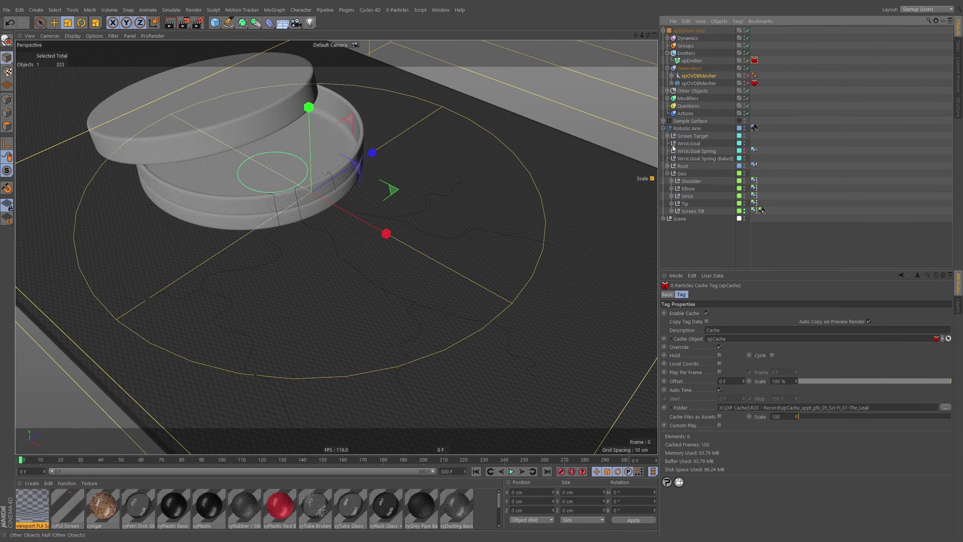
pyautogui.click(720, 354)
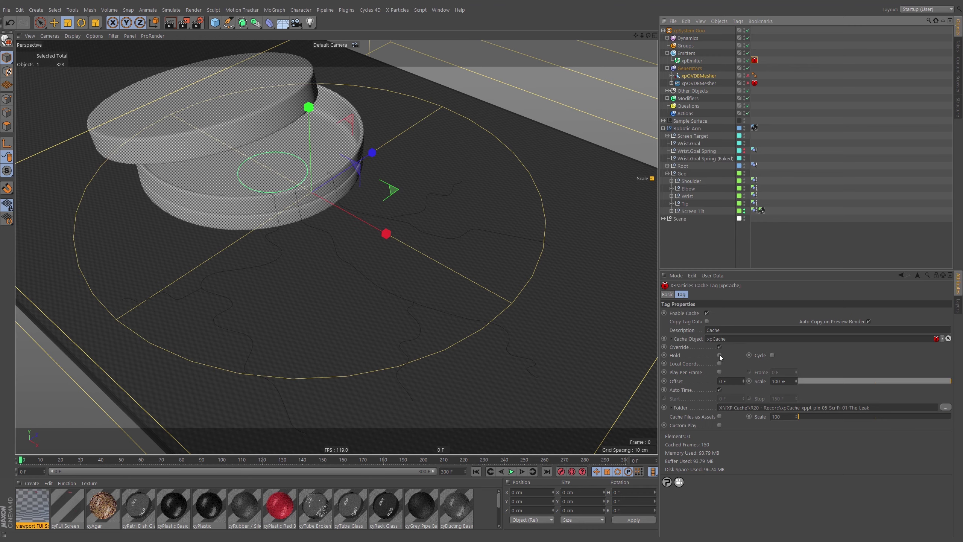
pyautogui.click(230, 461)
pyautogui.moveTo(231, 461); pyautogui.dragTo(327, 470)
pyautogui.click(318, 464)
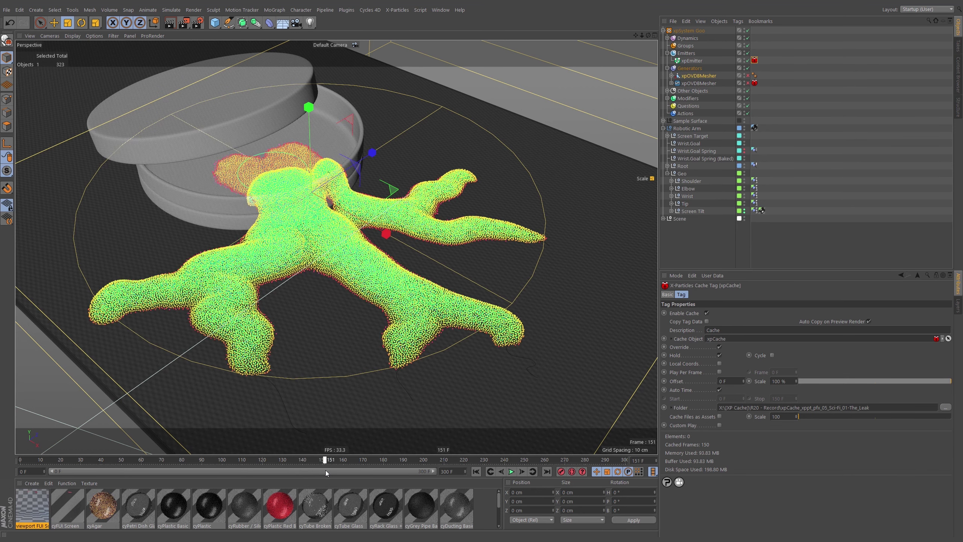
pyautogui.moveTo(368, 461); pyautogui.dragTo(437, 463)
pyautogui.moveTo(360, 458); pyautogui.dragTo(222, 460)
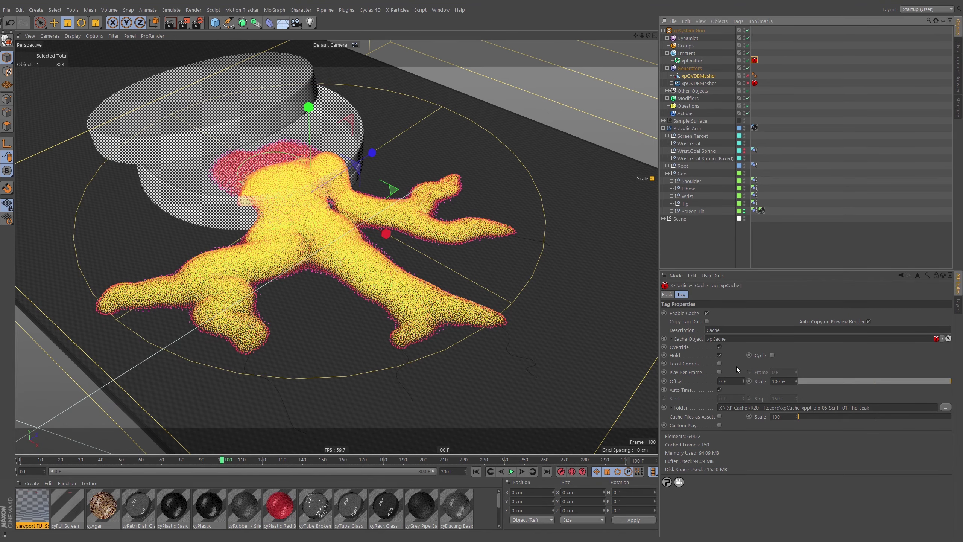
# Step: Examine the goo system's xpCache object settings and cache tags, and clear the selection
pyautogui.click(685, 355)
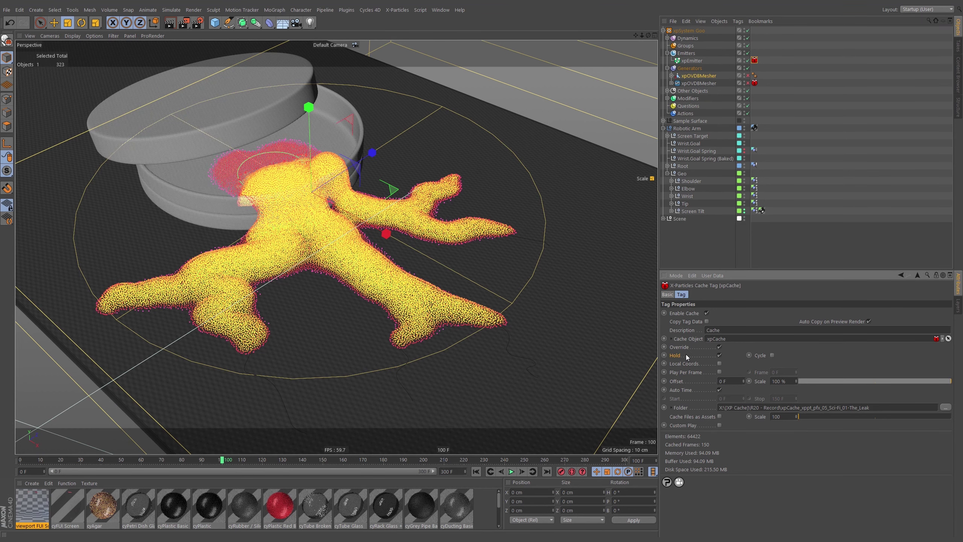
pyautogui.click(668, 90)
pyautogui.click(689, 98)
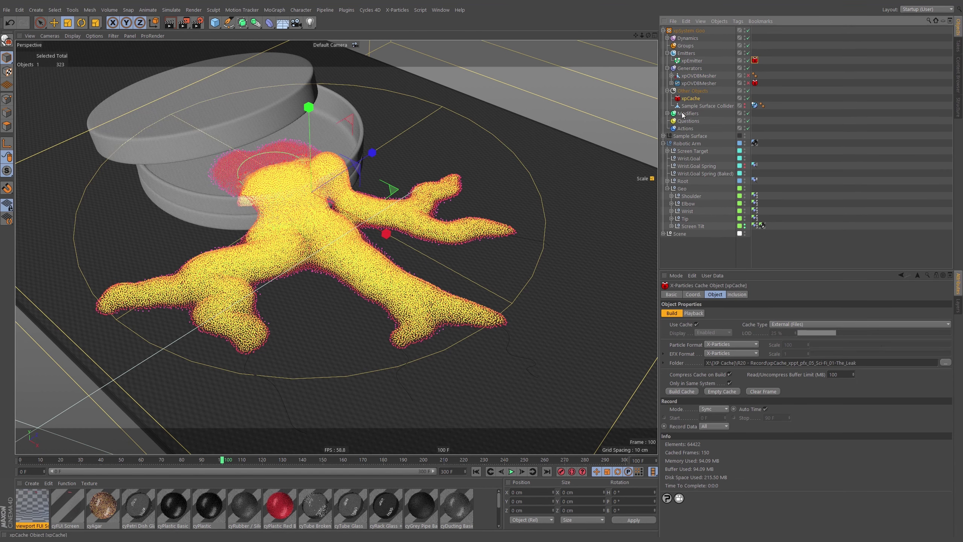
pyautogui.click(668, 91)
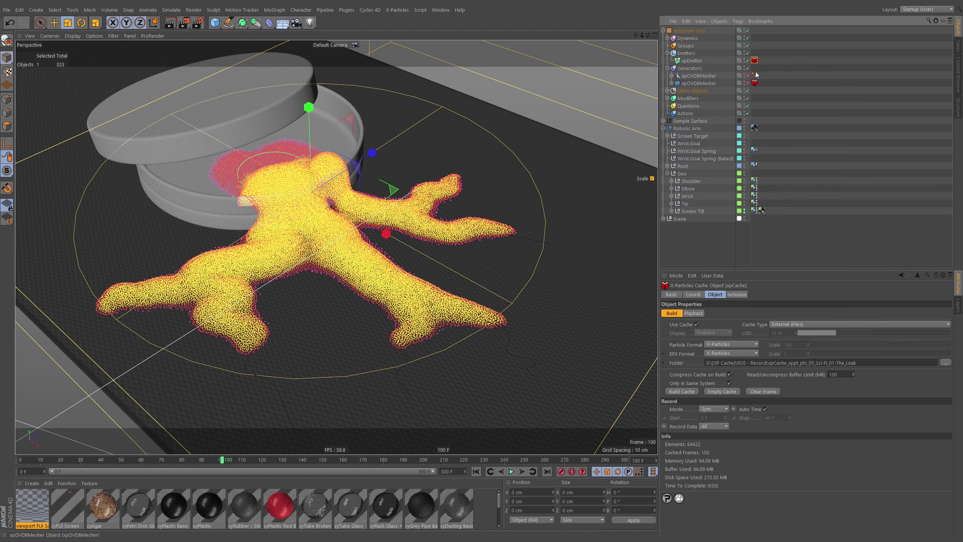
pyautogui.click(756, 72)
pyautogui.click(755, 60)
pyautogui.click(758, 82)
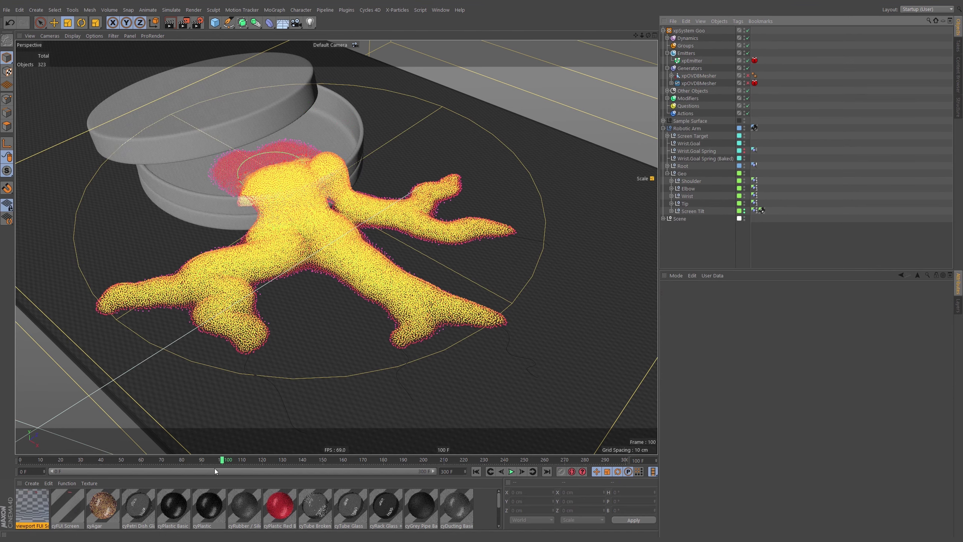
# Step: Scrub the goo particles to frame 114 and view them together with the screen graphics
pyautogui.moveTo(214, 468); pyautogui.dragTo(251, 487)
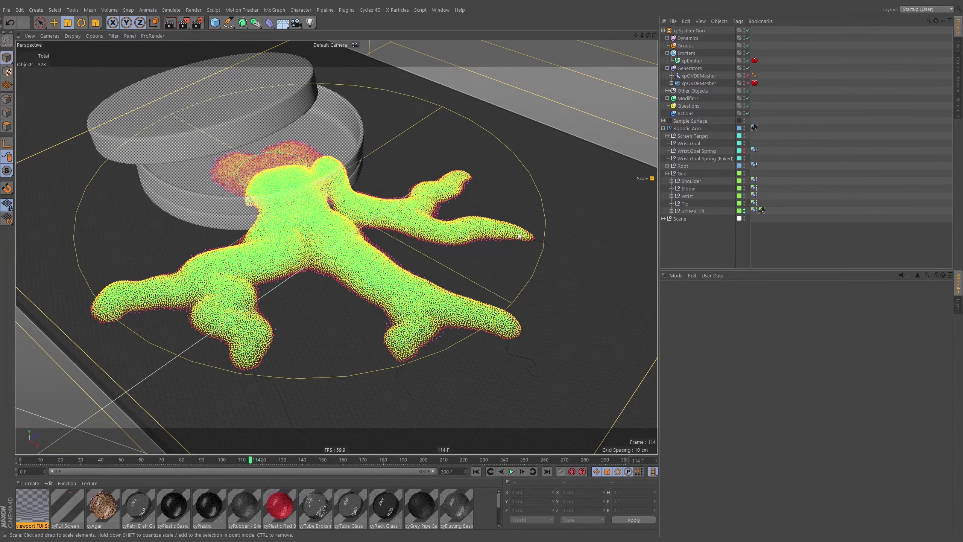
pyautogui.scroll(-8, 299, 232)
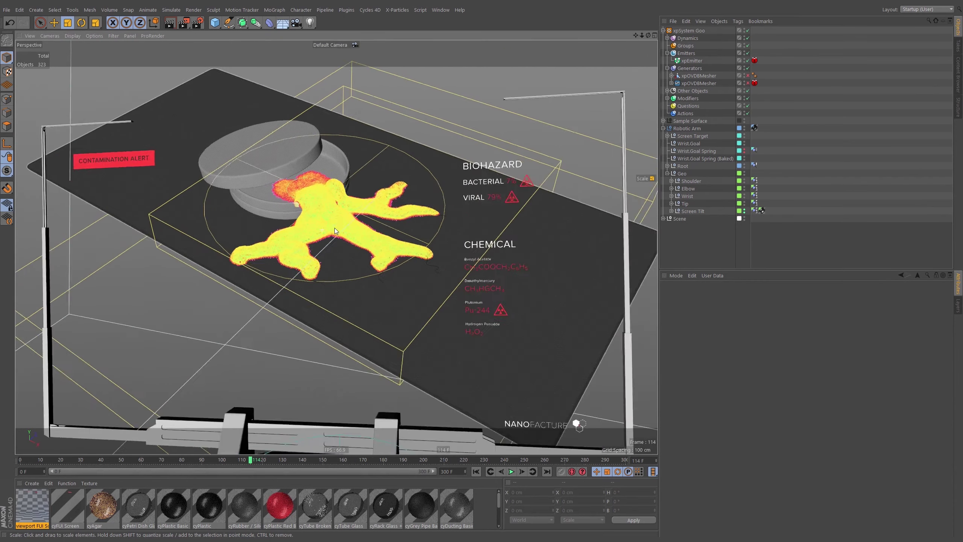
pyautogui.keyDown('alt'); pyautogui.moveTo(371, 221); pyautogui.dragTo(333, 236); pyautogui.keyUp('alt')
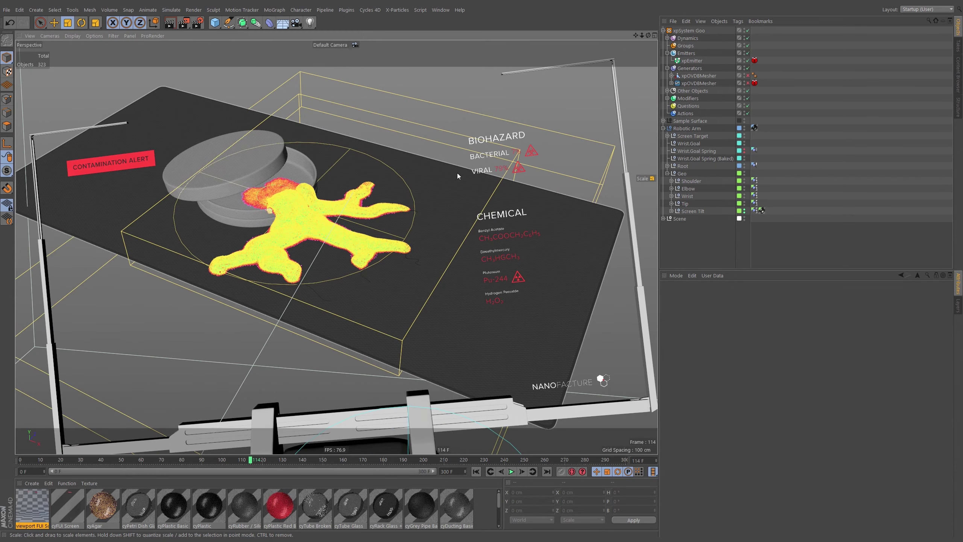
# Step: Start Doodle Paint, look through the new doodle object's options and paint a white test scribble near the screen's upper corner
pyautogui.hotkey('shift', 'c')
pyautogui.write('dood')
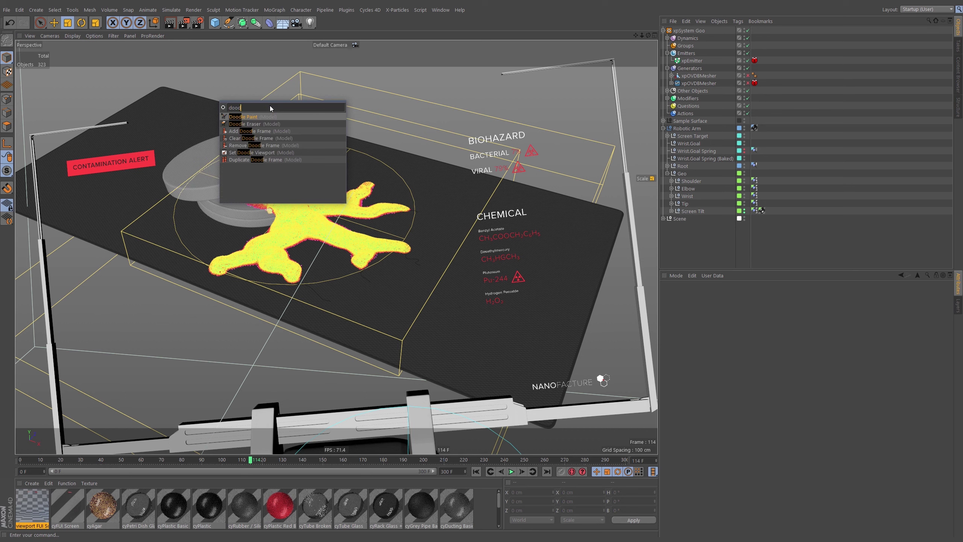
pyautogui.press('Return')
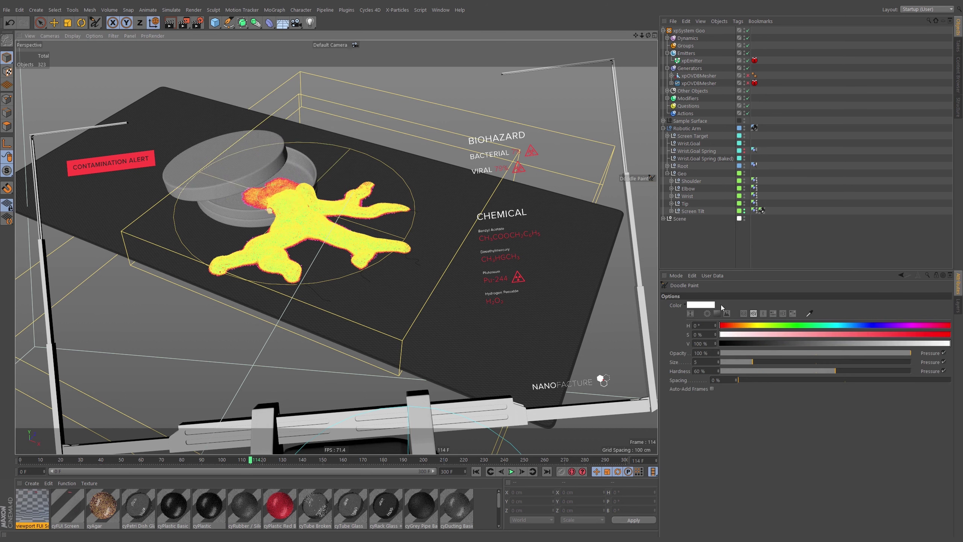
pyautogui.click(628, 98)
pyautogui.click(694, 31)
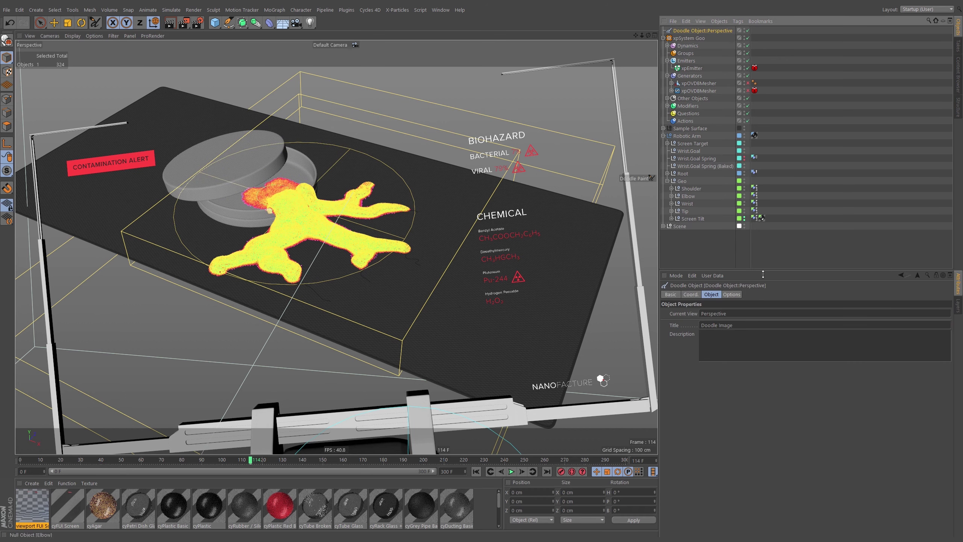
pyautogui.click(731, 294)
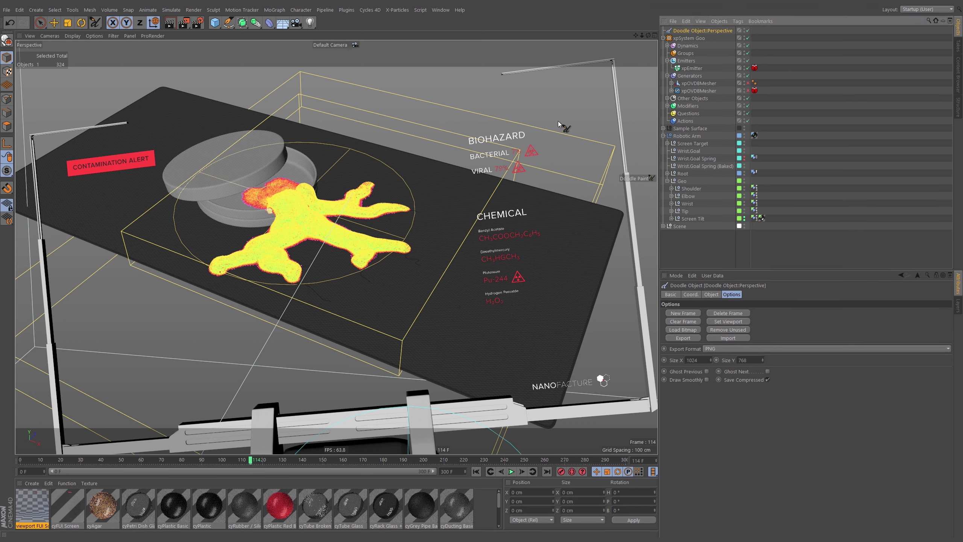
pyautogui.moveTo(586, 87); pyautogui.dragTo(601, 91)
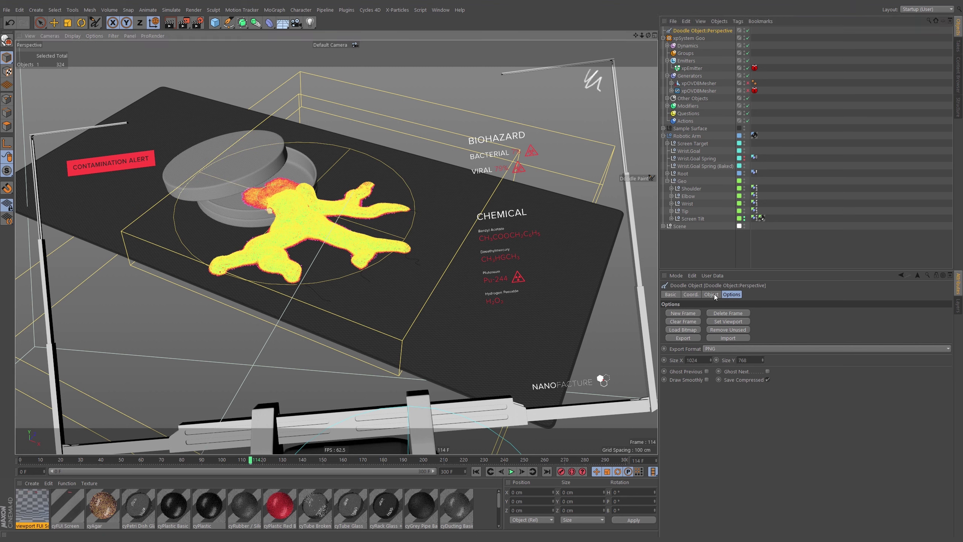
# Step: Set the Doodle Paint colour to light green with hue 159° and saturation 57%
pyautogui.click(95, 23)
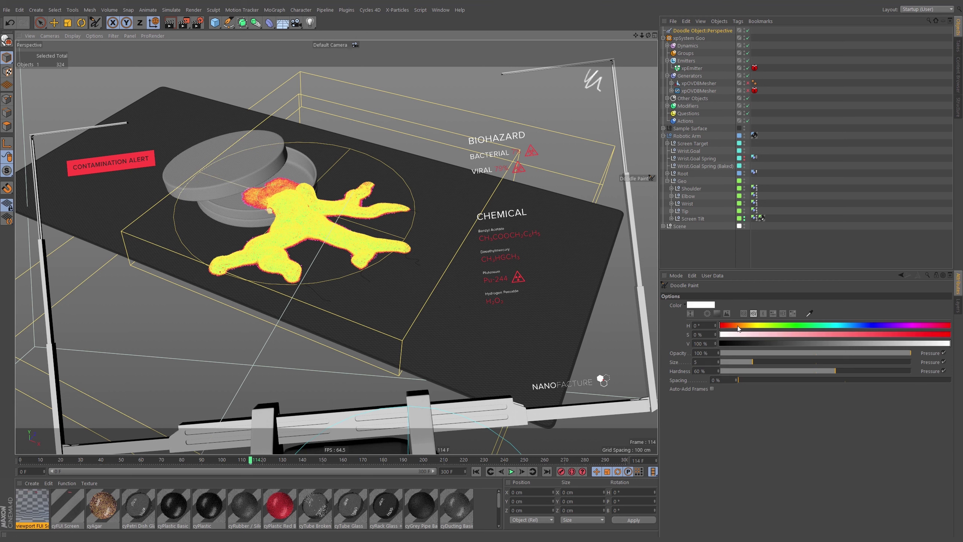
pyautogui.click(821, 325)
pyautogui.click(849, 334)
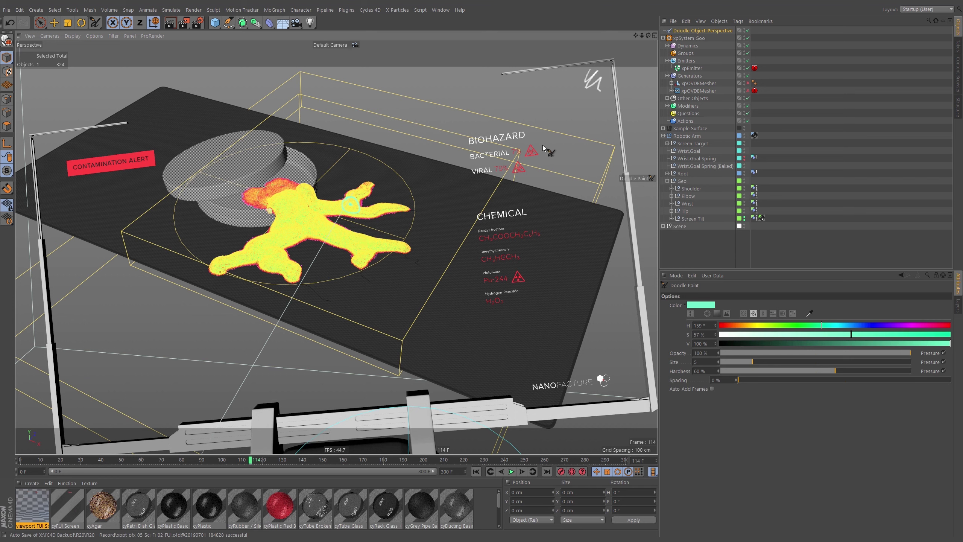
# Step: Re-enable the goo's Alembic mesh and doodle dotted circles on two of its front tentacles
pyautogui.click(748, 84)
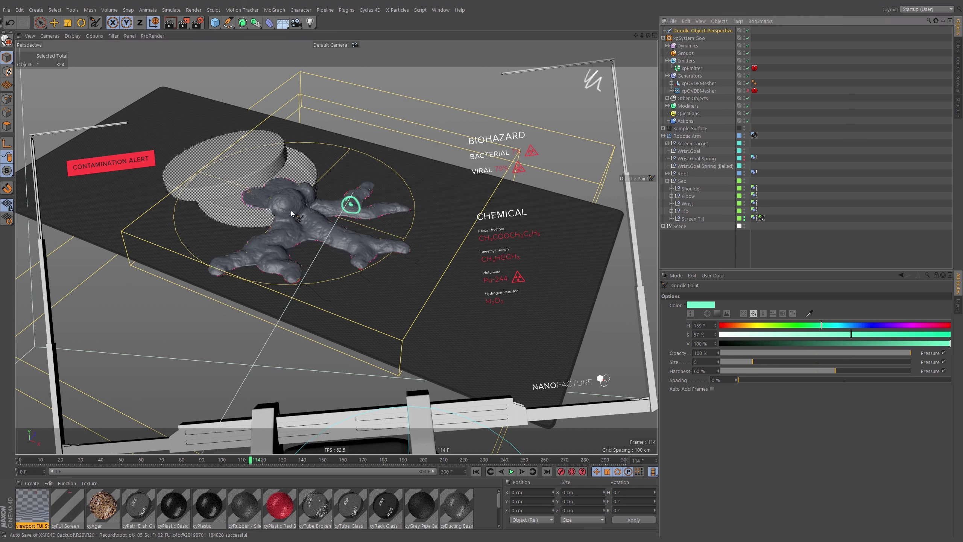
pyautogui.click(235, 260)
pyautogui.moveTo(237, 254); pyautogui.dragTo(227, 256)
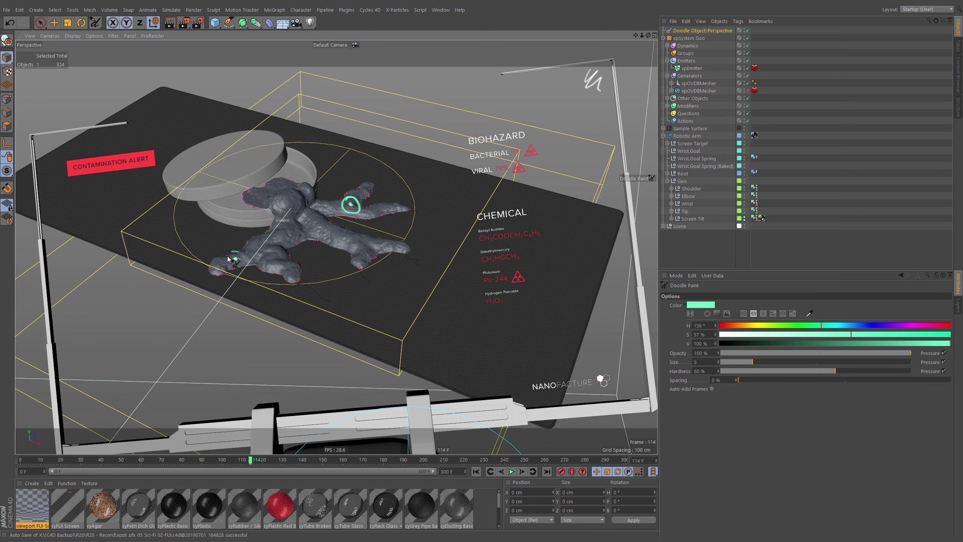
pyautogui.click(359, 259)
pyautogui.moveTo(358, 251); pyautogui.dragTo(369, 253)
pyautogui.hotkey('ctrl', 'z')
# Step: Doodle an underline beneath the BIOHAZARD heading and draw connector lines between it and the circled points on the goo
pyautogui.moveTo(464, 150); pyautogui.dragTo(527, 140)
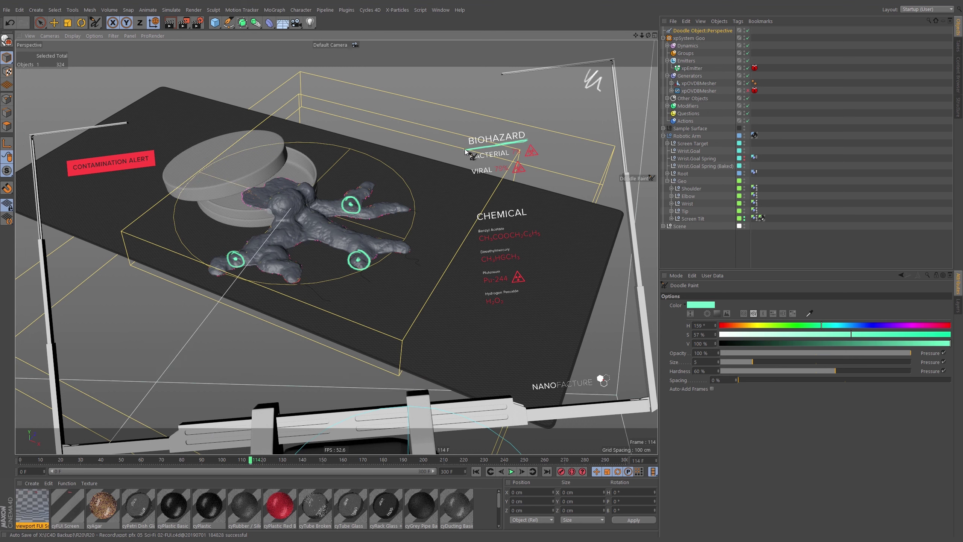
pyautogui.moveTo(460, 151); pyautogui.dragTo(425, 186)
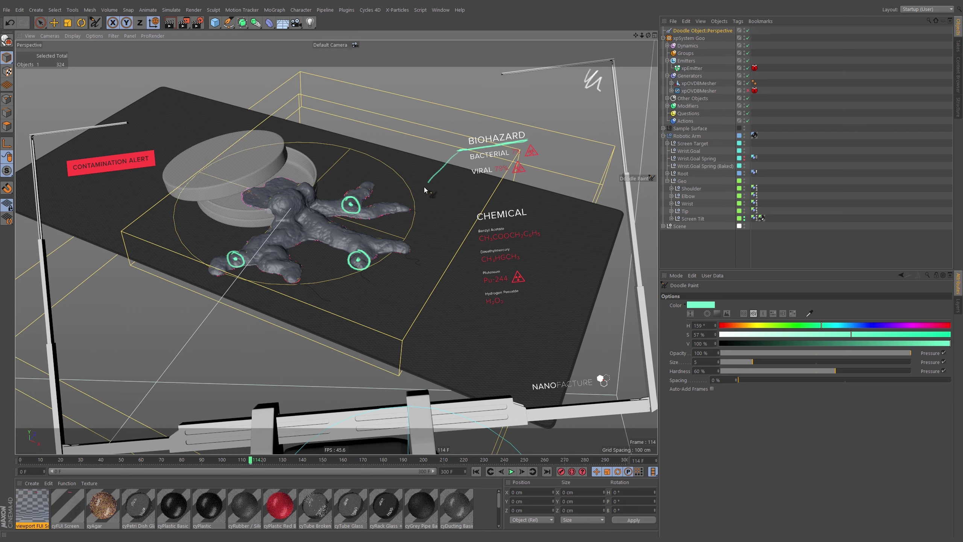
pyautogui.moveTo(360, 258); pyautogui.dragTo(461, 148)
pyautogui.moveTo(350, 205)
pyautogui.mouseDown()
pyautogui.moveTo(460, 149)
pyautogui.moveTo(349, 206)
pyautogui.mouseUp()
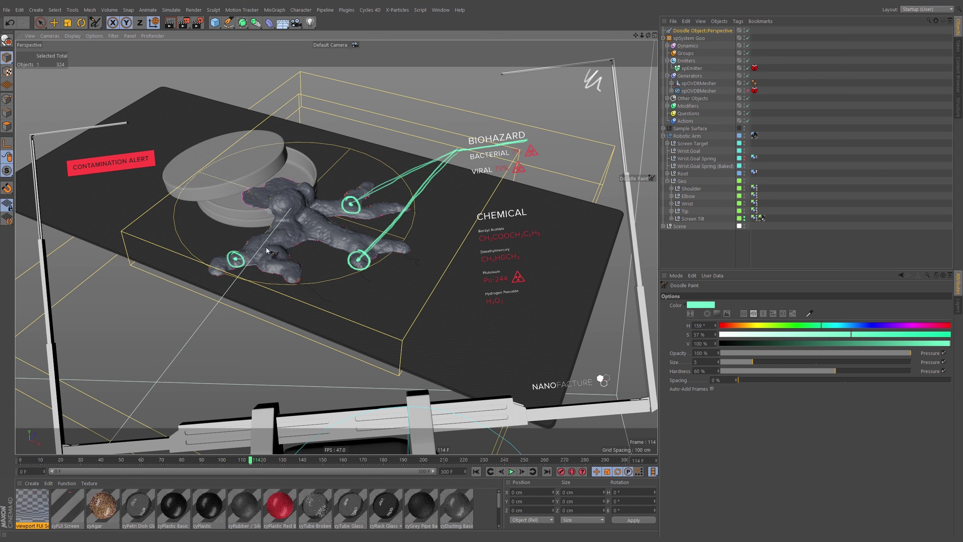
pyautogui.moveTo(236, 260)
pyautogui.mouseDown()
pyautogui.moveTo(416, 183)
pyautogui.moveTo(452, 156)
pyautogui.mouseUp()
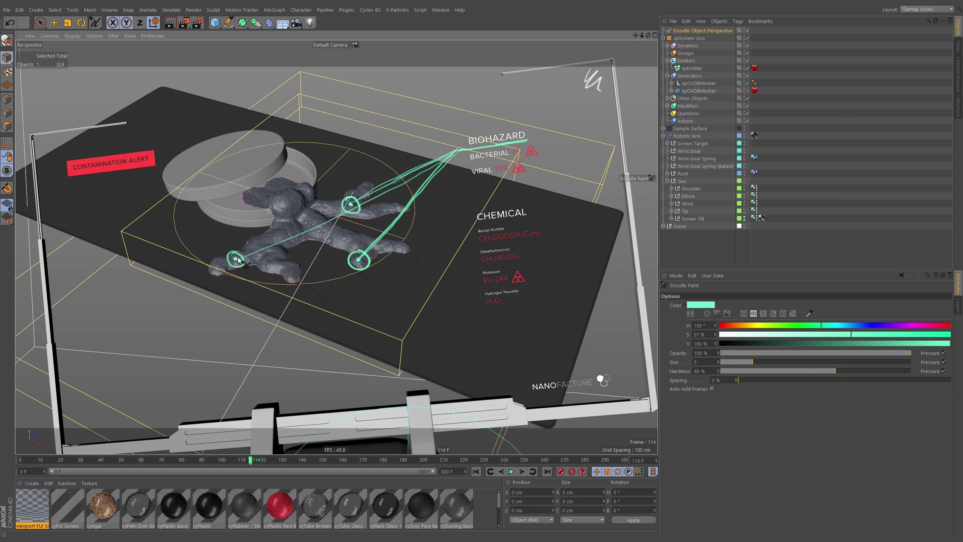
pyautogui.moveTo(238, 258); pyautogui.dragTo(434, 165)
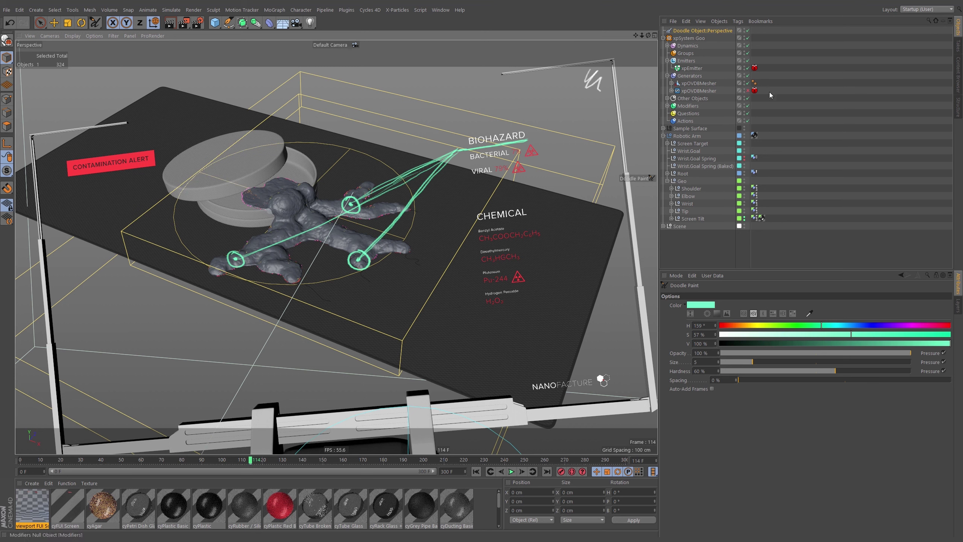
# Step: Toggle the doodle object off and on to compare the view with and without the sketch
pyautogui.click(721, 31)
pyautogui.click(748, 31)
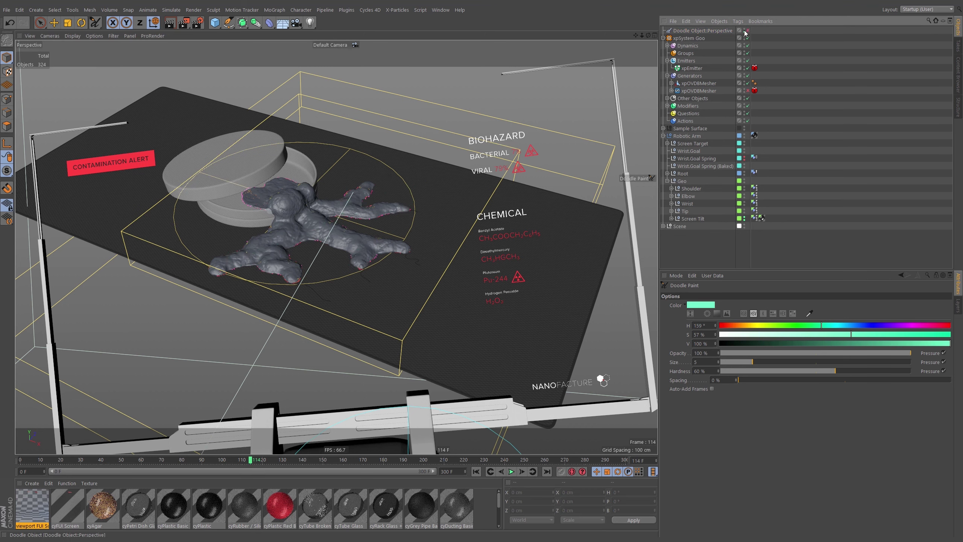
pyautogui.click(748, 32)
pyautogui.click(746, 32)
pyautogui.click(746, 31)
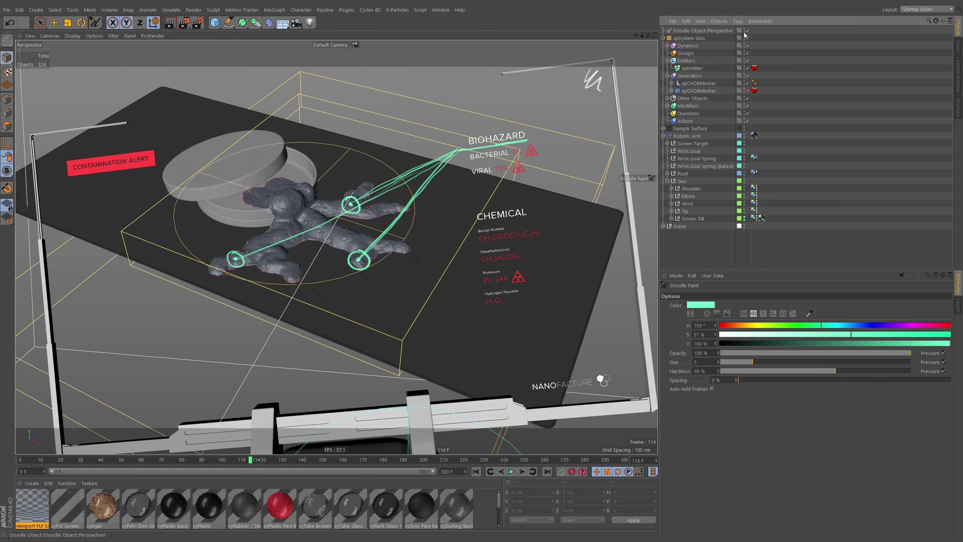
# Step: Delete the doodle object and return the animation to frame 0
pyautogui.click(726, 30)
pyautogui.press('Delete')
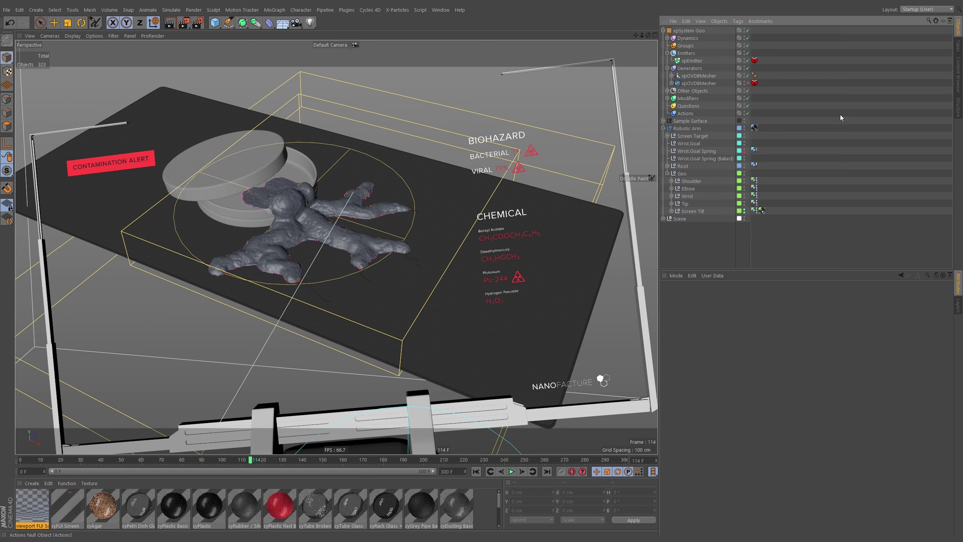
pyautogui.click(476, 472)
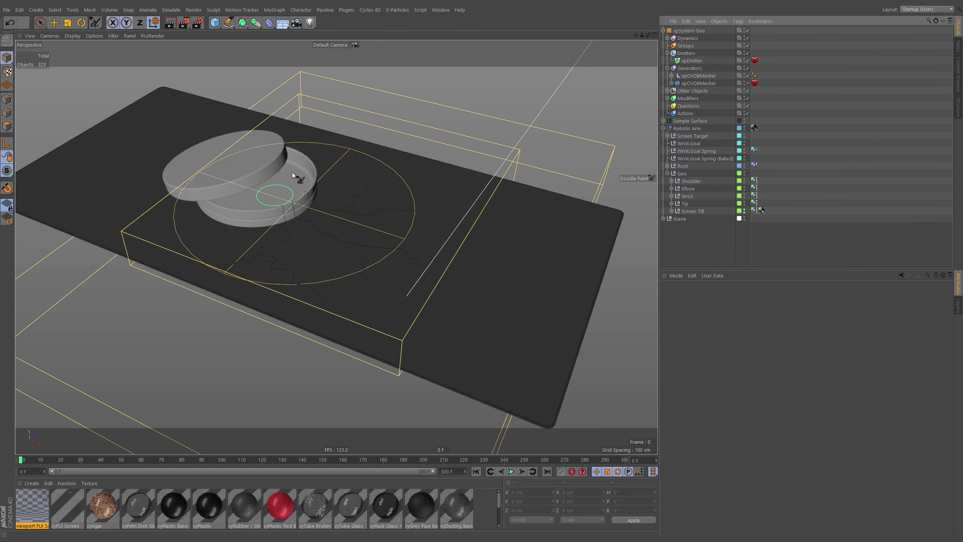
# Step: Turn off the goo's Alembic mesh and advance the animation to frame 97 to view the particles, with the Move tool active
pyautogui.keyDown('alt'); pyautogui.moveTo(295, 192); pyautogui.dragTo(235, 213); pyautogui.keyUp('alt')
pyautogui.keyDown('alt'); pyautogui.moveTo(235, 213); pyautogui.dragTo(308, 205, button='right'); pyautogui.keyUp('alt')
pyautogui.keyDown('alt'); pyautogui.moveTo(308, 205); pyautogui.dragTo(315, 178); pyautogui.keyUp('alt')
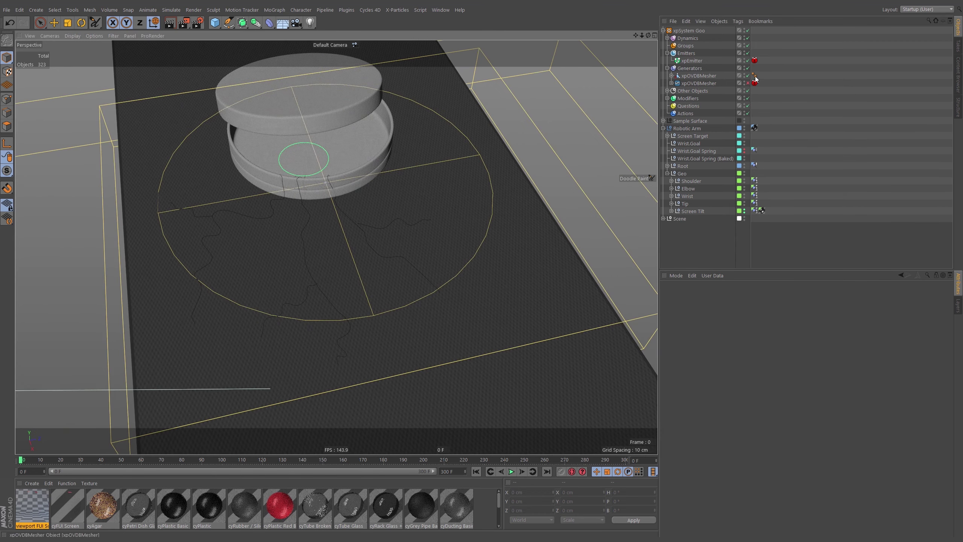
pyautogui.click(748, 76)
pyautogui.moveTo(60, 460); pyautogui.dragTo(216, 462)
pyautogui.keyDown('alt'); pyautogui.moveTo(353, 236); pyautogui.dragTo(364, 220, button='middle'); pyautogui.keyUp('alt')
pyautogui.keyDown('alt'); pyautogui.moveTo(362, 221); pyautogui.dragTo(394, 213, button='right'); pyautogui.keyUp('alt')
pyautogui.moveTo(362, 220)
pyautogui.keyDown('alt'); pyautogui.mouseDown()
pyautogui.moveTo(398, 211)
pyautogui.moveTo(403, 232)
pyautogui.moveTo(372, 217)
pyautogui.moveTo(368, 229)
pyautogui.mouseUp(); pyautogui.keyUp('alt')
pyautogui.press('e')
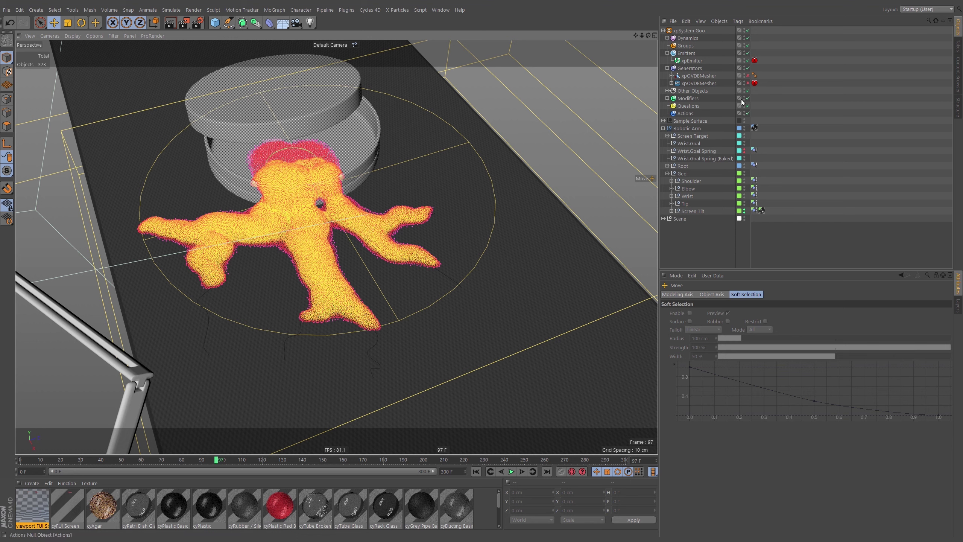
# Step: Collapse the Robotic Arm hierarchy and add a null object displayed as a sphere
pyautogui.click(664, 129)
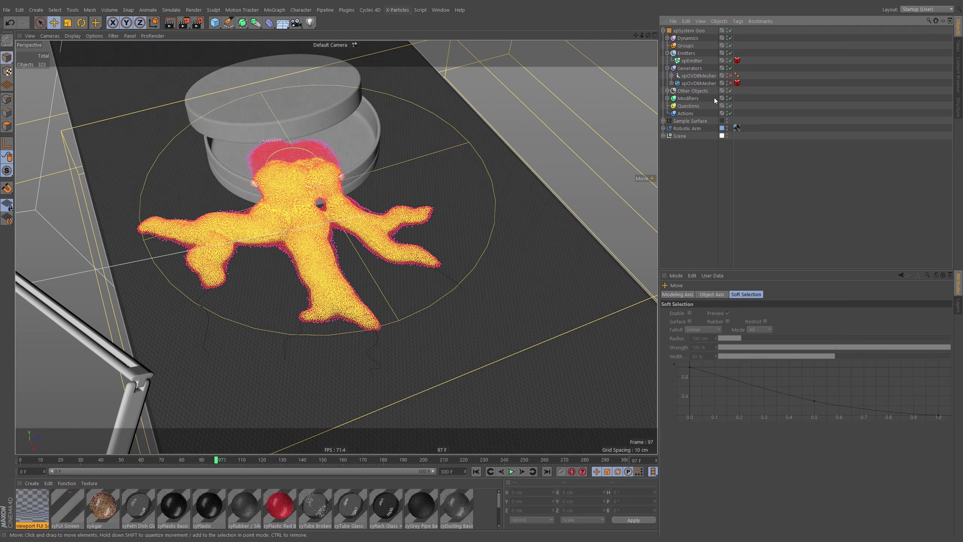
pyautogui.click(220, 24)
pyautogui.click(236, 31)
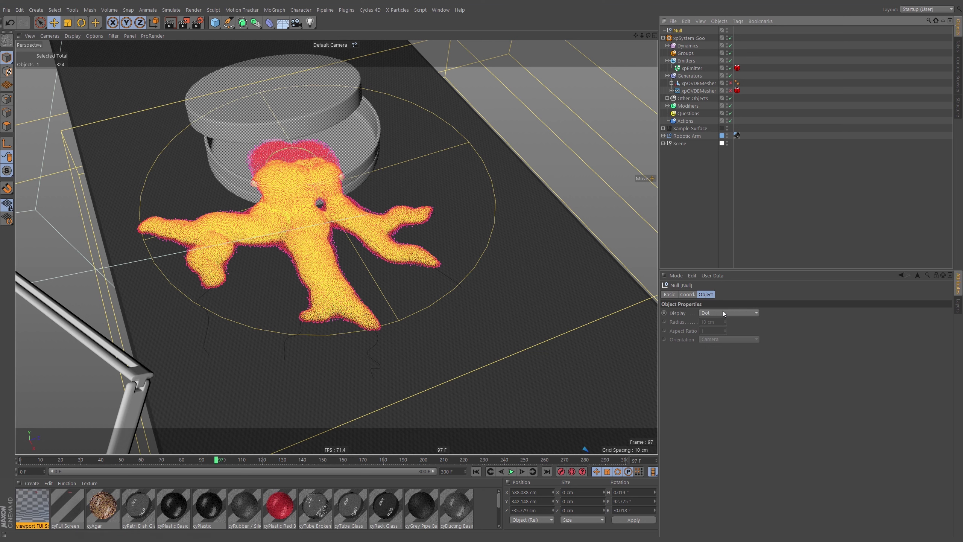
pyautogui.click(723, 312)
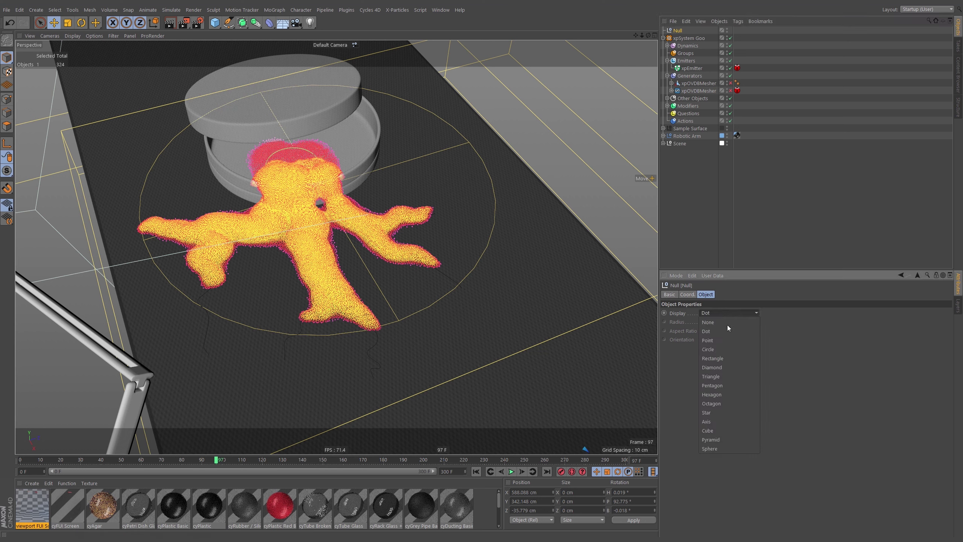
pyautogui.click(723, 448)
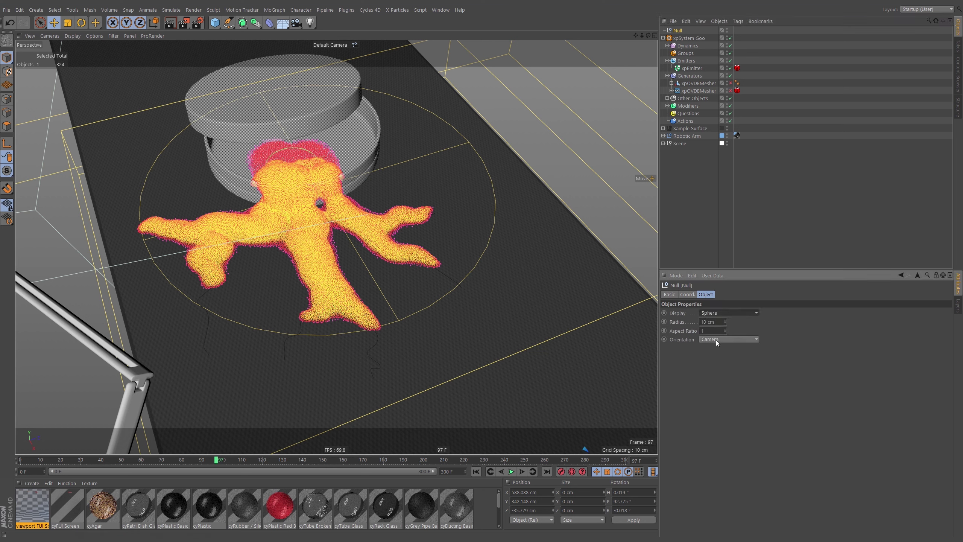
# Step: Show all element types in the viewport and align the workplane to Y
pyautogui.keyDown('alt'); pyautogui.moveTo(569, 329); pyautogui.dragTo(542, 326); pyautogui.keyUp('alt')
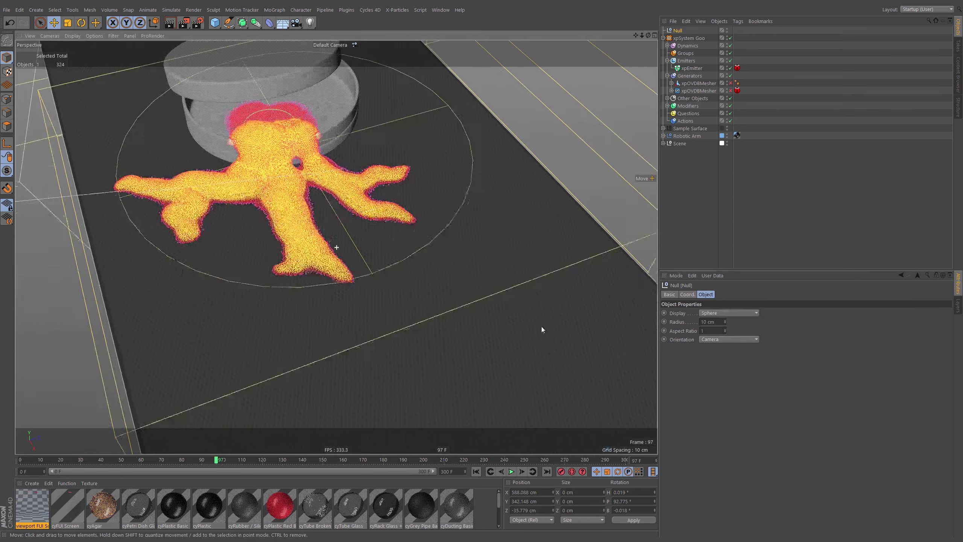
pyautogui.keyDown('alt'); pyautogui.moveTo(503, 283); pyautogui.dragTo(459, 318, button='right'); pyautogui.keyUp('alt')
pyautogui.keyDown('alt'); pyautogui.moveTo(473, 318); pyautogui.dragTo(436, 292); pyautogui.keyUp('alt')
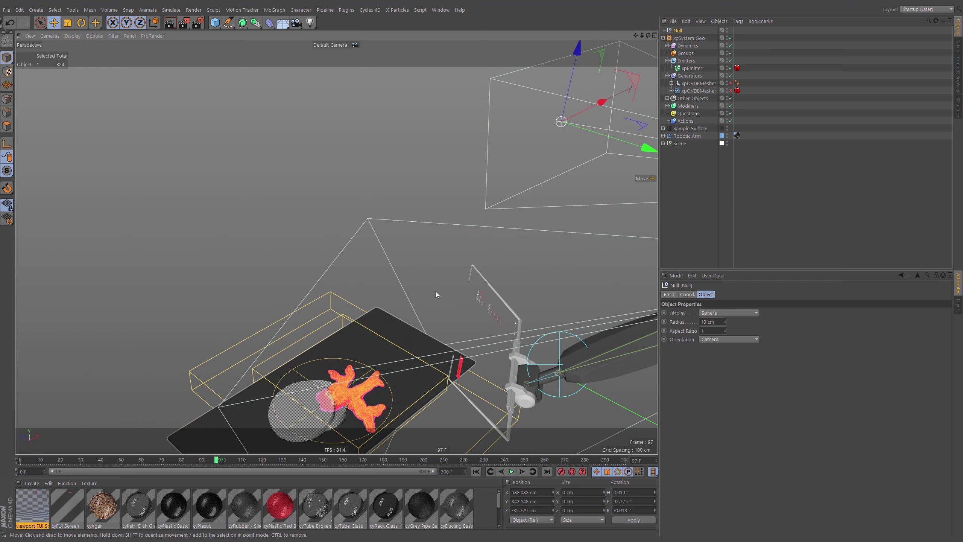
pyautogui.keyDown('alt'); pyautogui.moveTo(548, 137); pyautogui.dragTo(542, 133, button='middle'); pyautogui.keyUp('alt')
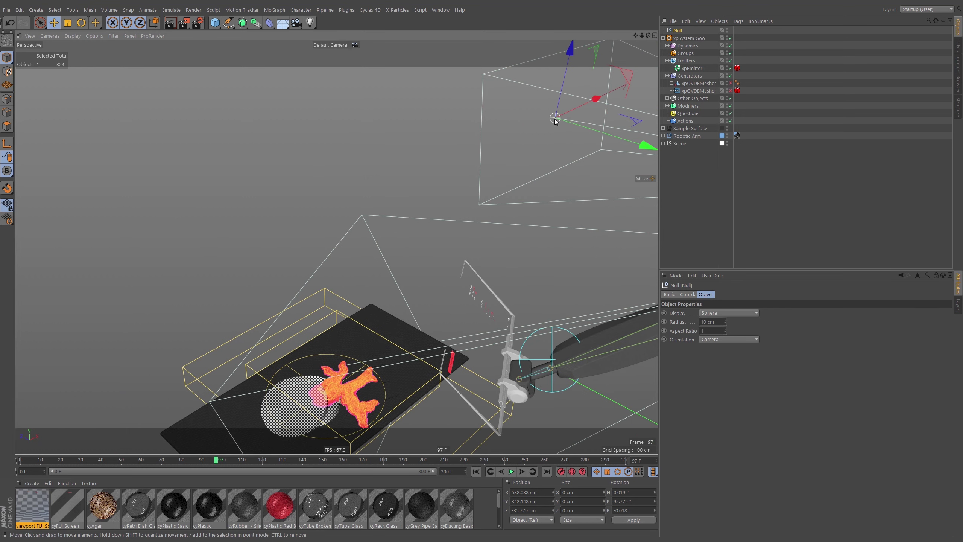
pyautogui.keyDown('alt'); pyautogui.moveTo(374, 351); pyautogui.dragTo(351, 358); pyautogui.keyUp('alt')
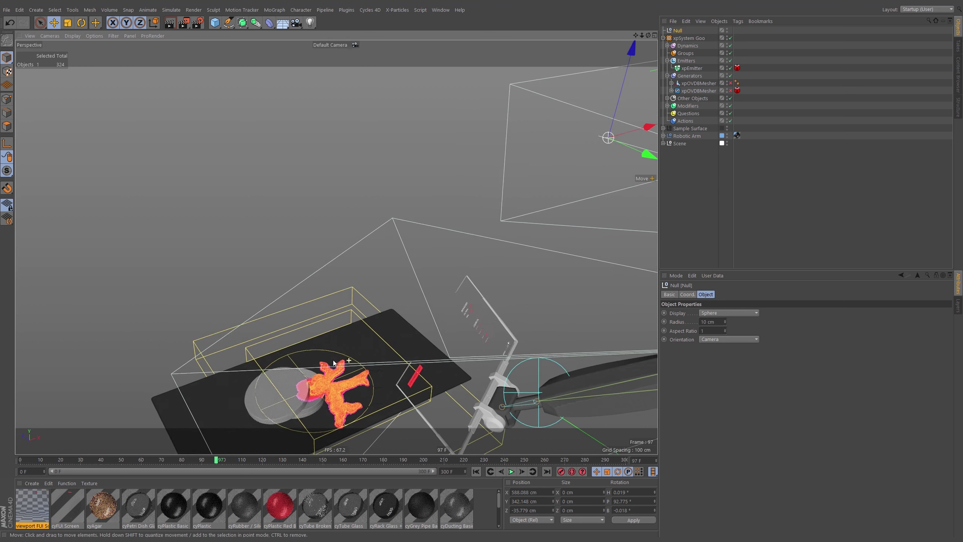
pyautogui.keyDown('alt'); pyautogui.moveTo(361, 357); pyautogui.dragTo(353, 330, button='middle'); pyautogui.keyUp('alt')
pyautogui.click(112, 37)
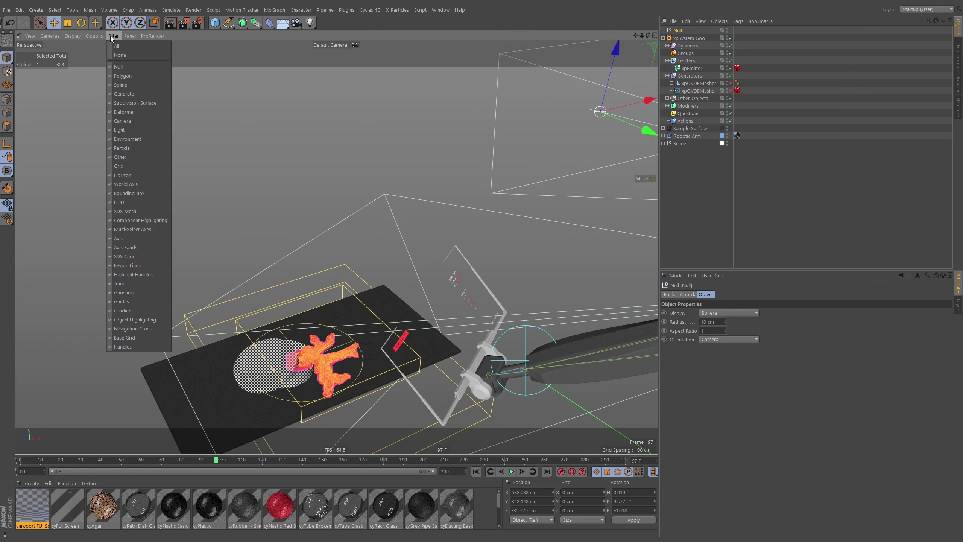
pyautogui.click(114, 45)
pyautogui.keyDown('alt'); pyautogui.moveTo(387, 344); pyautogui.dragTo(356, 310); pyautogui.keyUp('alt')
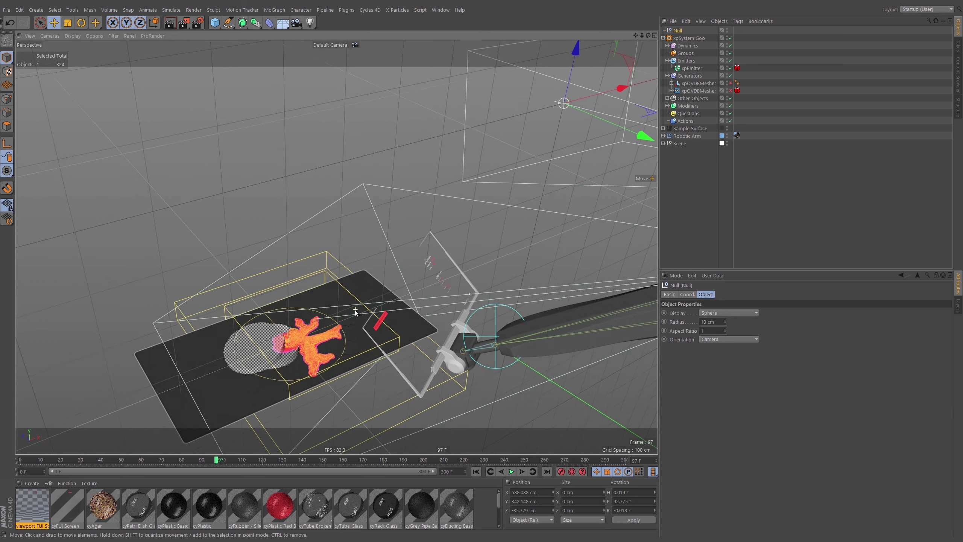
pyautogui.click(7, 206)
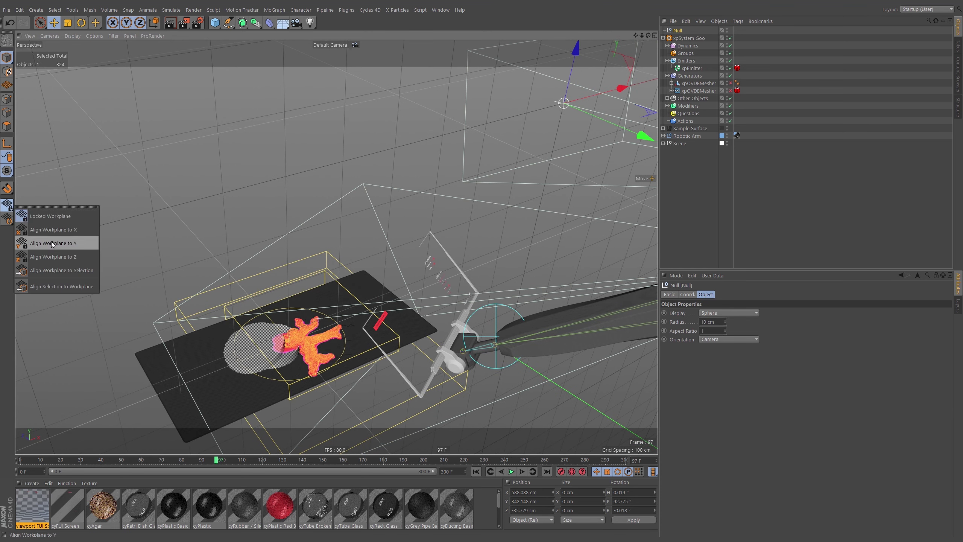
pyautogui.click(51, 239)
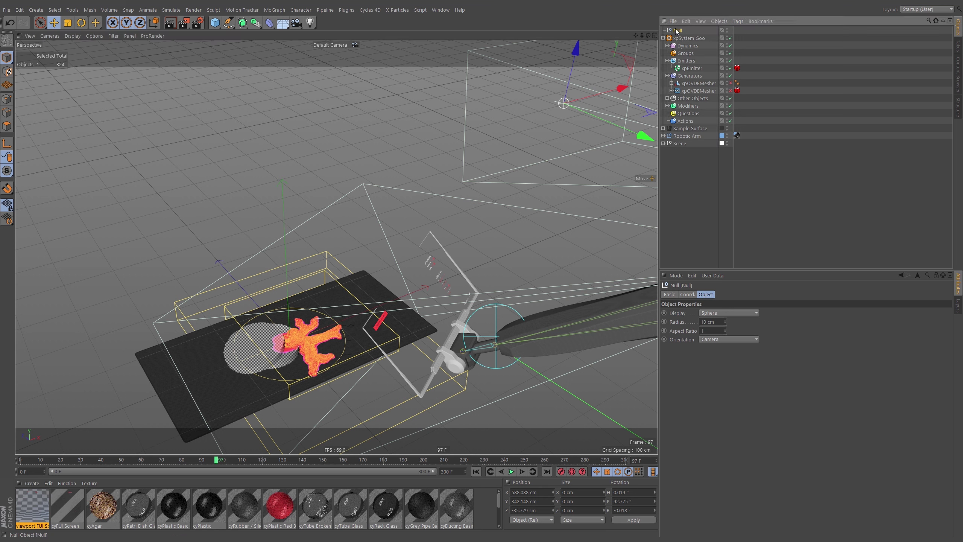
# Step: Apply the Reset PSR command to the null
pyautogui.hotkey('shift', 'c')
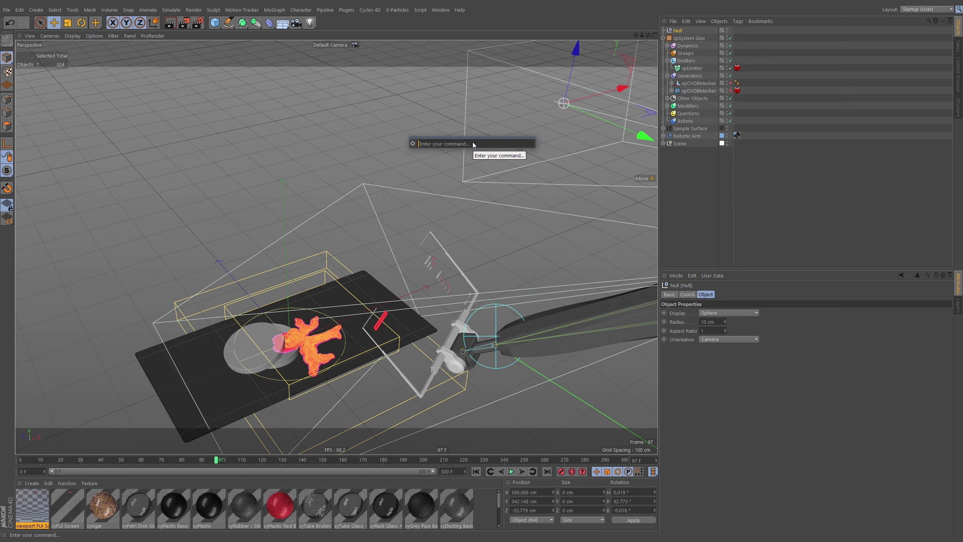
pyautogui.write('p')
pyautogui.press('BackSpace')
pyautogui.write('rese')
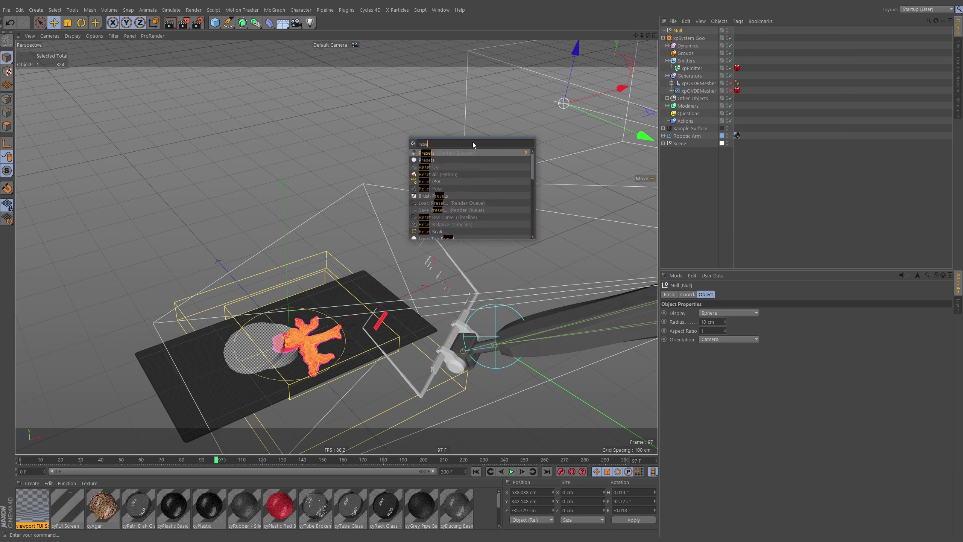
pyautogui.write('t psr')
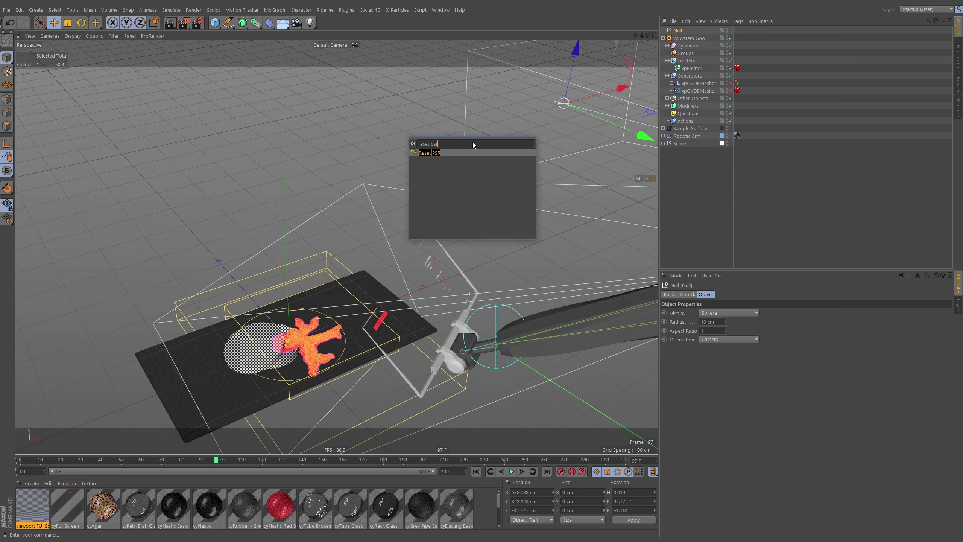
pyautogui.click(428, 154)
# Step: Move the null sideways and up above the goo, to about X 50 cm and Y 84 cm
pyautogui.keyDown('alt'); pyautogui.moveTo(337, 346); pyautogui.dragTo(254, 335); pyautogui.keyUp('alt')
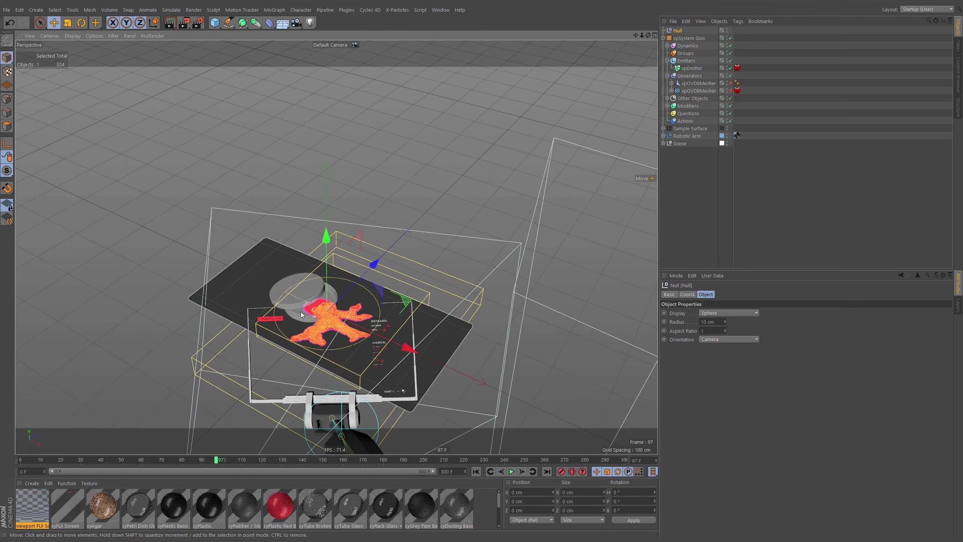
pyautogui.keyDown('alt'); pyautogui.moveTo(322, 306); pyautogui.dragTo(405, 282, button='right'); pyautogui.keyUp('alt')
pyautogui.scroll(5, 379, 286)
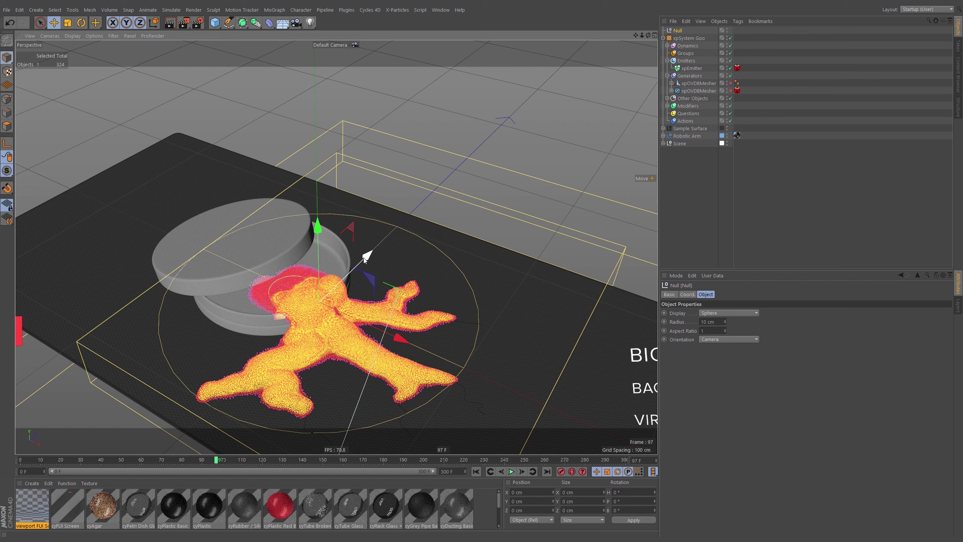
pyautogui.keyDown('alt'); pyautogui.moveTo(344, 298); pyautogui.dragTo(327, 262, button='middle'); pyautogui.keyUp('alt')
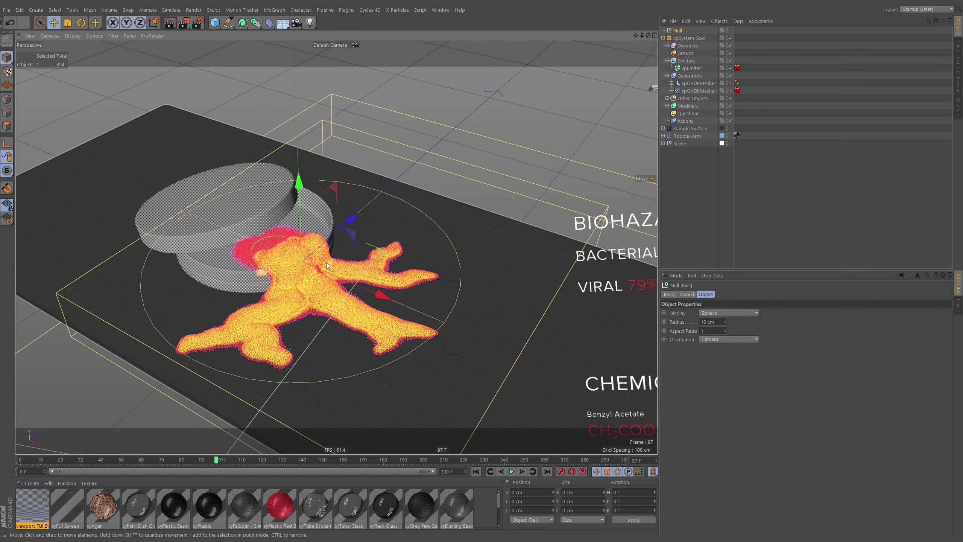
pyautogui.keyDown('alt'); pyautogui.moveTo(326, 263); pyautogui.dragTo(267, 282); pyautogui.keyUp('alt')
pyautogui.keyDown('alt'); pyautogui.moveTo(267, 282); pyautogui.dragTo(360, 252, button='right'); pyautogui.keyUp('alt')
pyautogui.keyDown('alt'); pyautogui.moveTo(360, 252); pyautogui.dragTo(394, 243); pyautogui.keyUp('alt')
pyautogui.moveTo(369, 287); pyautogui.dragTo(460, 362)
pyautogui.moveTo(384, 246); pyautogui.dragTo(433, 43)
pyautogui.keyDown('alt'); pyautogui.moveTo(353, 240); pyautogui.dragTo(443, 215); pyautogui.keyUp('alt')
pyautogui.keyDown('alt'); pyautogui.moveTo(443, 212); pyautogui.dragTo(388, 303, button='middle'); pyautogui.keyUp('alt')
pyautogui.keyDown('alt'); pyautogui.moveTo(388, 303); pyautogui.dragTo(393, 281); pyautogui.keyUp('alt')
# Step: Set the sphere null's orientation to XZ and move it to about X 78 cm and Y 120 cm
pyautogui.click(727, 315)
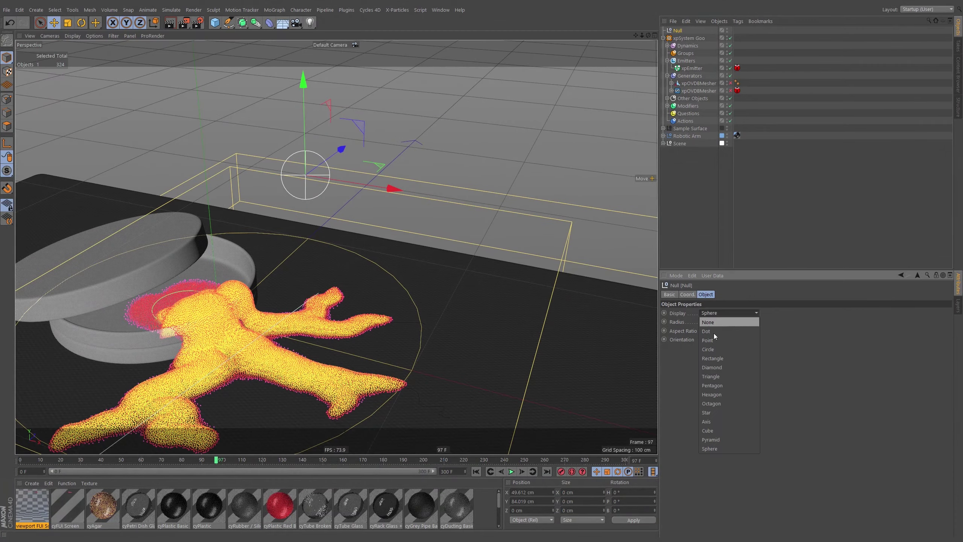
pyautogui.click(713, 447)
pyautogui.click(712, 339)
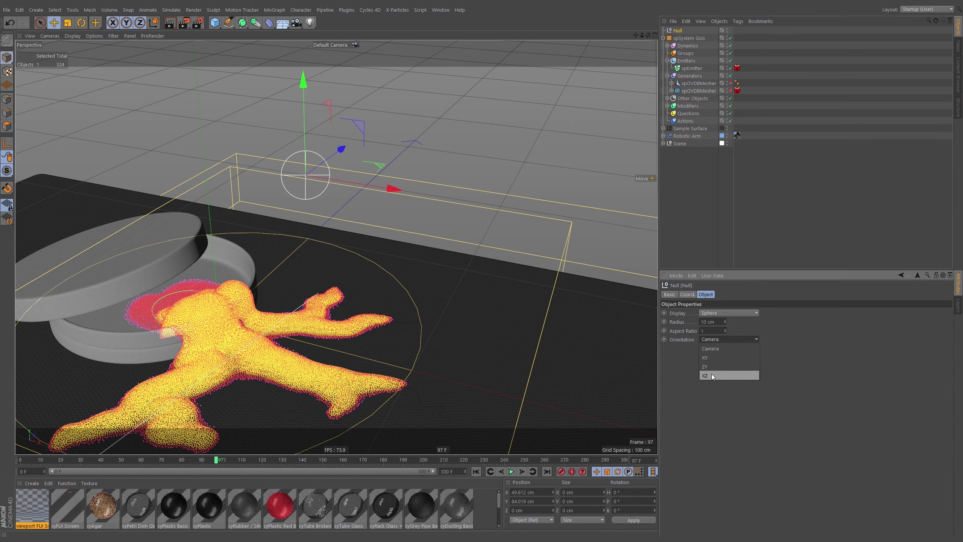
pyautogui.click(712, 375)
pyautogui.keyDown('alt'); pyautogui.moveTo(420, 305); pyautogui.dragTo(493, 96); pyautogui.keyUp('alt')
pyautogui.keyDown('alt'); pyautogui.moveTo(365, 314); pyautogui.dragTo(625, 119); pyautogui.keyUp('alt')
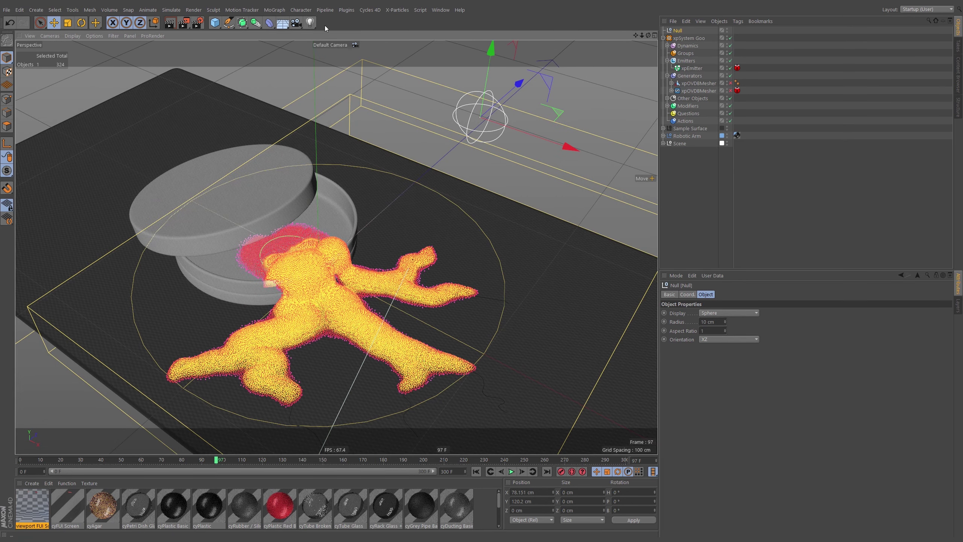
pyautogui.click(214, 22)
pyautogui.click(241, 34)
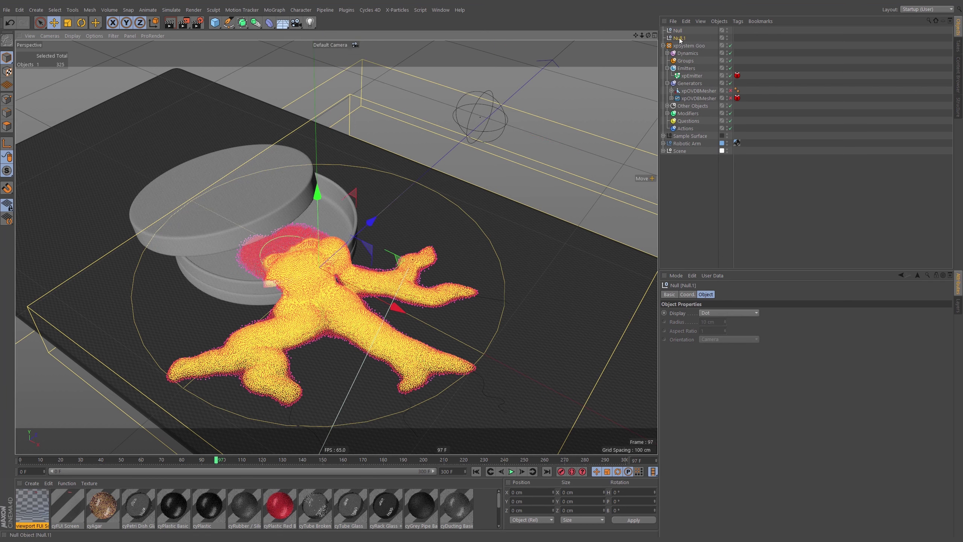
pyautogui.doubleClick(681, 31)
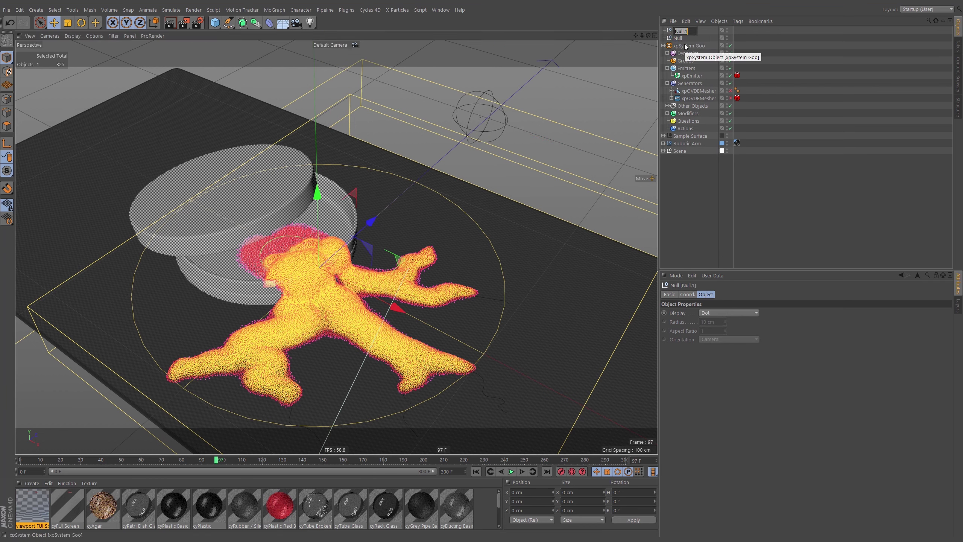
pyautogui.click(681, 31)
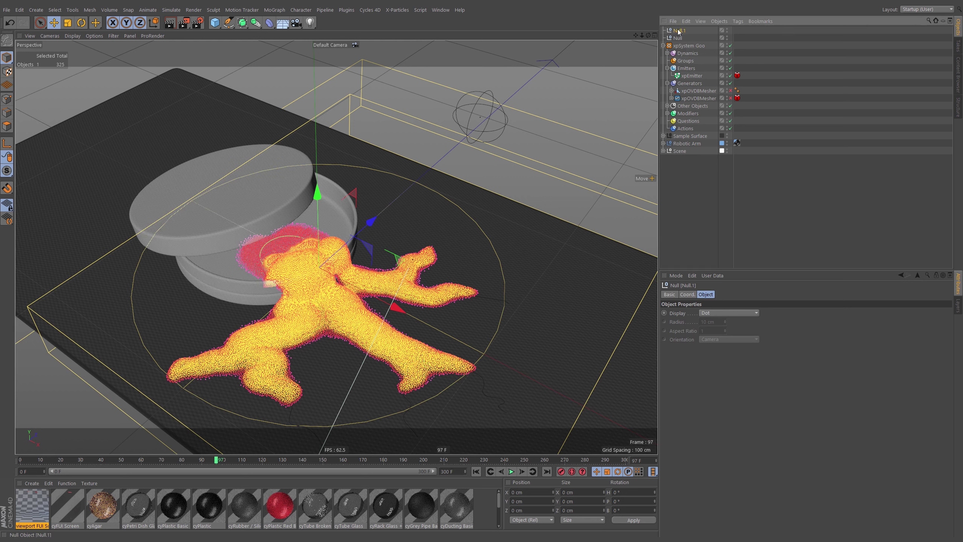
pyautogui.press('Delete')
# Step: Rename the sphere null as Particle Follow
pyautogui.doubleClick(680, 32)
pyautogui.write('P')
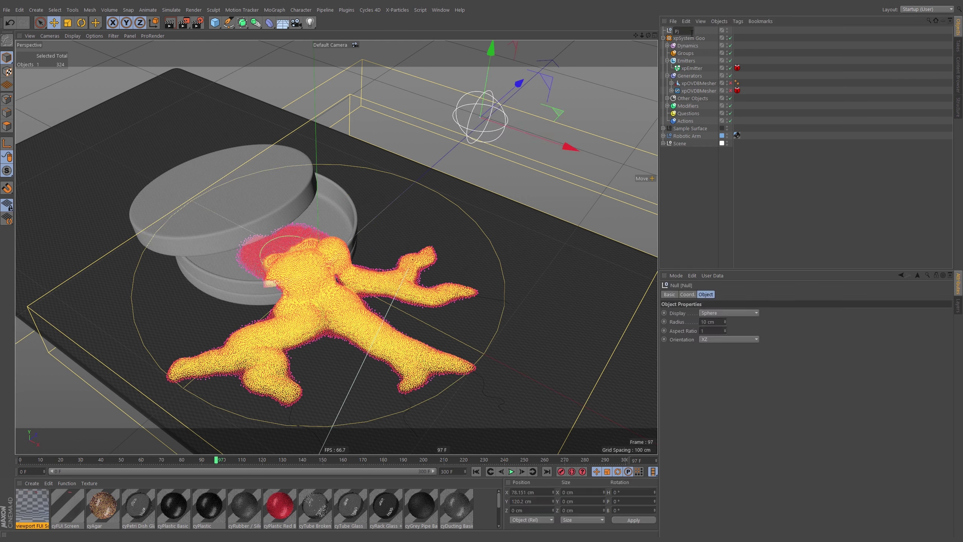
pyautogui.write('article Follow')
pyautogui.press('Return')
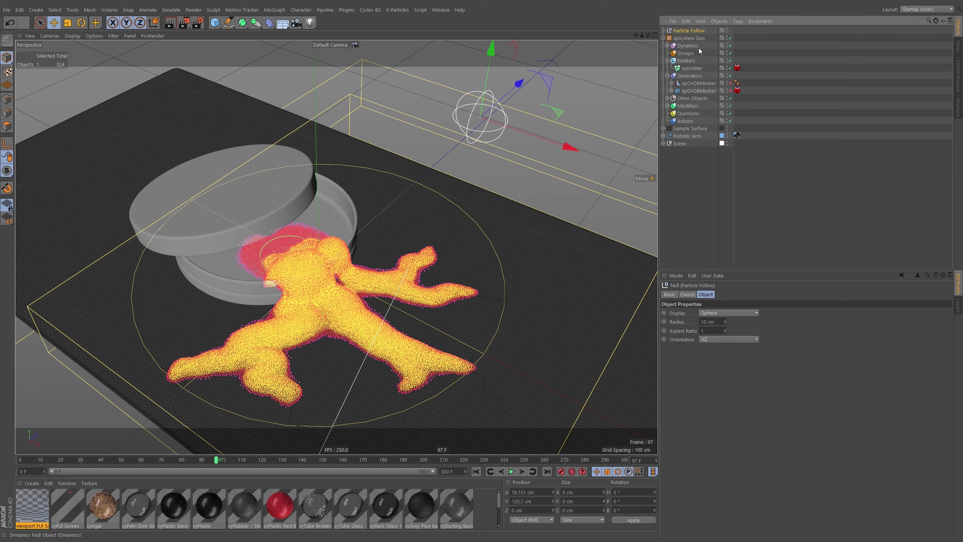
# Step: Add an XPresso tag to the Particle Follow null
pyautogui.rightClick(694, 31)
pyautogui.moveTo(723, 34)
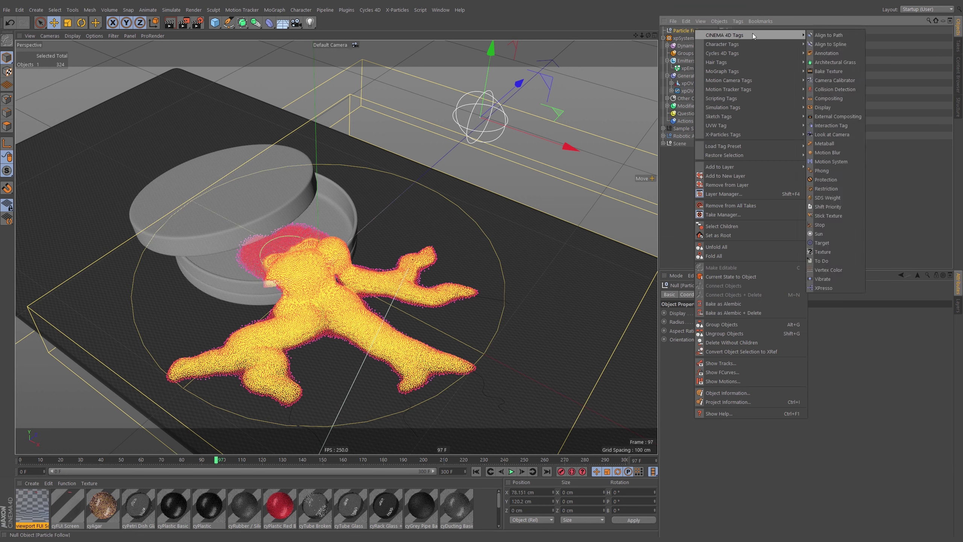
pyautogui.click(825, 289)
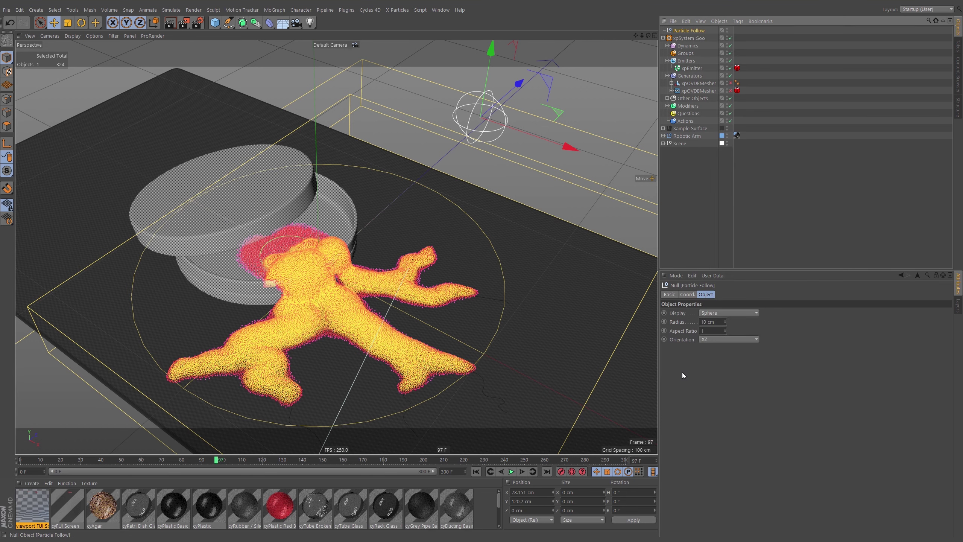
# Step: Widen the XPresso Editor window and reposition it so the goo's tentacles and the Particle Follow null stay in view
pyautogui.moveTo(757, 280); pyautogui.dragTo(292, 122)
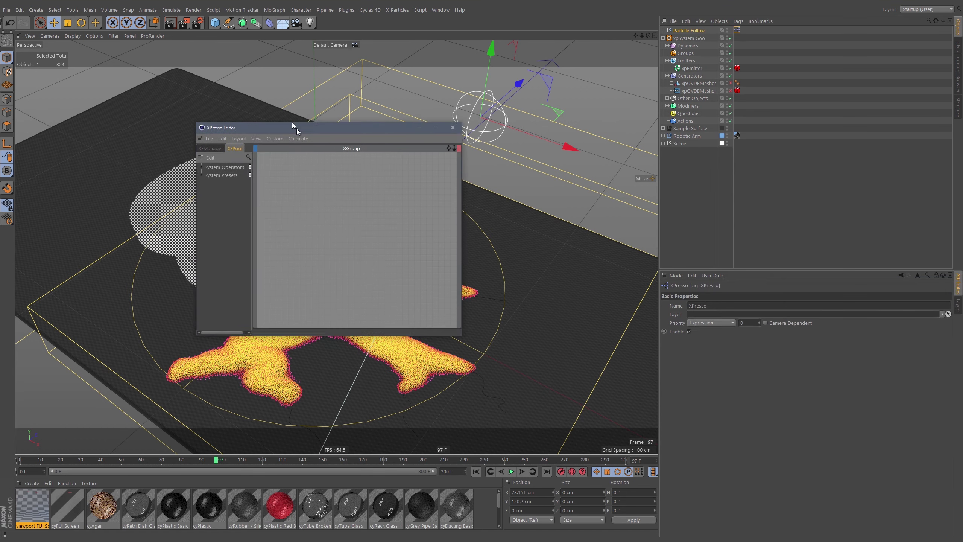
pyautogui.moveTo(364, 128); pyautogui.dragTo(527, 207)
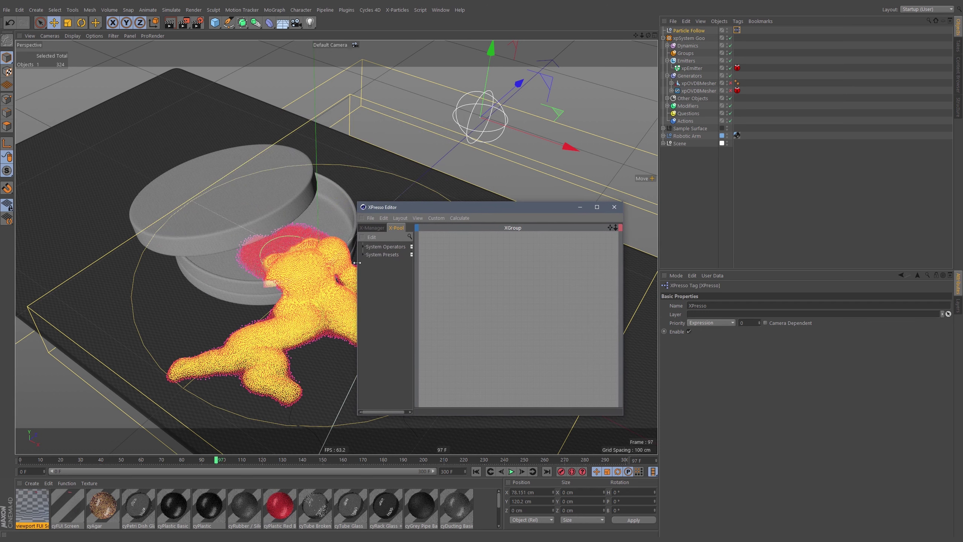
pyautogui.moveTo(357, 267); pyautogui.dragTo(290, 263)
pyautogui.moveTo(457, 206); pyautogui.dragTo(432, 189)
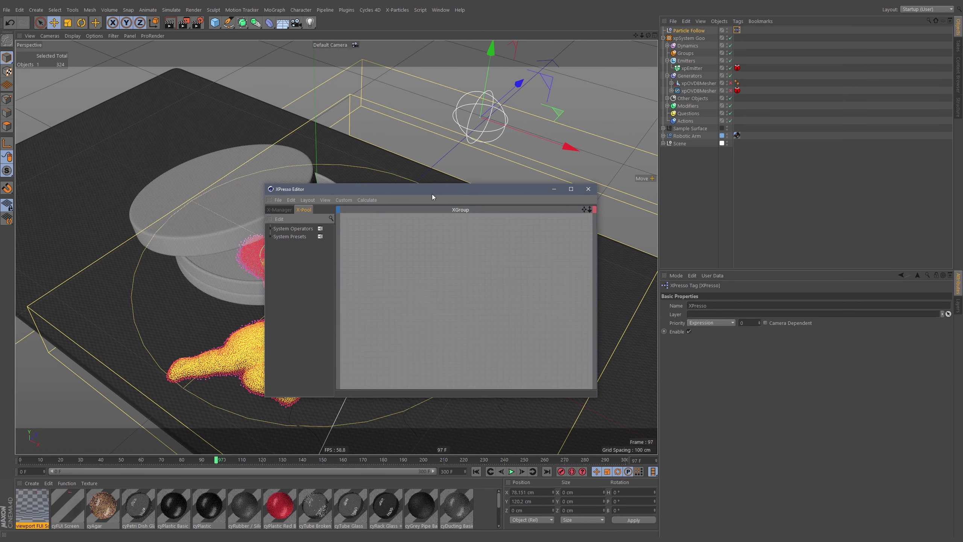
pyautogui.moveTo(515, 189); pyautogui.dragTo(279, 198)
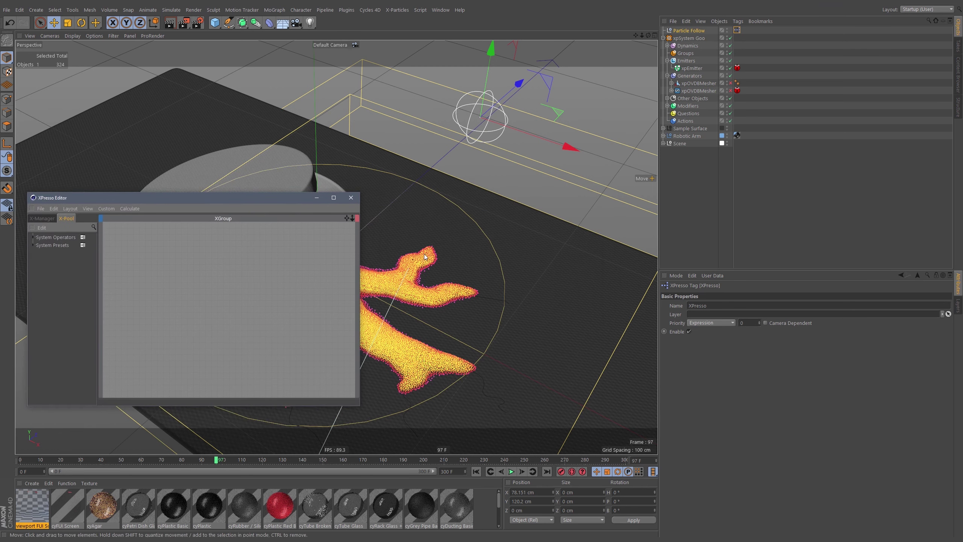
pyautogui.keyDown('alt'); pyautogui.moveTo(424, 254); pyautogui.dragTo(443, 252, button='middle'); pyautogui.keyUp('alt')
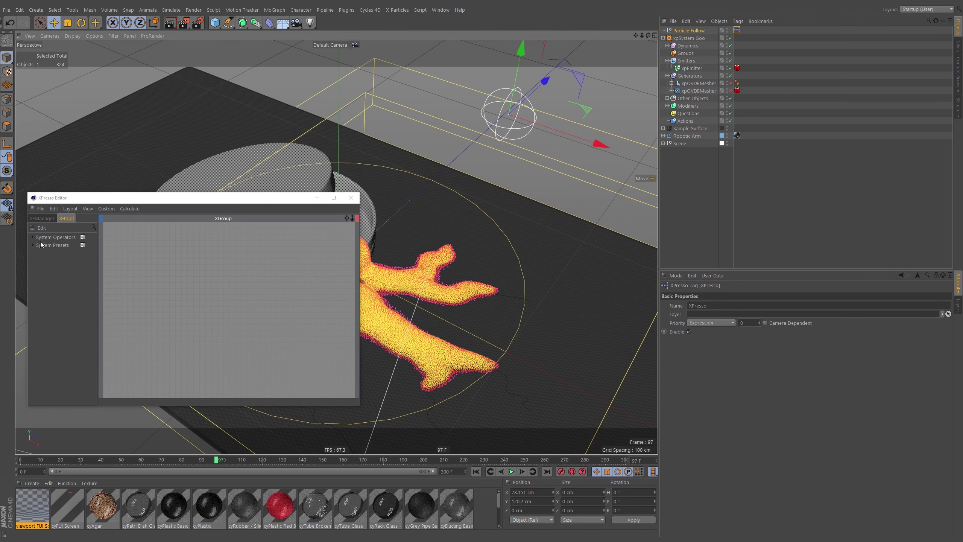
# Step: Add a Get Particle Data node from the X-Particles data operators to the XPresso graph
pyautogui.click(93, 227)
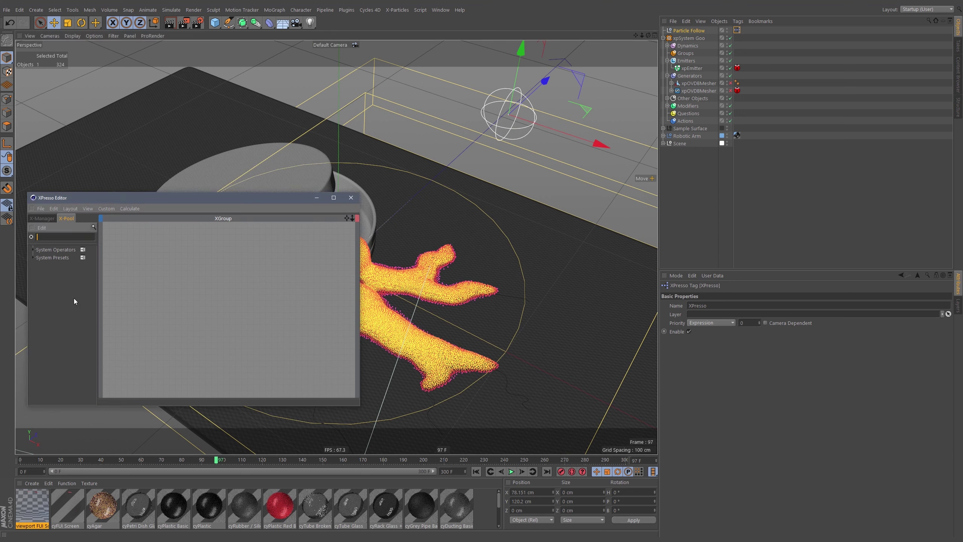
pyautogui.click(33, 248)
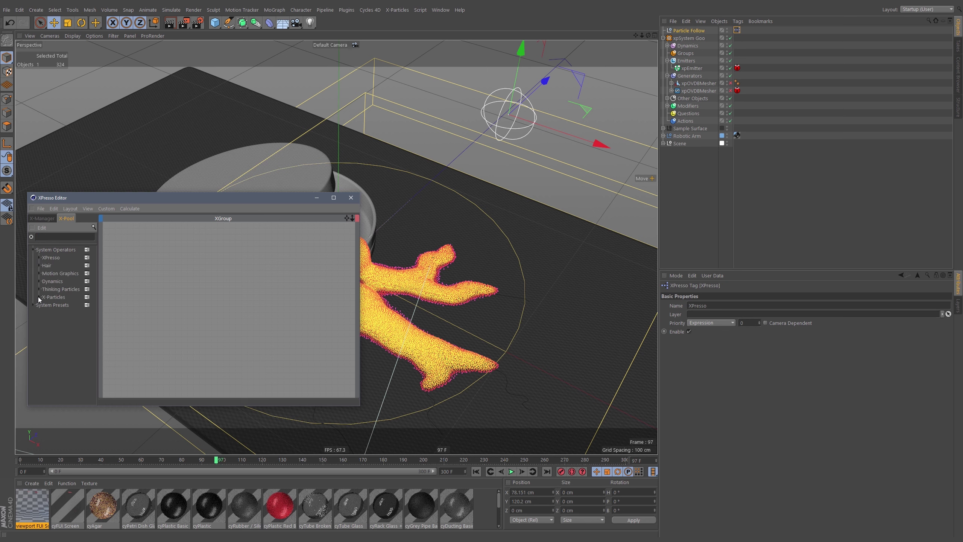
pyautogui.click(38, 297)
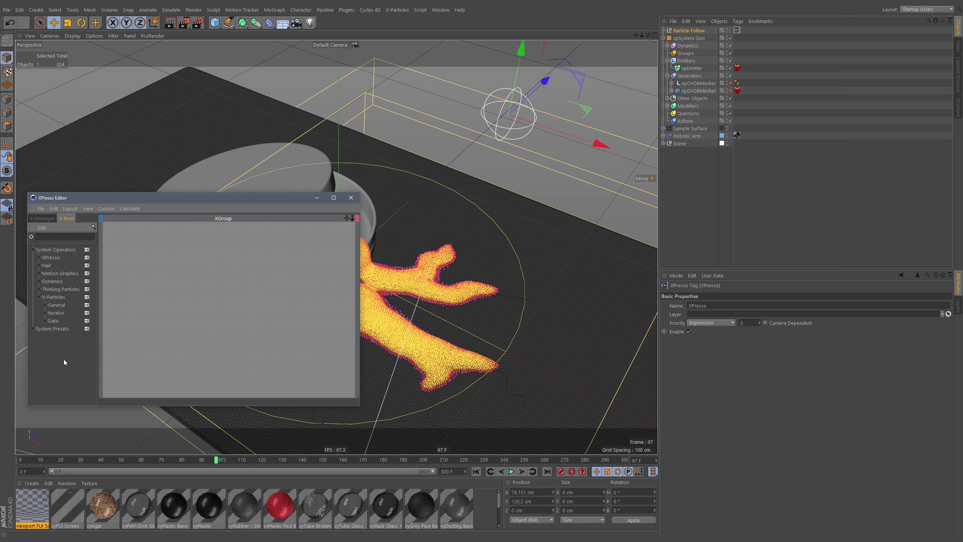
pyautogui.click(45, 305)
pyautogui.click(46, 320)
pyautogui.click(46, 344)
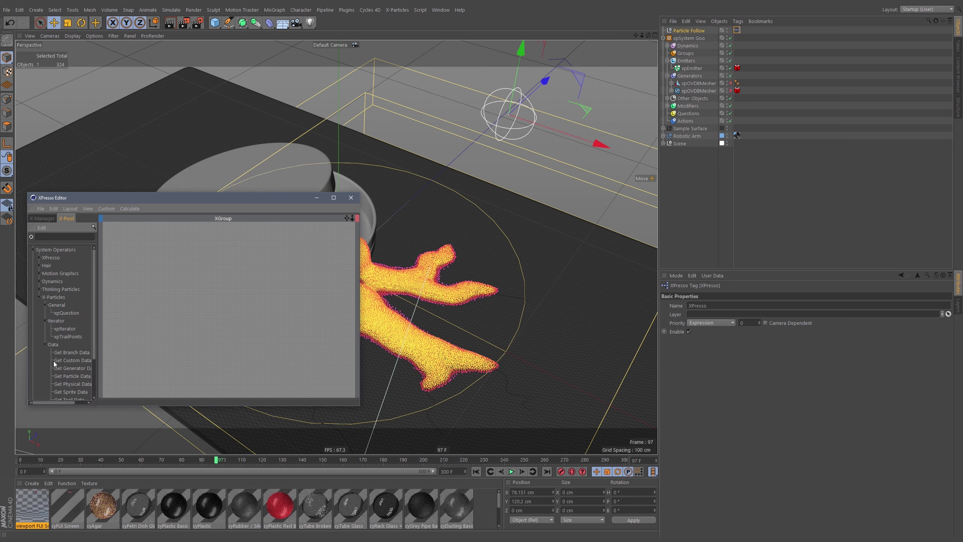
pyautogui.moveTo(98, 335); pyautogui.dragTo(126, 334)
pyautogui.click(45, 305)
pyautogui.click(45, 313)
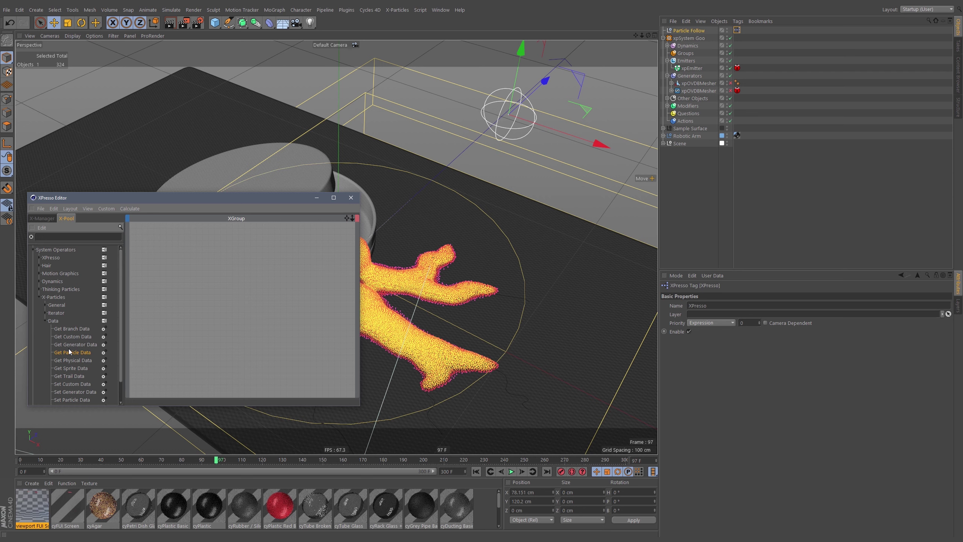
pyautogui.moveTo(74, 352); pyautogui.dragTo(242, 271)
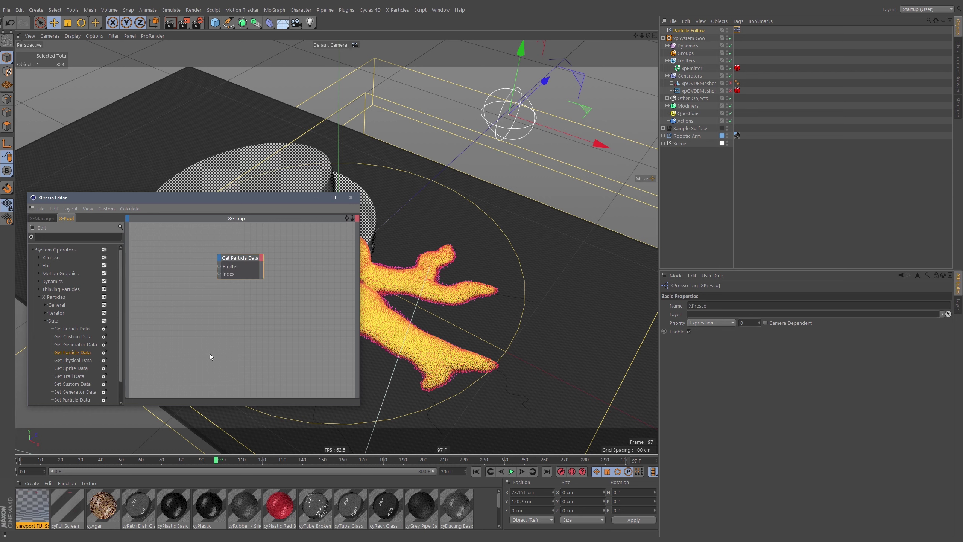
pyautogui.click(40, 297)
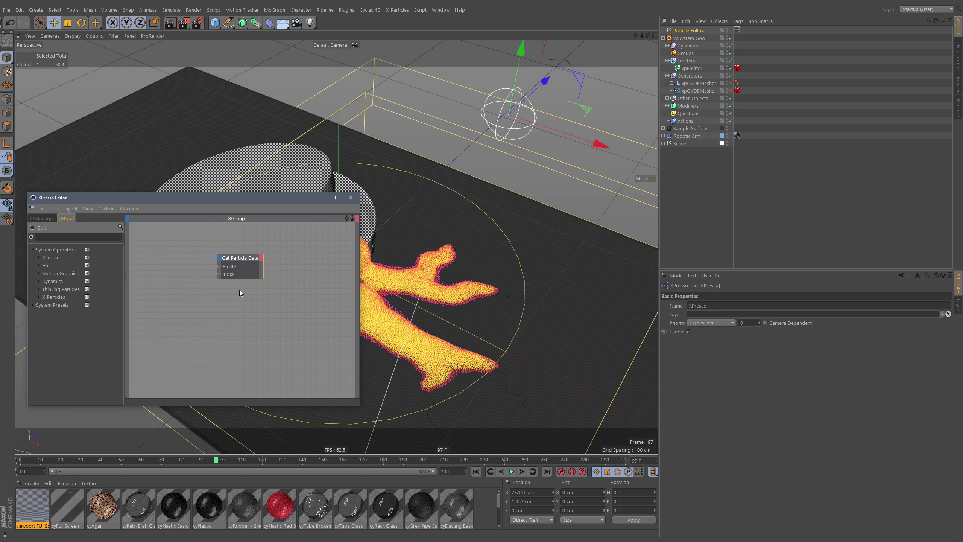
# Step: Make room beside the Get Particle Data node and add the goo system's xpEmitter to the graph as a node
pyautogui.click(243, 265)
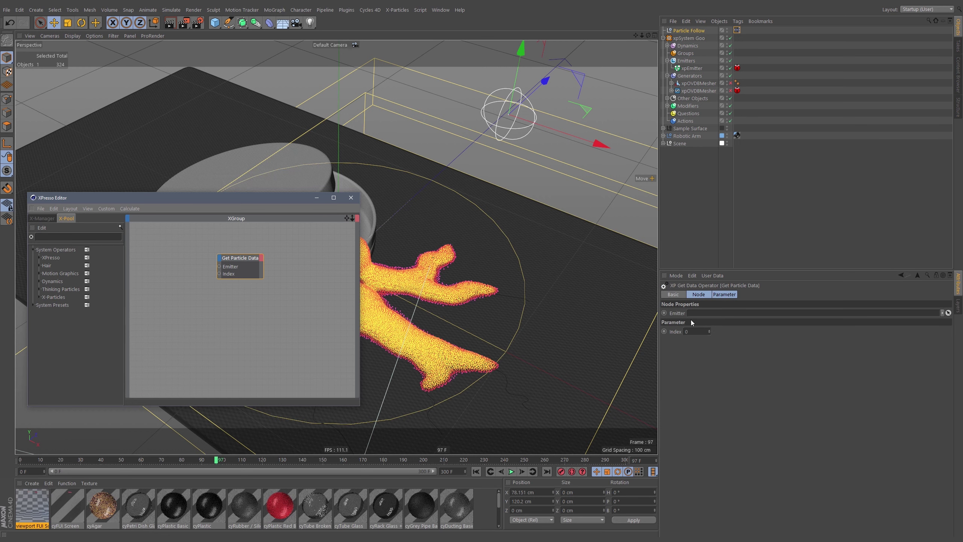
pyautogui.click(678, 313)
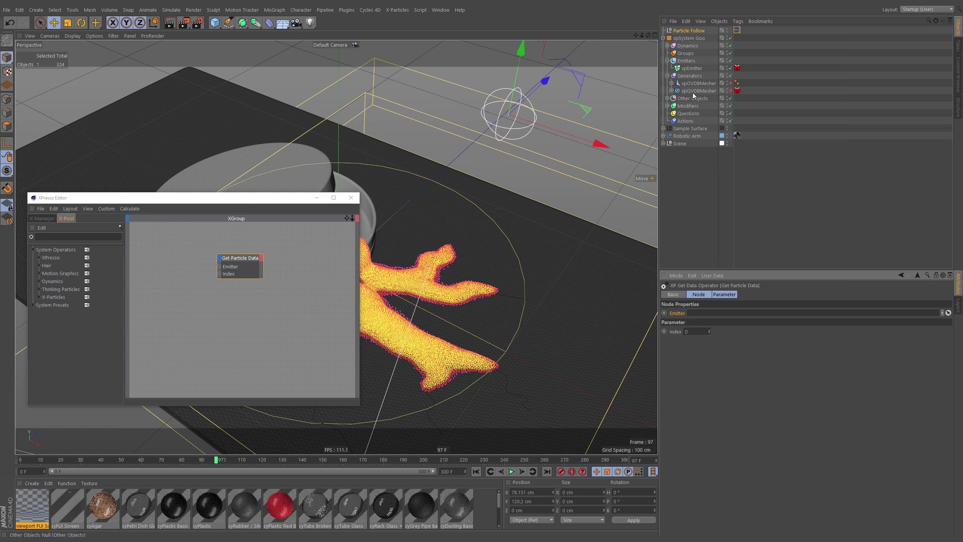
pyautogui.moveTo(254, 267); pyautogui.dragTo(283, 264)
pyautogui.moveTo(689, 69); pyautogui.dragTo(186, 252)
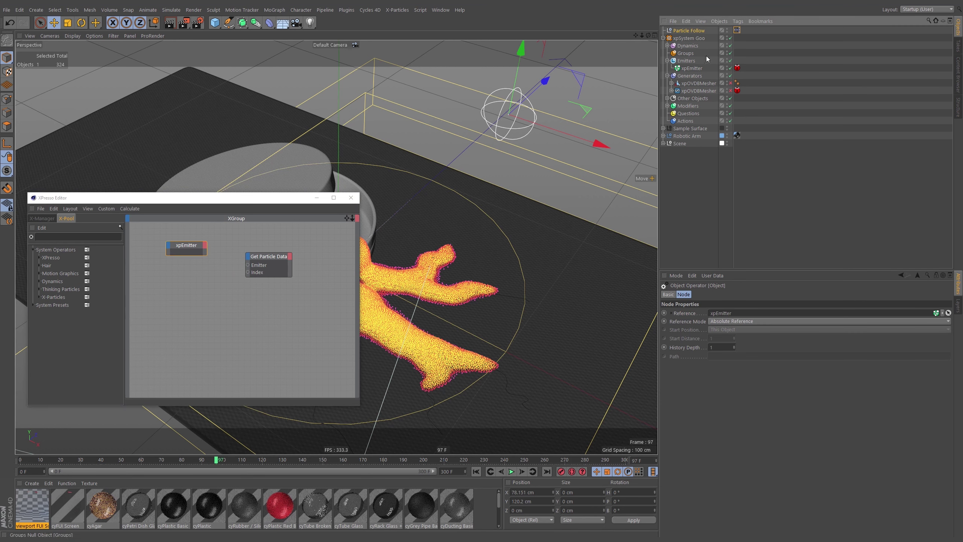
# Step: Give the xpEmitter node an Object output and connect it to the Emitter input of Get Particle Data
pyautogui.click(206, 250)
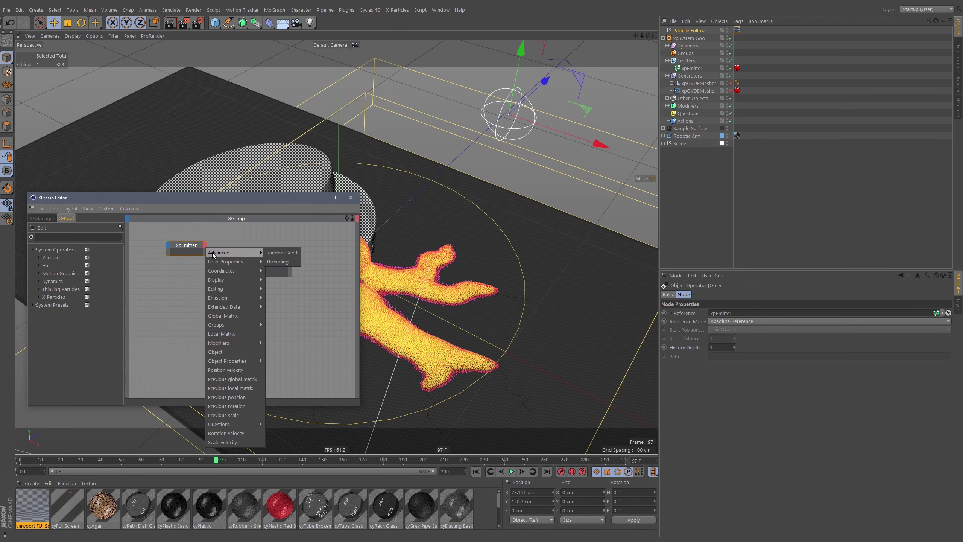
pyautogui.click(201, 247)
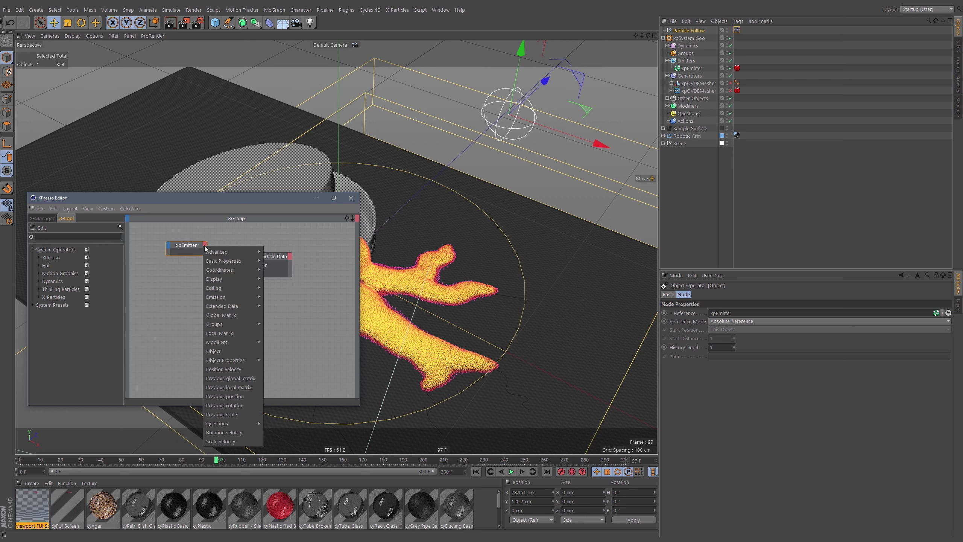
pyautogui.click(205, 246)
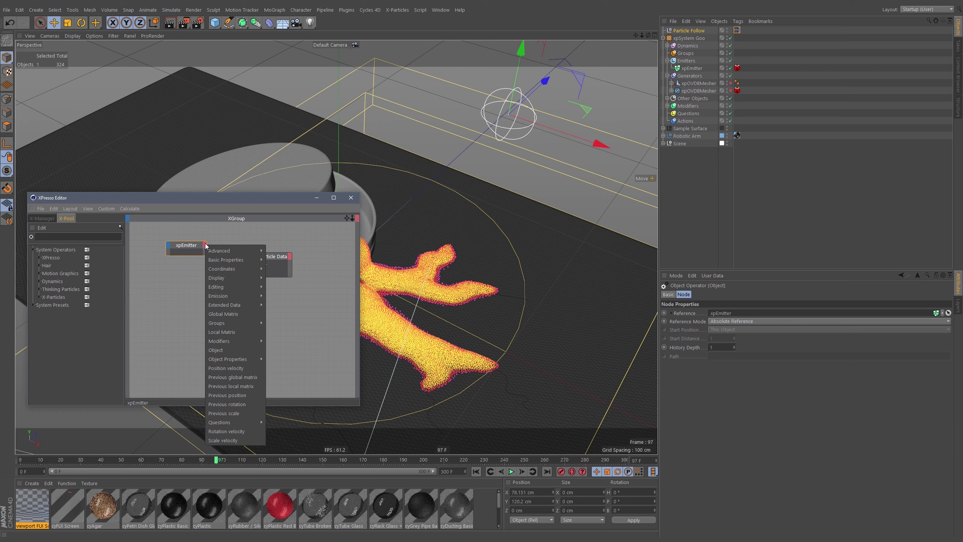
pyautogui.click(220, 350)
pyautogui.moveTo(205, 253); pyautogui.dragTo(249, 267)
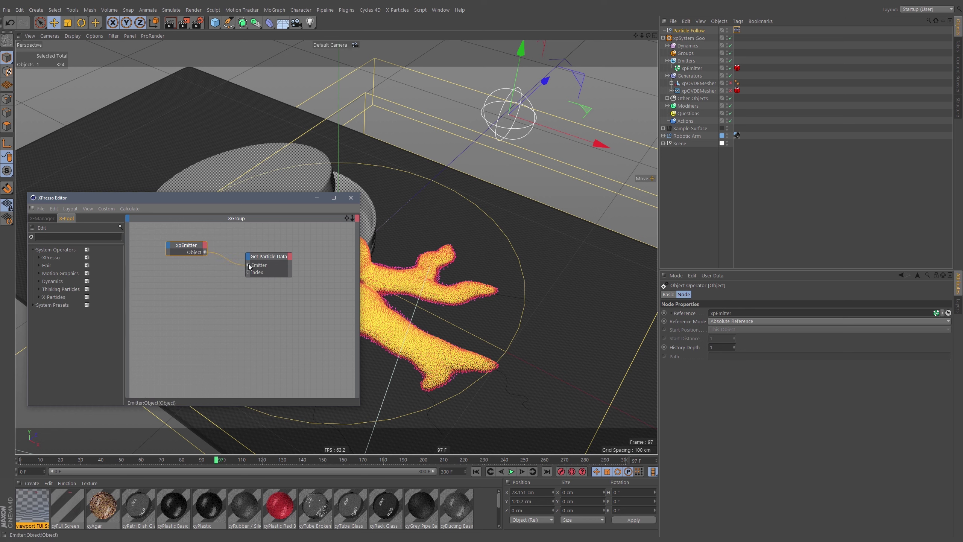
# Step: Examine the port information of the xpEmitter's Object output and the Emitter input of Get Particle Data
pyautogui.rightClick(205, 252)
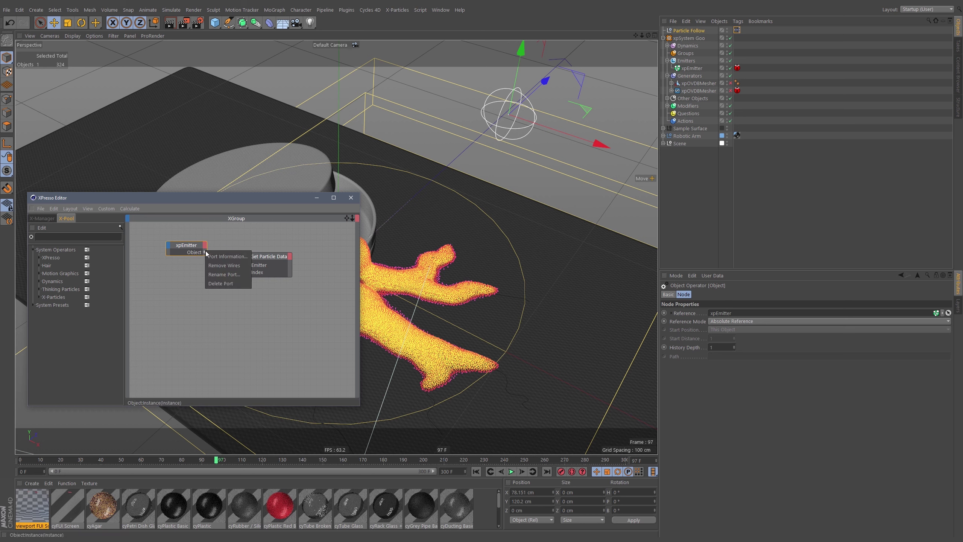
pyautogui.click(209, 256)
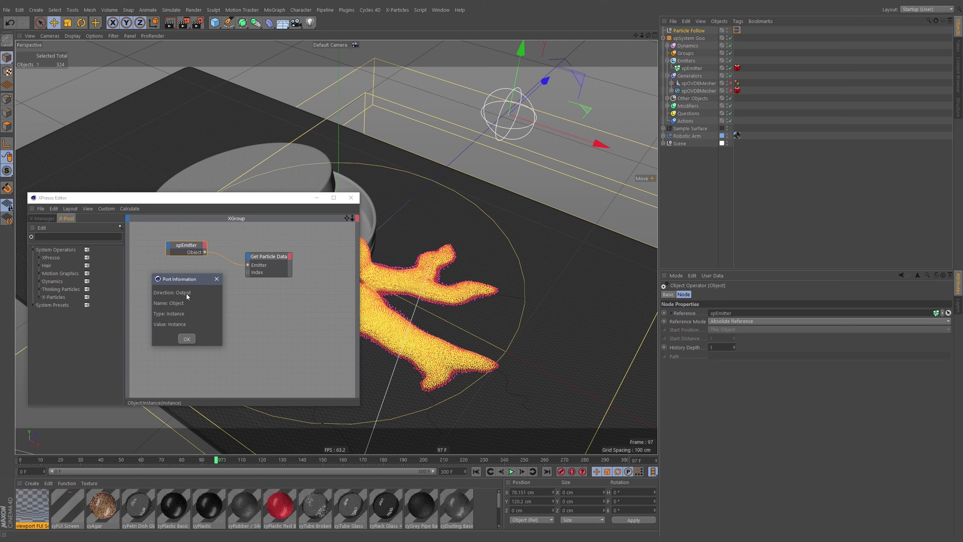
pyautogui.click(187, 338)
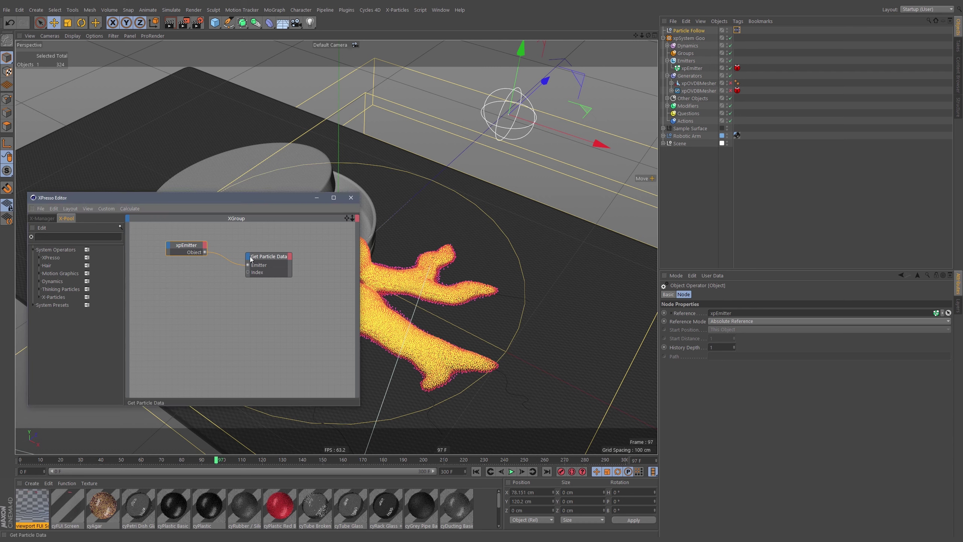
pyautogui.rightClick(249, 264)
pyautogui.click(254, 271)
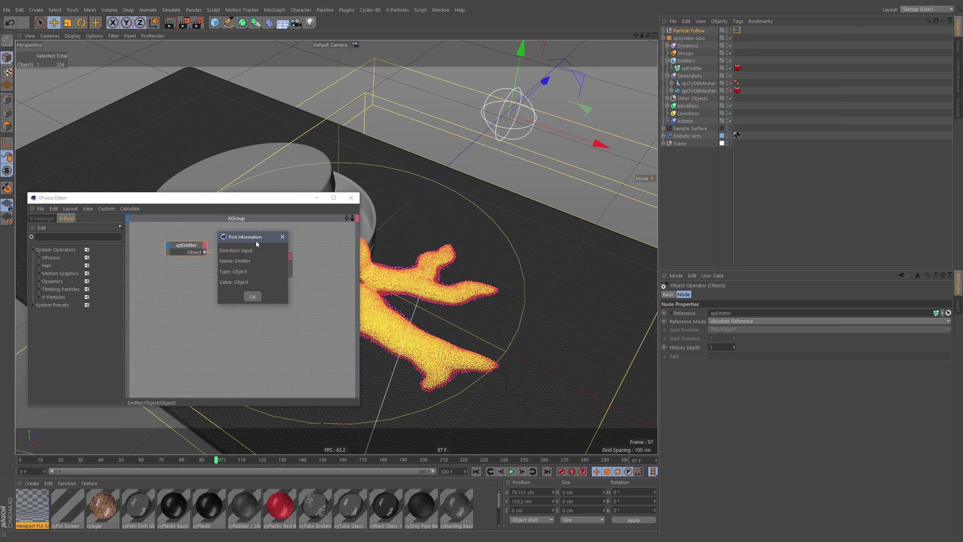
pyautogui.moveTo(256, 236); pyautogui.dragTo(192, 271)
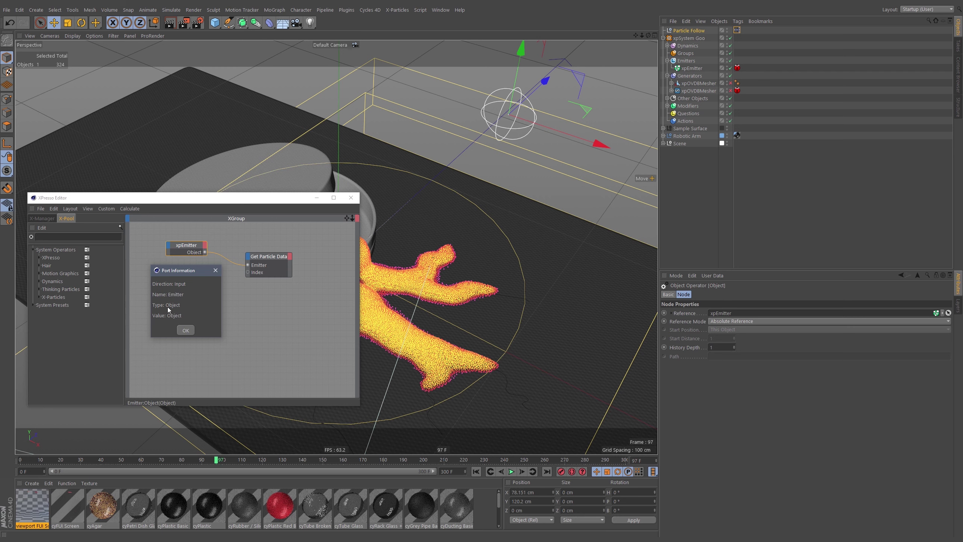
pyautogui.click(185, 331)
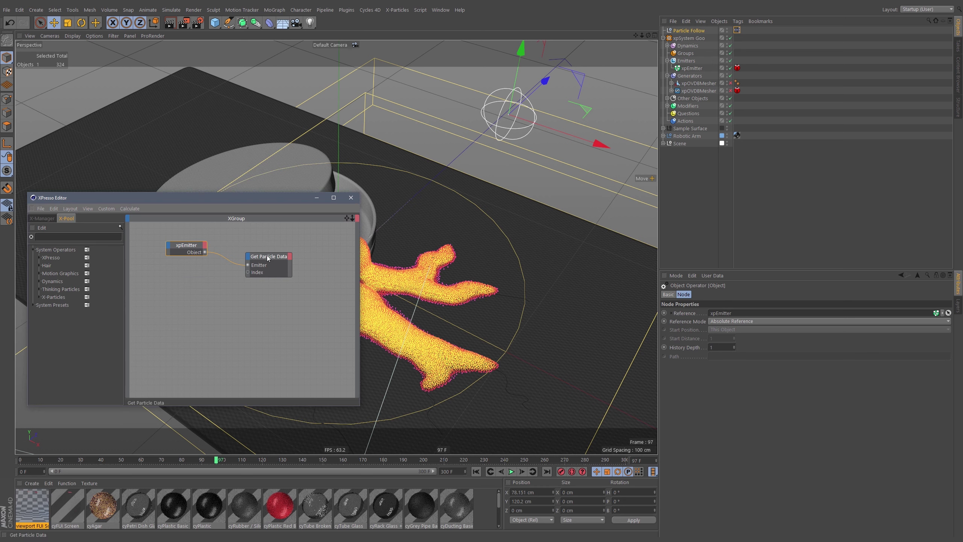
# Step: Move the Get Particle Data node closer to xpEmitter and add a Position output to it
pyautogui.moveTo(266, 256); pyautogui.dragTo(252, 245)
pyautogui.keyDown('alt'); pyautogui.moveTo(287, 254); pyautogui.dragTo(277, 276, button='middle'); pyautogui.keyUp('alt')
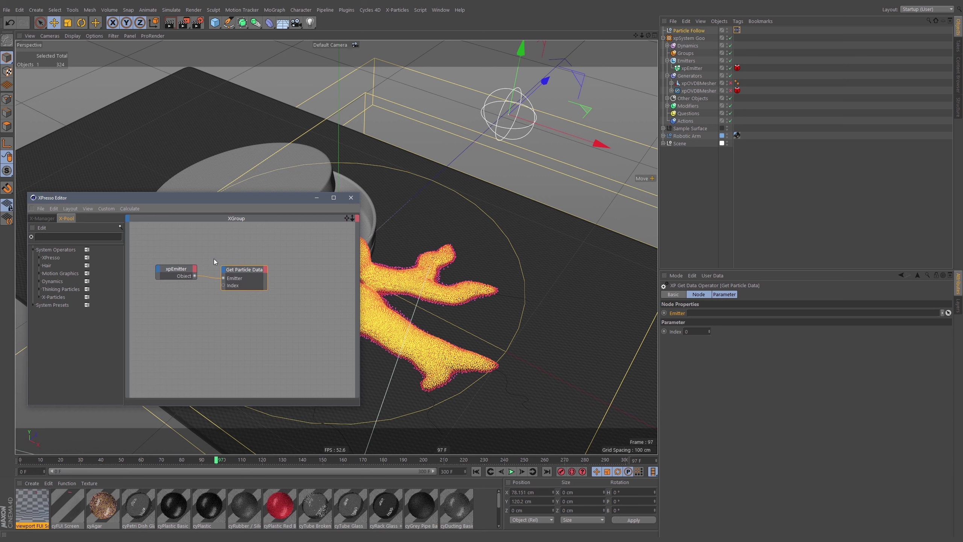
pyautogui.click(266, 271)
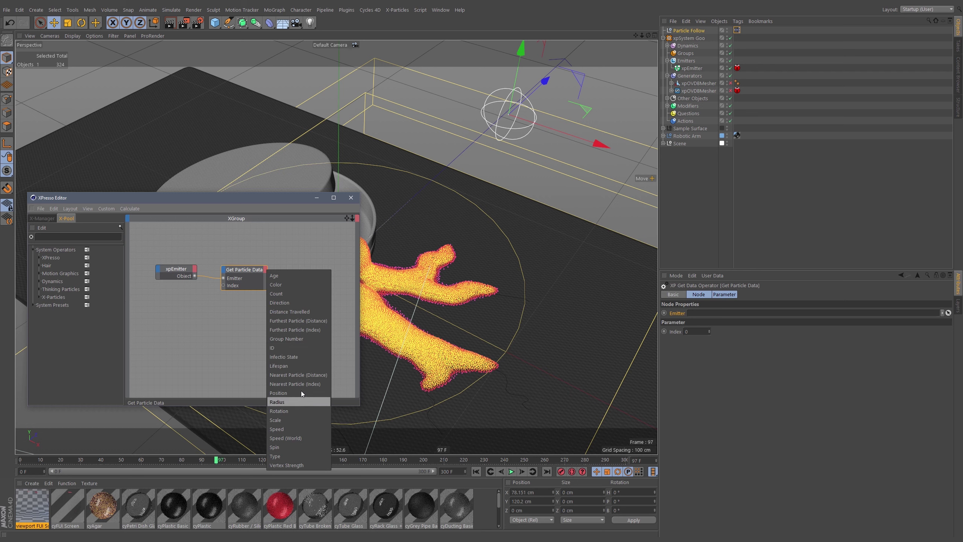
pyautogui.click(279, 393)
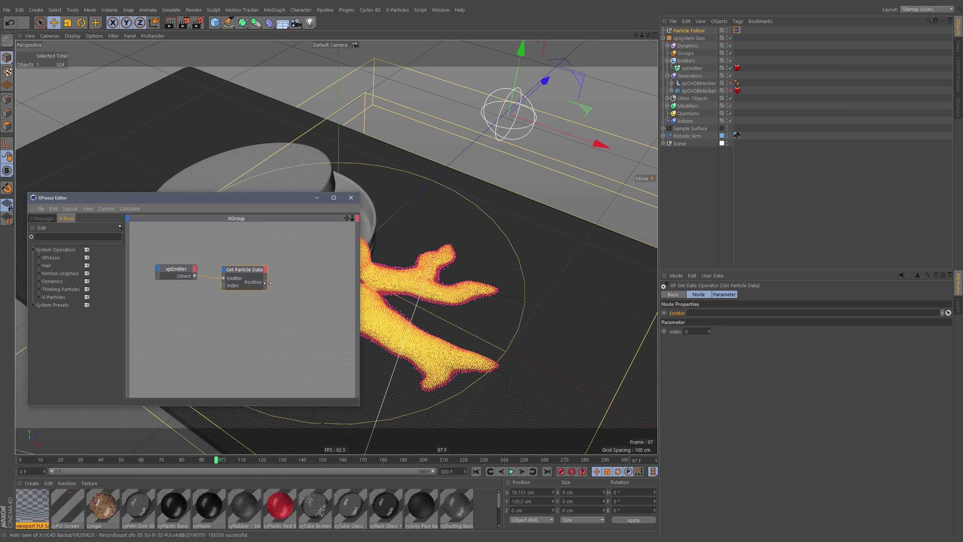
# Step: Search for the Result operator, add it to the graph, and feed it the Position output of Get Particle Data
pyautogui.click(72, 236)
pyautogui.write('res')
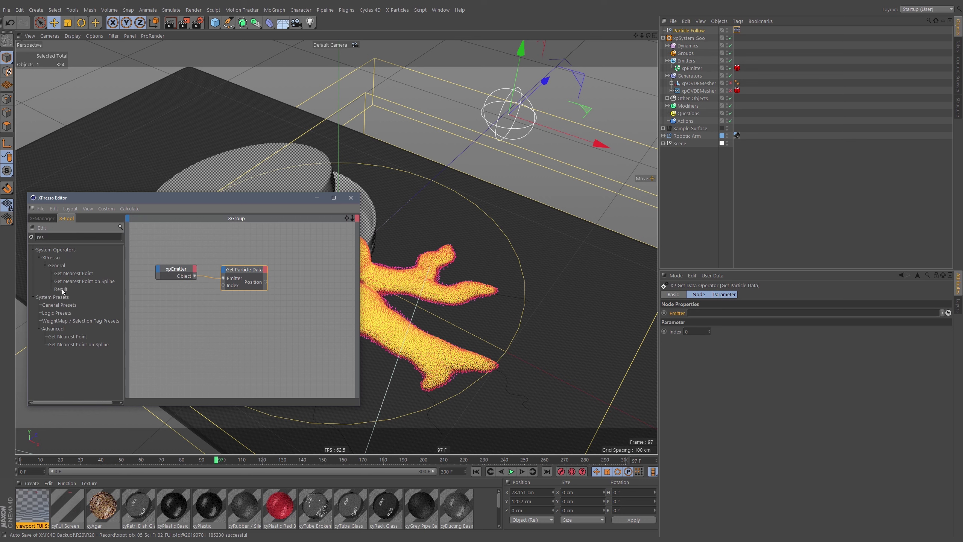
pyautogui.moveTo(62, 291); pyautogui.dragTo(313, 262)
pyautogui.moveTo(266, 281); pyautogui.dragTo(302, 257)
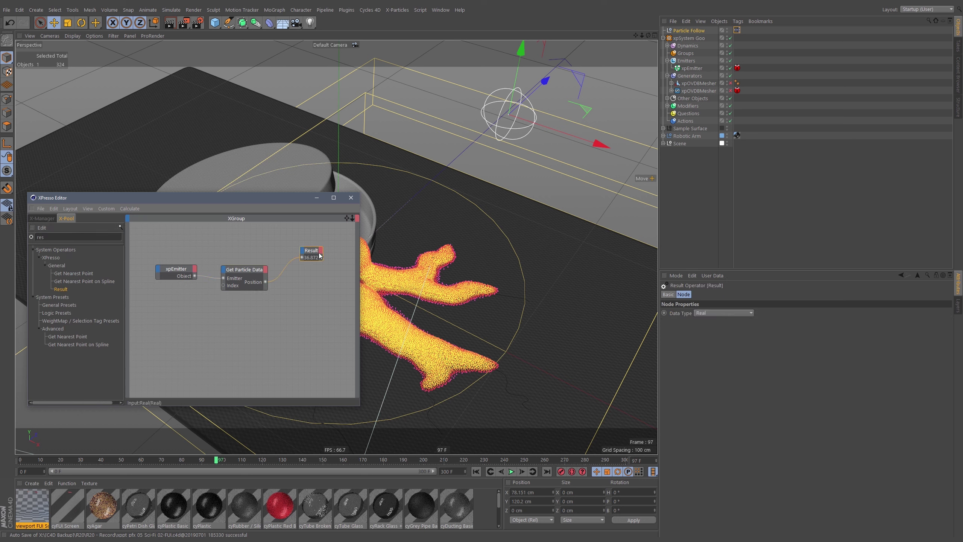
# Step: Set the Result node's data type to Vector and optimize the node's size to fit its content
pyautogui.rightClick(311, 251)
pyautogui.click(327, 319)
pyautogui.click(710, 313)
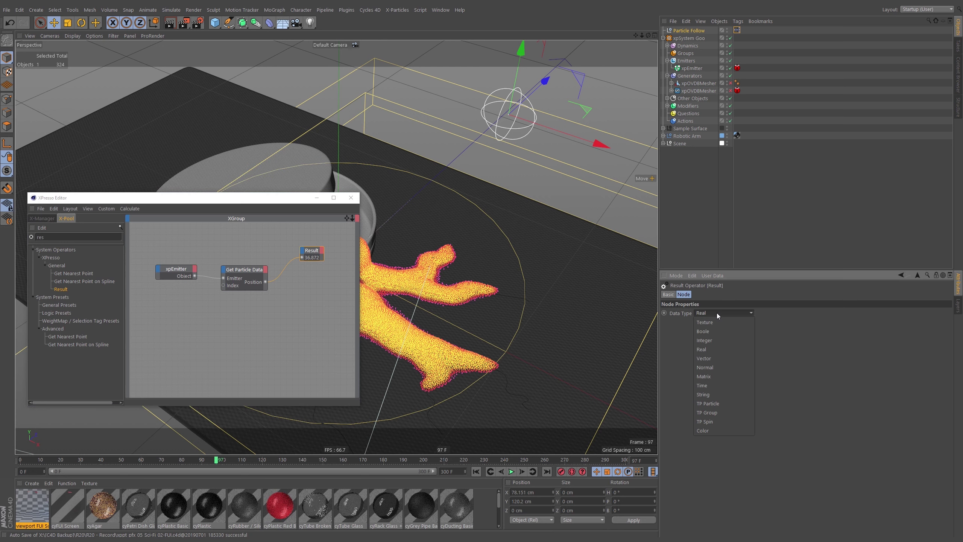
pyautogui.click(719, 358)
pyautogui.rightClick(313, 250)
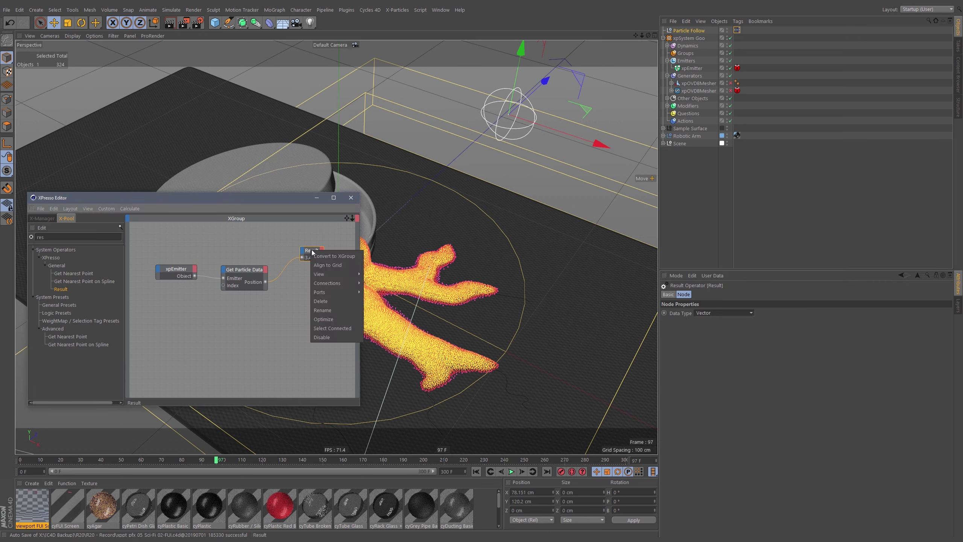
pyautogui.click(326, 319)
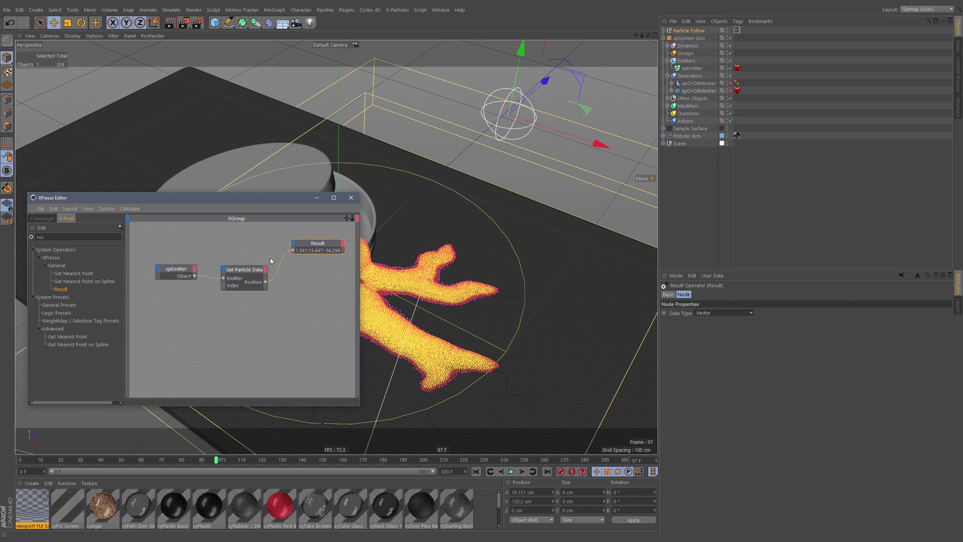
# Step: Increase the particle Index of the Get Particle Data node to 20
pyautogui.click(243, 282)
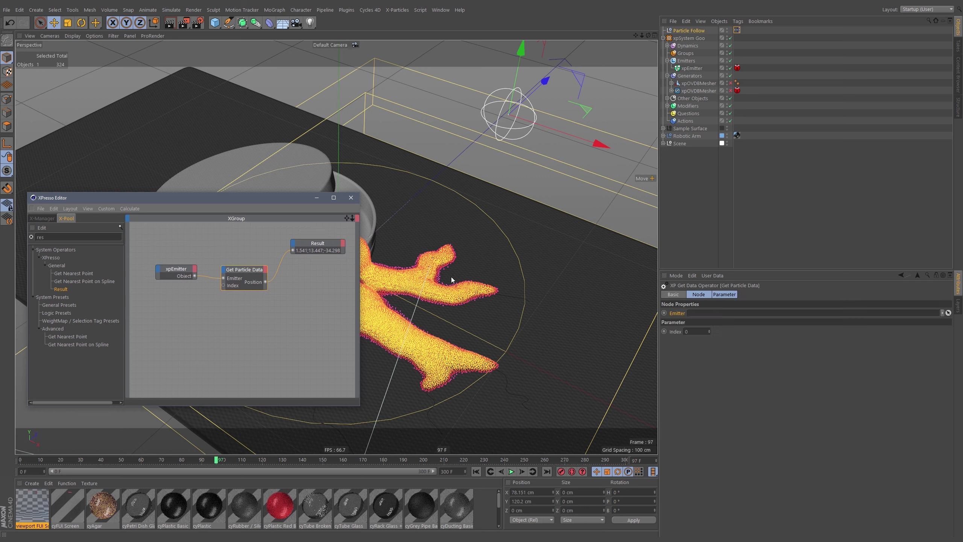
pyautogui.click(709, 329)
pyautogui.click(709, 330)
pyautogui.click(709, 330)
pyautogui.click(709, 330)
pyautogui.click(709, 330)
pyautogui.click(709, 330)
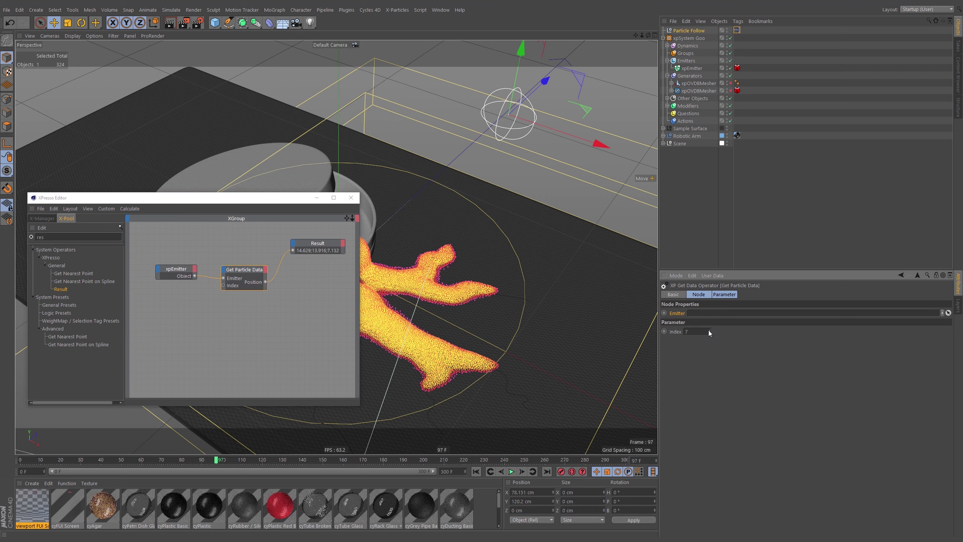
pyautogui.click(709, 330)
pyautogui.click(709, 330)
pyautogui.click(710, 330)
pyautogui.click(709, 330)
pyautogui.click(710, 330)
pyautogui.click(709, 330)
pyautogui.click(710, 330)
pyautogui.click(709, 330)
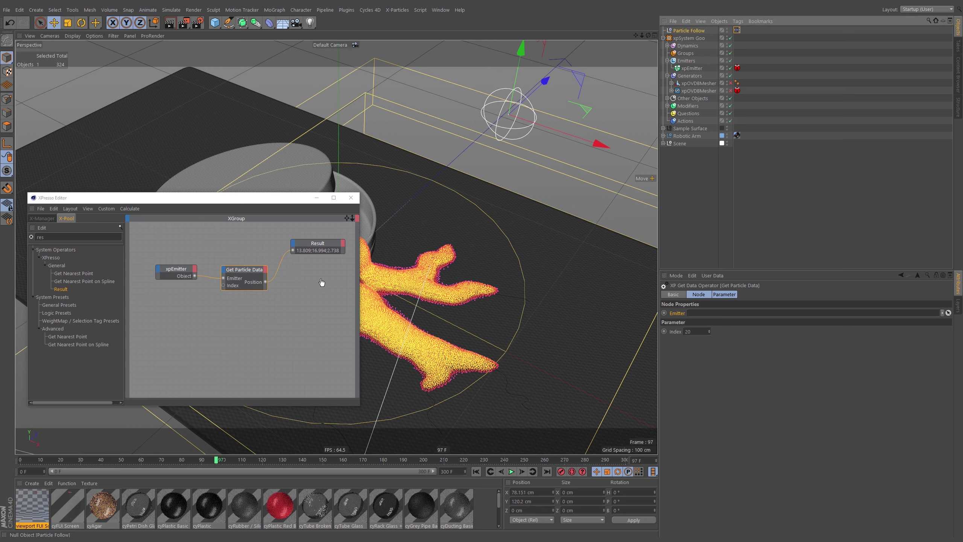
# Step: Add the Particle Follow null to the graph as a node with a Global Position input below the Result node
pyautogui.moveTo(325, 277); pyautogui.dragTo(300, 280)
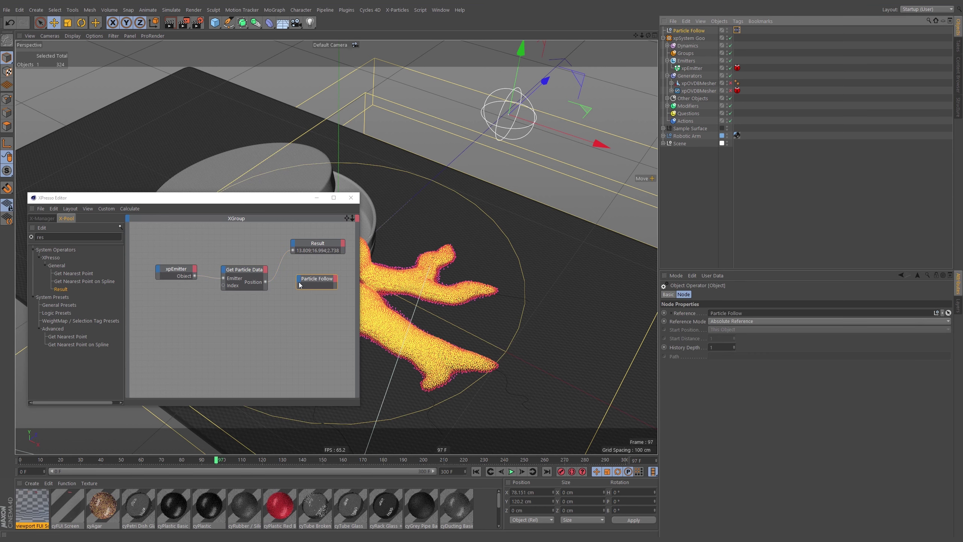
pyautogui.click(300, 279)
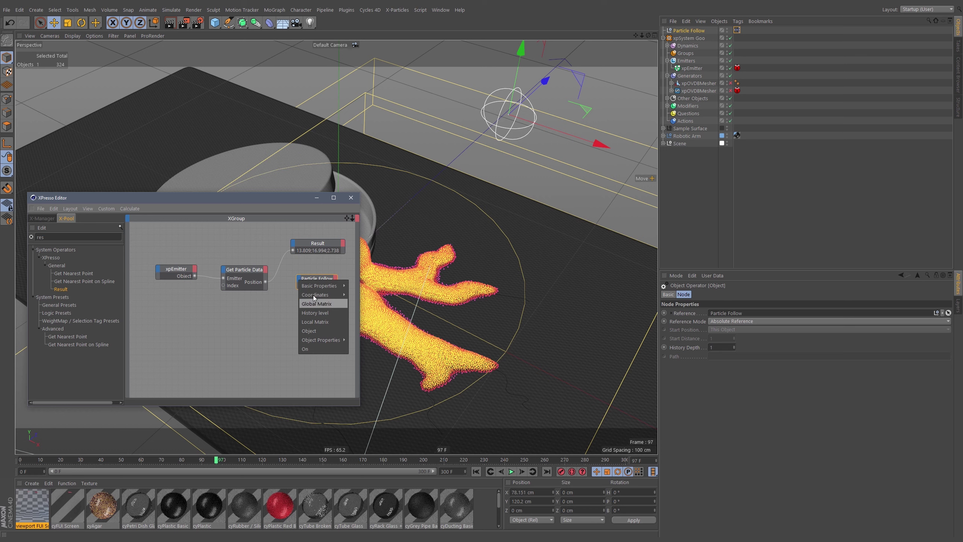
pyautogui.moveTo(315, 296)
pyautogui.moveTo(375, 304)
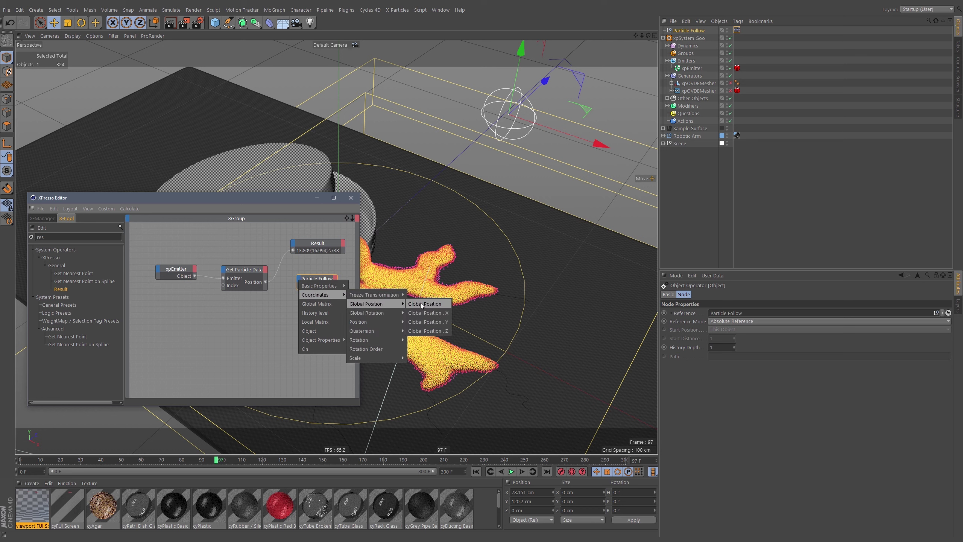
pyautogui.click(444, 305)
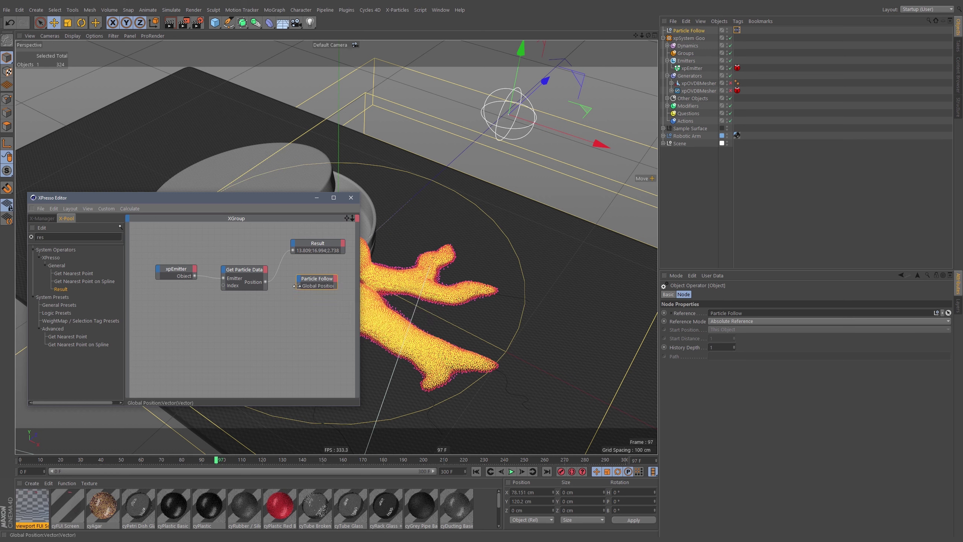
# Step: Connect the Position output of Get Particle Data to Particle Follow's Global Position input and scrub to frame 112 to check the motion
pyautogui.moveTo(267, 283); pyautogui.dragTo(266, 281)
pyautogui.moveTo(302, 206); pyautogui.dragTo(265, 314)
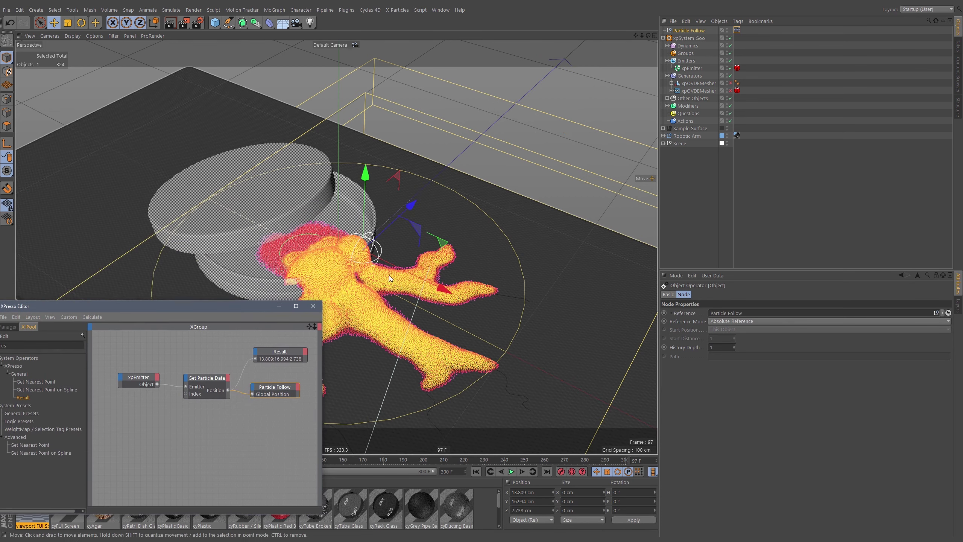
pyautogui.keyDown('alt'); pyautogui.moveTo(389, 276); pyautogui.dragTo(464, 200); pyautogui.keyUp('alt')
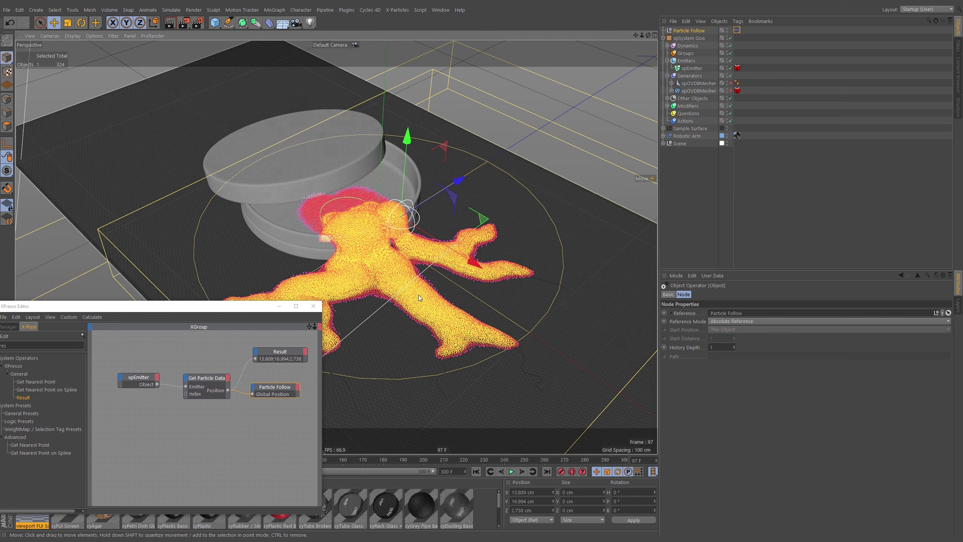
pyautogui.moveTo(252, 306); pyautogui.dragTo(215, 213)
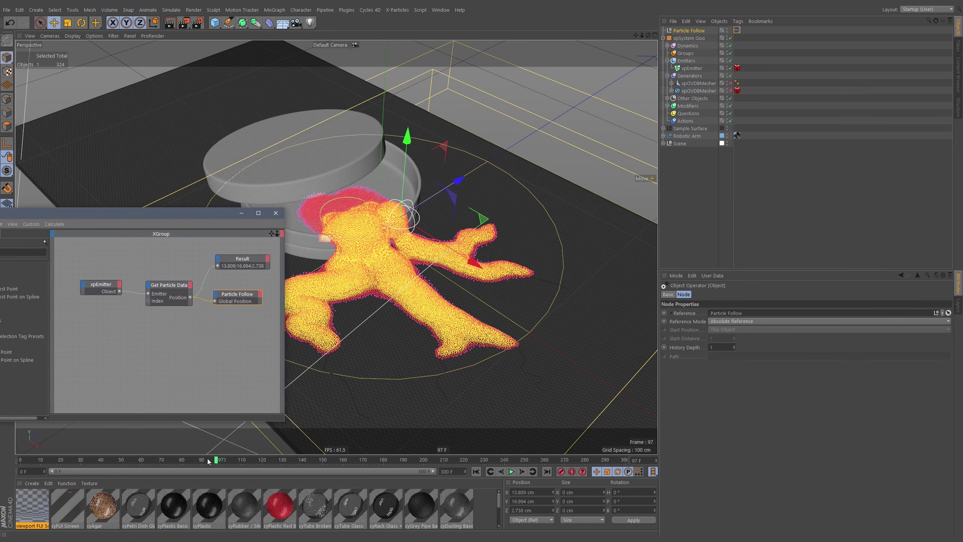
pyautogui.moveTo(216, 459); pyautogui.dragTo(253, 500)
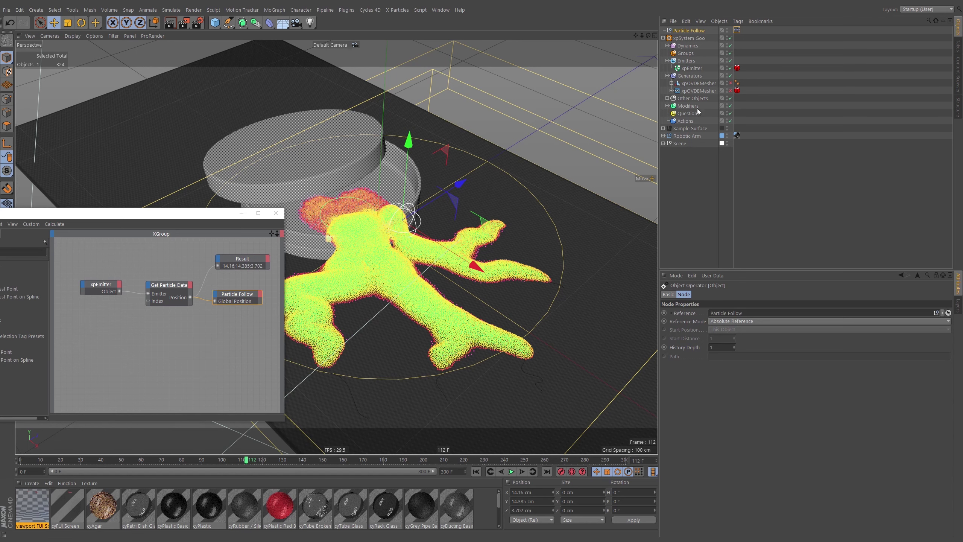
# Step: Increase the particle Index of the Get Particle Data node to 21
pyautogui.click(690, 31)
pyautogui.click(168, 283)
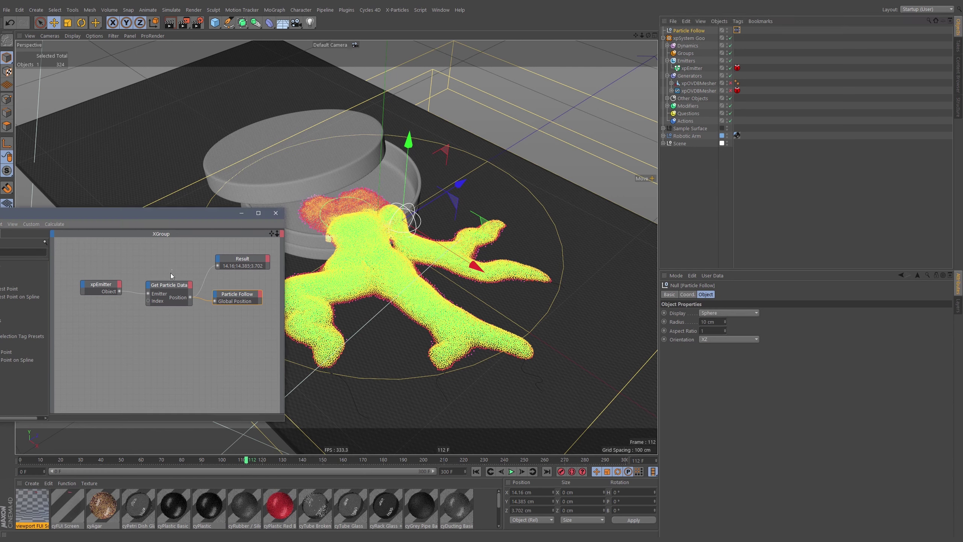
pyautogui.moveTo(711, 331); pyautogui.dragTo(710, 329)
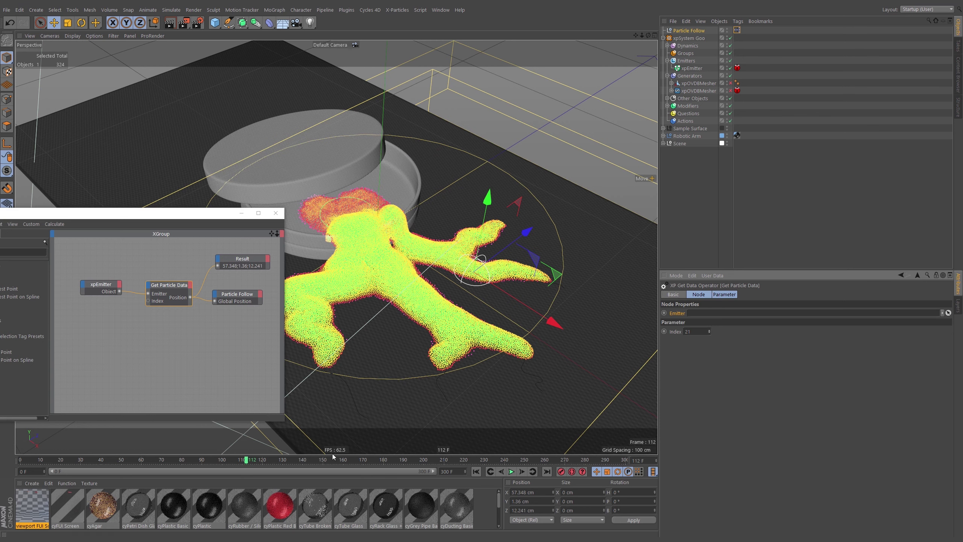
# Step: Scrub the animation through frames 79, 44, 64 and 95 to examine how the goo particles and the follow null move
pyautogui.moveTo(246, 461); pyautogui.dragTo(180, 477)
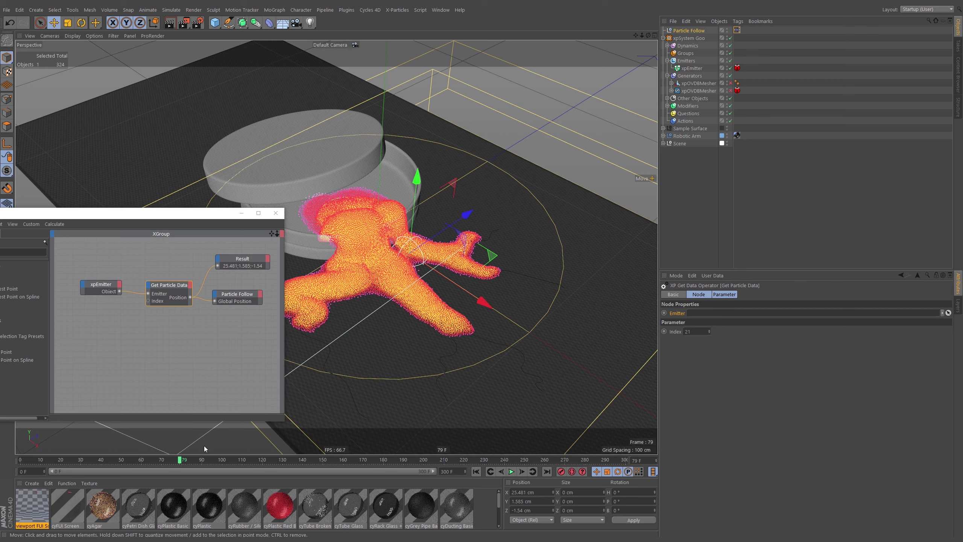
pyautogui.moveTo(182, 459); pyautogui.dragTo(110, 475)
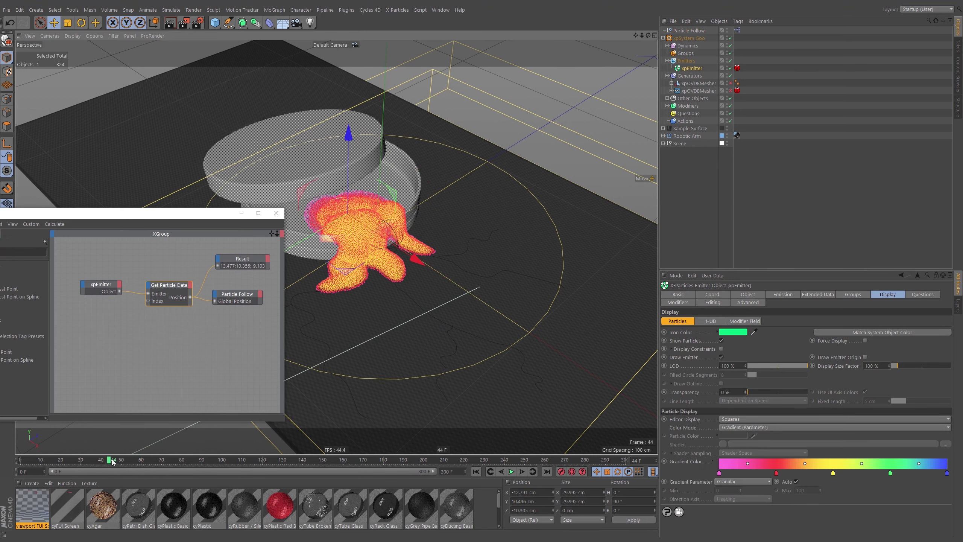
pyautogui.moveTo(113, 459); pyautogui.dragTo(150, 467)
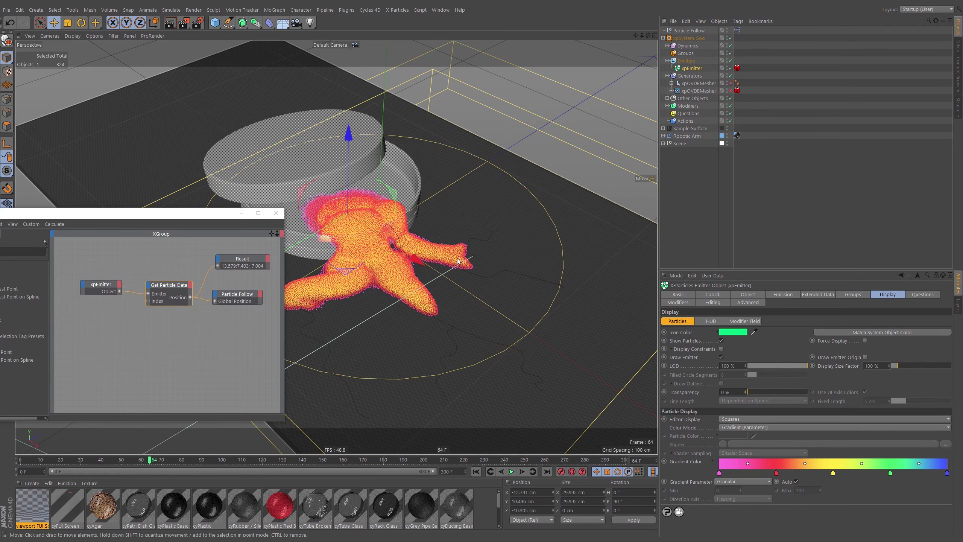
pyautogui.keyDown('alt'); pyautogui.moveTo(388, 239); pyautogui.dragTo(305, 203); pyautogui.keyUp('alt')
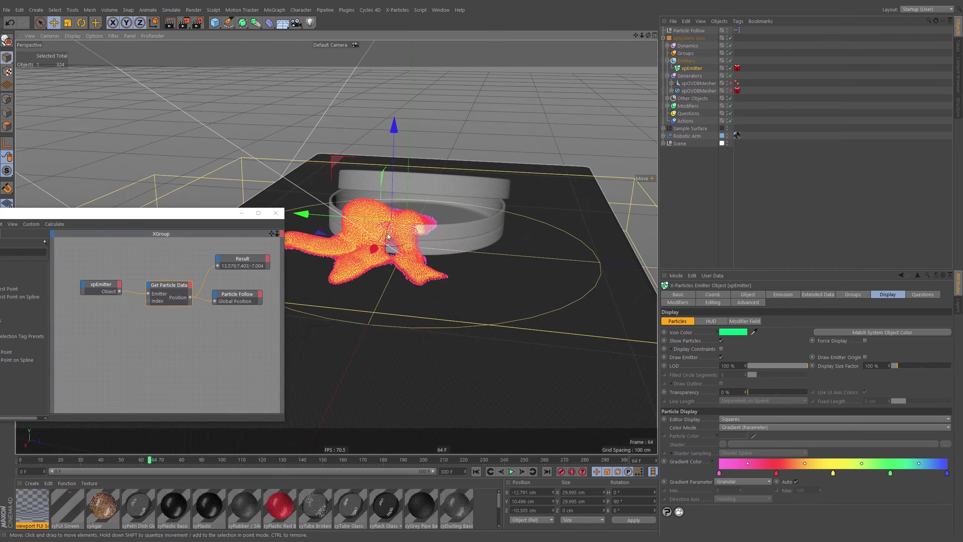
pyautogui.keyDown('alt'); pyautogui.moveTo(305, 202); pyautogui.dragTo(438, 239, button='right'); pyautogui.keyUp('alt')
pyautogui.keyDown('alt'); pyautogui.moveTo(438, 239); pyautogui.dragTo(211, 465); pyautogui.keyUp('alt')
pyautogui.keyDown('alt'); pyautogui.moveTo(413, 280); pyautogui.dragTo(566, 216); pyautogui.keyUp('alt')
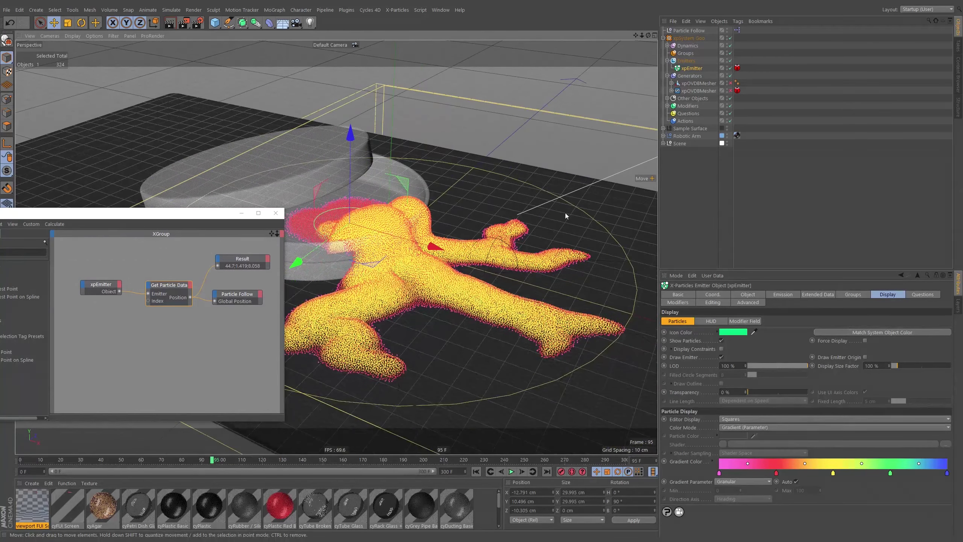
# Step: Delete the Result node from the graph and move the Particle Follow node up beside Get Particle Data
pyautogui.click(689, 30)
pyautogui.keyDown('alt'); pyautogui.moveTo(507, 292); pyautogui.dragTo(511, 249); pyautogui.keyUp('alt')
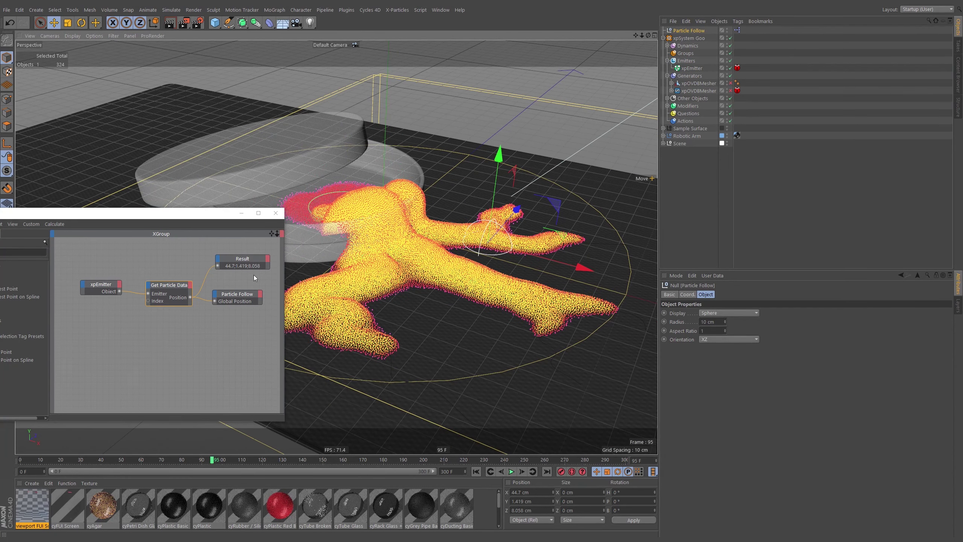
pyautogui.moveTo(245, 260); pyautogui.dragTo(234, 286)
pyautogui.press('Delete')
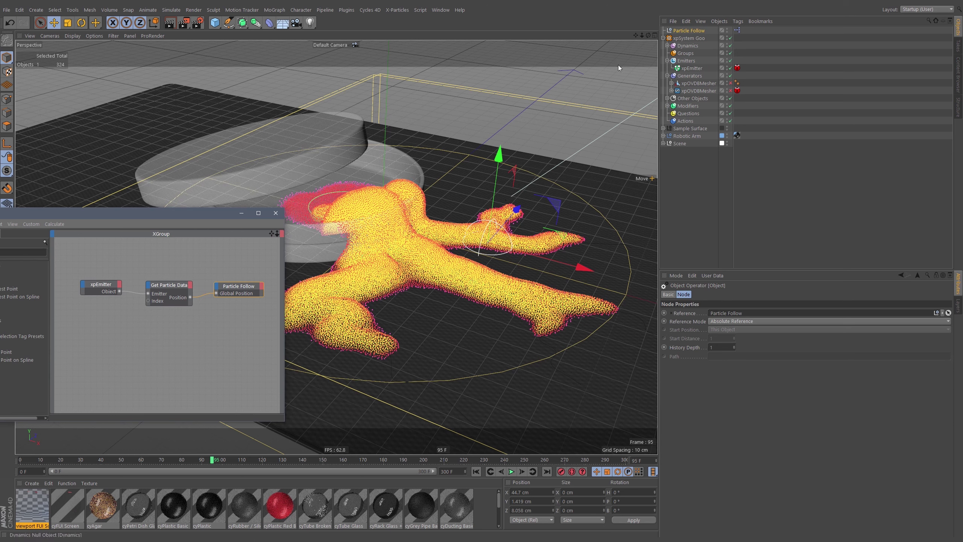
# Step: Raise the particle Index of the Get Particle Data node to 31 so the null follows another particle
pyautogui.click(167, 294)
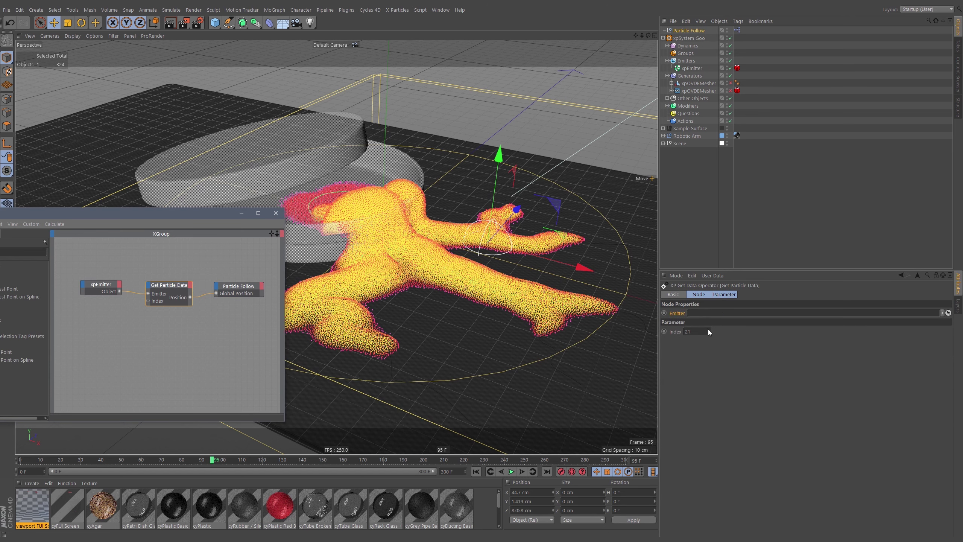
pyautogui.moveTo(710, 331); pyautogui.dragTo(636, 386)
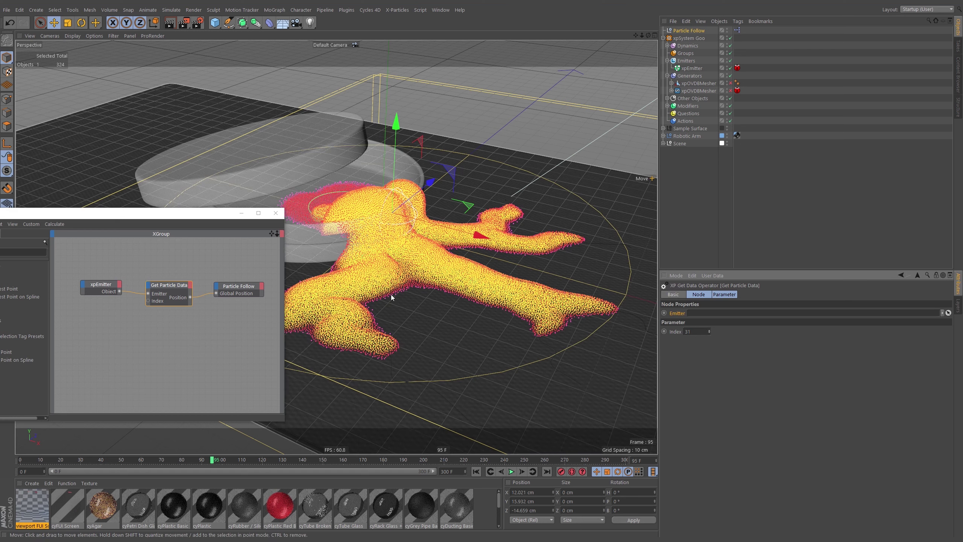
pyautogui.keyDown('alt'); pyautogui.moveTo(392, 295); pyautogui.dragTo(419, 298, button='middle'); pyautogui.keyUp('alt')
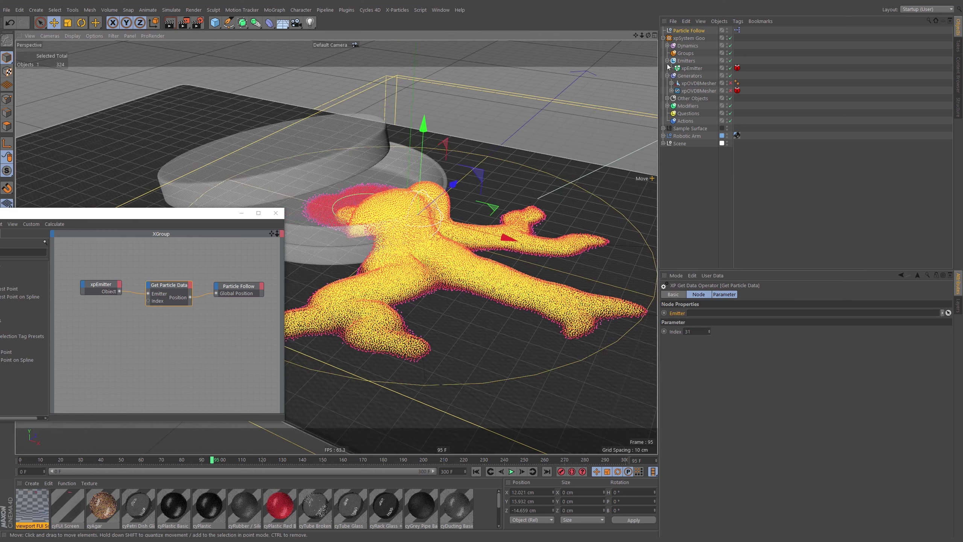
# Step: Add a user data entry named Particle ID to the Particle Follow null
pyautogui.click(696, 31)
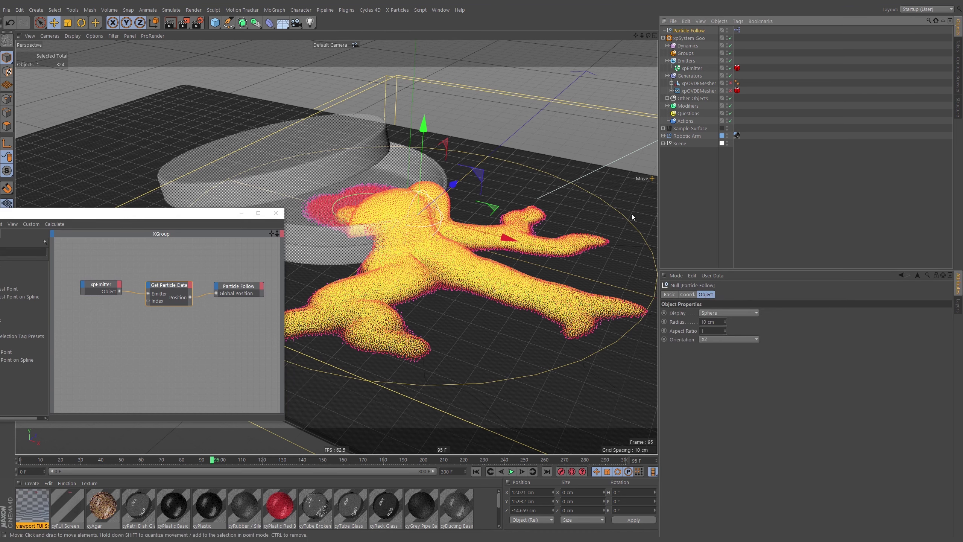
pyautogui.click(715, 275)
pyautogui.click(714, 285)
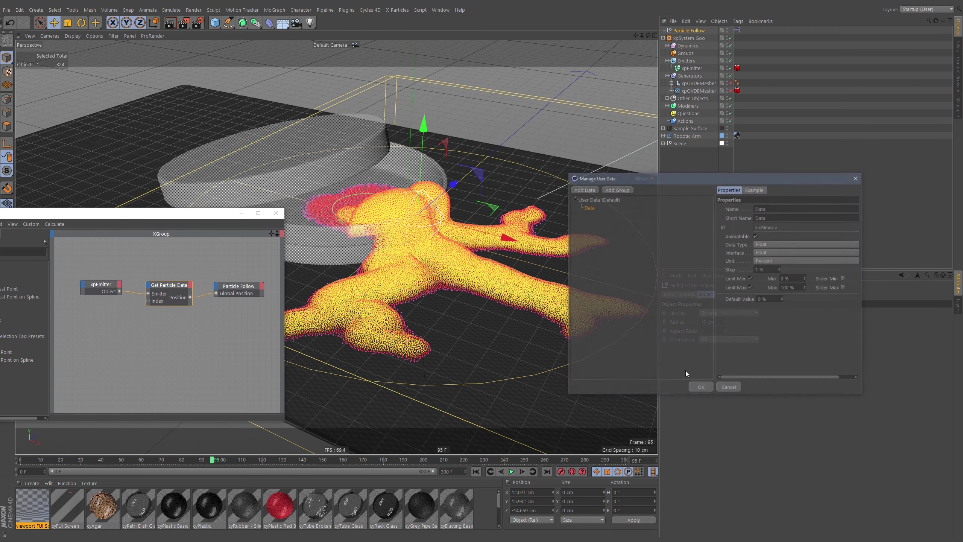
pyautogui.moveTo(749, 178); pyautogui.dragTo(542, 90)
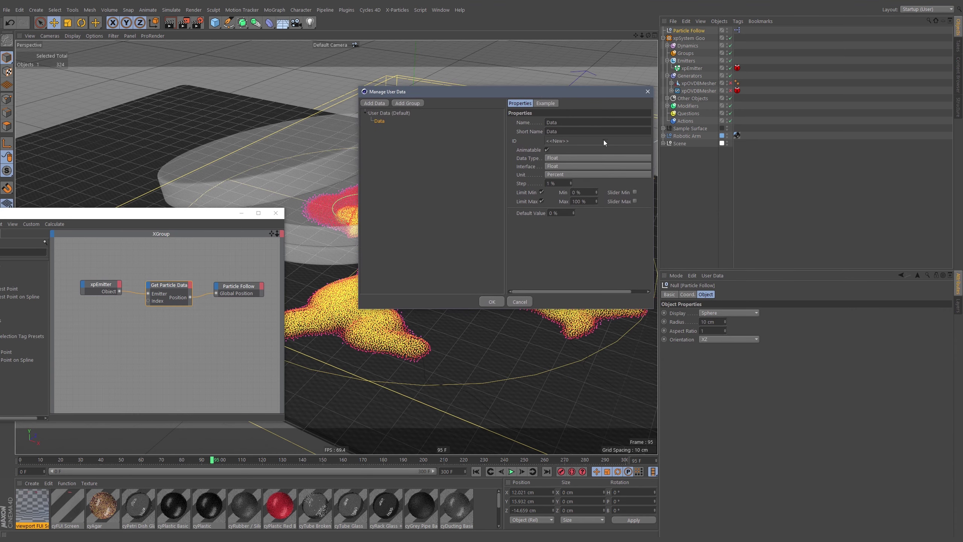
pyautogui.doubleClick(567, 120)
pyautogui.write('Particle ID')
pyautogui.press('Return')
# Step: Set the Particle ID data type to Integer and its interface to Integer Slider
pyautogui.click(558, 167)
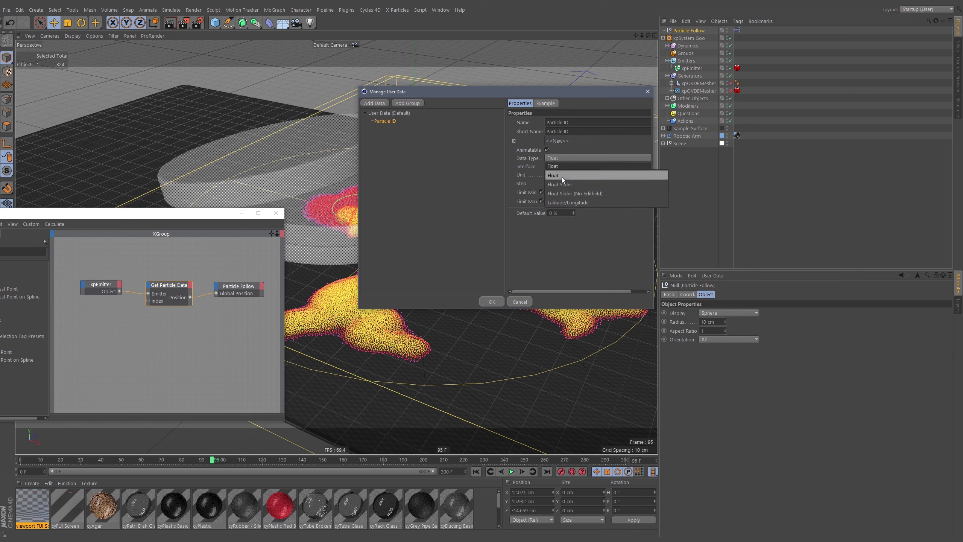
pyautogui.click(565, 157)
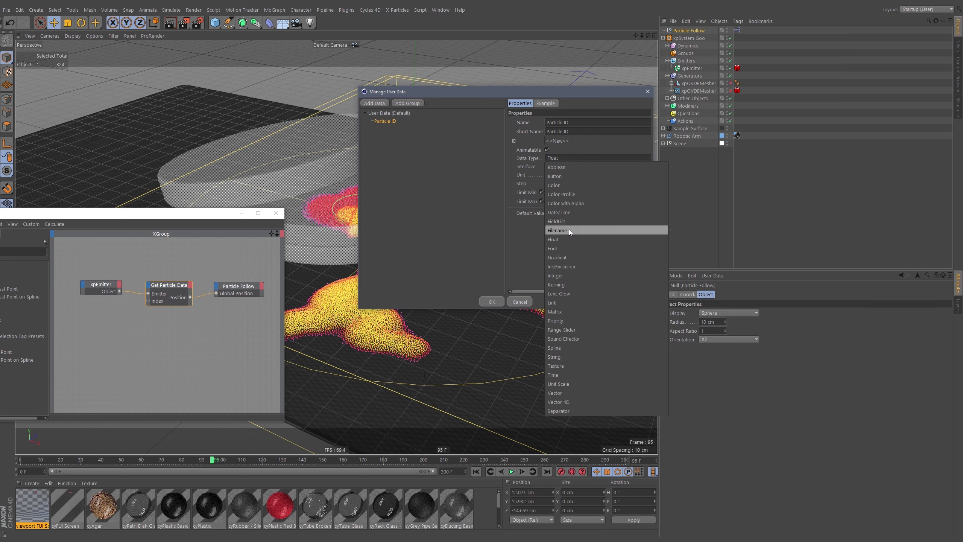
pyautogui.click(572, 276)
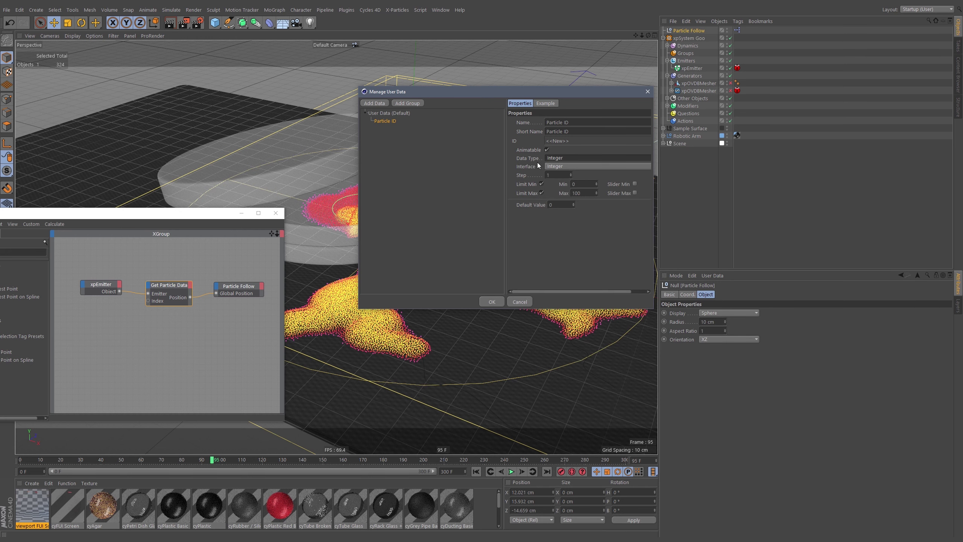
pyautogui.click(572, 167)
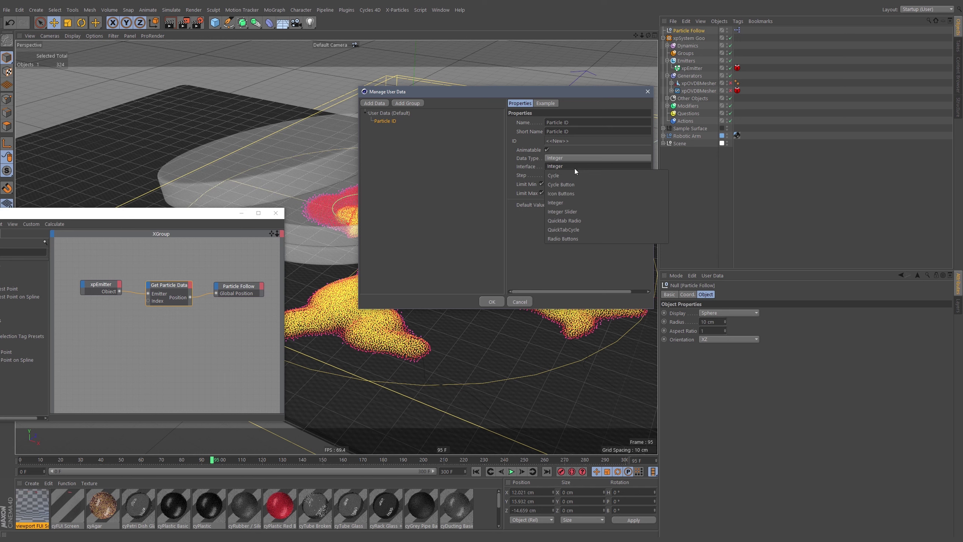
pyautogui.click(576, 214)
# Step: Disable Limit Max and enable Slider Min for the Particle ID entry, then accept the user data
pyautogui.click(543, 192)
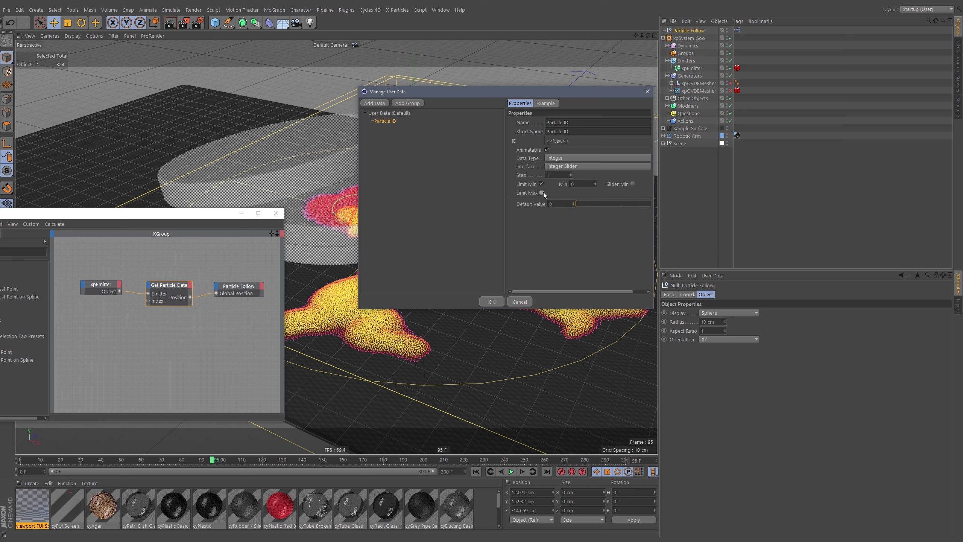
pyautogui.moveTo(619, 236)
pyautogui.mouseDown()
pyautogui.moveTo(574, 241)
pyautogui.moveTo(619, 243)
pyautogui.mouseUp()
pyautogui.click(595, 184)
pyautogui.moveTo(596, 224)
pyautogui.mouseDown()
pyautogui.moveTo(570, 226)
pyautogui.moveTo(592, 234)
pyautogui.mouseUp()
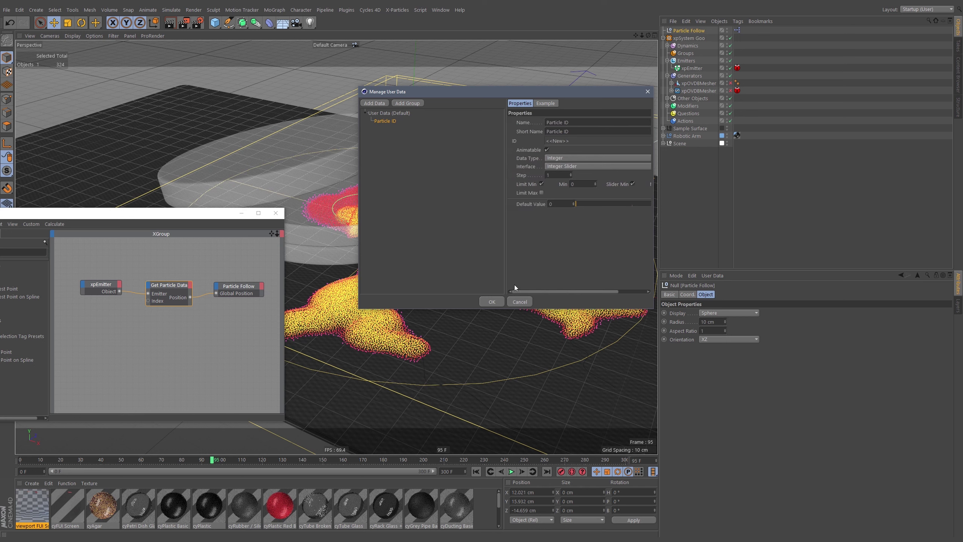
pyautogui.click(492, 301)
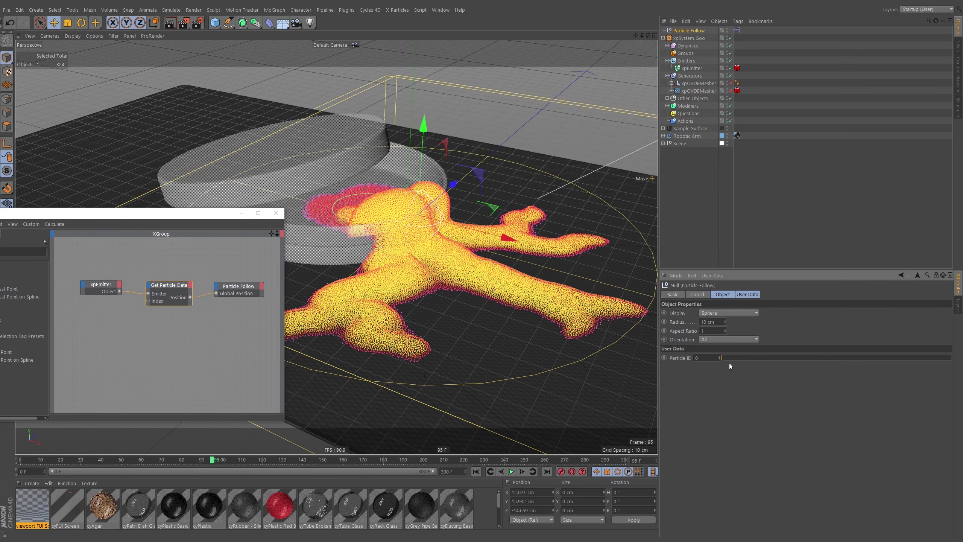
# Step: Test the Particle ID slider on the Particle Follow null across its full range
pyautogui.moveTo(723, 362); pyautogui.dragTo(854, 362)
pyautogui.moveTo(923, 366); pyautogui.dragTo(962, 362)
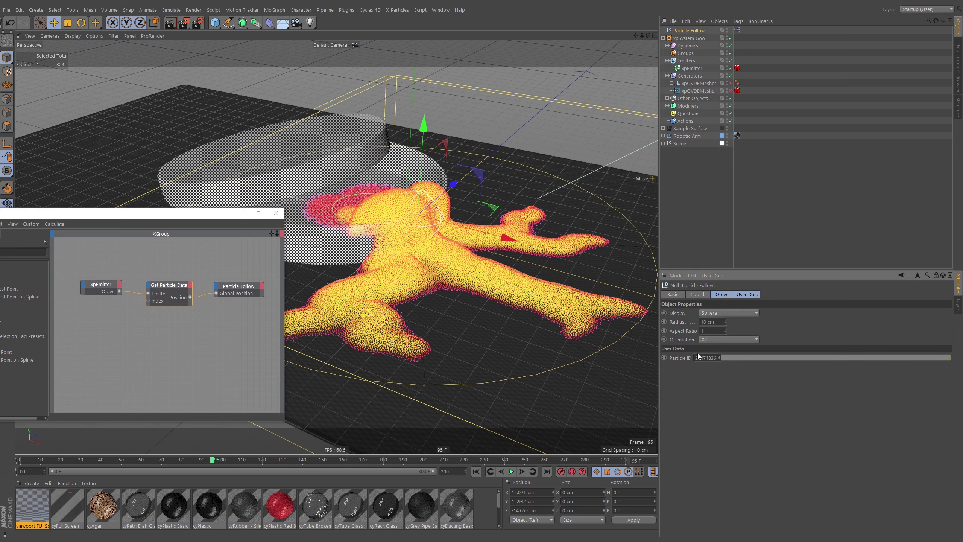
pyautogui.moveTo(853, 358); pyautogui.dragTo(767, 360)
# Step: Reopen the Particle ID user data settings and set the Slider Min value to 5000
pyautogui.click(712, 275)
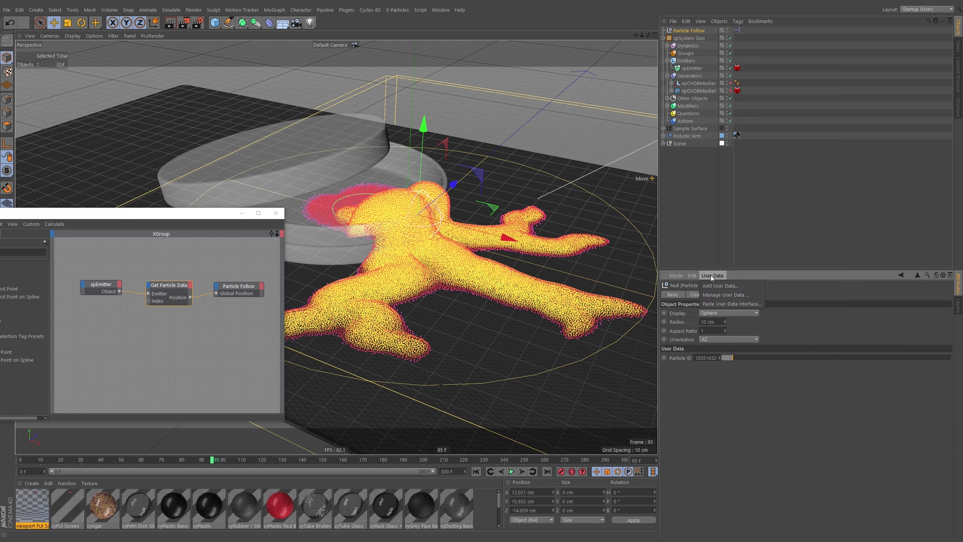
pyautogui.click(594, 214)
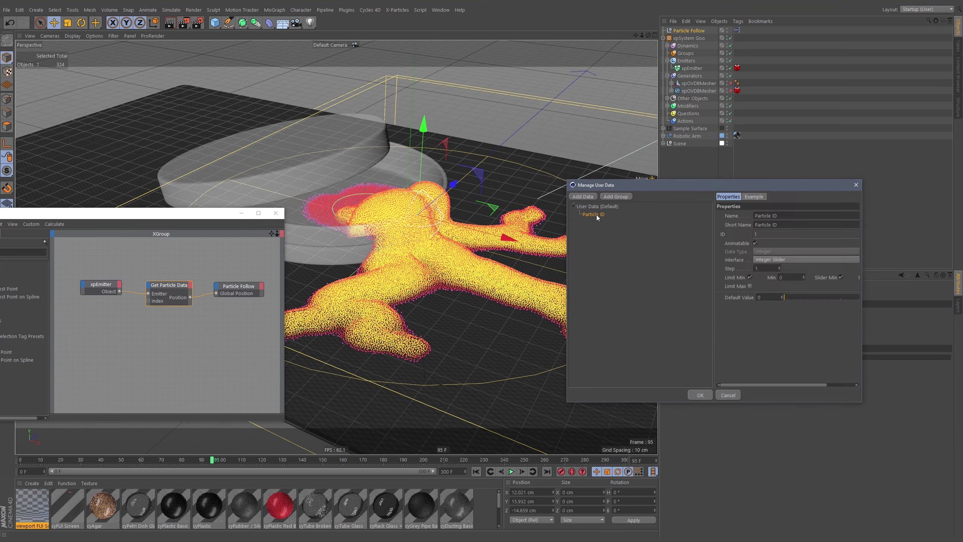
pyautogui.hscroll(2, 839, 281)
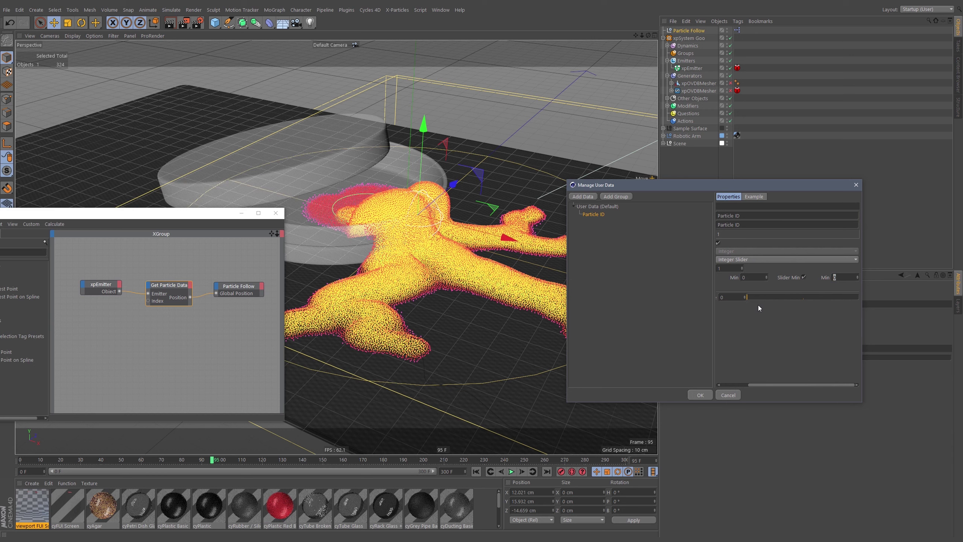
pyautogui.write('5000')
pyautogui.click(699, 396)
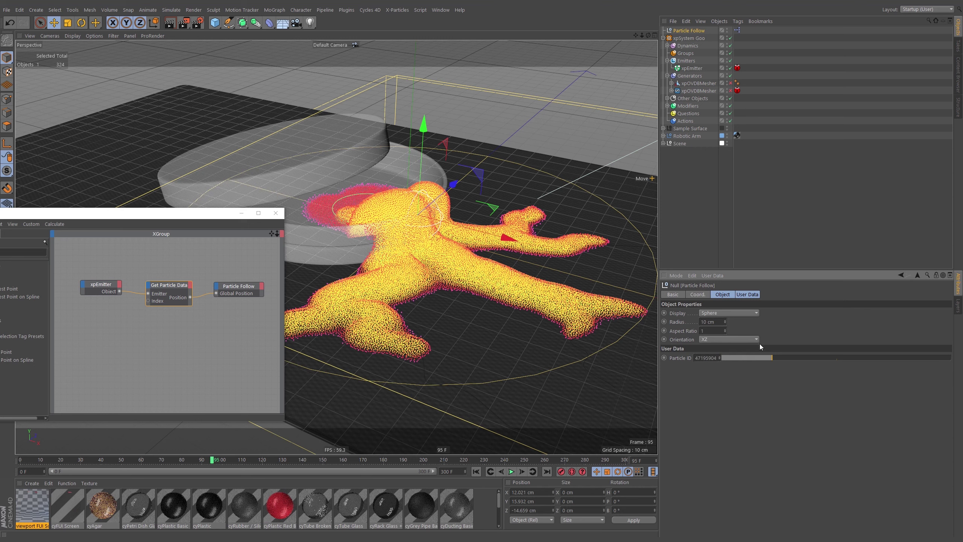
# Step: Reopen the Particle ID user data settings, enable Limit Max and Slider Max, and set the limit's Max to 80000000
pyautogui.click(713, 275)
pyautogui.click(718, 295)
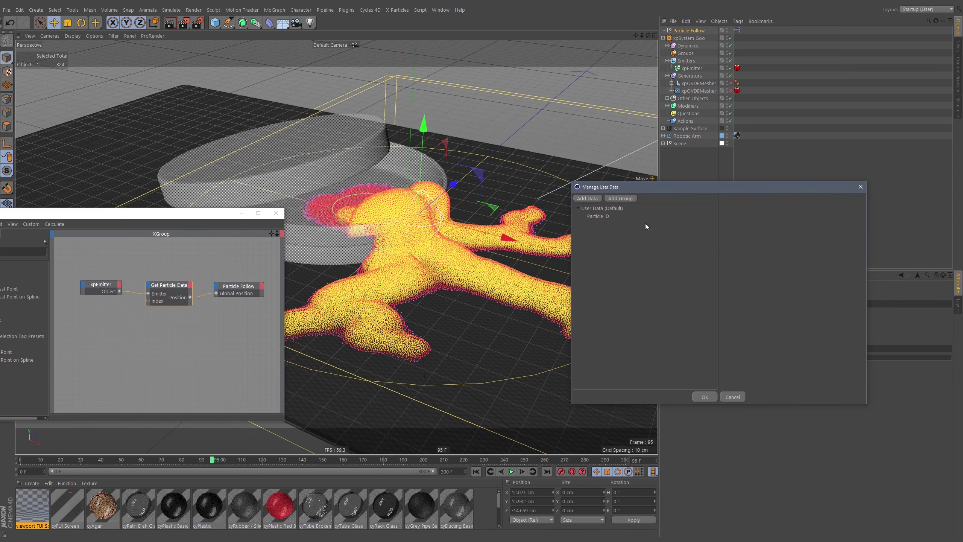
pyautogui.click(599, 216)
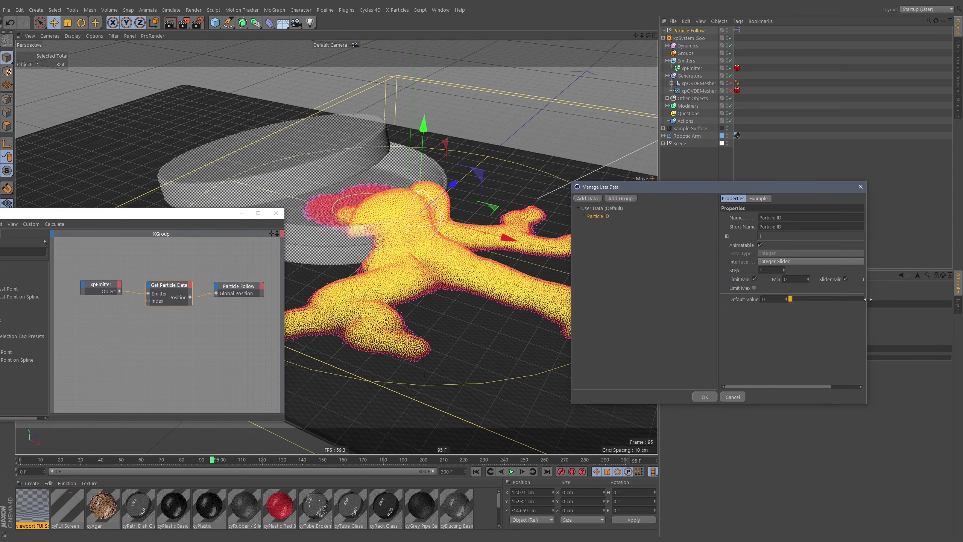
pyautogui.moveTo(870, 301); pyautogui.dragTo(936, 308)
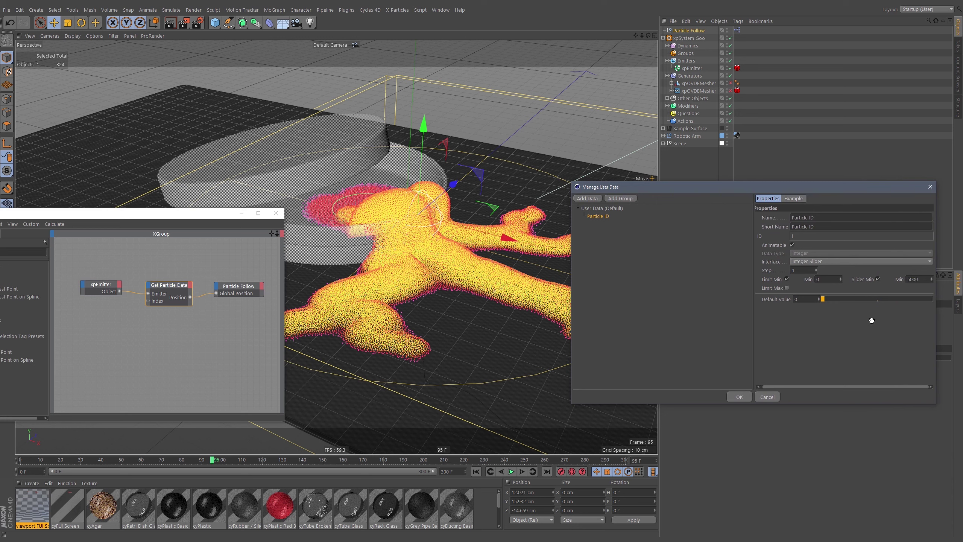
pyautogui.click(787, 287)
pyautogui.doubleClick(835, 290)
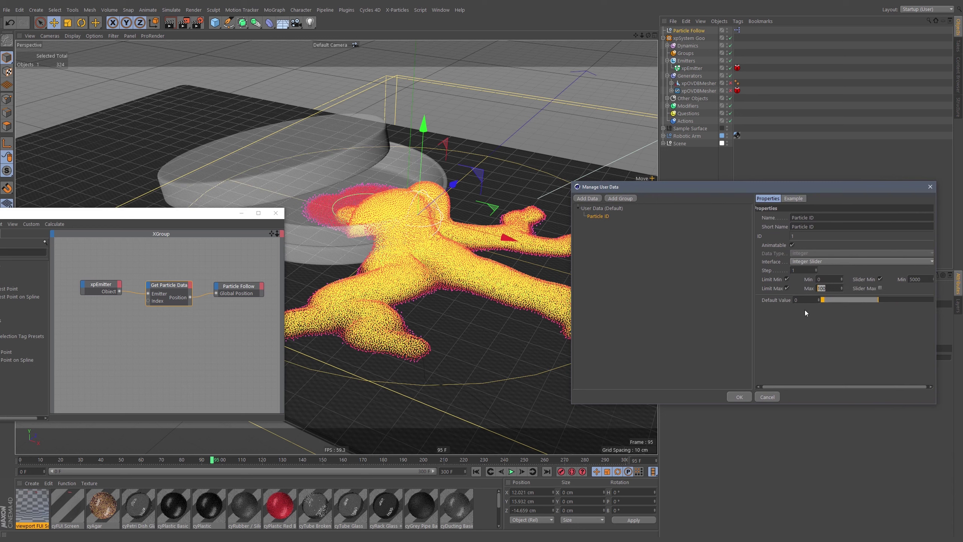
pyautogui.doubleClick(824, 289)
pyautogui.write('9000000')
pyautogui.press('Return')
pyautogui.click(824, 289)
pyautogui.moveTo(829, 289); pyautogui.dragTo(823, 289)
pyautogui.doubleClick(824, 289)
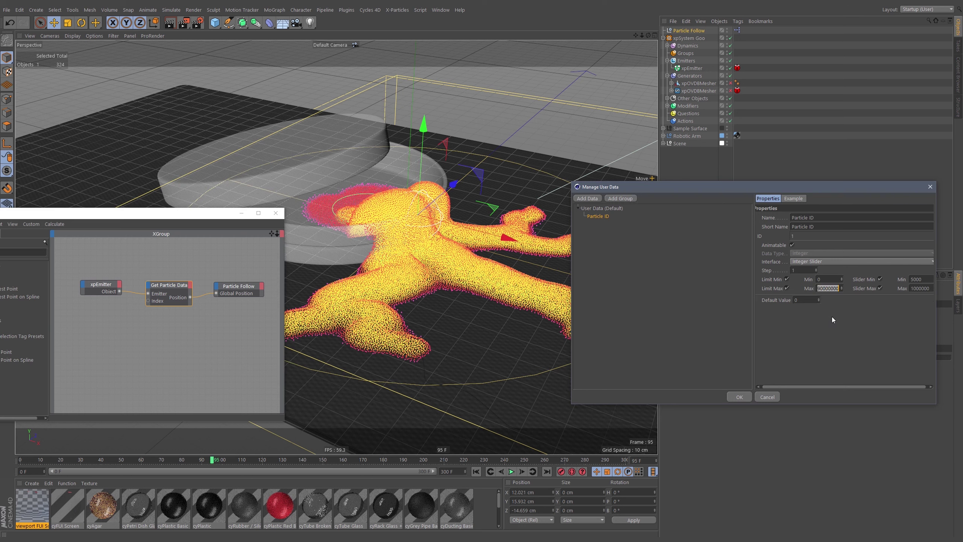
# Step: Set the Particle ID slider range from 0 to 5000, accept the user data, and set the Particle ID to about 1540
pyautogui.click(919, 288)
pyautogui.doubleClick(922, 288)
pyautogui.write('5000')
pyautogui.press('Return')
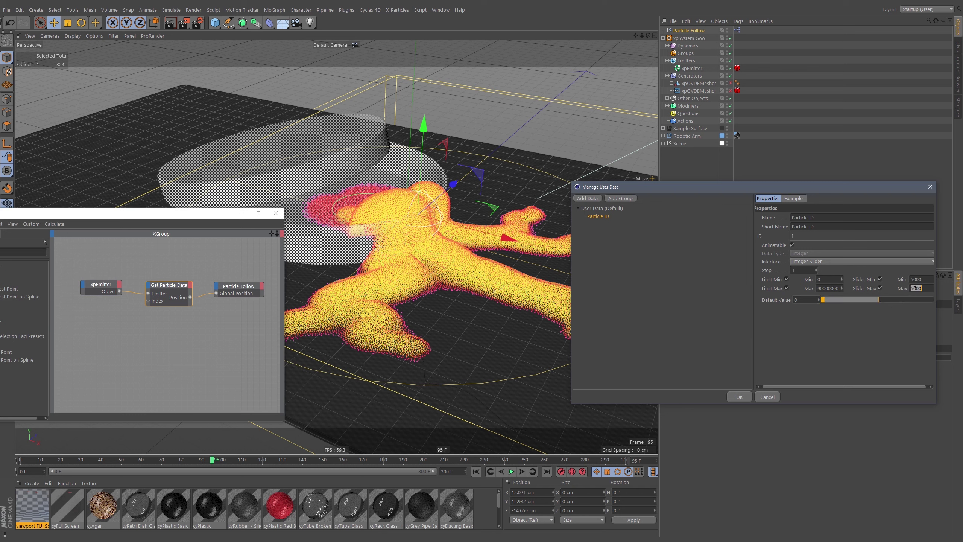
pyautogui.doubleClick(921, 279)
pyautogui.write('0')
pyautogui.press('Return')
pyautogui.moveTo(830, 303); pyautogui.dragTo(791, 312)
pyautogui.click(740, 397)
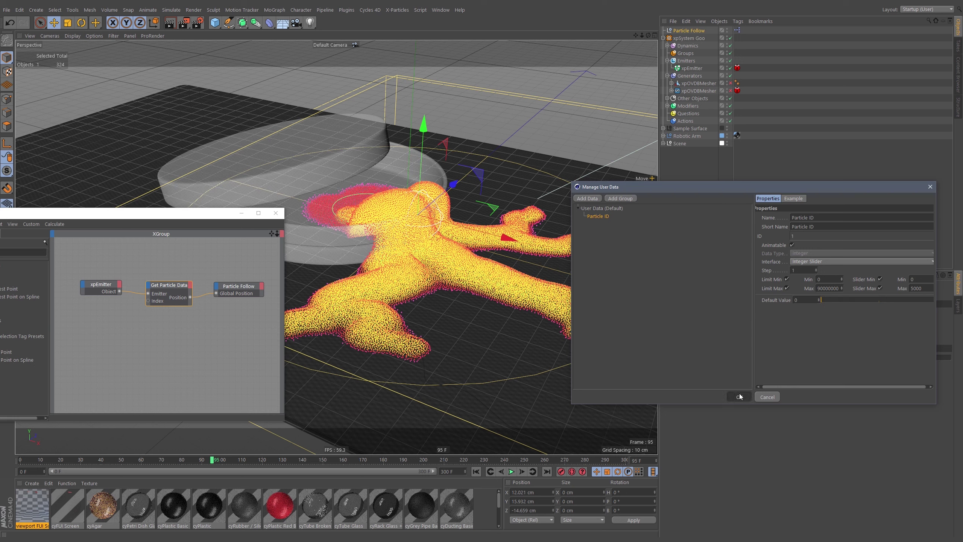
pyautogui.moveTo(739, 357); pyautogui.dragTo(845, 359)
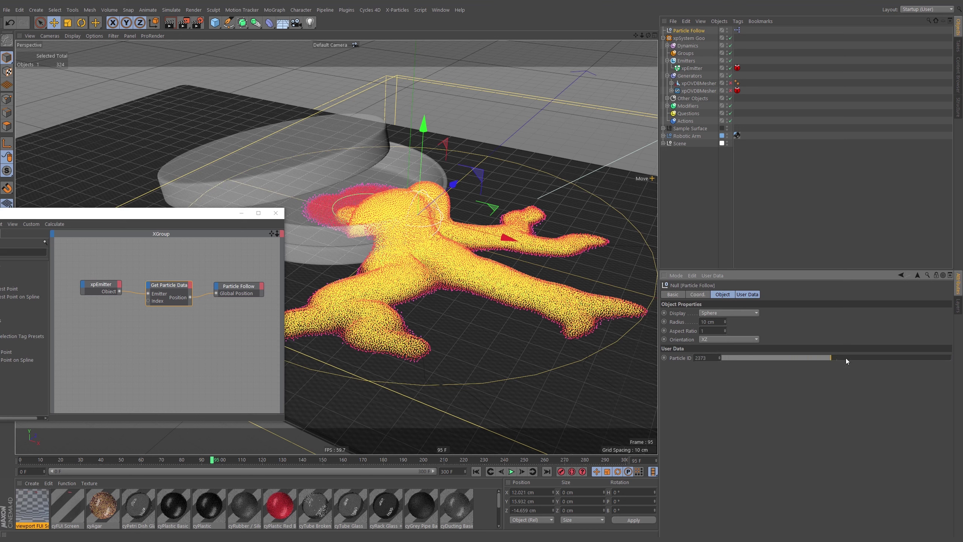
pyautogui.moveTo(928, 357); pyautogui.dragTo(796, 349)
# Step: Add a second Particle Follow node to the XPresso graph below the xpEmitter node
pyautogui.moveTo(209, 214); pyautogui.dragTo(575, 54)
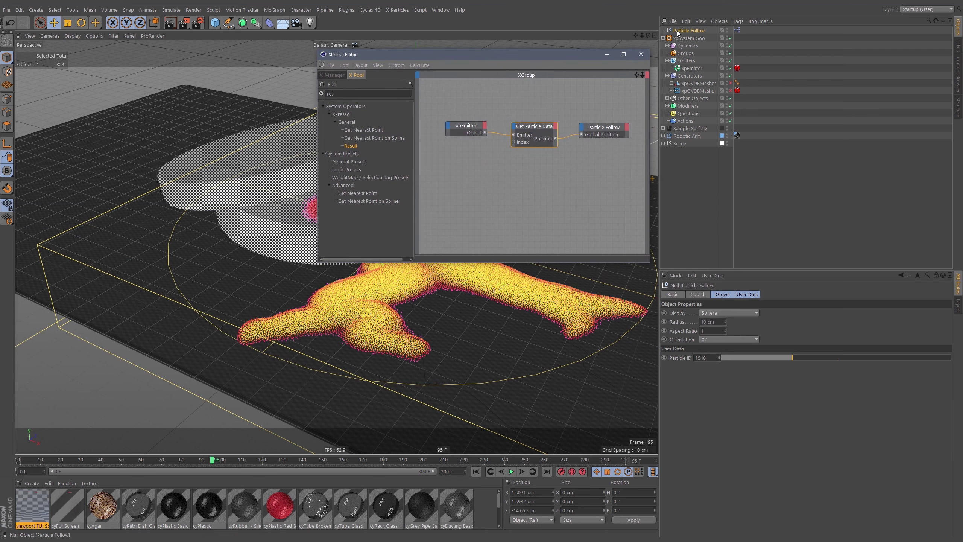
pyautogui.click(686, 31)
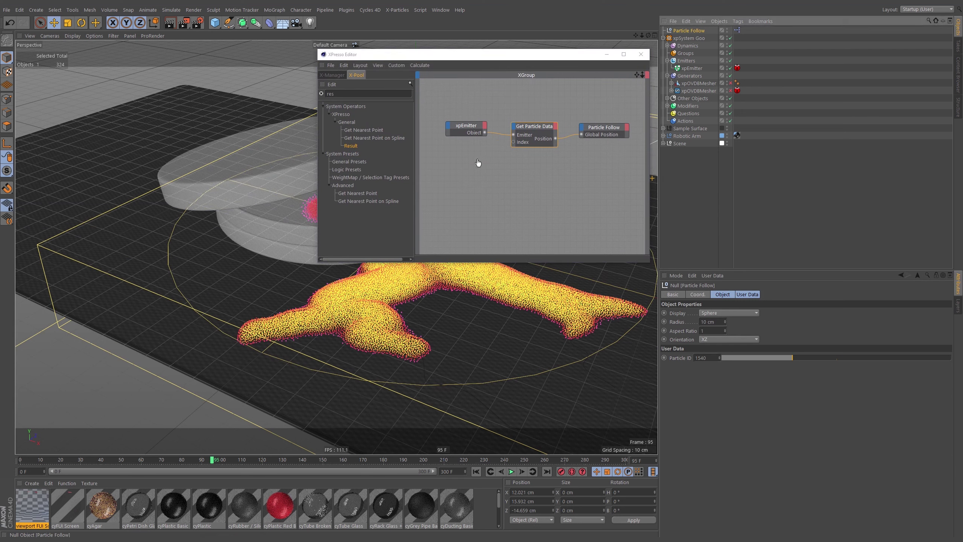
pyautogui.moveTo(478, 163)
pyautogui.mouseDown()
pyautogui.moveTo(463, 166)
pyautogui.moveTo(473, 163)
pyautogui.mouseUp()
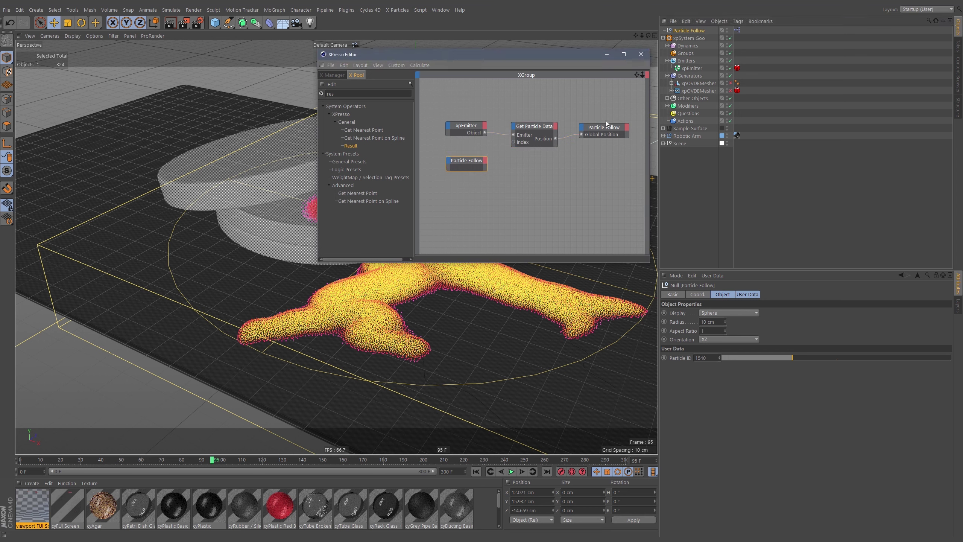
# Step: Expose the new Particle Follow node's Particle ID output and connect it to the Index input of Get Particle Data
pyautogui.click(486, 162)
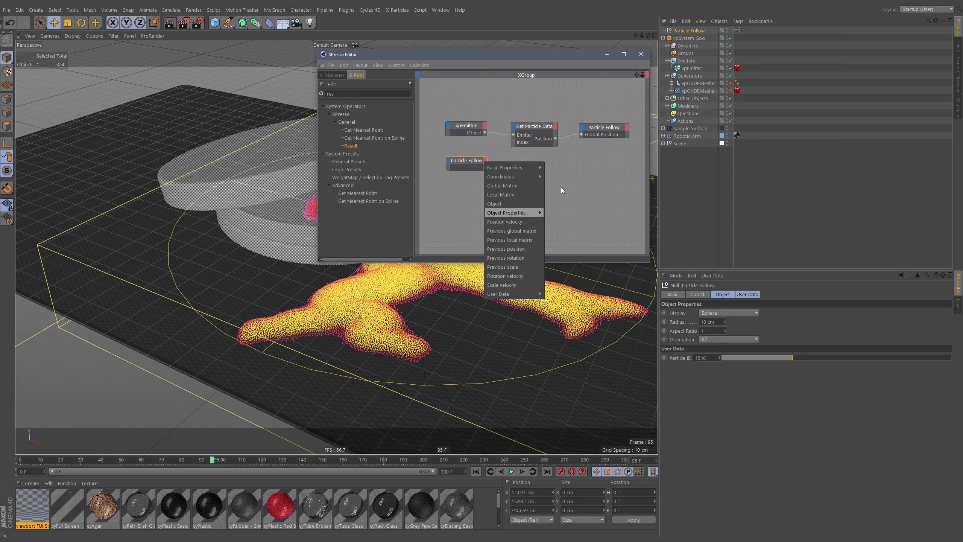
pyautogui.click(627, 127)
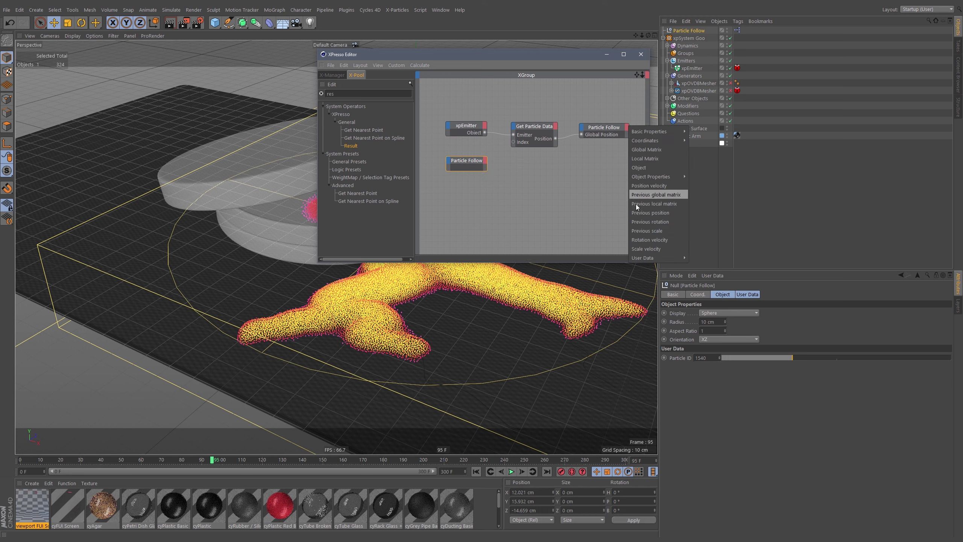
pyautogui.click(487, 162)
pyautogui.moveTo(526, 291)
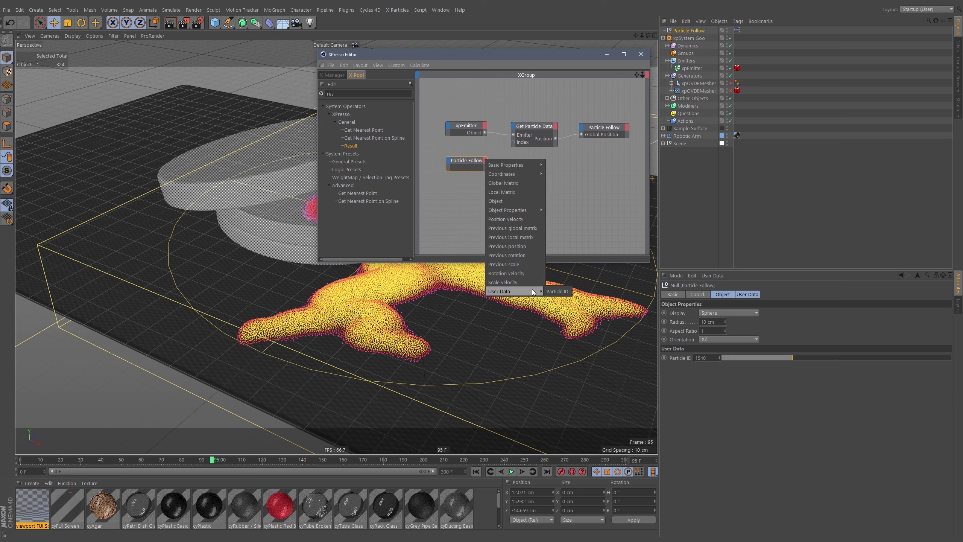
pyautogui.click(557, 291)
pyautogui.moveTo(485, 167); pyautogui.dragTo(514, 141)
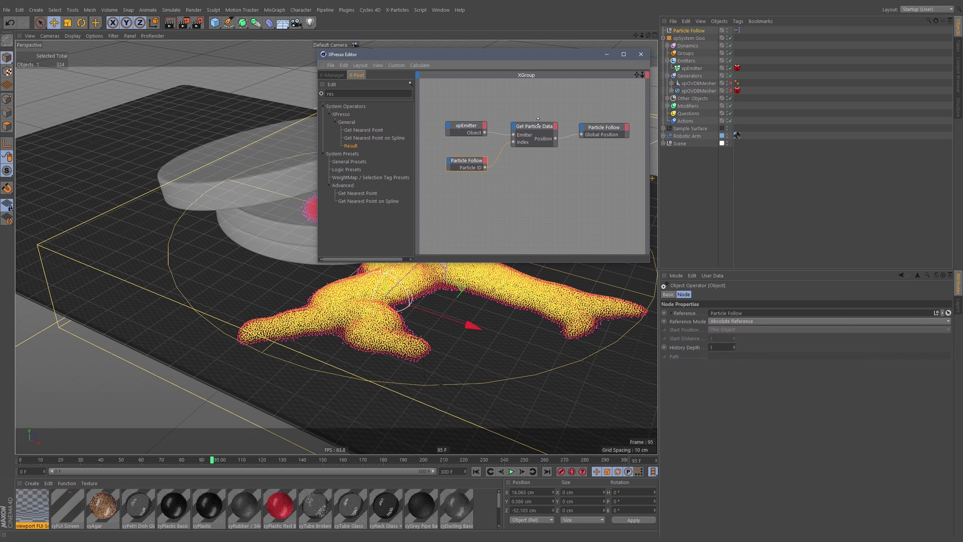
# Step: Select the Particle Follow null and change its Particle ID to about 2945 to try the connection
pyautogui.moveTo(543, 54); pyautogui.dragTo(299, 62)
pyautogui.click(779, 330)
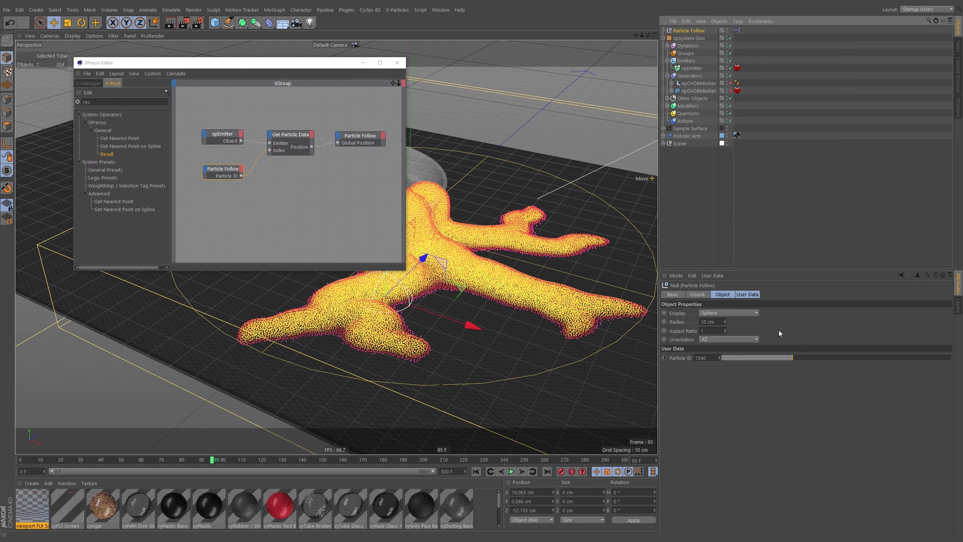
pyautogui.moveTo(785, 358); pyautogui.dragTo(858, 358)
pyautogui.moveTo(285, 84); pyautogui.dragTo(388, 73)
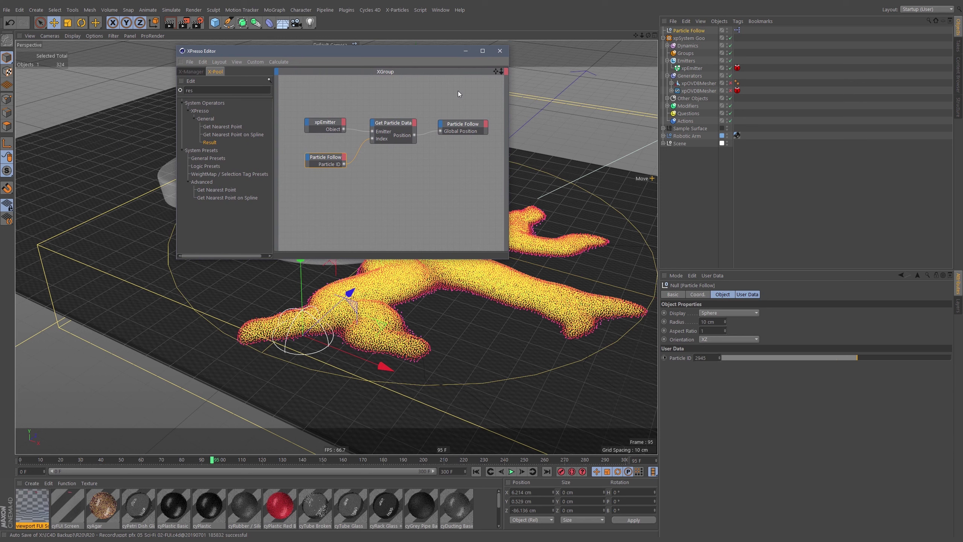
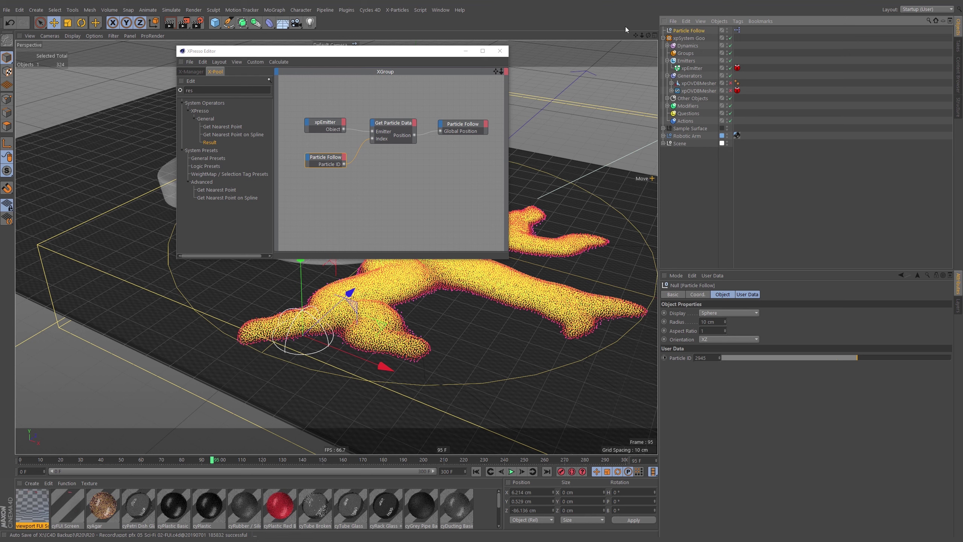
# Step: Connect the Particle ID output to the Name input of the Particle Follow node that receives the Global Position
pyautogui.click(440, 124)
pyautogui.click(508, 139)
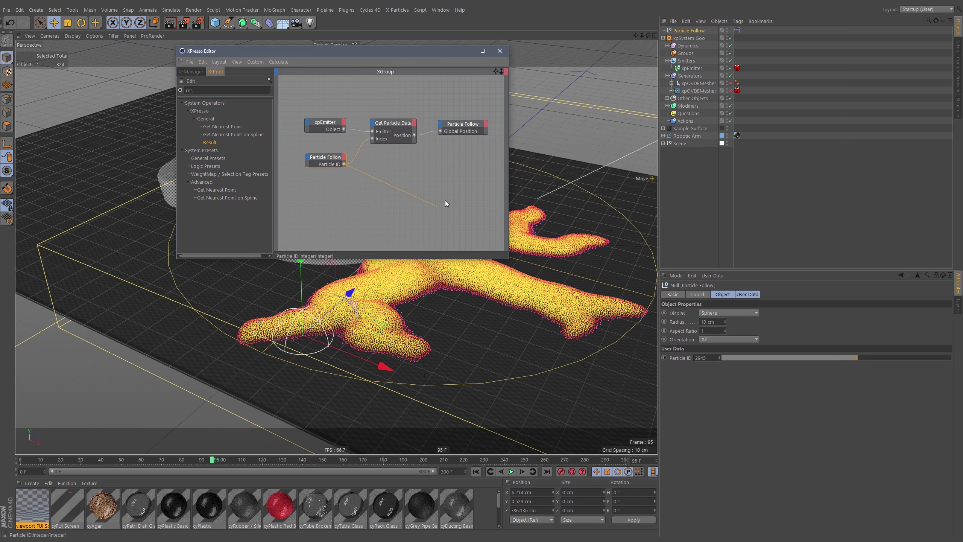
pyautogui.moveTo(443, 125); pyautogui.dragTo(441, 125)
pyautogui.moveTo(310, 163); pyautogui.dragTo(442, 126)
pyautogui.click(442, 126)
pyautogui.moveTo(446, 132)
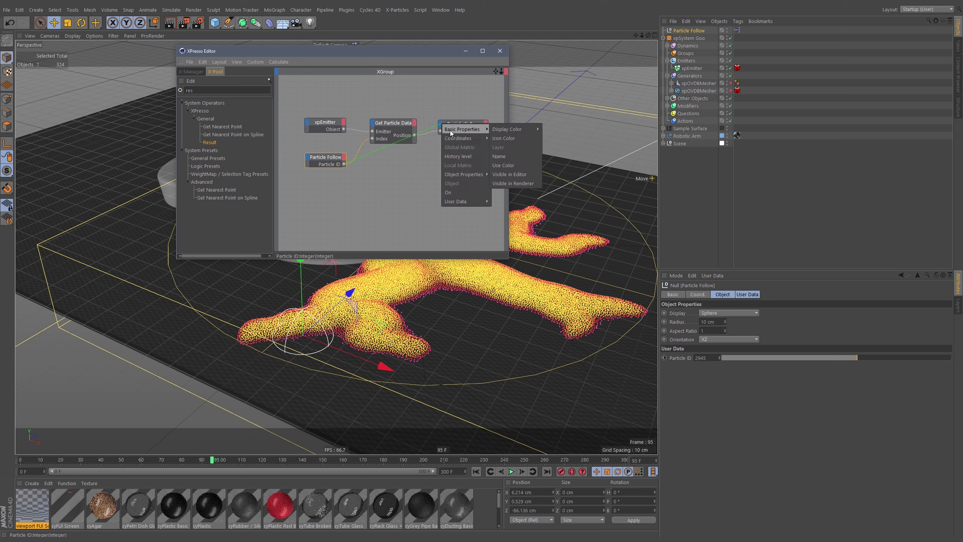
pyautogui.click(511, 156)
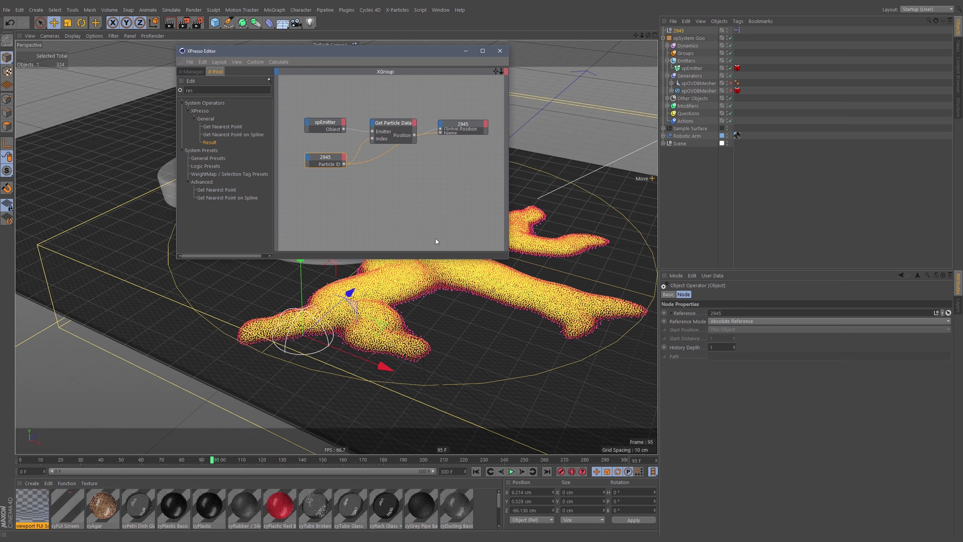
# Step: Resize both null nodes in the XPresso graph to fit their ports
pyautogui.rightClick(465, 123)
pyautogui.click(479, 191)
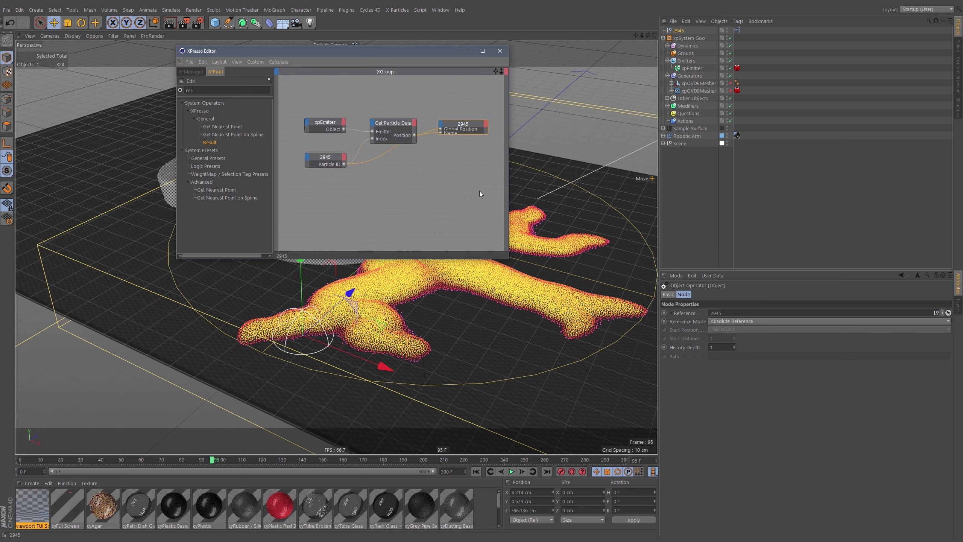
pyautogui.rightClick(329, 160)
pyautogui.click(352, 226)
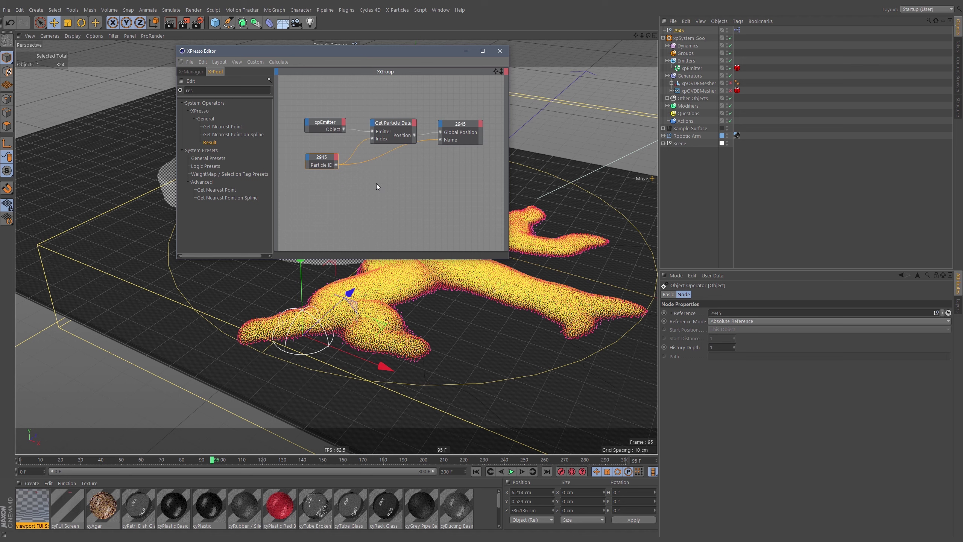
# Step: Select the renamed null and set its Particle ID to about 1695
pyautogui.click(679, 30)
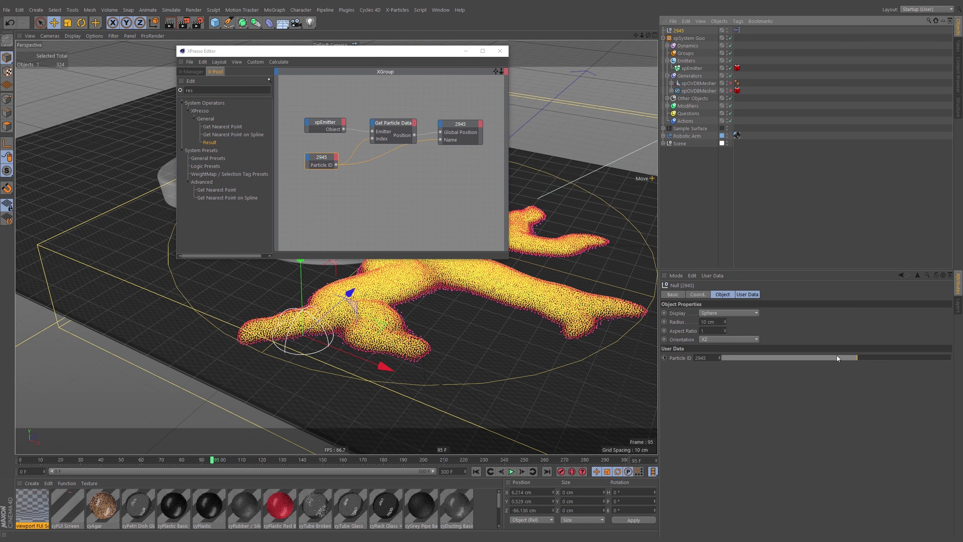
pyautogui.moveTo(837, 358); pyautogui.dragTo(895, 364)
pyautogui.moveTo(801, 359)
pyautogui.mouseDown()
pyautogui.moveTo(766, 358)
pyautogui.moveTo(799, 357)
pyautogui.mouseUp()
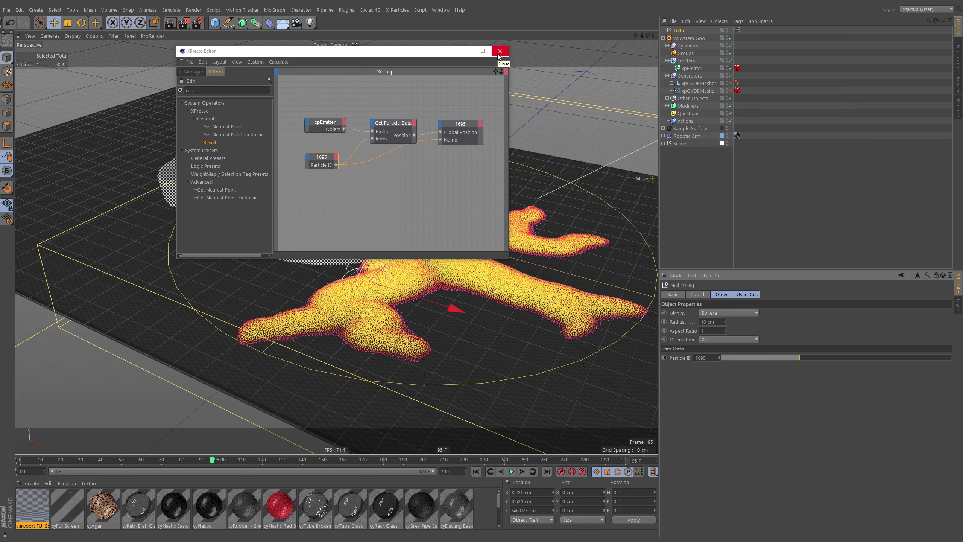
# Step: Duplicate the 1695 null with its XPresso tag and set the copy's Particle ID to about 2529
pyautogui.moveTo(427, 55); pyautogui.dragTo(258, 112)
pyautogui.click(285, 177)
pyautogui.moveTo(285, 177); pyautogui.dragTo(225, 176)
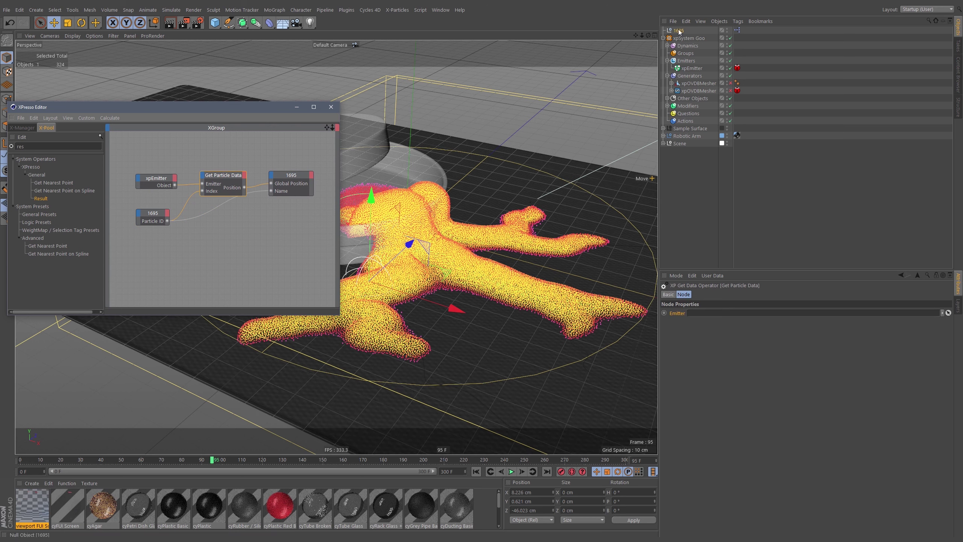
pyautogui.keyDown('ctrl'); pyautogui.moveTo(680, 31); pyautogui.dragTo(682, 35); pyautogui.keyUp('ctrl')
pyautogui.doubleClick(738, 38)
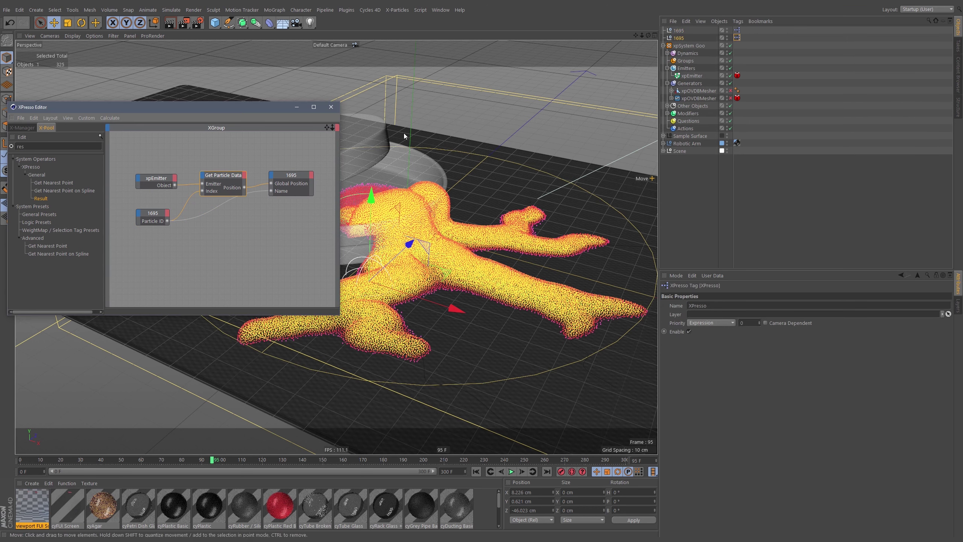
pyautogui.click(302, 188)
pyautogui.click(679, 39)
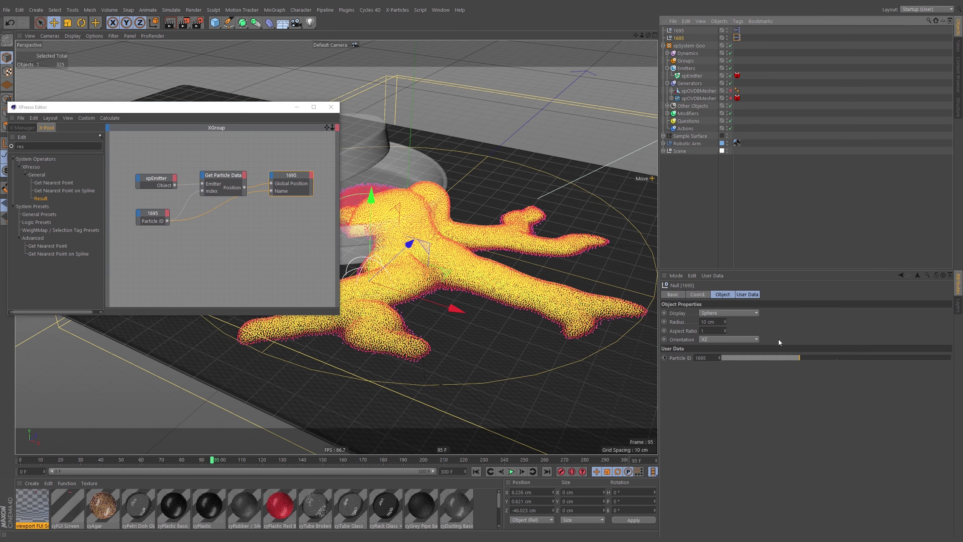
pyautogui.moveTo(800, 358); pyautogui.dragTo(838, 358)
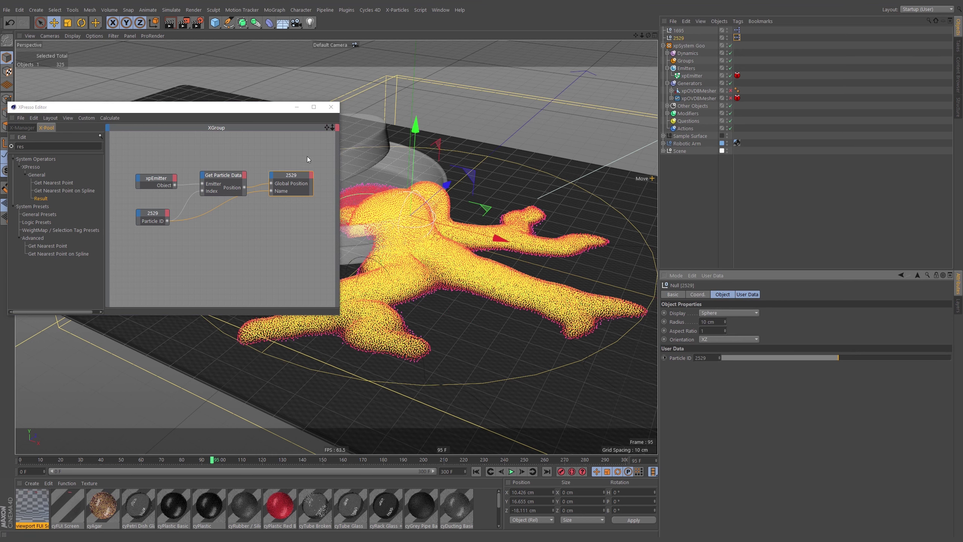
pyautogui.click(291, 175)
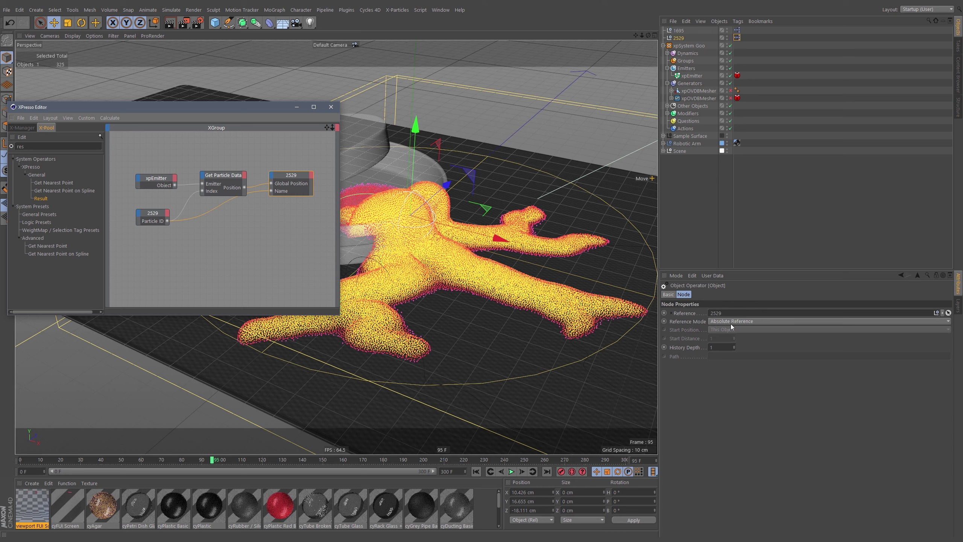
pyautogui.click(784, 168)
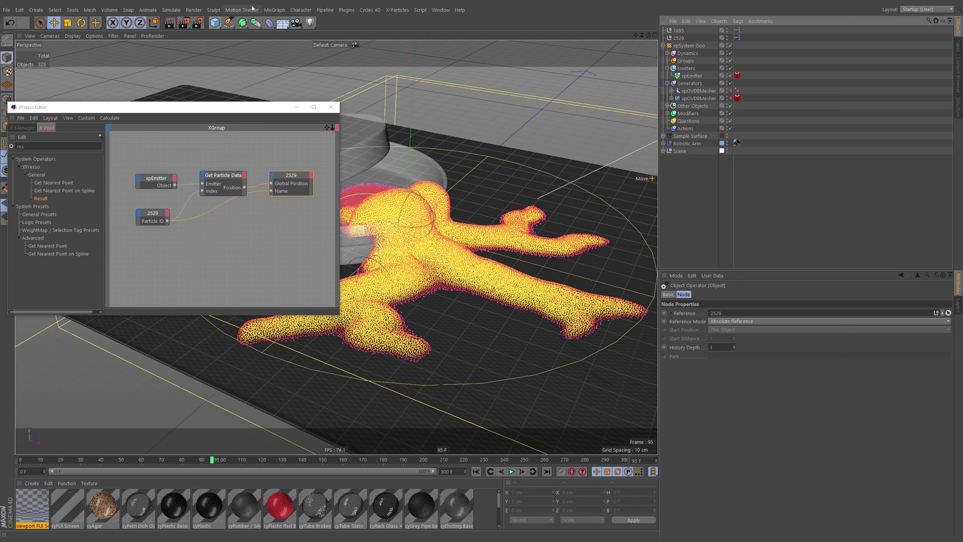
# Step: Add a Pyramid, scale it to about 31 cm and move it above the goo
pyautogui.click(214, 22)
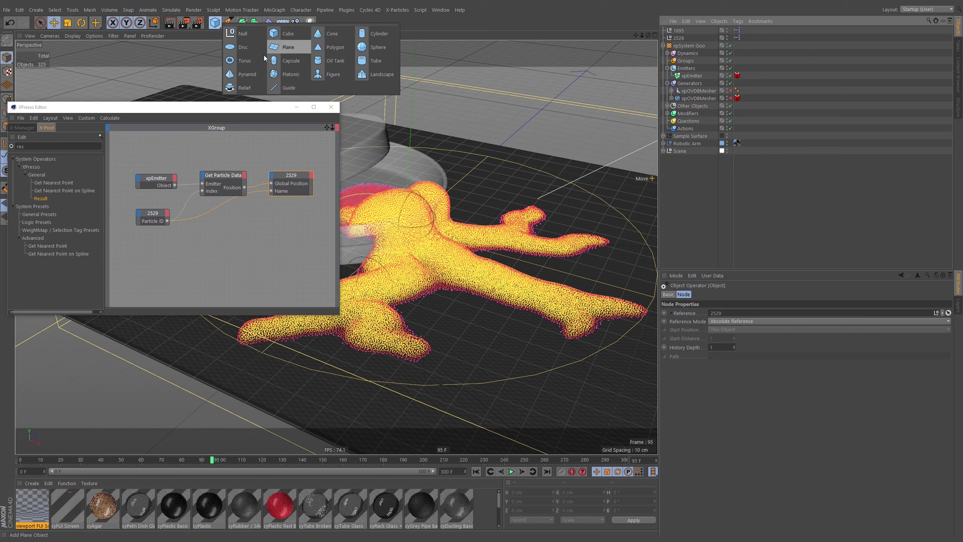
pyautogui.click(264, 73)
pyautogui.press('t')
pyautogui.moveTo(575, 157); pyautogui.dragTo(417, 329)
pyautogui.press('e')
pyautogui.moveTo(481, 288); pyautogui.dragTo(572, 205)
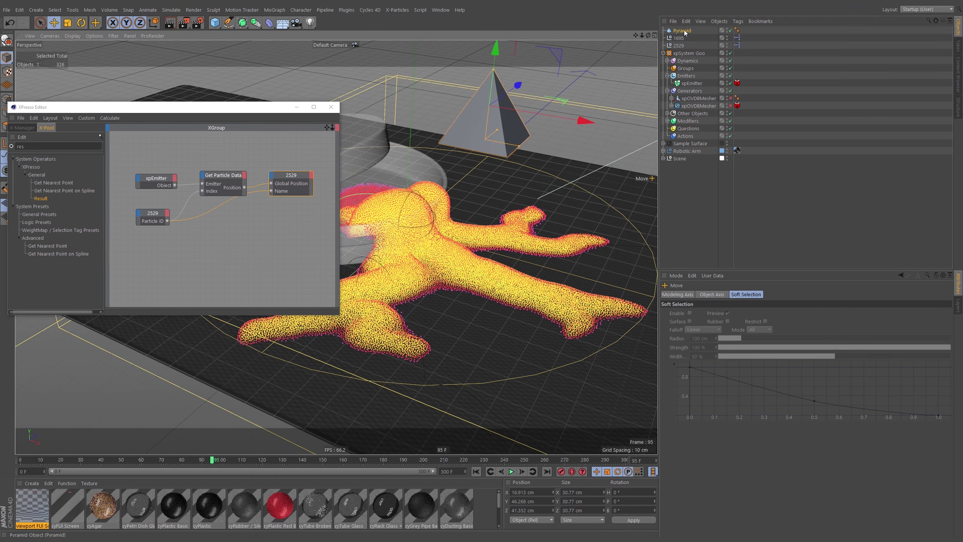
# Step: Place the Pyramid below the two nulls in the object hierarchy and copy the 2529 null's XPresso tag onto it
pyautogui.moveTo(685, 34); pyautogui.dragTo(744, 46)
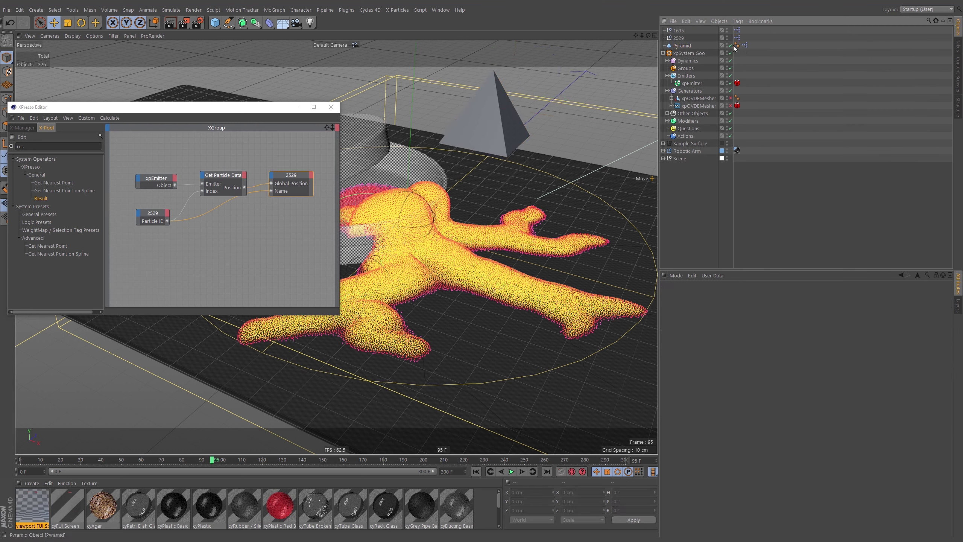
pyautogui.click(744, 46)
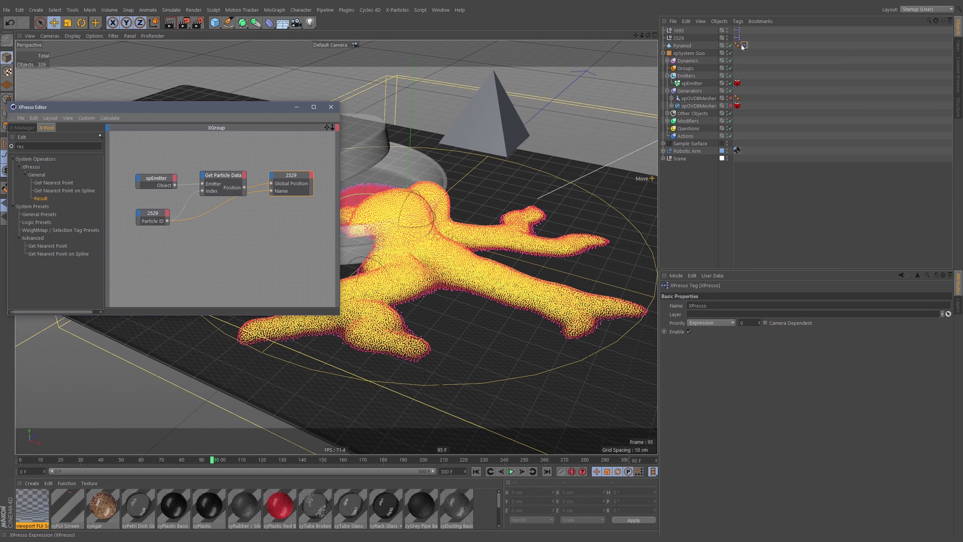
# Step: Check which object the output node in the Pyramid's copied XPresso references, and delete the 2529 null
pyautogui.click(291, 175)
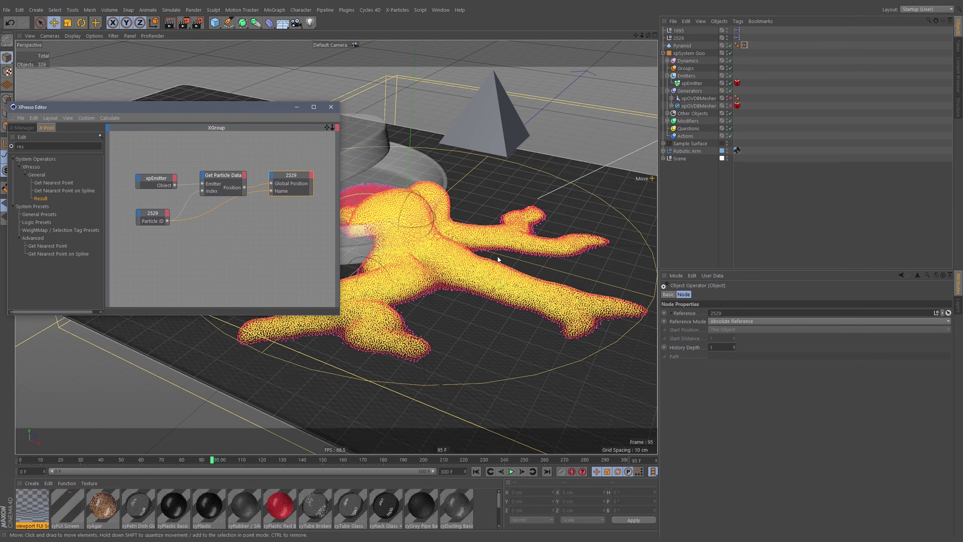
pyautogui.doubleClick(716, 313)
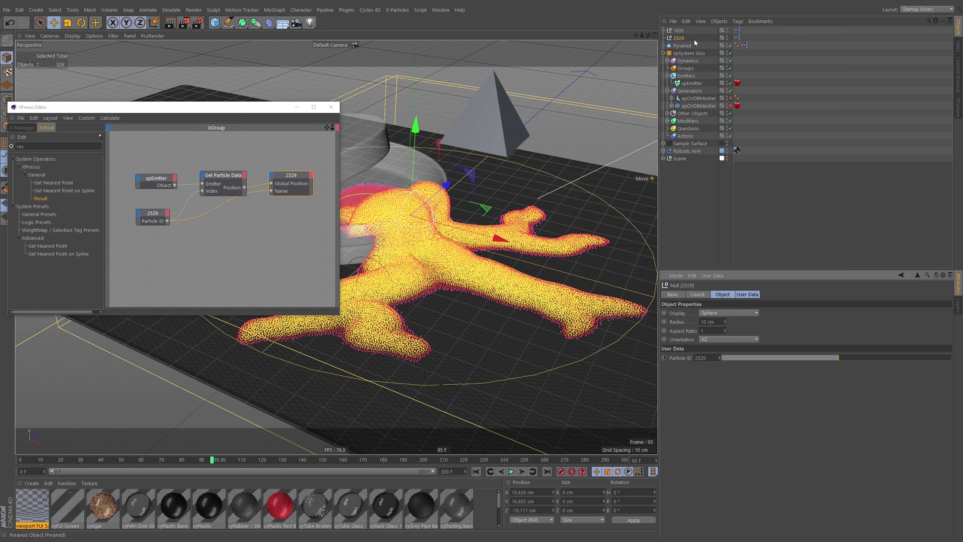
pyautogui.click(738, 37)
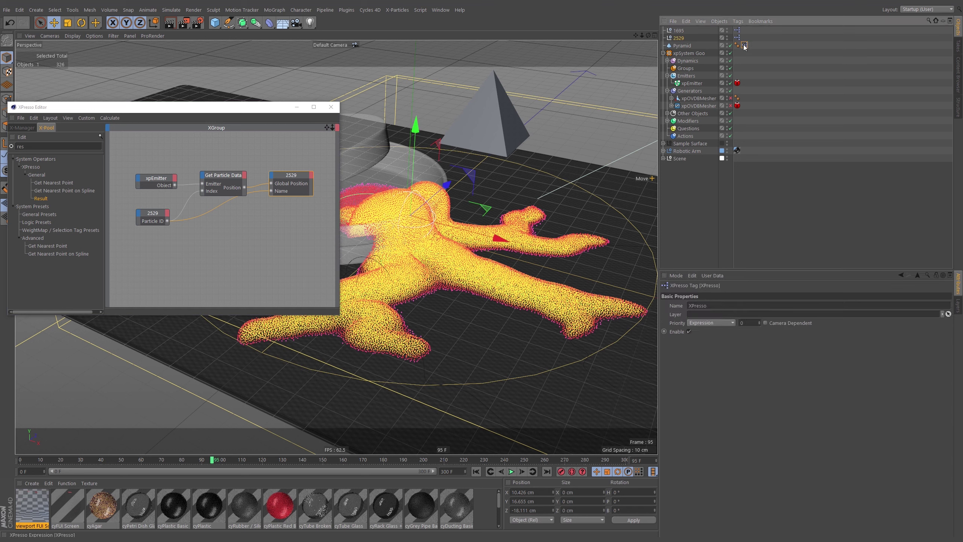
pyautogui.click(679, 38)
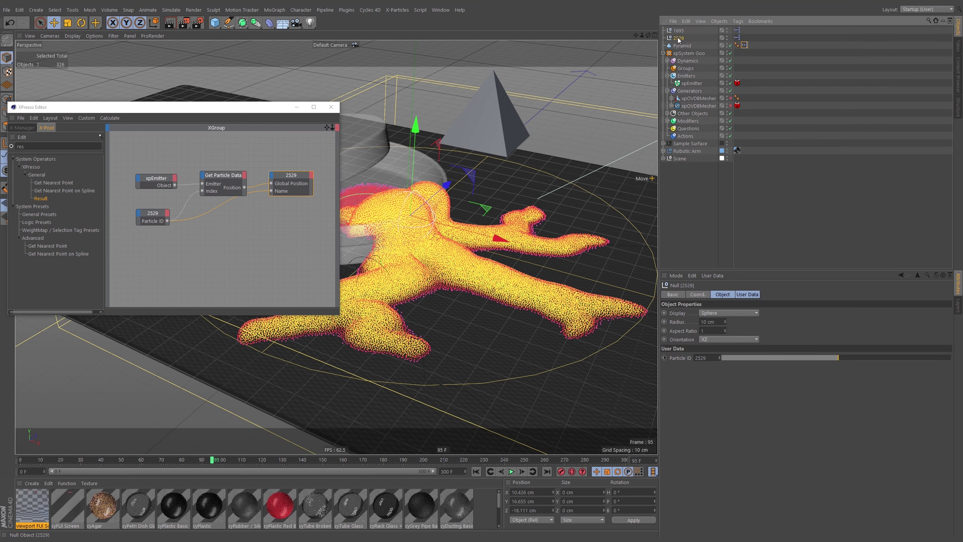
pyautogui.press('Delete')
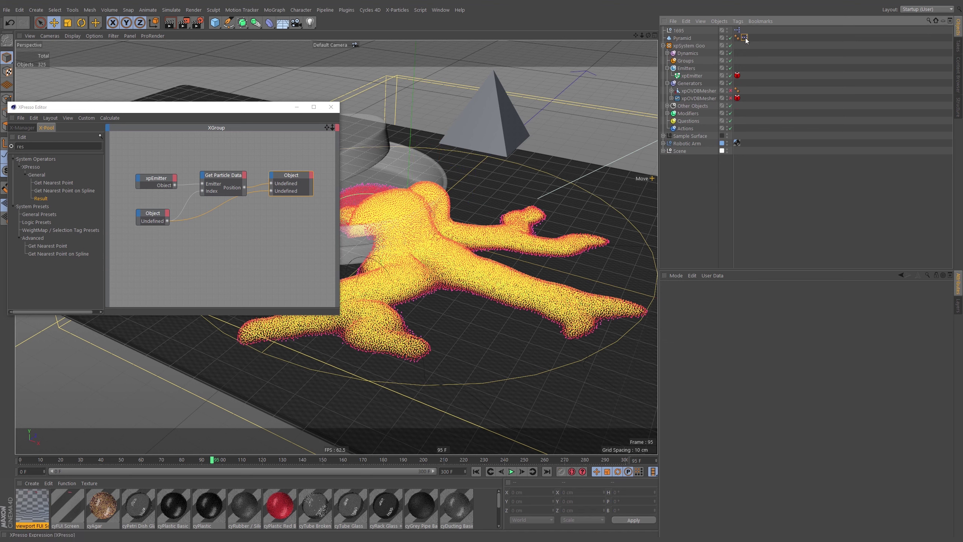
# Step: Set the Reference Mode of both object nodes in the 1695 null's XPresso to Relative Reference
pyautogui.click(700, 27)
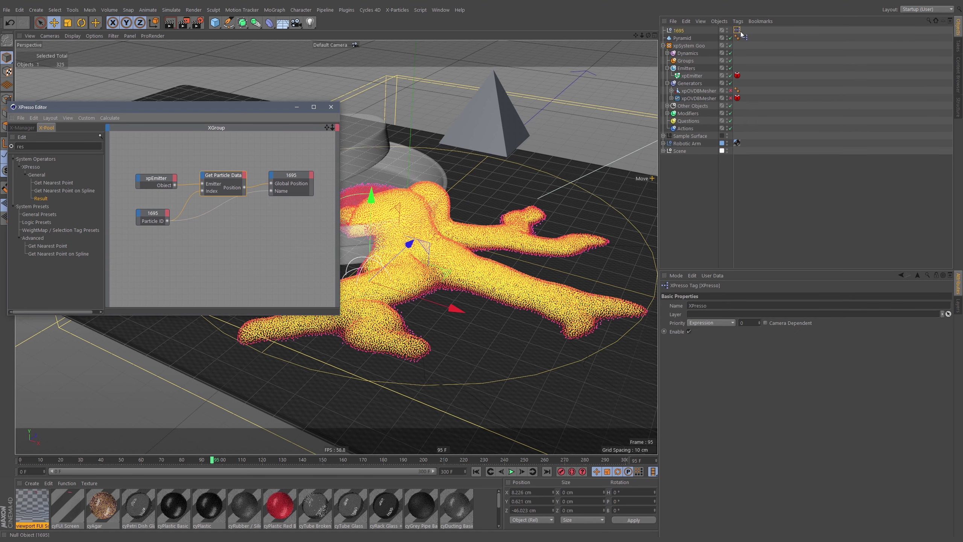
pyautogui.click(292, 184)
pyautogui.keyDown('shift'); pyautogui.moveTo(263, 221); pyautogui.dragTo(143, 232); pyautogui.keyUp('shift')
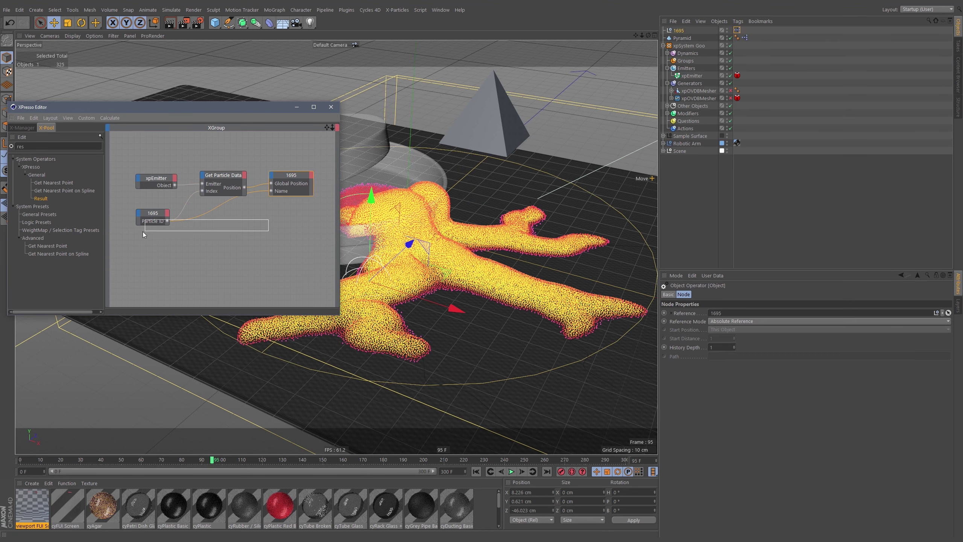
pyautogui.click(745, 321)
pyautogui.click(736, 353)
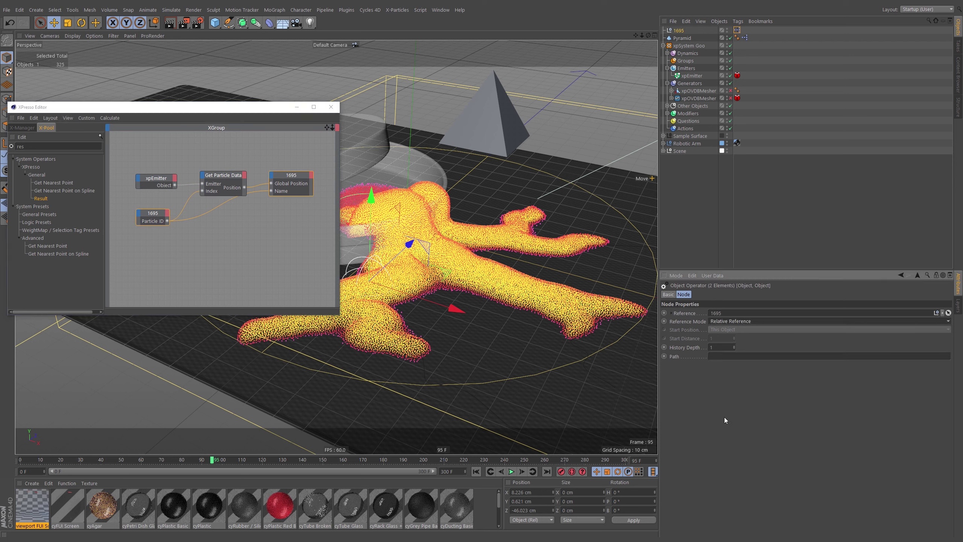
pyautogui.moveTo(146, 243); pyautogui.dragTo(162, 220)
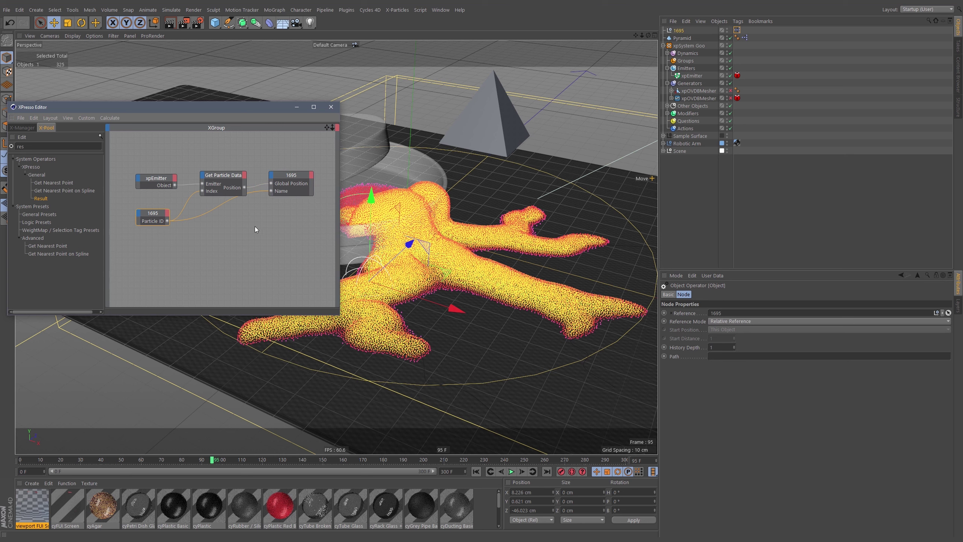
pyautogui.click(294, 194)
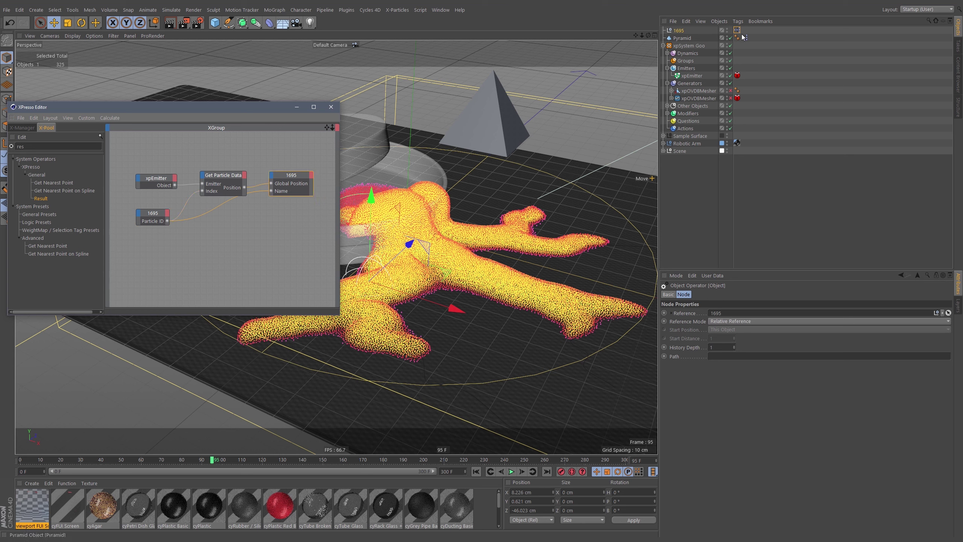
# Step: Replace the Pyramid's XPresso tag with a copy of the 1695 null's tag and open the copy
pyautogui.click(682, 38)
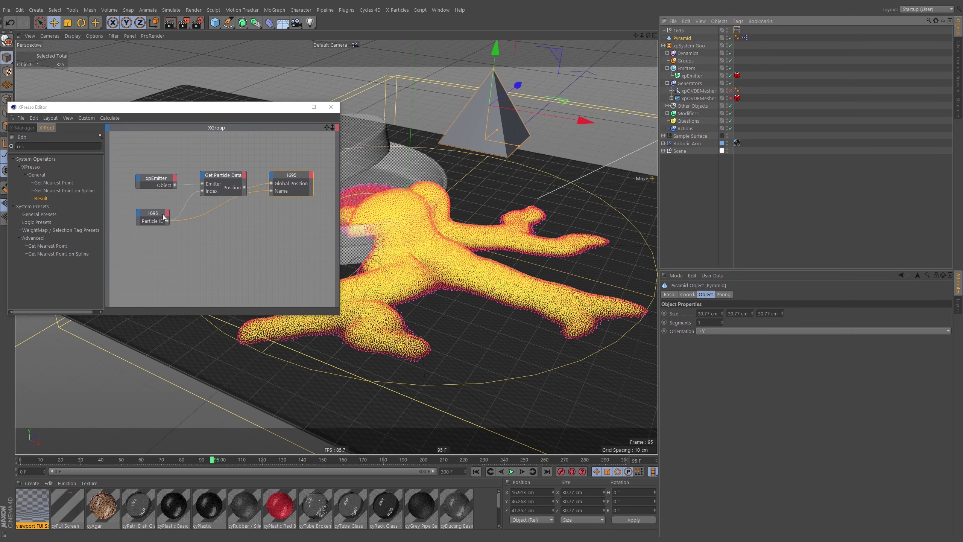
pyautogui.click(758, 38)
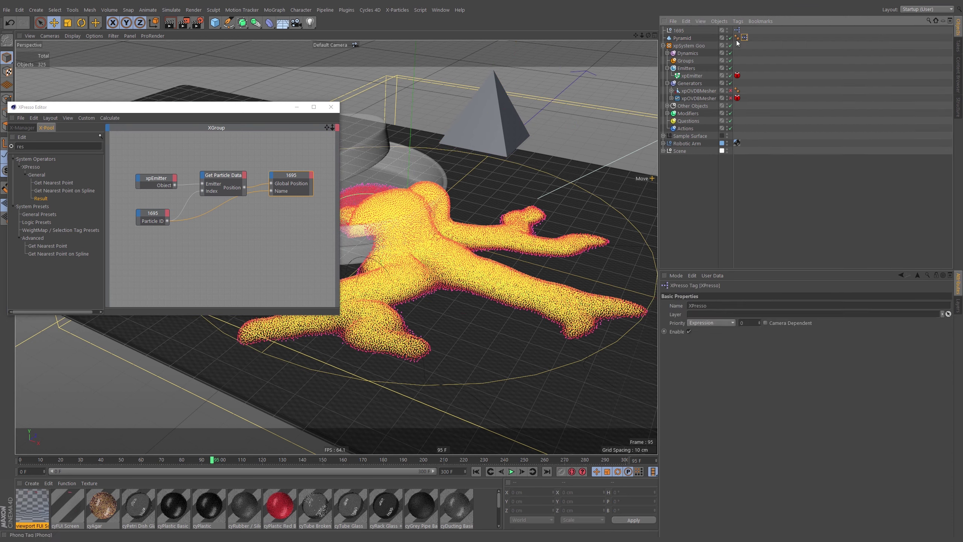
pyautogui.keyDown('ctrl'); pyautogui.moveTo(738, 30); pyautogui.dragTo(744, 37); pyautogui.keyUp('ctrl')
pyautogui.click(680, 39)
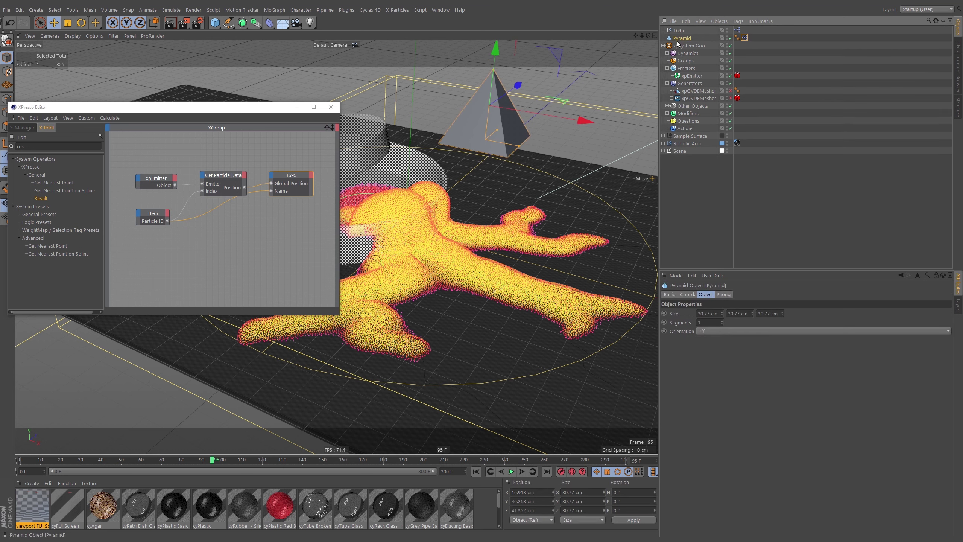
pyautogui.moveTo(168, 222)
pyautogui.mouseDown()
pyautogui.moveTo(206, 213)
pyautogui.moveTo(167, 221)
pyautogui.mouseUp()
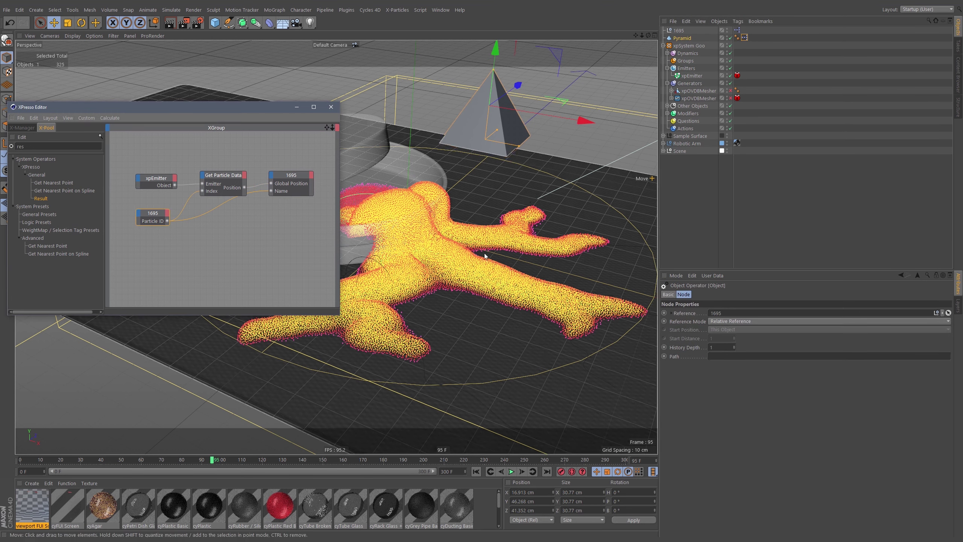
pyautogui.click(745, 38)
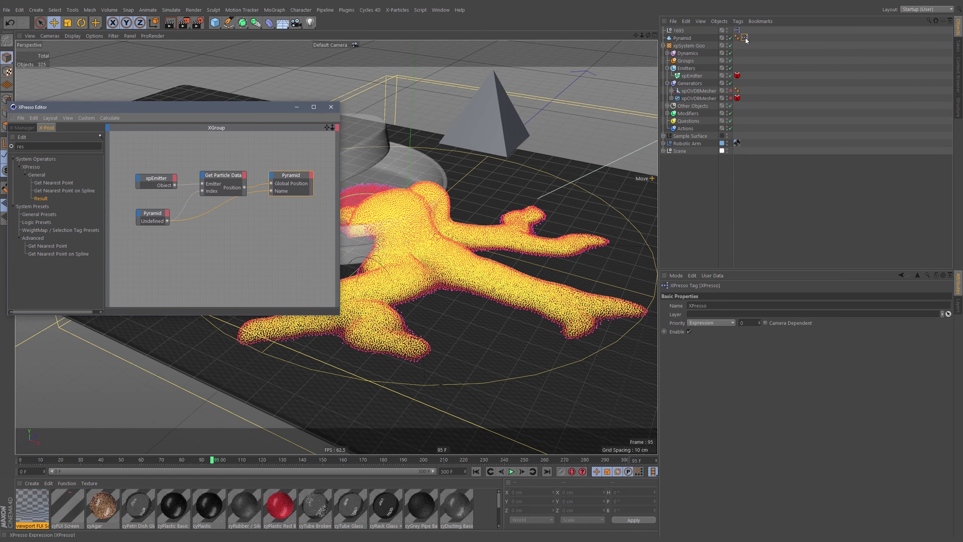
# Step: Disconnect the undefined Pyramid output from the Index and Name inputs and delete that source node
pyautogui.click(152, 215)
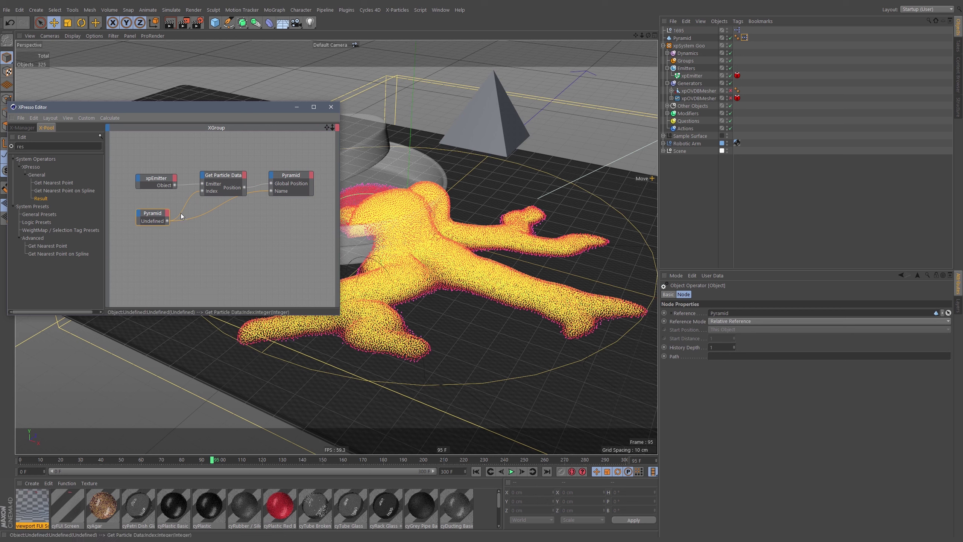
pyautogui.doubleClick(194, 194)
pyautogui.moveTo(262, 190); pyautogui.dragTo(254, 226)
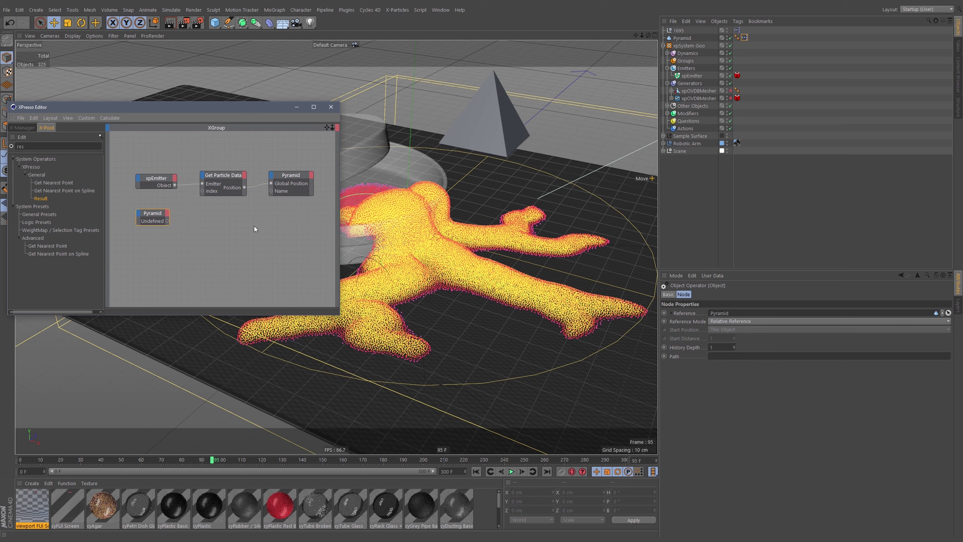
pyautogui.click(713, 37)
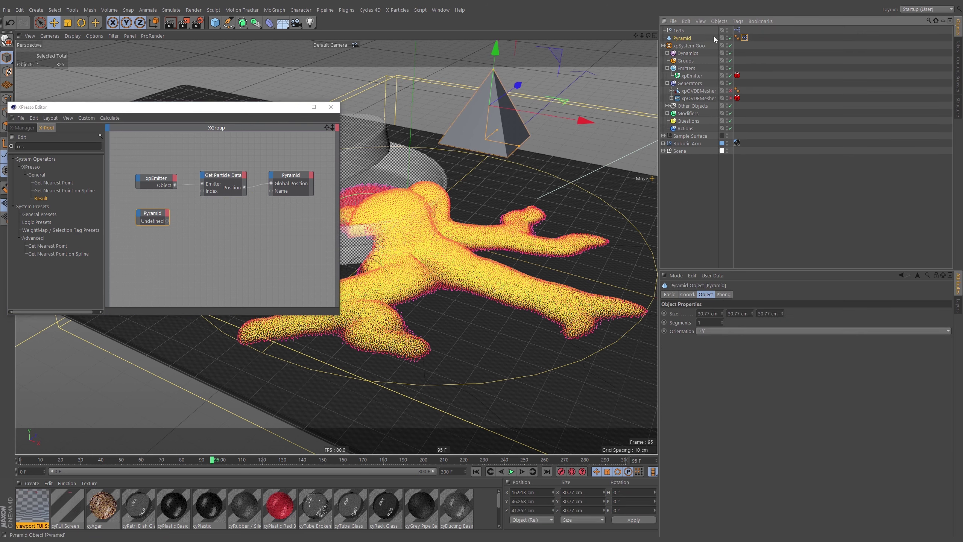
pyautogui.click(219, 182)
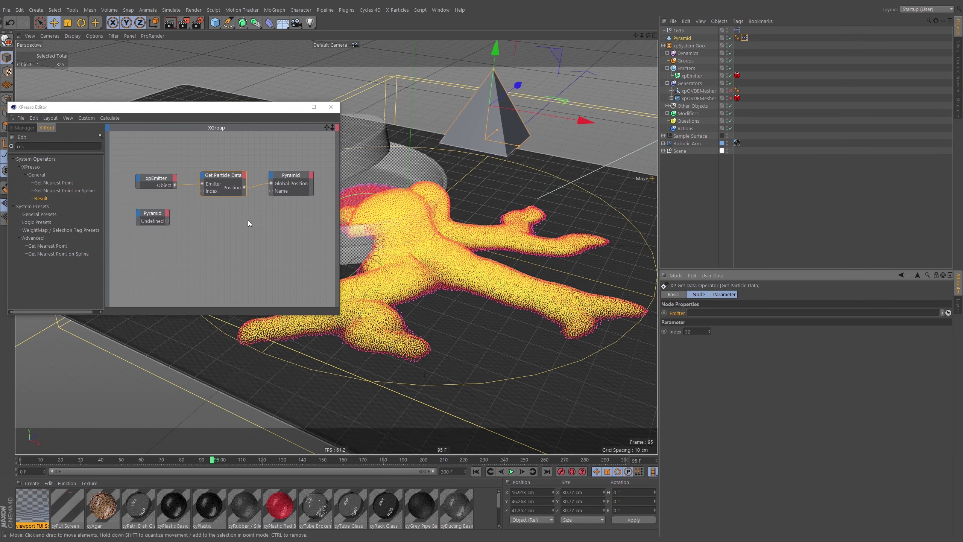
pyautogui.click(163, 185)
pyautogui.click(161, 216)
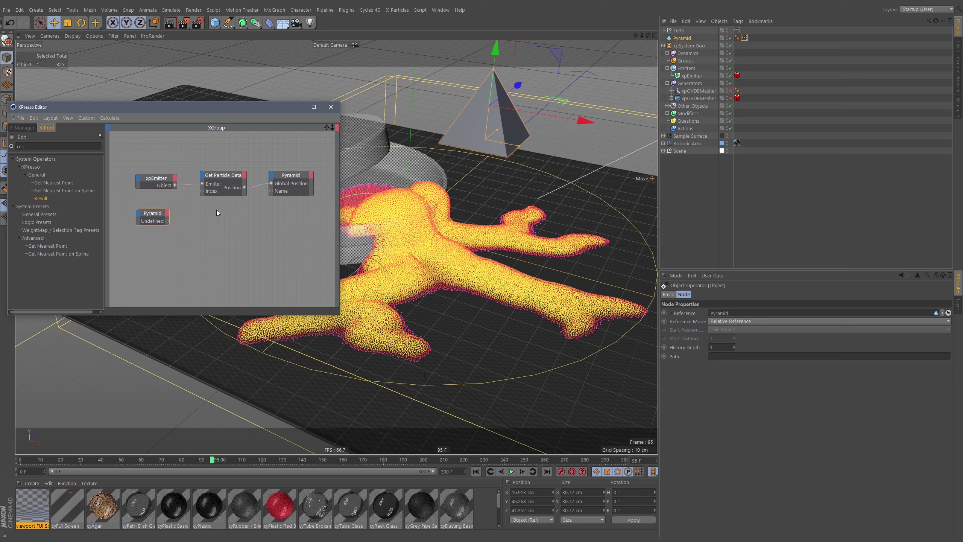
pyautogui.press('Delete')
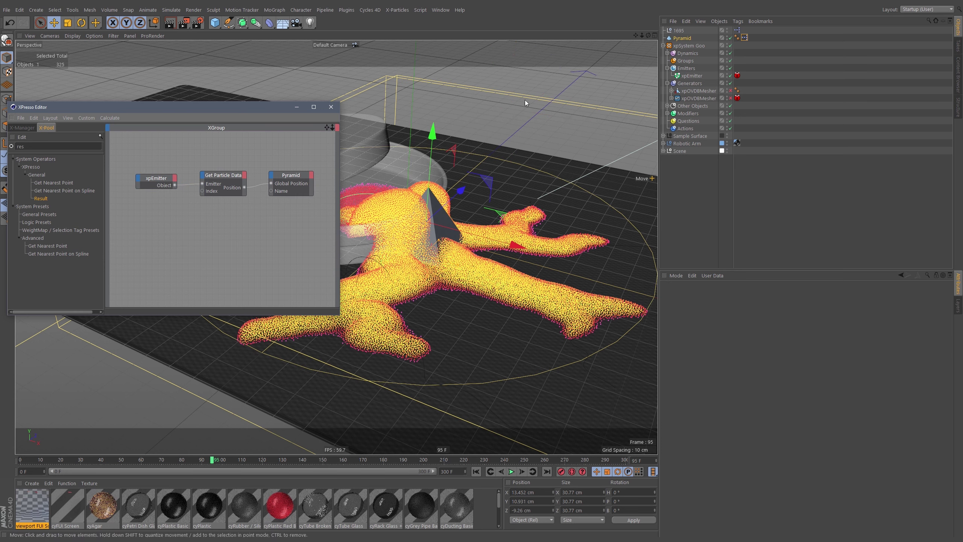
# Step: Set the Index of the Pyramid's Get Particle Data node to about 34
pyautogui.click(224, 180)
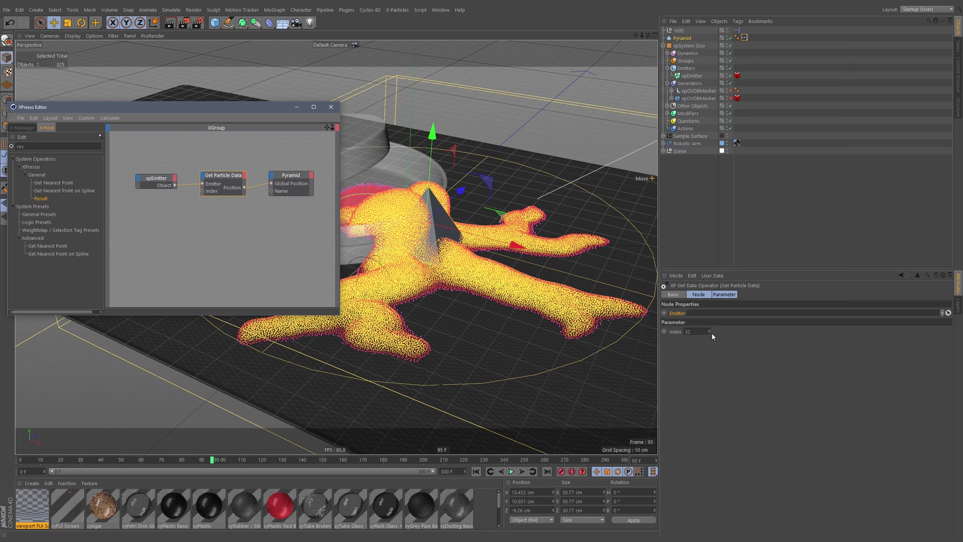
pyautogui.moveTo(712, 333)
pyautogui.mouseDown()
pyautogui.moveTo(715, 308)
pyautogui.moveTo(709, 329)
pyautogui.mouseUp()
pyautogui.click(785, 48)
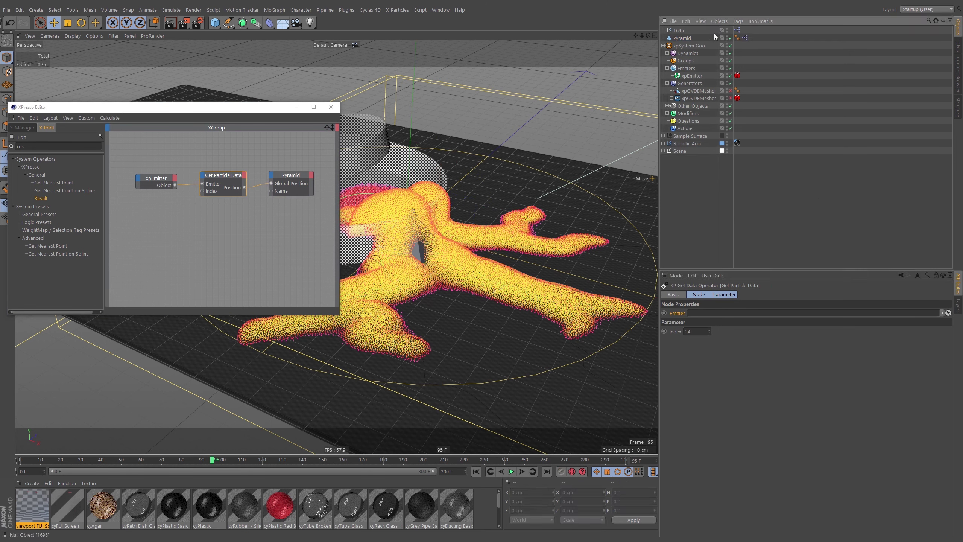
# Step: Delete the Pyramid, duplicate the 1695 null to make three nulls, and close the XPresso Editor
pyautogui.click(682, 38)
pyautogui.press('Delete')
pyautogui.click(680, 30)
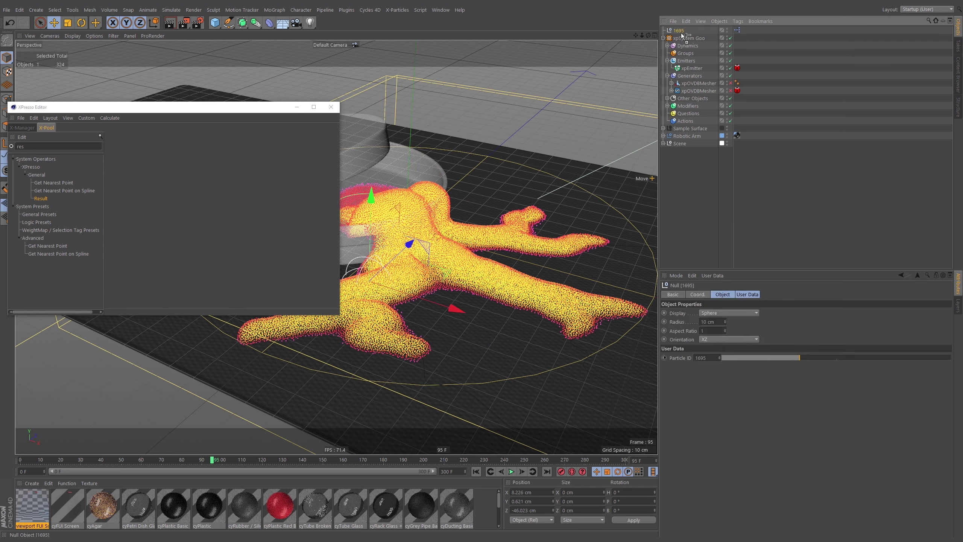
pyautogui.keyDown('ctrl'); pyautogui.moveTo(683, 36); pyautogui.dragTo(695, 48); pyautogui.keyUp('ctrl')
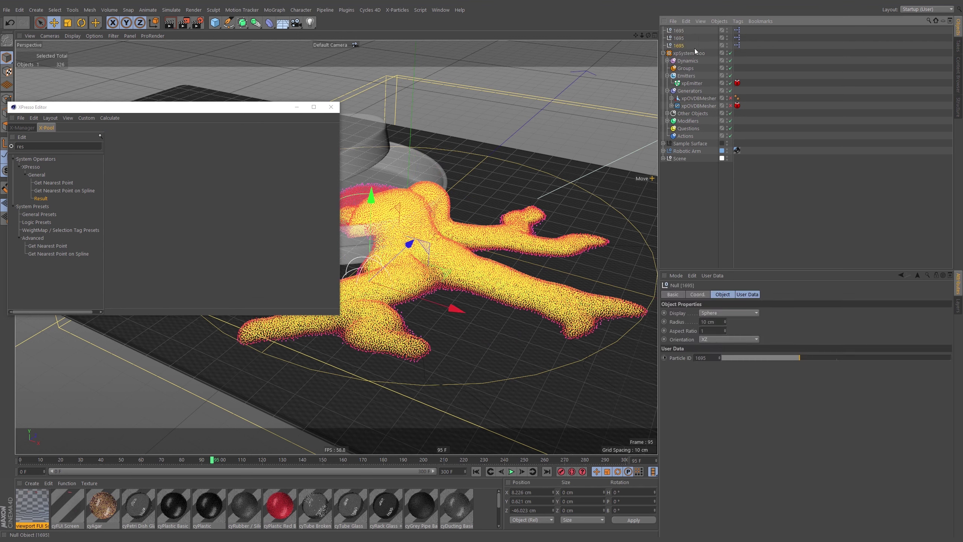
pyautogui.click(331, 106)
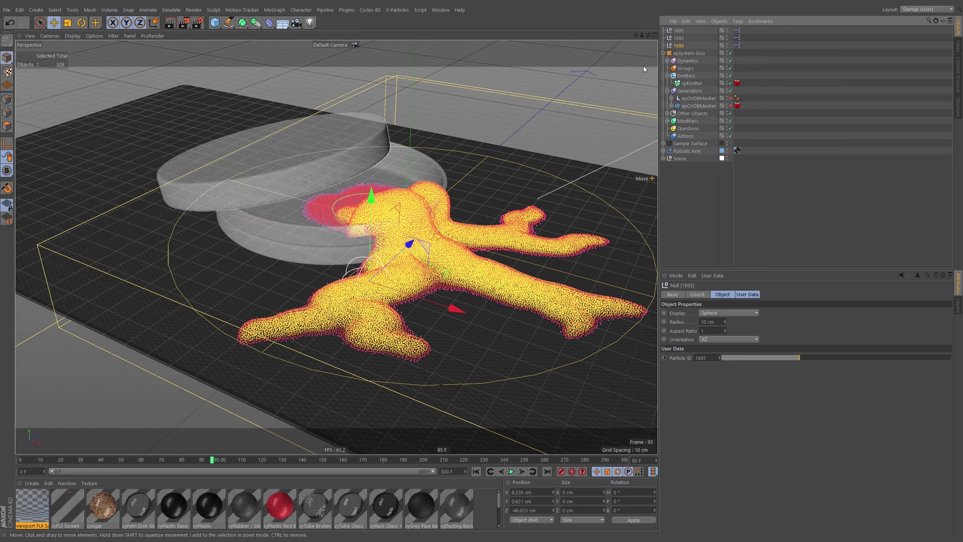
# Step: Set the second null's Particle ID to about 2038 and the first null's Particle ID to about 543
pyautogui.click(679, 38)
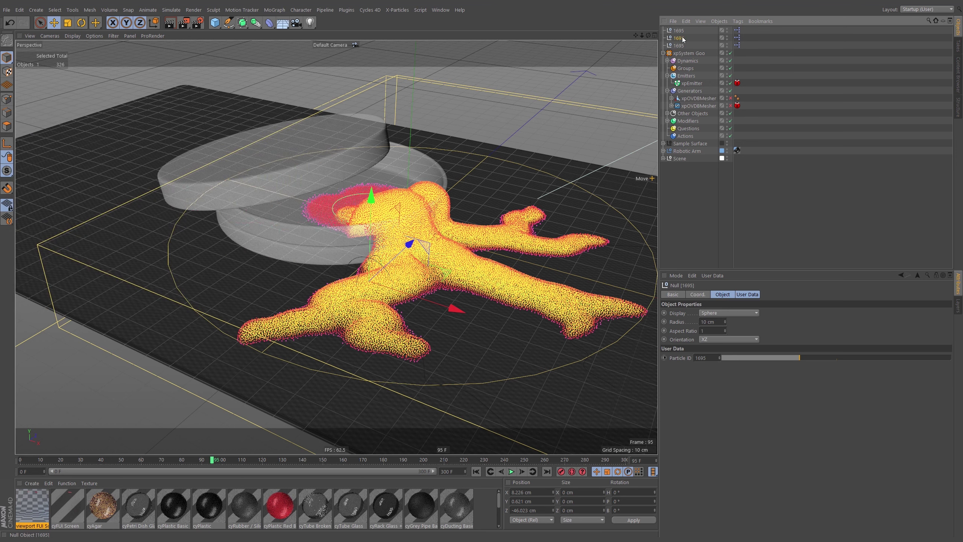
pyautogui.moveTo(800, 358); pyautogui.dragTo(815, 358)
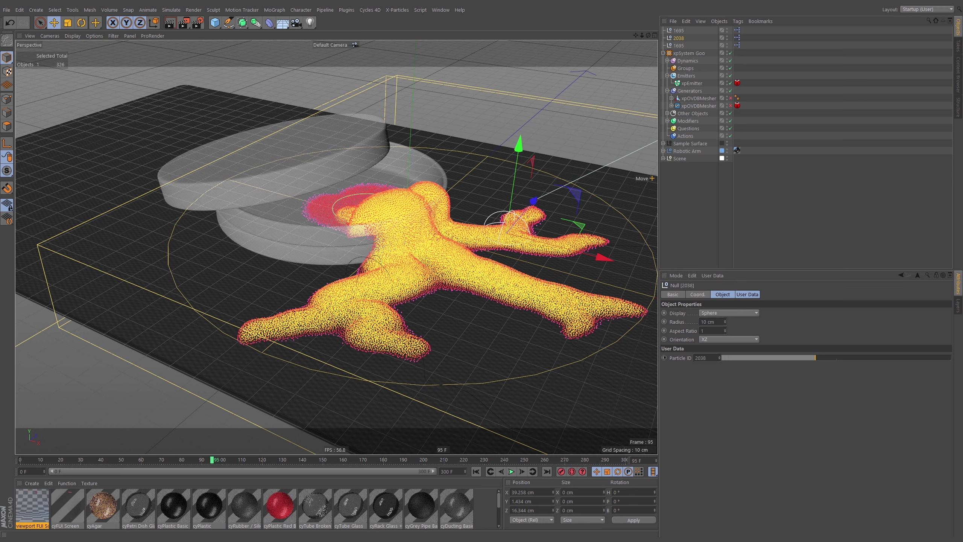
pyautogui.click(688, 32)
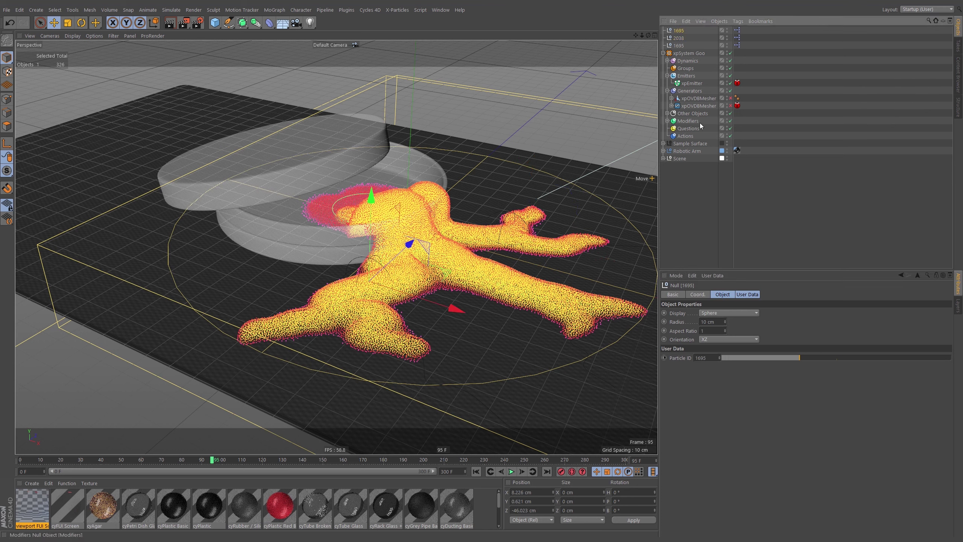
pyautogui.moveTo(742, 360)
pyautogui.mouseDown()
pyautogui.moveTo(724, 360)
pyautogui.moveTo(746, 361)
pyautogui.mouseUp()
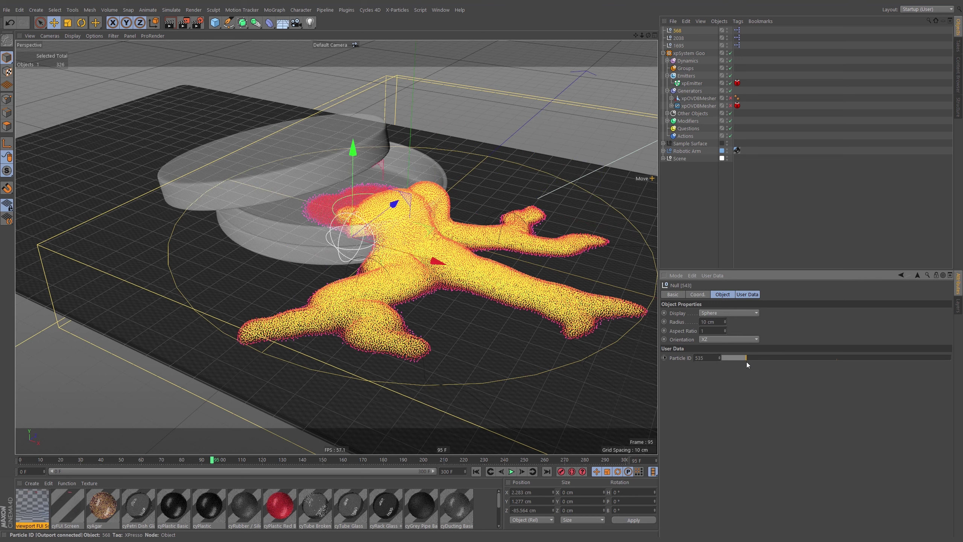
# Step: Set the second null's Particle ID to about 699 and the third's to about 952, and select all three nulls
pyautogui.click(679, 38)
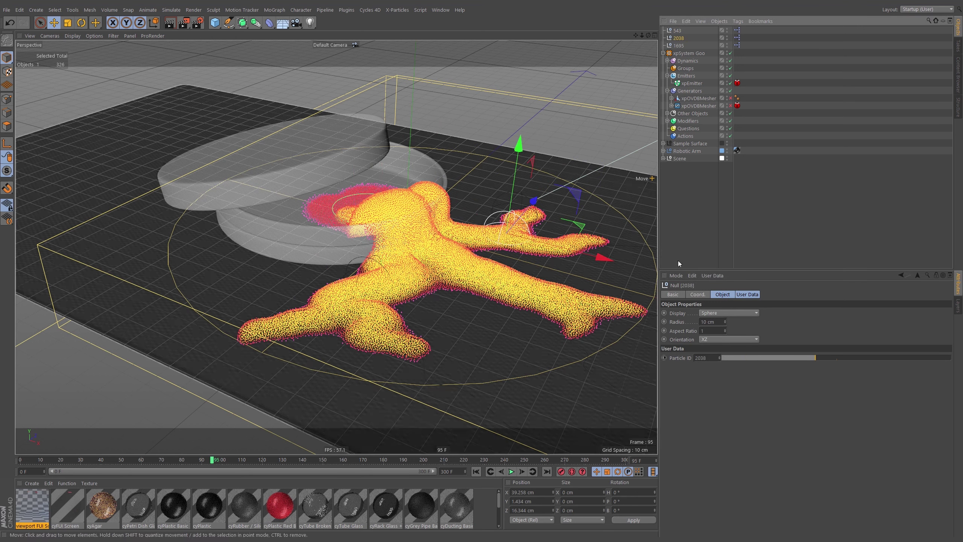
pyautogui.moveTo(760, 359); pyautogui.dragTo(725, 357)
pyautogui.click(679, 45)
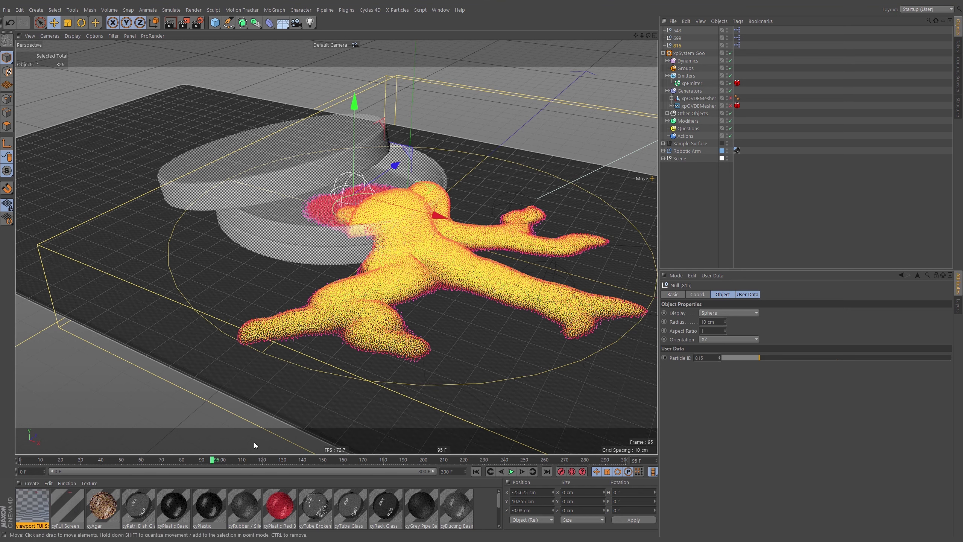
pyautogui.moveTo(759, 358); pyautogui.dragTo(766, 354)
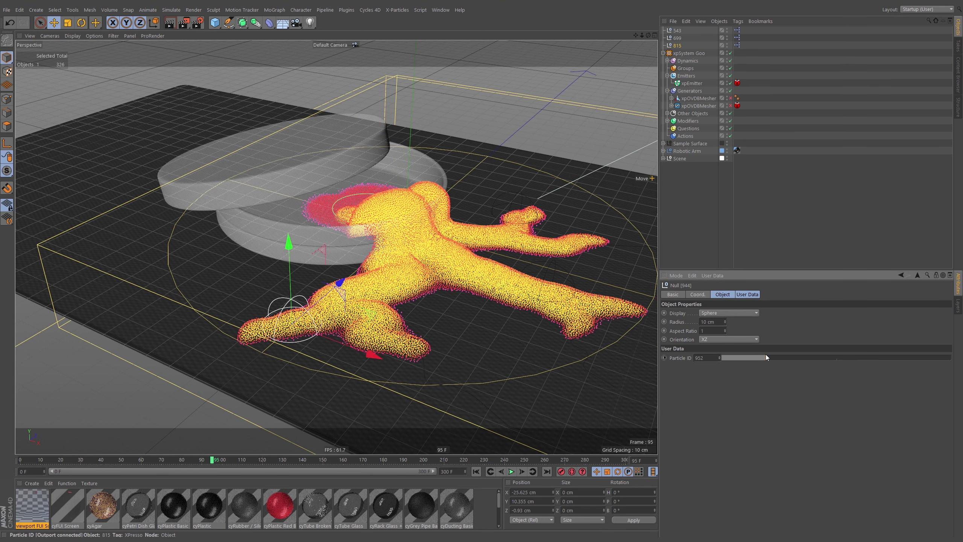
pyautogui.click(719, 357)
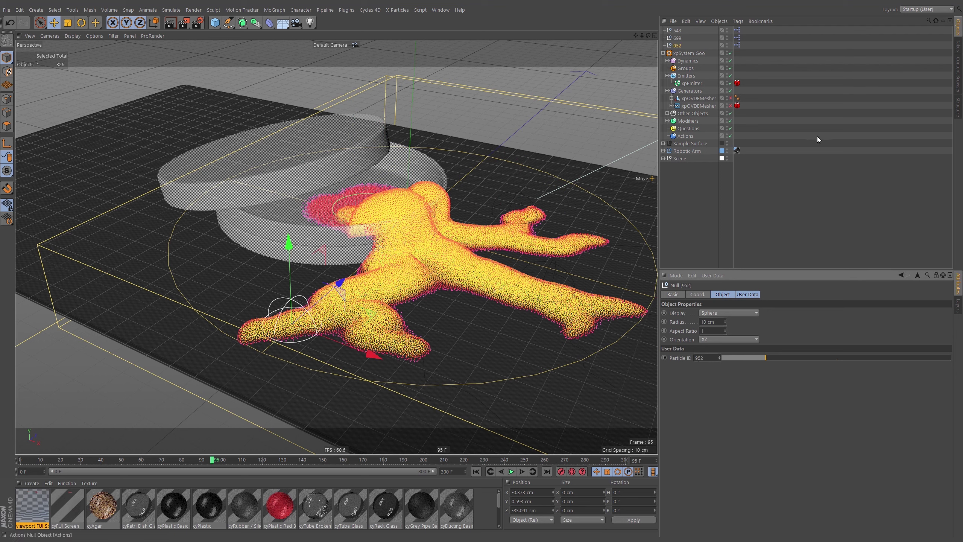
pyautogui.keyDown('shift'); pyautogui.click(690, 30); pyautogui.keyUp('shift')
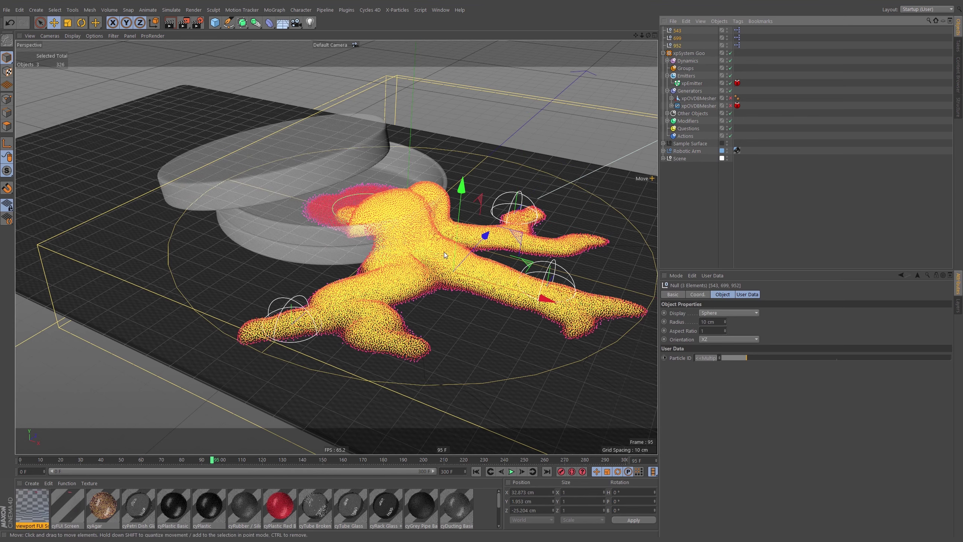
# Step: Examine the three nulls on the goo and how they relate to the text on the robotic arm's screen
pyautogui.keyDown('alt'); pyautogui.moveTo(418, 252); pyautogui.dragTo(390, 262, button='middle'); pyautogui.keyUp('alt')
pyautogui.keyDown('alt'); pyautogui.moveTo(390, 263); pyautogui.dragTo(354, 272, button='right'); pyautogui.keyUp('alt')
pyautogui.keyDown('alt'); pyautogui.moveTo(394, 271); pyautogui.dragTo(519, 247); pyautogui.keyUp('alt')
pyautogui.keyDown('alt'); pyautogui.moveTo(474, 258); pyautogui.dragTo(250, 413, button='middle'); pyautogui.keyUp('alt')
pyautogui.keyDown('alt'); pyautogui.moveTo(481, 227); pyautogui.dragTo(338, 262); pyautogui.keyUp('alt')
pyautogui.keyDown('alt'); pyautogui.moveTo(364, 262); pyautogui.dragTo(409, 262, button='right'); pyautogui.keyUp('alt')
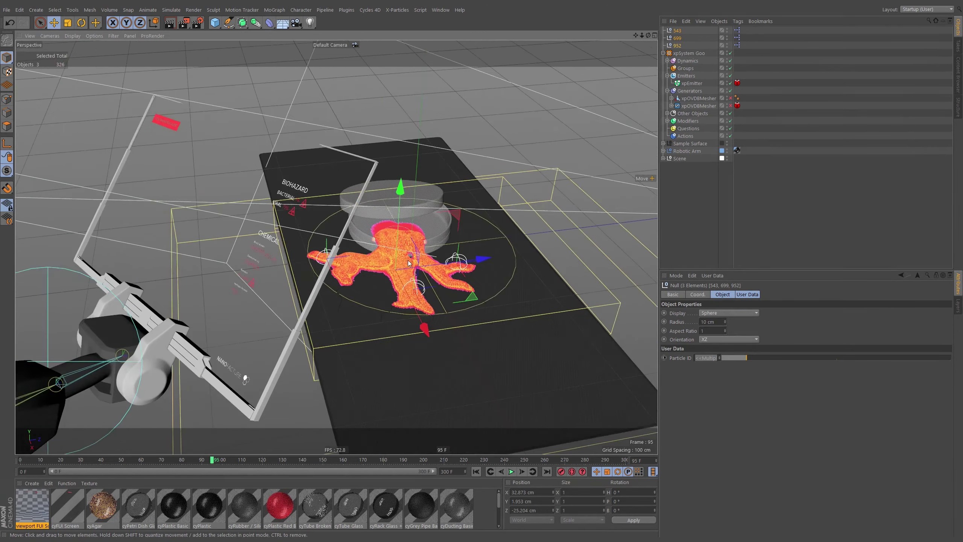
pyautogui.keyDown('alt'); pyautogui.moveTo(409, 262); pyautogui.dragTo(371, 258); pyautogui.keyUp('alt')
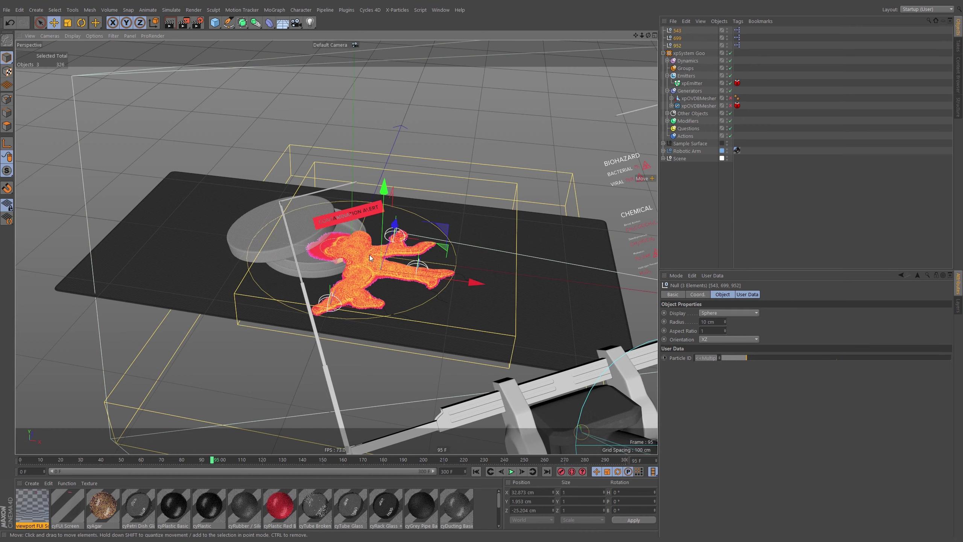
pyautogui.click(781, 126)
pyautogui.keyDown('alt'); pyautogui.moveTo(373, 260); pyautogui.dragTo(438, 265, button='right'); pyautogui.keyUp('alt')
pyautogui.keyDown('alt'); pyautogui.moveTo(438, 265); pyautogui.dragTo(392, 208); pyautogui.keyUp('alt')
pyautogui.keyDown('alt'); pyautogui.moveTo(427, 298); pyautogui.dragTo(385, 314); pyautogui.keyUp('alt')
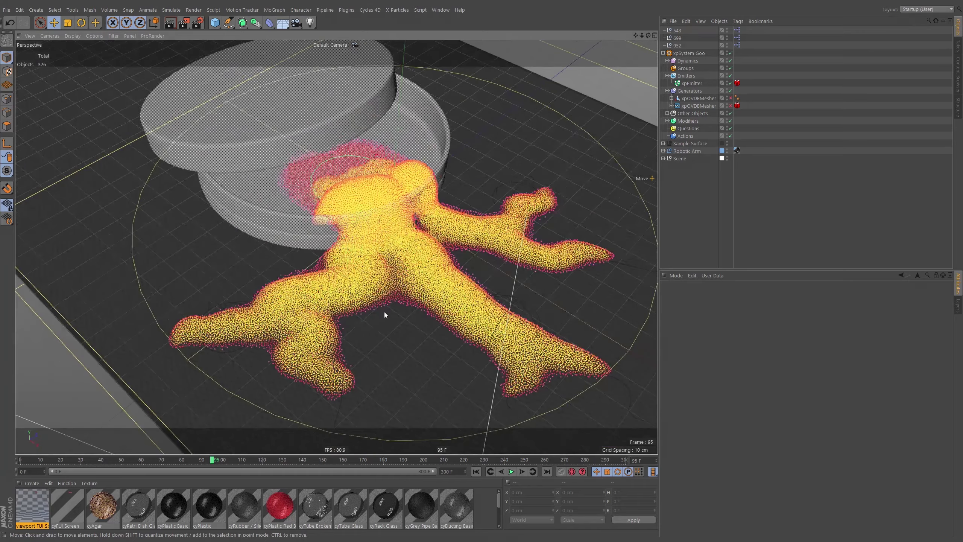
# Step: Enable a display color for the three particle nulls and set it to light cyan, hue about 182° and saturation about 42%
pyautogui.click(701, 31)
pyautogui.keyDown('shift'); pyautogui.click(677, 44); pyautogui.keyUp('shift')
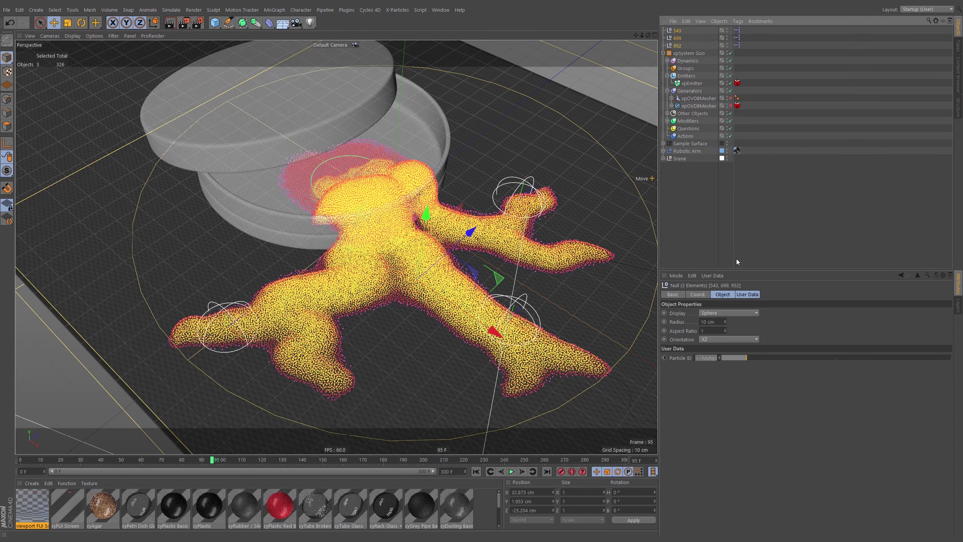
pyautogui.click(673, 295)
pyautogui.click(733, 347)
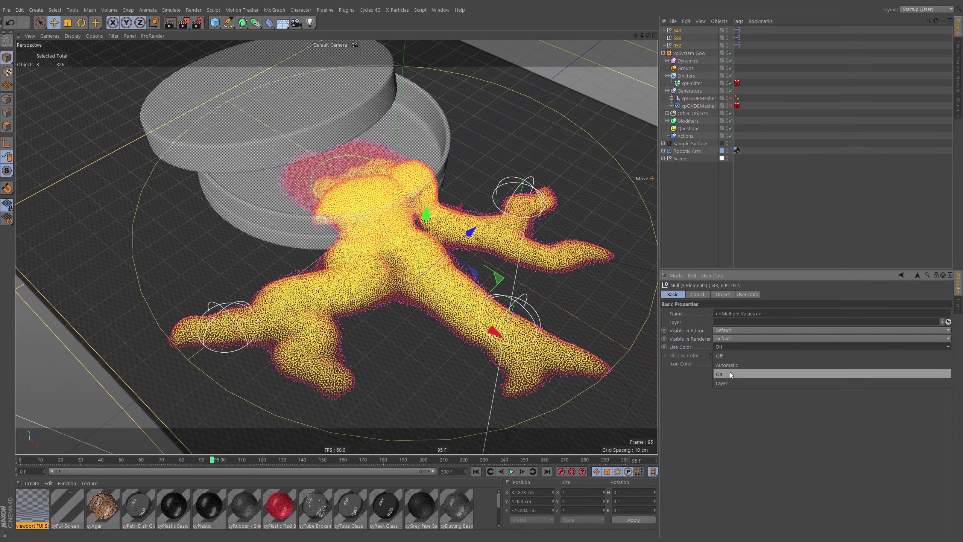
pyautogui.click(733, 367)
pyautogui.click(732, 356)
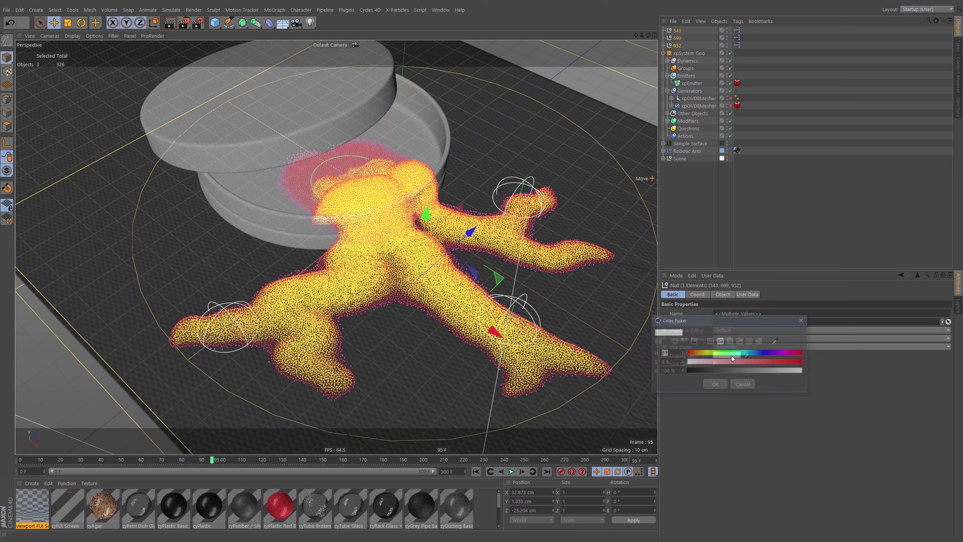
pyautogui.moveTo(743, 363); pyautogui.dragTo(735, 363)
pyautogui.click(759, 354)
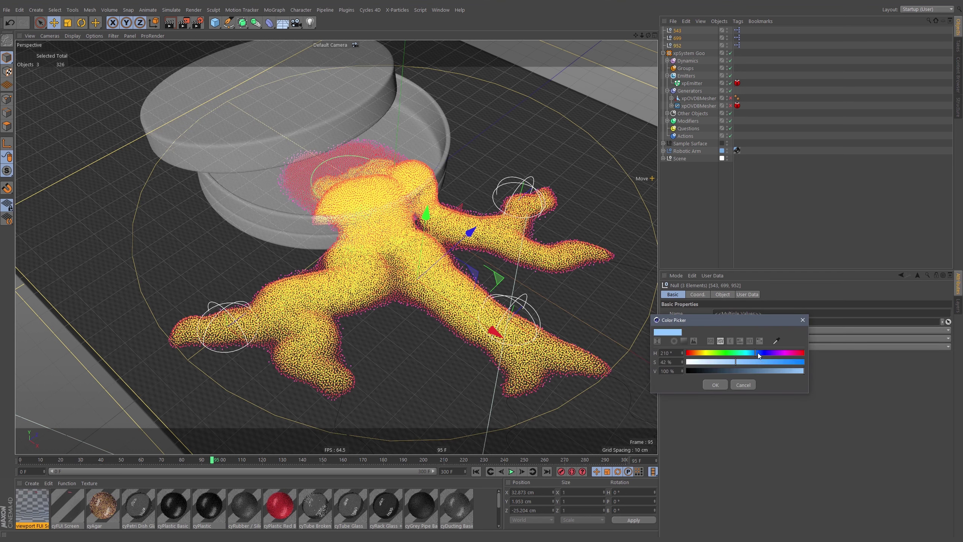
pyautogui.click(746, 353)
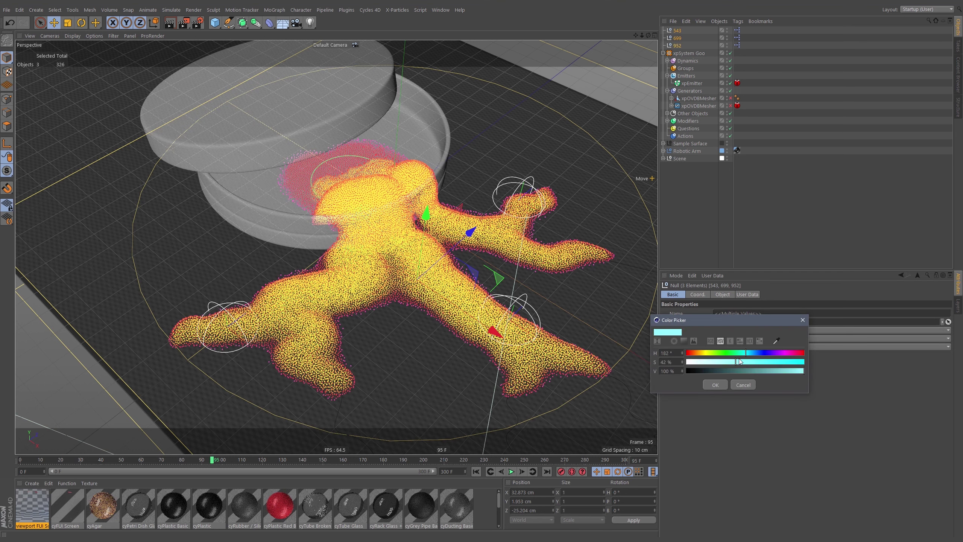
pyautogui.click(715, 384)
pyautogui.click(686, 242)
# Step: Play the animation from the start and examine how the cyan nulls follow the goo relative to the screen
pyautogui.click(476, 471)
pyautogui.click(511, 471)
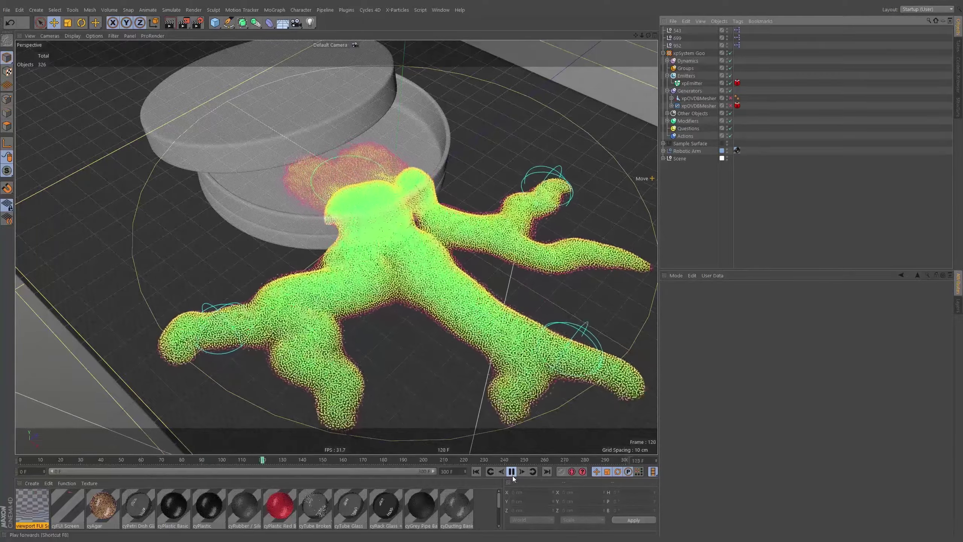
pyautogui.click(511, 471)
pyautogui.keyDown('alt'); pyautogui.moveTo(540, 417); pyautogui.dragTo(492, 388, button='right'); pyautogui.keyUp('alt')
pyautogui.keyDown('alt'); pyautogui.moveTo(493, 387); pyautogui.dragTo(481, 211); pyautogui.keyUp('alt')
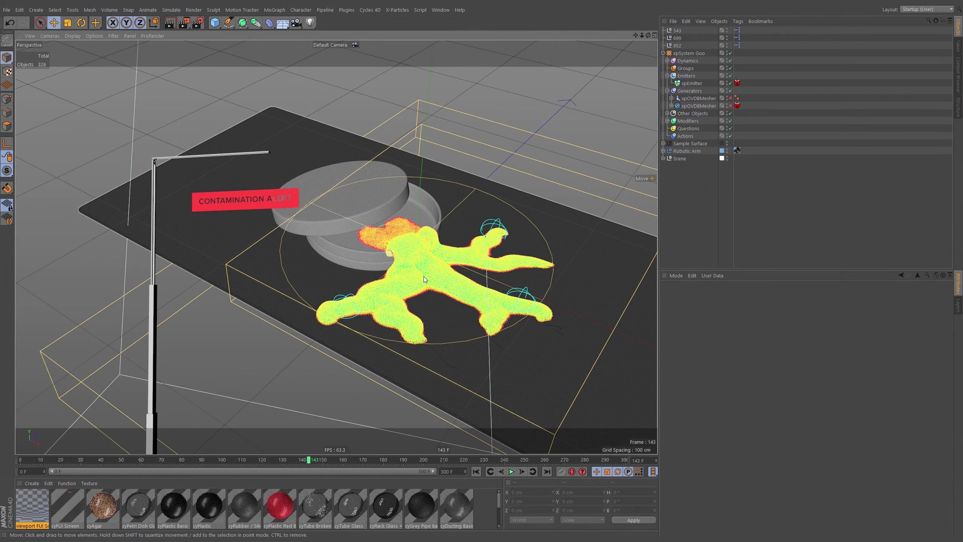
pyautogui.keyDown('alt'); pyautogui.moveTo(424, 334); pyautogui.dragTo(422, 265); pyautogui.keyUp('alt')
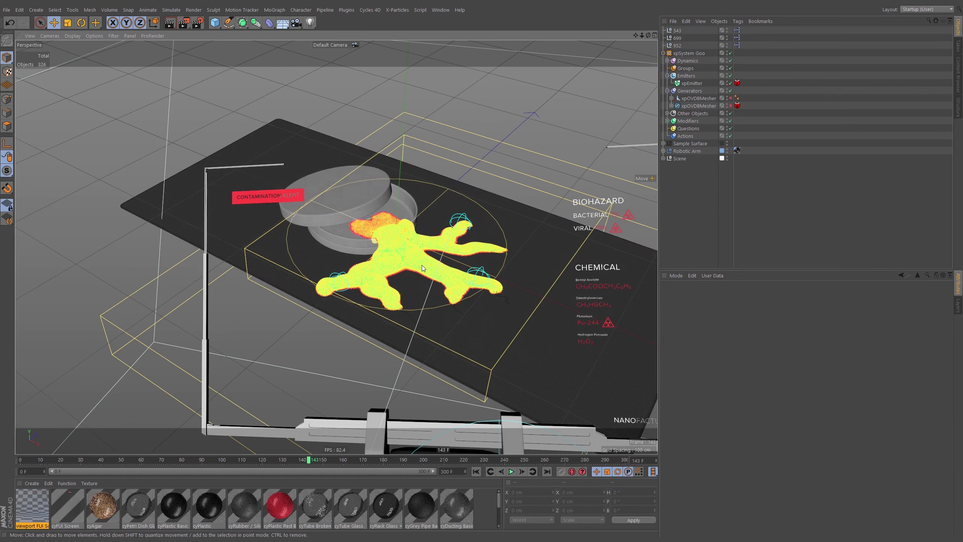
pyautogui.keyDown('alt'); pyautogui.moveTo(446, 230); pyautogui.dragTo(414, 238); pyautogui.keyUp('alt')
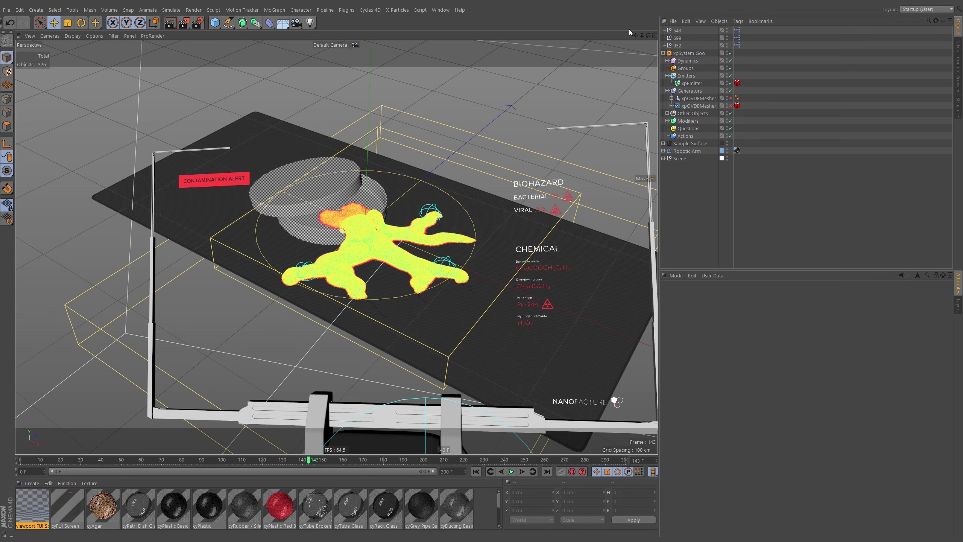
pyautogui.click(663, 53)
pyautogui.click(663, 53)
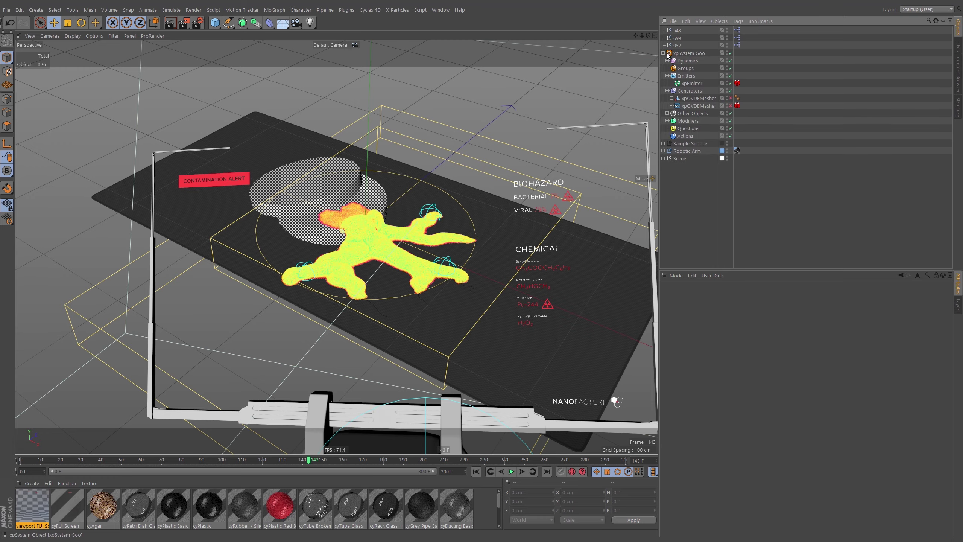
pyautogui.keyDown('alt'); pyautogui.moveTo(588, 98); pyautogui.dragTo(401, 258); pyautogui.keyUp('alt')
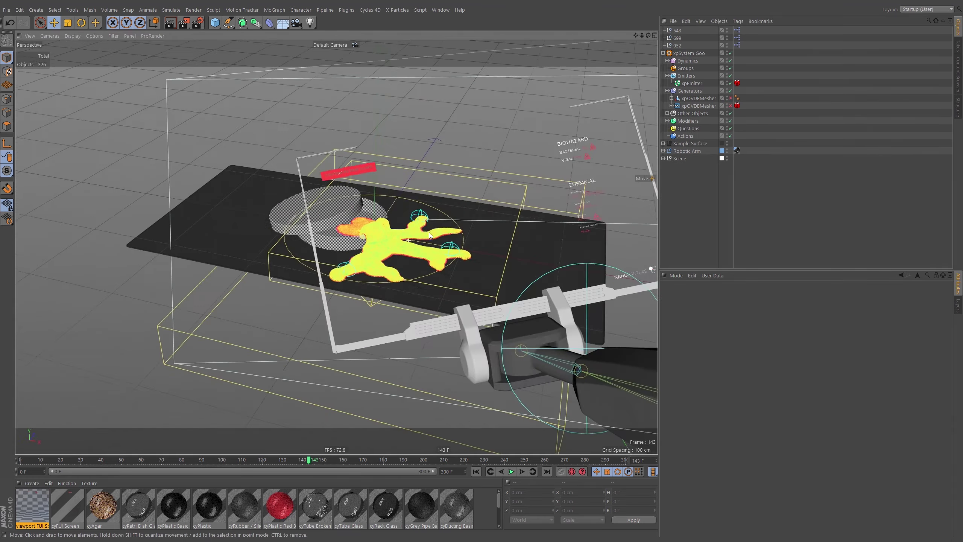
pyautogui.keyDown('alt'); pyautogui.moveTo(402, 258); pyautogui.dragTo(447, 258, button='right'); pyautogui.keyUp('alt')
pyautogui.keyDown('alt'); pyautogui.moveTo(447, 258); pyautogui.dragTo(391, 268, button='middle'); pyautogui.keyUp('alt')
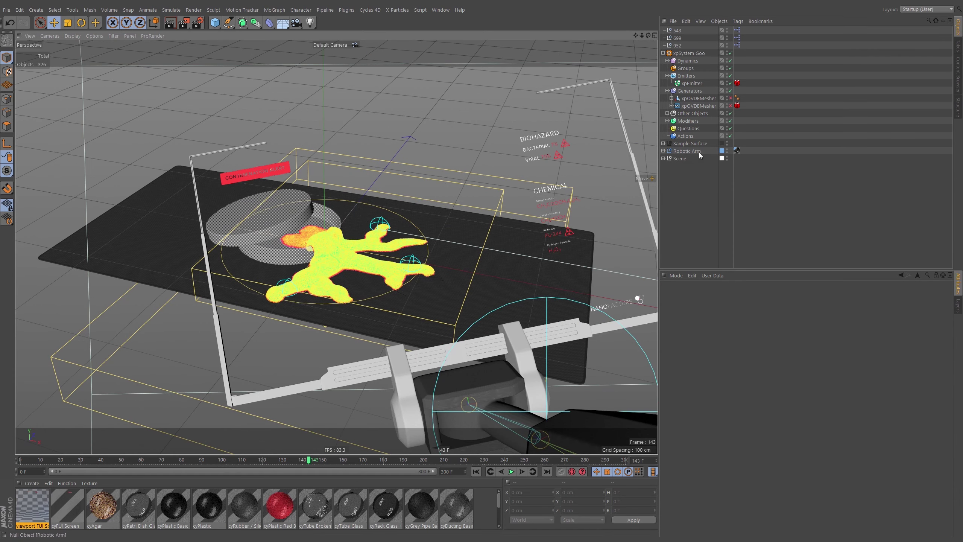
# Step: Hide the Modifiers and Dynamics groups of xpSystem Goo in the viewport and scrub the timeline to frame 172
pyautogui.hotkey('shift', 'F4')
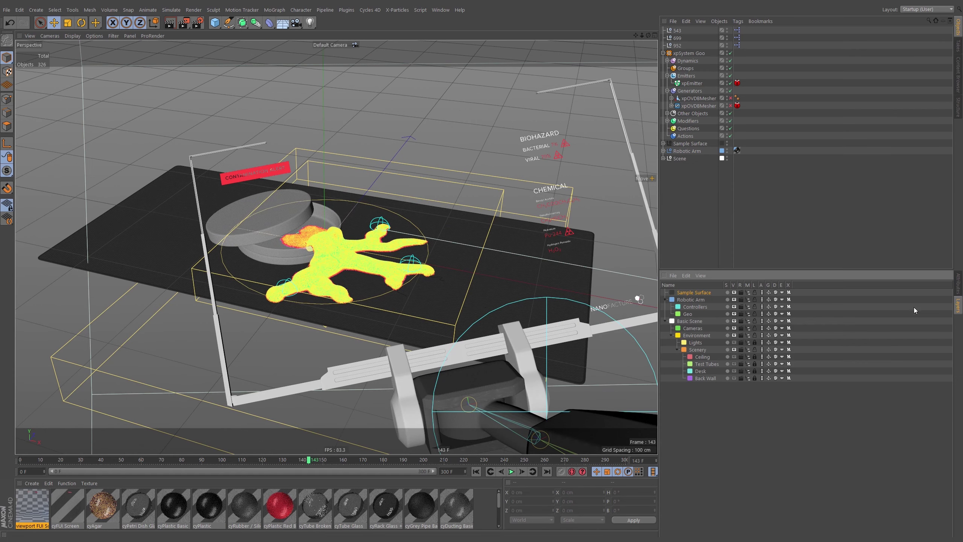
pyautogui.click(734, 328)
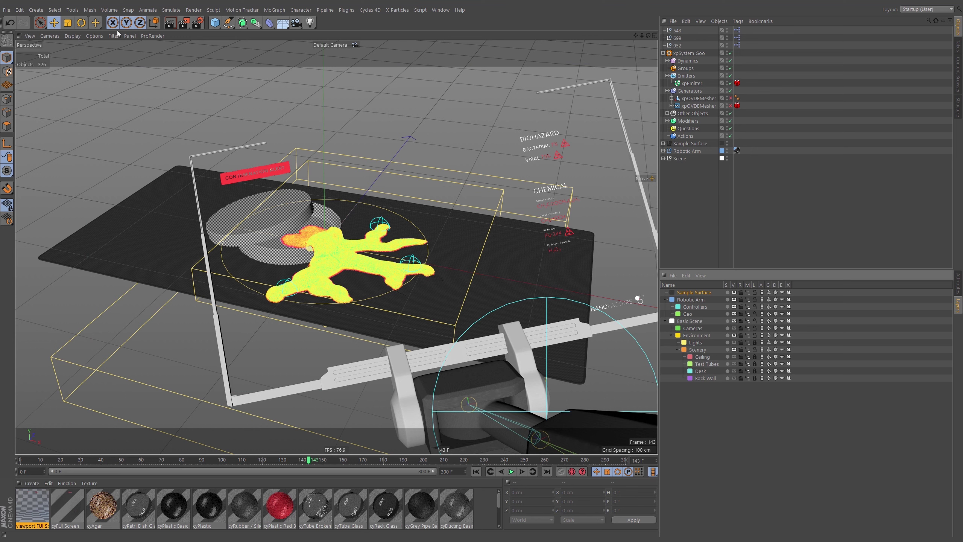
pyautogui.click(727, 121)
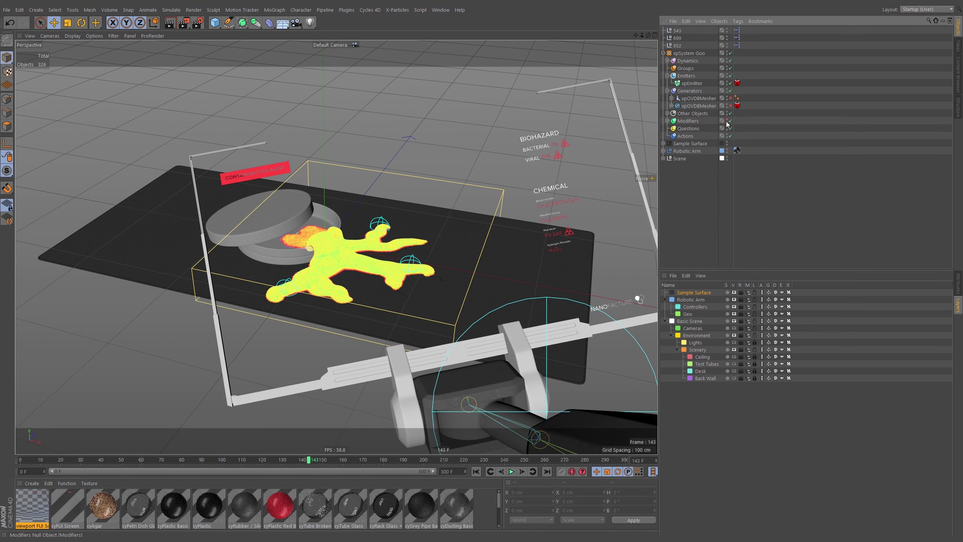
pyautogui.moveTo(230, 462); pyautogui.dragTo(273, 460)
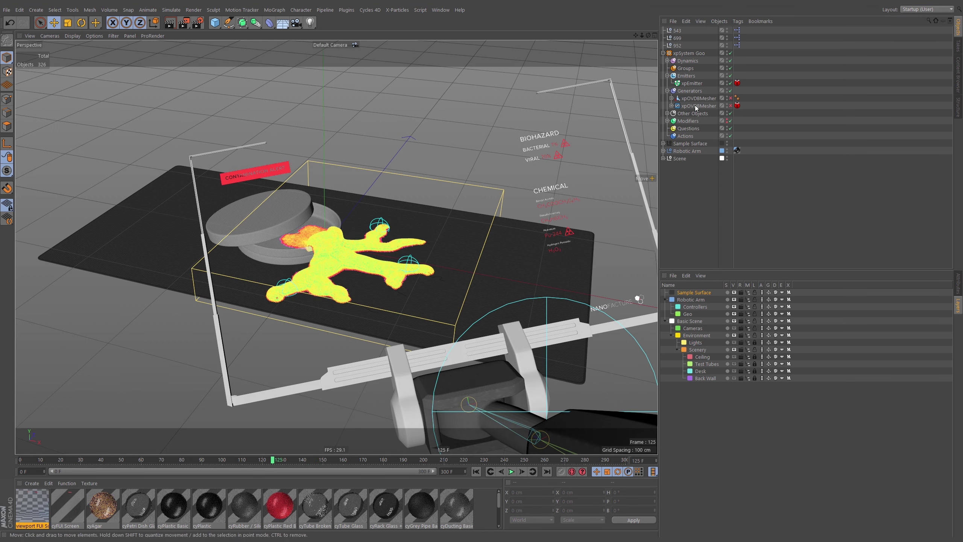
pyautogui.click(668, 60)
pyautogui.click(746, 60)
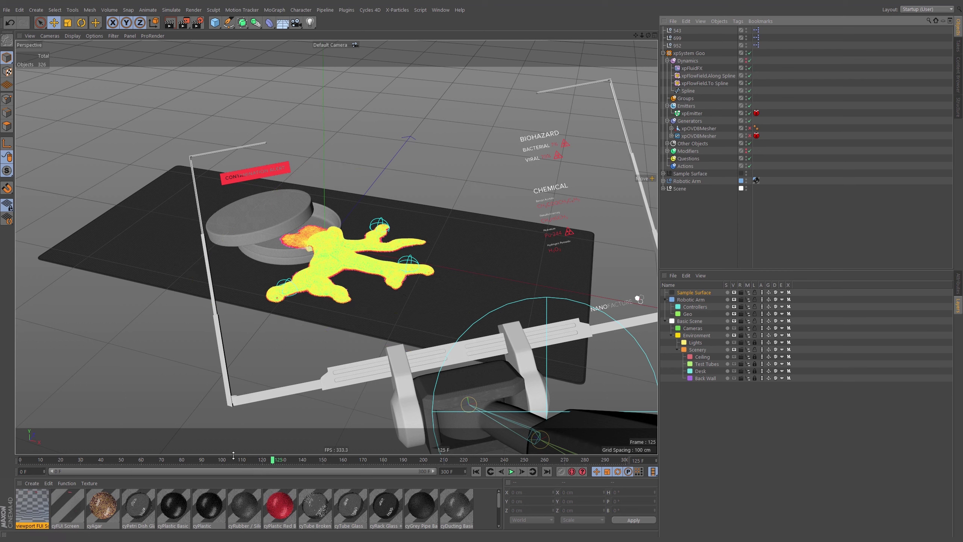
pyautogui.moveTo(239, 460); pyautogui.dragTo(332, 462)
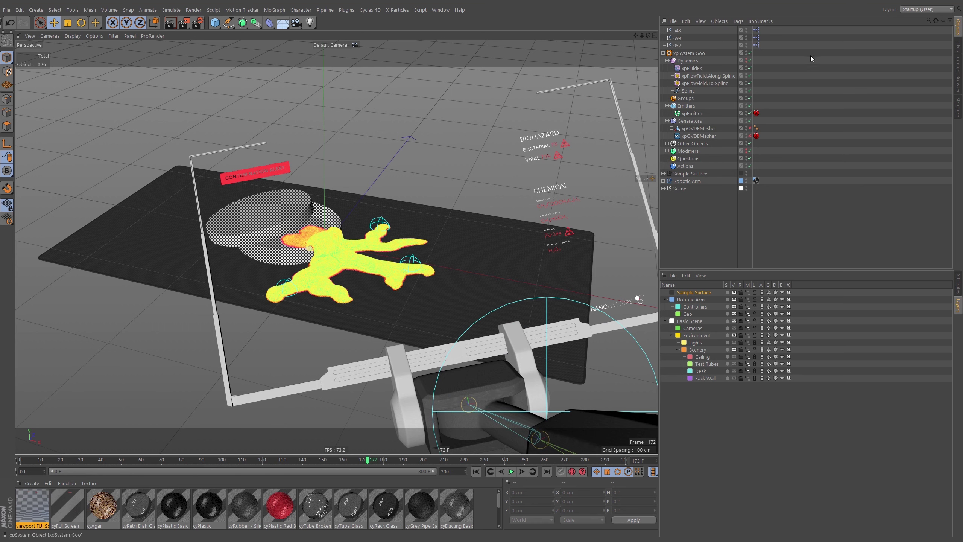
# Step: Add a null under Screen Tilt and move it beside the BIOHAZARD text, at about X 55 cm and Y 133 cm
pyautogui.click(528, 149)
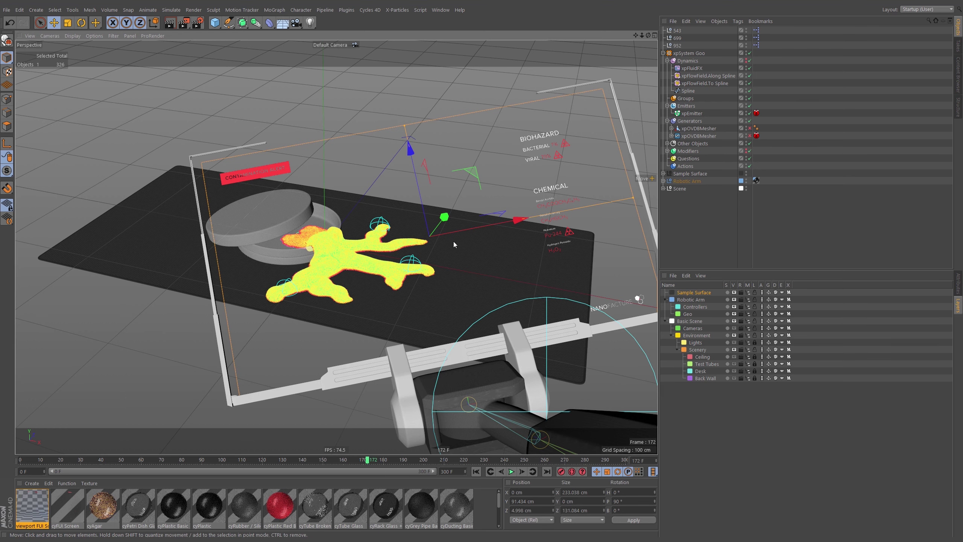
pyautogui.keyDown('alt'); pyautogui.moveTo(454, 241); pyautogui.dragTo(481, 107); pyautogui.keyUp('alt')
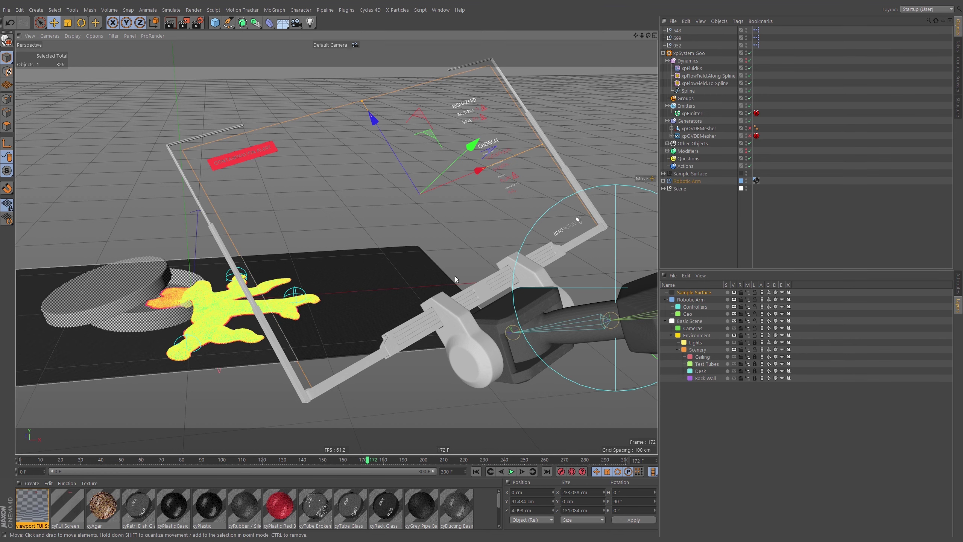
pyautogui.keyDown('alt'); pyautogui.moveTo(455, 275); pyautogui.dragTo(502, 121); pyautogui.keyUp('alt')
pyautogui.keyDown('alt'); pyautogui.moveTo(502, 121); pyautogui.dragTo(512, 138, button='right'); pyautogui.keyUp('alt')
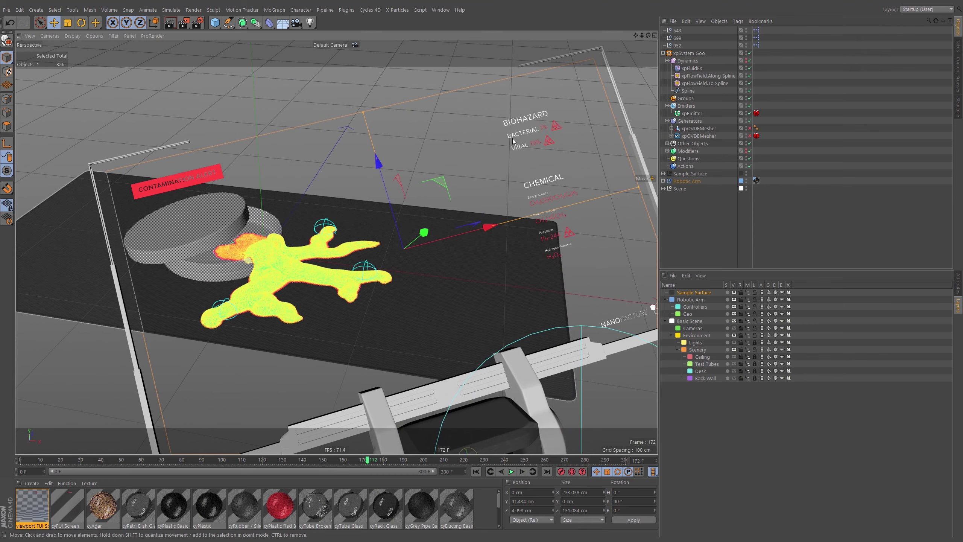
pyautogui.keyDown('alt'); pyautogui.moveTo(513, 138); pyautogui.dragTo(504, 137, button='middle'); pyautogui.keyUp('alt')
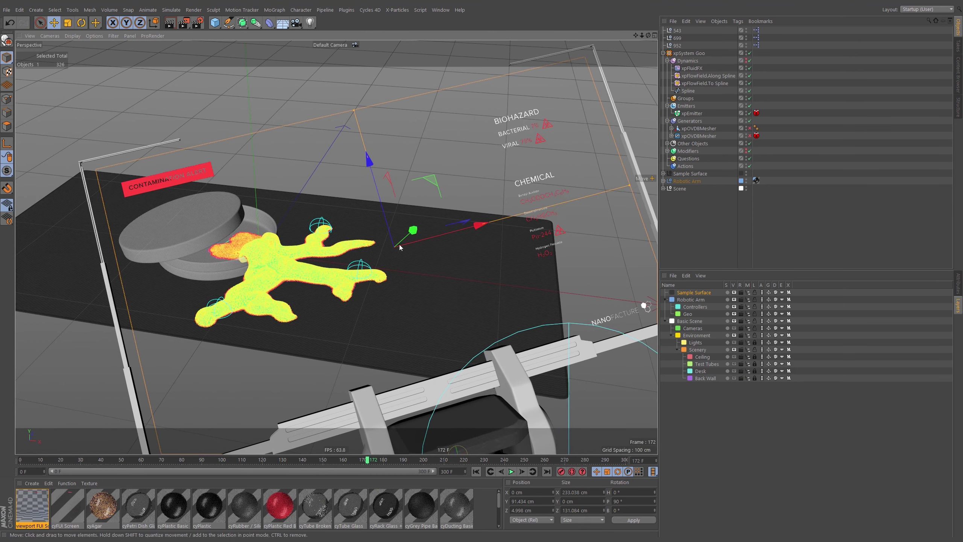
pyautogui.click(664, 181)
pyautogui.scroll(-3, 820, 157)
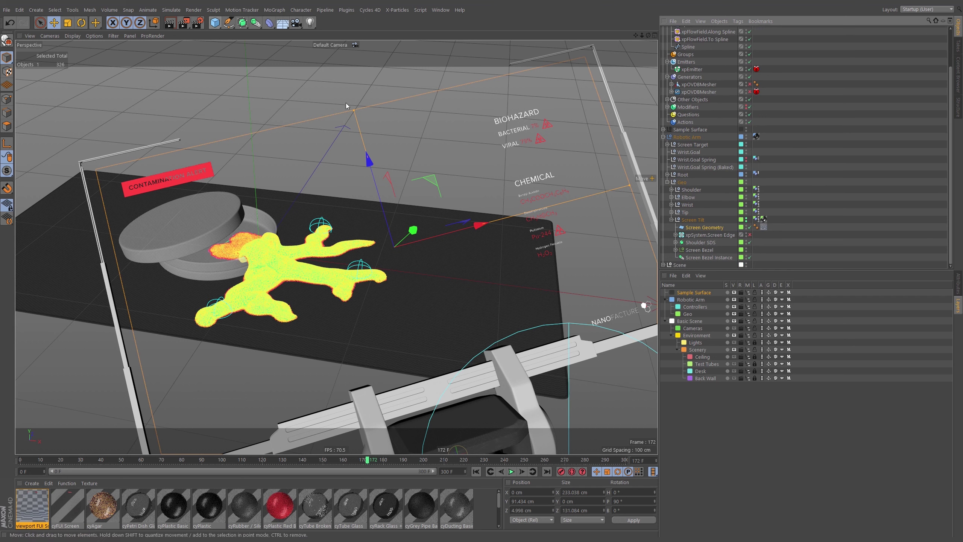
pyautogui.moveTo(214, 24); pyautogui.dragTo(231, 45)
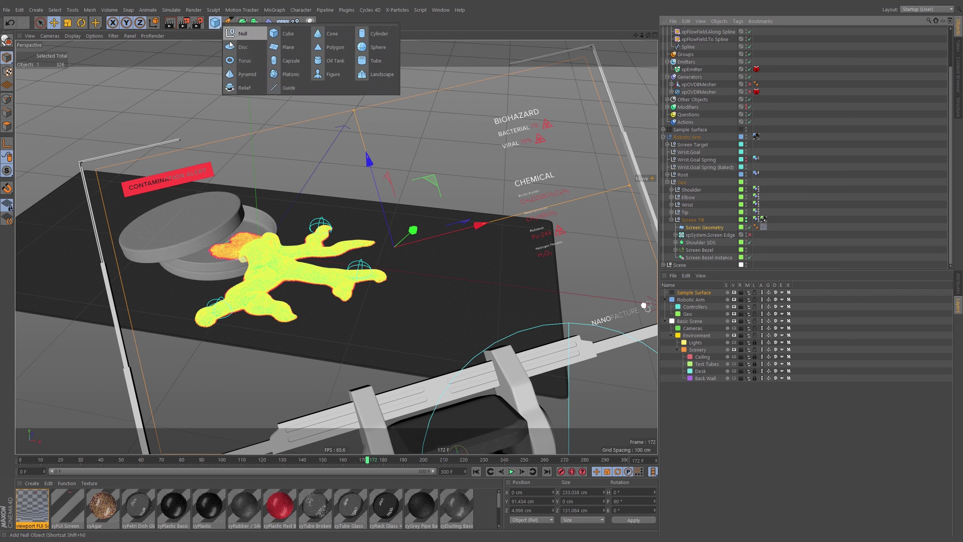
pyautogui.click(250, 34)
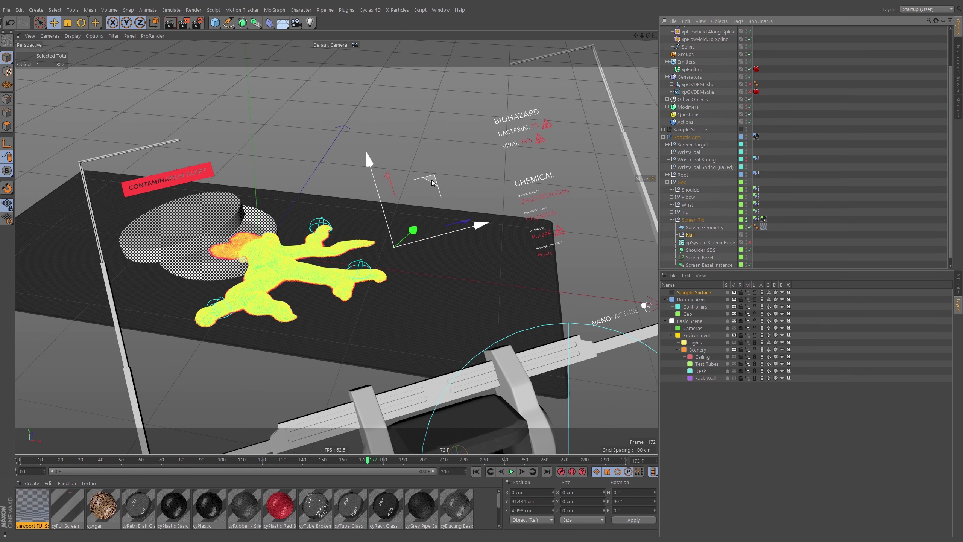
pyautogui.moveTo(435, 168); pyautogui.dragTo(519, 70)
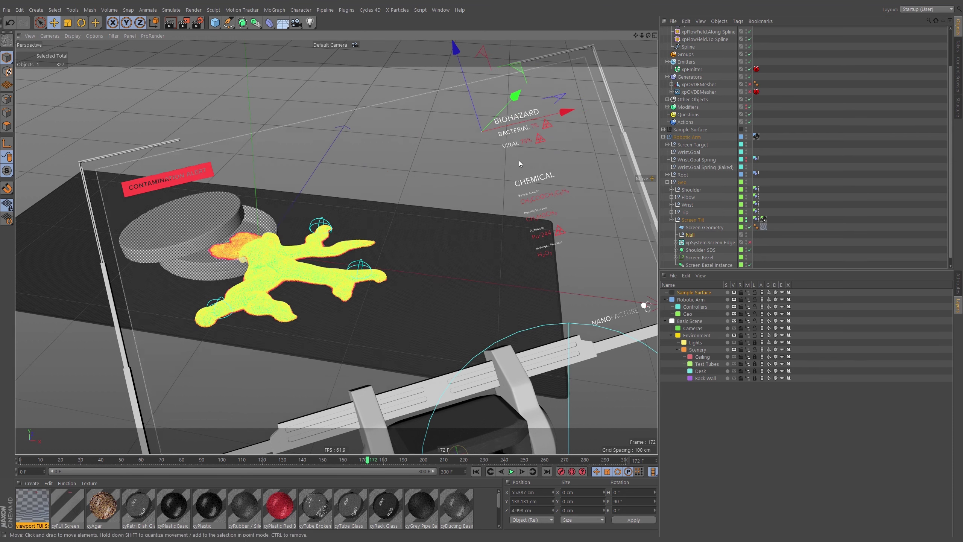
# Step: Display the new null as a cube with XZ orientation and a 2 cm radius
pyautogui.click(959, 284)
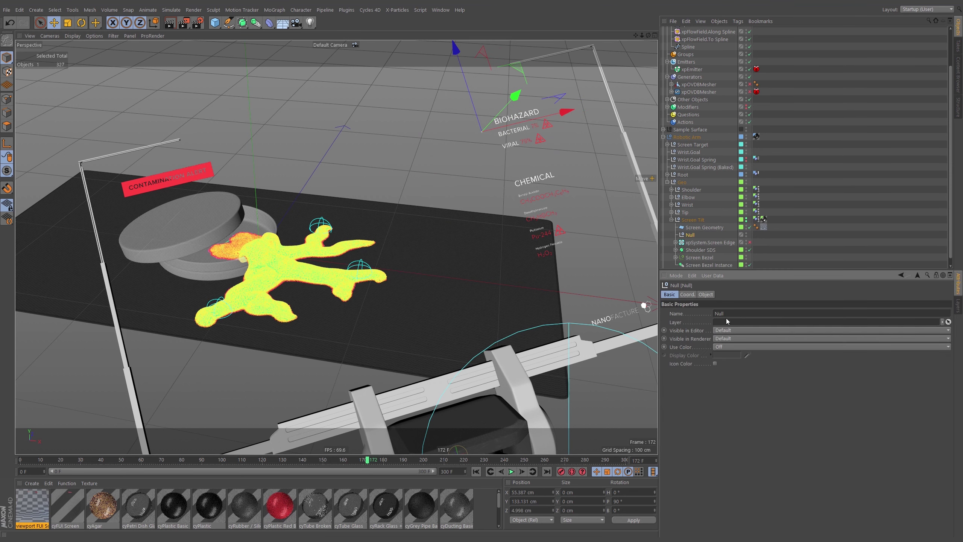
pyautogui.click(706, 296)
pyautogui.click(717, 313)
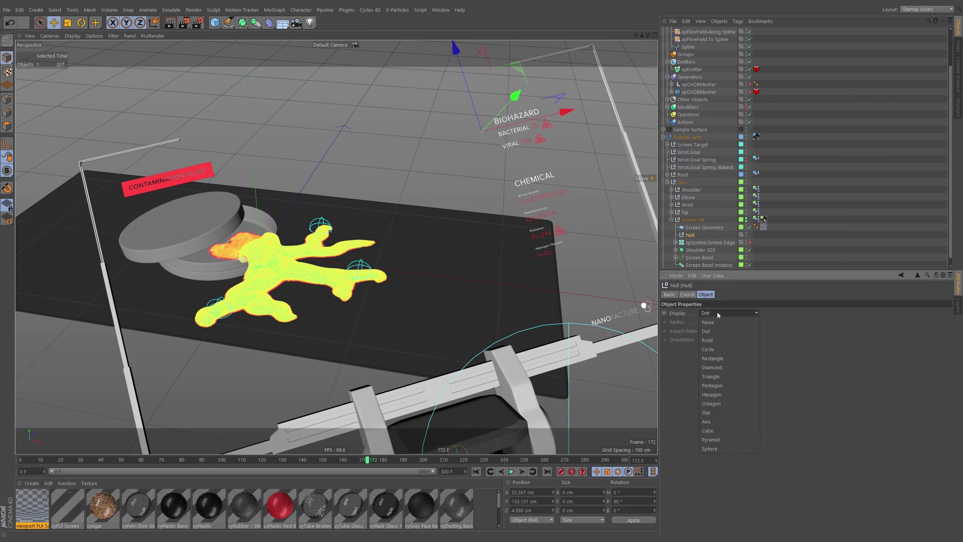
pyautogui.click(713, 430)
pyautogui.click(718, 339)
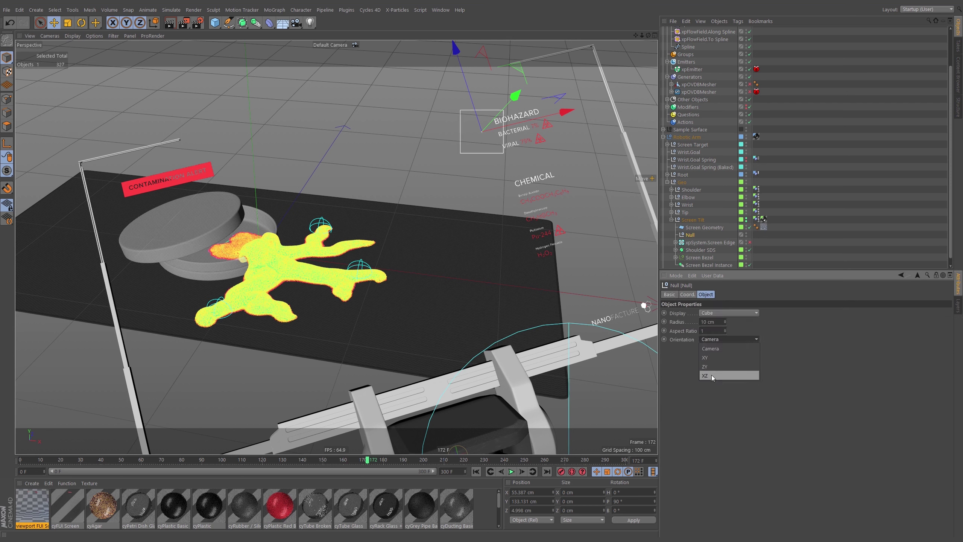
pyautogui.click(712, 374)
pyautogui.click(713, 321)
pyautogui.write('2')
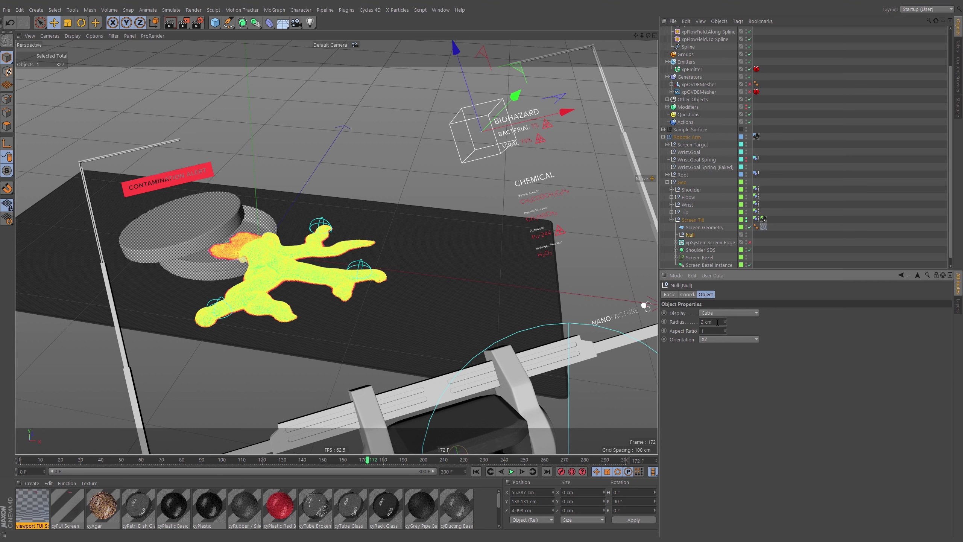
pyautogui.press('Return')
pyautogui.click(826, 161)
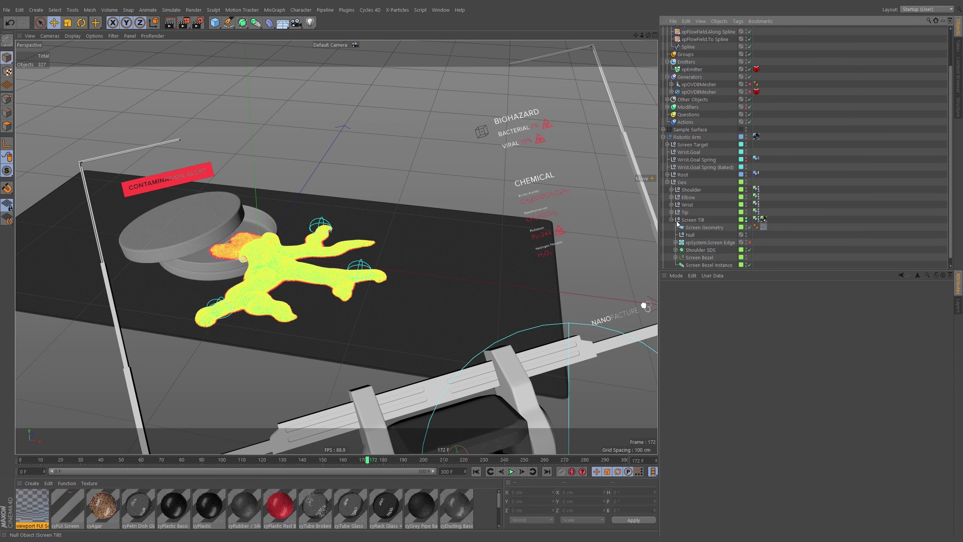
# Step: Duplicate the cube-shaped null under Screen Tilt and move the copy along X to about 85 cm, past the end of BIOHAZARD
pyautogui.click(690, 236)
pyautogui.moveTo(691, 237); pyautogui.dragTo(692, 243)
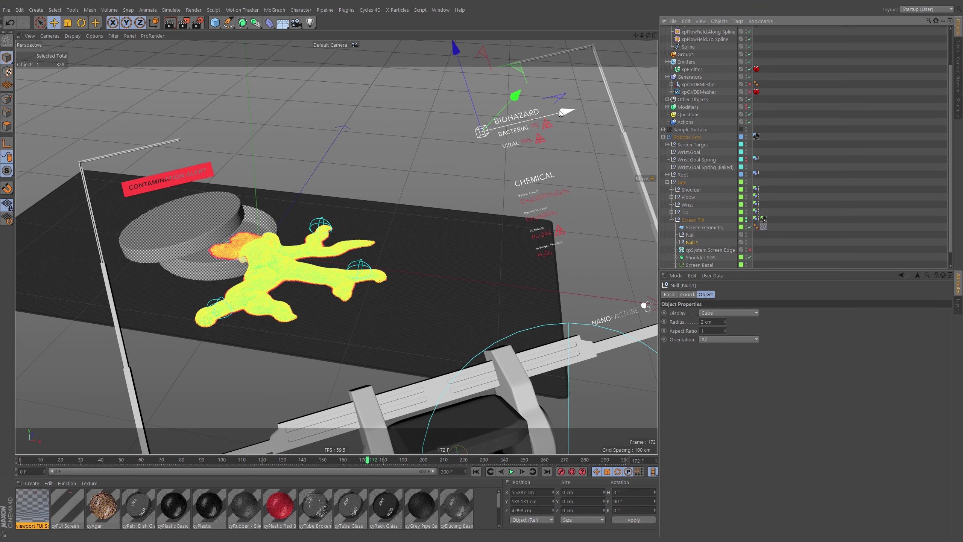
pyautogui.moveTo(561, 112); pyautogui.dragTo(619, 107)
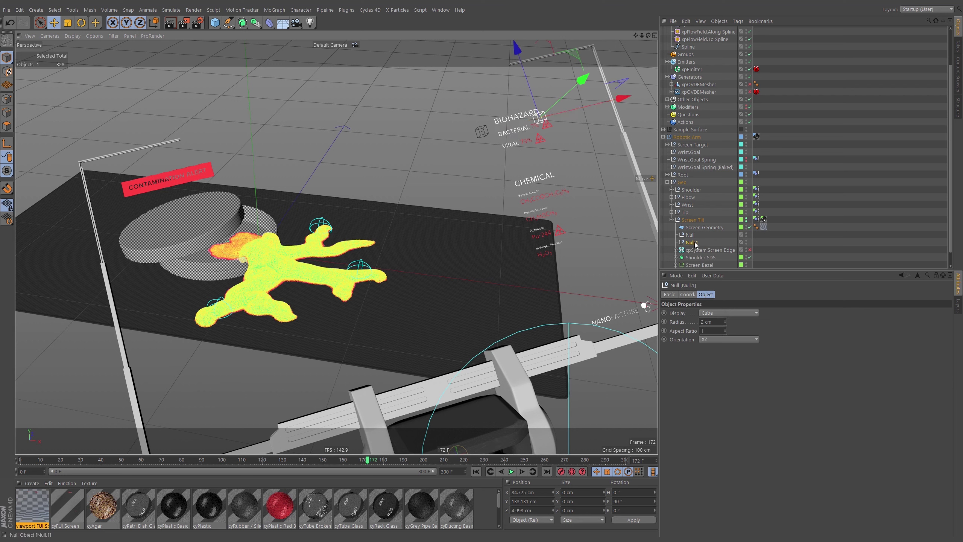
# Step: Rename the copied null Point.01 and place it above the original null under Screen Tilt
pyautogui.doubleClick(691, 234)
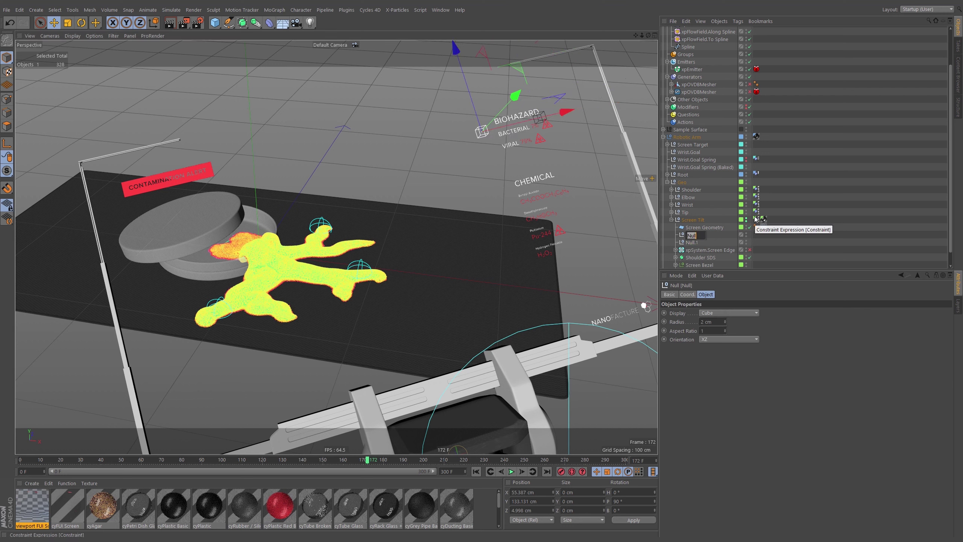
pyautogui.doubleClick(692, 242)
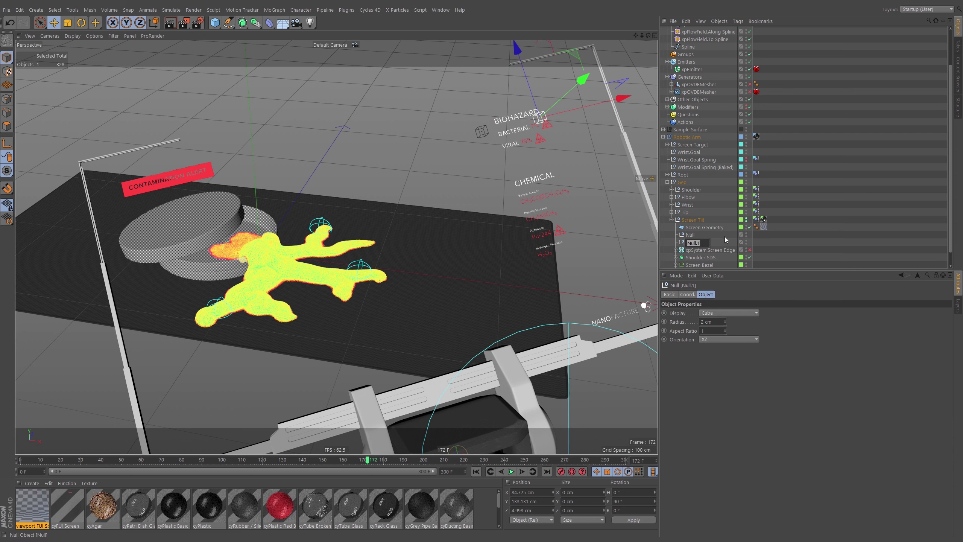
pyautogui.write('p')
pyautogui.write('oint.01')
pyautogui.press('Return')
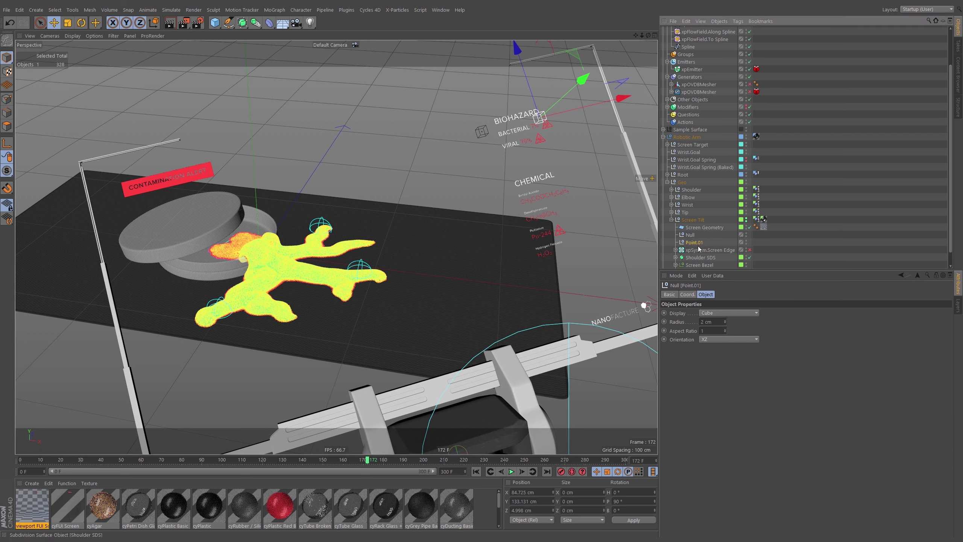
pyautogui.moveTo(693, 242); pyautogui.dragTo(692, 232)
# Step: Rename the original null beside the start of the BIOHAZARD text as Point.02
pyautogui.doubleClick(702, 243)
pyautogui.write('Point.02')
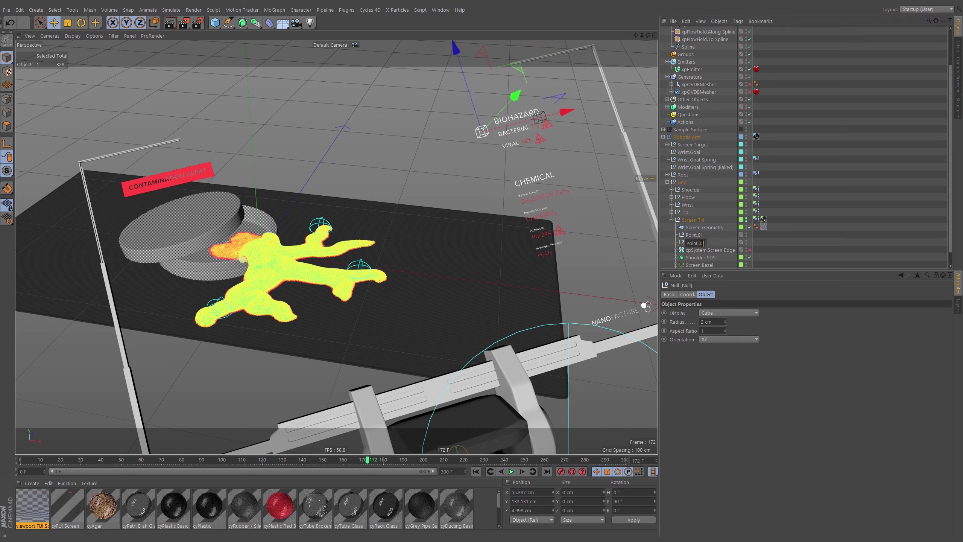
pyautogui.press('Return')
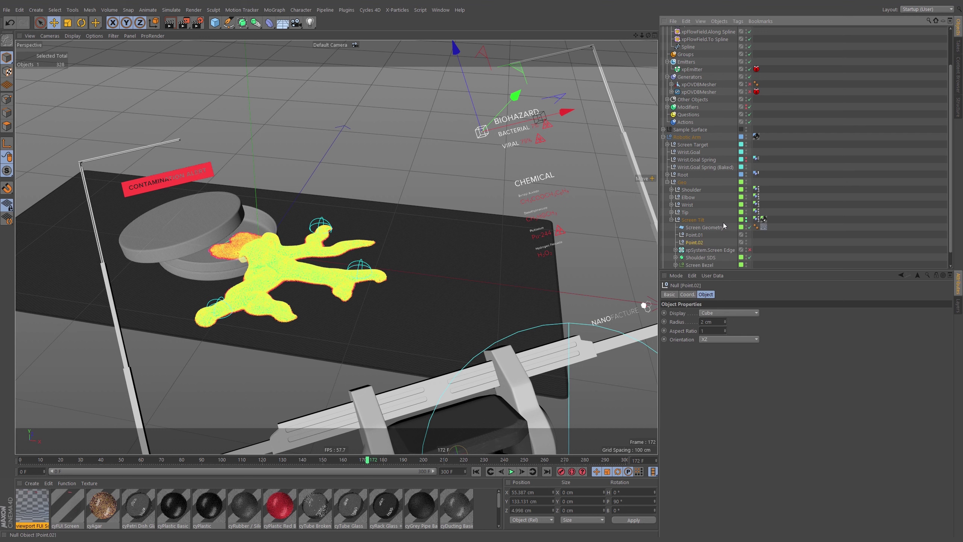
pyautogui.keyDown('ctrl'); pyautogui.click(694, 235); pyautogui.keyUp('ctrl')
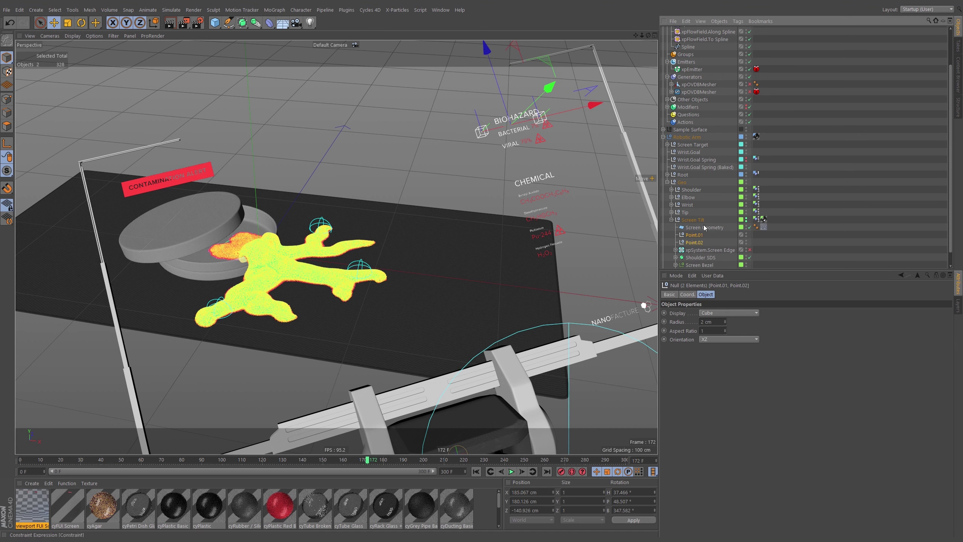
pyautogui.click(694, 243)
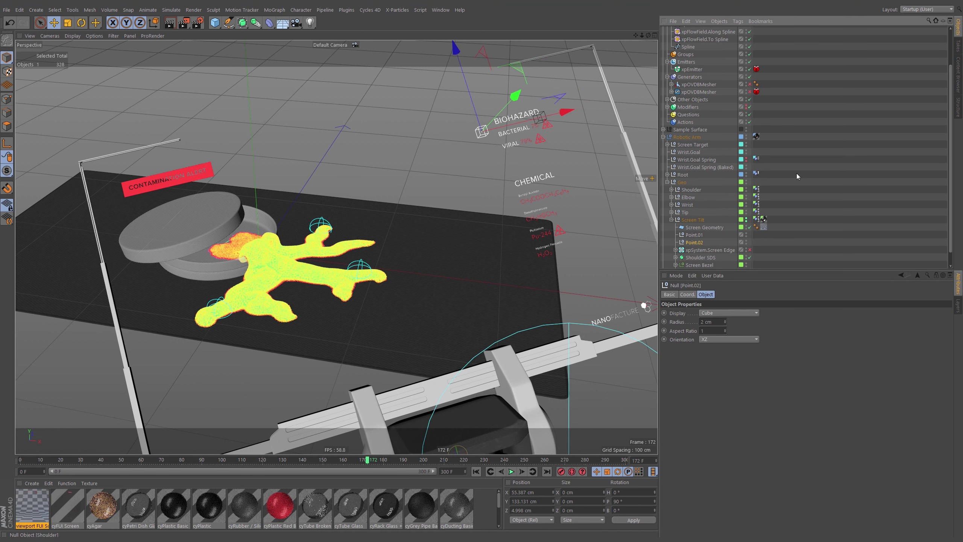
# Step: Collapse the xpSystem Goo hierarchy and scrub the timeline back to frame 115
pyautogui.scroll(3, 809, 67)
pyautogui.click(671, 54)
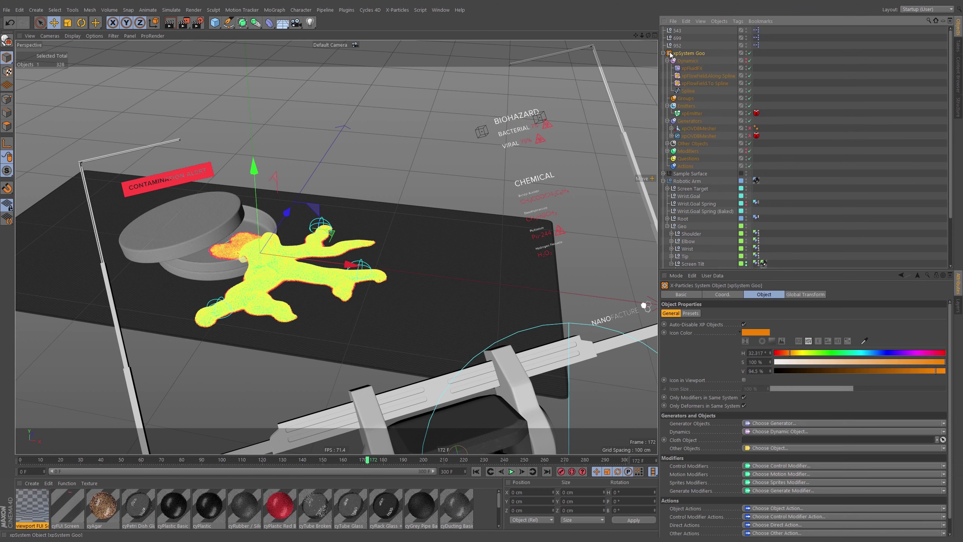
pyautogui.click(663, 53)
pyautogui.click(722, 46)
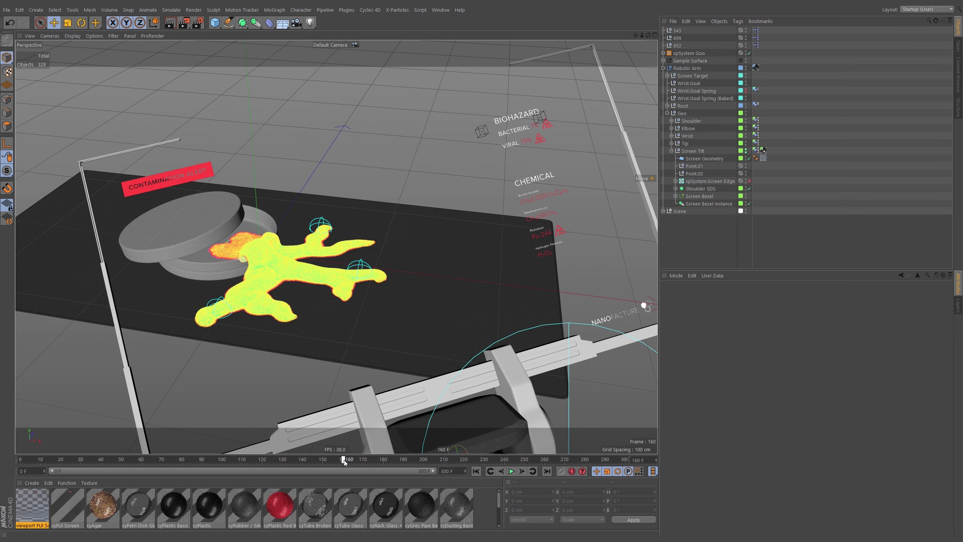
pyautogui.moveTo(333, 459); pyautogui.dragTo(252, 459)
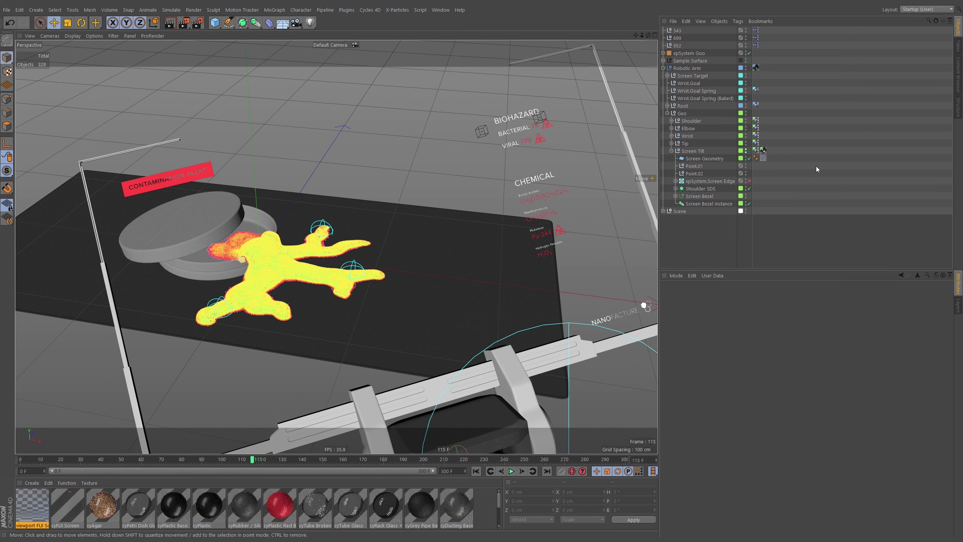
# Step: Add a new null at the scene root and name it Particle Labels
pyautogui.moveTo(216, 23); pyautogui.dragTo(239, 36)
pyautogui.doubleClick(694, 31)
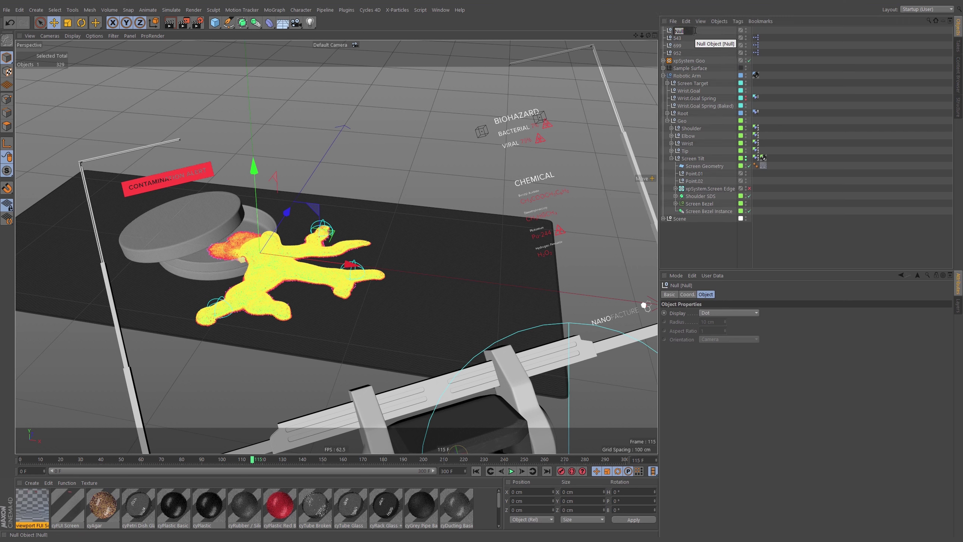
pyautogui.write('Particle Labels')
pyautogui.press('Return')
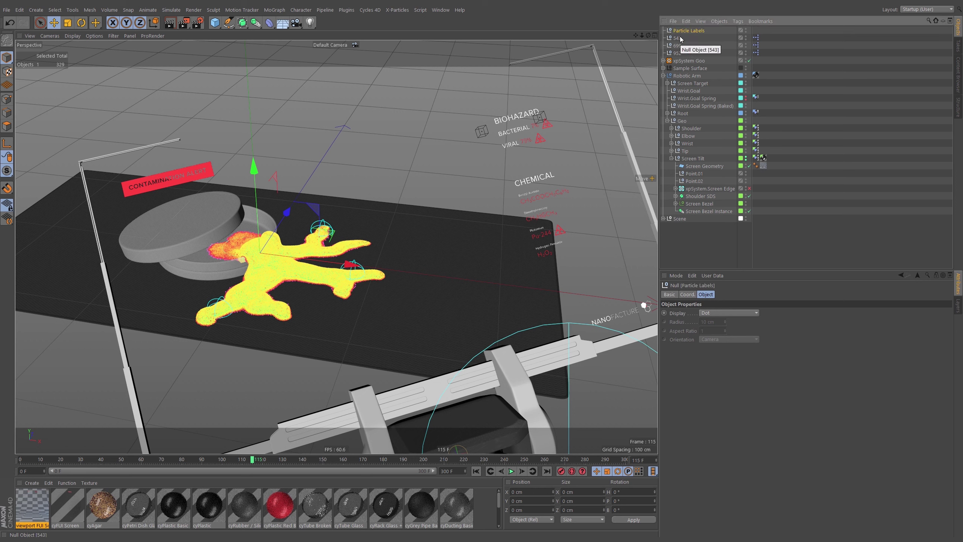
# Step: Group the three numbered particle nulls under the Particle Labels null
pyautogui.click(680, 38)
pyautogui.keyDown('shift'); pyautogui.click(680, 53); pyautogui.keyUp('shift')
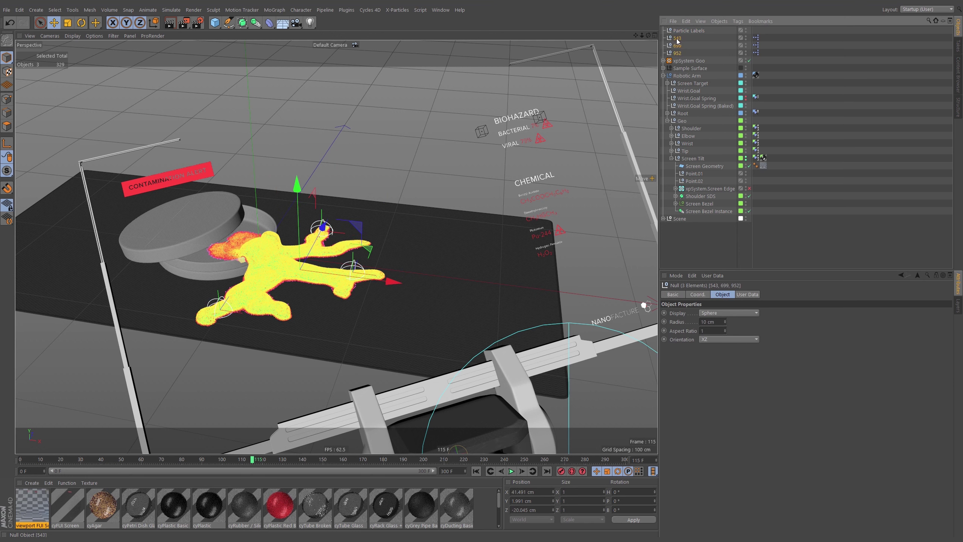
pyautogui.moveTo(682, 32); pyautogui.dragTo(694, 30)
pyautogui.click(686, 31)
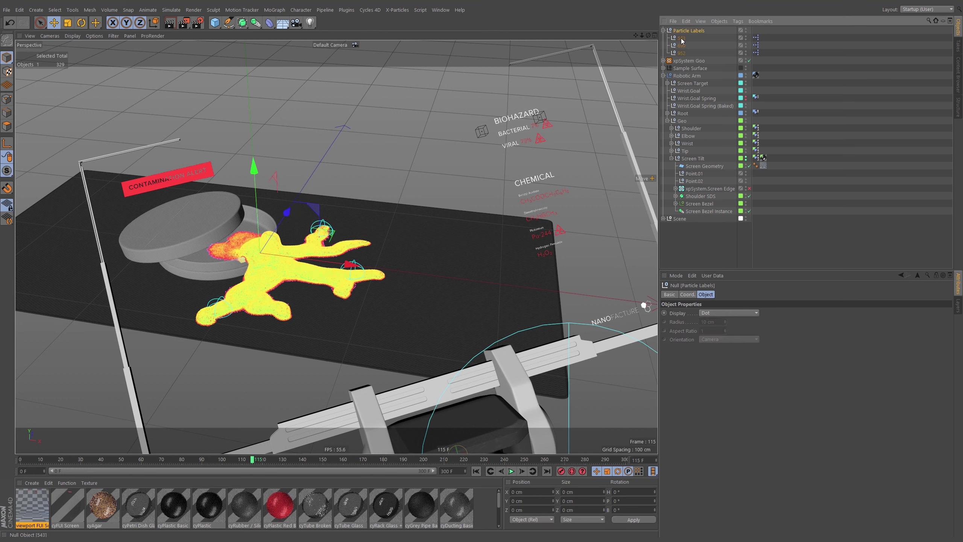
pyautogui.click(681, 39)
# Step: Add a MoGraph Tracer and place it as the first child of Particle Labels
pyautogui.click(688, 30)
pyautogui.click(255, 22)
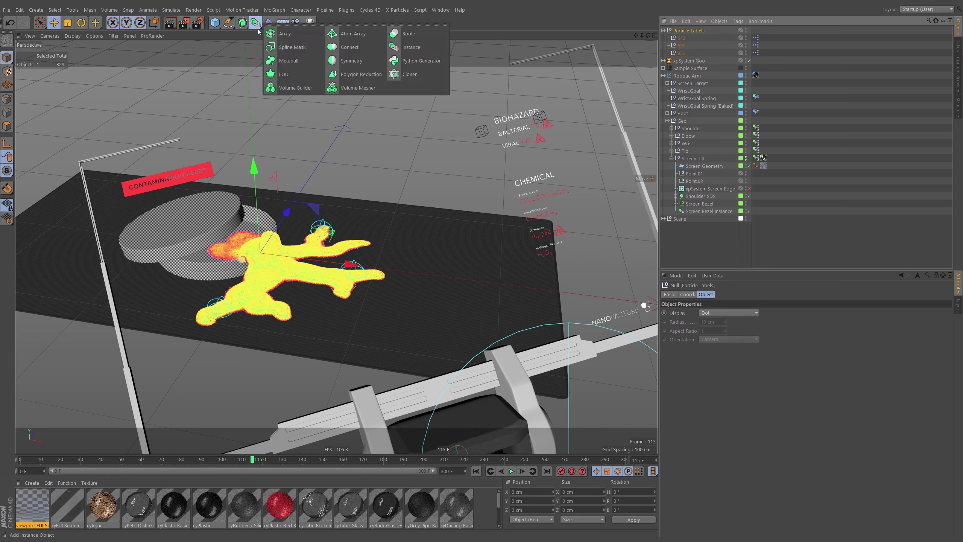
pyautogui.click(275, 10)
pyautogui.click(286, 160)
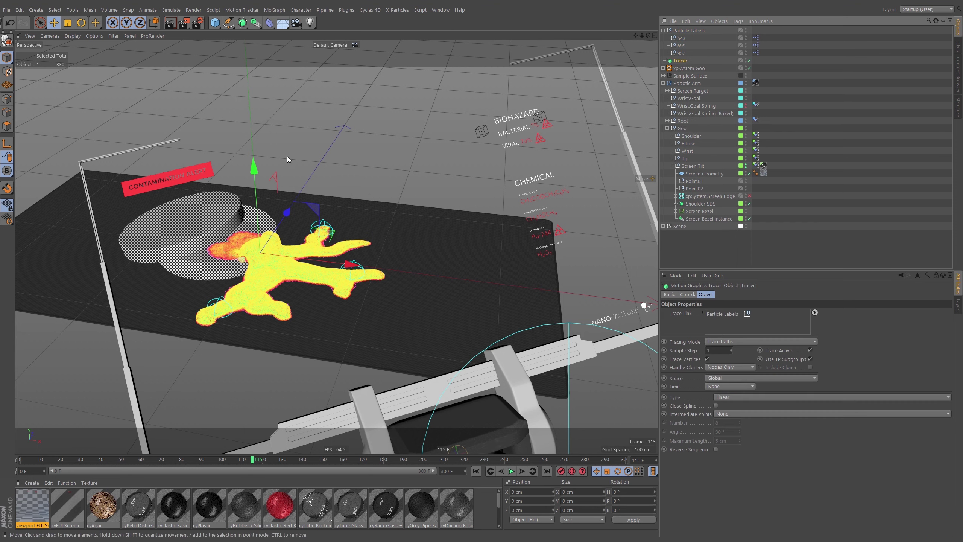
pyautogui.moveTo(672, 62); pyautogui.dragTo(690, 39)
pyautogui.doubleClick(686, 39)
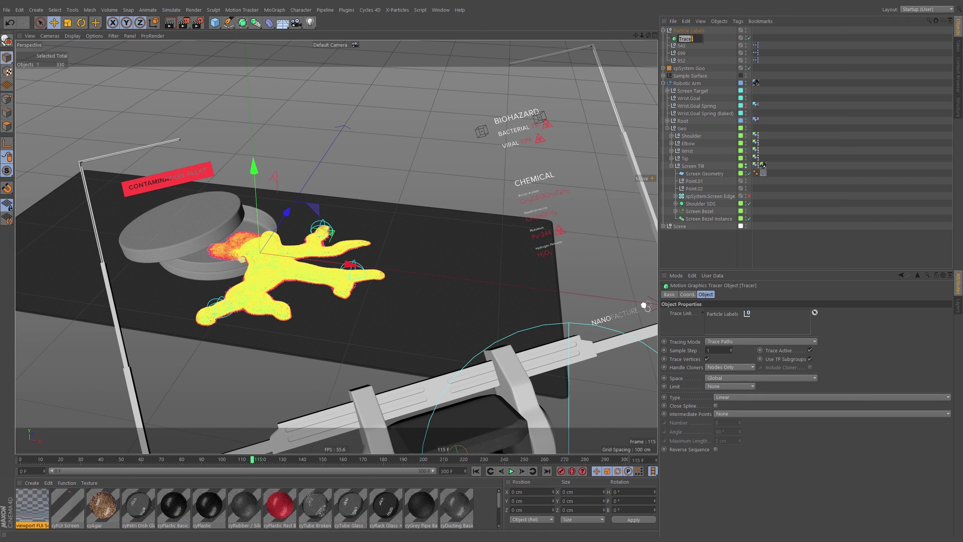
pyautogui.press('Return')
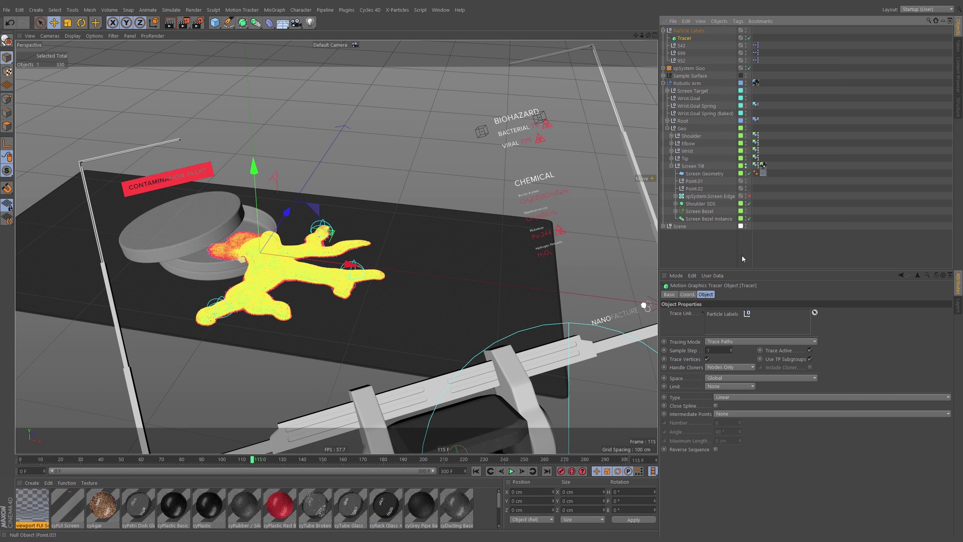
# Step: Replace the Tracer's linked object with Point.01 and Point.02, using the Connect All Objects mode with Trace Vertices off
pyautogui.click(722, 315)
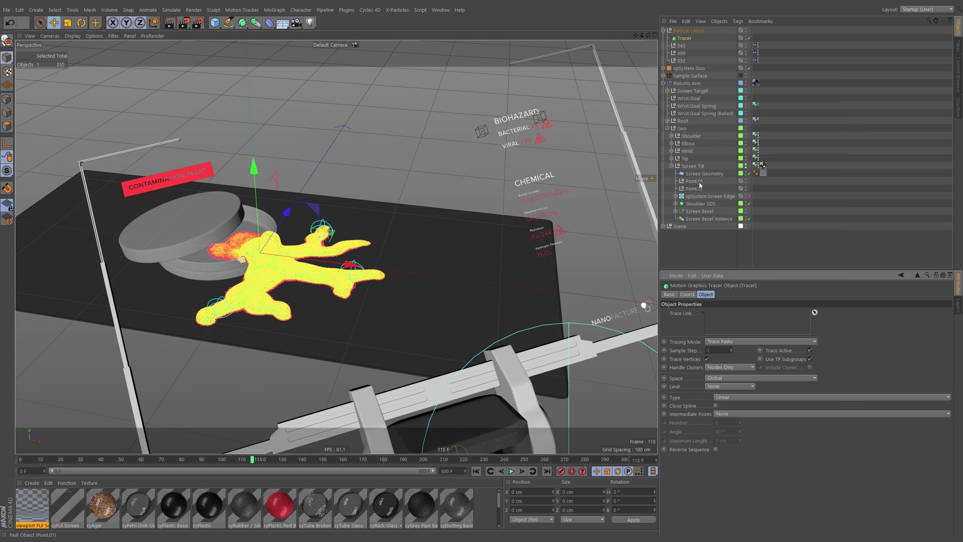
pyautogui.moveTo(693, 181)
pyautogui.mouseDown()
pyautogui.moveTo(721, 239)
pyautogui.moveTo(735, 317)
pyautogui.mouseUp()
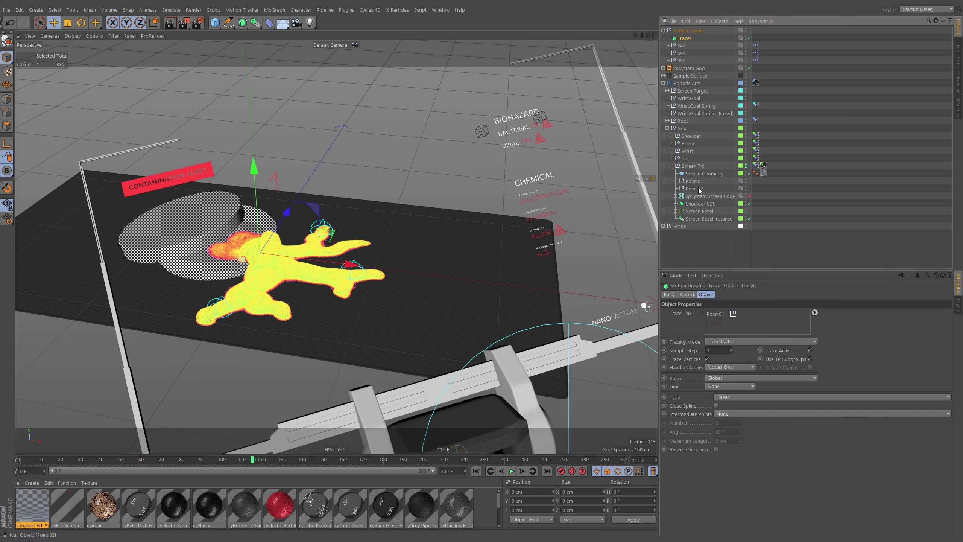
pyautogui.moveTo(699, 190)
pyautogui.mouseDown()
pyautogui.moveTo(734, 314)
pyautogui.moveTo(727, 326)
pyautogui.mouseUp()
pyautogui.click(733, 342)
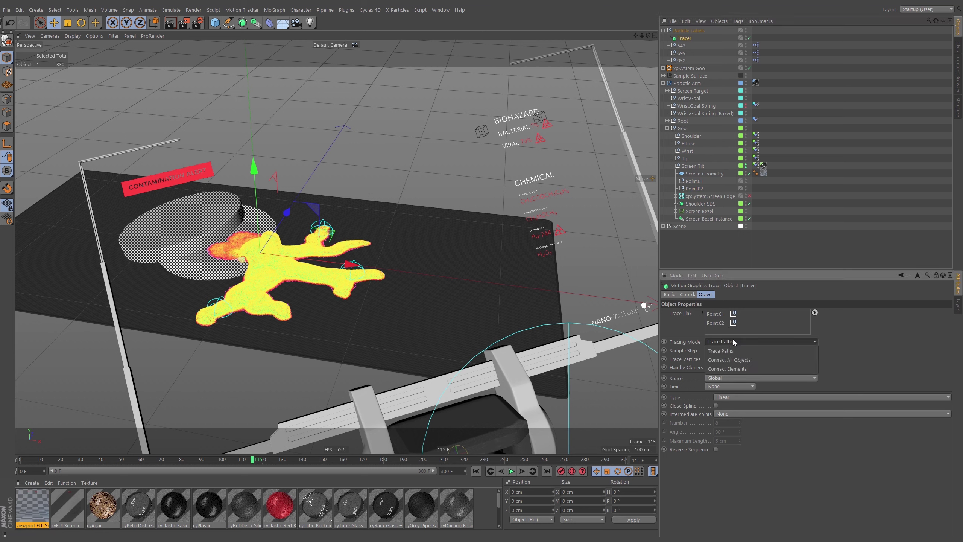
pyautogui.click(737, 360)
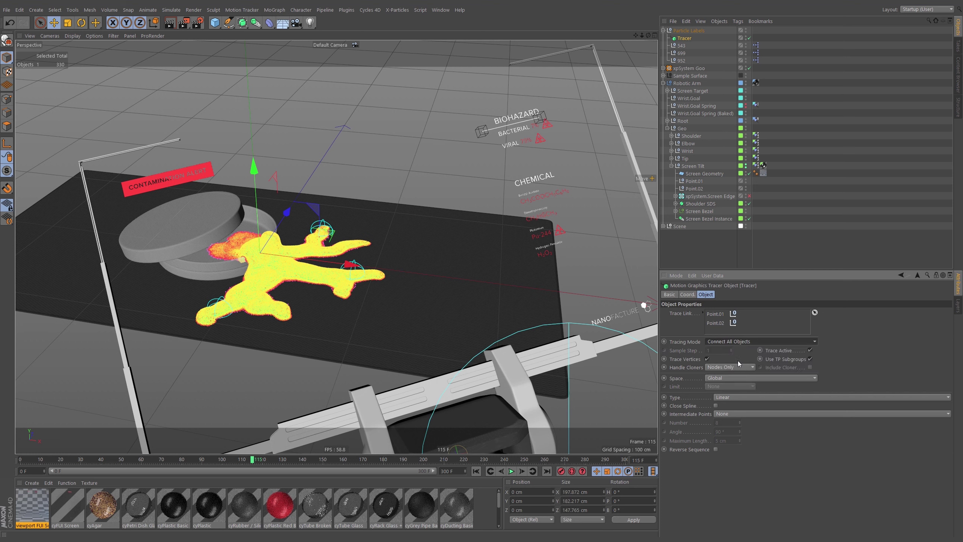
pyautogui.click(707, 358)
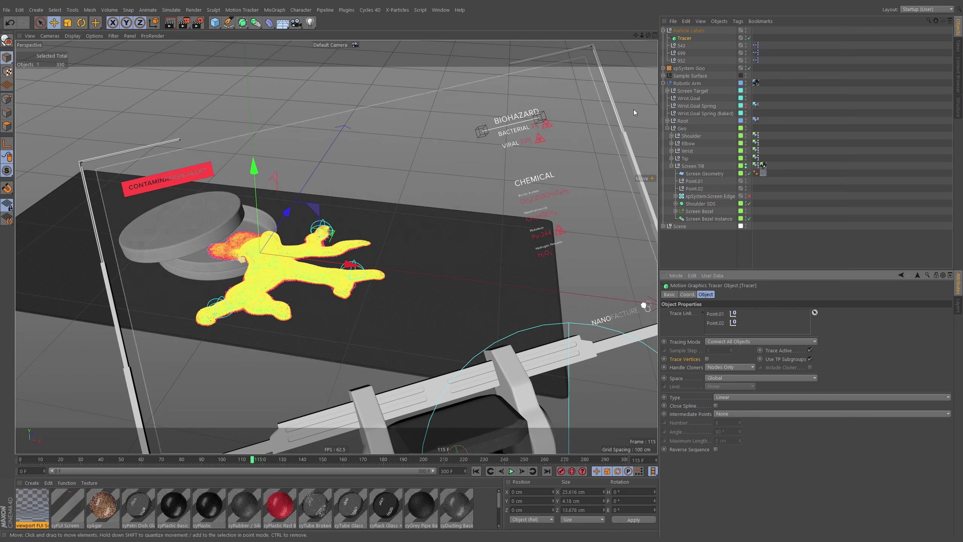
# Step: Rename the Tracer as Tracer Pt.01 - Pt.02
pyautogui.doubleClick(686, 38)
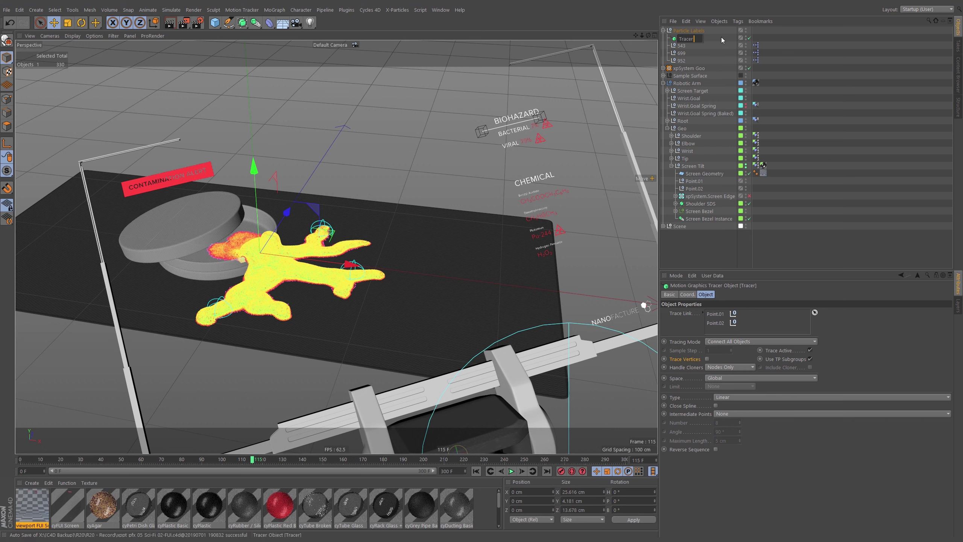
pyautogui.write('Pt.0')
pyautogui.write('1 - P')
pyautogui.write('t.02')
pyautogui.press('Return')
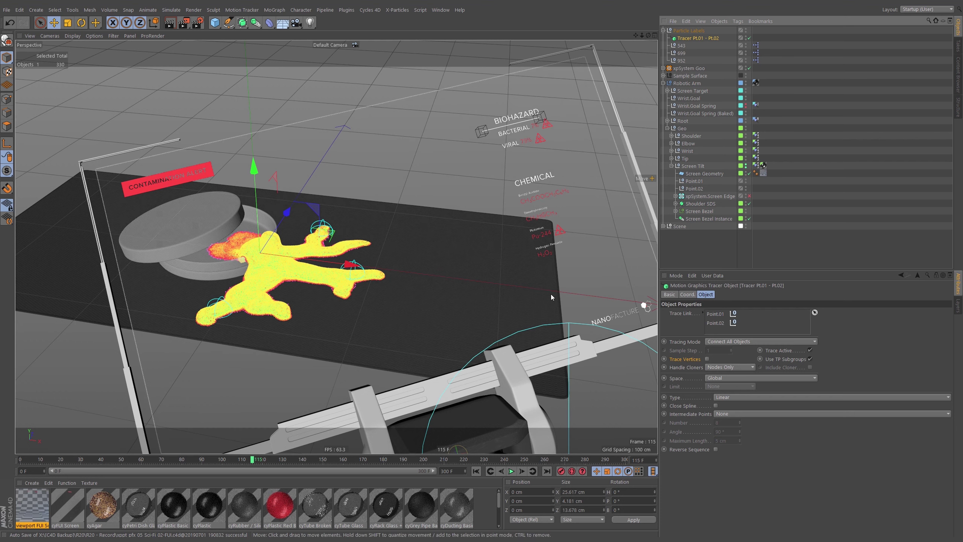
# Step: Duplicate the Tracer within Particle Labels and rename the copy Tracer Pt.02 - 543
pyautogui.keyDown('ctrl'); pyautogui.moveTo(694, 39); pyautogui.dragTo(684, 44); pyautogui.keyUp('ctrl')
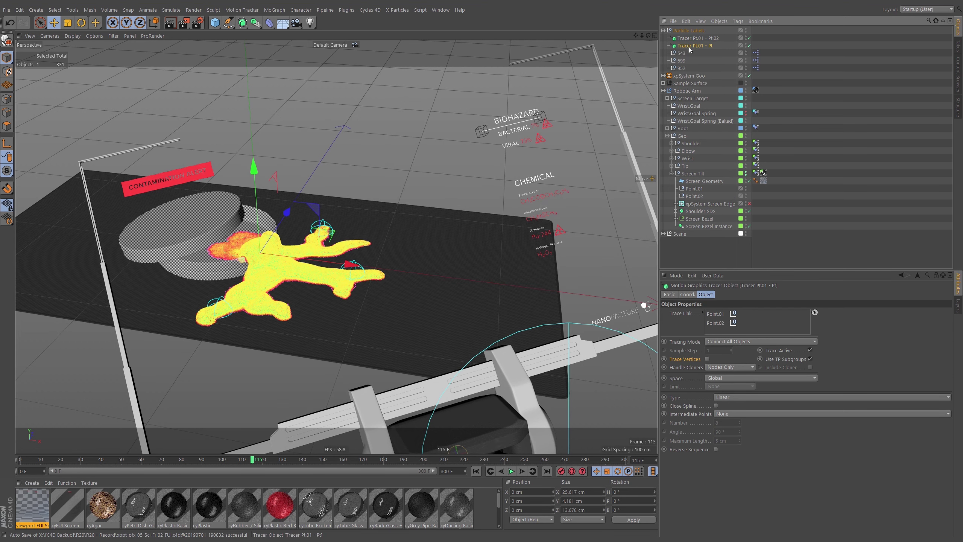
pyautogui.doubleClick(701, 46)
pyautogui.doubleClick(701, 47)
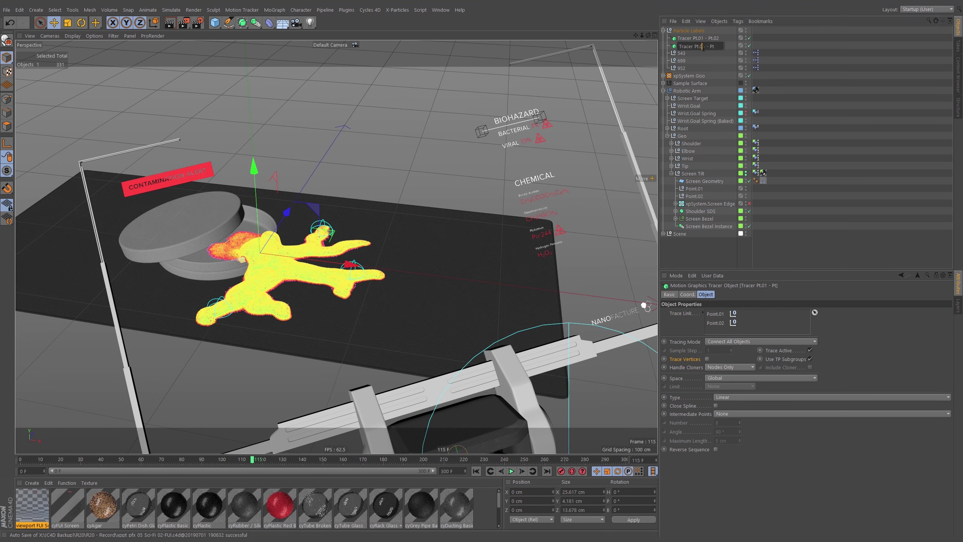
pyautogui.write('2')
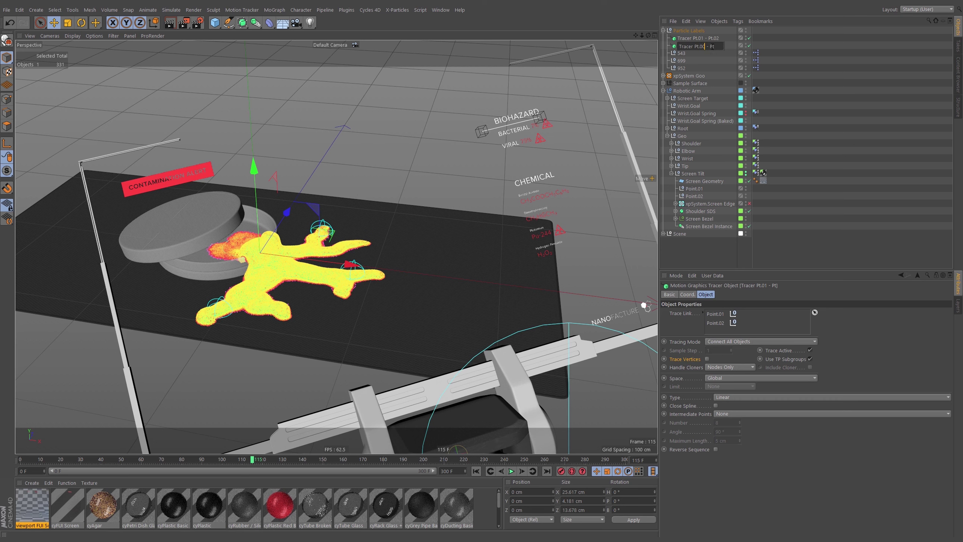
pyautogui.press('BackSpace')
pyautogui.press('BackSpace')
pyautogui.write('543')
pyautogui.press('Return')
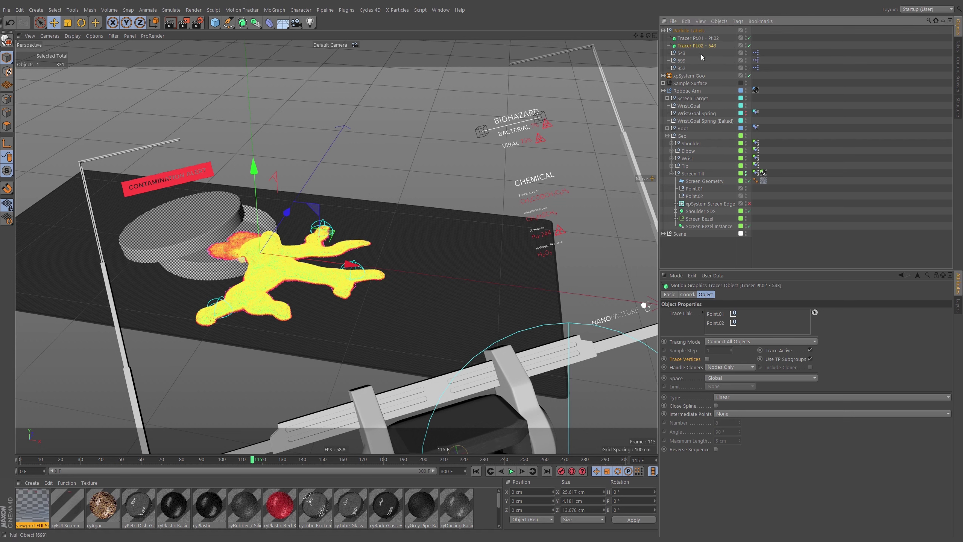
# Step: Replace Point.01 with null 543 in the Trace Link of Tracer Pt.02 - 543
pyautogui.click(688, 53)
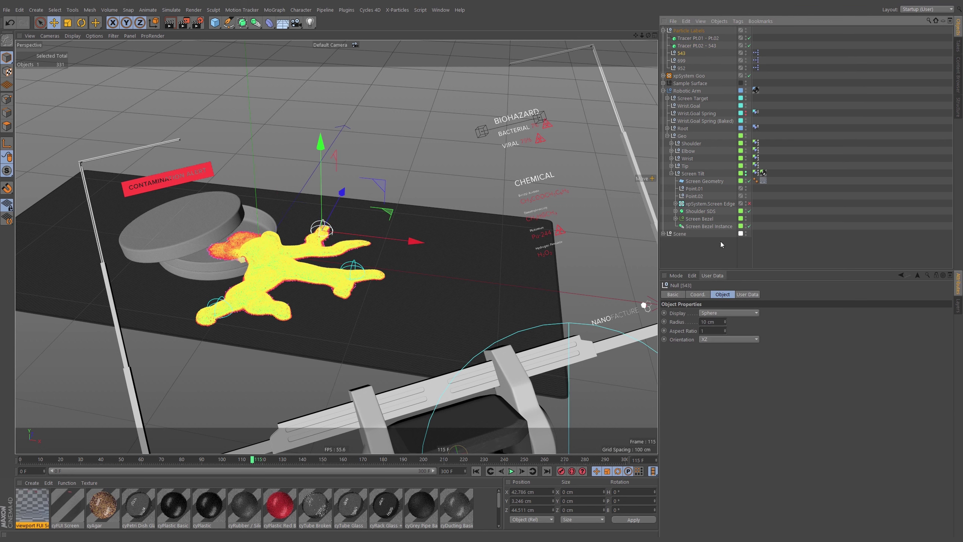
pyautogui.click(694, 46)
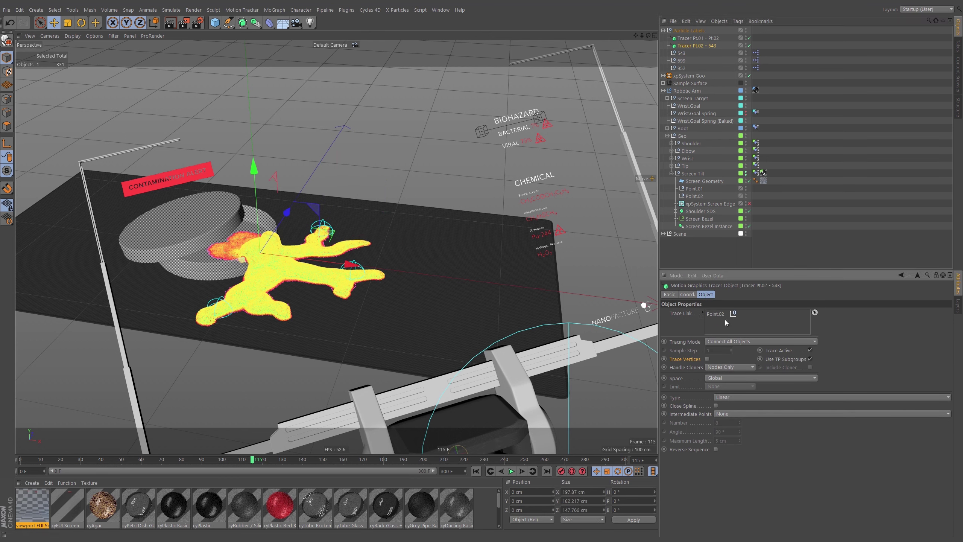
pyautogui.moveTo(682, 53); pyautogui.dragTo(721, 327)
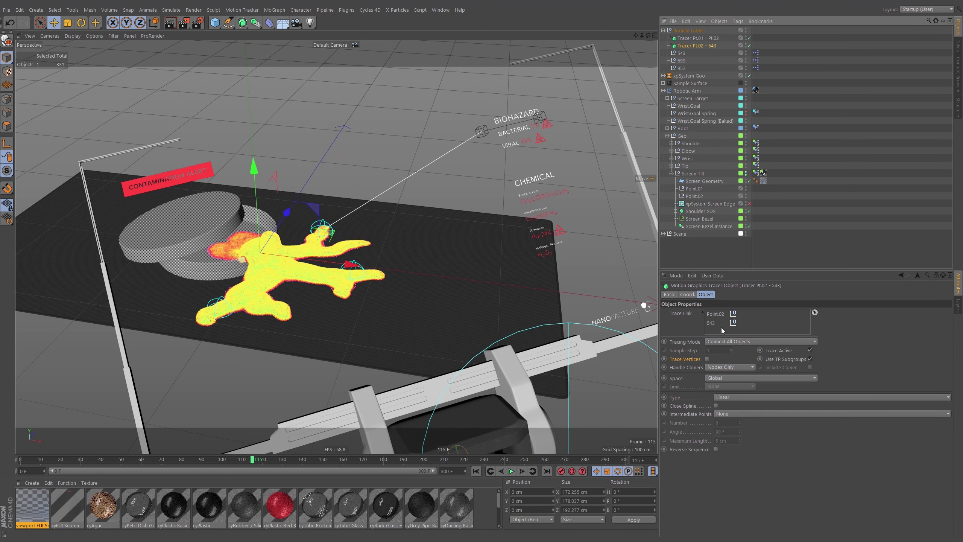
pyautogui.click(720, 113)
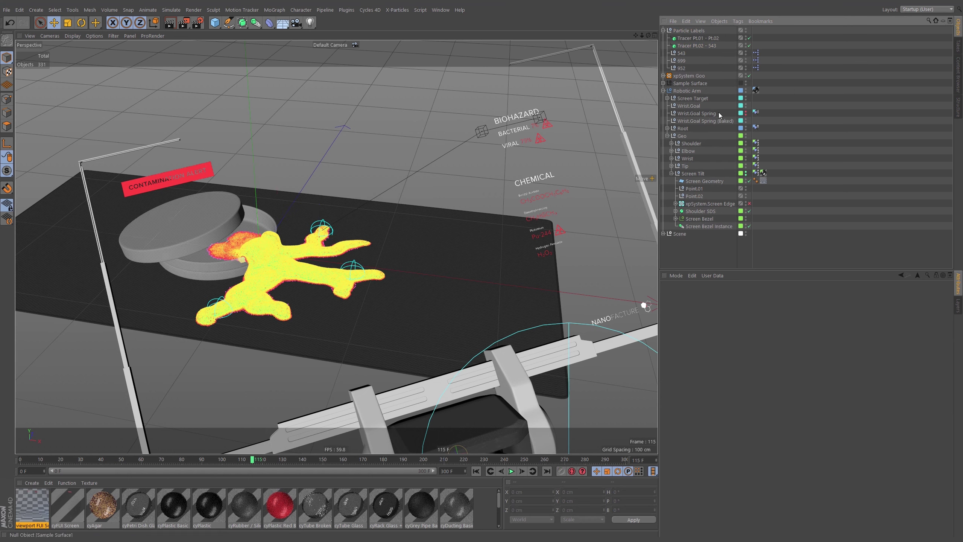
# Step: Play the animation from the start to check how the Tracer lines follow the goo and the screen's anchor nulls
pyautogui.moveTo(144, 459); pyautogui.dragTo(22, 465)
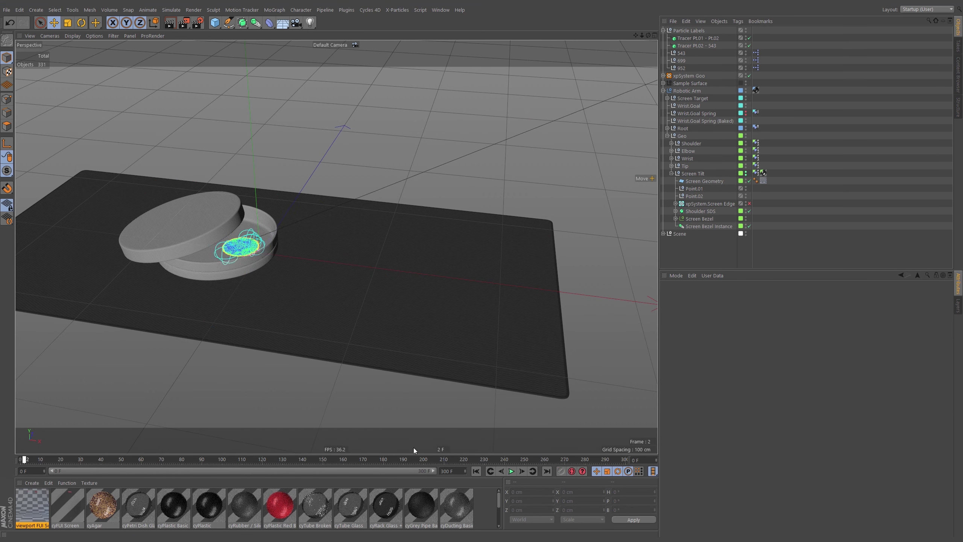
pyautogui.click(511, 471)
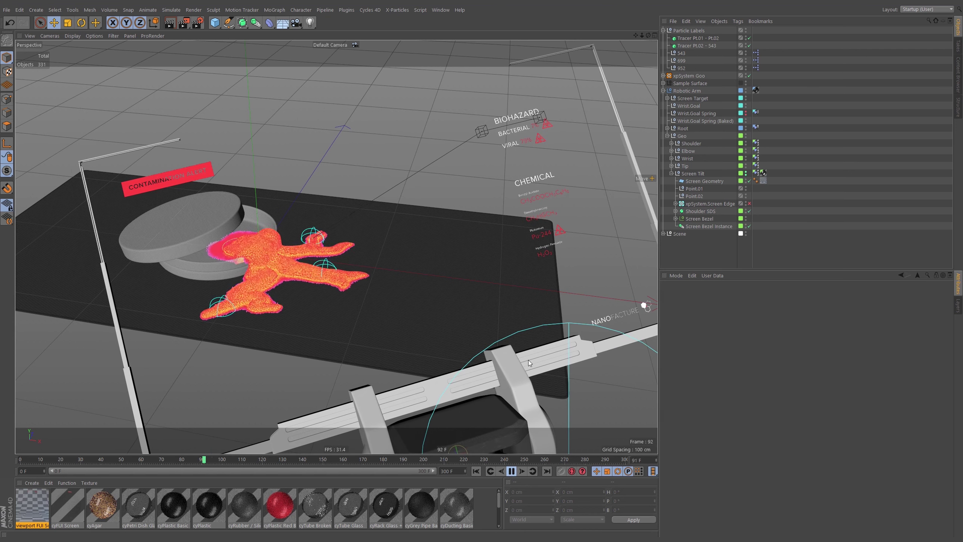
pyautogui.click(512, 471)
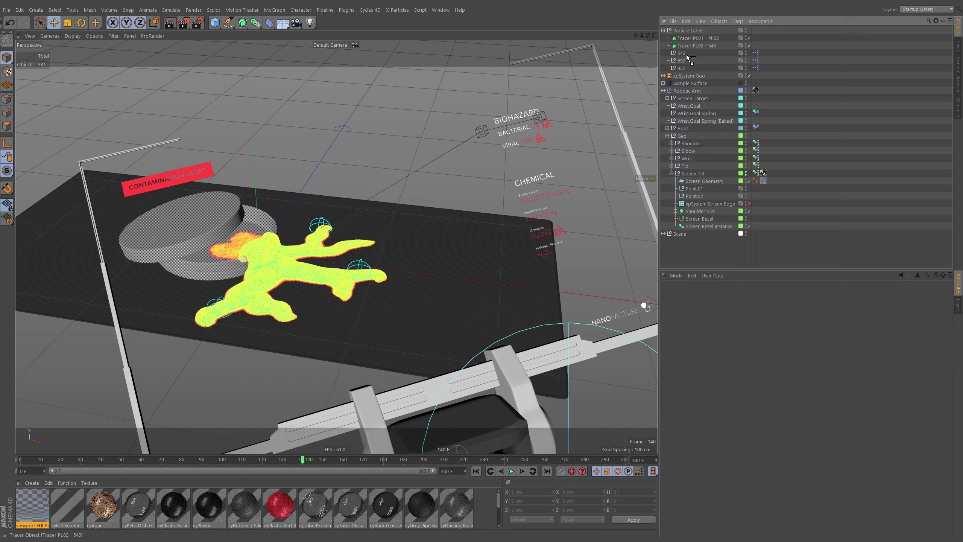
# Step: Duplicate Tracer Pt.02 - 543 within Particle Labels and rename the copy Tracer Pt.02 - 699
pyautogui.keyDown('ctrl'); pyautogui.moveTo(683, 57); pyautogui.dragTo(733, 62); pyautogui.keyUp('ctrl')
pyautogui.doubleClick(699, 62)
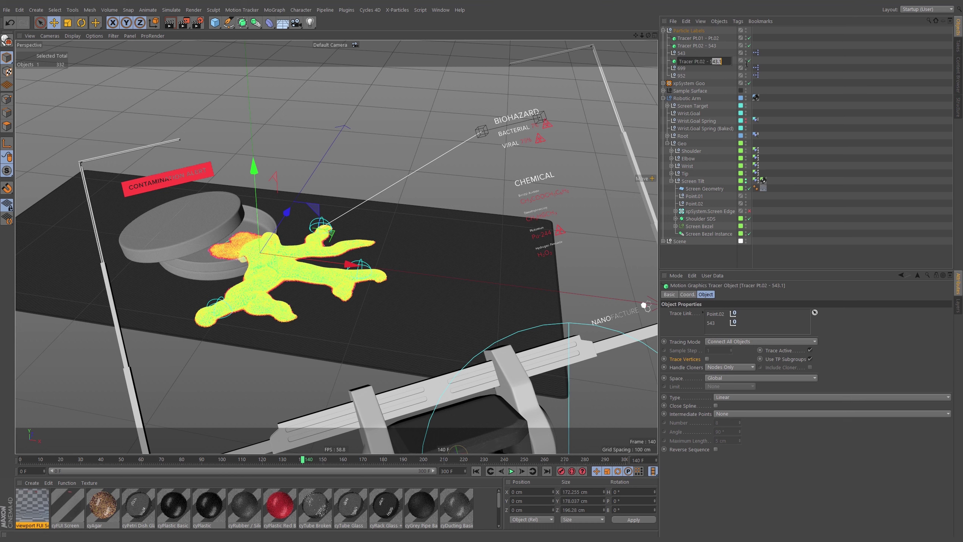
pyautogui.press('BackSpace')
pyautogui.write('699')
pyautogui.press('Return')
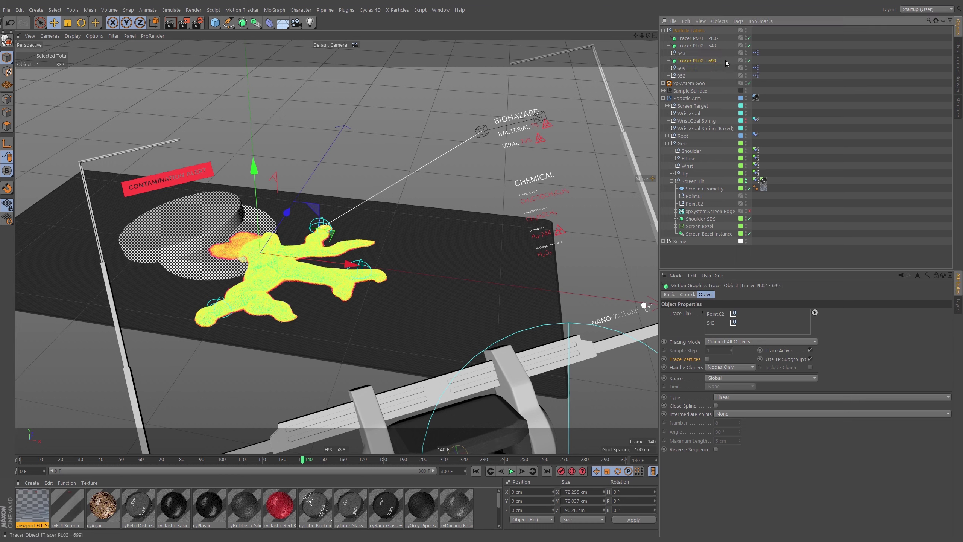
# Step: Duplicate Tracer Pt.02 - 699 below null 699 and rename the copy Tracer Pt.02 - 952
pyautogui.keyDown('ctrl'); pyautogui.moveTo(712, 62); pyautogui.dragTo(705, 72); pyautogui.keyUp('ctrl')
pyautogui.keyDown('ctrl'); pyautogui.moveTo(691, 71); pyautogui.dragTo(733, 77); pyautogui.keyUp('ctrl')
pyautogui.doubleClick(702, 76)
pyautogui.write('9')
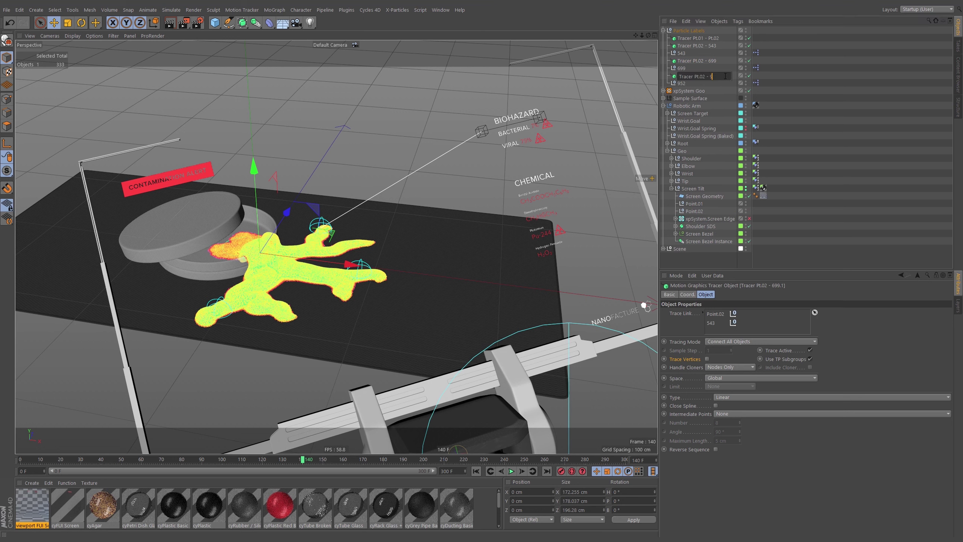
pyautogui.write('52')
pyautogui.press('Return')
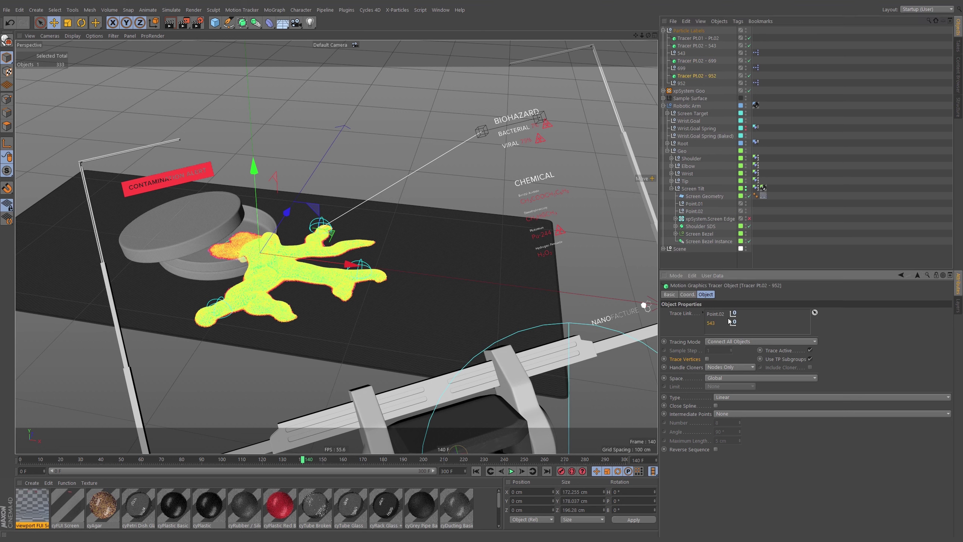
# Step: Replace null 543 with 952 in the Trace Link of Tracer Pt.02 - 952, and with 699 in that of Tracer Pt.02 - 699
pyautogui.moveTo(681, 83); pyautogui.dragTo(700, 121)
pyautogui.moveTo(719, 324); pyautogui.dragTo(719, 324)
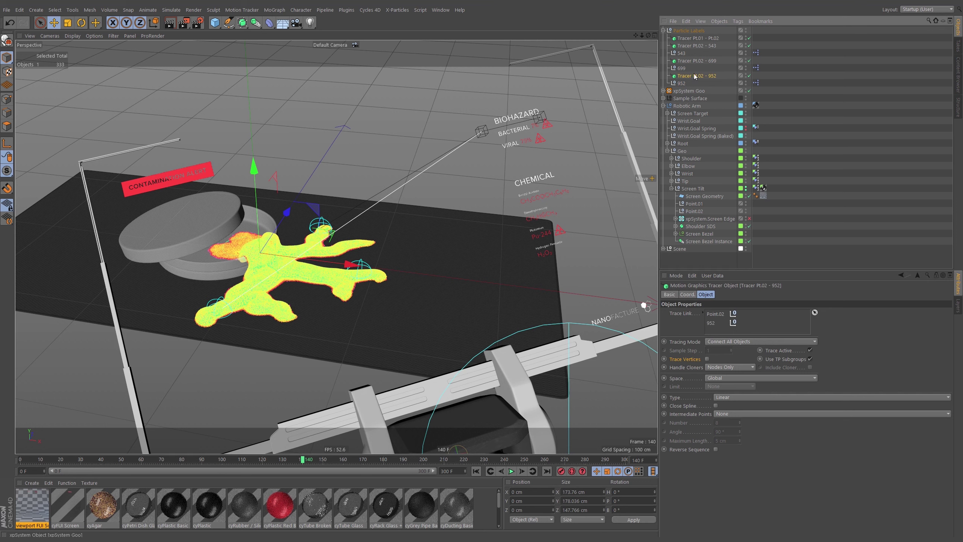
pyautogui.click(692, 60)
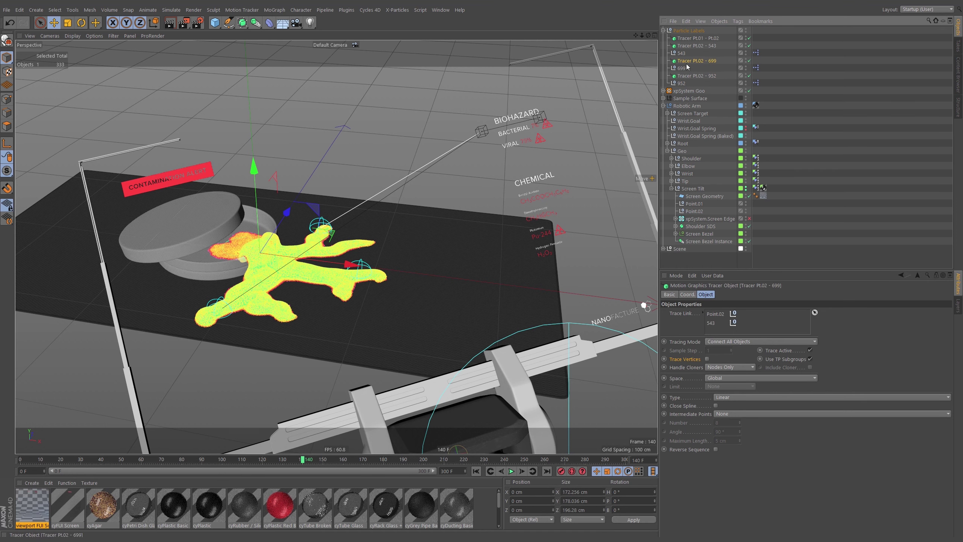
pyautogui.moveTo(681, 69); pyautogui.dragTo(712, 323)
pyautogui.click(711, 322)
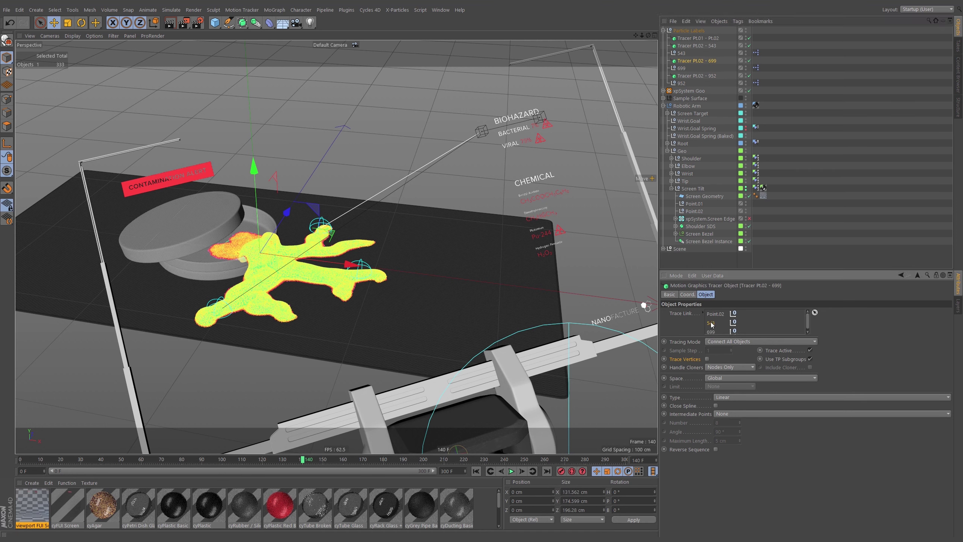
pyautogui.press('Delete')
# Step: Replay the simulation from the first frame to check all three callout lines against the moving goo
pyautogui.click(476, 471)
pyautogui.click(511, 470)
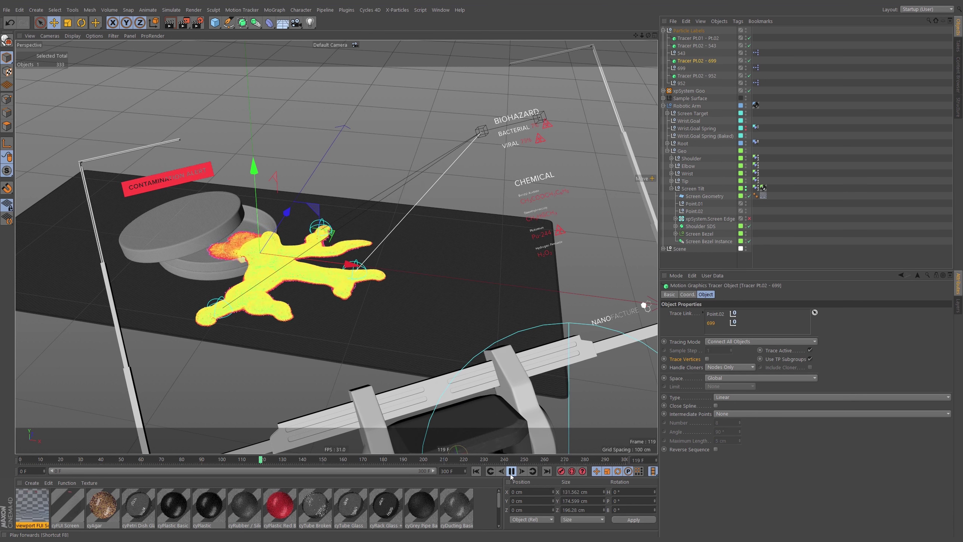
pyautogui.click(512, 474)
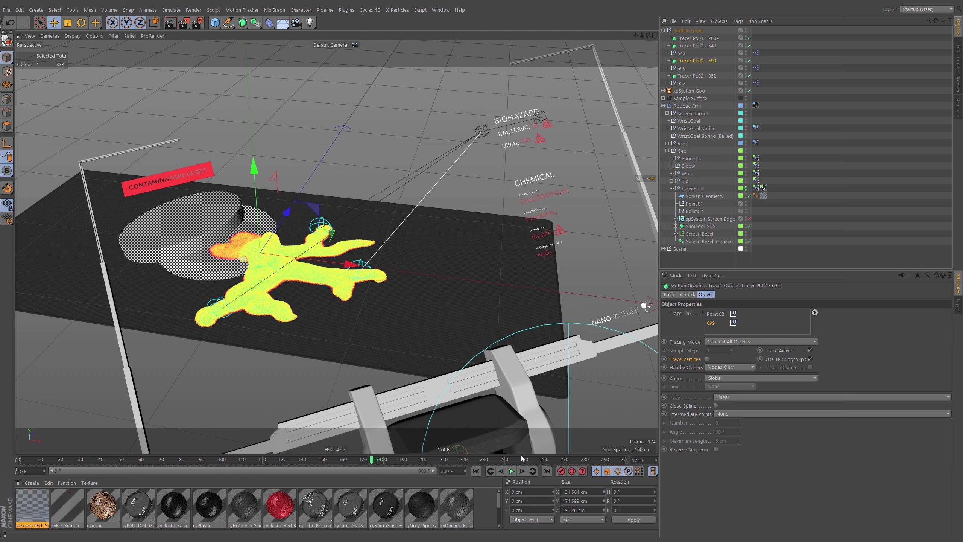
# Step: Group all four Tracers together below null 952 in the Particle Labels hierarchy
pyautogui.keyDown('ctrl'); pyautogui.click(703, 38); pyautogui.keyUp('ctrl')
pyautogui.keyDown('ctrl'); pyautogui.click(705, 45); pyautogui.keyUp('ctrl')
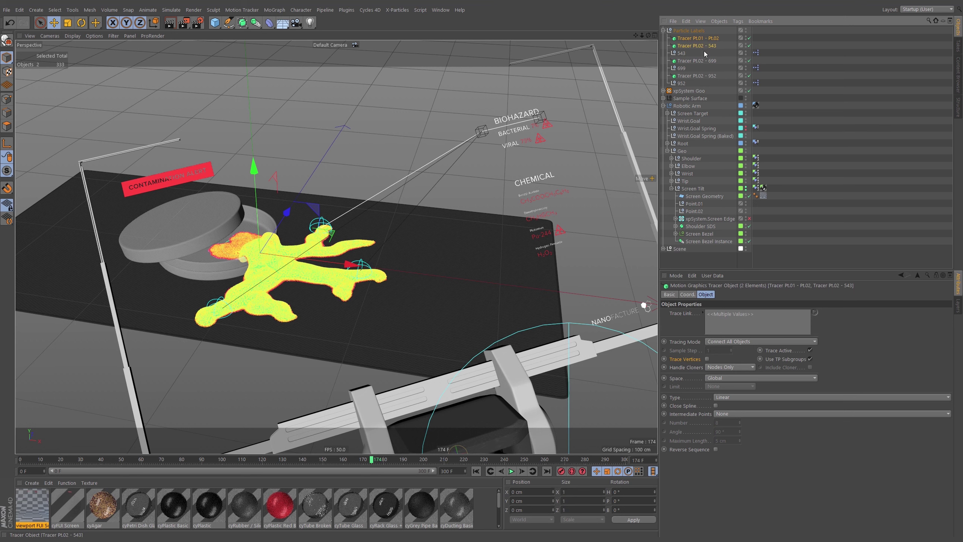
pyautogui.keyDown('ctrl'); pyautogui.click(705, 75); pyautogui.keyUp('ctrl')
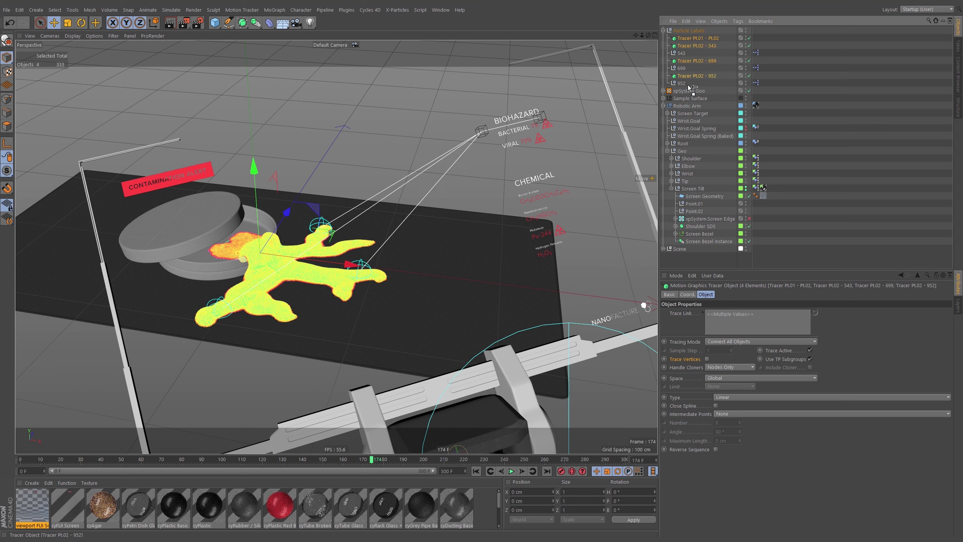
pyautogui.moveTo(688, 84); pyautogui.dragTo(685, 84)
pyautogui.click(775, 63)
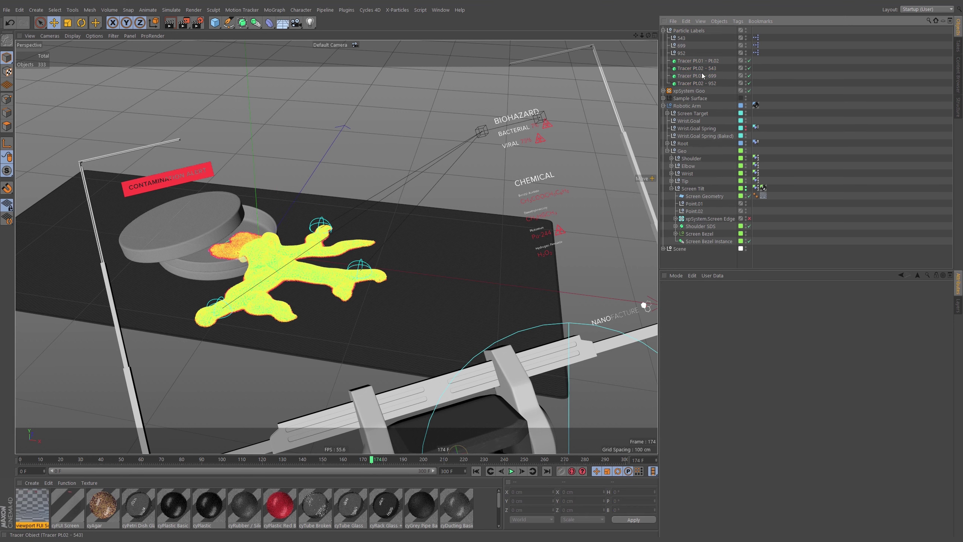
# Step: Select Tracer Pt.02 - 699 and bring up the available generator objects
pyautogui.click(708, 60)
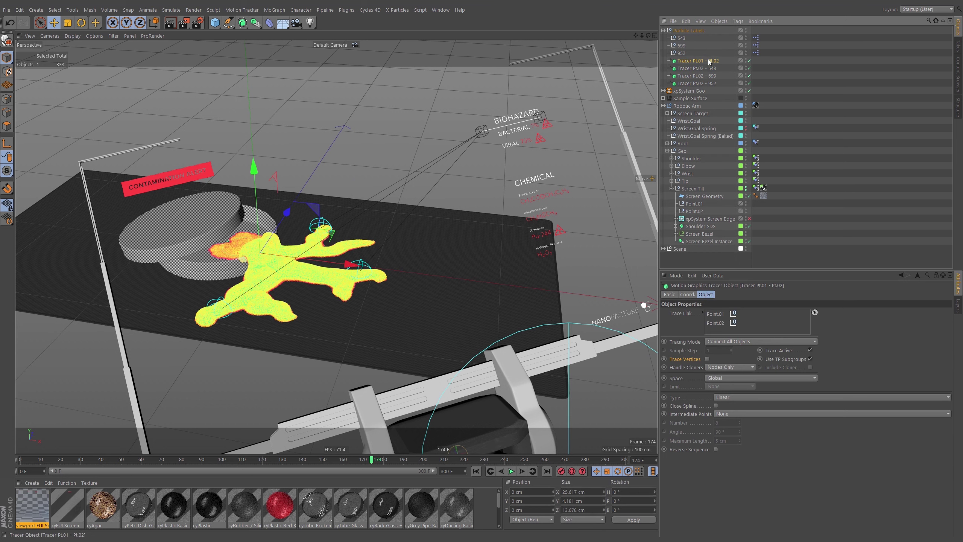
pyautogui.click(705, 76)
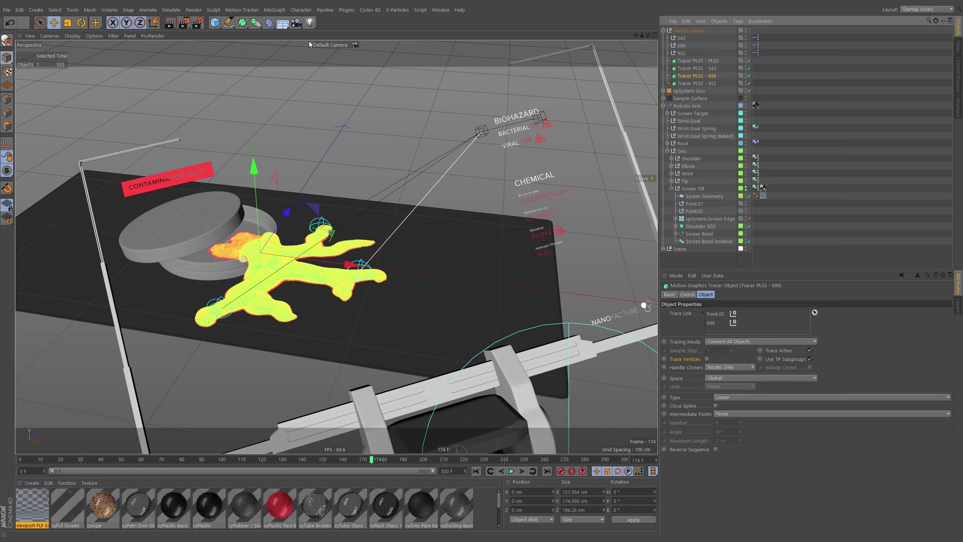
pyautogui.click(256, 24)
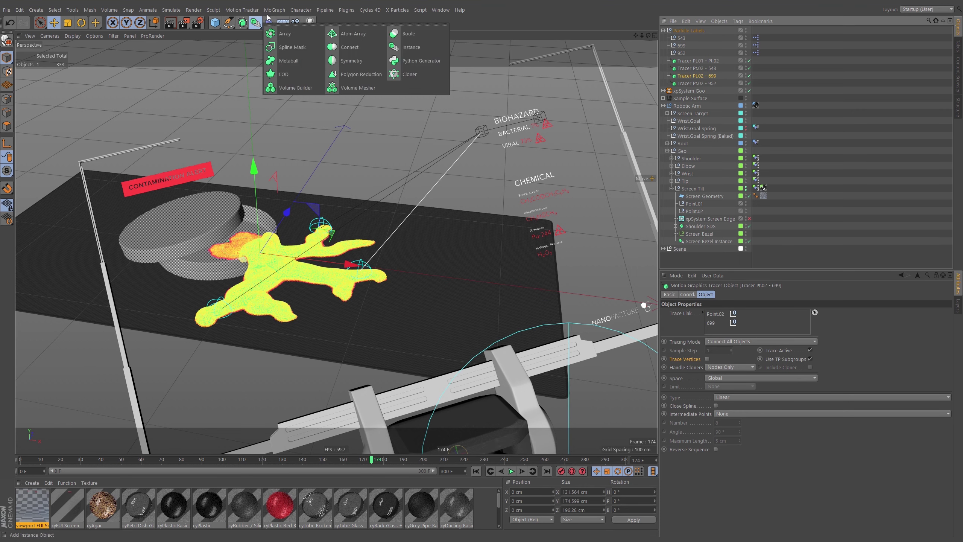
# Step: Add a MoSpline object and place it directly beneath the Pt.01 - Pt.02 tracer in the object hierarchy
pyautogui.click(274, 9)
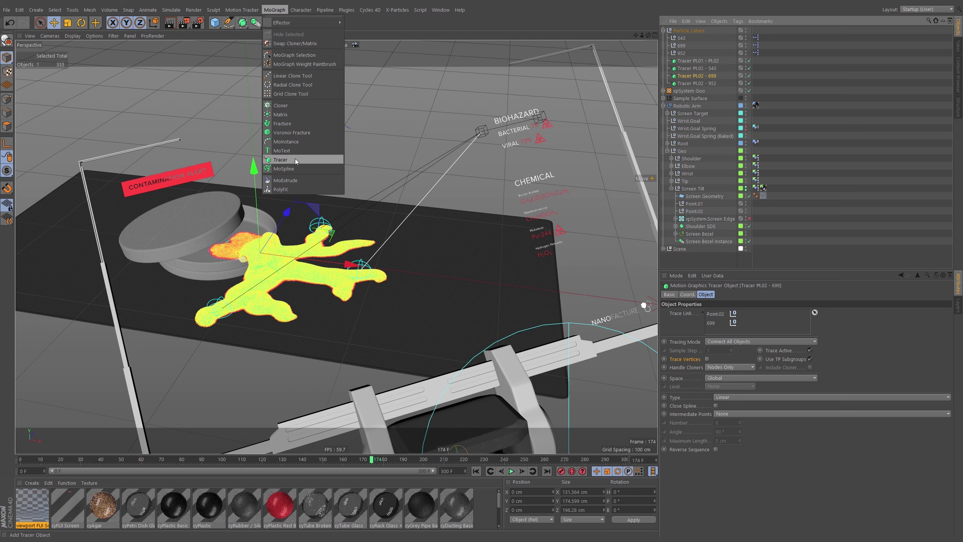
pyautogui.click(295, 169)
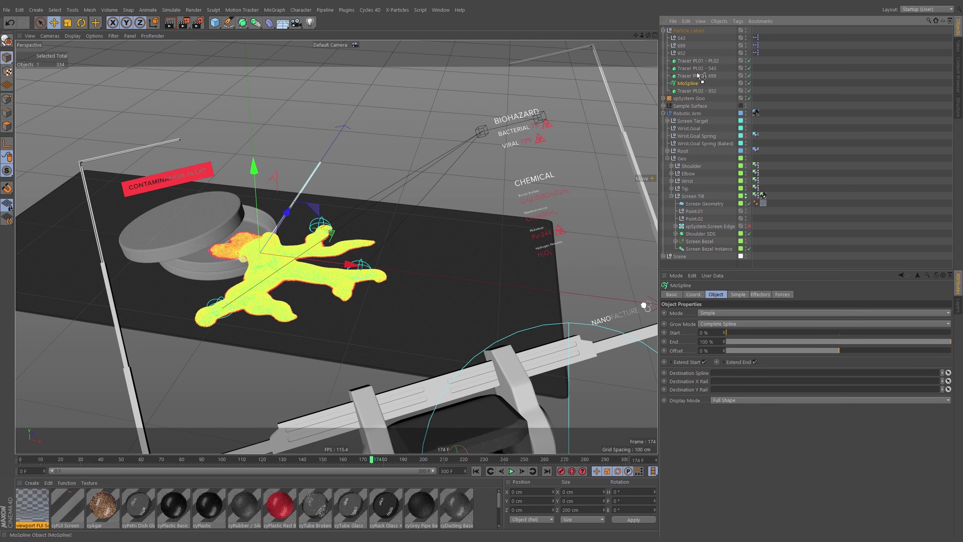
pyautogui.moveTo(697, 72); pyautogui.dragTo(713, 64)
# Step: Rename the new MoSpline as "MoSpline Pt.01 - Pt.02", matching the tracer above it
pyautogui.click(705, 61)
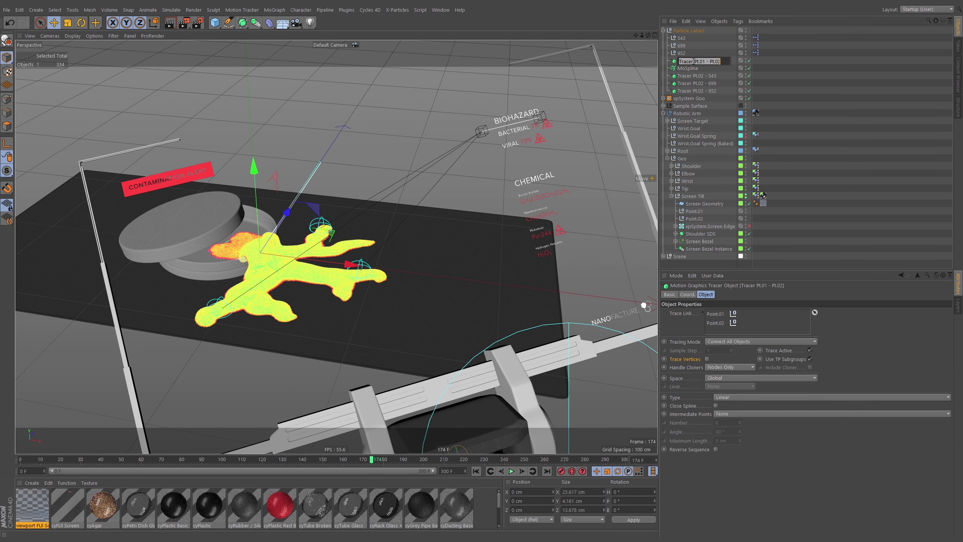
pyautogui.doubleClick(690, 70)
pyautogui.click(706, 70)
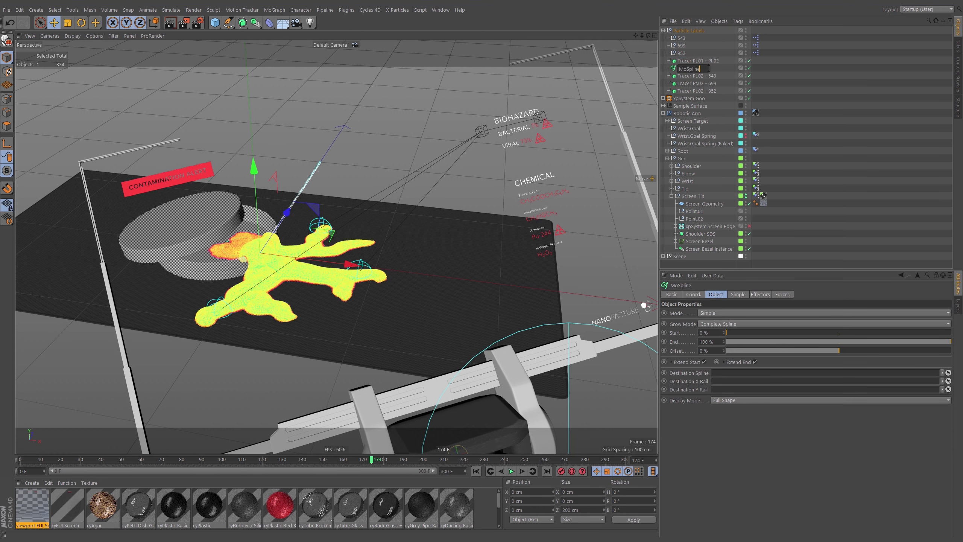
pyautogui.write('Pt.01 - Pt.02')
pyautogui.click(702, 68)
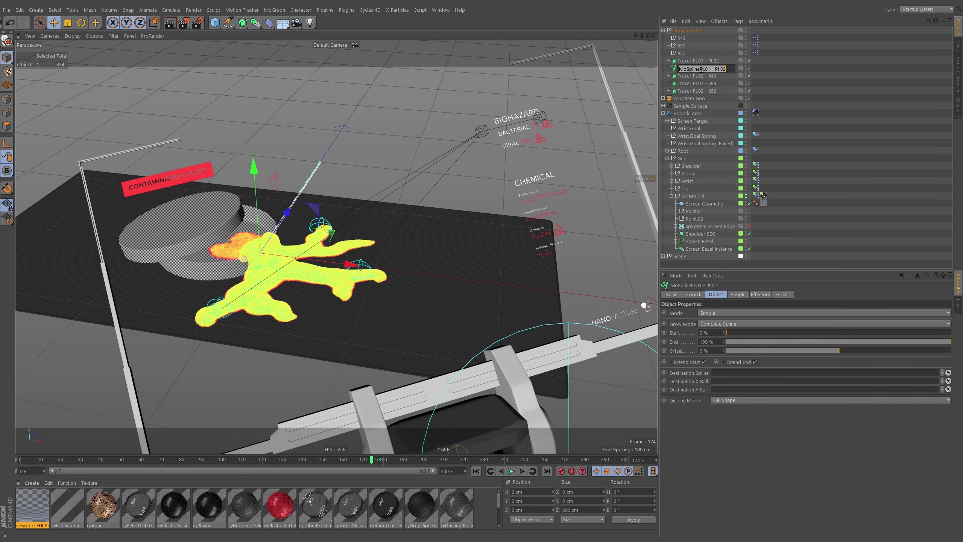
pyautogui.press('Return')
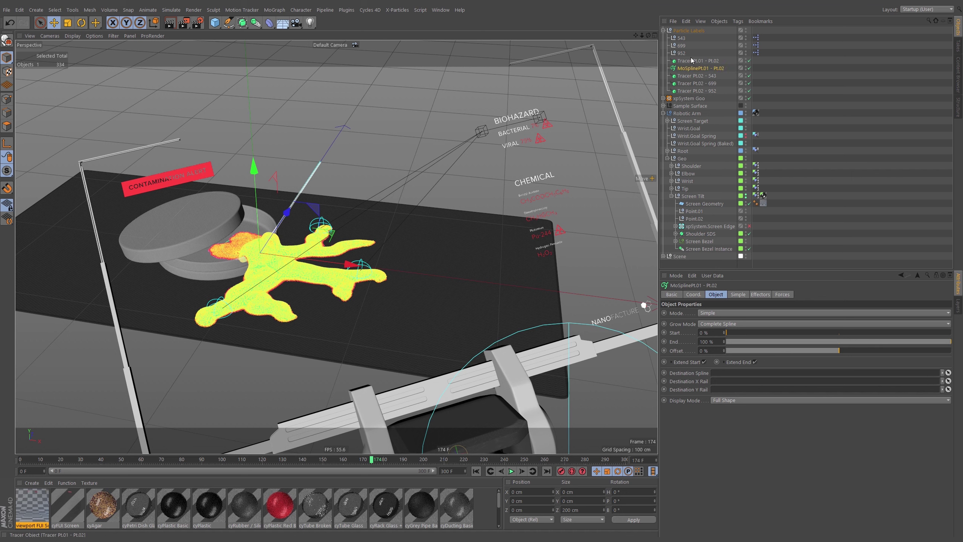
# Step: Set the MoSpline's mode to Spline and assign Tracer Pt.01 - Pt.02 as its source spline
pyautogui.click(720, 313)
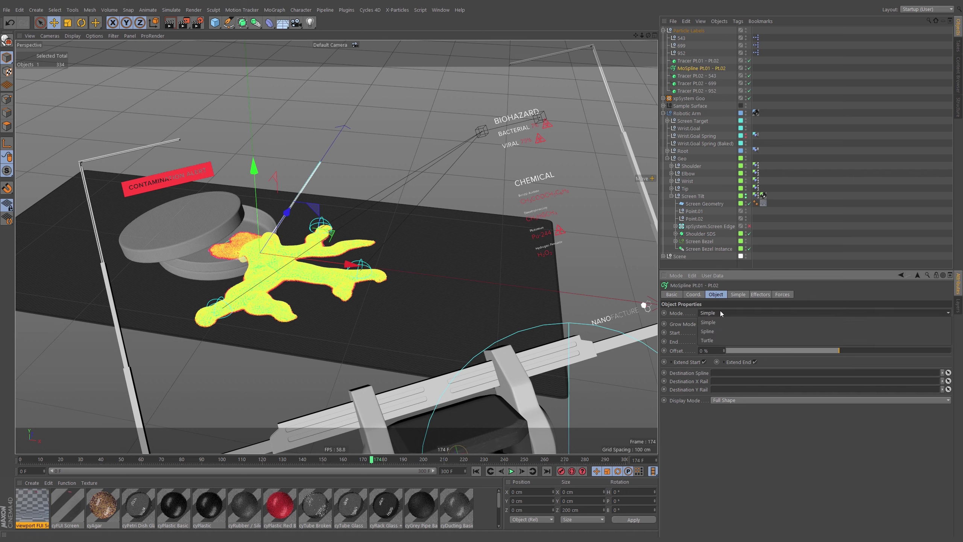
pyautogui.click(718, 330)
pyautogui.click(738, 295)
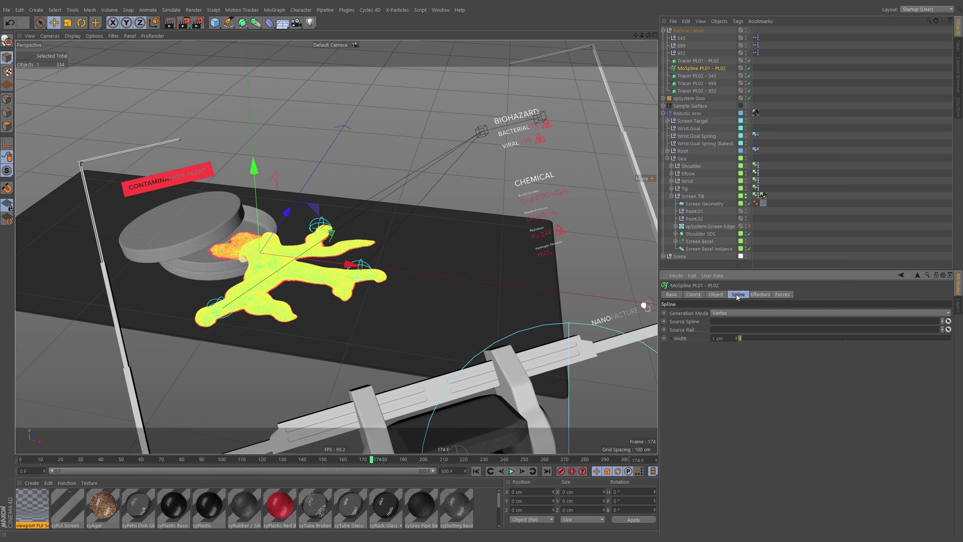
pyautogui.moveTo(694, 60); pyautogui.dragTo(728, 321)
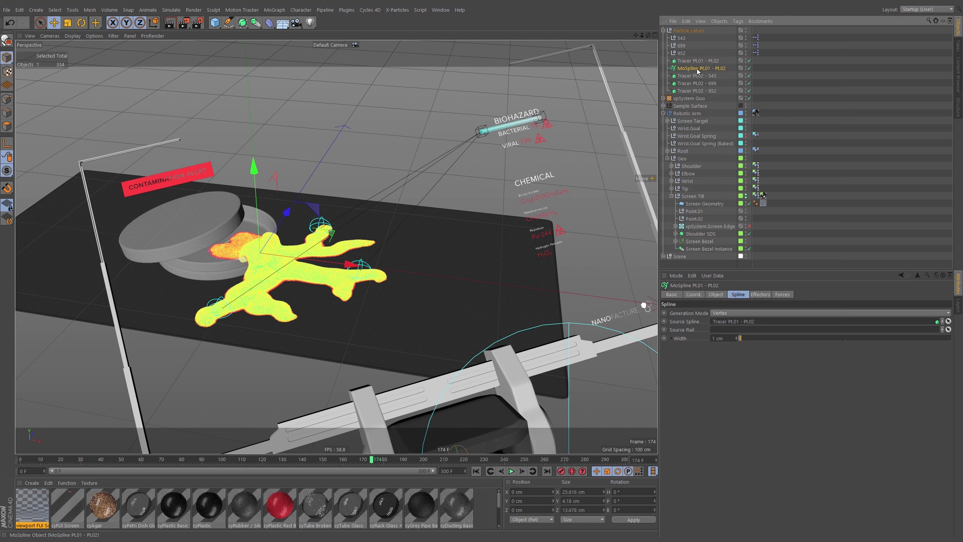
# Step: Disable Extend Start and Extend End on the MoSpline and keyframe its End value at 0% on frame 50
pyautogui.click(716, 295)
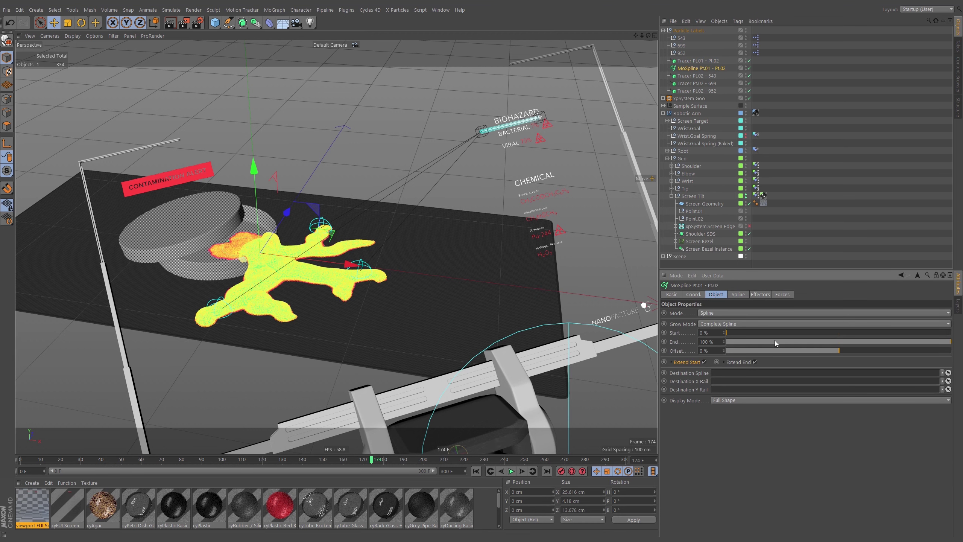
pyautogui.moveTo(745, 261); pyautogui.dragTo(769, 64)
pyautogui.hotkey('ctrl', 'z')
pyautogui.moveTo(944, 344); pyautogui.dragTo(680, 345)
pyautogui.moveTo(164, 463); pyautogui.dragTo(121, 462)
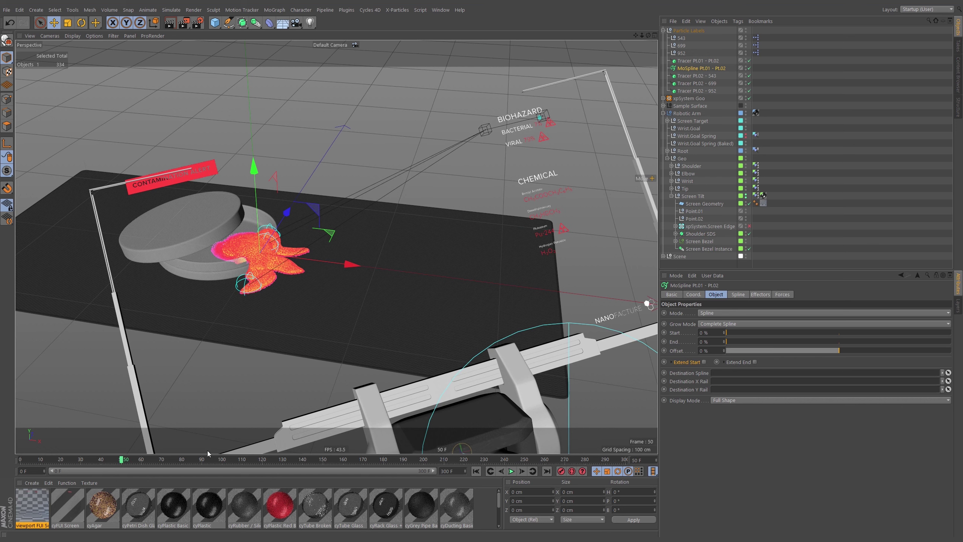
pyautogui.click(664, 342)
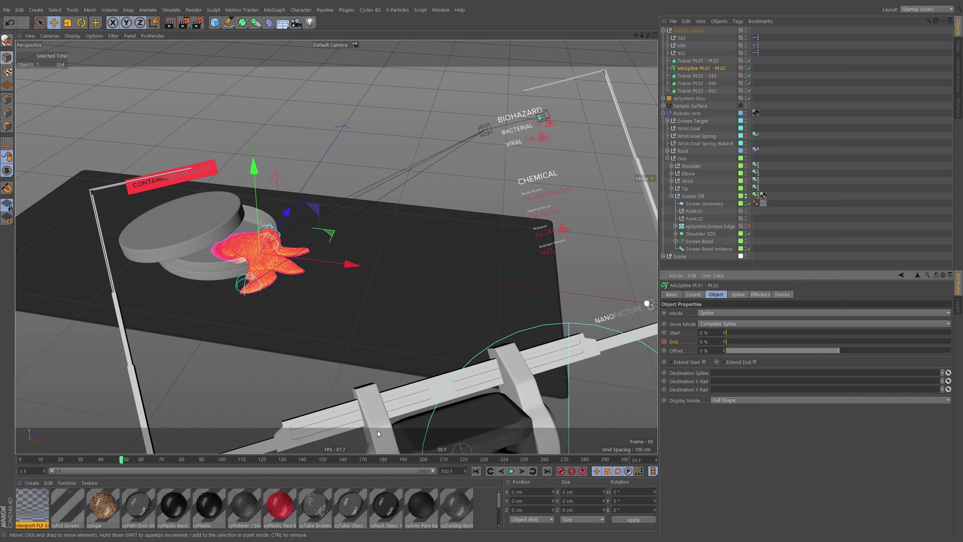
# Step: Keyframe the MoSpline's End value at 100% on frame 60 and check the growth in the timeline
pyautogui.click(159, 460)
pyautogui.moveTo(727, 342); pyautogui.dragTo(951, 342)
pyautogui.press('g')
pyautogui.click(141, 459)
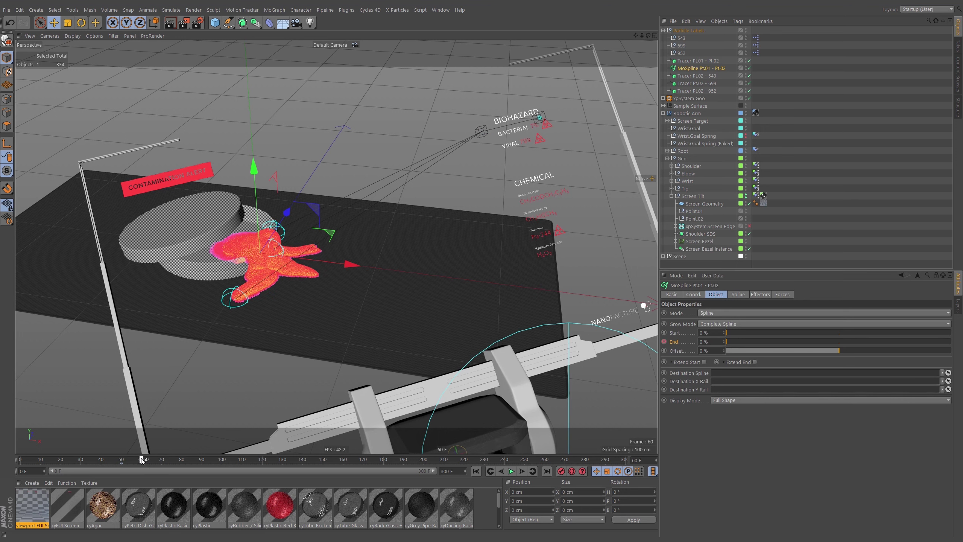
pyautogui.moveTo(728, 342); pyautogui.dragTo(952, 342)
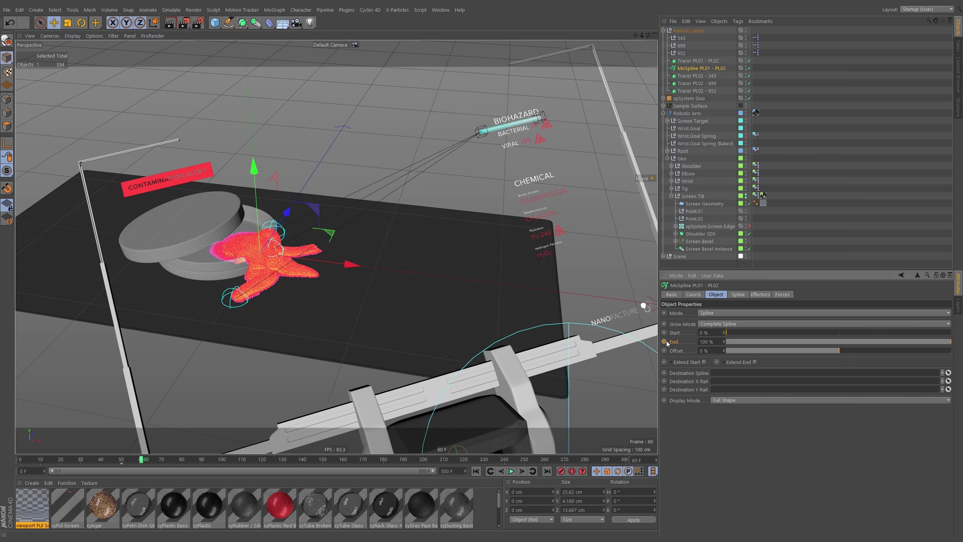
pyautogui.click(124, 464)
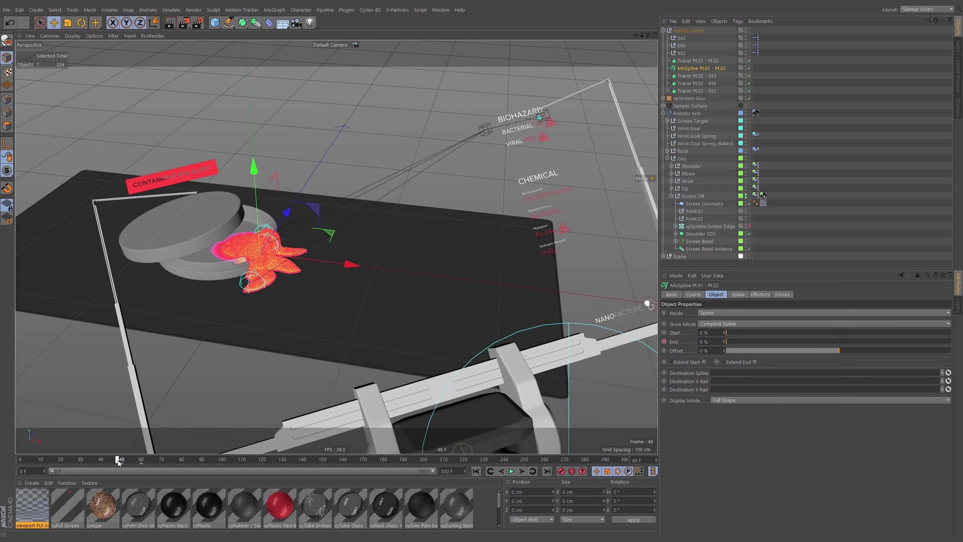
# Step: Set the project's default key interpolation to Spline
pyautogui.moveTo(113, 462); pyautogui.dragTo(174, 463)
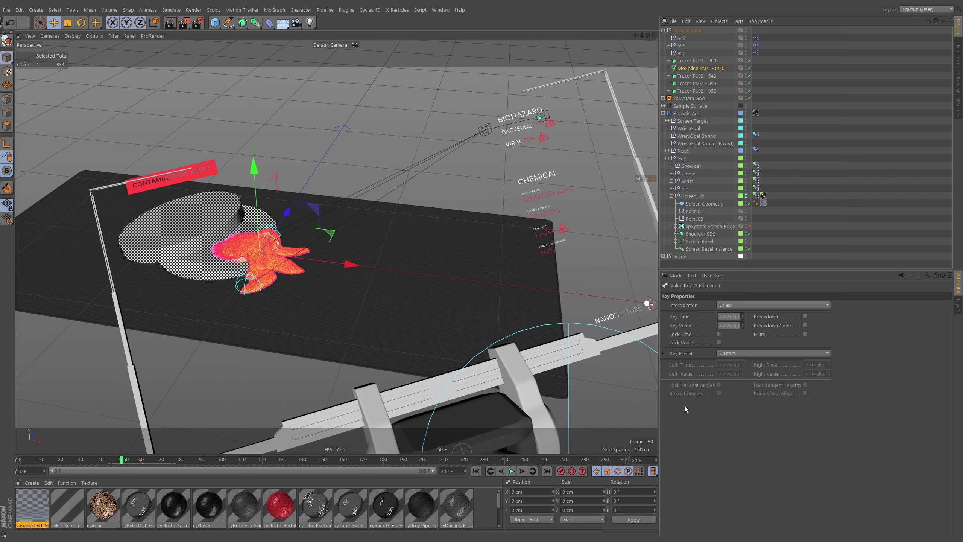
pyautogui.hotkey('ctrl', 'd')
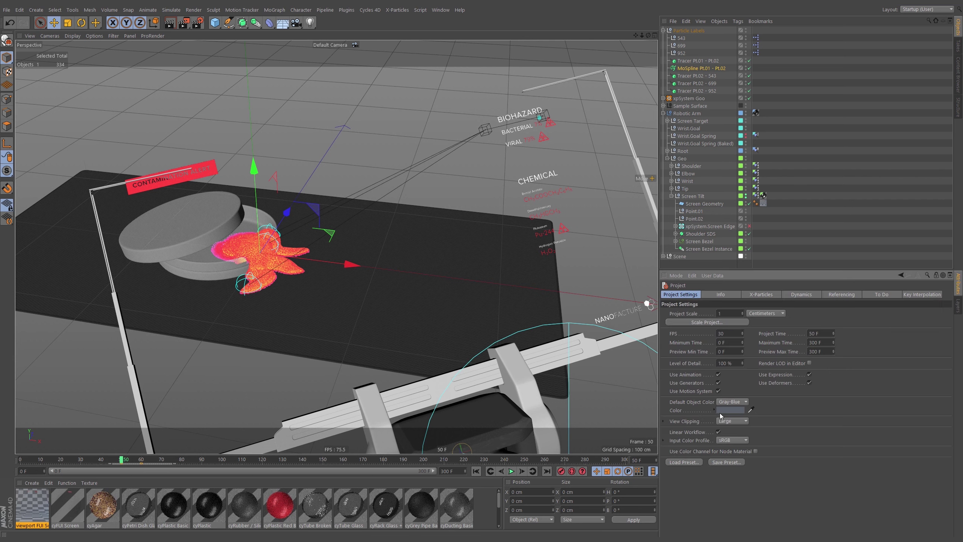
pyautogui.click(919, 295)
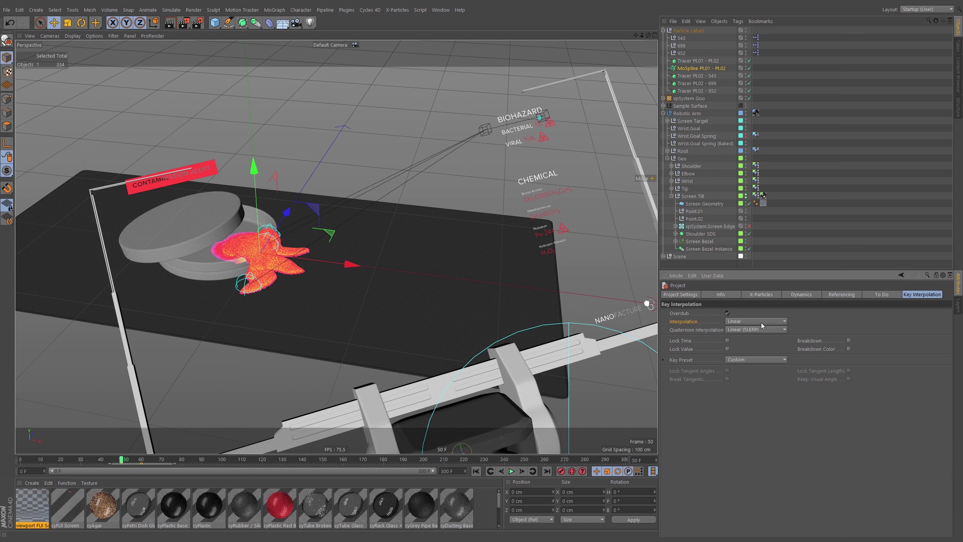
pyautogui.click(735, 320)
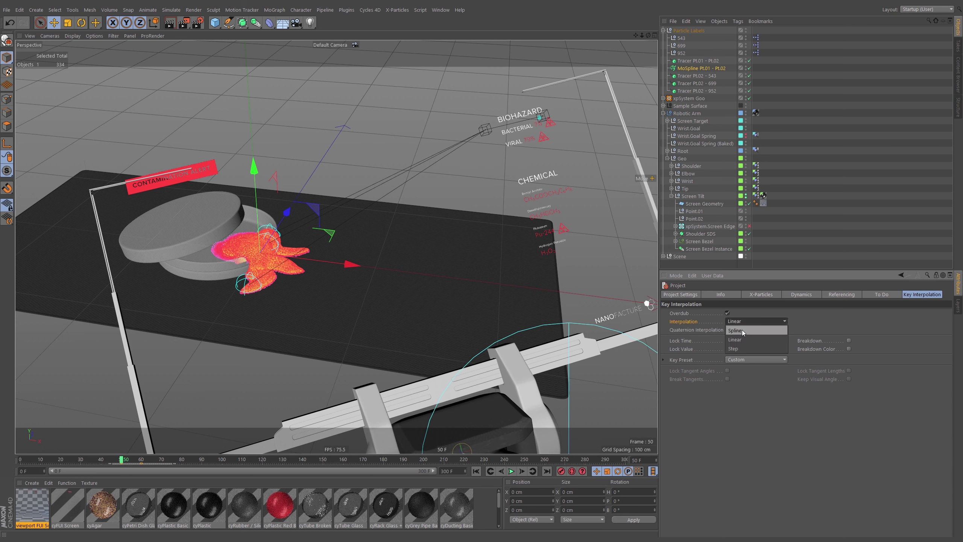
pyautogui.click(742, 329)
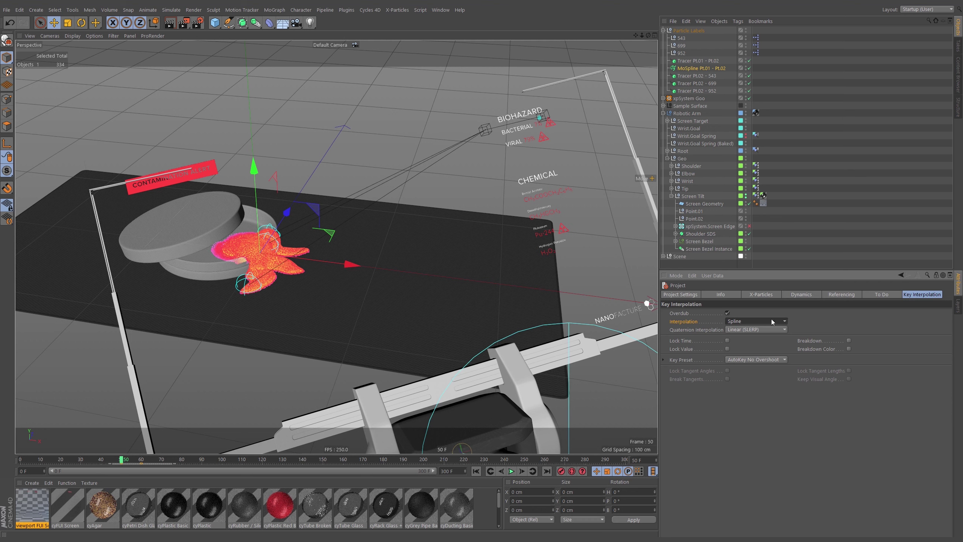
# Step: Change both End keyframes of the MoSpline to Spline interpolation and preview the growth from frame 50 to 60
pyautogui.click(711, 69)
pyautogui.click(154, 466)
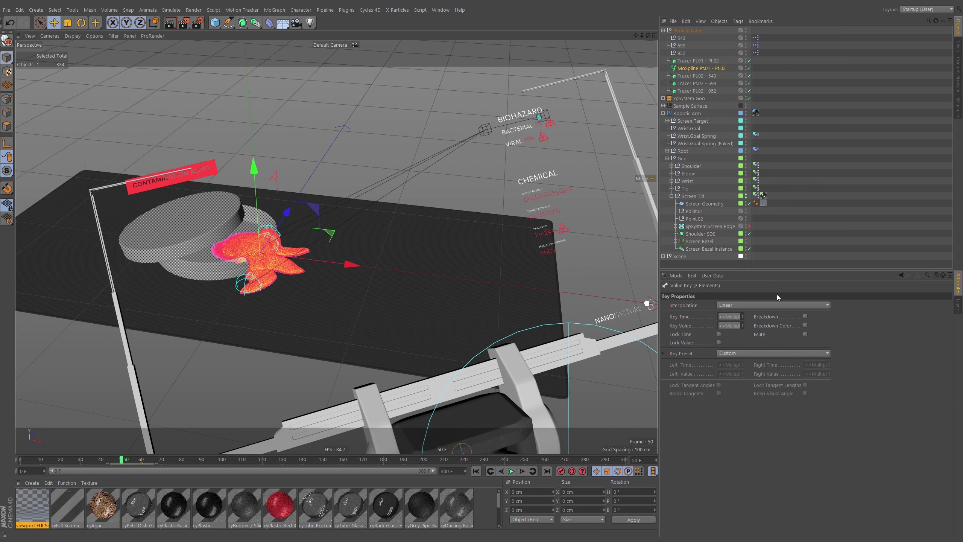
pyautogui.click(744, 305)
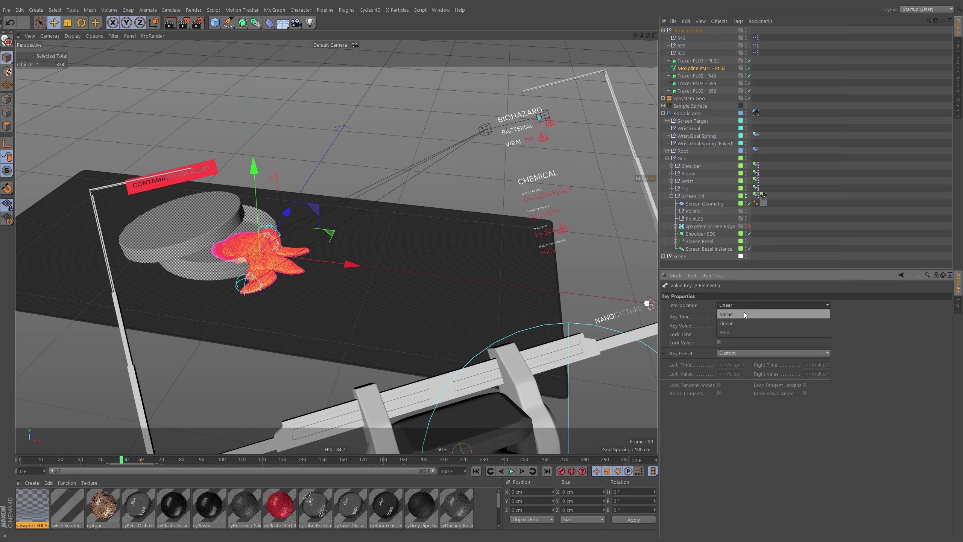
pyautogui.click(744, 313)
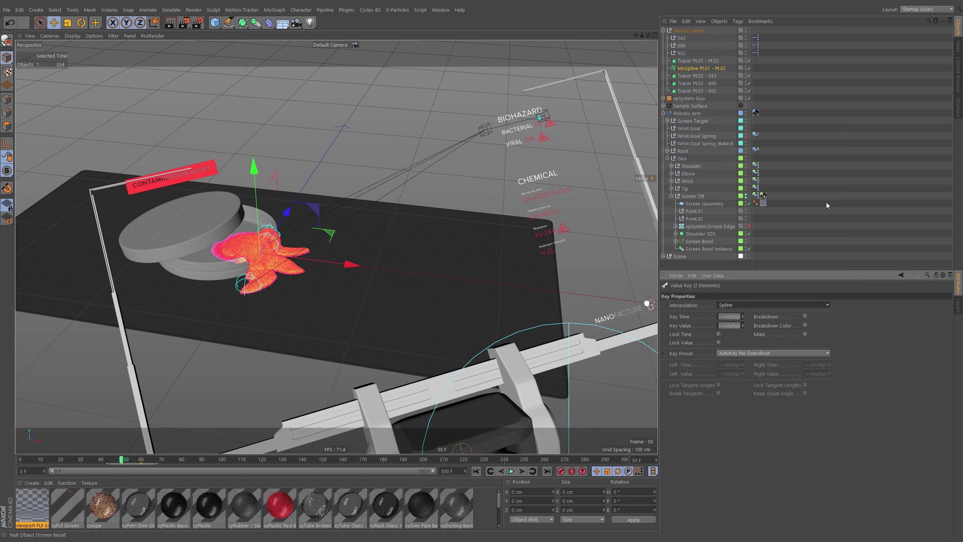
pyautogui.click(128, 463)
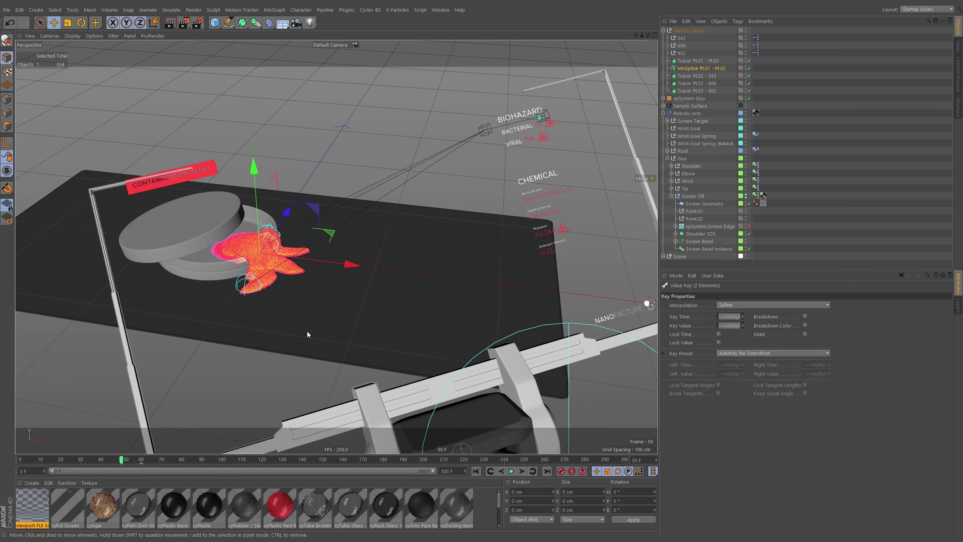
pyautogui.moveTo(121, 462); pyautogui.dragTo(145, 471)
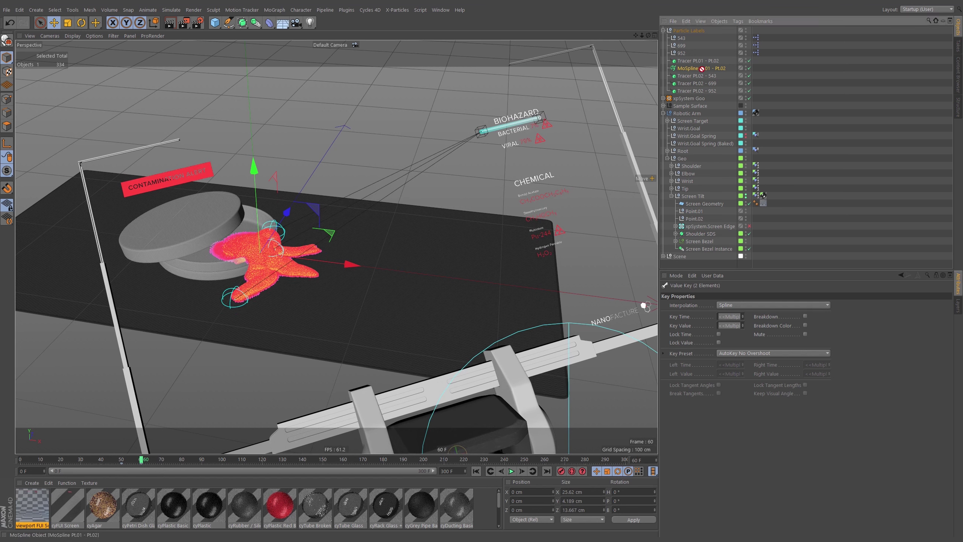
# Step: Duplicate the MoSpline beneath the Pt.02 - 543 tracer and rename the copy "MoSpline Pt.02 - 543"
pyautogui.moveTo(704, 69)
pyautogui.mouseDown()
pyautogui.moveTo(711, 80)
pyautogui.moveTo(703, 82)
pyautogui.mouseUp()
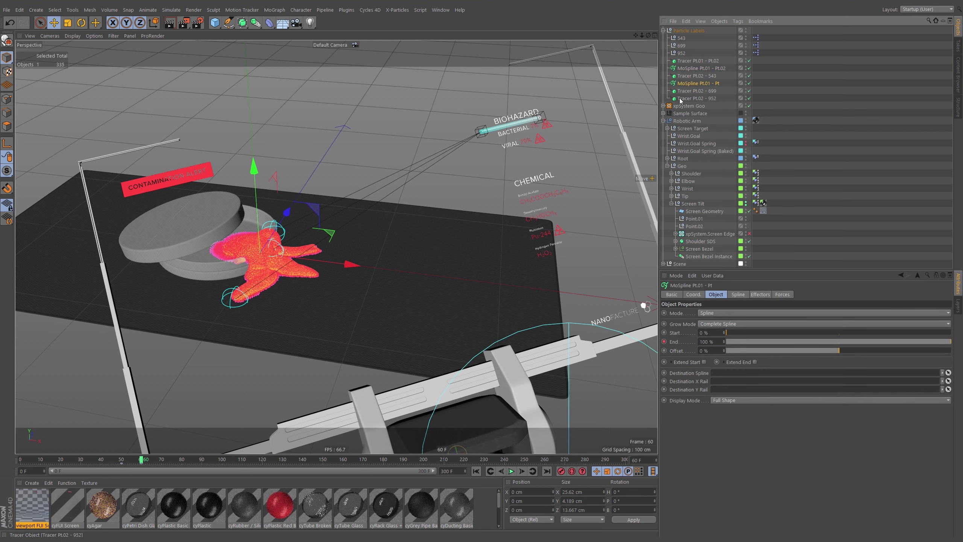
pyautogui.click(700, 76)
pyautogui.doubleClick(701, 77)
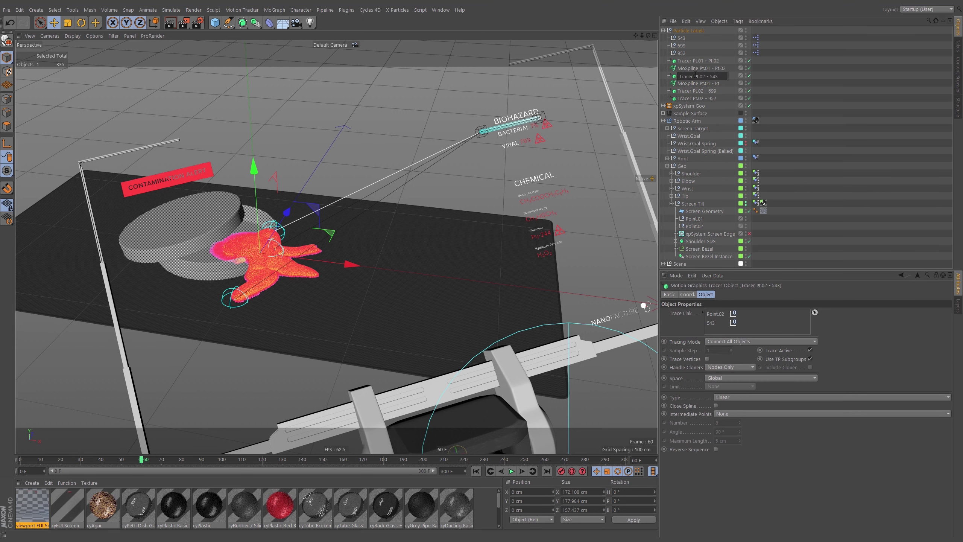
pyautogui.click(700, 76)
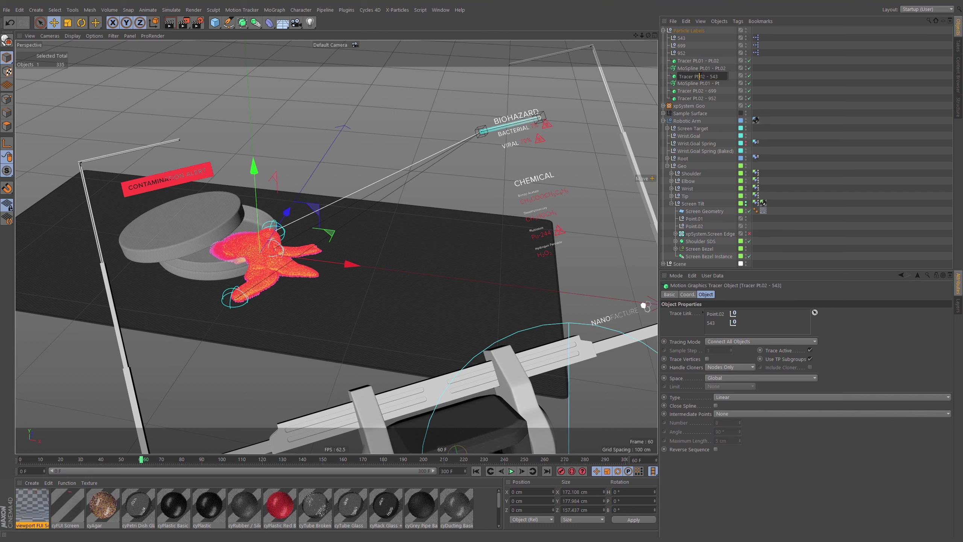
pyautogui.click(704, 84)
pyautogui.doubleClick(704, 83)
pyautogui.click(706, 83)
pyautogui.moveTo(708, 83); pyautogui.dragTo(762, 85)
pyautogui.write('Pt.02 - 543')
pyautogui.press('Return')
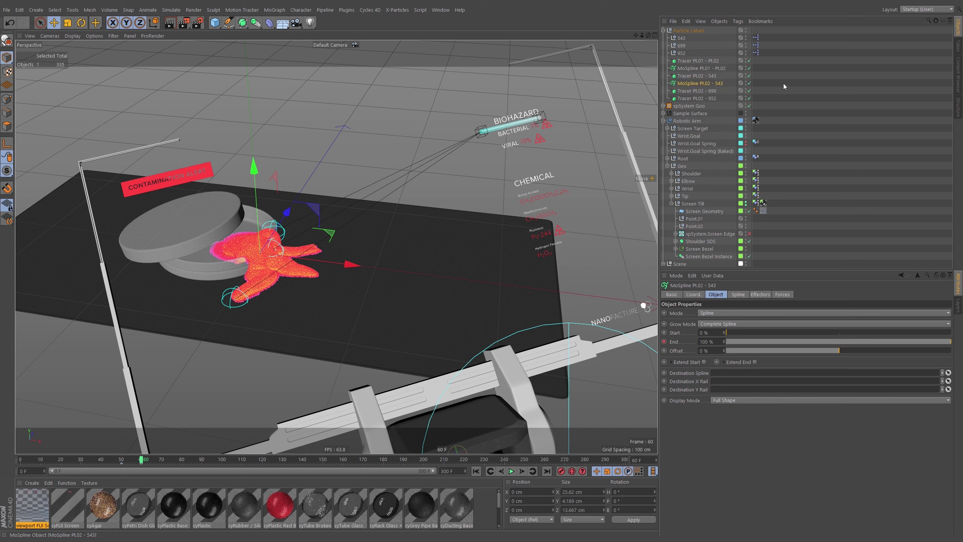
# Step: Duplicate the 543 MoSpline and rename the copy "MoSpline Pt.02 - 699"
pyautogui.keyDown('ctrl'); pyautogui.moveTo(705, 82); pyautogui.dragTo(708, 88); pyautogui.keyUp('ctrl')
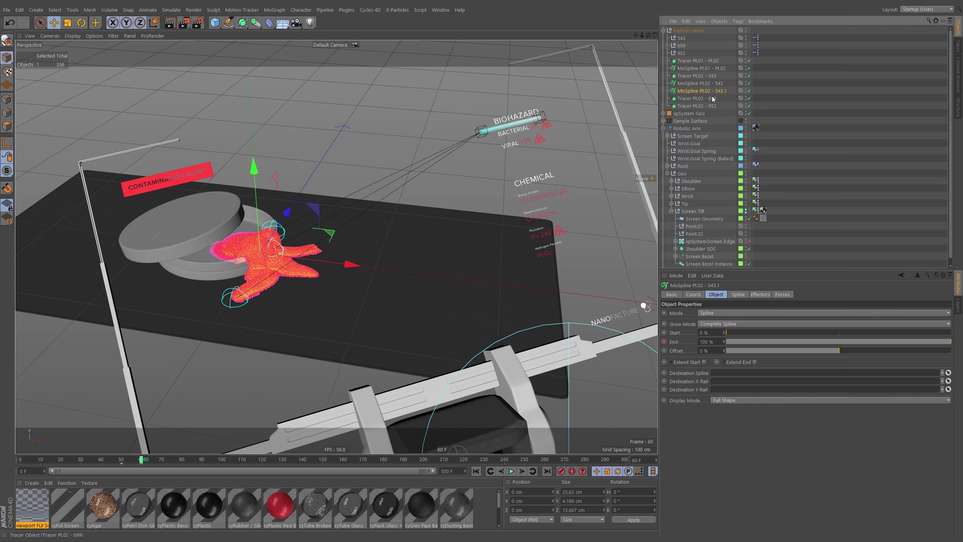
pyautogui.doubleClick(711, 98)
pyautogui.press('Escape')
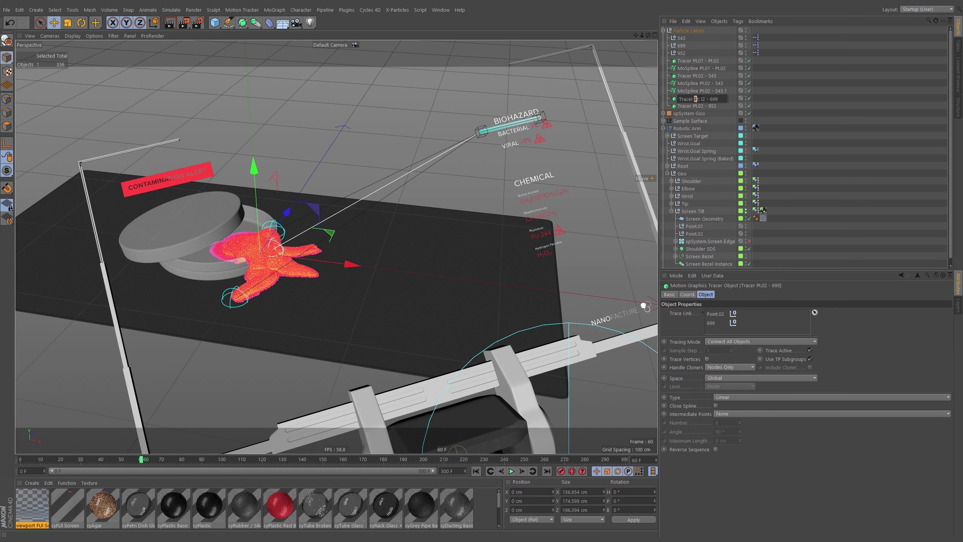
pyautogui.doubleClick(715, 91)
pyautogui.moveTo(702, 92); pyautogui.dragTo(787, 91)
pyautogui.write('Pt.02 - 699')
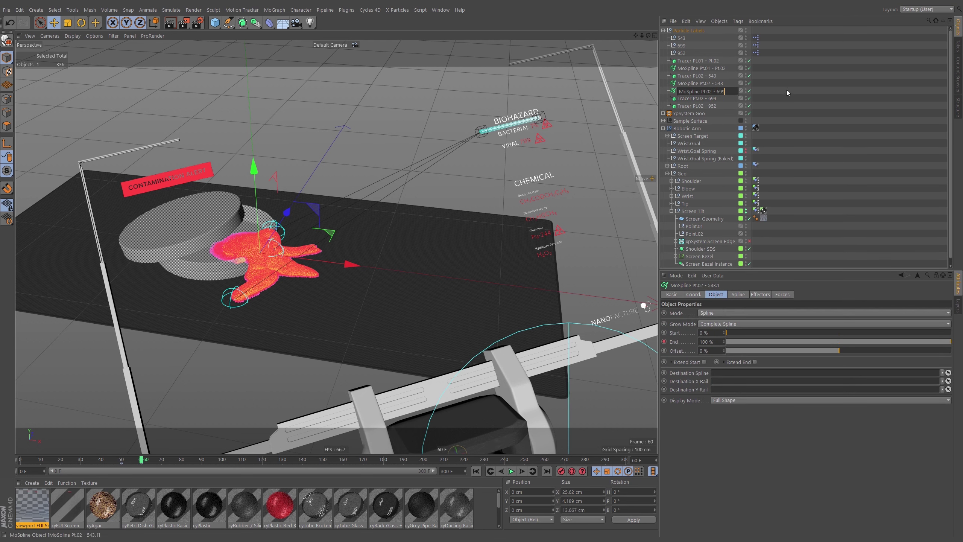
pyautogui.press('Return')
# Step: Duplicate the 699 MoSpline beneath the Pt.02 - 952 tracer, rename the copy "MoSpline Pt.02 - 952" and select it
pyautogui.keyDown('ctrl'); pyautogui.moveTo(711, 102); pyautogui.dragTo(710, 112); pyautogui.keyUp('ctrl')
pyautogui.doubleClick(714, 114)
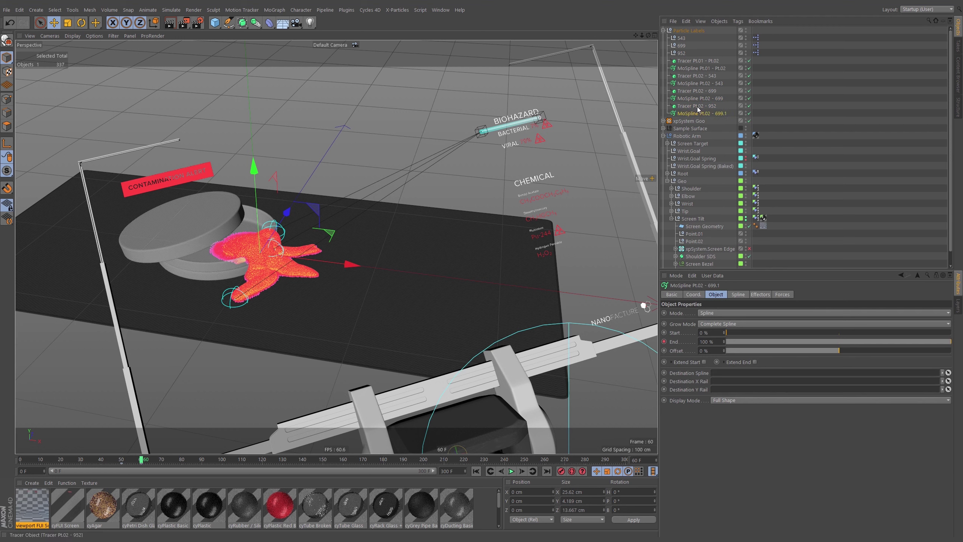
pyautogui.doubleClick(698, 106)
pyautogui.moveTo(697, 107); pyautogui.dragTo(771, 109)
pyautogui.doubleClick(715, 114)
pyautogui.click(701, 114)
pyautogui.write('Pt.02 - 952')
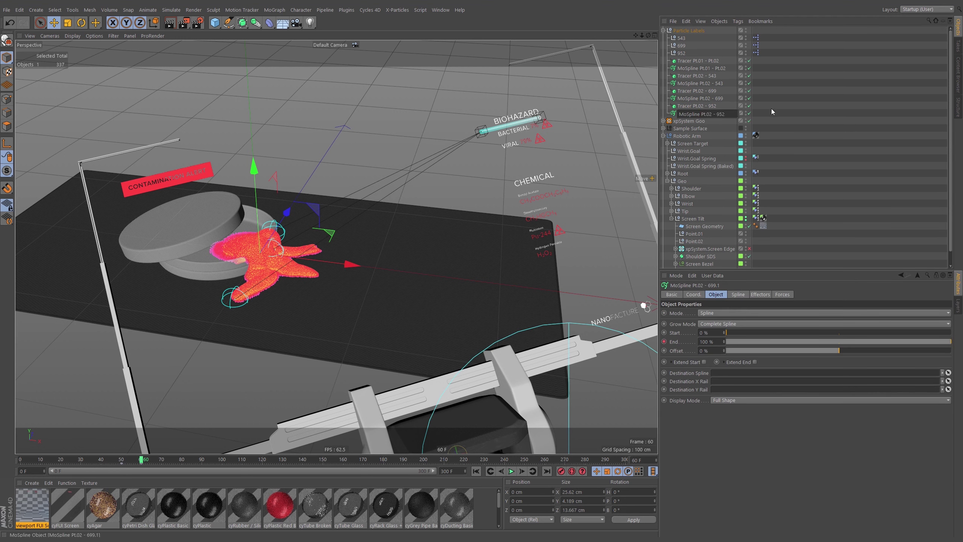
pyautogui.press('Return')
pyautogui.click(711, 114)
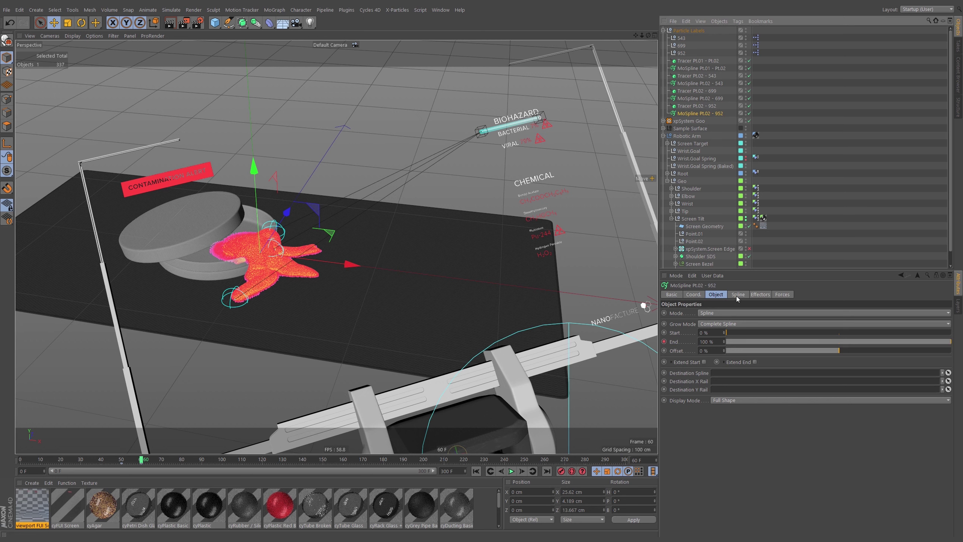
# Step: Set the Source Spline of the Pt.02 - 952, 699 and 543 MoSplines to their matching Pt.02 tracers
pyautogui.click(738, 295)
pyautogui.click(697, 106)
pyautogui.moveTo(743, 314); pyautogui.dragTo(753, 322)
pyautogui.click(709, 98)
pyautogui.moveTo(707, 92); pyautogui.dragTo(739, 321)
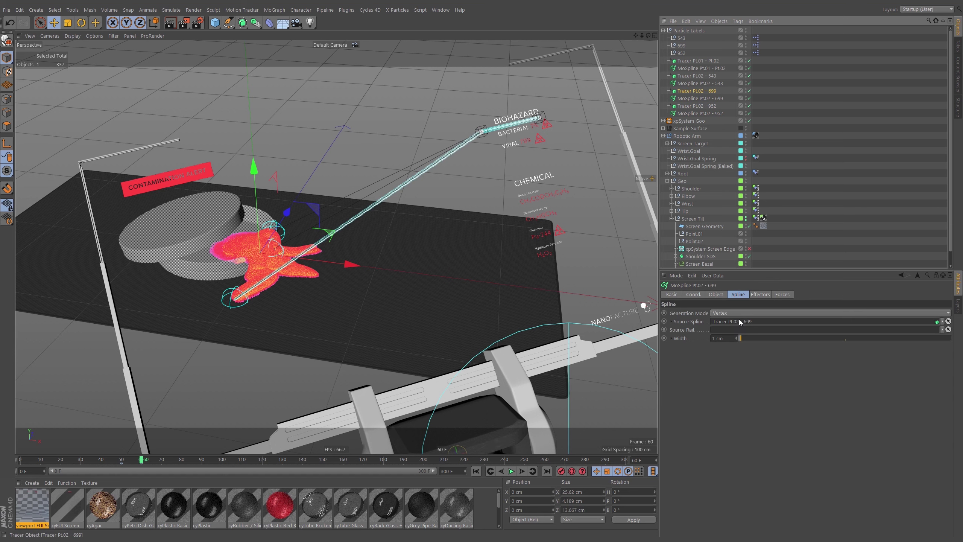
pyautogui.click(707, 83)
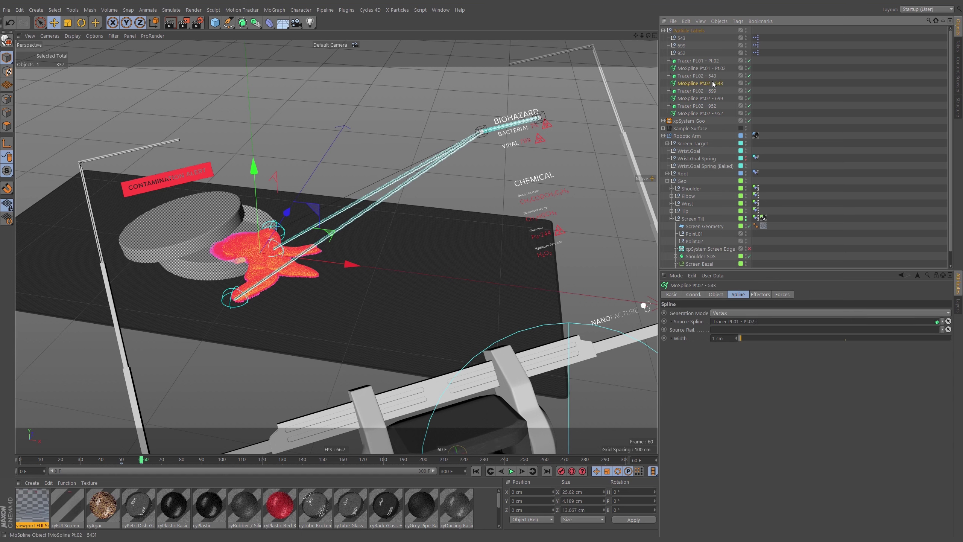
pyautogui.moveTo(713, 76); pyautogui.dragTo(740, 324)
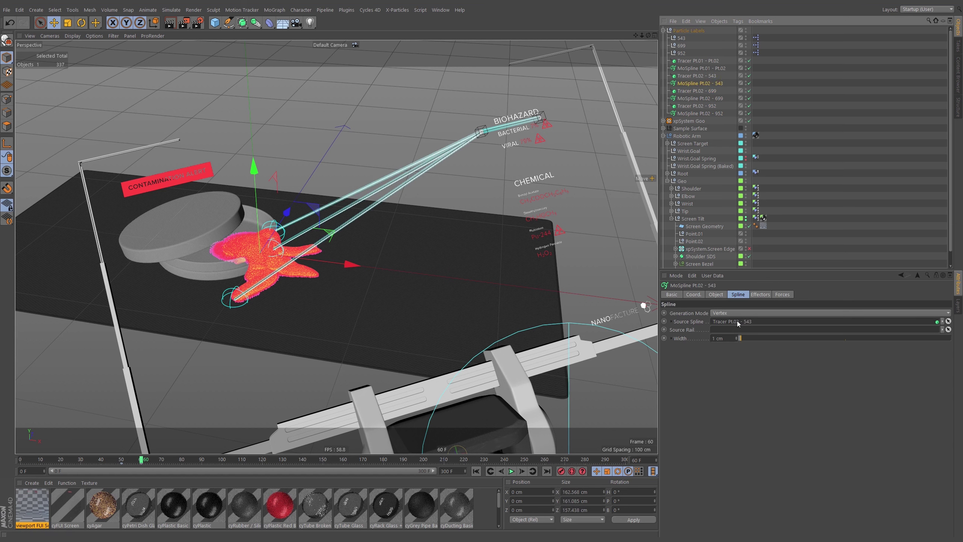
# Step: Retime the End keyframes of the three Pt.02 MoSplines to frames 60 and 80, and scrub through the animation
pyautogui.moveTo(144, 461)
pyautogui.mouseDown()
pyautogui.moveTo(129, 458)
pyautogui.moveTo(158, 467)
pyautogui.moveTo(135, 461)
pyautogui.moveTo(162, 458)
pyautogui.mouseUp()
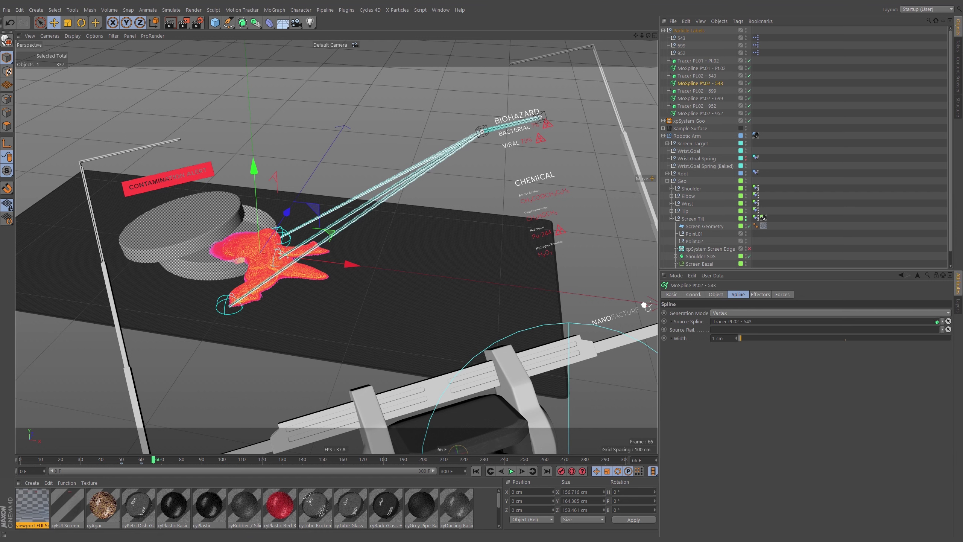
pyautogui.keyDown('ctrl'); pyautogui.click(704, 98); pyautogui.keyUp('ctrl')
pyautogui.keyDown('ctrl'); pyautogui.click(706, 114); pyautogui.keyUp('ctrl')
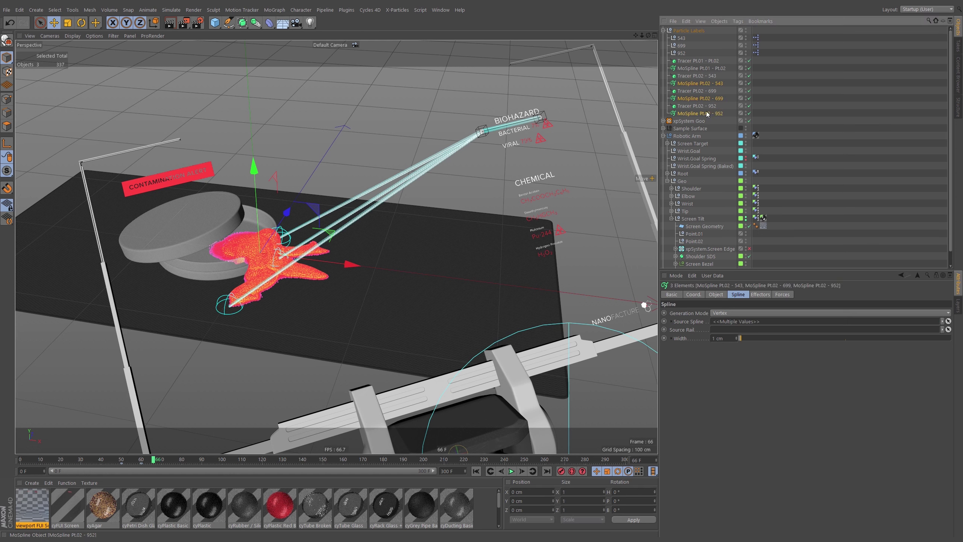
pyautogui.moveTo(147, 465)
pyautogui.mouseDown()
pyautogui.moveTo(123, 466)
pyautogui.moveTo(131, 466)
pyautogui.mouseUp()
pyautogui.click(142, 461)
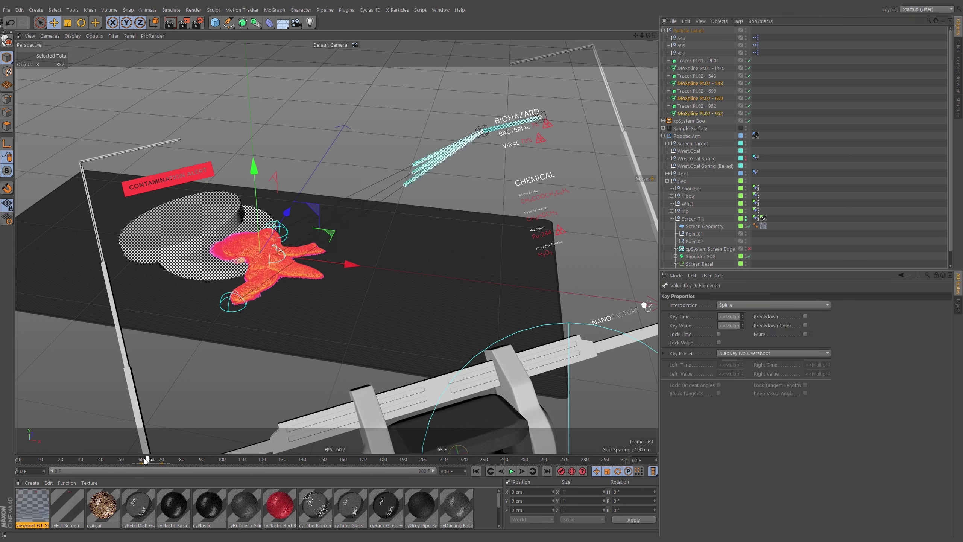
pyautogui.moveTo(142, 461)
pyautogui.mouseDown()
pyautogui.moveTo(150, 461)
pyautogui.moveTo(133, 464)
pyautogui.moveTo(183, 464)
pyautogui.moveTo(135, 463)
pyautogui.mouseUp()
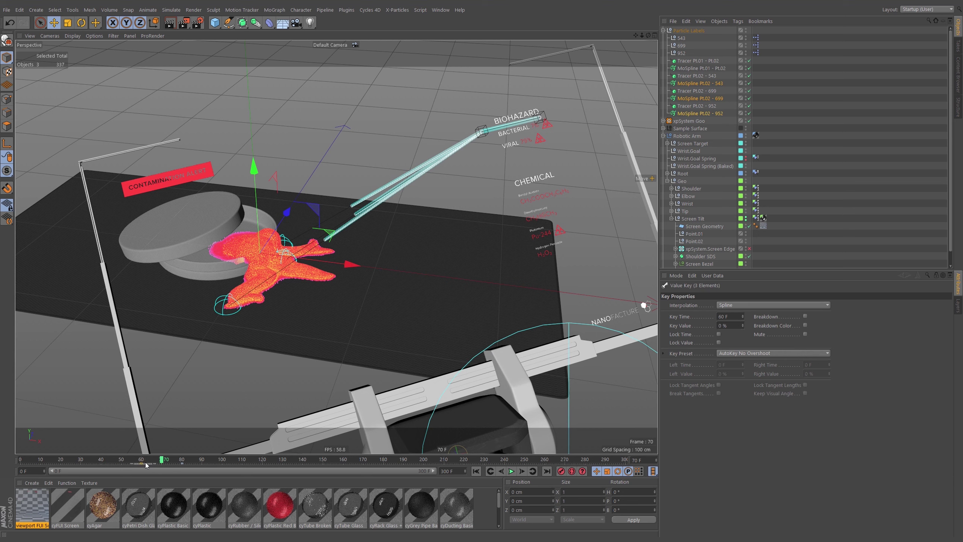
pyautogui.moveTo(148, 464); pyautogui.dragTo(77, 464)
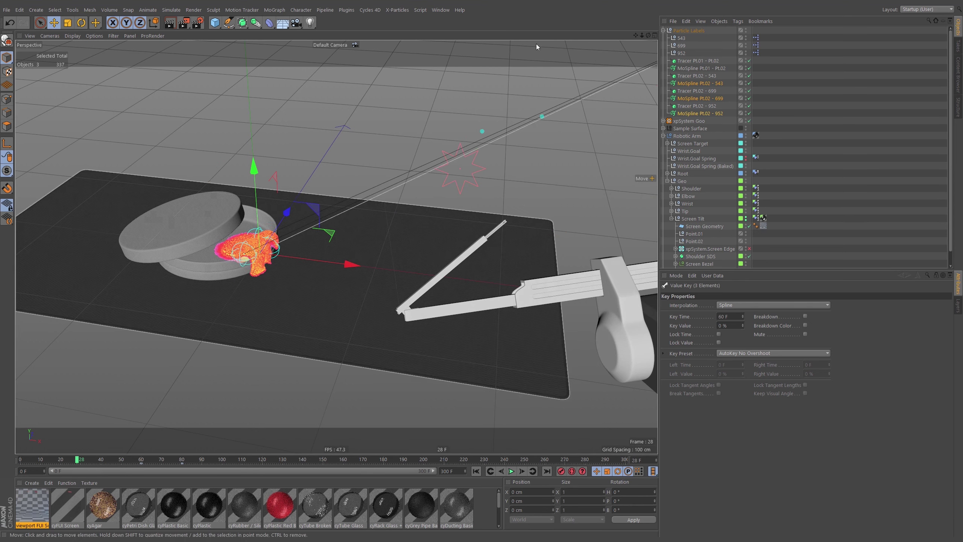
# Step: Switch the viewport to the cyMain Shot Cam and play the animation past frame 100
pyautogui.click(51, 35)
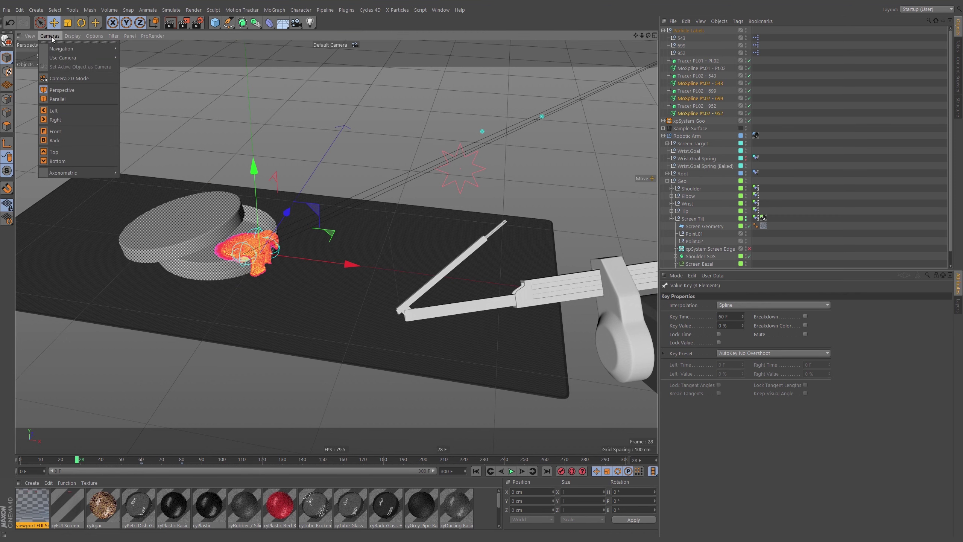
pyautogui.moveTo(56, 57)
pyautogui.click(163, 75)
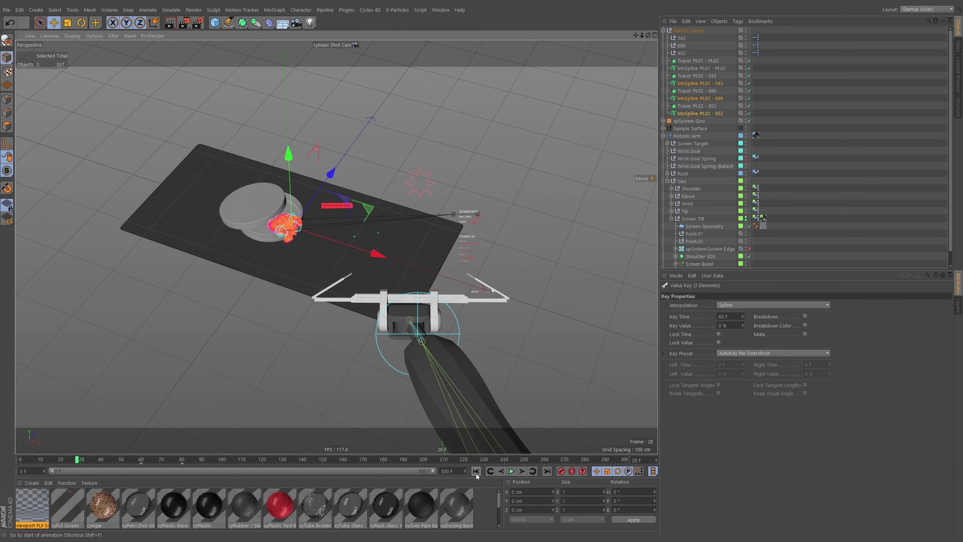
pyautogui.click(510, 472)
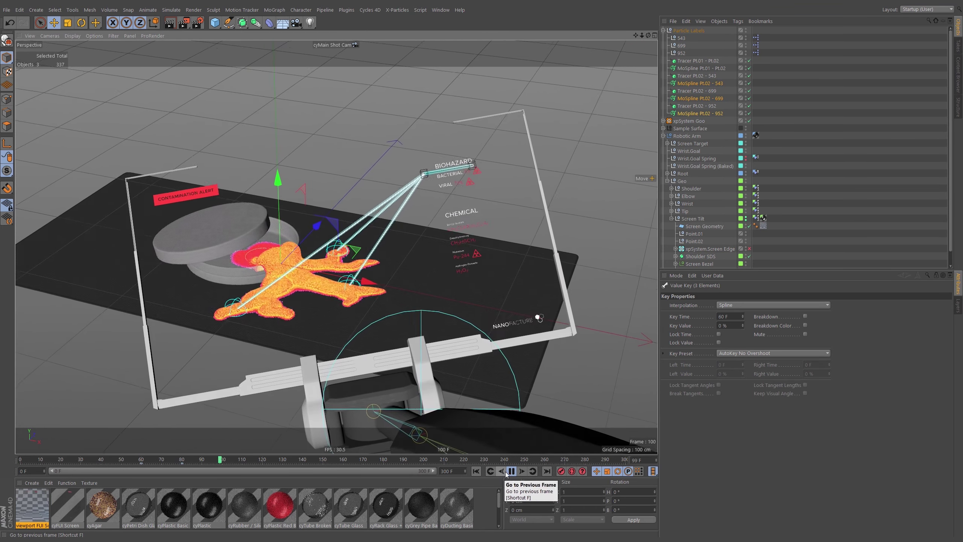
pyautogui.click(512, 471)
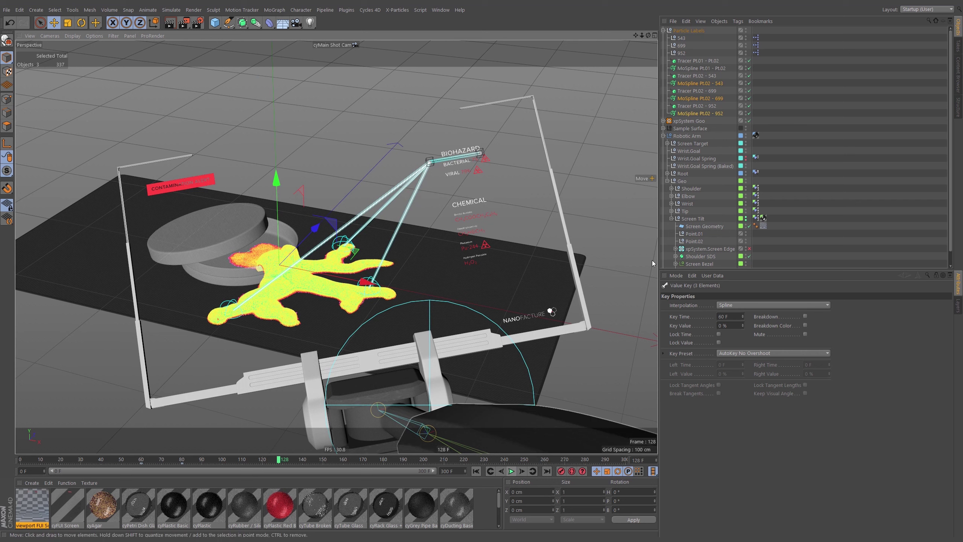
# Step: Move the final End keyframe of the Pt.02 - 543, 699 and 952 MoSplines to frame 90
pyautogui.click(715, 83)
pyautogui.keyDown('ctrl'); pyautogui.click(717, 98); pyautogui.keyUp('ctrl')
pyautogui.keyDown('ctrl'); pyautogui.click(718, 114); pyautogui.keyUp('ctrl')
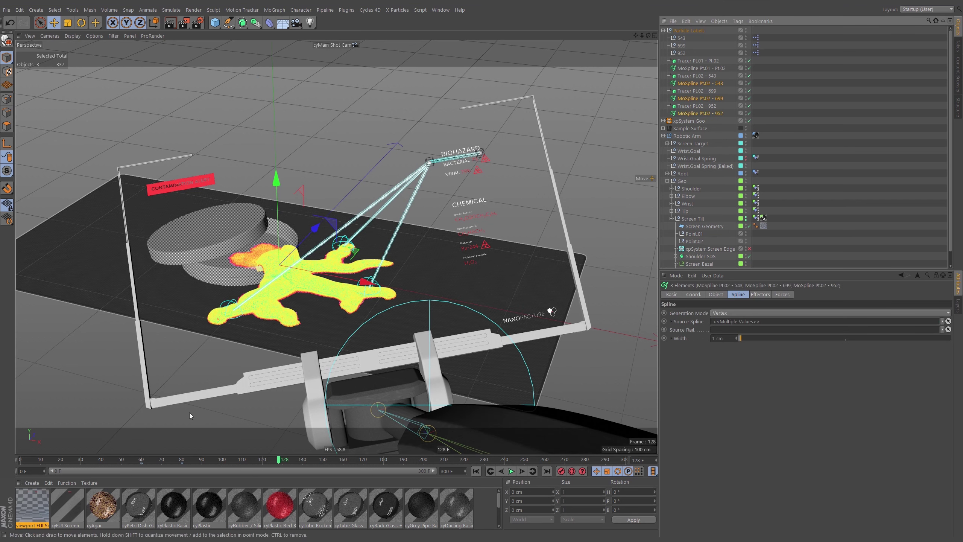
pyautogui.click(182, 464)
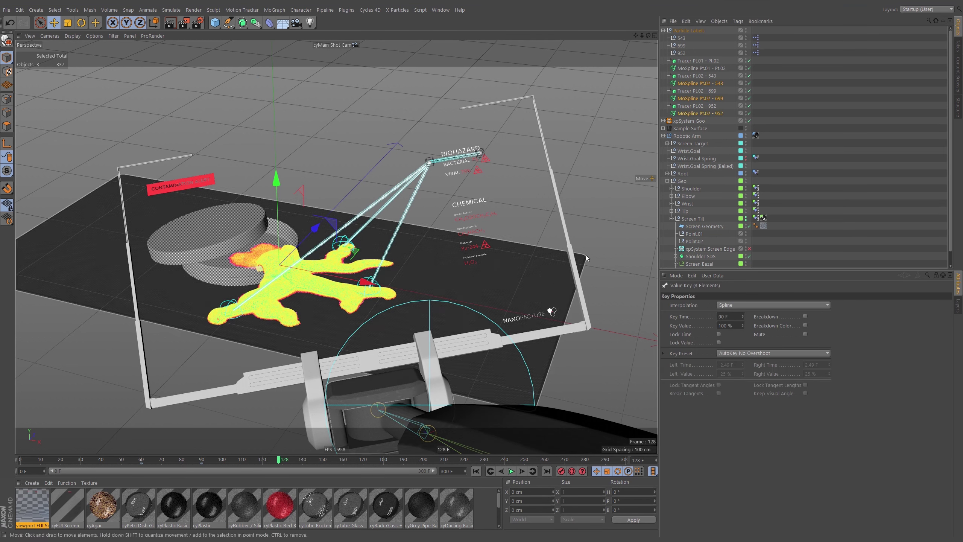
# Step: Select the Pt.01 - Pt.02 MoSpline and replay its growth from around frame 45 to check the timing
pyautogui.click(701, 68)
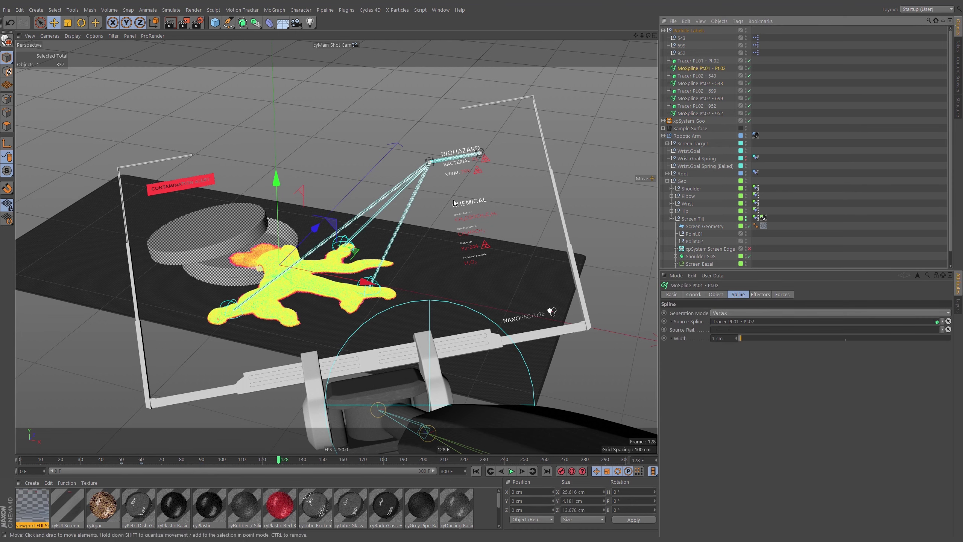
pyautogui.moveTo(122, 461)
pyautogui.mouseDown()
pyautogui.moveTo(147, 462)
pyautogui.moveTo(109, 461)
pyautogui.mouseUp()
pyautogui.click(511, 471)
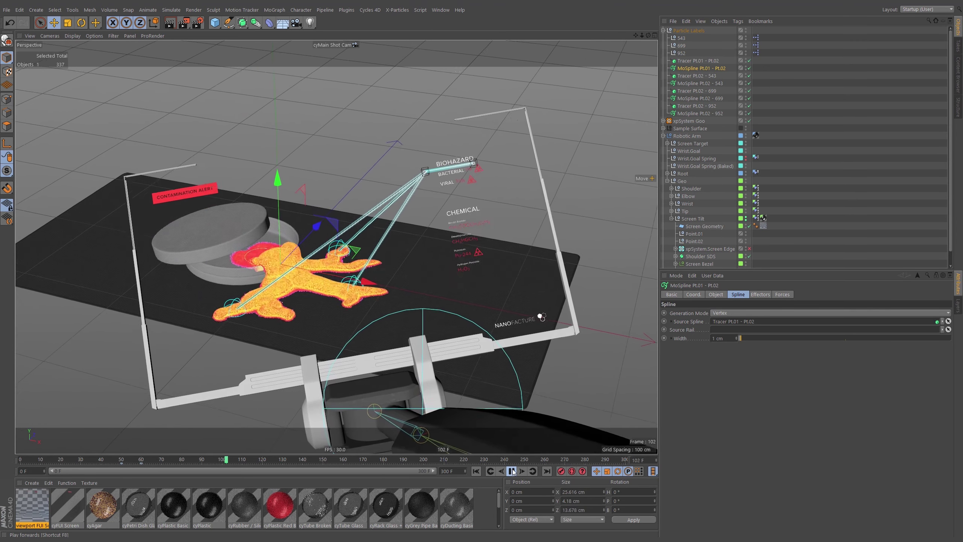
pyautogui.click(511, 472)
pyautogui.click(116, 462)
pyautogui.click(512, 471)
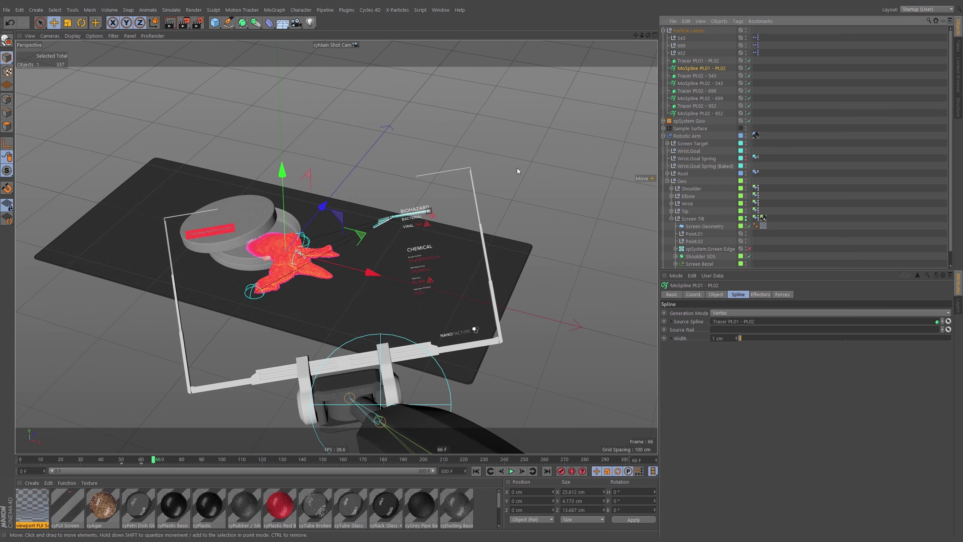
# Step: Open the Timeline and collapse the Wrist.Goal Spring (Baked), cyMain Shot Cam and Target tracks
pyautogui.click(139, 463)
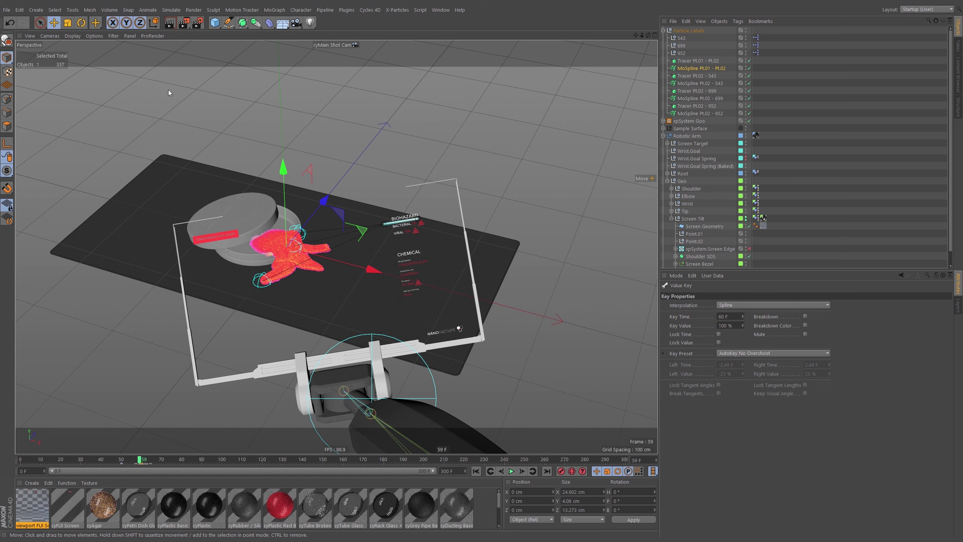
pyautogui.hotkey('shift', 'F3')
pyautogui.moveTo(524, 136); pyautogui.dragTo(410, 45)
pyautogui.click(282, 144)
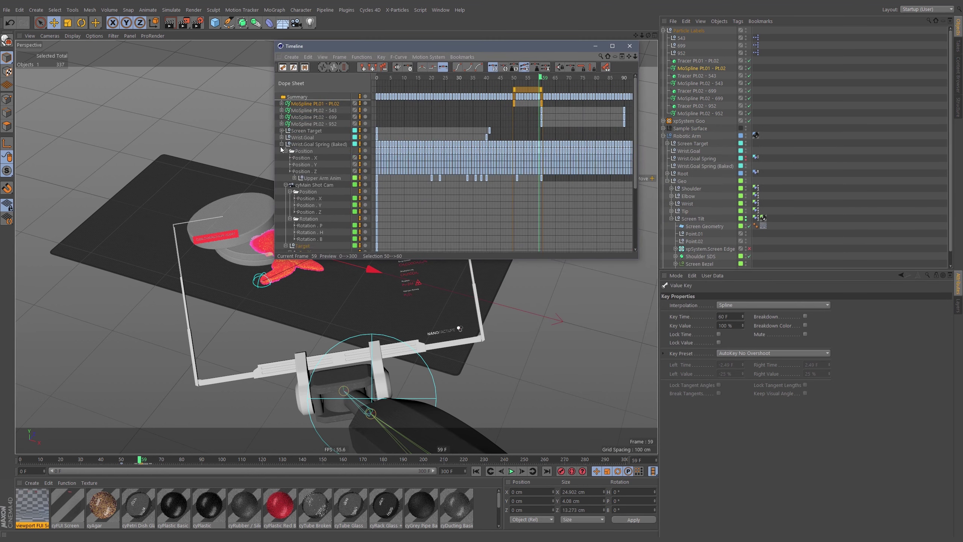
pyautogui.click(282, 144)
pyautogui.click(286, 158)
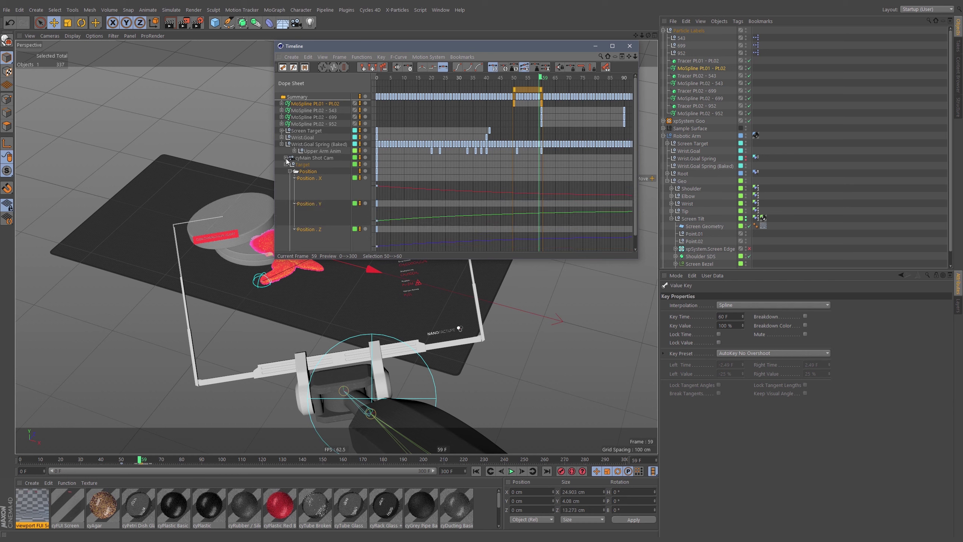
pyautogui.click(285, 164)
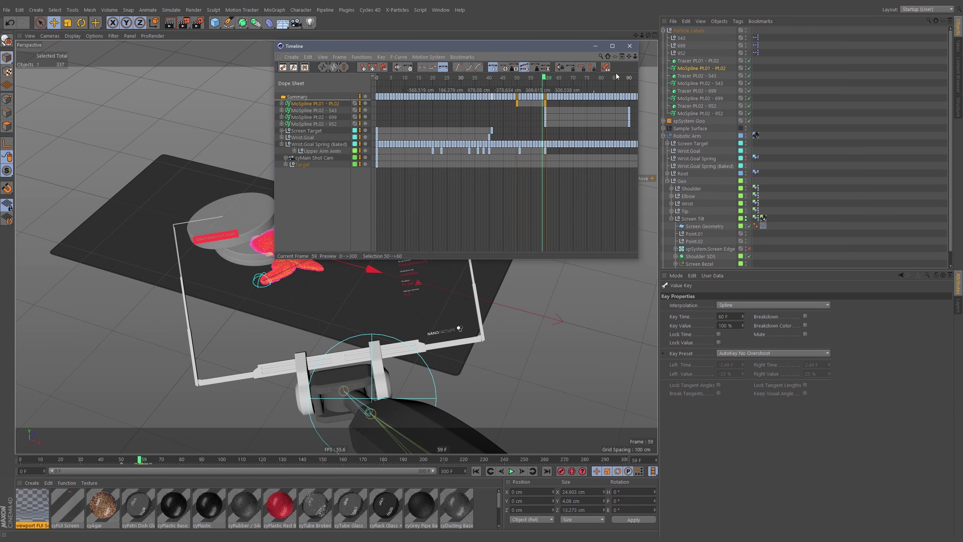
# Step: Show the Pt.01 - Pt.02 MoSpline's End track in F-Curve Mode, framed to its whole curve
pyautogui.click(694, 69)
pyautogui.click(282, 103)
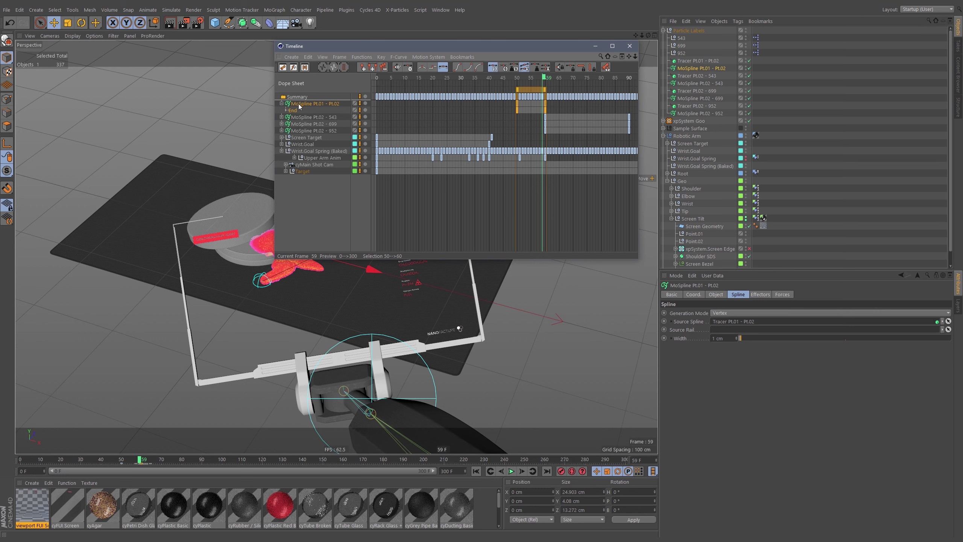
pyautogui.click(302, 68)
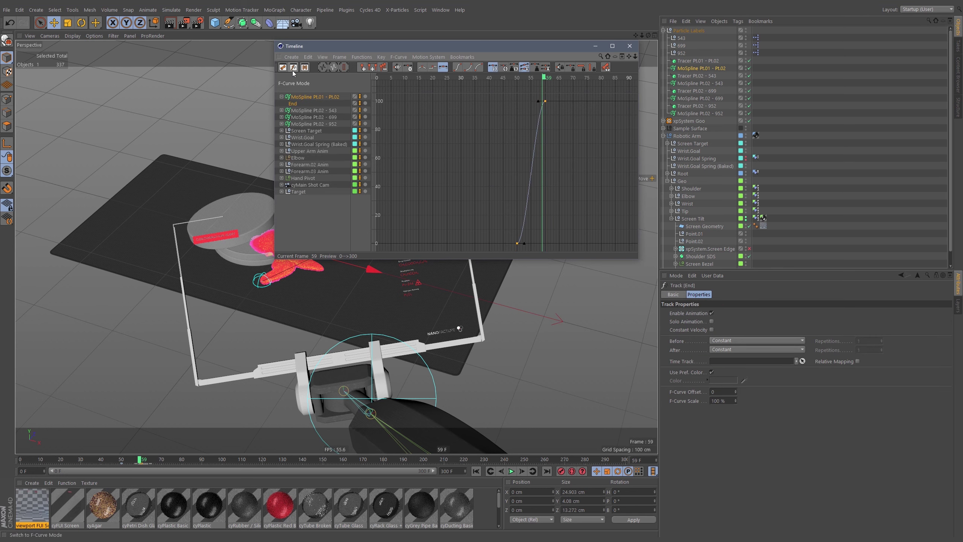
pyautogui.press('h')
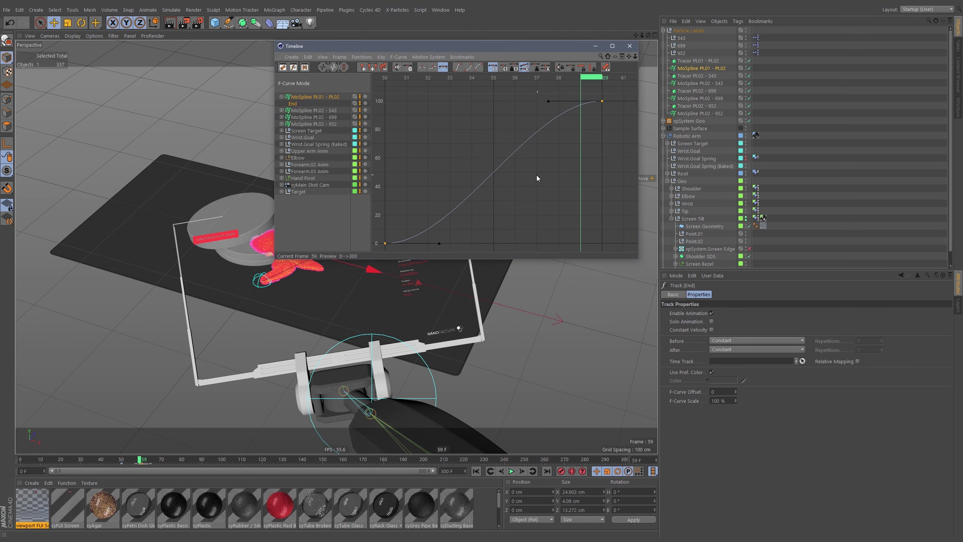
# Step: Break and shorten the left tangent of the frame 60 End key to about -0.57 F for a faster finish
pyautogui.moveTo(425, 216); pyautogui.dragTo(376, 253)
pyautogui.moveTo(591, 147); pyautogui.dragTo(619, 91)
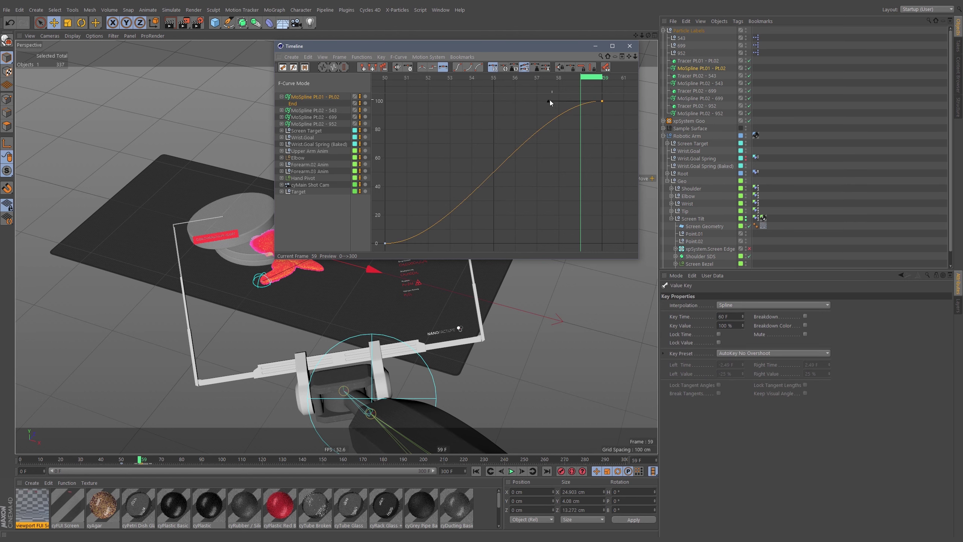
pyautogui.keyDown('shift'); pyautogui.moveTo(548, 102); pyautogui.dragTo(589, 104); pyautogui.keyUp('shift')
# Step: Move the Timeline window off the artwork and play from frame 45 to check the adjusted growth
pyautogui.moveTo(493, 46); pyautogui.dragTo(657, 54)
pyautogui.click(116, 462)
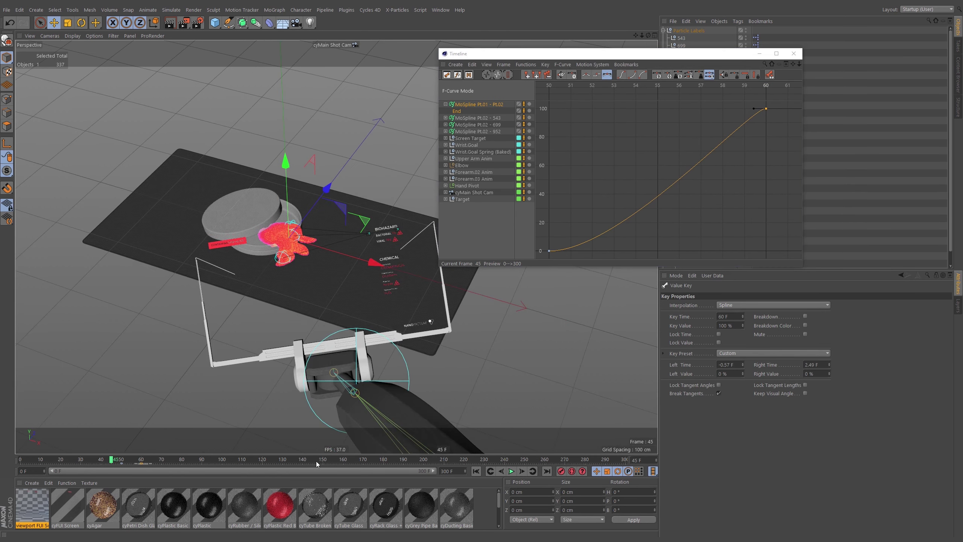
pyautogui.click(511, 471)
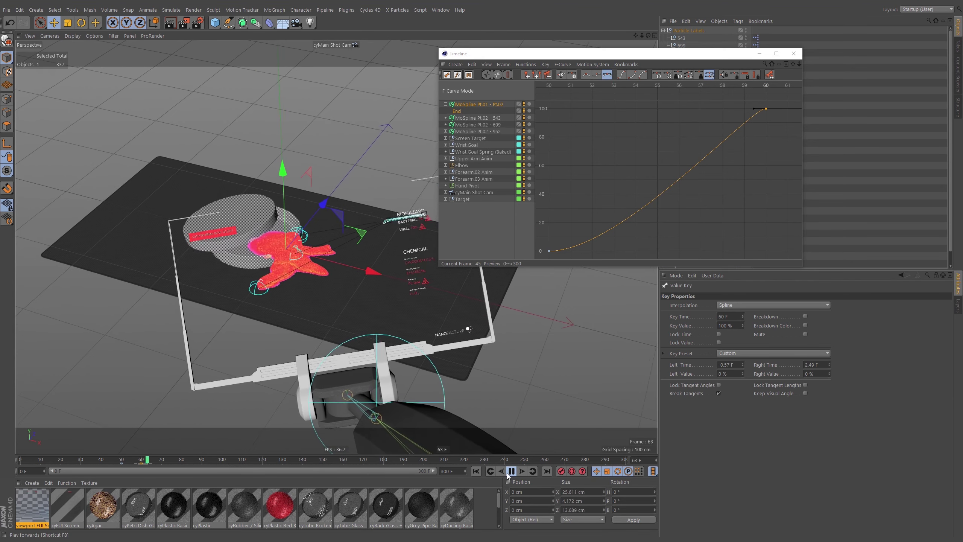
pyautogui.click(511, 472)
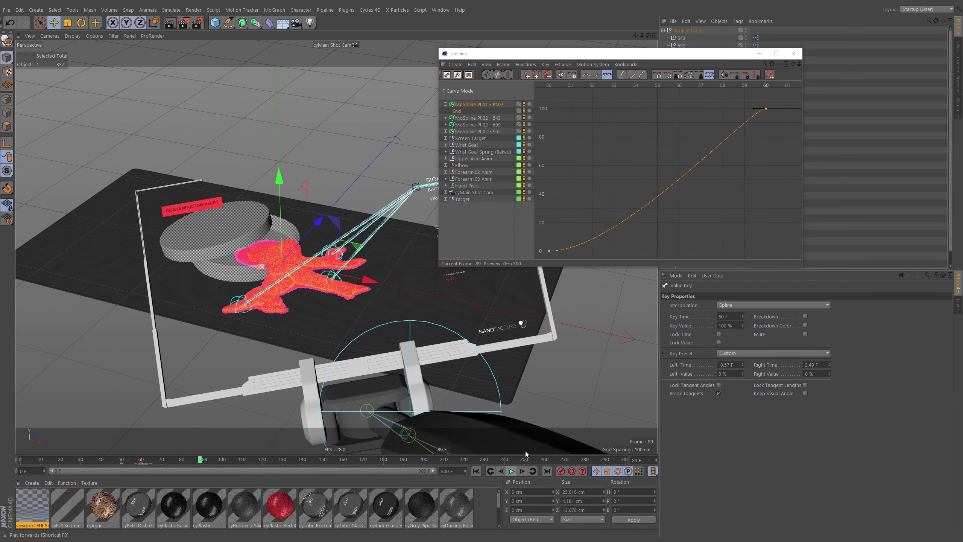
# Step: On the three Pt.02 MoSplines' End curves, shorten the frame 60 right tangent to 3.27 F and lengthen the frame 90 left tangent to -9.99 F
pyautogui.moveTo(482, 118); pyautogui.dragTo(485, 129)
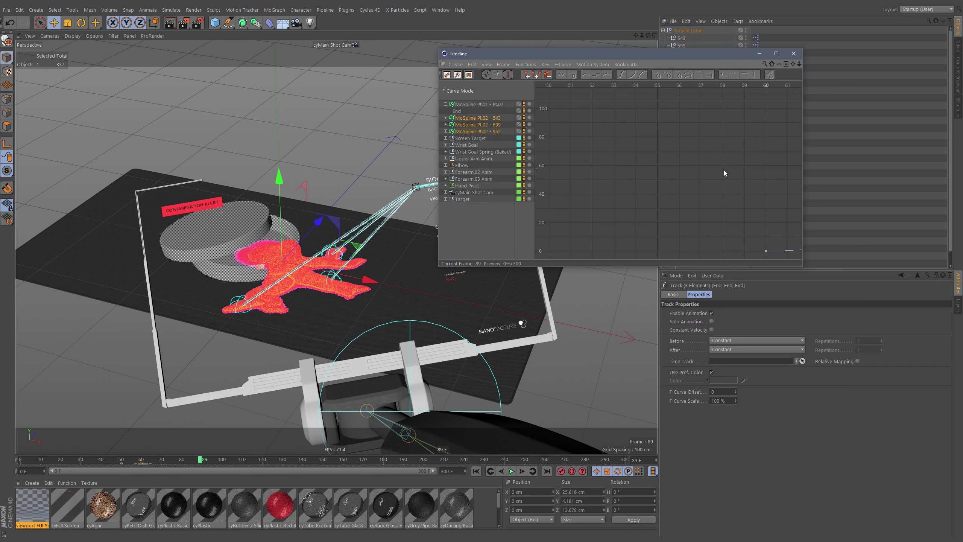
pyautogui.keyDown('alt'); pyautogui.moveTo(724, 170); pyautogui.dragTo(593, 120, button='middle'); pyautogui.keyUp('alt')
pyautogui.moveTo(630, 213); pyautogui.dragTo(630, 215)
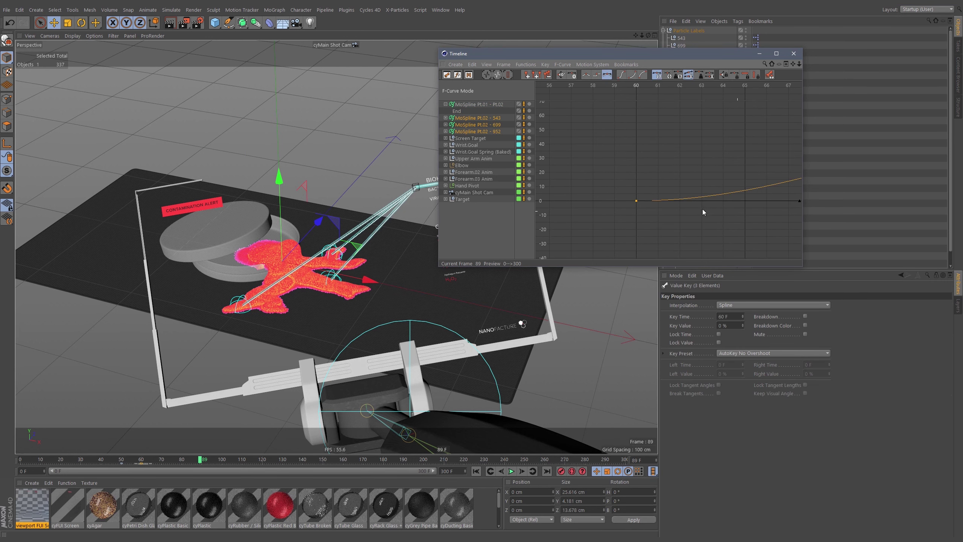
pyautogui.keyDown('alt'); pyautogui.moveTo(702, 209); pyautogui.dragTo(566, 232, button='middle'); pyautogui.keyUp('alt')
pyautogui.press('h')
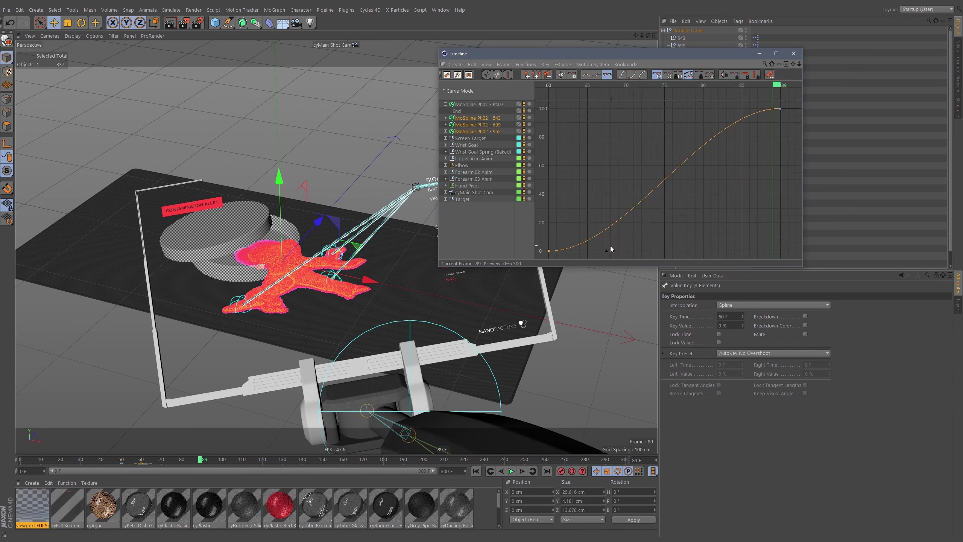
pyautogui.keyDown('shift'); pyautogui.moveTo(609, 250); pyautogui.dragTo(574, 251); pyautogui.keyUp('shift')
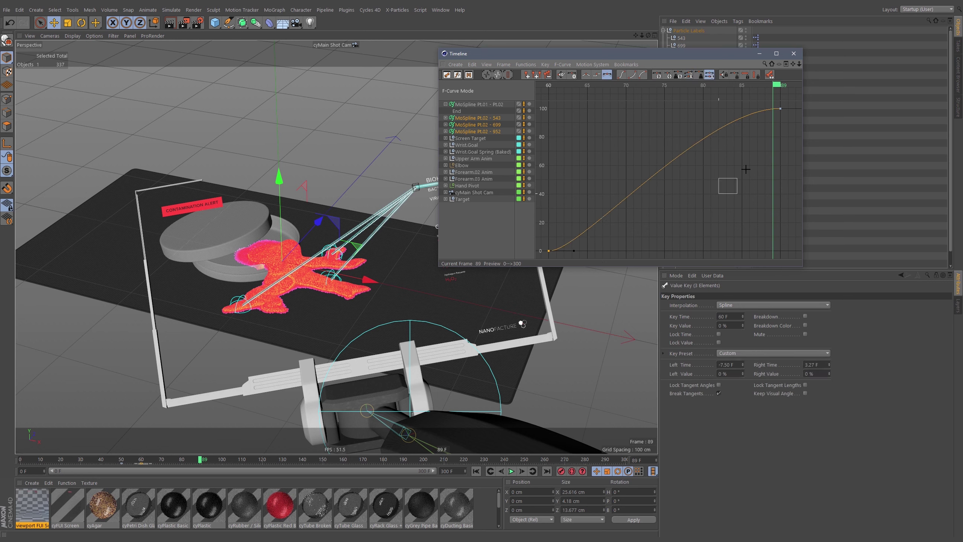
pyautogui.click(780, 108)
pyautogui.moveTo(723, 108); pyautogui.dragTo(703, 108)
# Step: Play the animation from frame 45 to review the eased connector growth, and park the playhead at frame 90
pyautogui.click(111, 459)
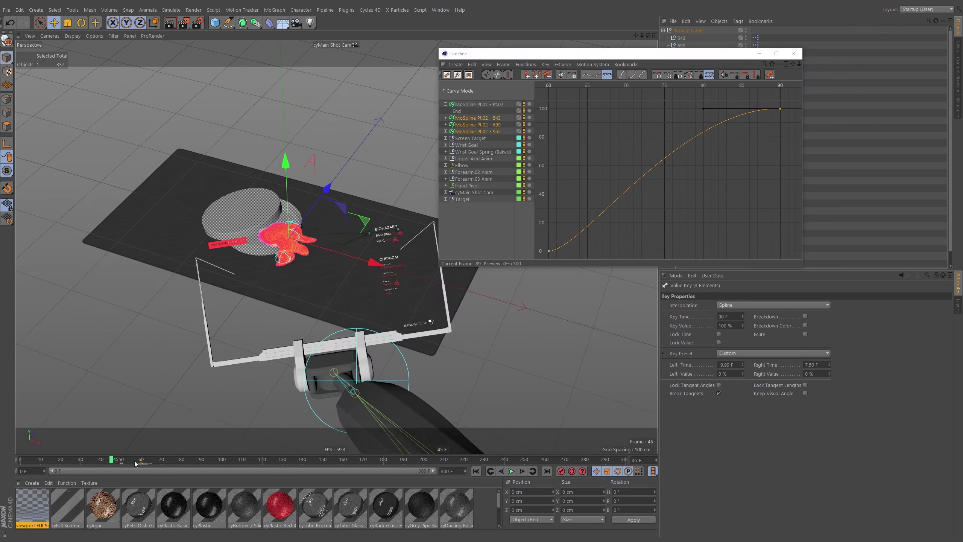
pyautogui.click(511, 471)
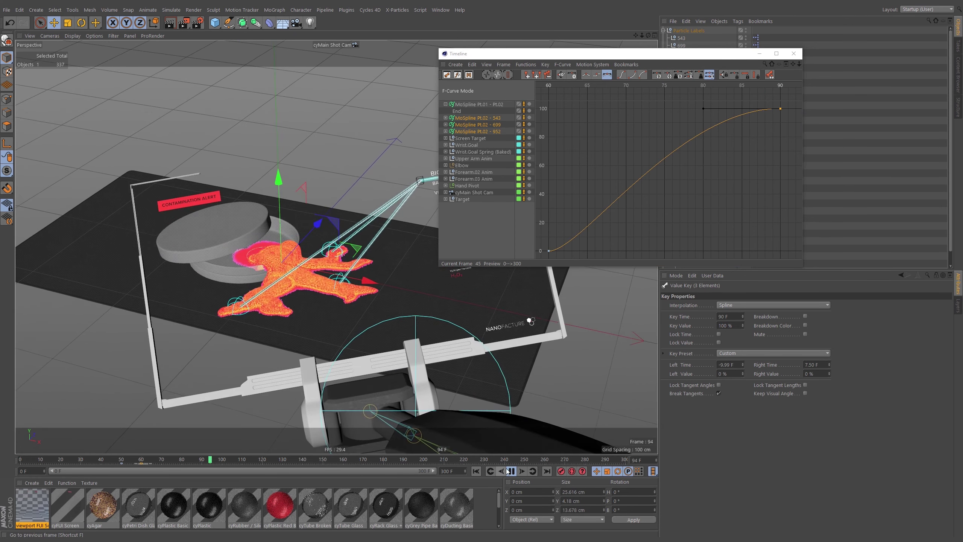
pyautogui.click(510, 471)
pyautogui.click(781, 86)
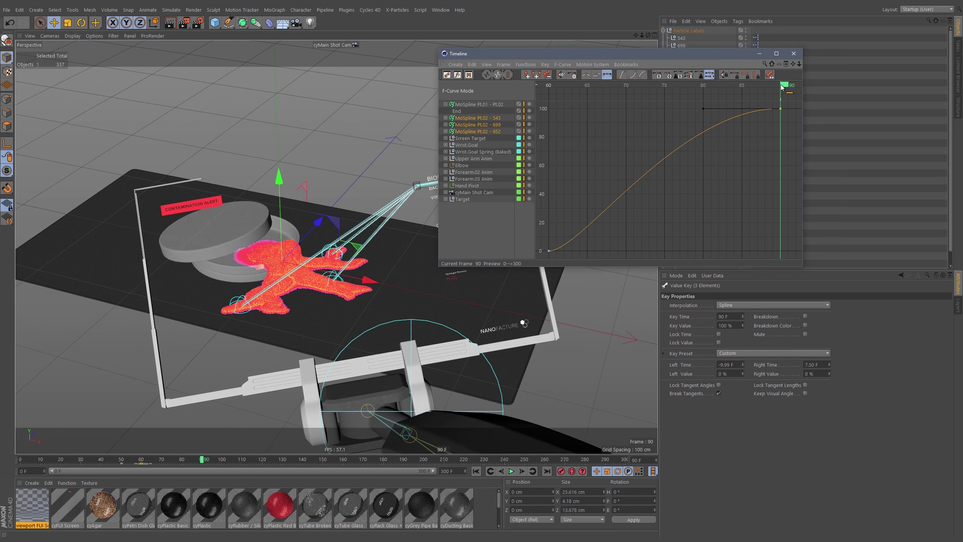
# Step: Close the Timeline, create a Circle spline and parent it under the null 543
pyautogui.click(794, 53)
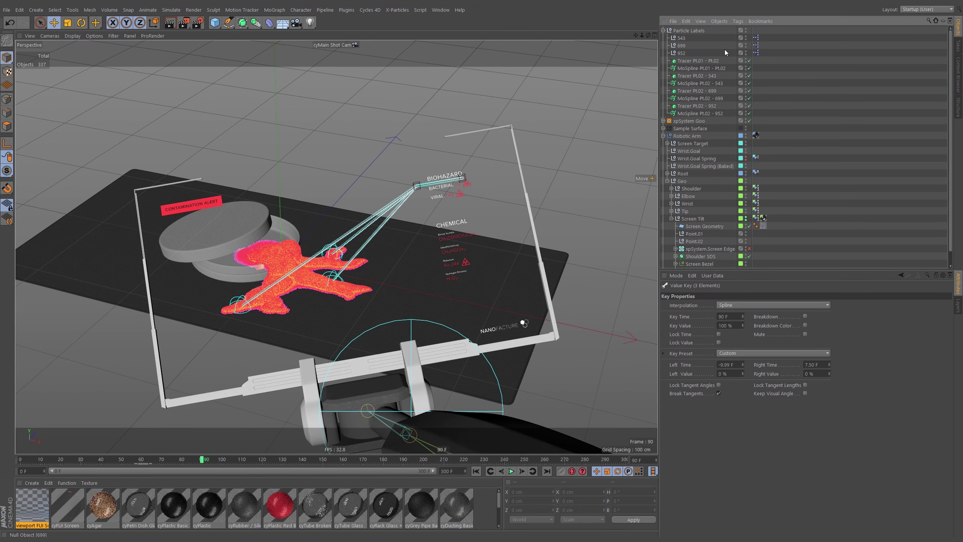
pyautogui.click(686, 39)
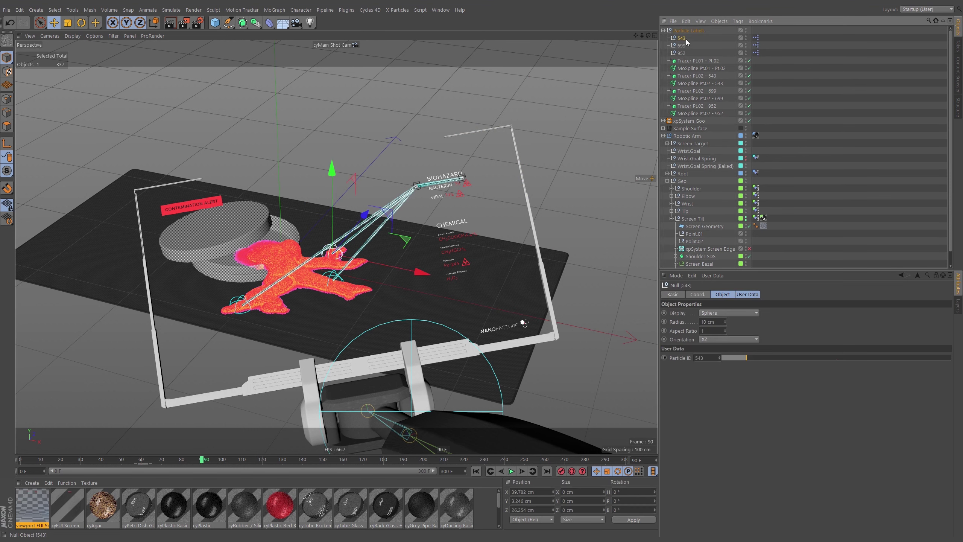
pyautogui.click(811, 58)
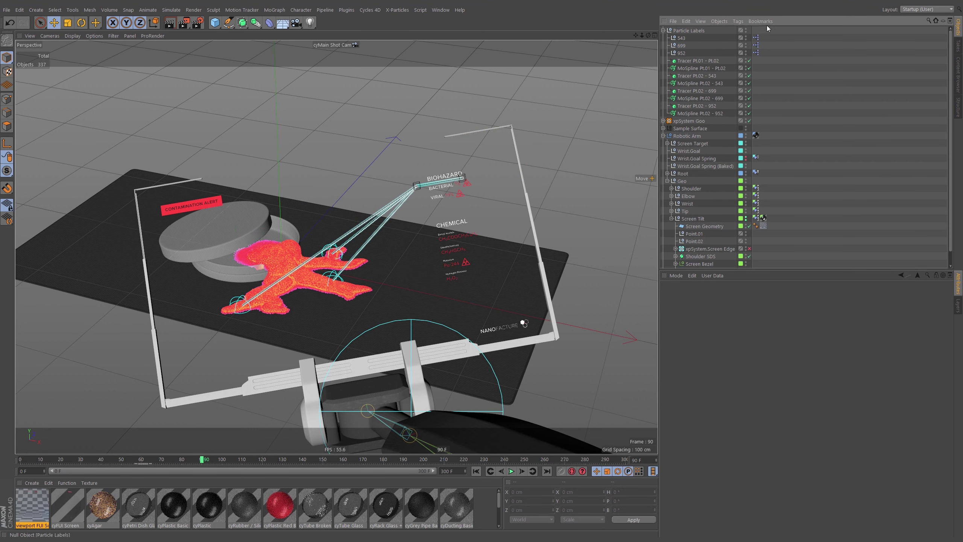
pyautogui.click(228, 23)
pyautogui.click(320, 47)
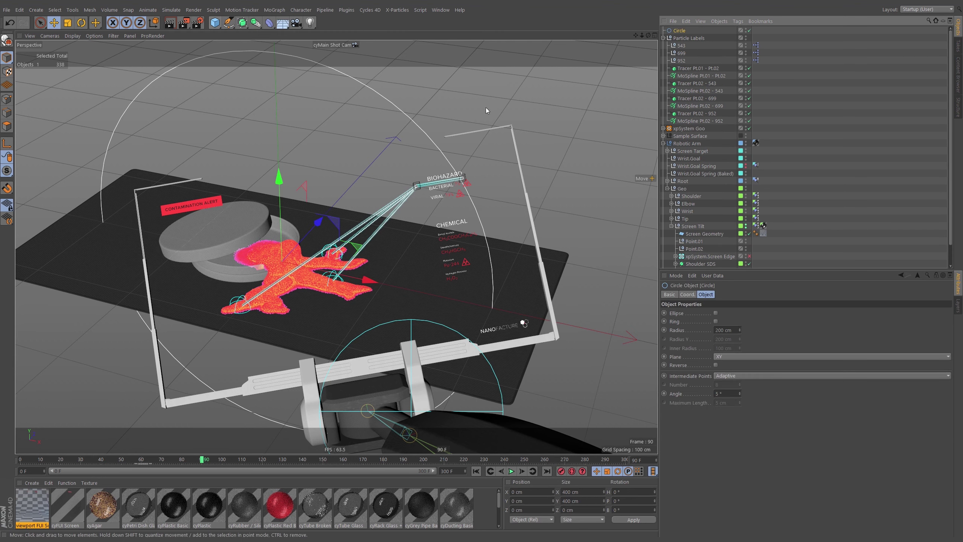
pyautogui.moveTo(685, 47); pyautogui.dragTo(685, 47)
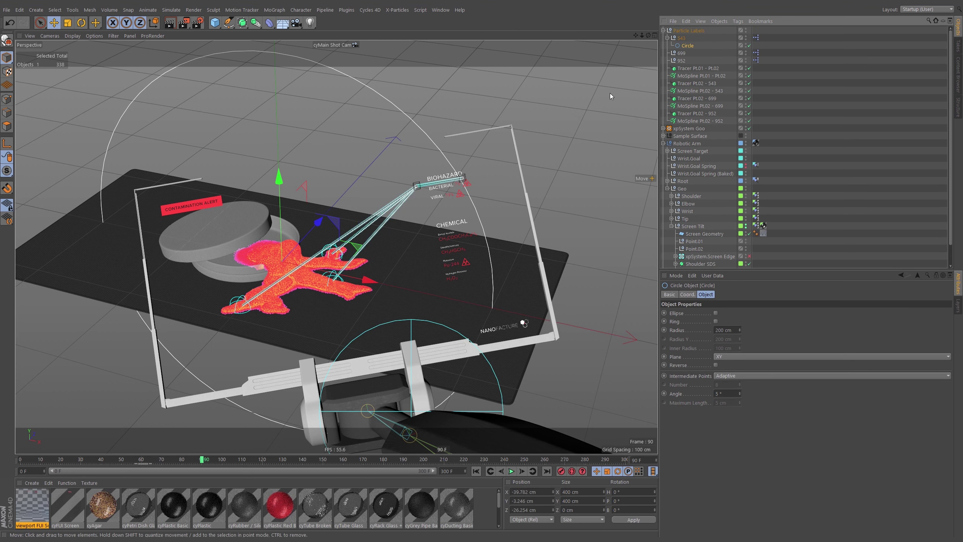
# Step: Reset the circle's PSR so it sits on its parent null, and set its radius to 10 cm
pyautogui.hotkey('shift', 'c')
pyautogui.write('psr')
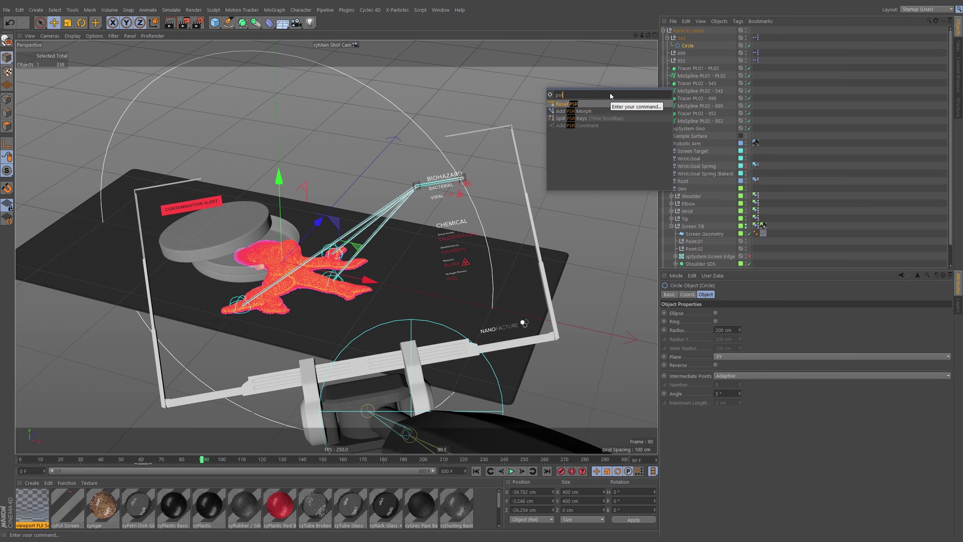
pyautogui.click(563, 103)
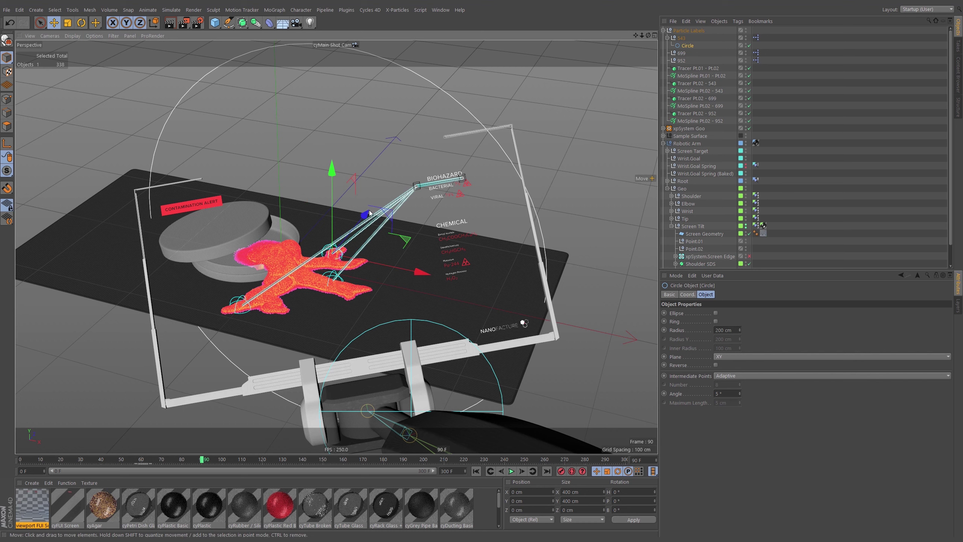
pyautogui.doubleClick(726, 330)
pyautogui.write('10')
pyautogui.press('Return')
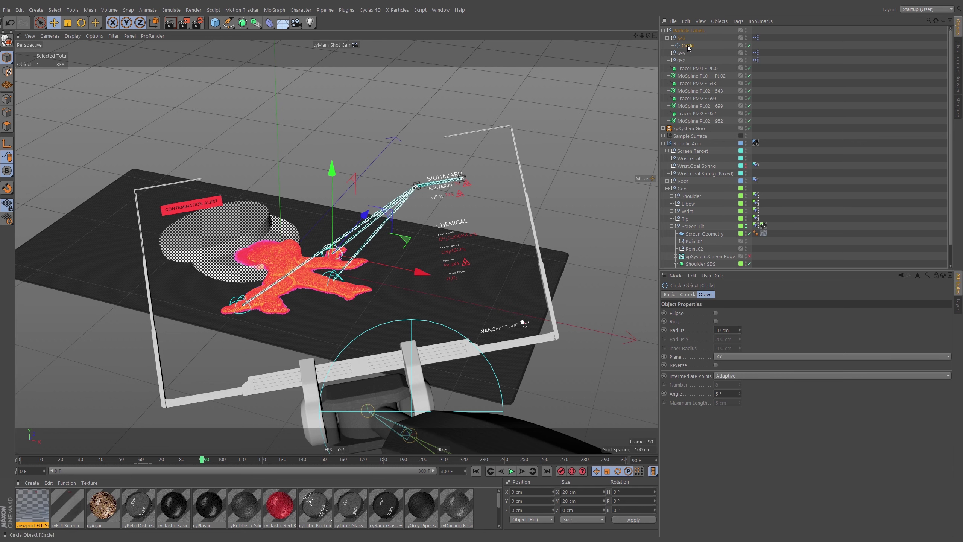
# Step: Reduce the sphere display radius of the three particle label nulls to 5 cm
pyautogui.press('Up')
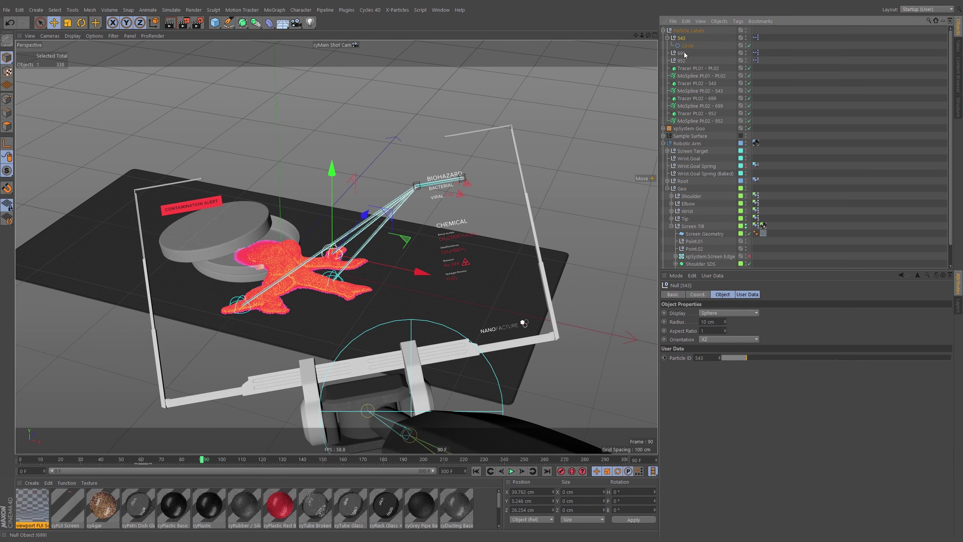
pyautogui.keyDown('shift'); pyautogui.click(683, 60); pyautogui.keyUp('shift')
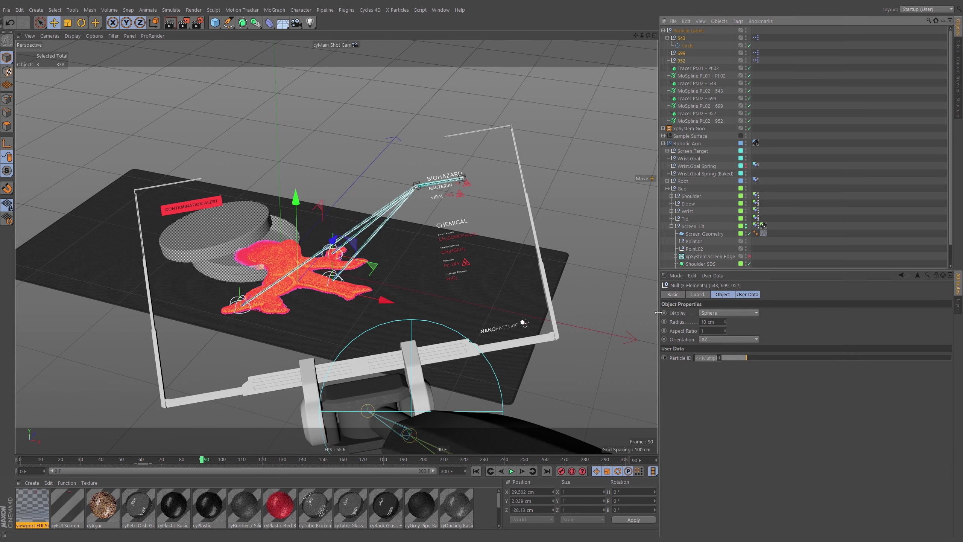
pyautogui.doubleClick(713, 323)
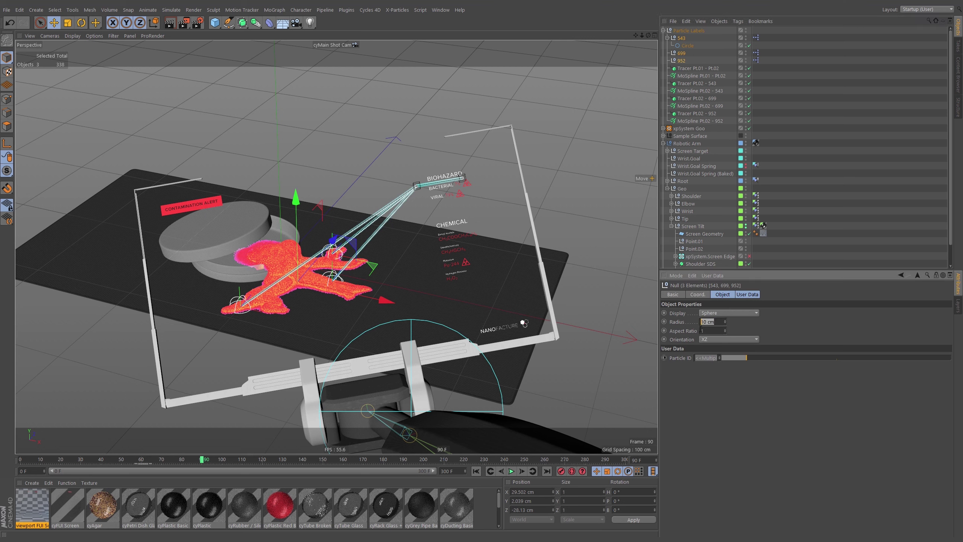
pyautogui.write('1')
pyautogui.press('Return')
pyautogui.doubleClick(718, 322)
pyautogui.write('5')
pyautogui.press('Return')
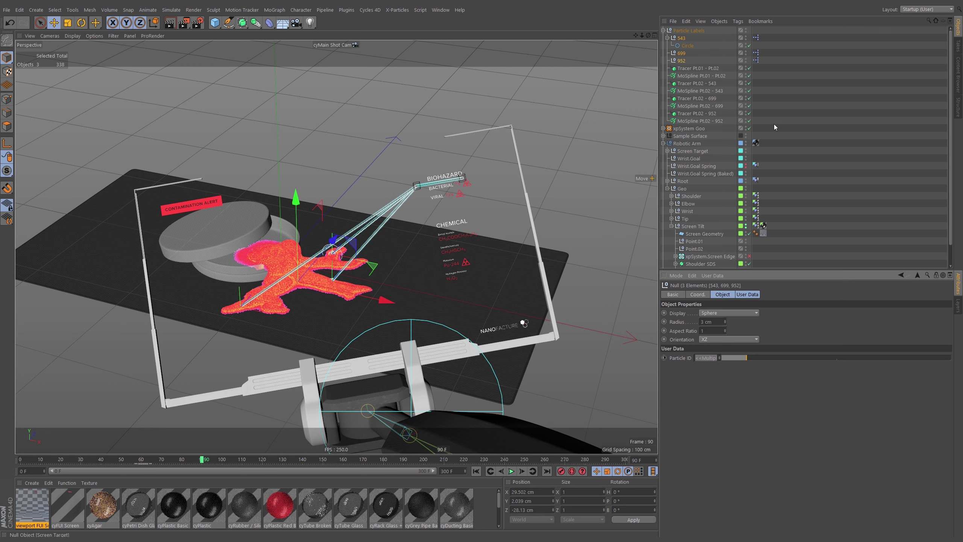
# Step: Add a Look at Camera tag to the circle under null 543
pyautogui.click(687, 46)
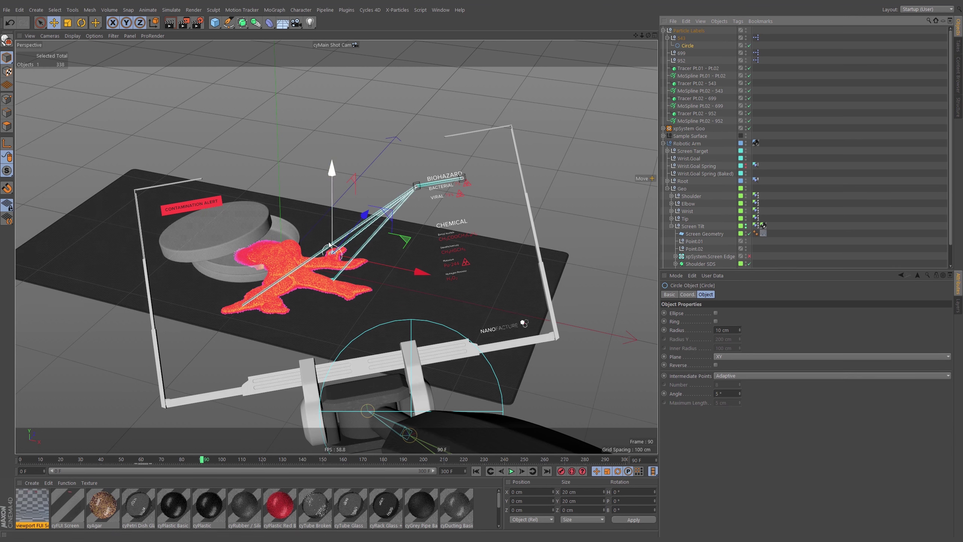
pyautogui.rightClick(690, 47)
pyautogui.moveTo(702, 50)
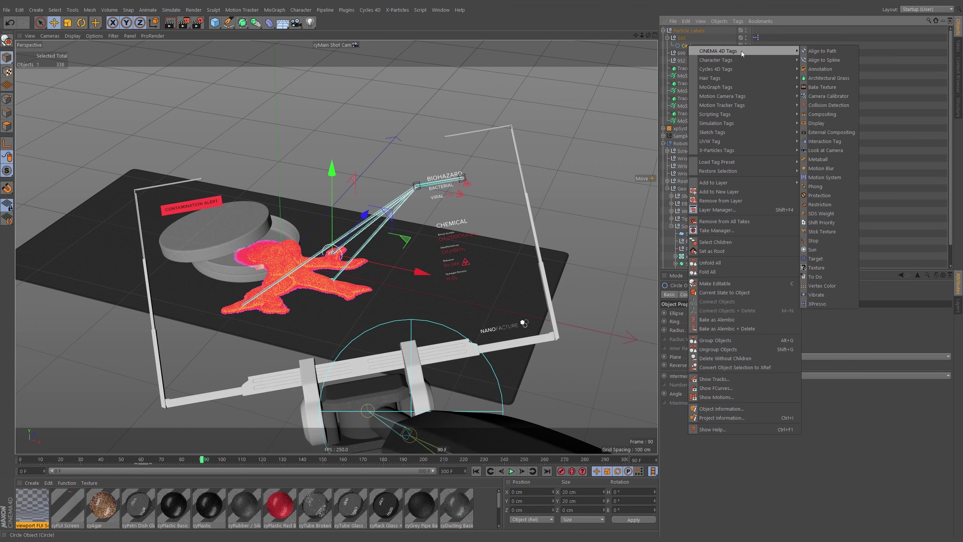
pyautogui.click(821, 151)
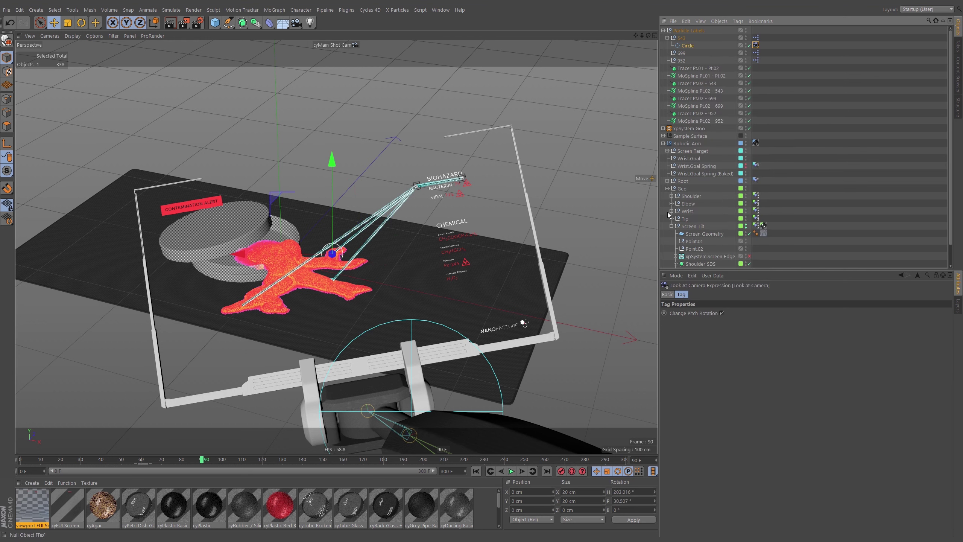
pyautogui.click(803, 52)
pyautogui.click(689, 46)
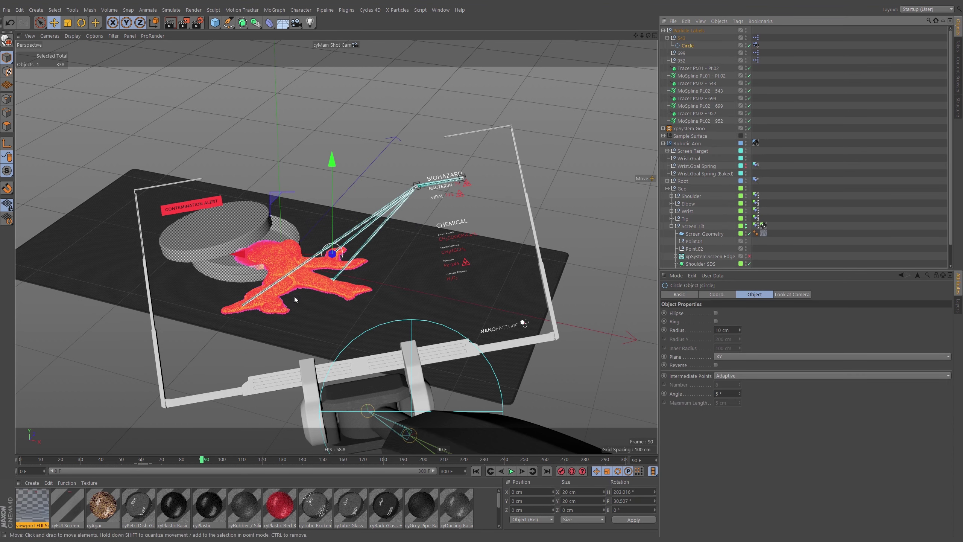
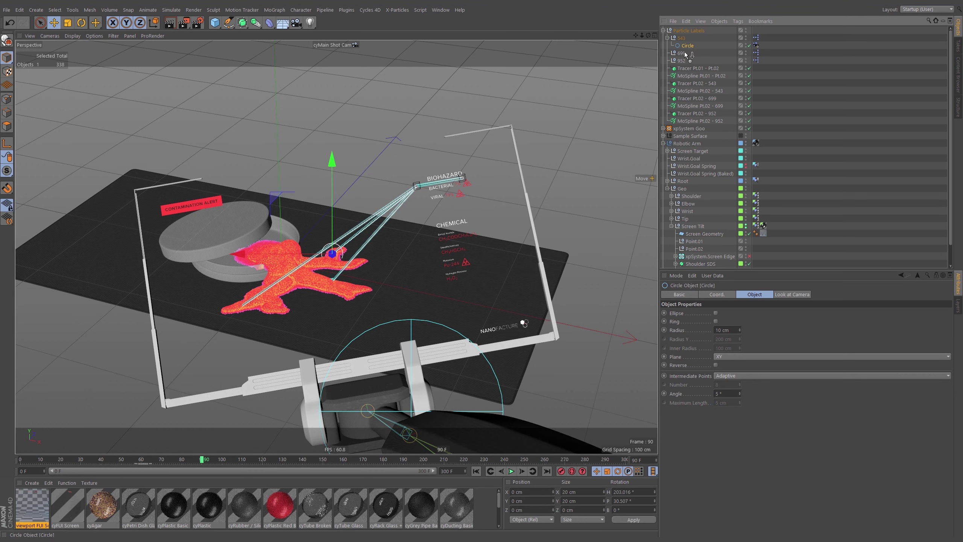
# Step: Copy the circle with its tag under null 699 and reset the copy's PSR
pyautogui.keyDown('ctrl'); pyautogui.moveTo(686, 54); pyautogui.dragTo(687, 55); pyautogui.keyUp('ctrl')
pyautogui.hotkey('shift', 'c')
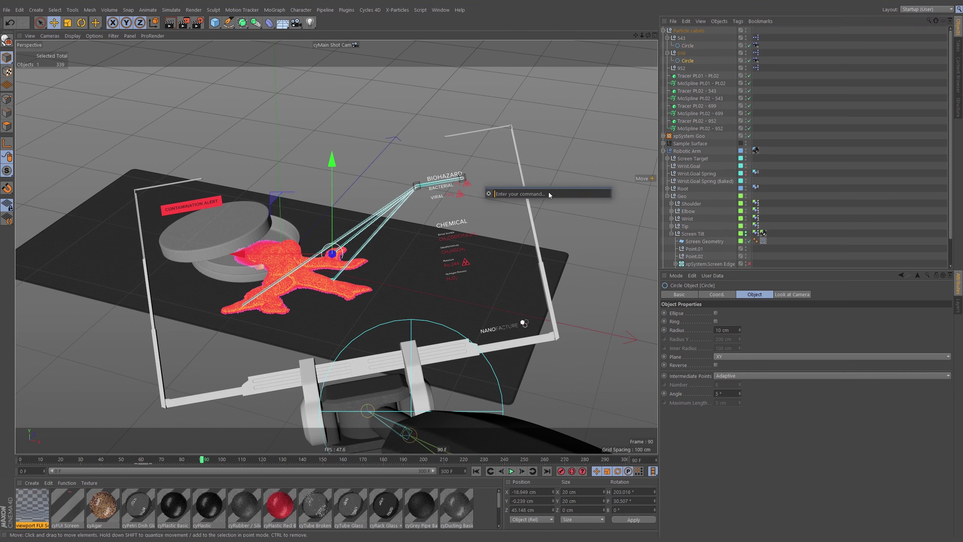
pyautogui.write('psr')
pyautogui.press('Return')
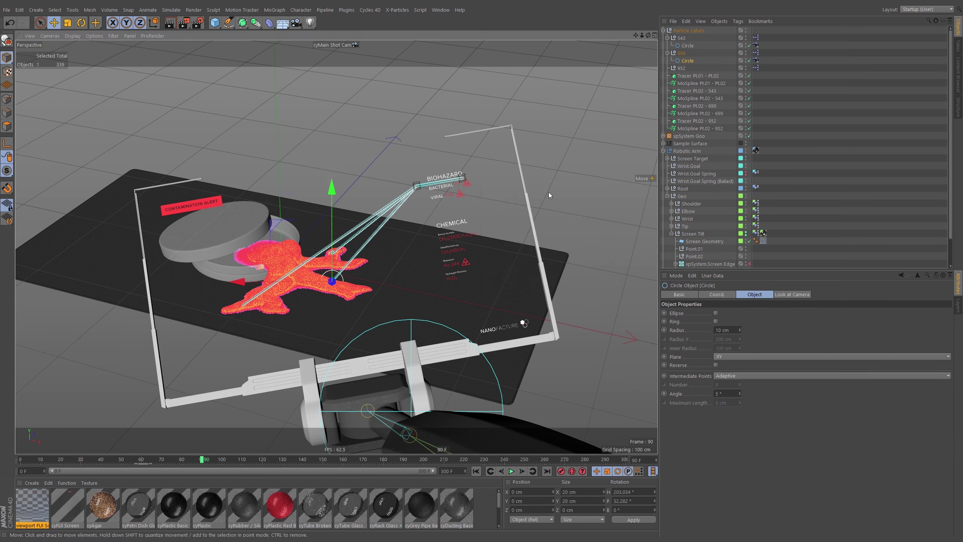
# Step: Copy the circle under the third particle null and reset that copy's PSR
pyautogui.keyDown('ctrl'); pyautogui.moveTo(686, 61); pyautogui.dragTo(685, 69); pyautogui.keyUp('ctrl')
pyautogui.hotkey('shift', 'c')
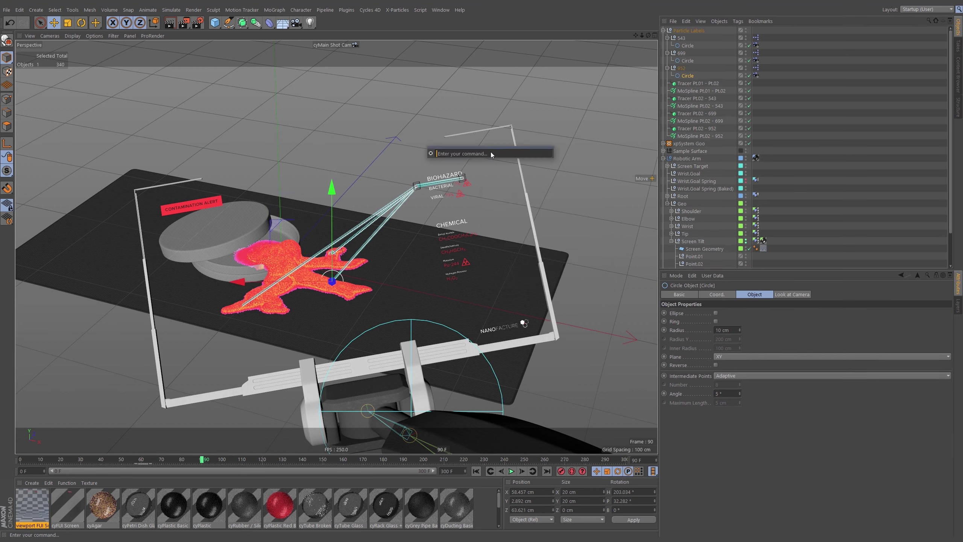
pyautogui.write('psr')
pyautogui.press('Return')
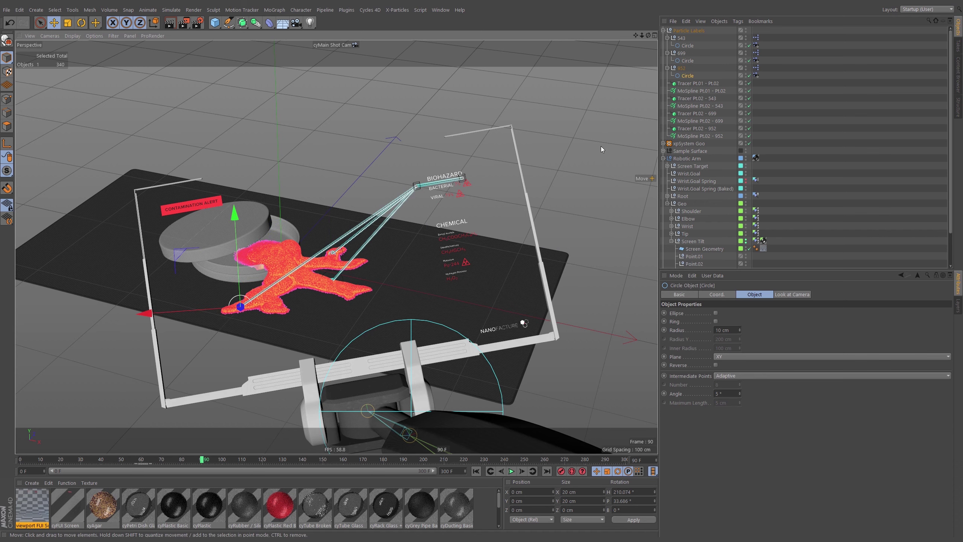
# Step: Select all three circles and key their X, Y and Z scale at 0 on frame 90
pyautogui.keyDown('ctrl'); pyautogui.click(687, 60); pyautogui.keyUp('ctrl')
pyautogui.keyDown('ctrl'); pyautogui.click(687, 45); pyautogui.keyUp('ctrl')
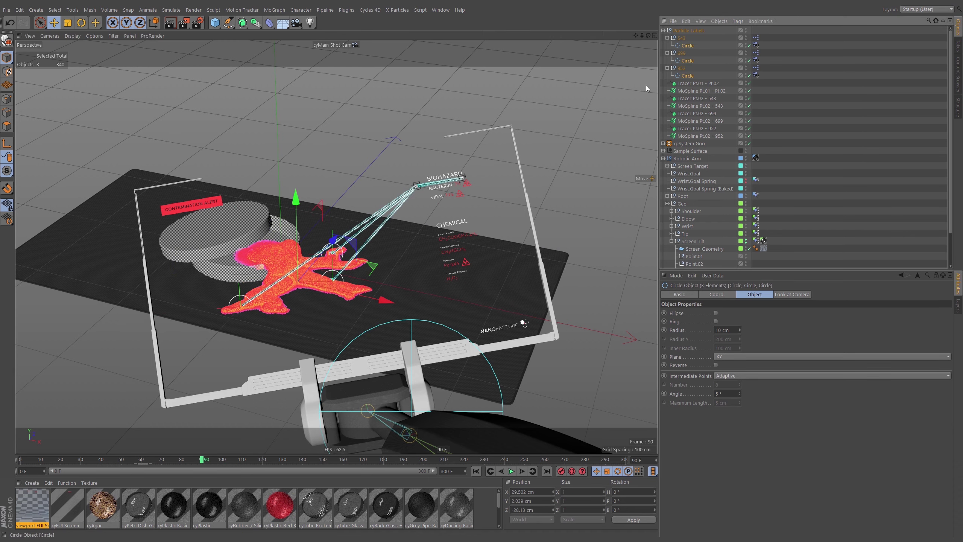
pyautogui.moveTo(200, 460)
pyautogui.mouseDown()
pyautogui.moveTo(91, 466)
pyautogui.moveTo(189, 470)
pyautogui.moveTo(205, 450)
pyautogui.mouseUp()
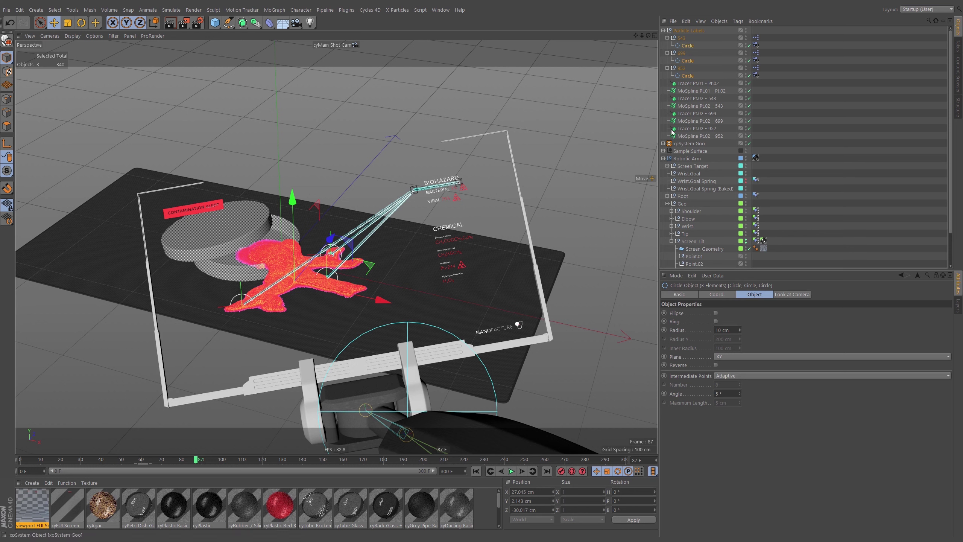
pyautogui.click(721, 295)
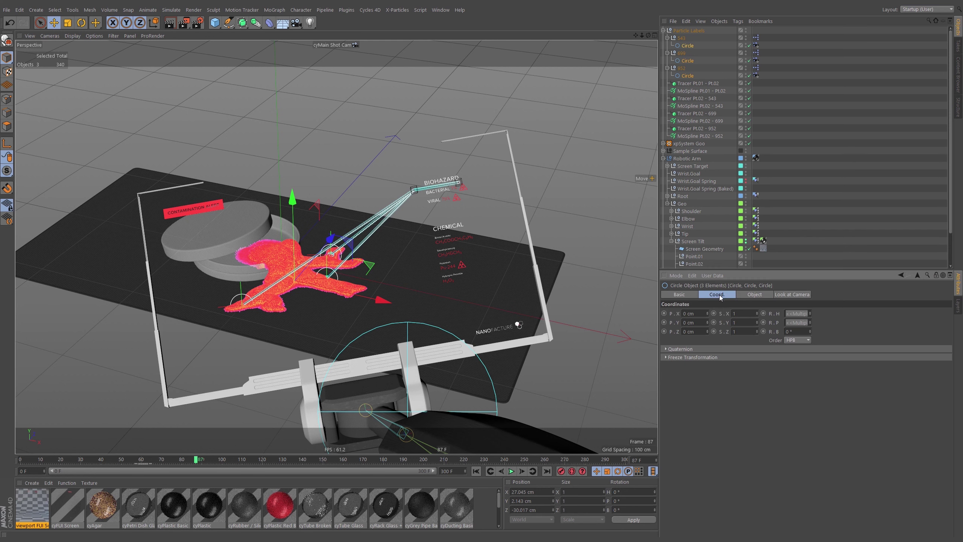
pyautogui.click(183, 460)
pyautogui.moveTo(183, 460); pyautogui.dragTo(202, 461)
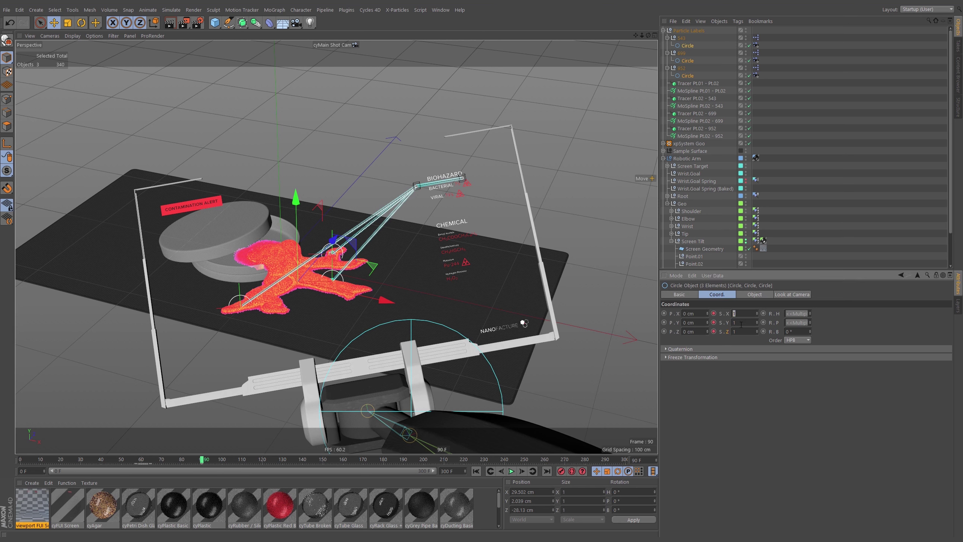
pyautogui.press('Tab')
pyautogui.write('0')
pyautogui.press('Tab')
pyautogui.write('0')
# Step: Key the three circles' X, Y and Z scale at 1 on frame 100
pyautogui.moveTo(208, 461); pyautogui.dragTo(222, 460)
pyautogui.doubleClick(745, 314)
pyautogui.write('1')
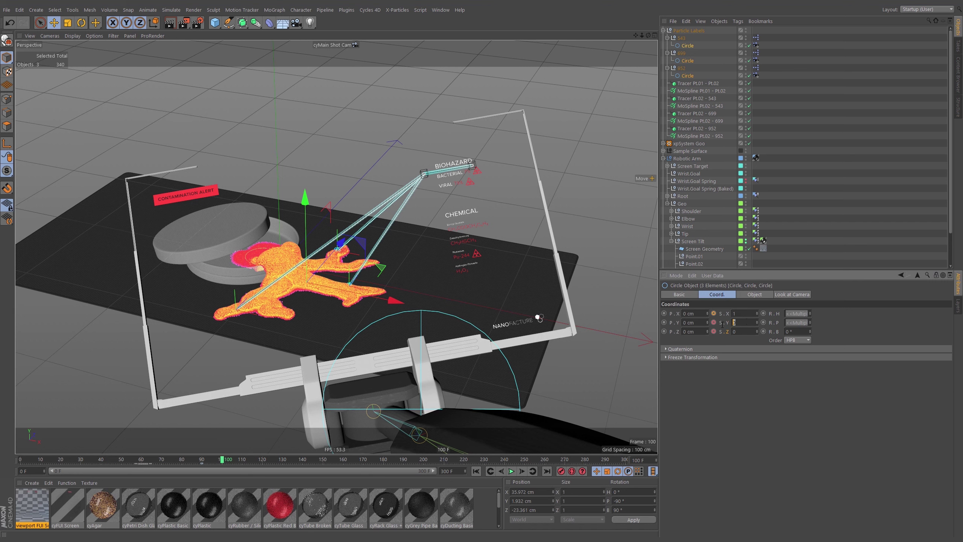
pyautogui.press('Tab')
pyautogui.write('1')
pyautogui.press('Tab')
pyautogui.write('1')
pyautogui.press('Return')
# Step: Play the circles' growth and move their frame 100 scale keys to frame 110
pyautogui.click(491, 471)
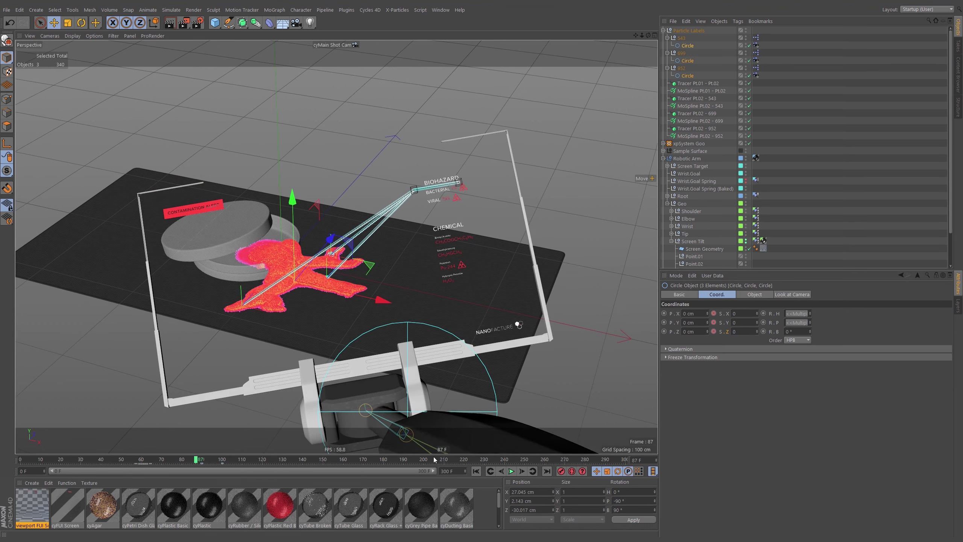
pyautogui.click(512, 471)
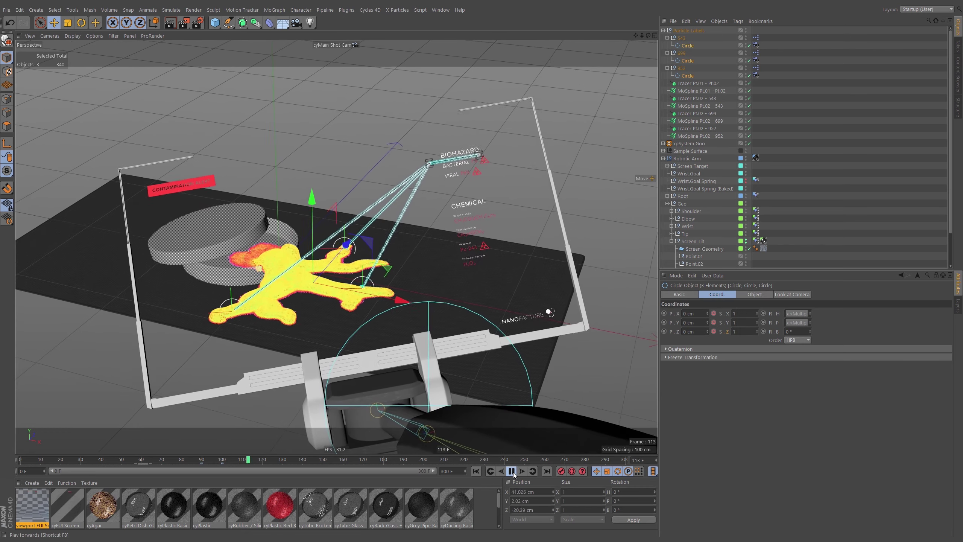
pyautogui.moveTo(225, 463); pyautogui.dragTo(245, 468)
# Step: Play the animation several times from just before frame 90 to review the circles' scale-up, and park the playhead at frame 86
pyautogui.click(190, 460)
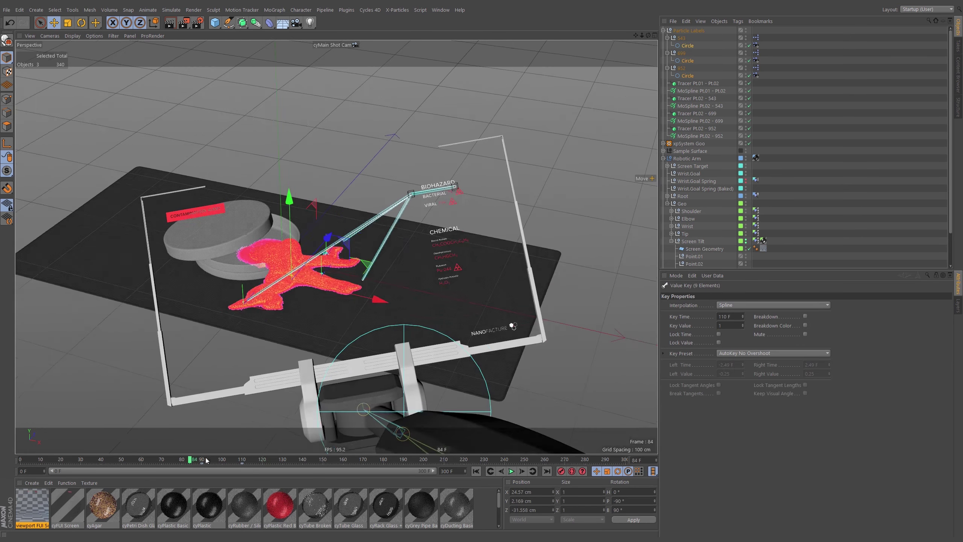
pyautogui.click(511, 470)
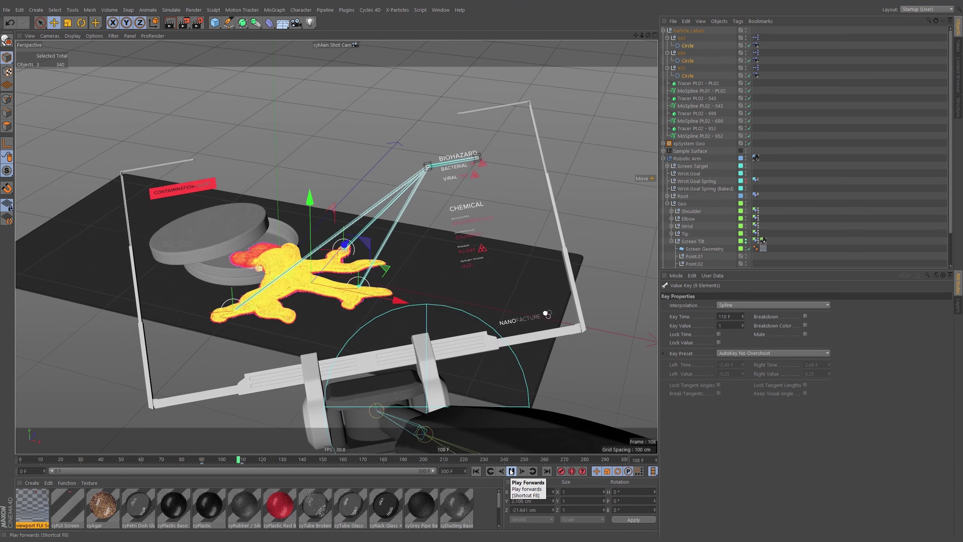
pyautogui.click(511, 471)
pyautogui.click(190, 459)
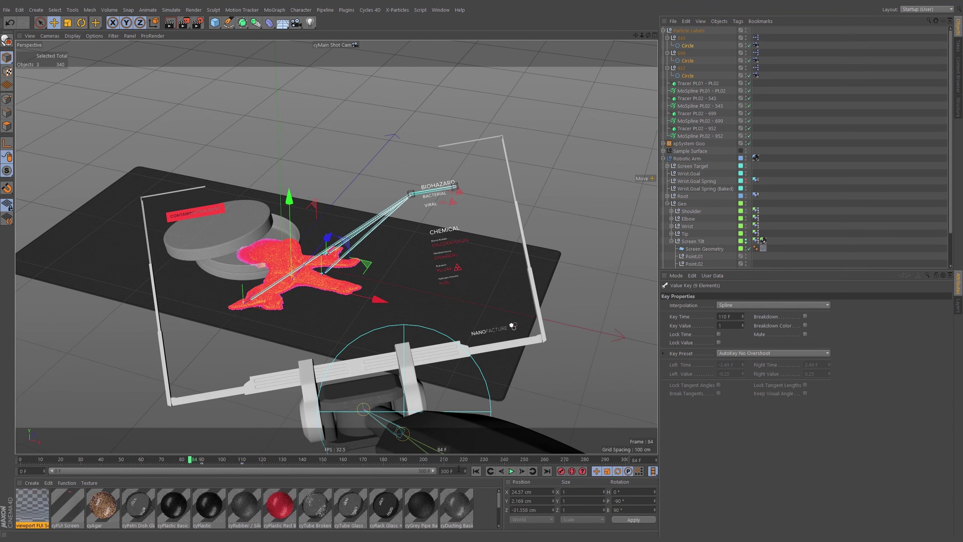
pyautogui.click(511, 470)
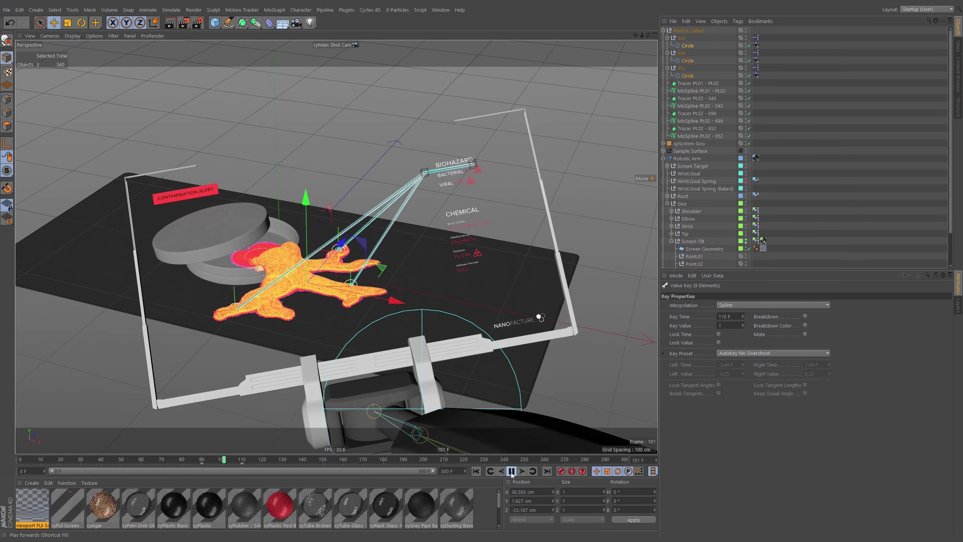
pyautogui.click(511, 470)
pyautogui.click(183, 460)
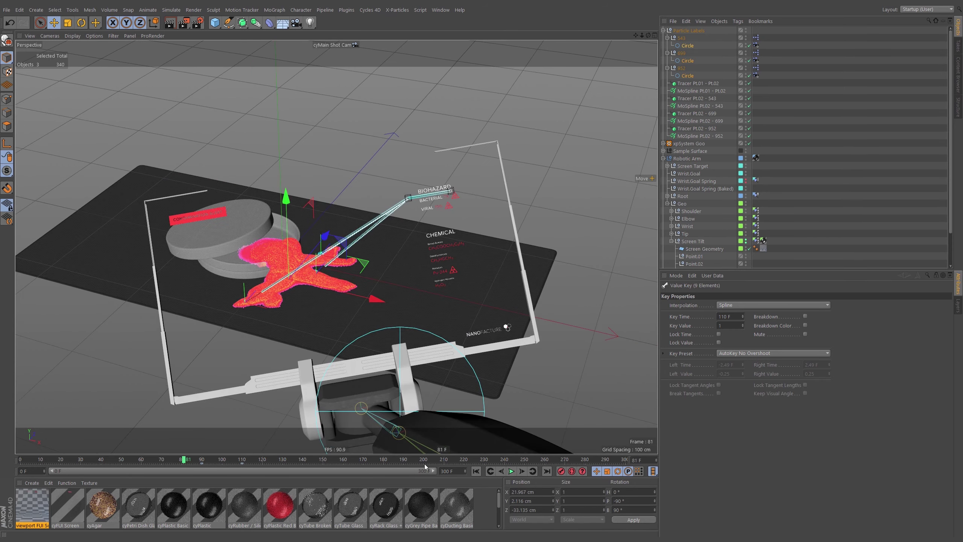
pyautogui.click(511, 470)
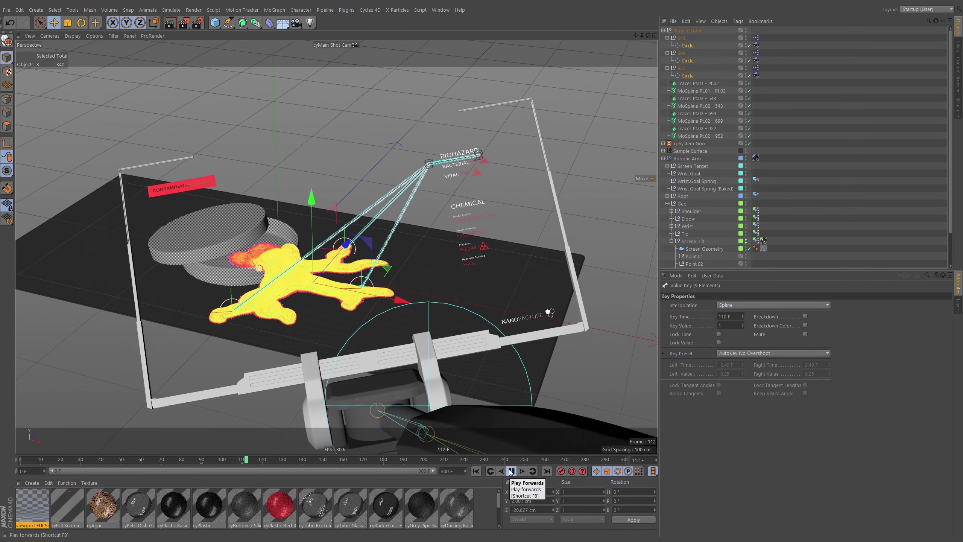
pyautogui.click(511, 470)
pyautogui.moveTo(251, 460); pyautogui.dragTo(194, 459)
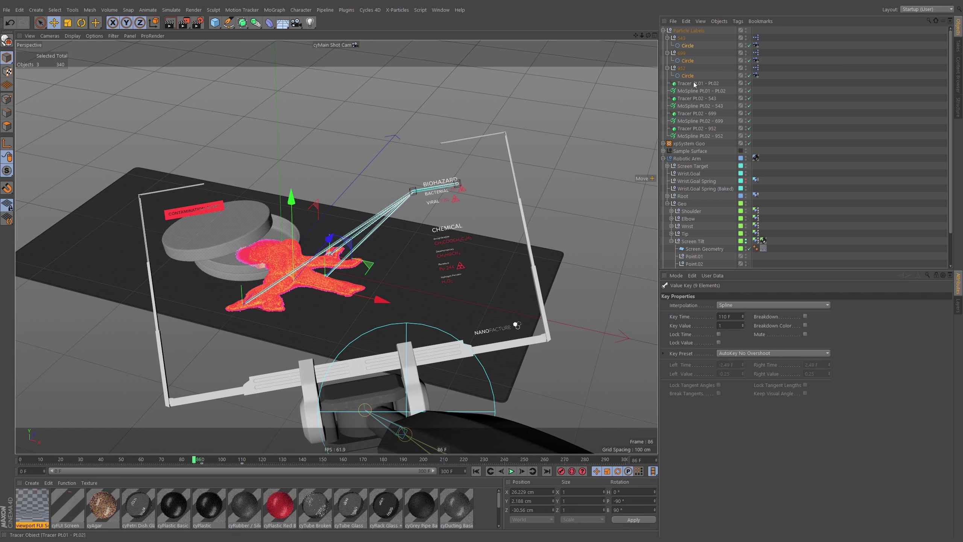
# Step: Shorten the incoming tangents of the frame 90 End keys on the three MoSpline PL02 objects to about -4.14 F in the F-Curve timeline
pyautogui.click(691, 107)
pyautogui.keyDown('ctrl'); pyautogui.click(697, 121); pyautogui.keyUp('ctrl')
pyautogui.keyDown('ctrl'); pyautogui.click(698, 136); pyautogui.keyUp('ctrl')
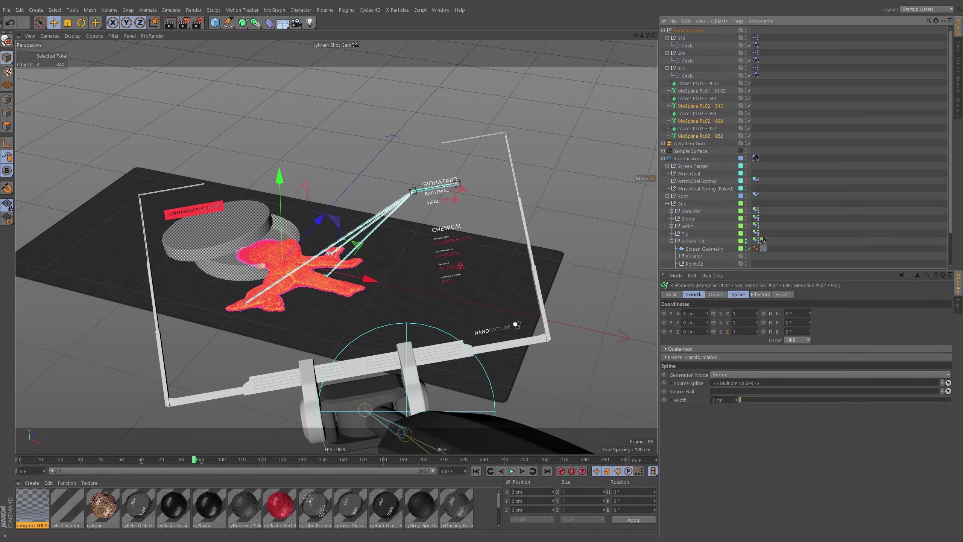
pyautogui.hotkey('shift', 'F3')
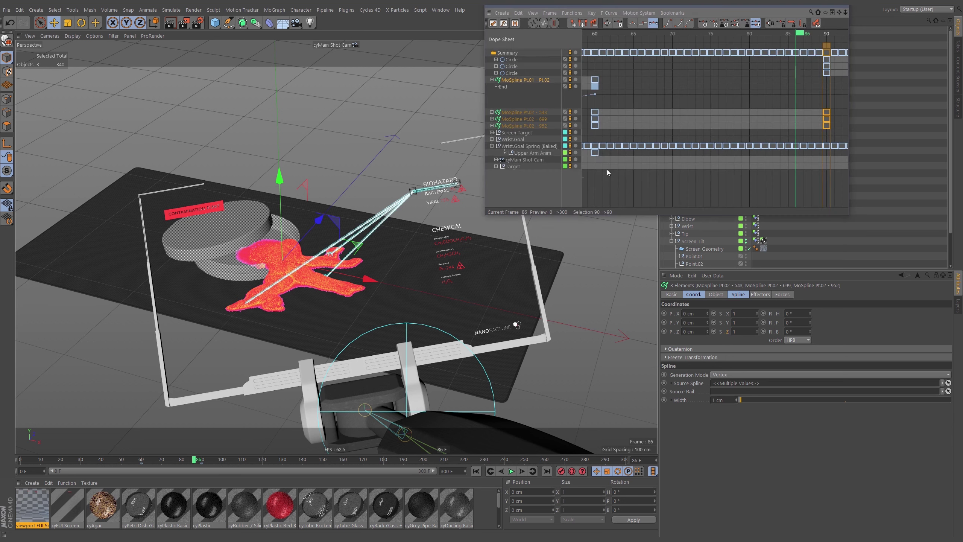
pyautogui.click(504, 24)
pyautogui.moveTo(534, 7); pyautogui.dragTo(383, 51)
pyautogui.keyDown('alt'); pyautogui.moveTo(655, 130); pyautogui.dragTo(645, 129, button='middle'); pyautogui.keyUp('alt')
pyautogui.keyDown('alt'); pyautogui.moveTo(655, 114); pyautogui.dragTo(655, 108, button='right'); pyautogui.keyUp('alt')
pyautogui.click(587, 103)
pyautogui.moveTo(588, 104); pyautogui.dragTo(635, 104)
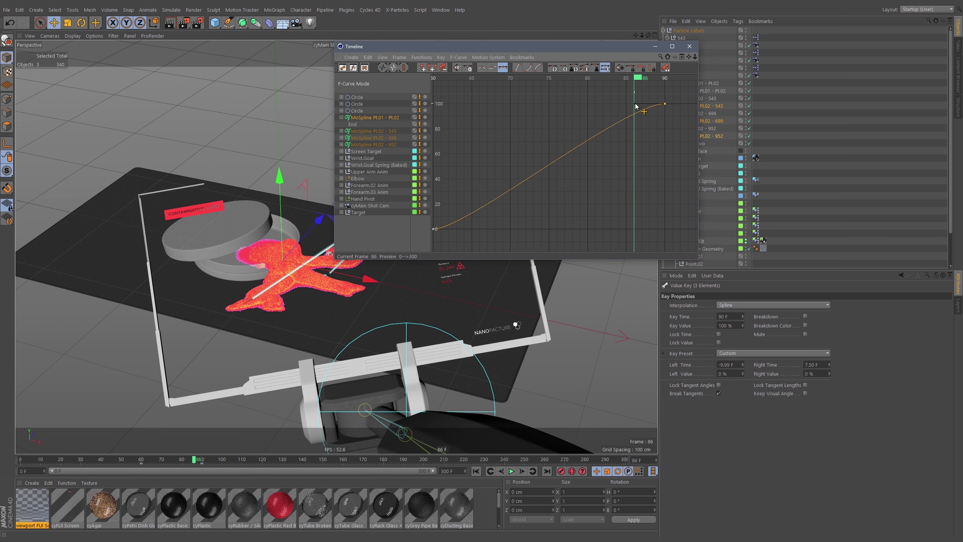
pyautogui.keyDown('alt'); pyautogui.moveTo(489, 193); pyautogui.dragTo(498, 191, button='middle'); pyautogui.keyUp('alt')
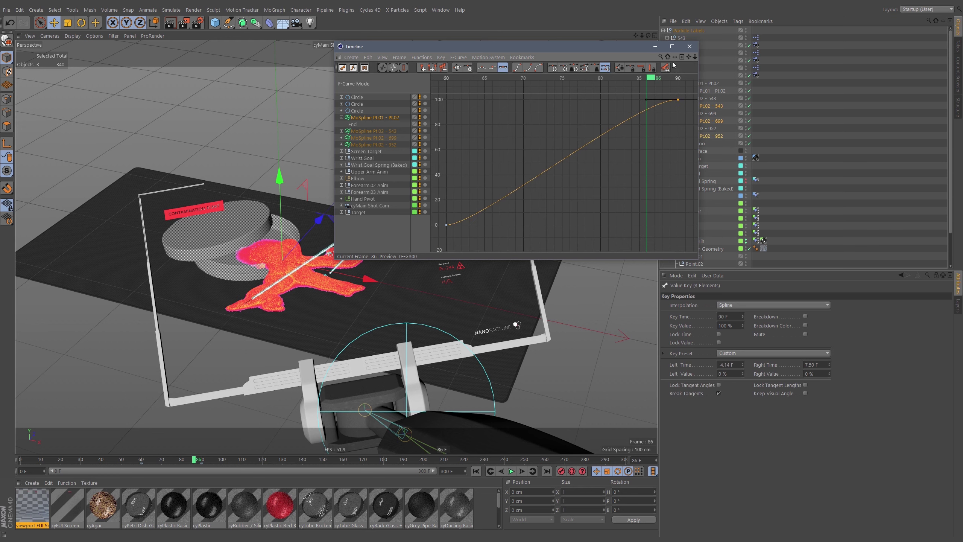
pyautogui.click(689, 46)
# Step: Turn on Use Color for the three circles at frame 97 and give them a cyan display color
pyautogui.moveTo(194, 459); pyautogui.dragTo(216, 461)
pyautogui.click(688, 75)
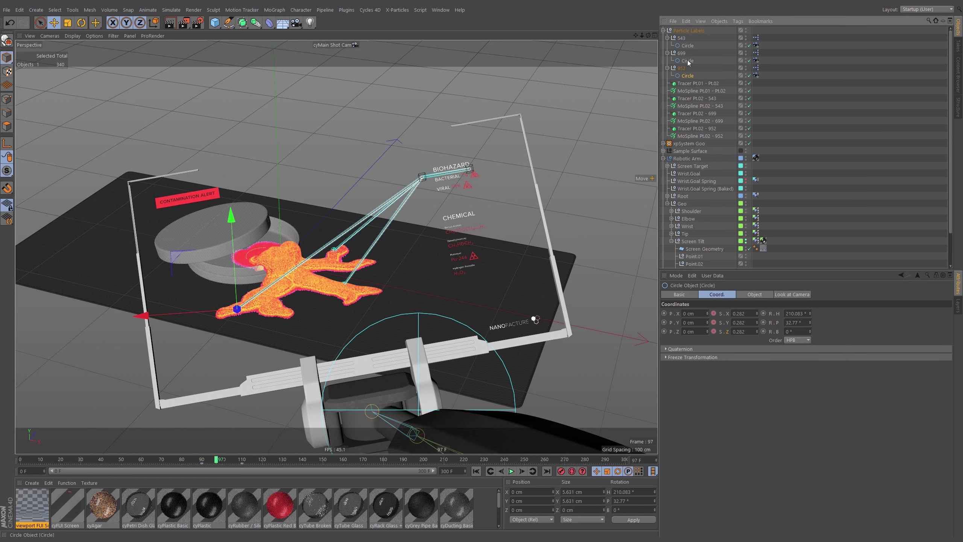
pyautogui.keyDown('ctrl'); pyautogui.click(688, 60); pyautogui.keyUp('ctrl')
pyautogui.keyDown('ctrl'); pyautogui.click(687, 45); pyautogui.keyUp('ctrl')
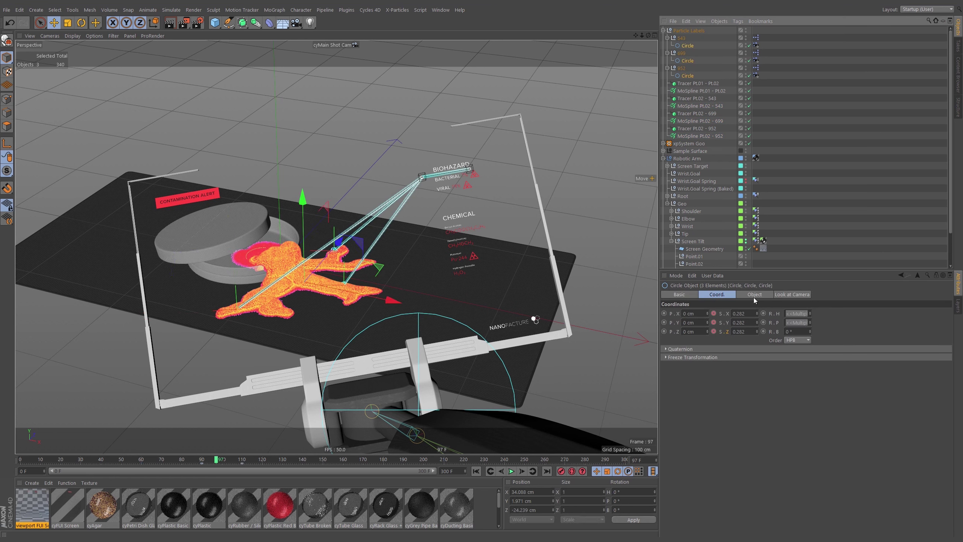
pyautogui.click(682, 294)
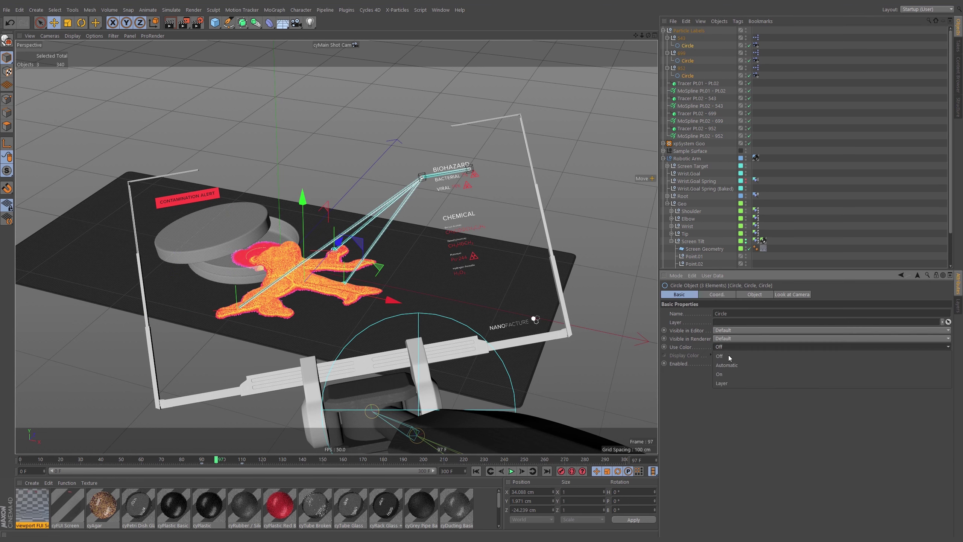
pyautogui.click(728, 356)
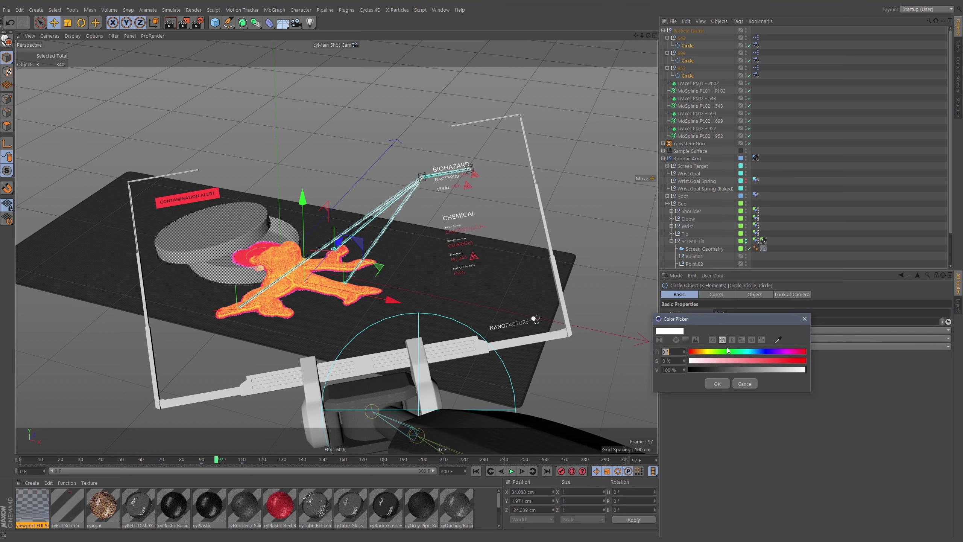
pyautogui.moveTo(758, 353); pyautogui.dragTo(746, 354)
pyautogui.click(744, 360)
pyautogui.click(717, 384)
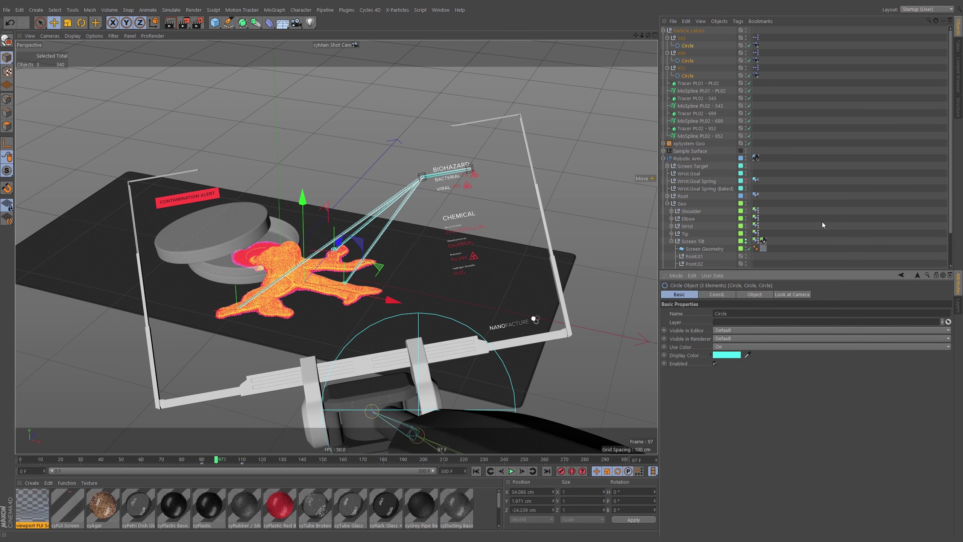
pyautogui.click(855, 160)
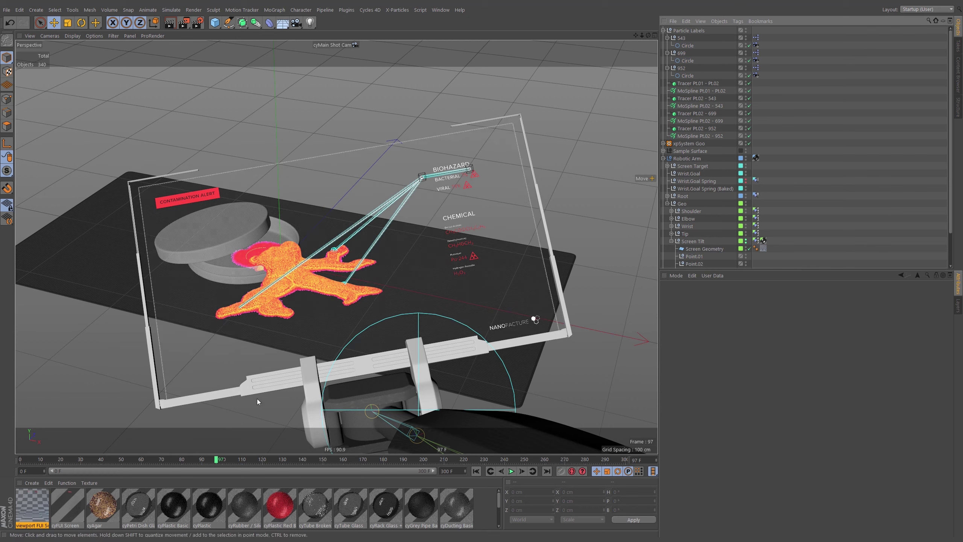
pyautogui.moveTo(219, 461)
pyautogui.mouseDown()
pyautogui.moveTo(253, 467)
pyautogui.moveTo(186, 470)
pyautogui.moveTo(218, 468)
pyautogui.mouseUp()
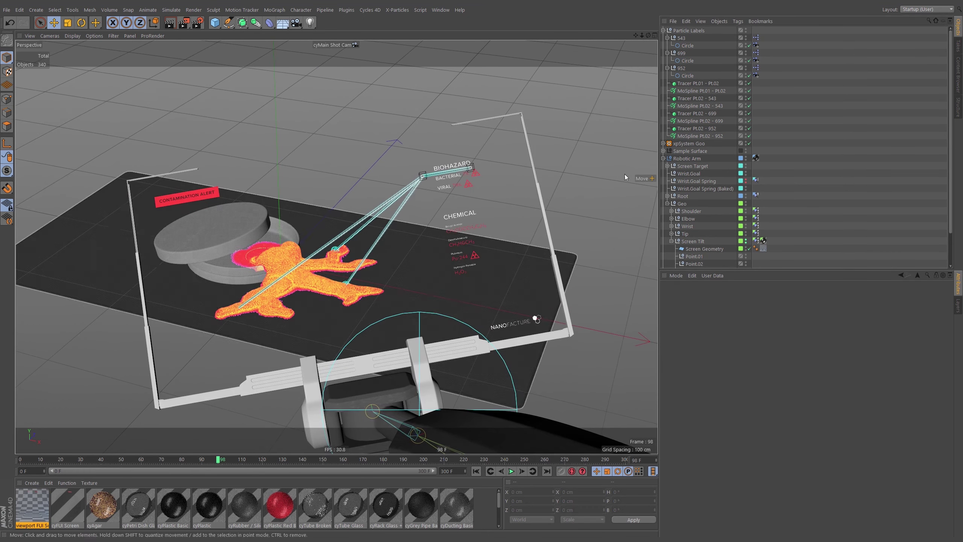
# Step: Select the four Tracer objects and switch off their visibility in the viewport
pyautogui.click(702, 83)
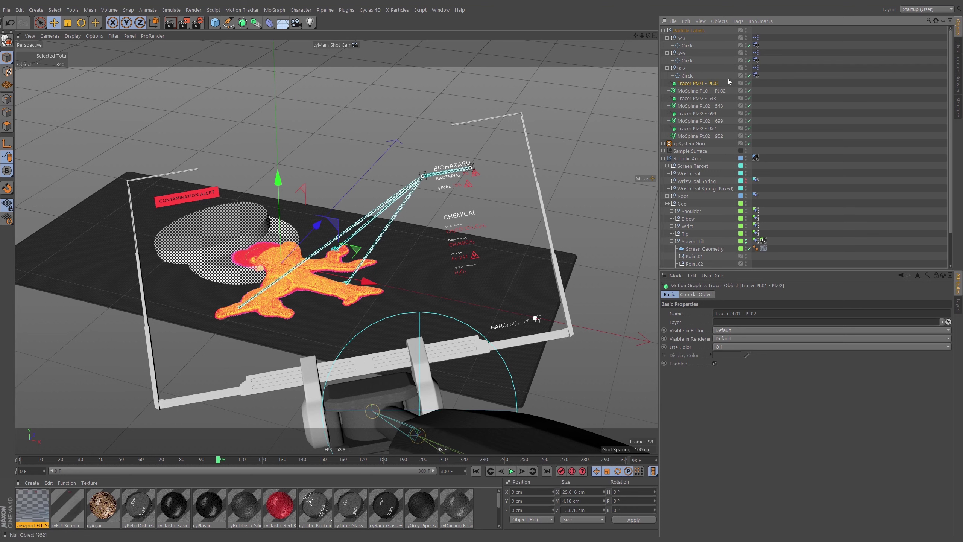
pyautogui.keyDown('ctrl'); pyautogui.click(697, 99); pyautogui.keyUp('ctrl')
pyautogui.keyDown('ctrl'); pyautogui.click(696, 114); pyautogui.keyUp('ctrl')
pyautogui.keyDown('ctrl'); pyautogui.click(696, 129); pyautogui.keyUp('ctrl')
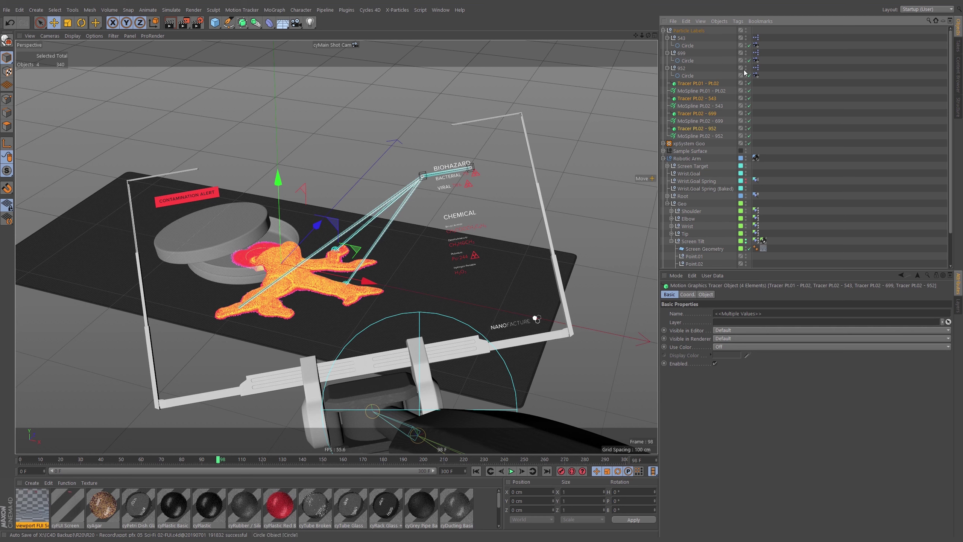
pyautogui.keyDown('ctrl'); pyautogui.click(745, 84); pyautogui.keyUp('ctrl')
pyautogui.keyDown('ctrl'); pyautogui.click(746, 130); pyautogui.keyUp('ctrl')
# Step: Set the Display Mode of all four MoSpline objects to Line
pyautogui.click(703, 106)
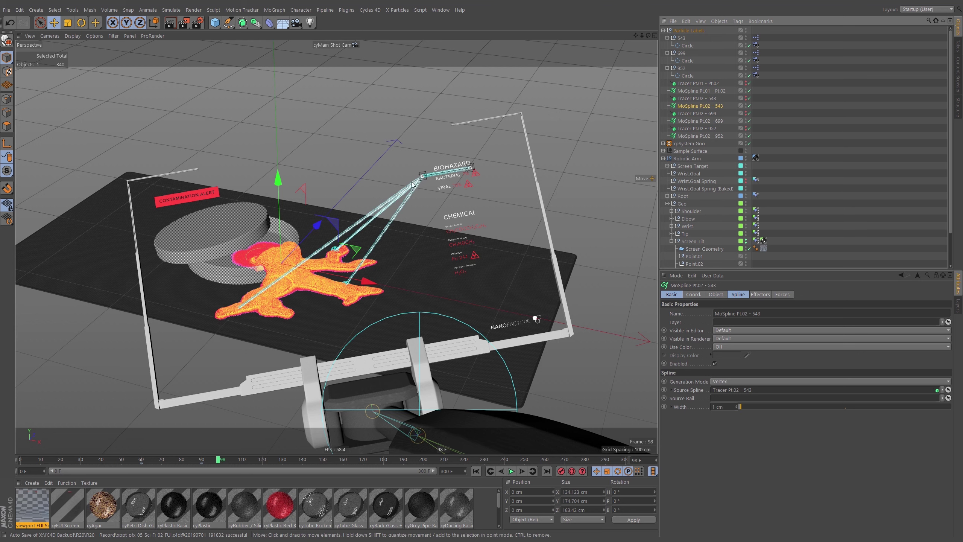
pyautogui.keyDown('ctrl'); pyautogui.click(708, 91); pyautogui.keyUp('ctrl')
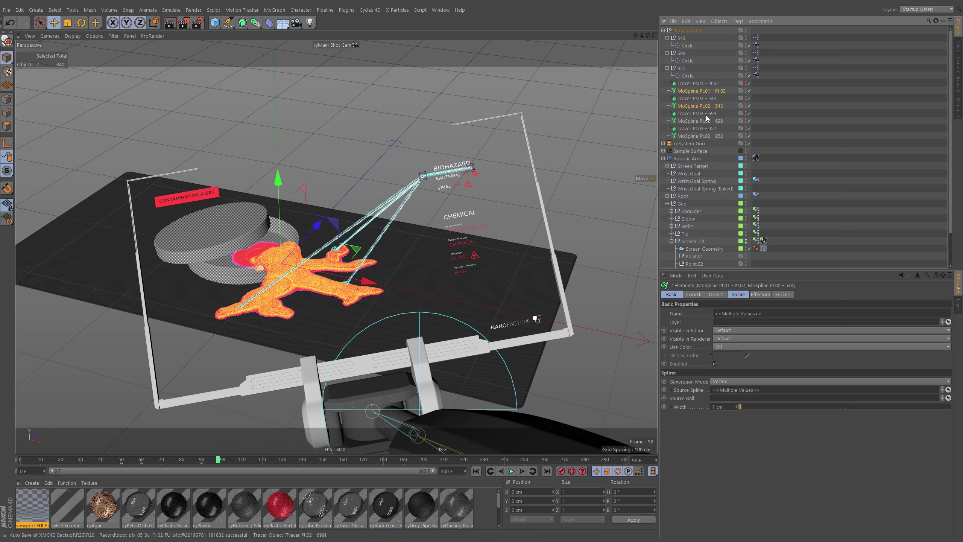
pyautogui.keyDown('ctrl'); pyautogui.click(705, 121); pyautogui.keyUp('ctrl')
pyautogui.keyDown('ctrl'); pyautogui.click(705, 136); pyautogui.keyUp('ctrl')
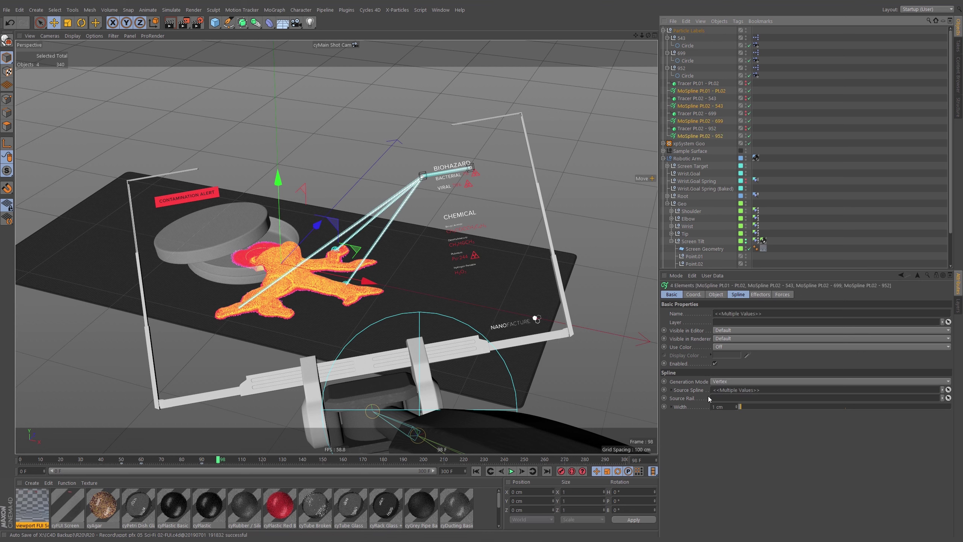
pyautogui.click(719, 296)
pyautogui.click(731, 401)
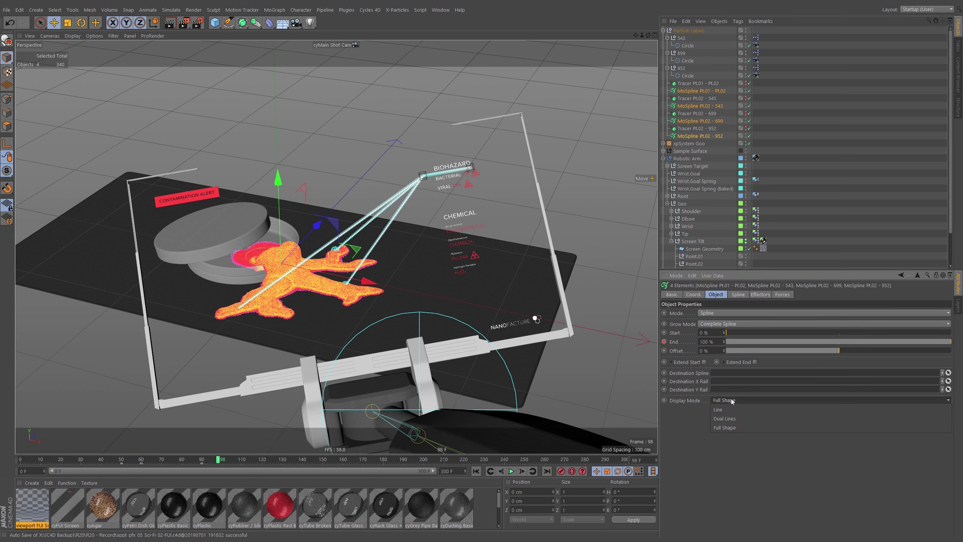
pyautogui.click(742, 410)
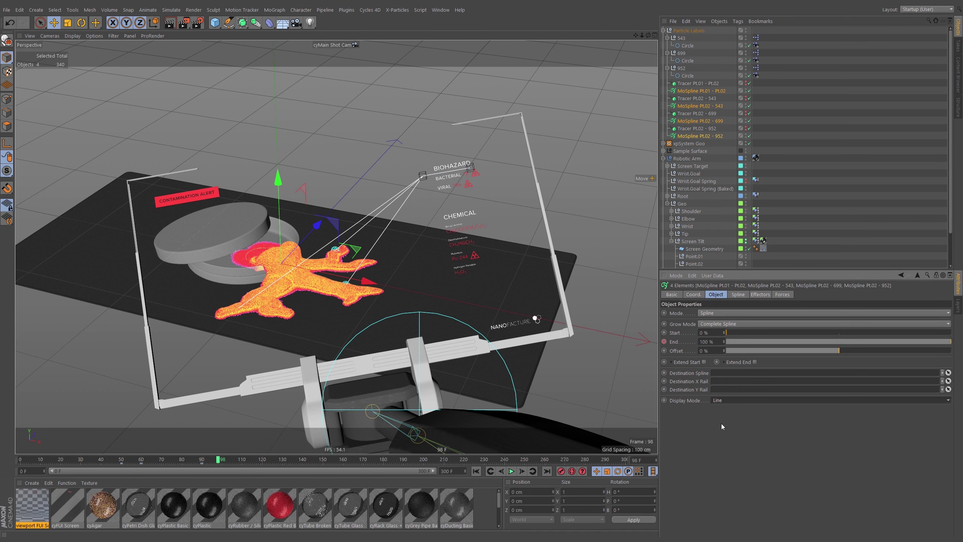
pyautogui.click(837, 152)
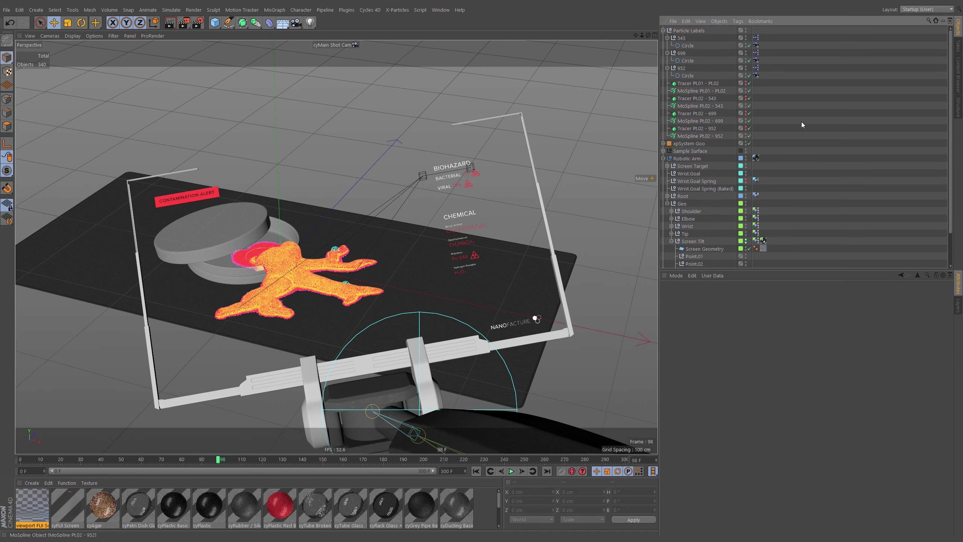
# Step: Give the four MoSpline objects a cyan display color with hue 174°, saturation 55% and value 100%
pyautogui.click(696, 91)
pyautogui.keyDown('shift'); pyautogui.click(695, 105); pyautogui.keyUp('shift')
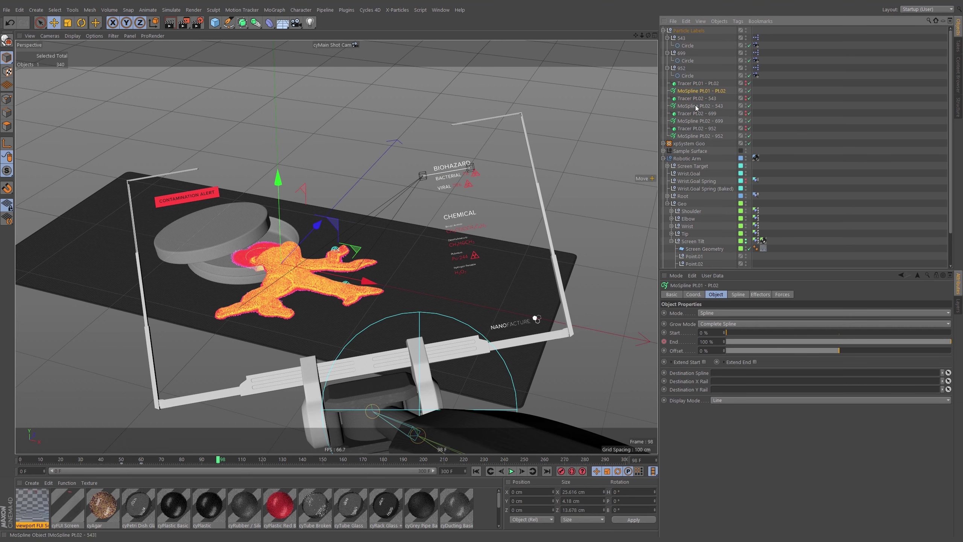
pyautogui.keyDown('shift'); pyautogui.click(695, 121); pyautogui.keyUp('shift')
pyautogui.keyDown('shift'); pyautogui.click(689, 135); pyautogui.keyUp('shift')
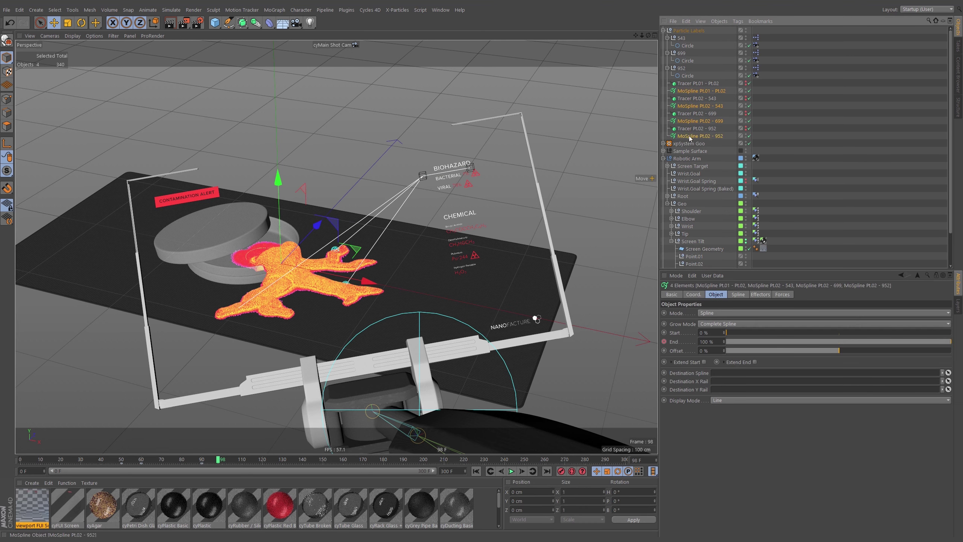
pyautogui.click(672, 295)
pyautogui.click(730, 346)
pyautogui.click(736, 365)
pyautogui.click(722, 355)
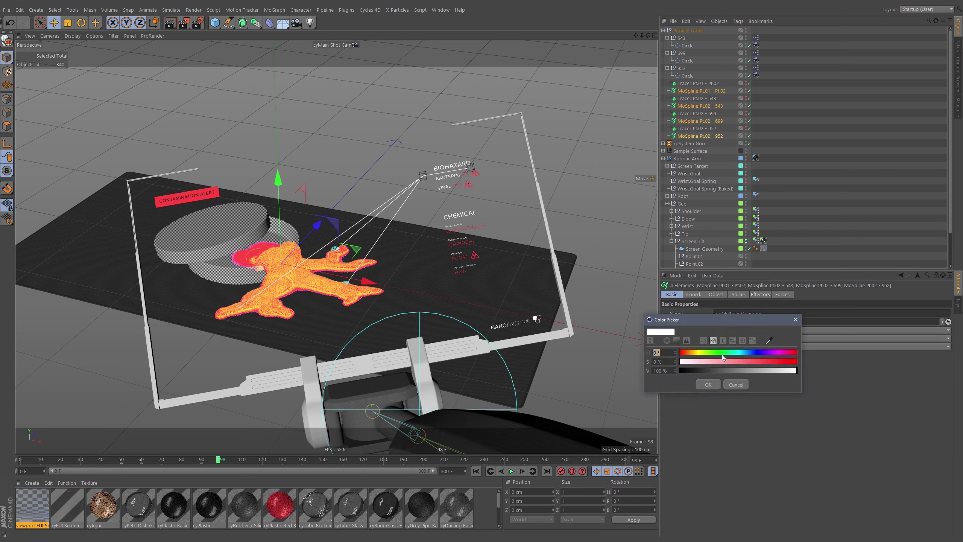
pyautogui.moveTo(735, 361); pyautogui.dragTo(732, 365)
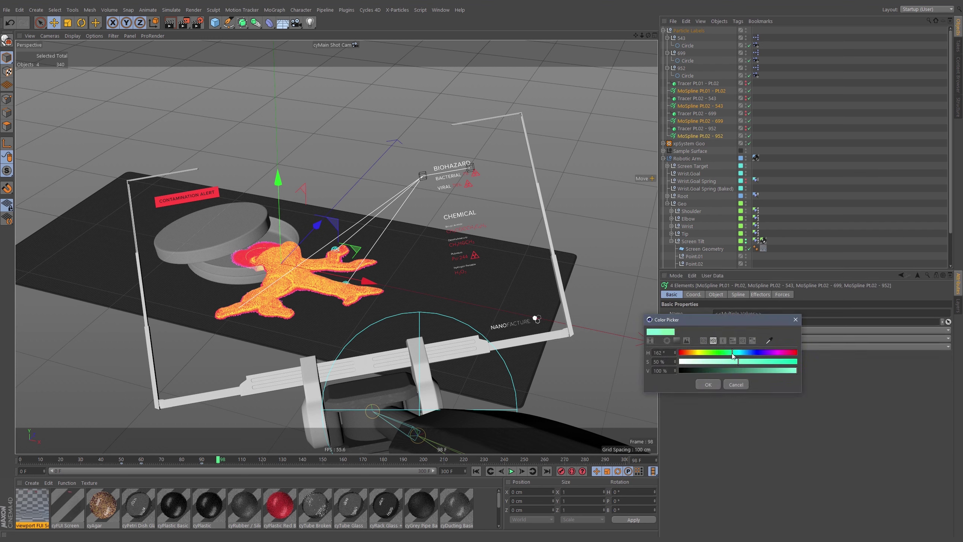
pyautogui.moveTo(733, 355); pyautogui.dragTo(738, 355)
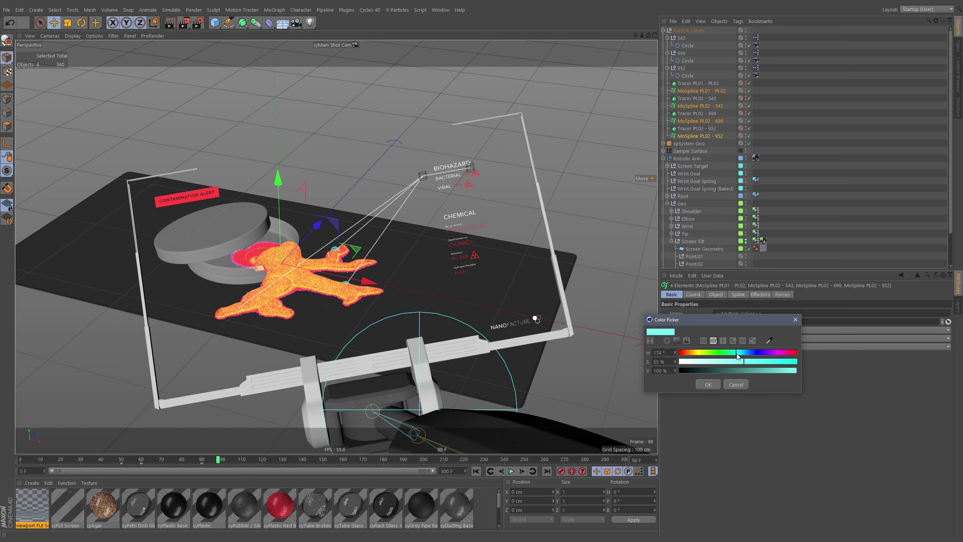
pyautogui.click(701, 385)
pyautogui.click(836, 220)
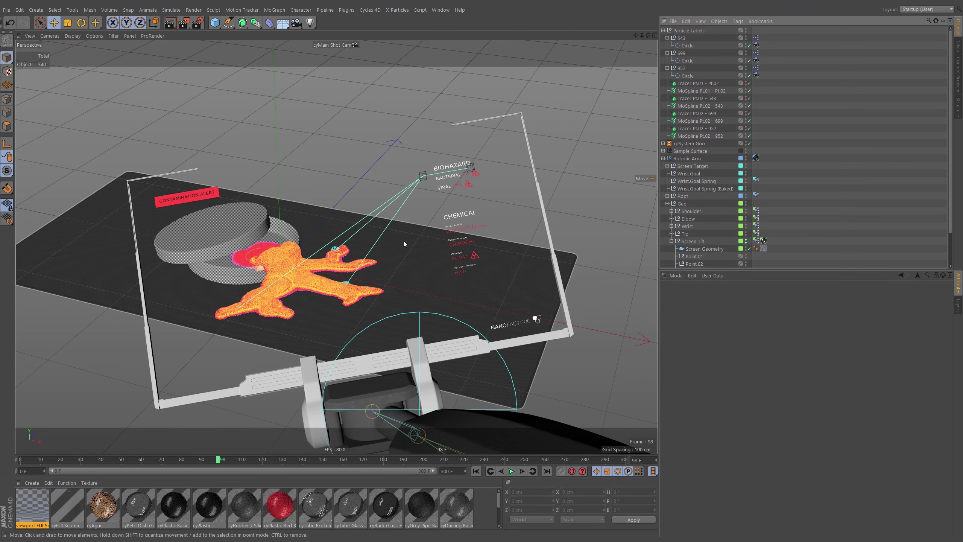
# Step: Play the animation from frame 0 to review the colored lines and circles, then scrub from the start to frame 123
pyautogui.click(476, 471)
pyautogui.click(512, 472)
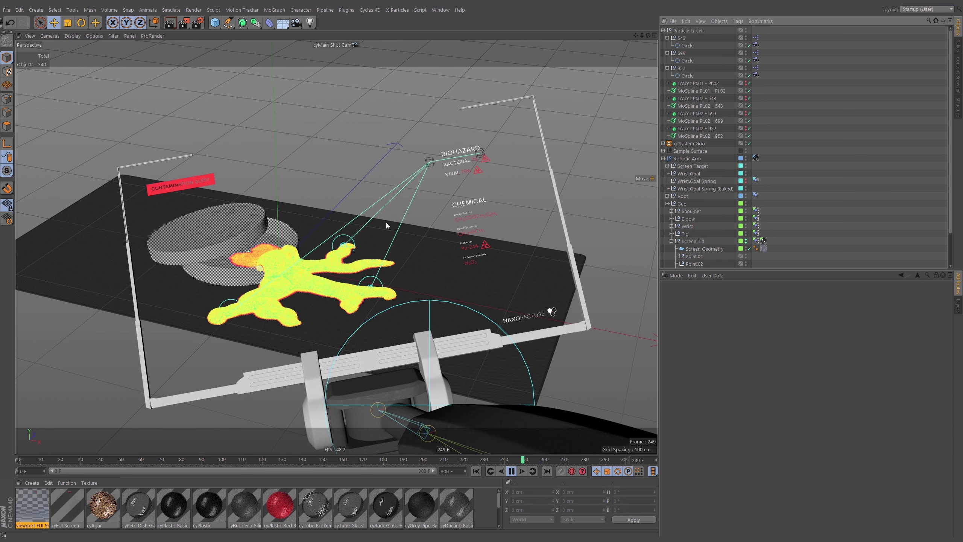
pyautogui.click(511, 471)
pyautogui.click(476, 471)
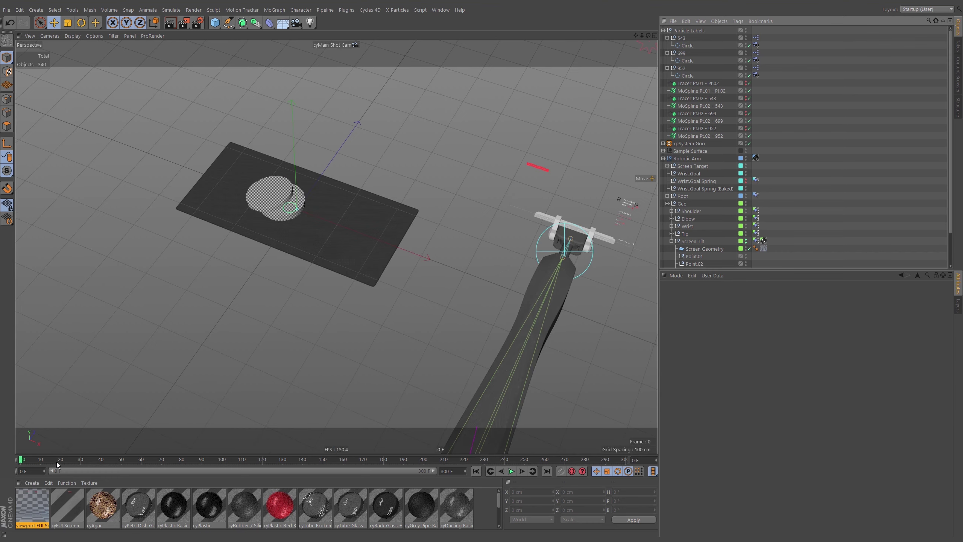
pyautogui.moveTo(56, 462); pyautogui.dragTo(268, 463)
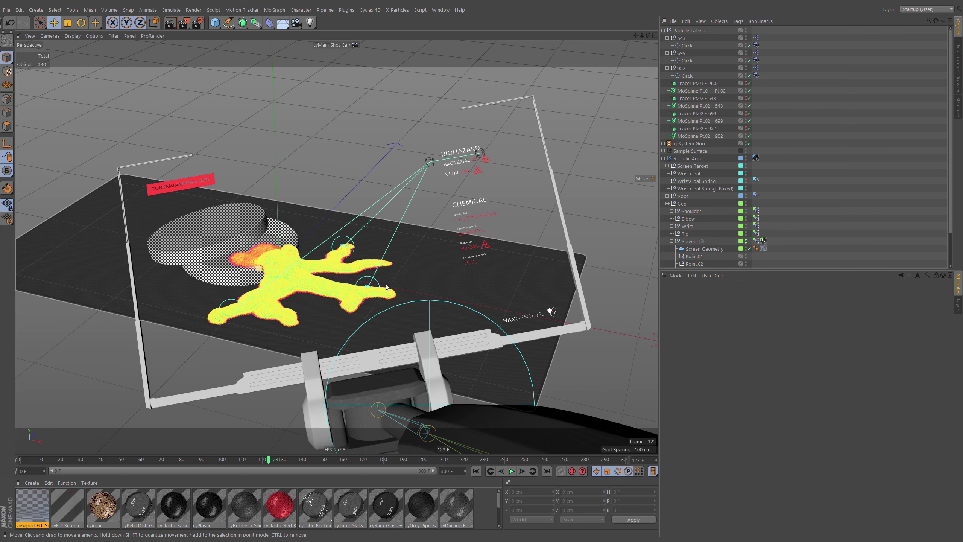
# Step: Collapse the Particle Labels and Robotic Arm hierarchies and glance through the xpSystem Goo groups
pyautogui.click(663, 31)
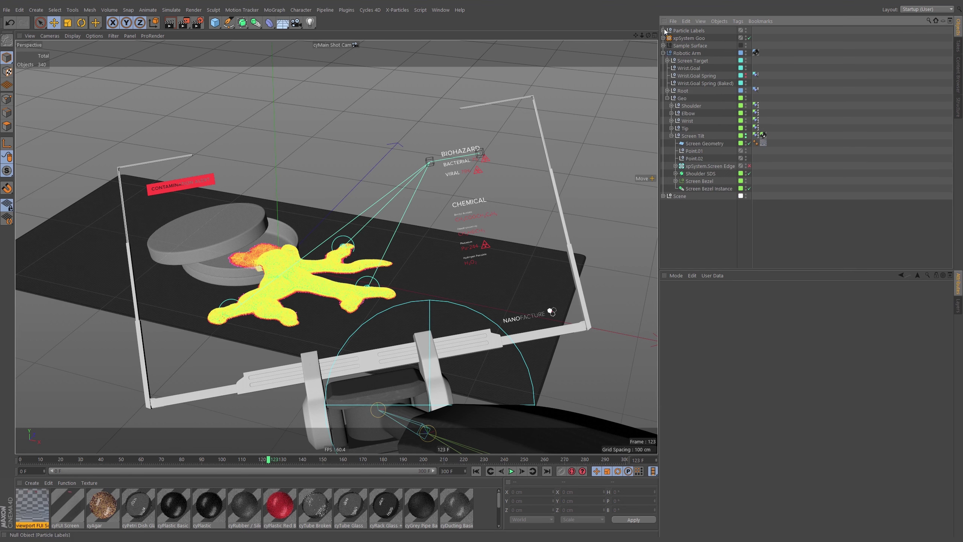
pyautogui.click(664, 53)
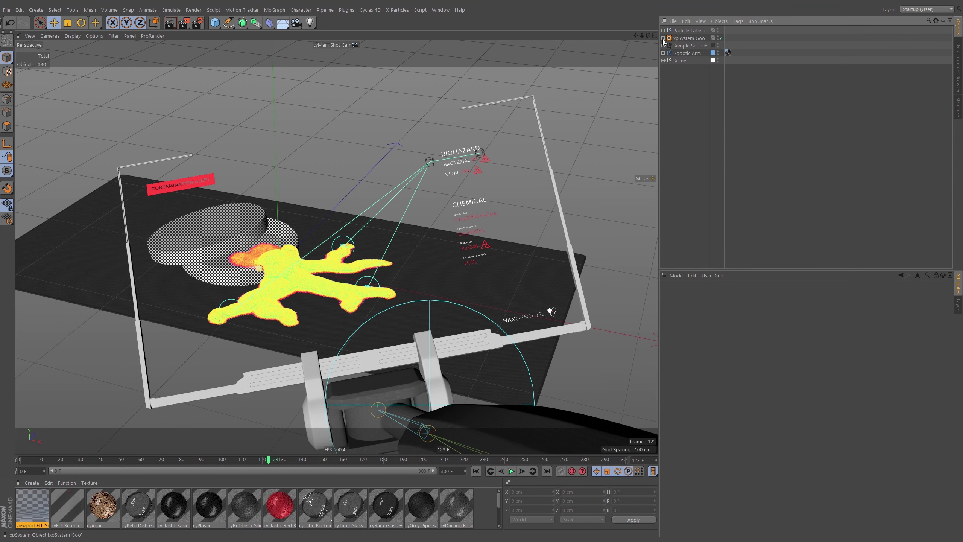
pyautogui.click(663, 39)
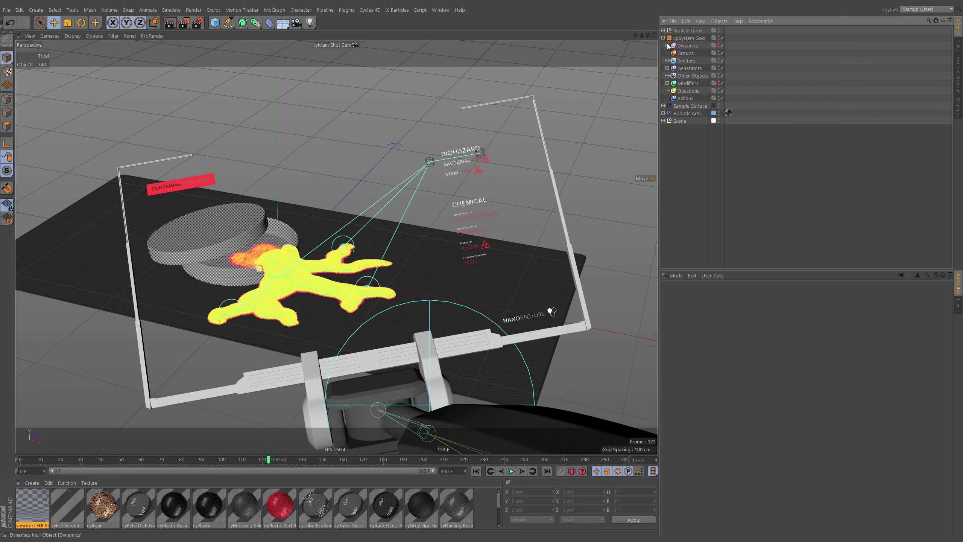
pyautogui.click(663, 38)
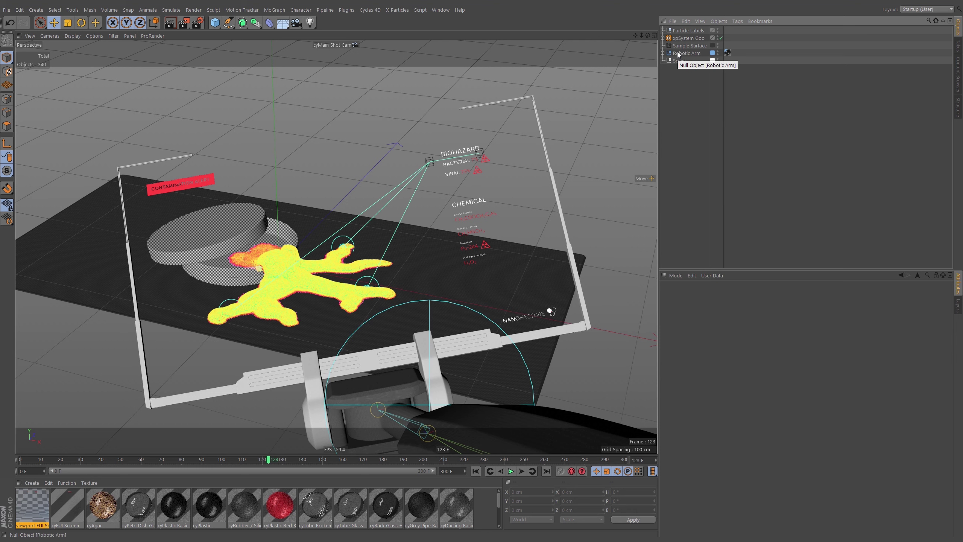
# Step: Expand the Dynamics group of xpSystem Goo and set xpFlowField.Along Spline to On for both editor and renderer visibility
pyautogui.click(663, 38)
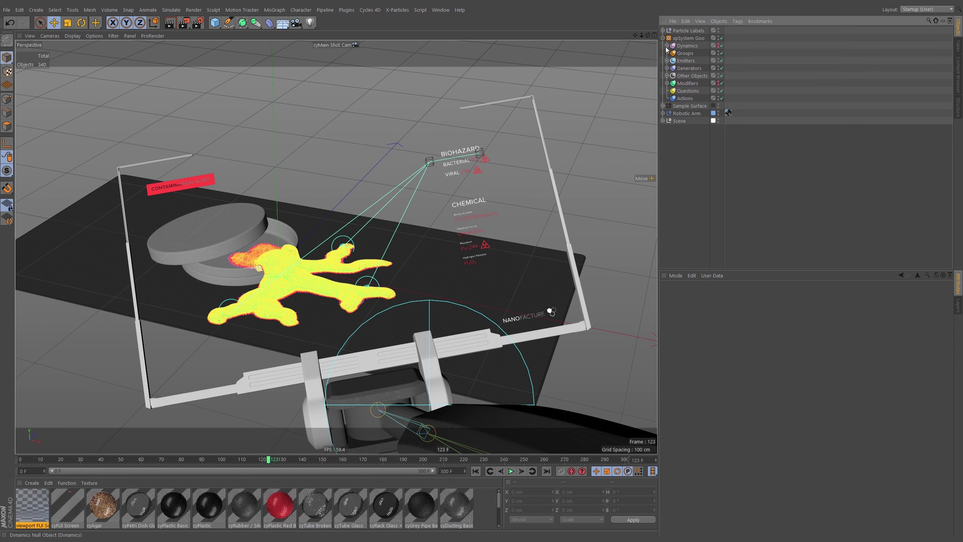
pyautogui.click(667, 45)
pyautogui.click(726, 69)
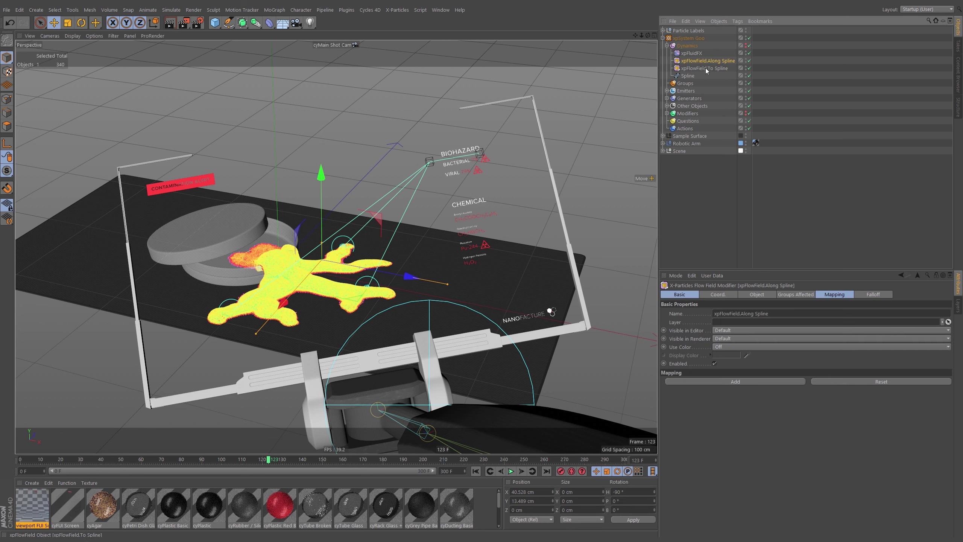
pyautogui.click(746, 60)
pyautogui.click(745, 62)
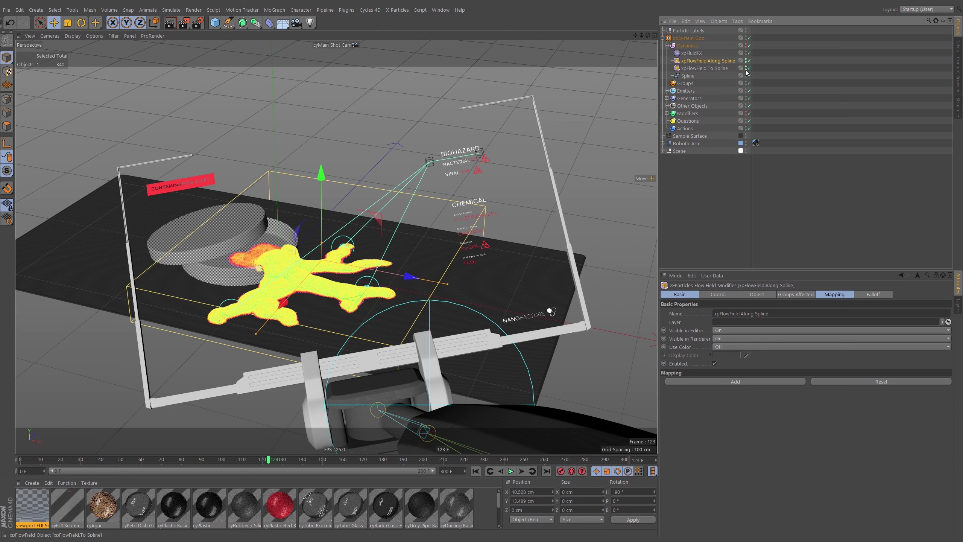
# Step: Expand the Emitters group of xpSystem Goo and disable xpEmitter so its particles are hidden from the scene
pyautogui.click(724, 77)
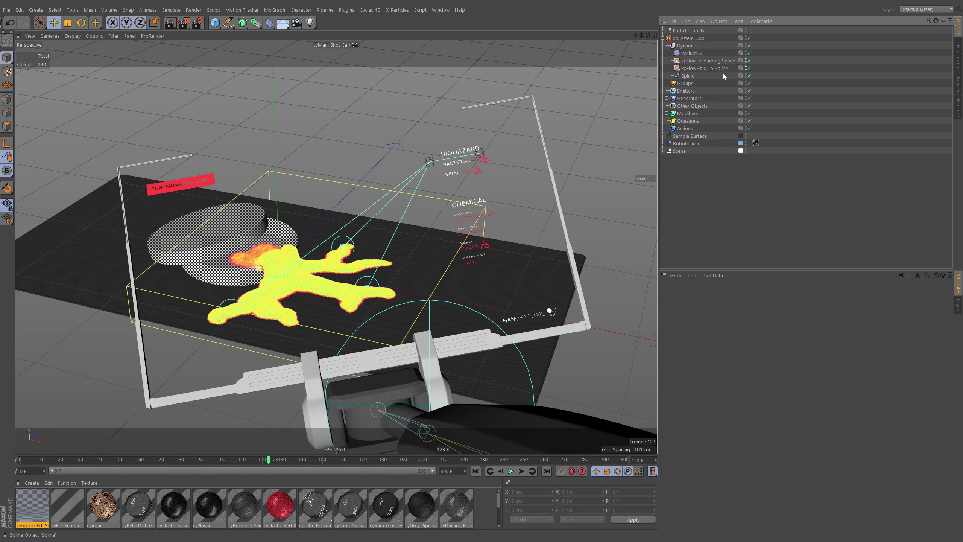
pyautogui.click(667, 91)
pyautogui.click(750, 97)
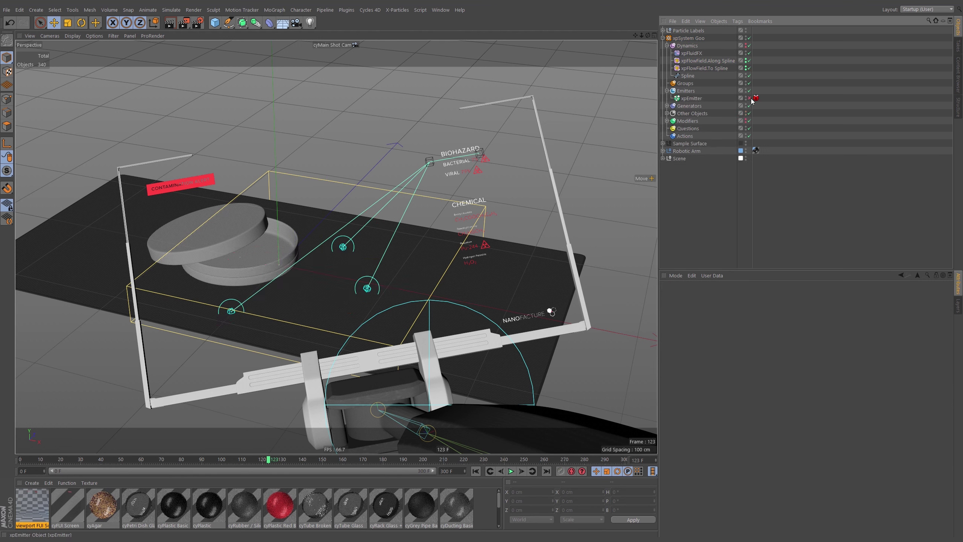
# Step: Turn on Show Vectors for both xpFlowField.Along Spline and xpFlowField.To Spline
pyautogui.click(702, 68)
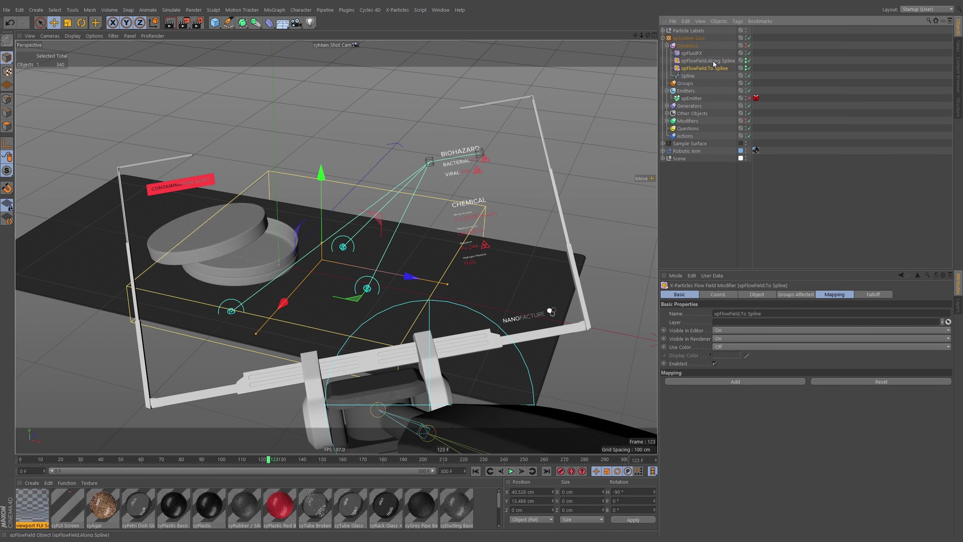
pyautogui.keyDown('ctrl'); pyautogui.click(713, 61); pyautogui.keyUp('ctrl')
pyautogui.click(759, 296)
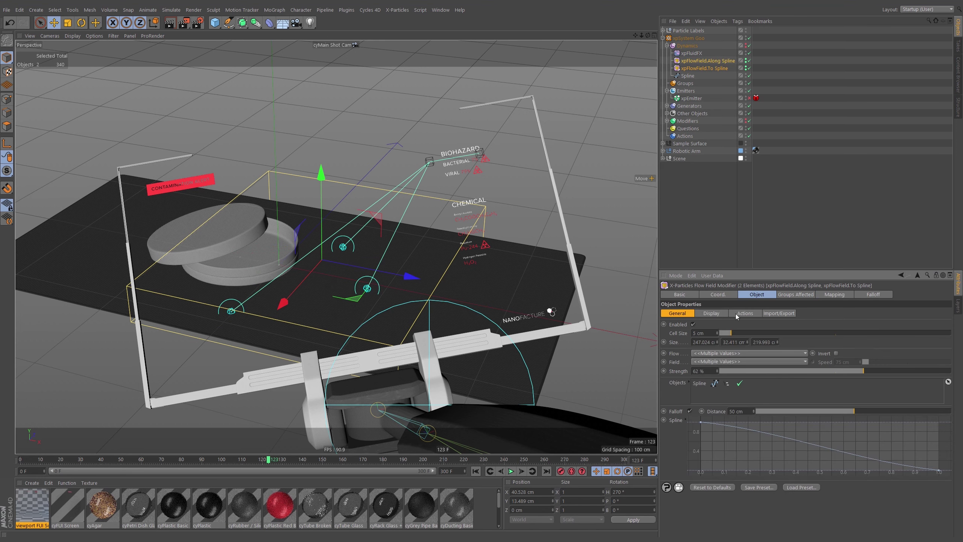
pyautogui.click(722, 314)
pyautogui.click(703, 324)
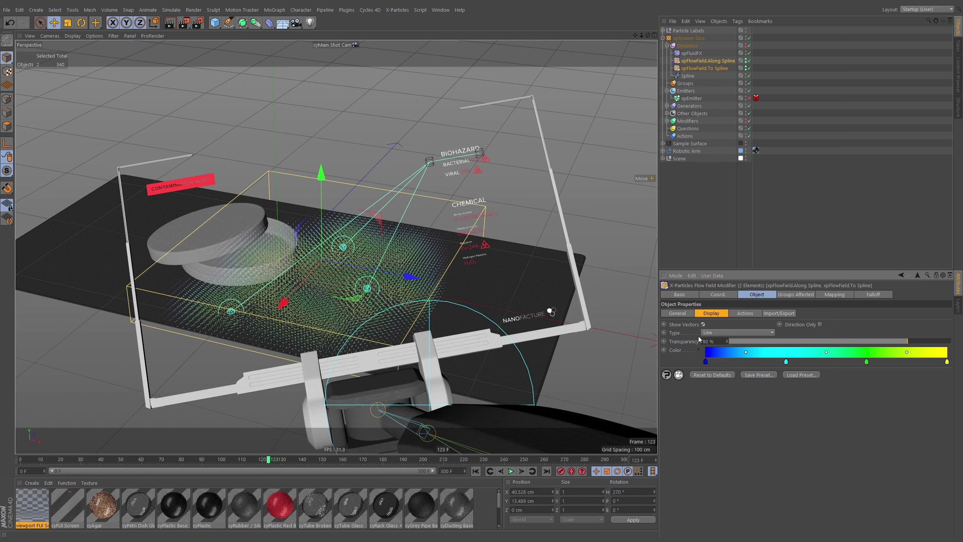
pyautogui.click(856, 169)
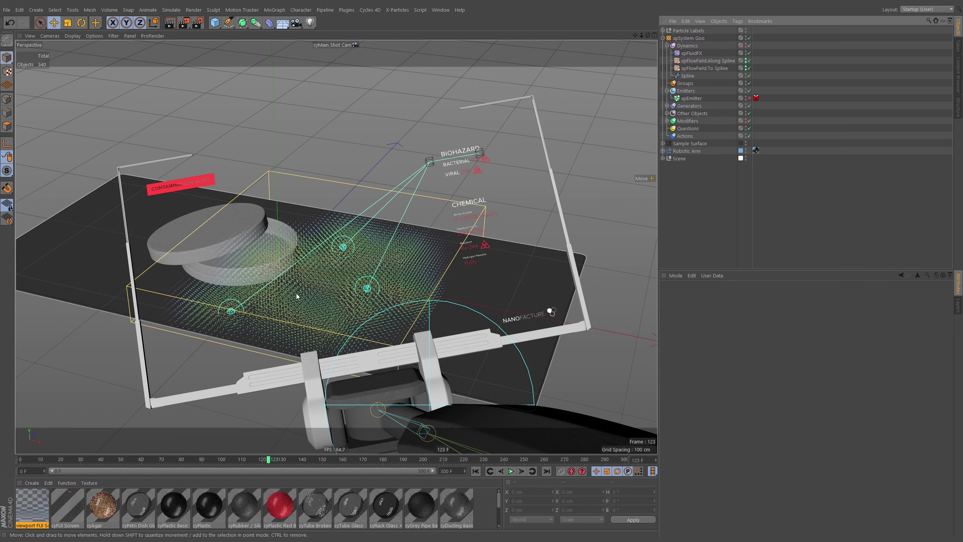
# Step: Switch the perspective view to the Default Camera and frame the flow field vectors around the petri dish from above
pyautogui.press('F2')
pyautogui.press('F1')
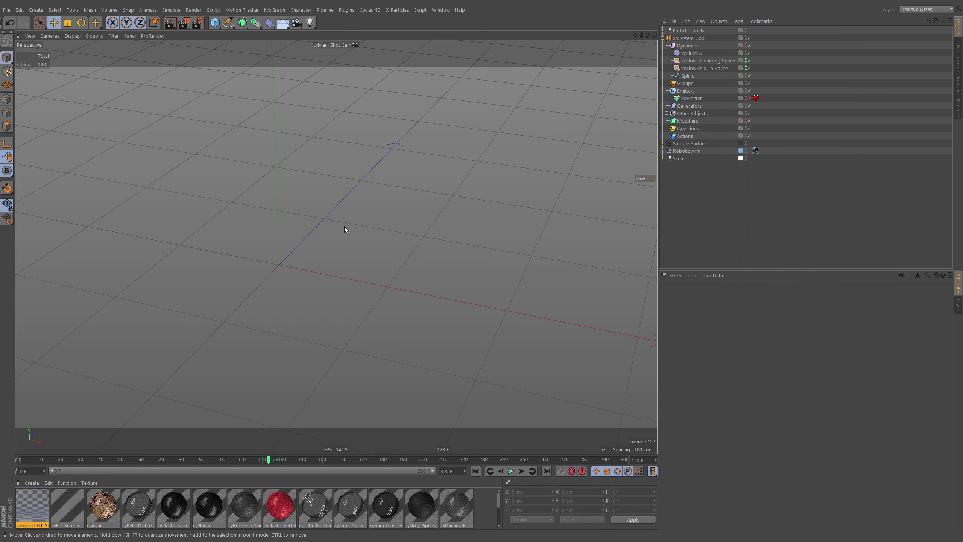
pyautogui.click(51, 36)
pyautogui.moveTo(58, 55)
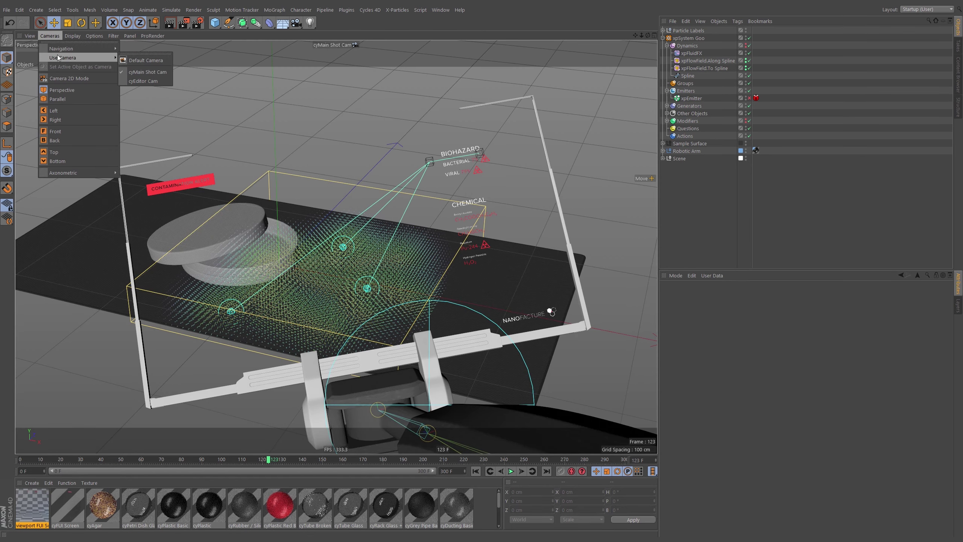
pyautogui.click(146, 59)
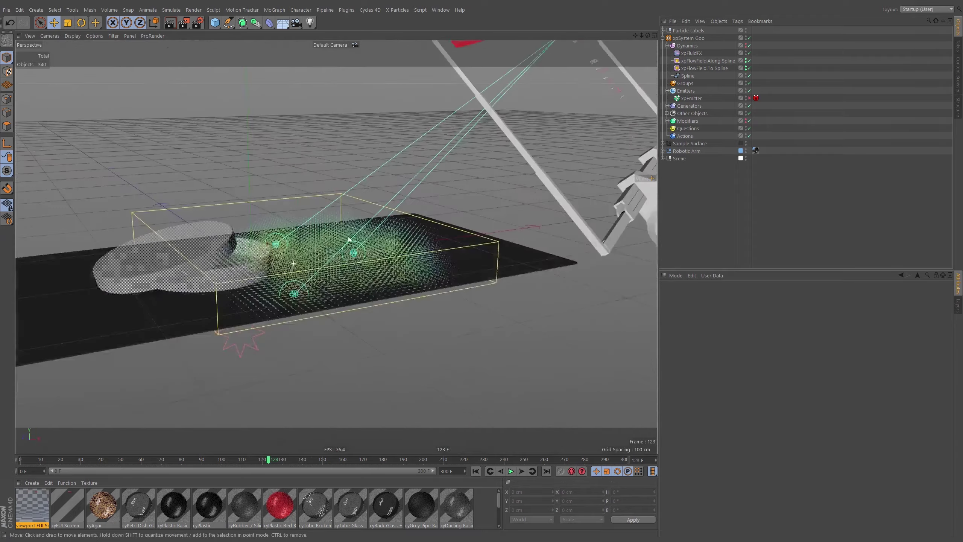
pyautogui.keyDown('alt'); pyautogui.moveTo(344, 256); pyautogui.dragTo(235, 301); pyautogui.keyUp('alt')
pyautogui.moveTo(337, 247)
pyautogui.keyDown('alt'); pyautogui.mouseDown()
pyautogui.moveTo(340, 260)
pyautogui.moveTo(334, 254)
pyautogui.mouseUp(); pyautogui.keyUp('alt')
pyautogui.scroll(1, 334, 253)
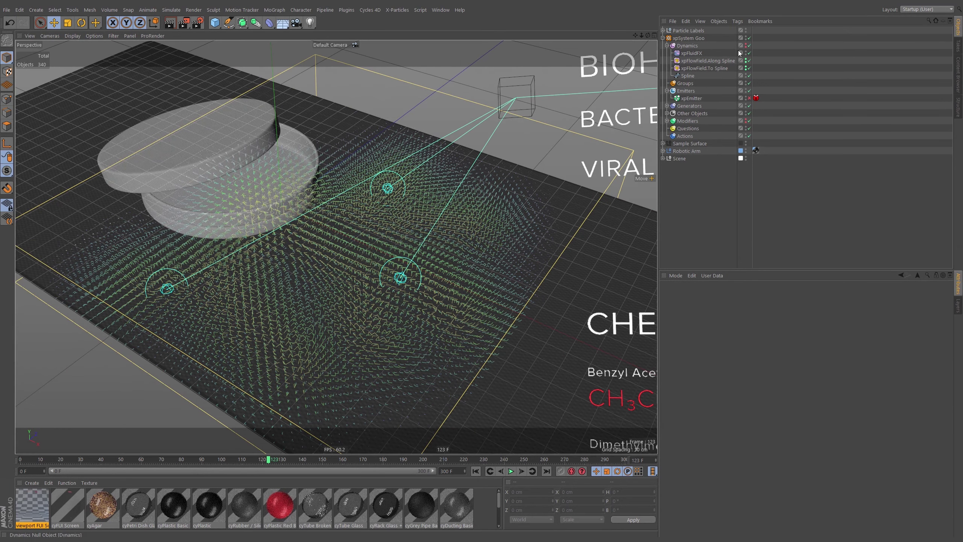
# Step: Turn the Along Spline and To Spline flow fields off and on in turn to compare their vectors
pyautogui.click(706, 68)
pyautogui.keyDown('ctrl'); pyautogui.click(710, 62); pyautogui.keyUp('ctrl')
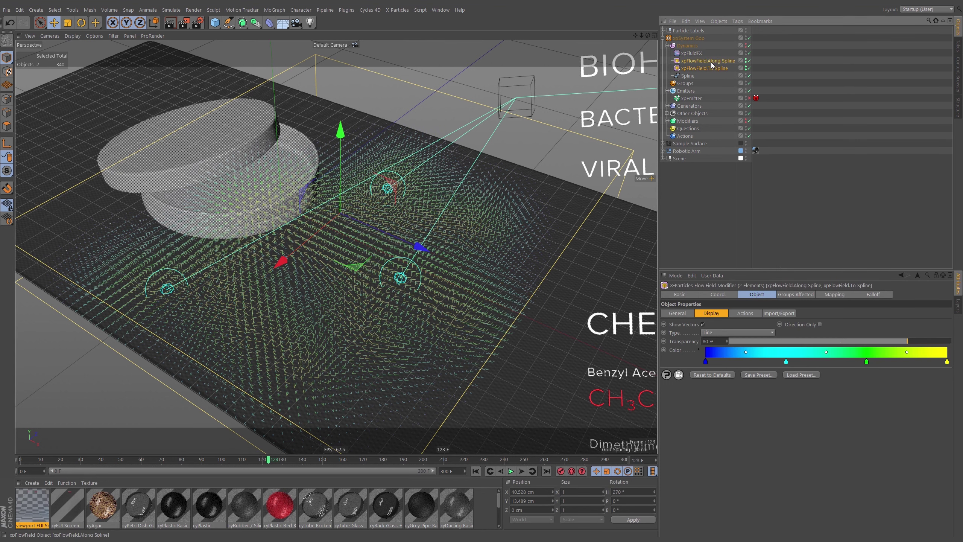
pyautogui.click(716, 69)
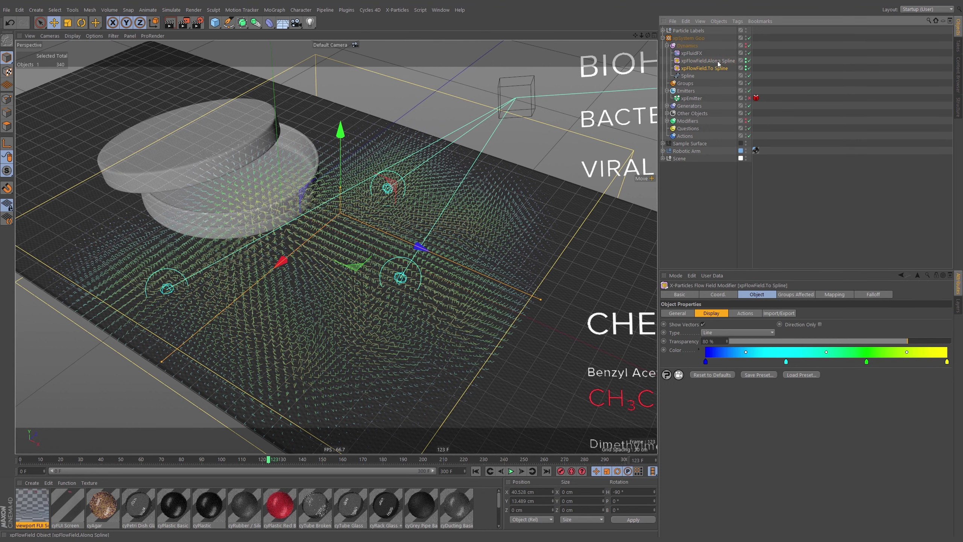
pyautogui.click(749, 60)
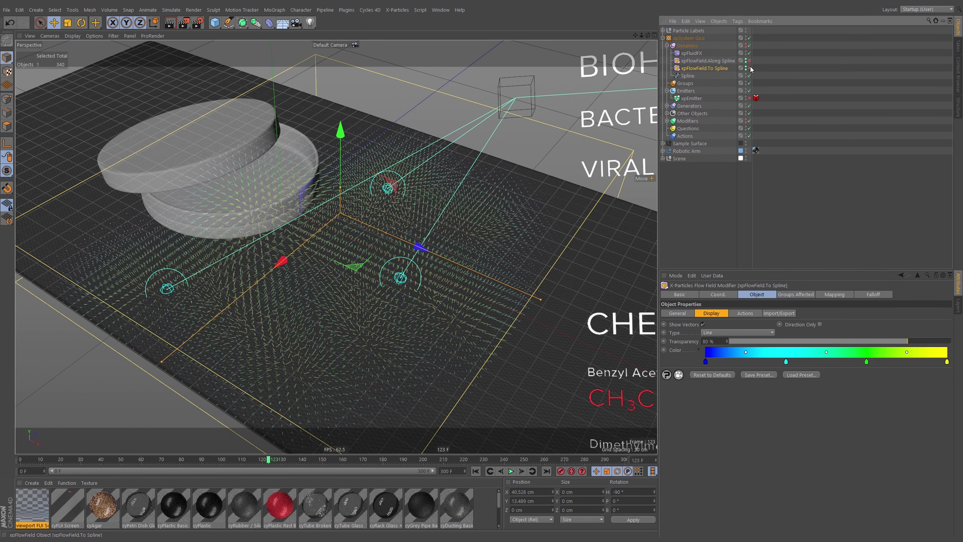
pyautogui.click(750, 69)
pyautogui.click(751, 68)
pyautogui.moveTo(754, 60); pyautogui.dragTo(753, 62)
# Step: Hide both the Along Spline and To Spline flow fields and collapse the xpSystem Goo hierarchy
pyautogui.click(748, 61)
pyautogui.keyDown('alt'); pyautogui.click(748, 61); pyautogui.keyUp('alt')
pyautogui.keyDown('alt'); pyautogui.click(748, 68); pyautogui.keyUp('alt')
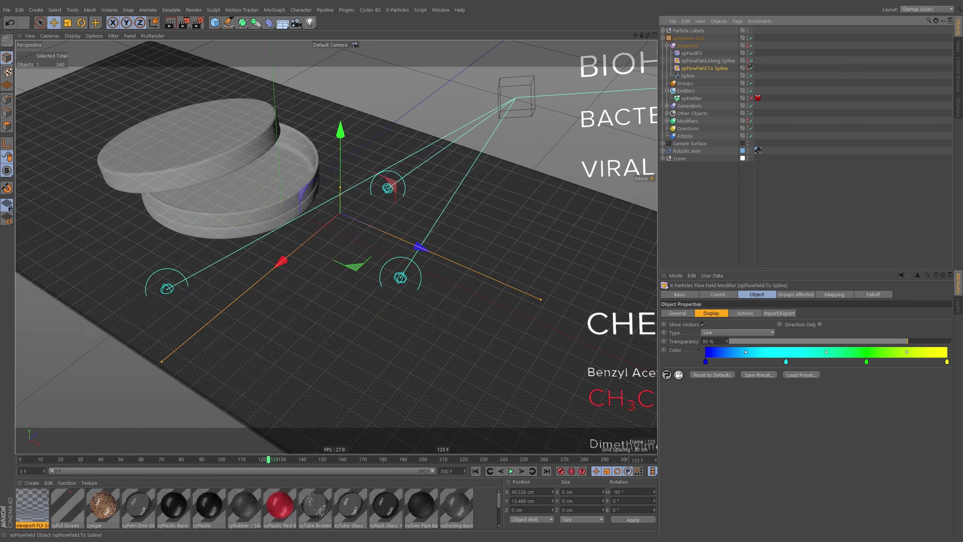
pyautogui.keyDown('alt'); pyautogui.click(748, 68); pyautogui.keyUp('alt')
pyautogui.keyDown('alt'); pyautogui.click(748, 68); pyautogui.keyUp('alt')
pyautogui.keyDown('alt'); pyautogui.click(748, 67); pyautogui.keyUp('alt')
pyautogui.keyDown('alt'); pyautogui.click(748, 67); pyautogui.keyUp('alt')
pyautogui.click(664, 38)
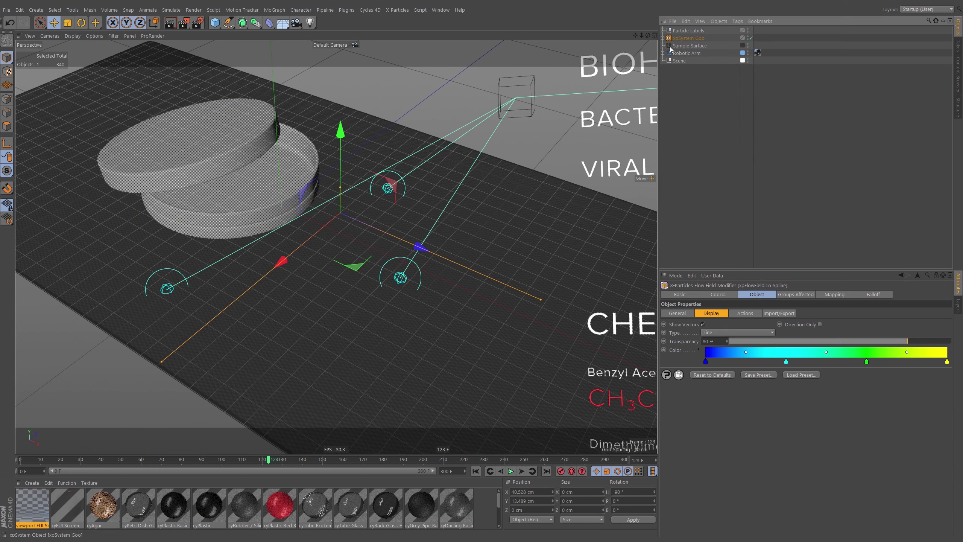
# Step: Expand the Generators group of xpSystem Goo, enable the Alembic xpOVDBMesher and scrub the timeline to frame 99
pyautogui.click(696, 111)
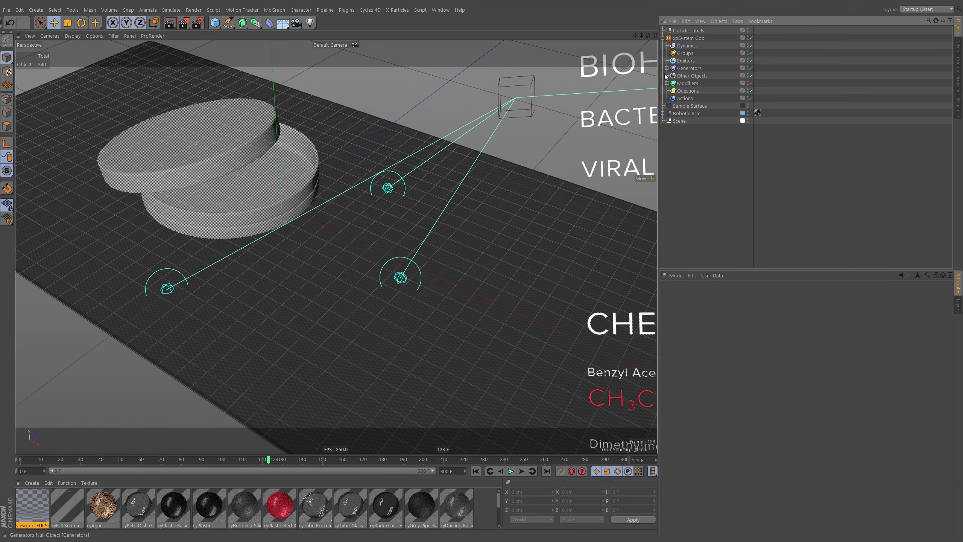
pyautogui.click(668, 76)
pyautogui.click(667, 75)
pyautogui.click(667, 68)
pyautogui.click(752, 76)
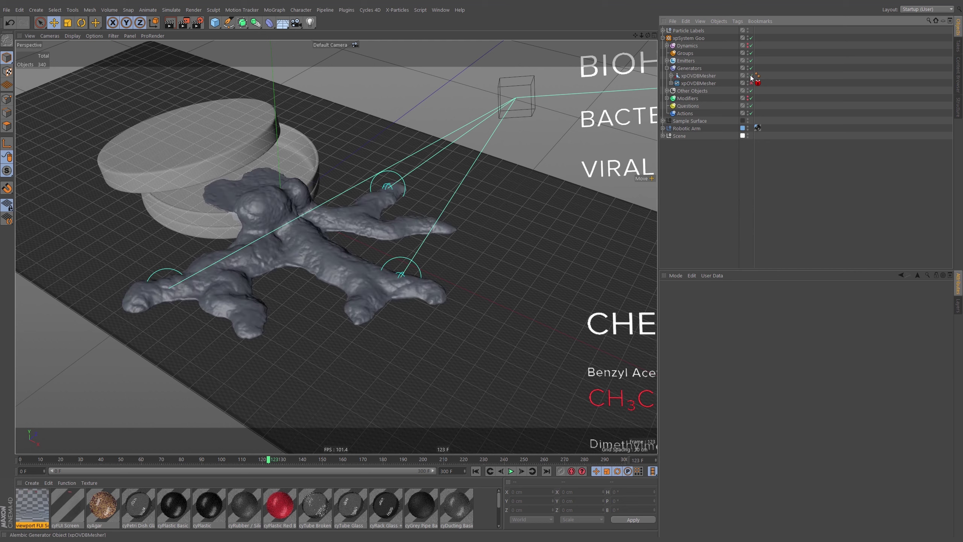
pyautogui.moveTo(70, 462); pyautogui.dragTo(220, 454)
pyautogui.keyDown('alt'); pyautogui.moveTo(341, 248); pyautogui.dragTo(288, 106); pyautogui.keyUp('alt')
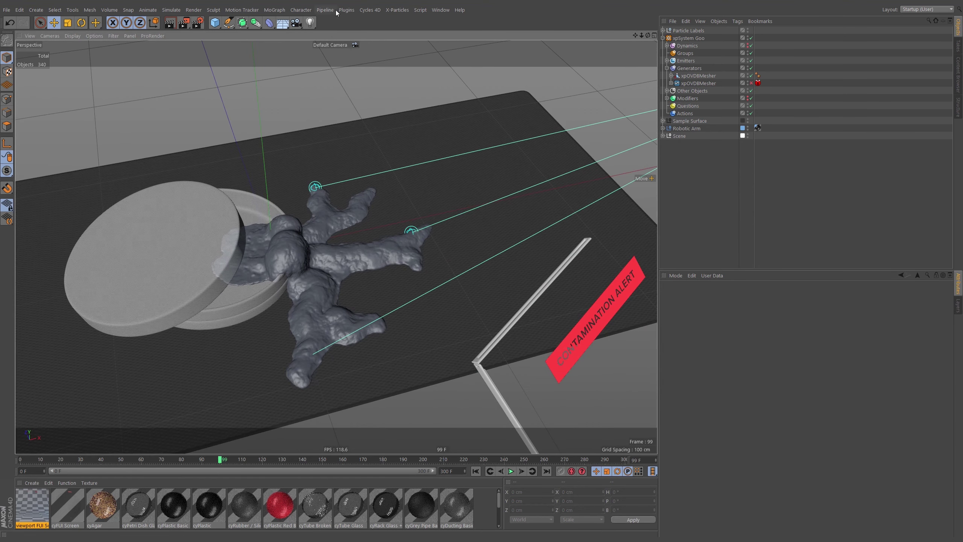
# Step: Add a new xpFlowField dynamics object to the scene
pyautogui.click(398, 10)
pyautogui.moveTo(411, 80)
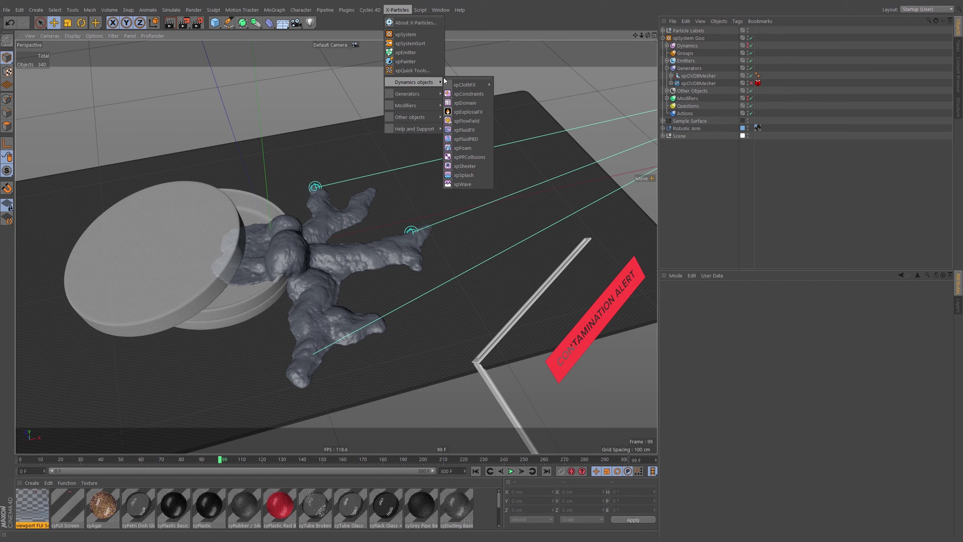
pyautogui.click(471, 121)
pyautogui.scroll(-5, 312, 234)
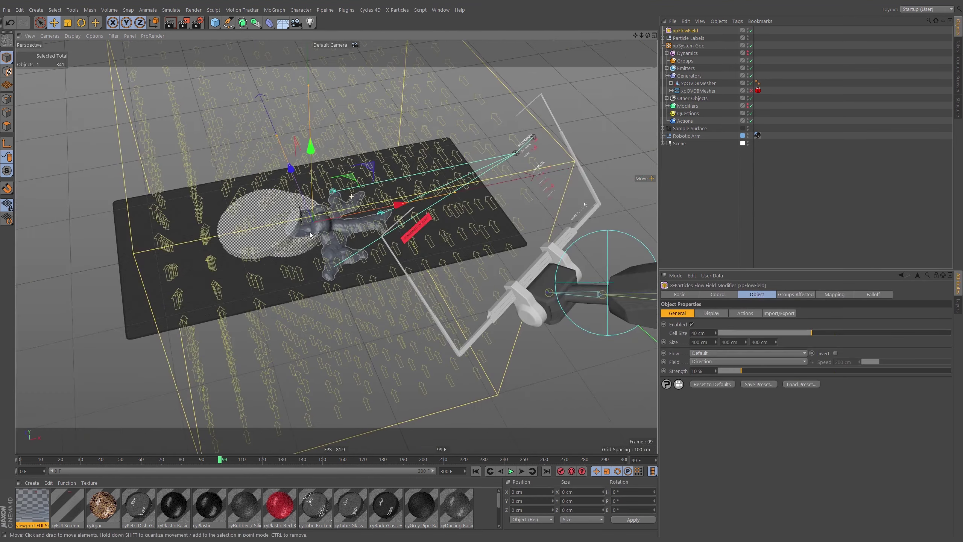
# Step: Resize the new xpFlowField around the goo mesh to about 214 × 62 × 178 cm
pyautogui.keyDown('alt'); pyautogui.moveTo(323, 236); pyautogui.dragTo(332, 229); pyautogui.keyUp('alt')
pyautogui.moveTo(299, 85); pyautogui.dragTo(314, 205)
pyautogui.moveTo(444, 197); pyautogui.dragTo(414, 204)
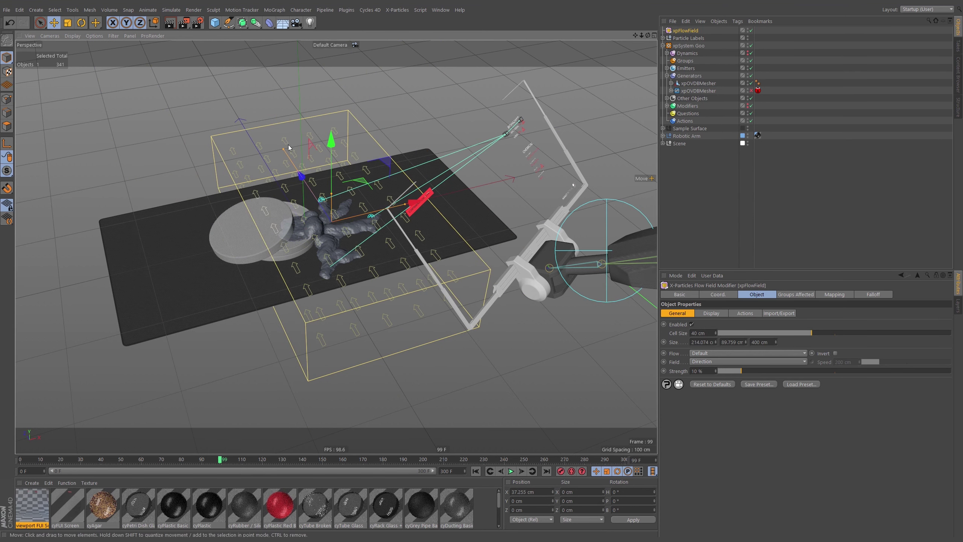
pyautogui.moveTo(284, 148); pyautogui.dragTo(313, 171)
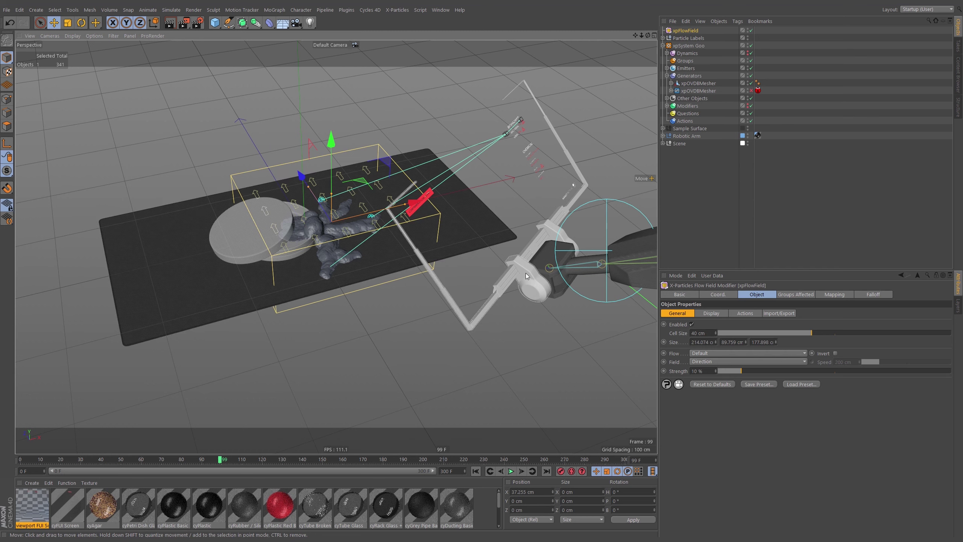
pyautogui.moveTo(334, 180); pyautogui.dragTo(334, 196)
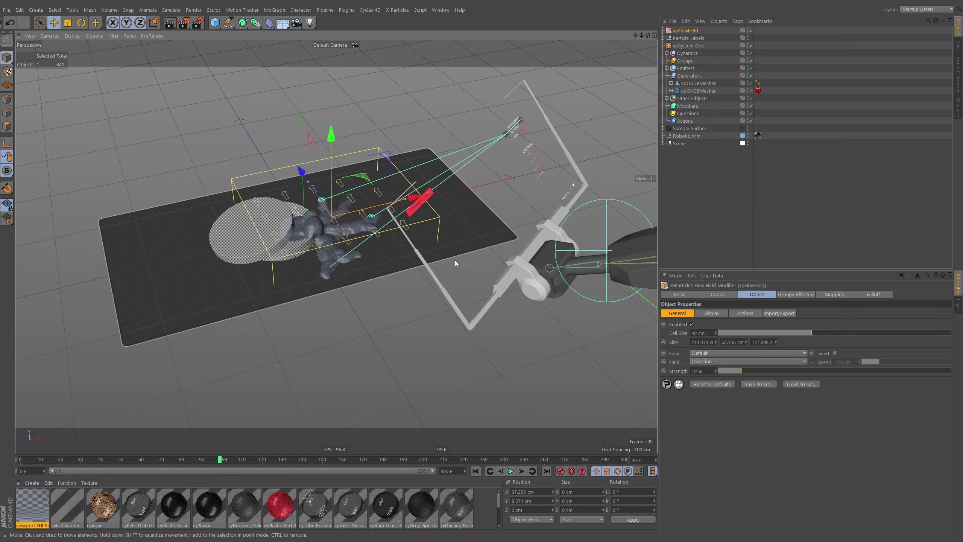
# Step: Set the new flow field's vector display type to Line and turn off Direction Only
pyautogui.doubleClick(705, 332)
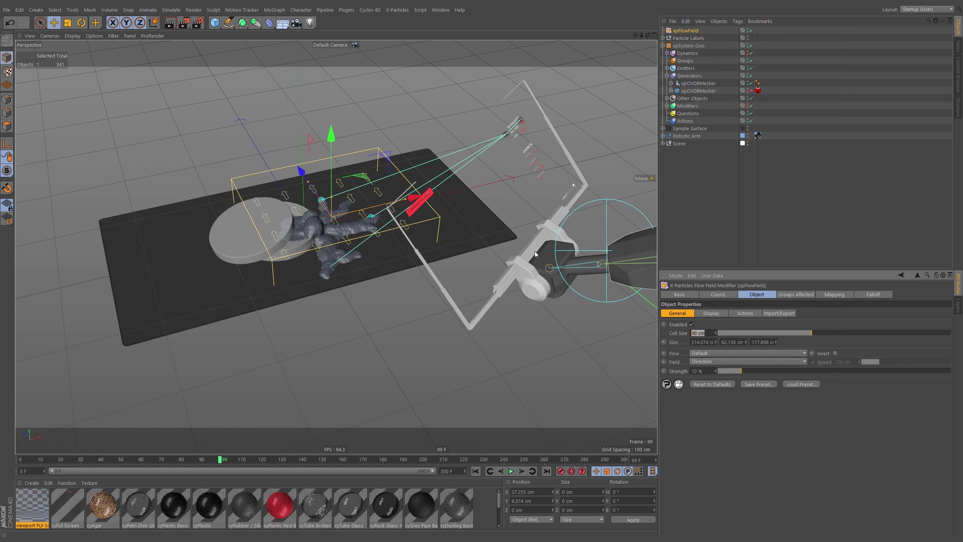
pyautogui.click(710, 313)
pyautogui.click(707, 333)
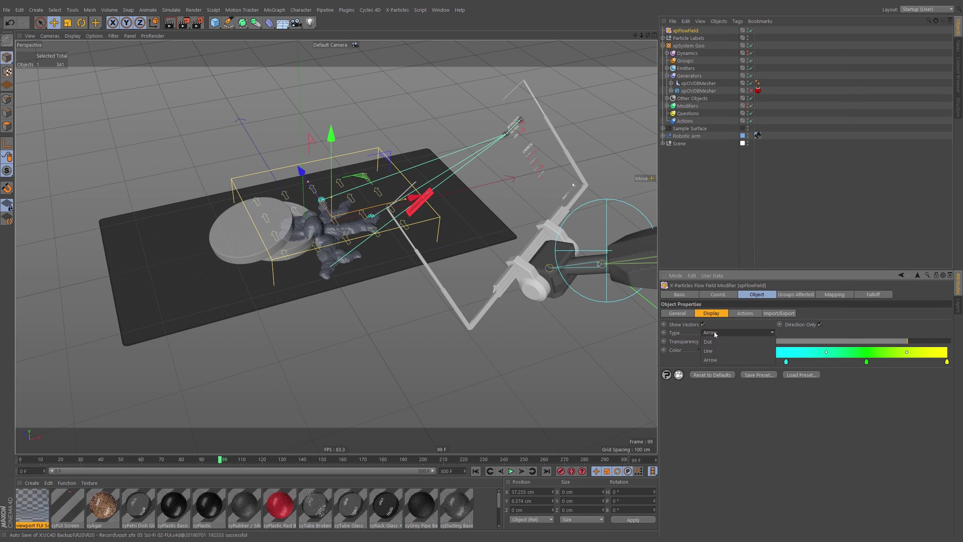
pyautogui.click(712, 341)
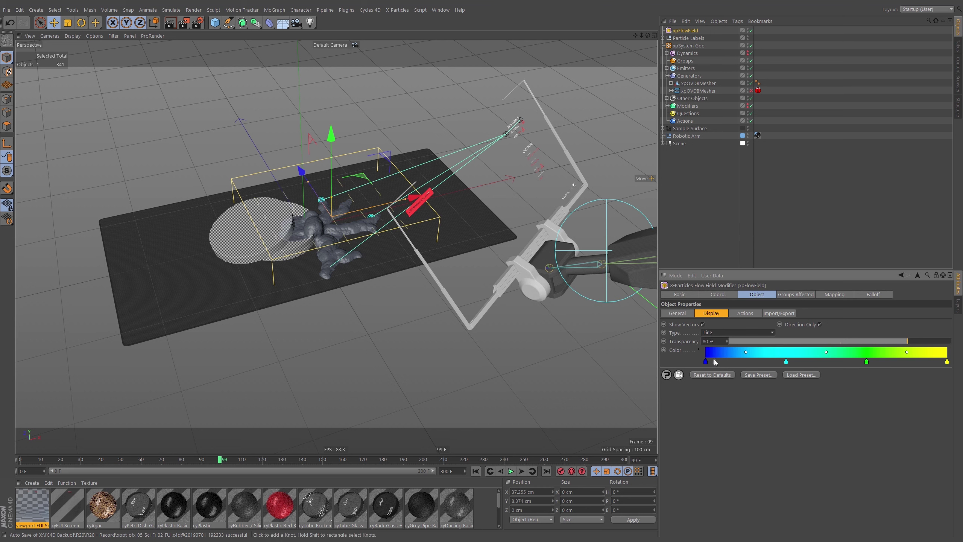
pyautogui.click(819, 324)
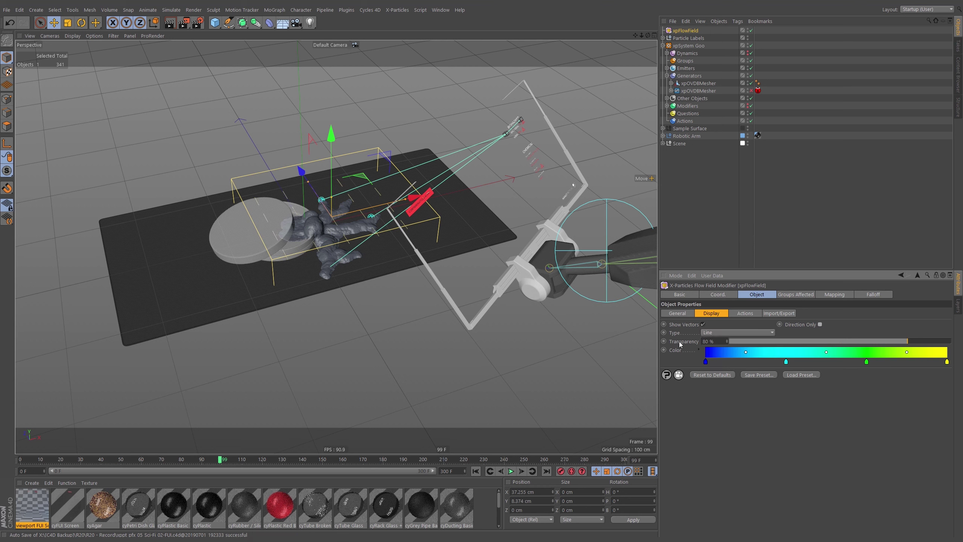
# Step: Refine the new flow field's cell size, trying 20 cm and settling on 10 cm
pyautogui.click(683, 312)
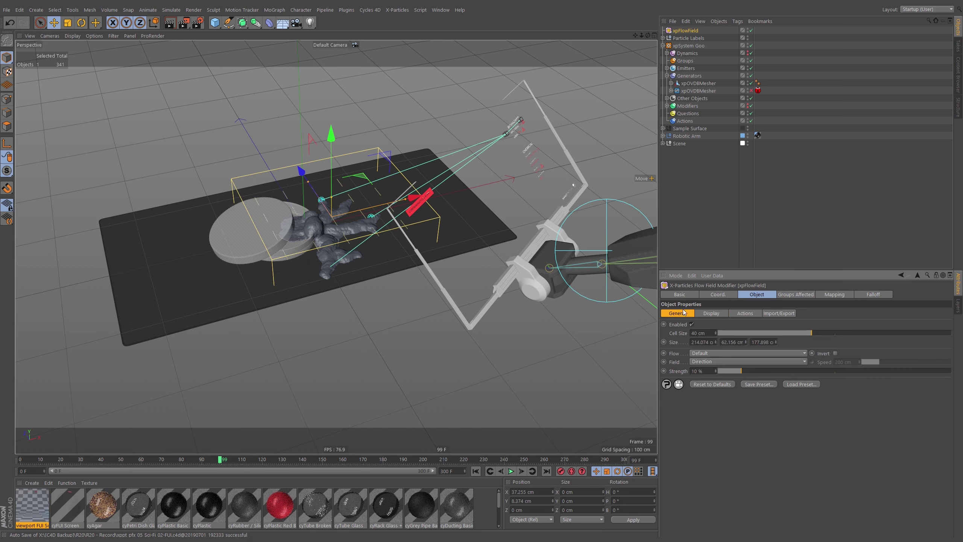
pyautogui.click(705, 332)
pyautogui.write('20')
pyautogui.press('Return')
pyautogui.write('10')
pyautogui.press('Return')
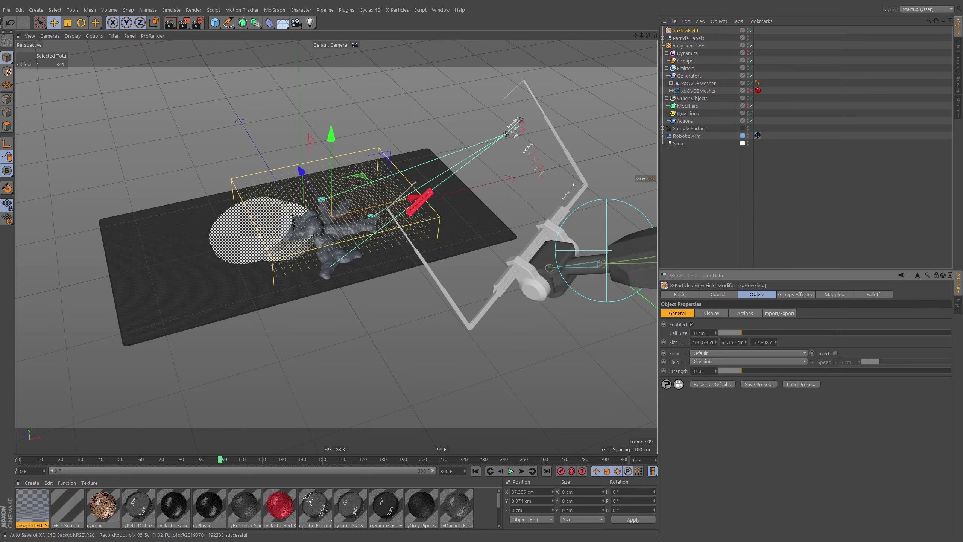
# Step: Adjust the flow field's bounds around the goo's branches to about 181 cm in X and 187 cm in Z
pyautogui.keyDown('alt'); pyautogui.moveTo(346, 247); pyautogui.dragTo(393, 221, button='right'); pyautogui.keyUp('alt')
pyautogui.keyDown('alt'); pyautogui.moveTo(380, 225); pyautogui.dragTo(438, 245); pyautogui.keyUp('alt')
pyautogui.moveTo(191, 226); pyautogui.dragTo(223, 235)
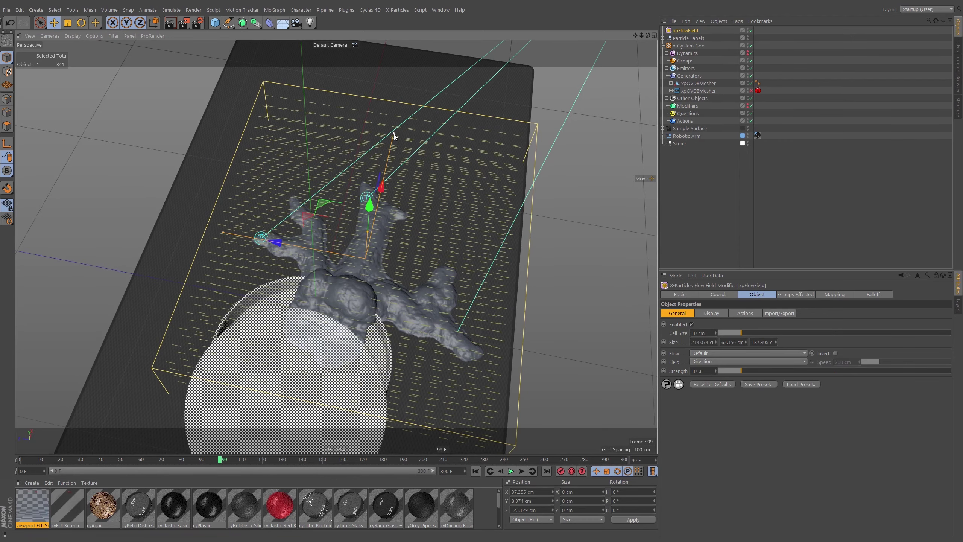
pyautogui.moveTo(394, 134); pyautogui.dragTo(390, 151)
pyautogui.keyDown('alt'); pyautogui.moveTo(405, 294); pyautogui.dragTo(484, 278); pyautogui.keyUp('alt')
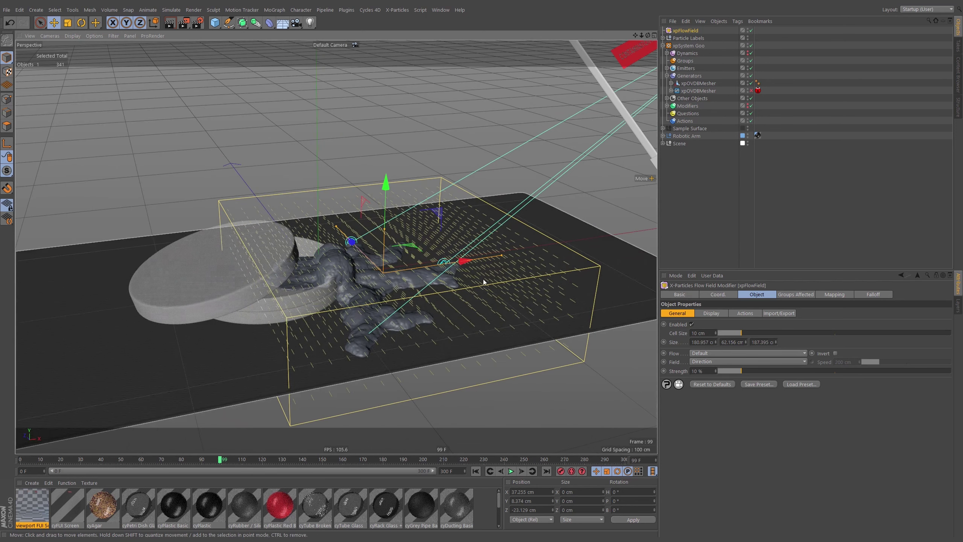
# Step: Set the flow field's Flow mode to Surface Normal and assign the Alembic xpOVDBMesher as its source object
pyautogui.click(699, 352)
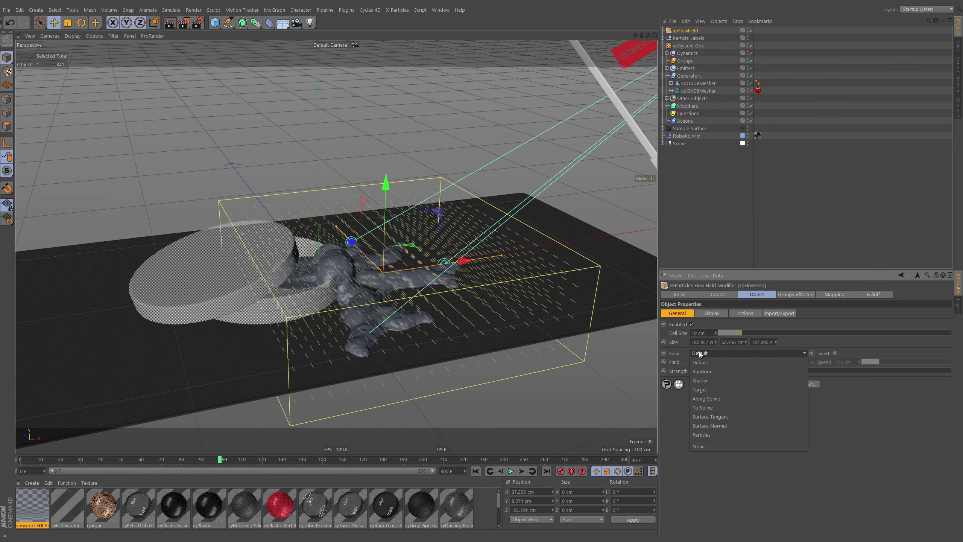
pyautogui.click(709, 425)
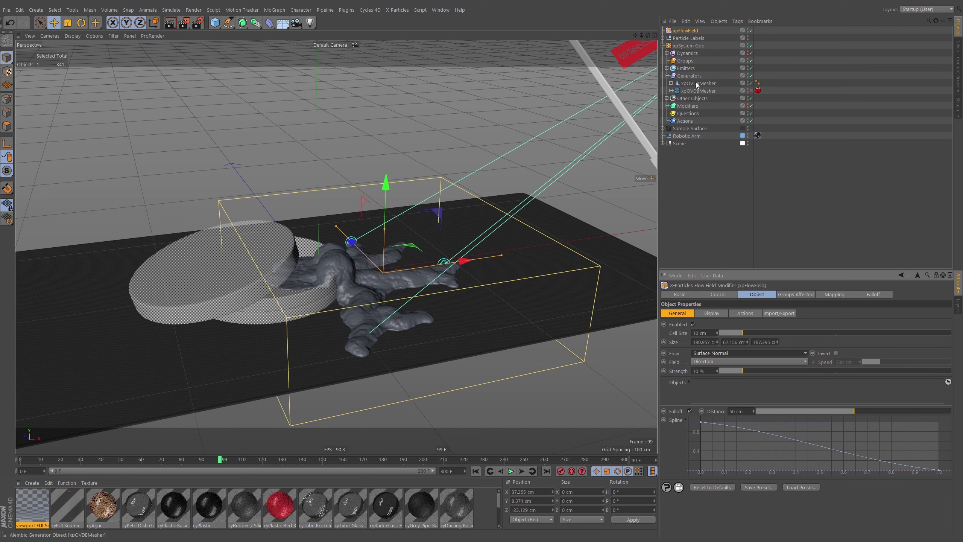
pyautogui.moveTo(700, 85); pyautogui.dragTo(720, 392)
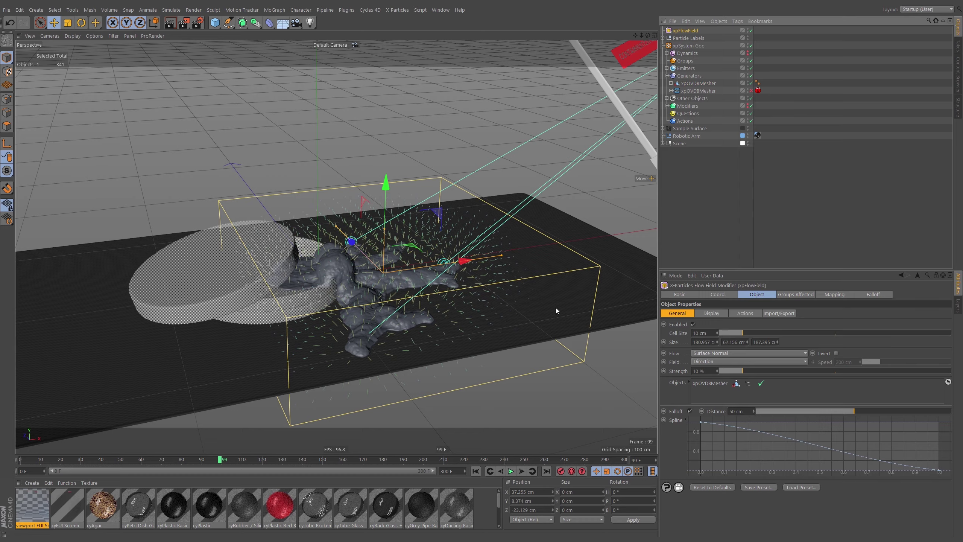
pyautogui.keyDown('alt'); pyautogui.moveTo(555, 308); pyautogui.dragTo(425, 261); pyautogui.keyUp('alt')
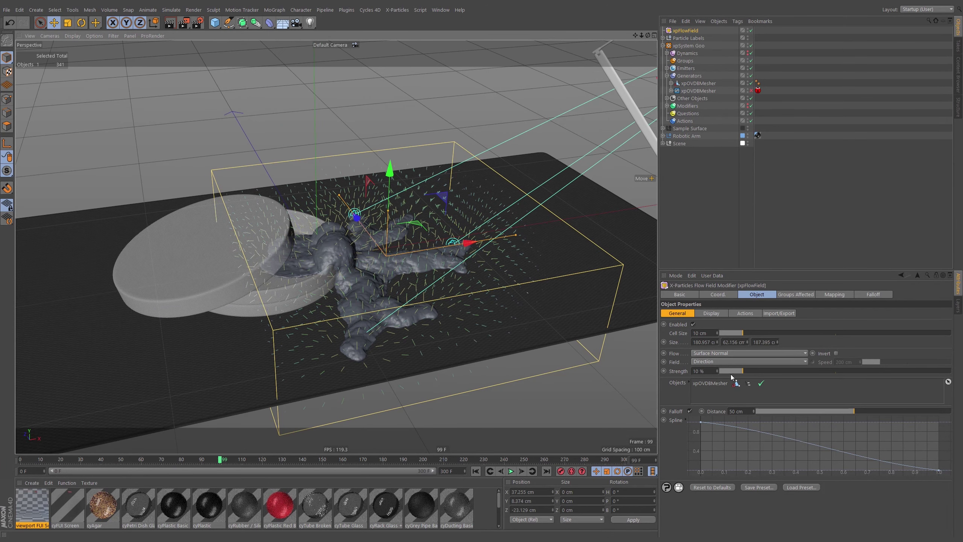
# Step: Set the flow field's Strength to 0 % and its Falloff Distance to 15 cm
pyautogui.moveTo(711, 371); pyautogui.dragTo(686, 368)
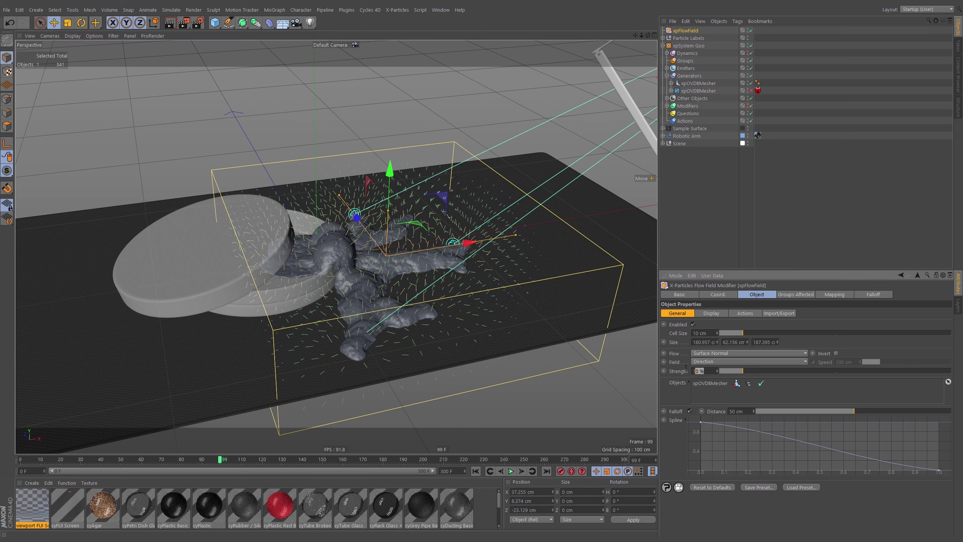
pyautogui.write('0')
pyautogui.press('Return')
pyautogui.moveTo(745, 411); pyautogui.dragTo(726, 411)
pyautogui.moveTo(844, 414); pyautogui.dragTo(796, 414)
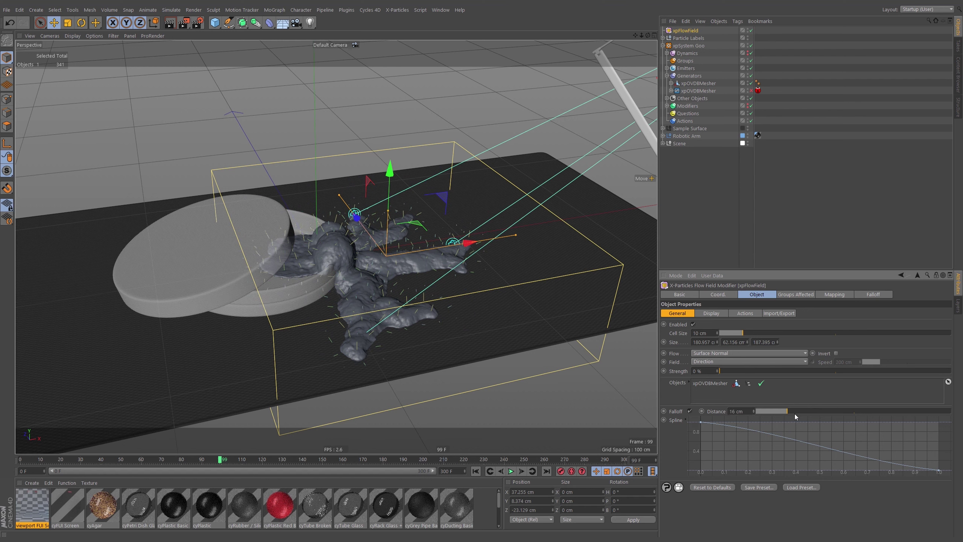
pyautogui.doubleClick(737, 409)
pyautogui.write('15')
pyautogui.press('Return')
# Step: Reduce the flow field's bounds to about 33 cm in Y and raise it to about 16.6 cm to fit the goo
pyautogui.moveTo(418, 274)
pyautogui.keyDown('alt'); pyautogui.mouseDown()
pyautogui.moveTo(386, 208)
pyautogui.moveTo(388, 223)
pyautogui.moveTo(384, 187)
pyautogui.moveTo(384, 239)
pyautogui.moveTo(413, 277)
pyautogui.mouseUp(); pyautogui.keyUp('alt')
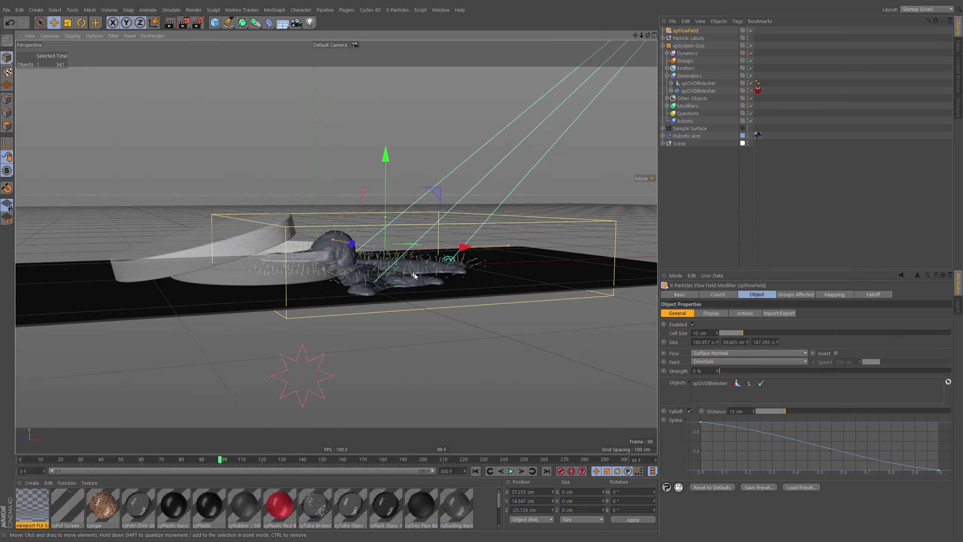
pyautogui.scroll(2, 414, 277)
pyautogui.moveTo(387, 226); pyautogui.dragTo(386, 220)
pyautogui.keyDown('alt'); pyautogui.moveTo(413, 277); pyautogui.dragTo(380, 269); pyautogui.keyUp('alt')
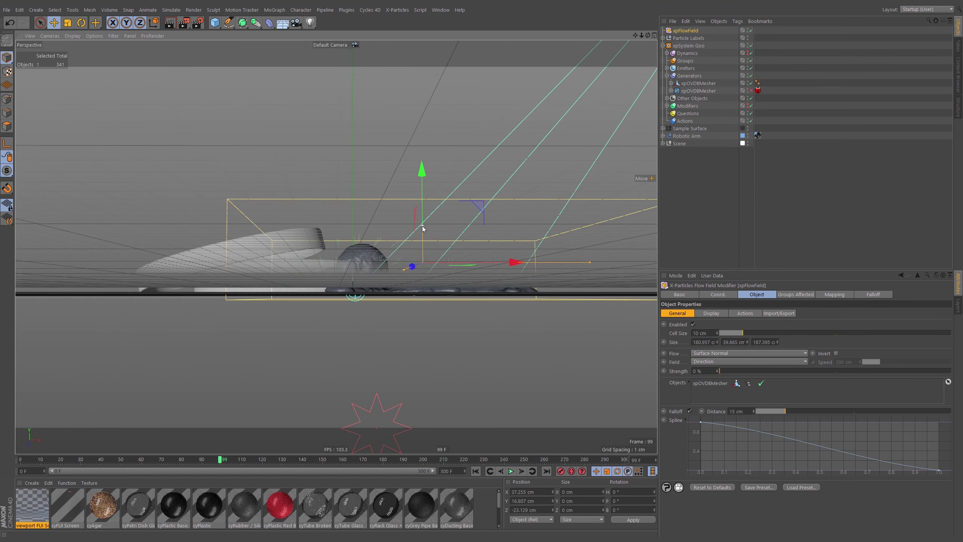
pyautogui.moveTo(423, 229); pyautogui.dragTo(421, 234)
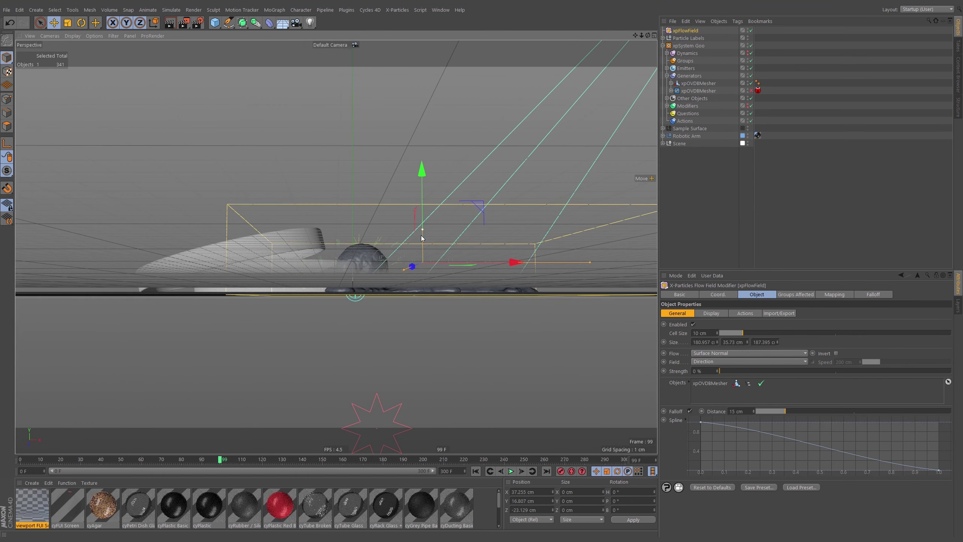
pyautogui.keyDown('alt'); pyautogui.moveTo(399, 284); pyautogui.dragTo(393, 265); pyautogui.keyUp('alt')
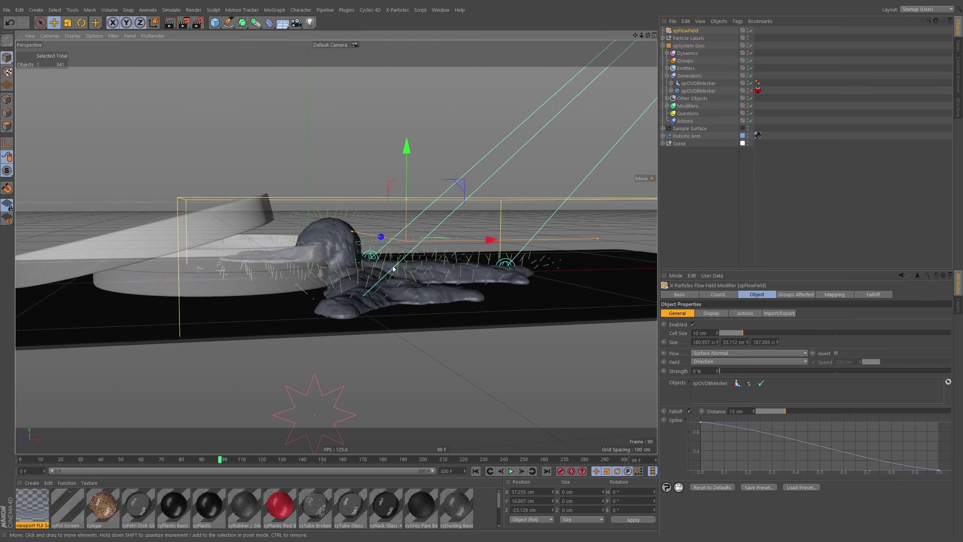
pyautogui.keyDown('alt'); pyautogui.moveTo(346, 230); pyautogui.dragTo(349, 256); pyautogui.keyUp('alt')
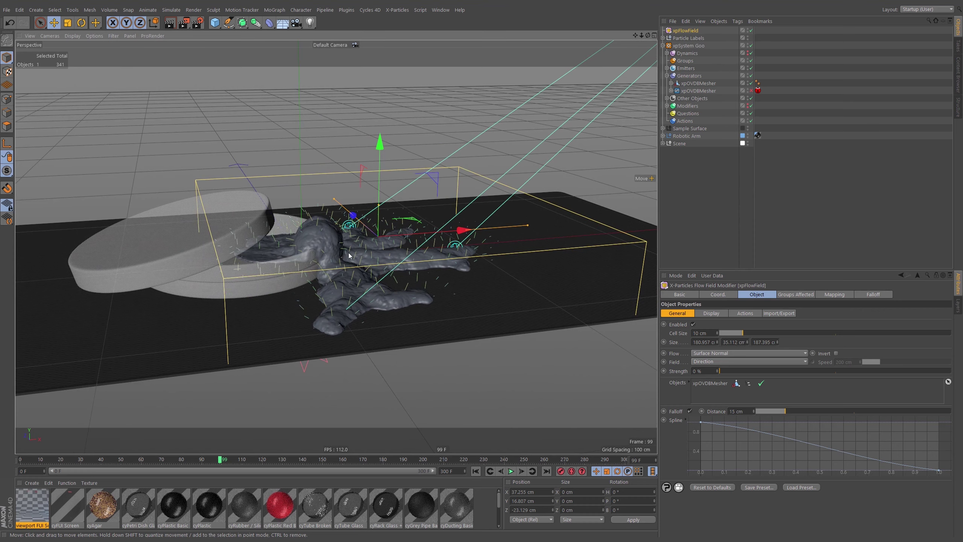
pyautogui.keyDown('alt'); pyautogui.moveTo(392, 292); pyautogui.dragTo(398, 254); pyautogui.keyUp('alt')
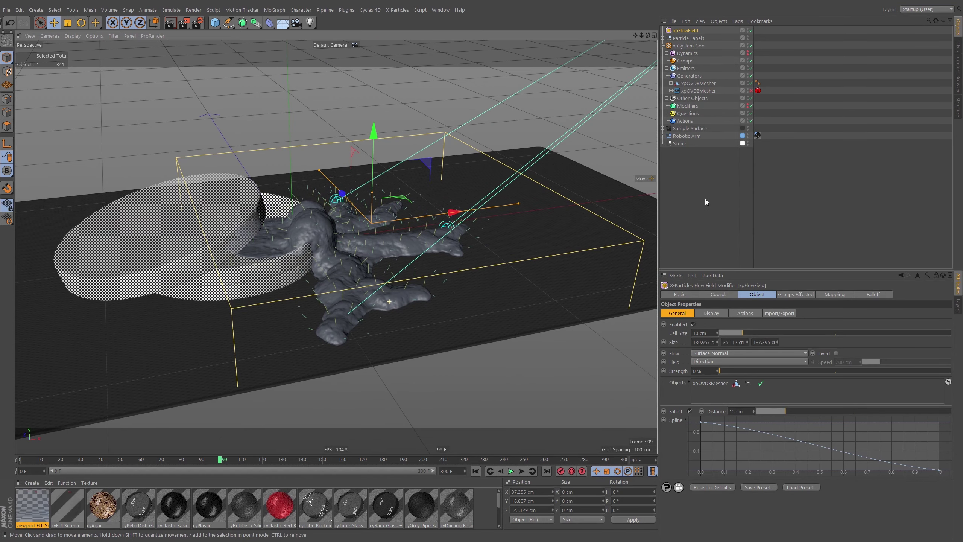
# Step: Collapse the xpSystem Goo hierarchy and add an xpDisplayRender generator to the scene
pyautogui.click(698, 182)
pyautogui.click(699, 184)
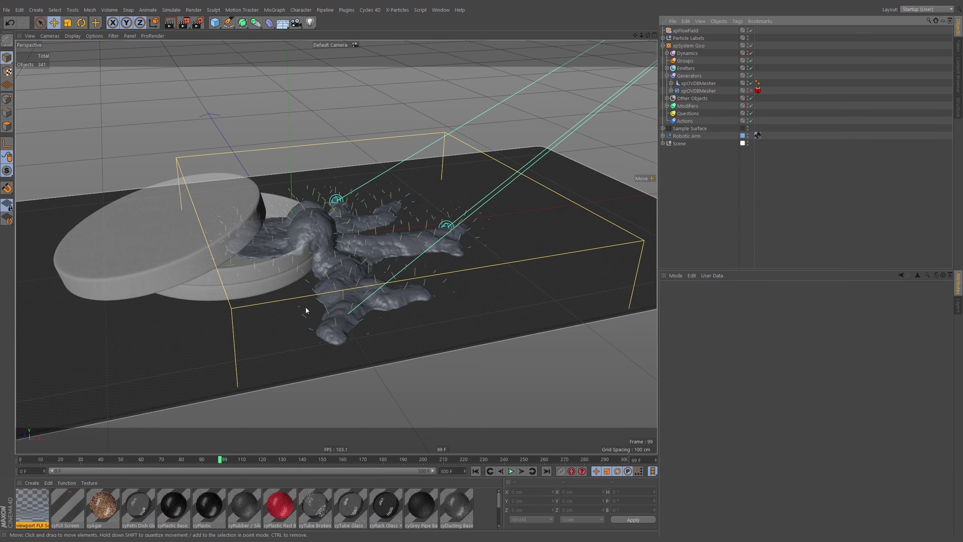
pyautogui.keyDown('alt'); pyautogui.moveTo(441, 122); pyautogui.dragTo(442, 159); pyautogui.keyUp('alt')
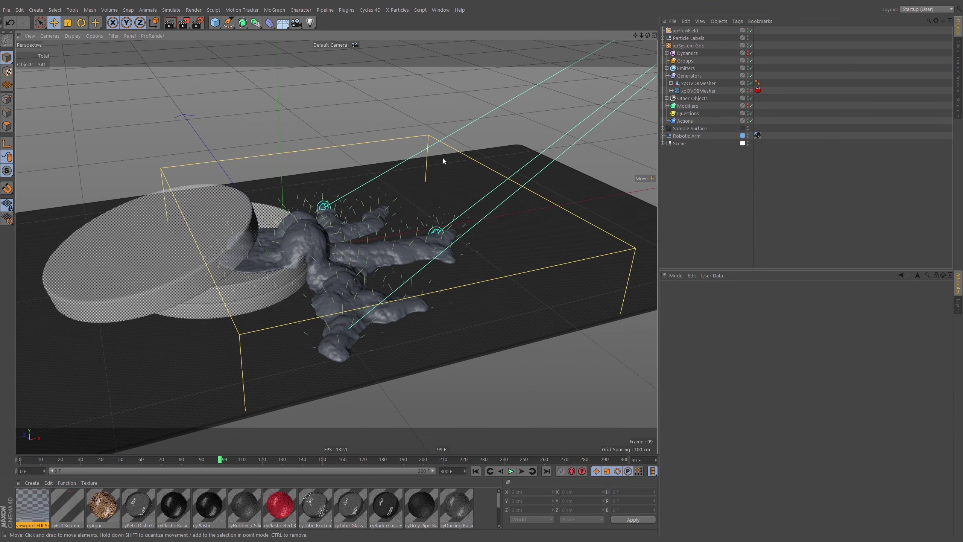
pyautogui.click(663, 45)
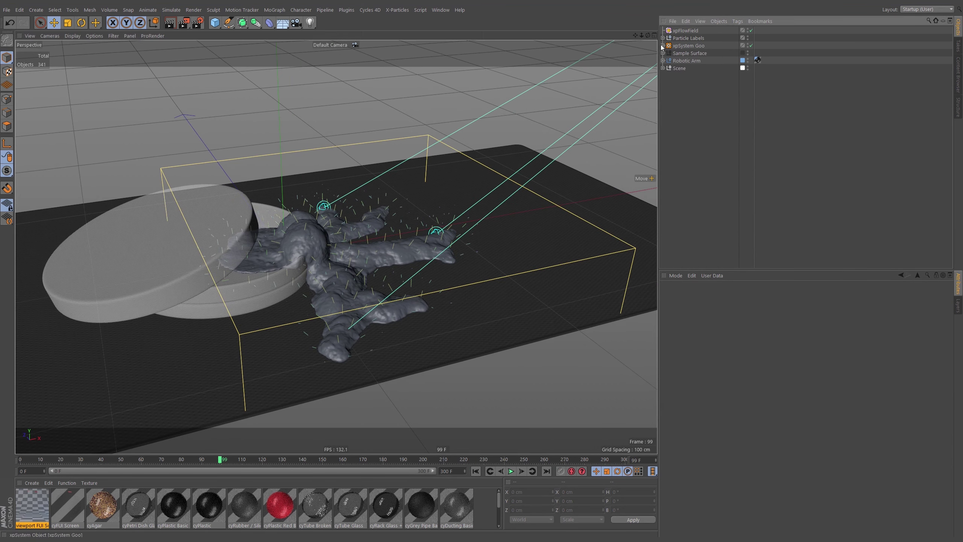
pyautogui.click(397, 10)
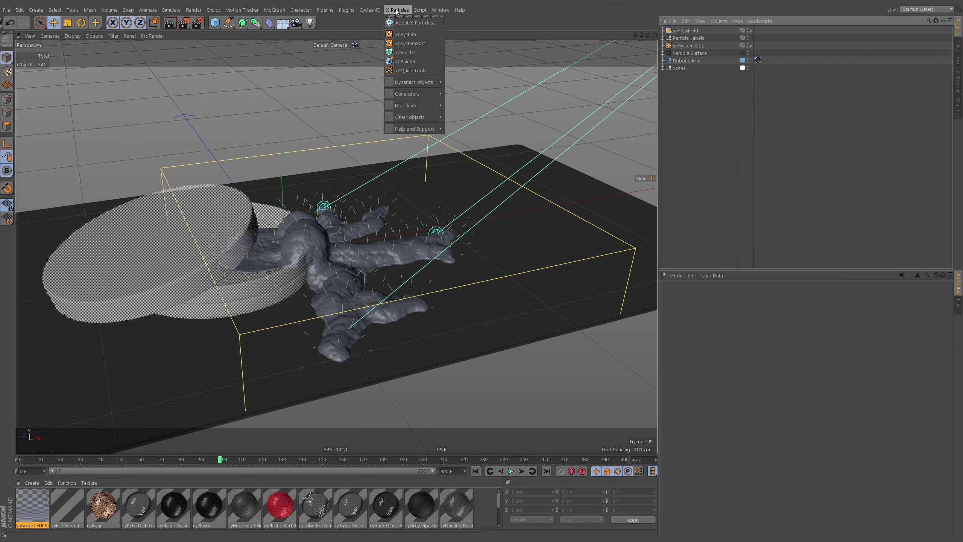
pyautogui.moveTo(416, 97)
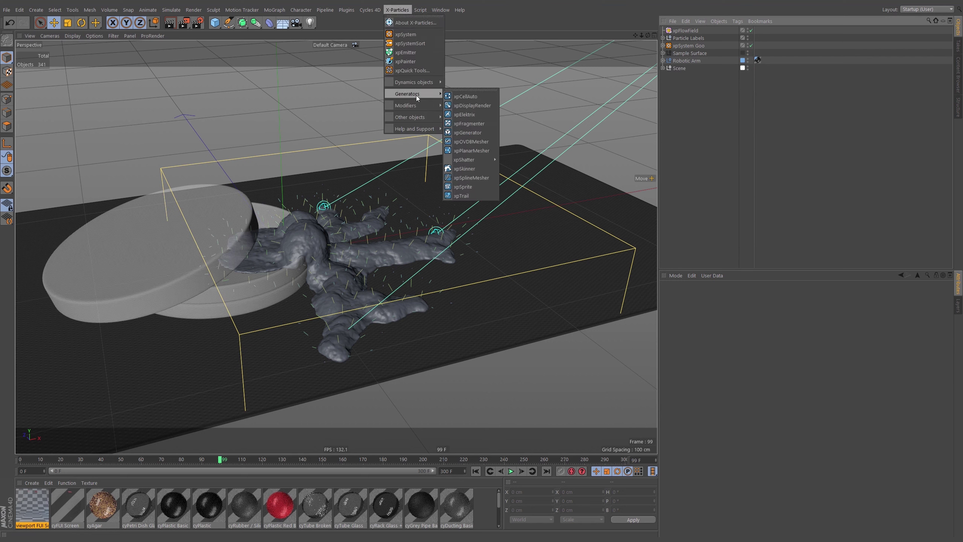
pyautogui.click(487, 106)
pyautogui.scroll(-2, 376, 241)
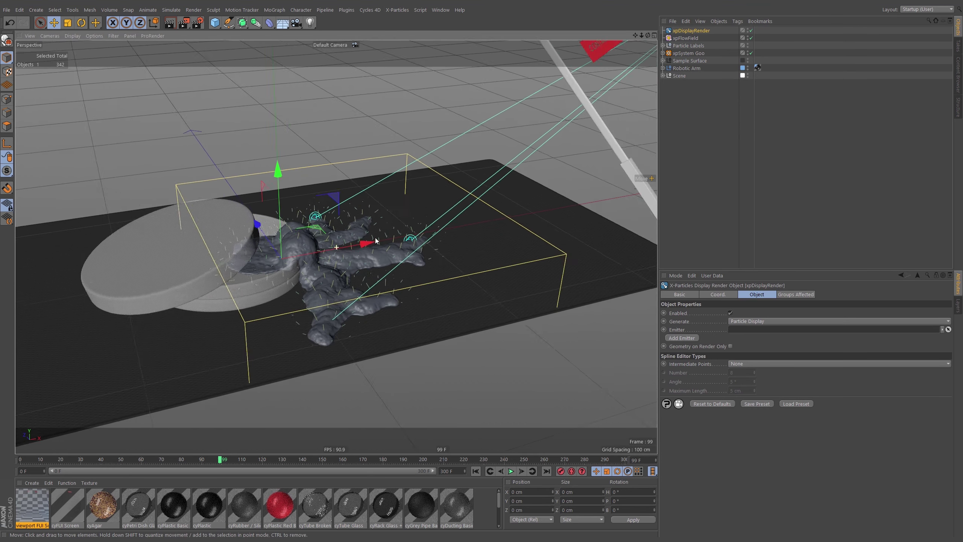
pyautogui.scroll(2, 375, 241)
pyautogui.keyDown('alt'); pyautogui.moveTo(374, 252); pyautogui.dragTo(385, 255); pyautogui.keyUp('alt')
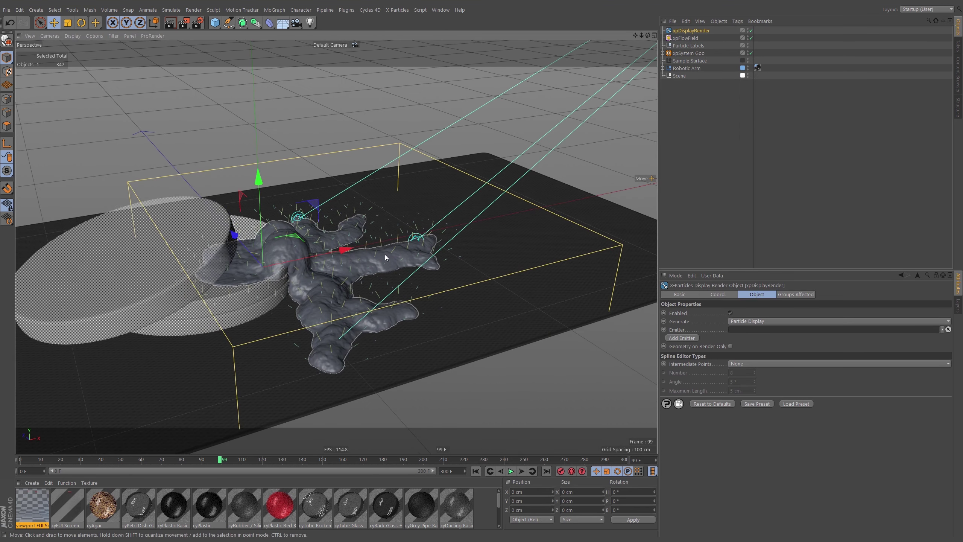
# Step: Set the xpDisplayRender to generate FlowField Display and assign the new xpFlowField as its source
pyautogui.click(758, 322)
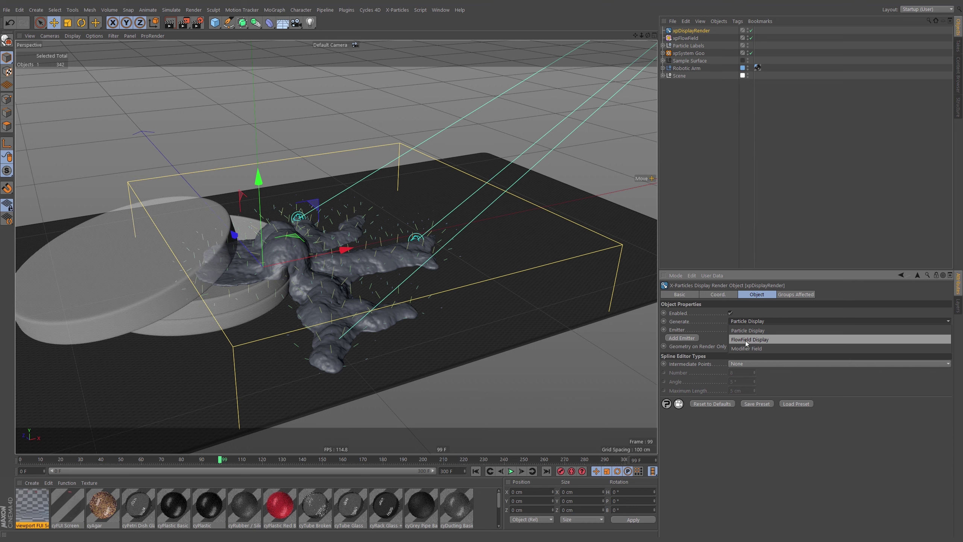
pyautogui.click(745, 341)
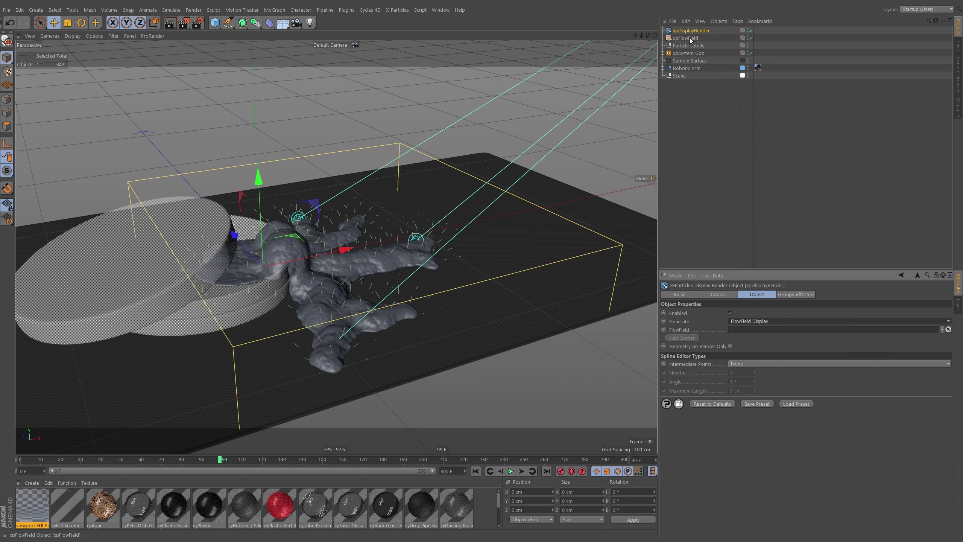
pyautogui.moveTo(689, 37); pyautogui.dragTo(694, 55)
pyautogui.moveTo(771, 319); pyautogui.dragTo(749, 332)
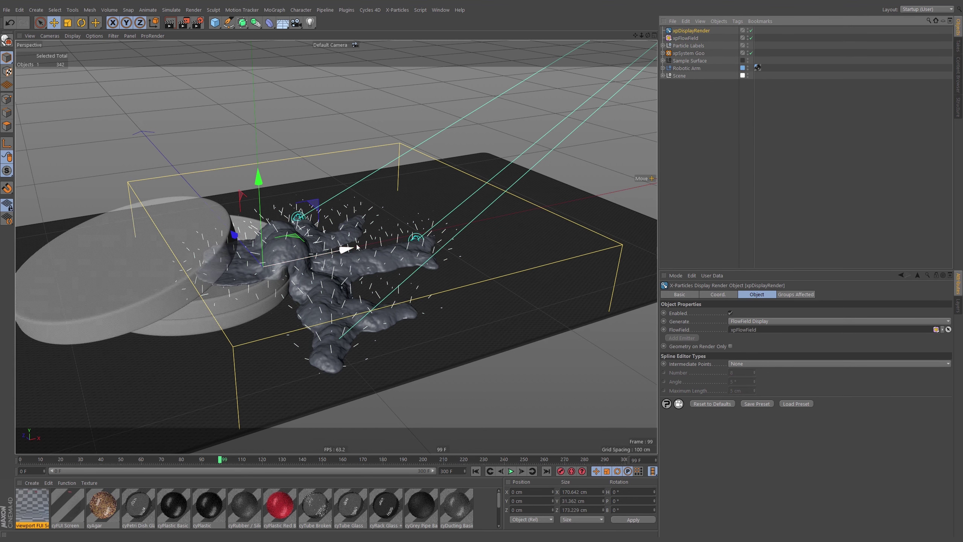
pyautogui.click(692, 108)
# Step: Rename the new xpFlowField to xpFlowField.FUI.Normals
pyautogui.click(682, 37)
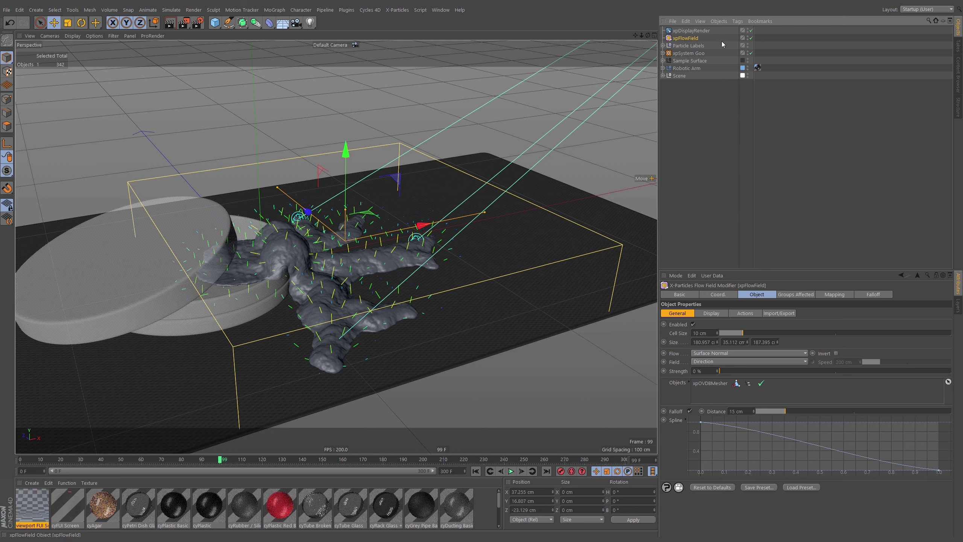
pyautogui.doubleClick(689, 38)
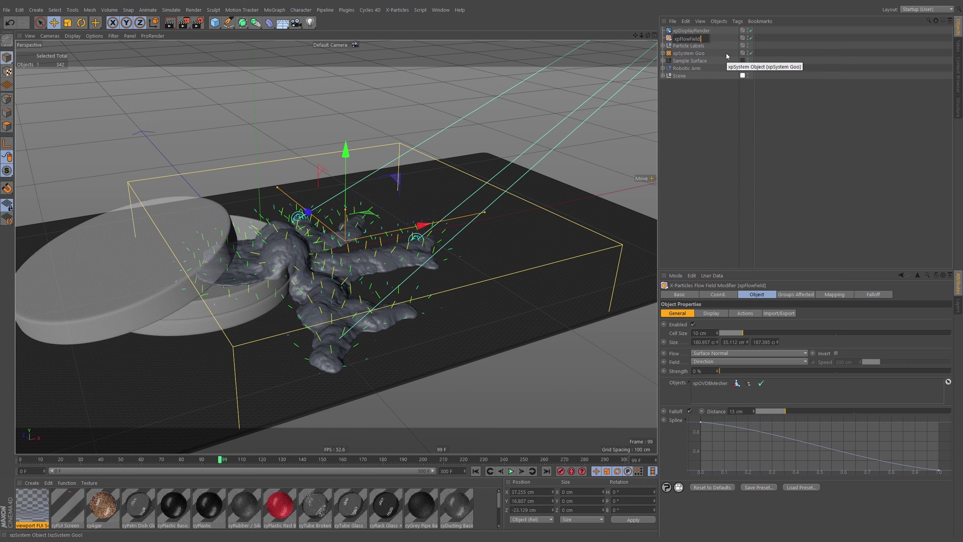
pyautogui.write('.FU')
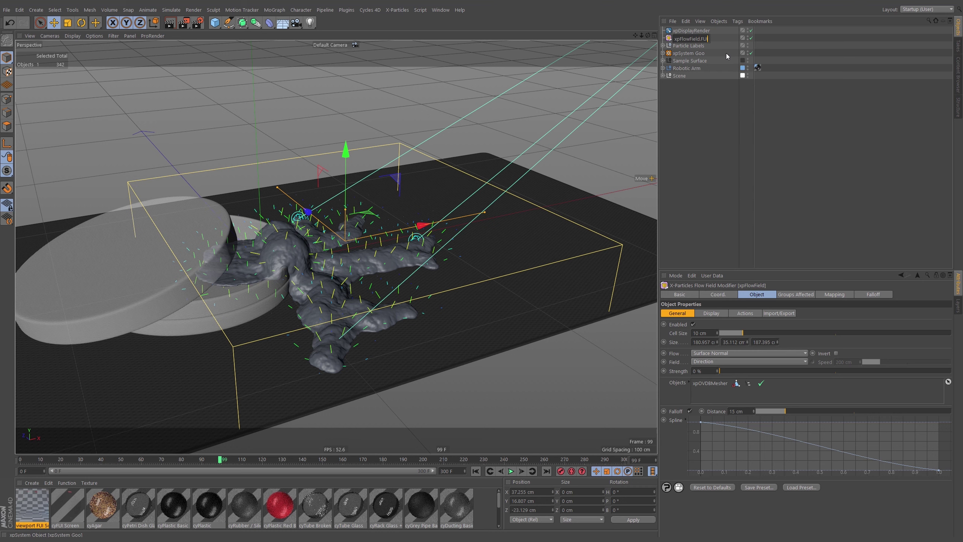
pyautogui.write('I.Normals')
pyautogui.press('Return')
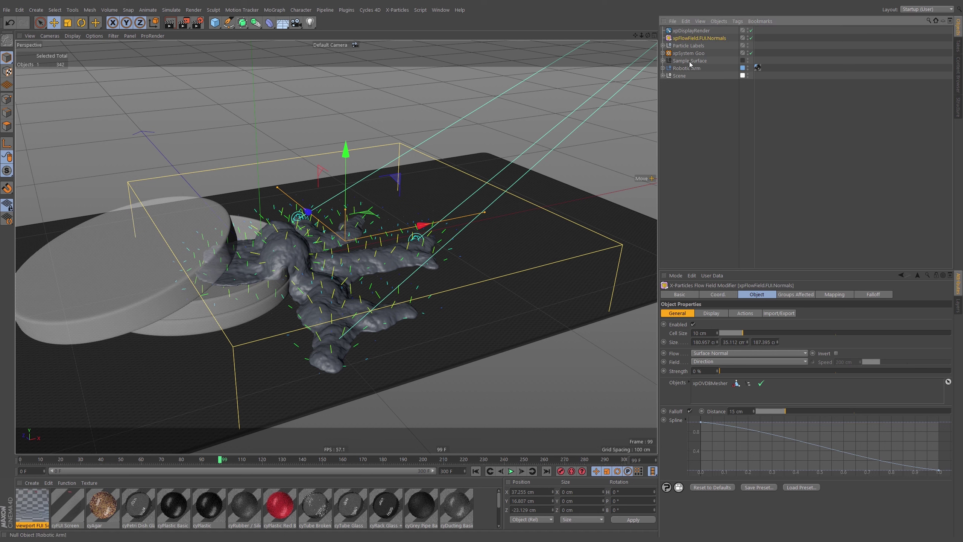
# Step: Rename the xpDisplayRender to xpDisplayRender.FUI.Normals
pyautogui.click(696, 31)
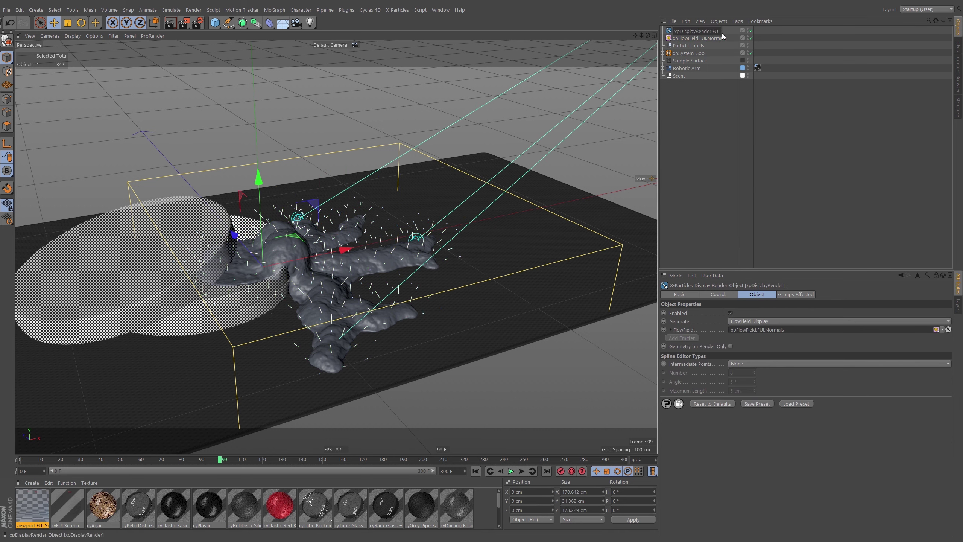
pyautogui.write('.FUI.Normals')
pyautogui.press('Return')
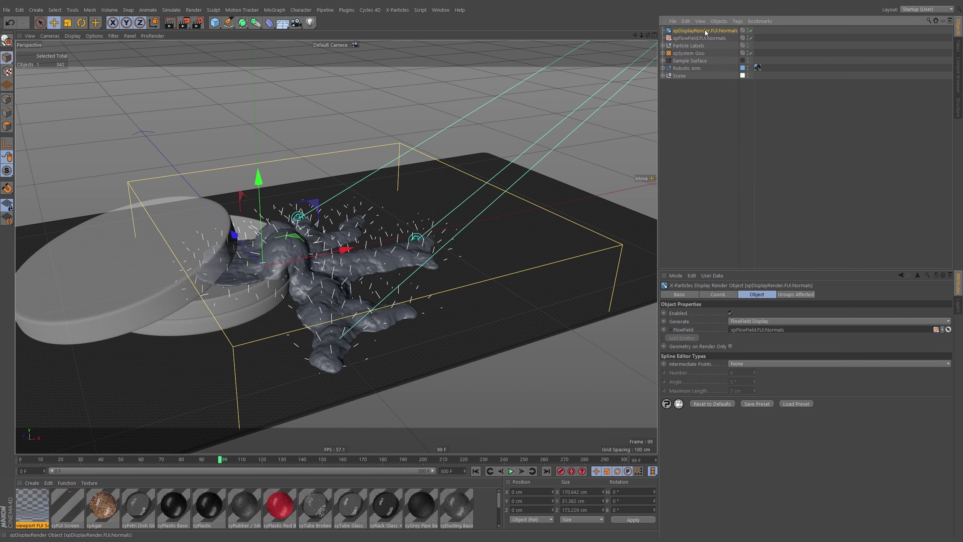
# Step: Place the flow field above the display render object and rename the latter xpDisplayRender.FlowField
pyautogui.moveTo(699, 40); pyautogui.dragTo(790, 46)
pyautogui.doubleClick(701, 38)
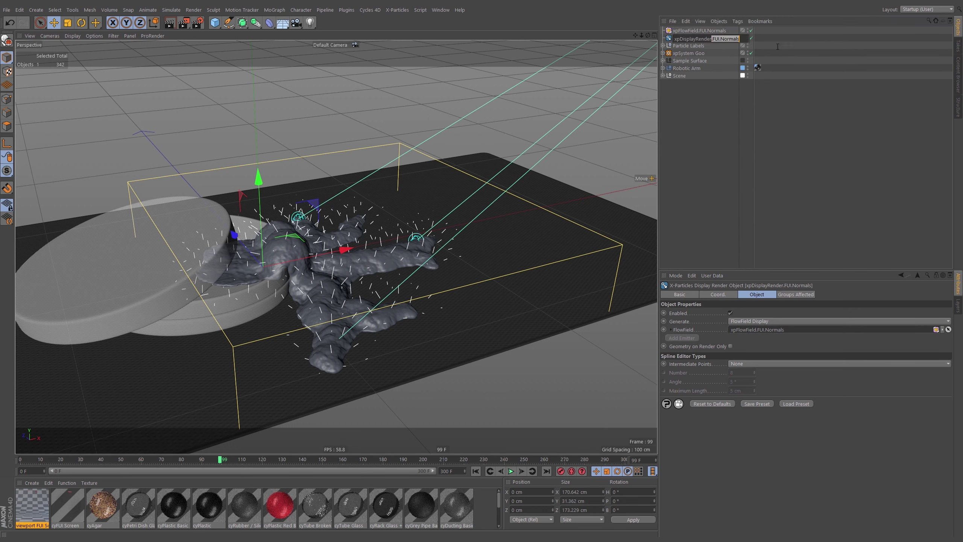
pyautogui.write('.FlowFie')
pyautogui.write('ld')
pyautogui.press('Return')
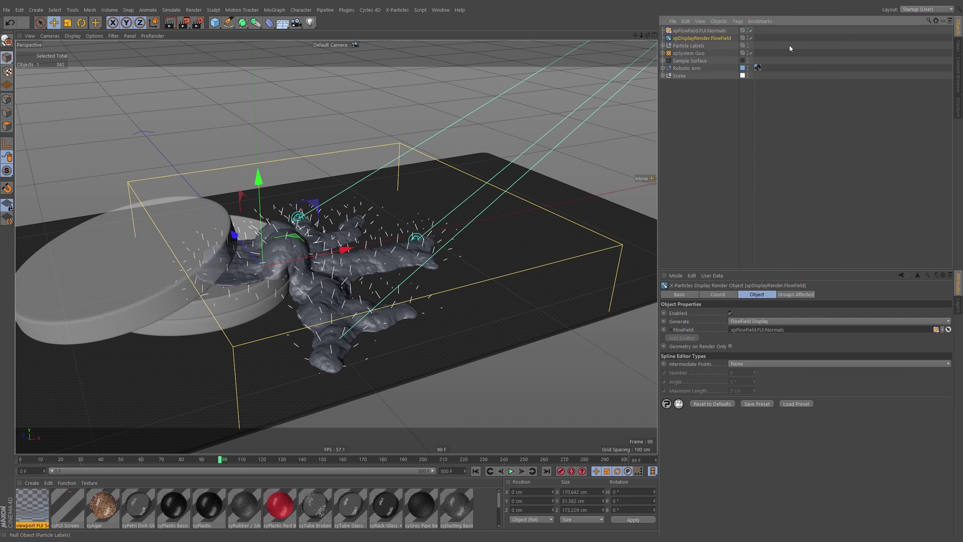
# Step: Create an xpSystem without its default emitter, placing the FUI flow field under Dynamics and the display render object under Generators
pyautogui.click(396, 10)
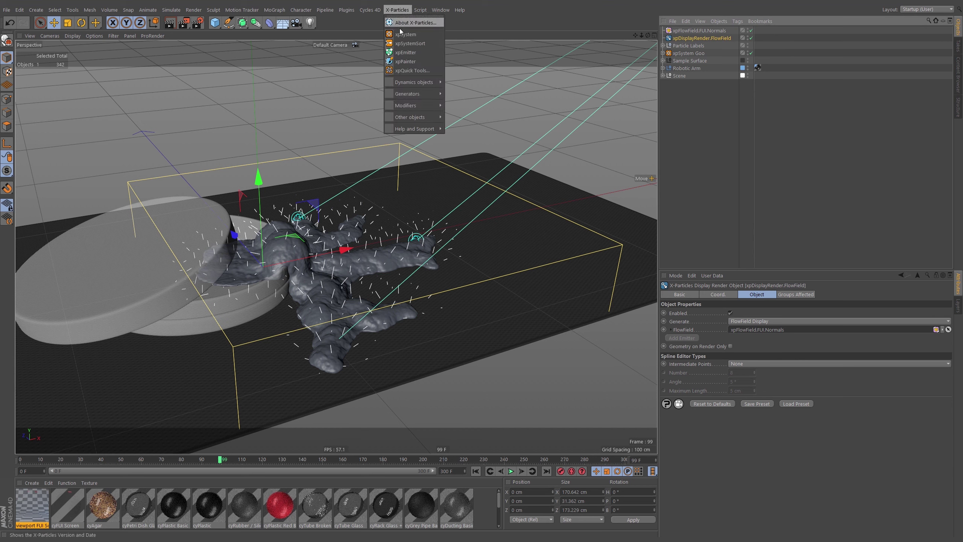
pyautogui.click(410, 43)
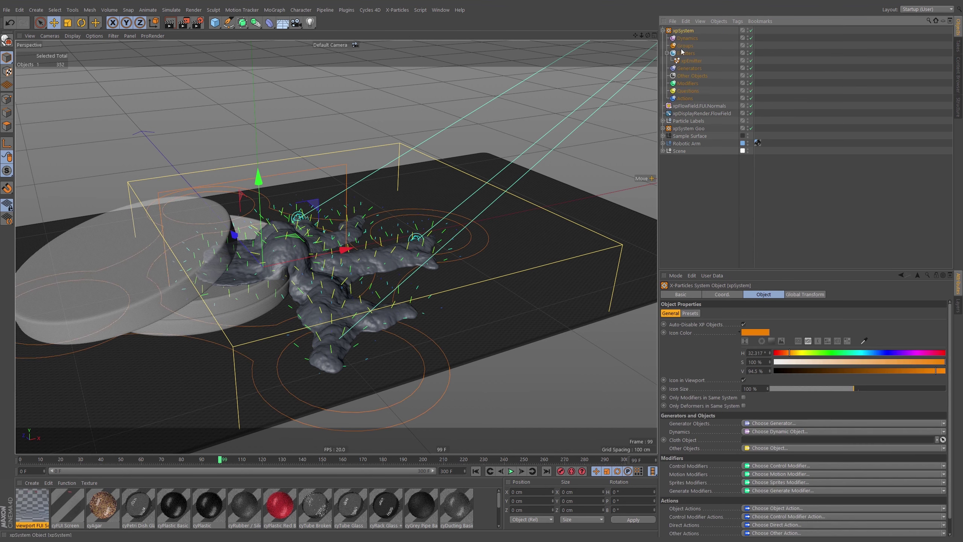
pyautogui.click(687, 106)
pyautogui.keyDown('shift'); pyautogui.click(693, 111); pyautogui.keyUp('shift')
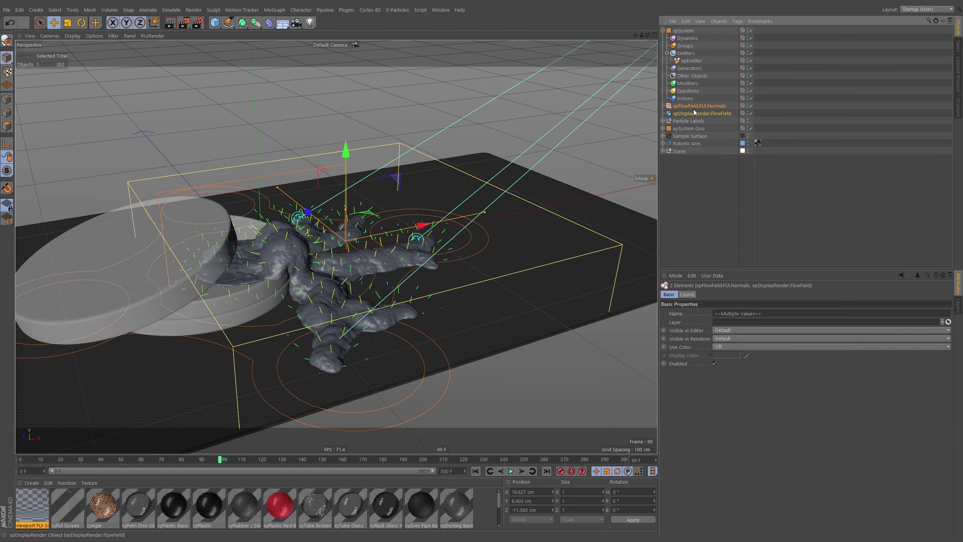
pyautogui.moveTo(694, 109); pyautogui.dragTo(690, 38)
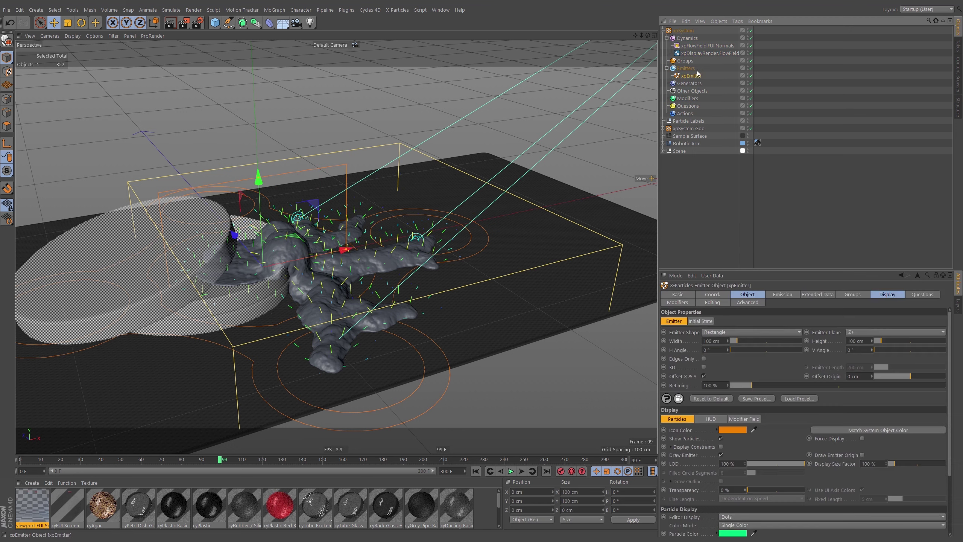
pyautogui.moveTo(699, 72); pyautogui.dragTo(697, 77)
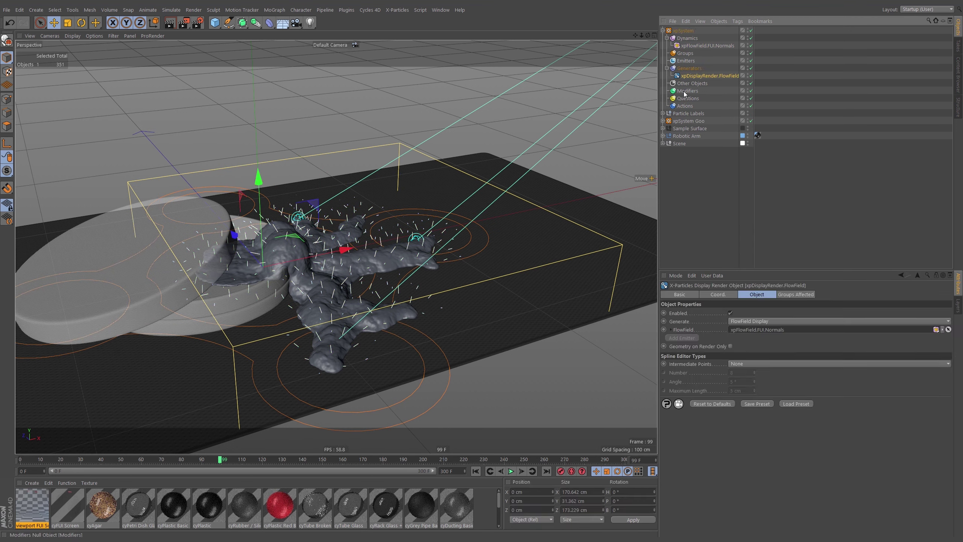
# Step: Turn Show Vectors off and back on for xpFlowField.FUI.Normals to compare its viewport display
pyautogui.click(713, 48)
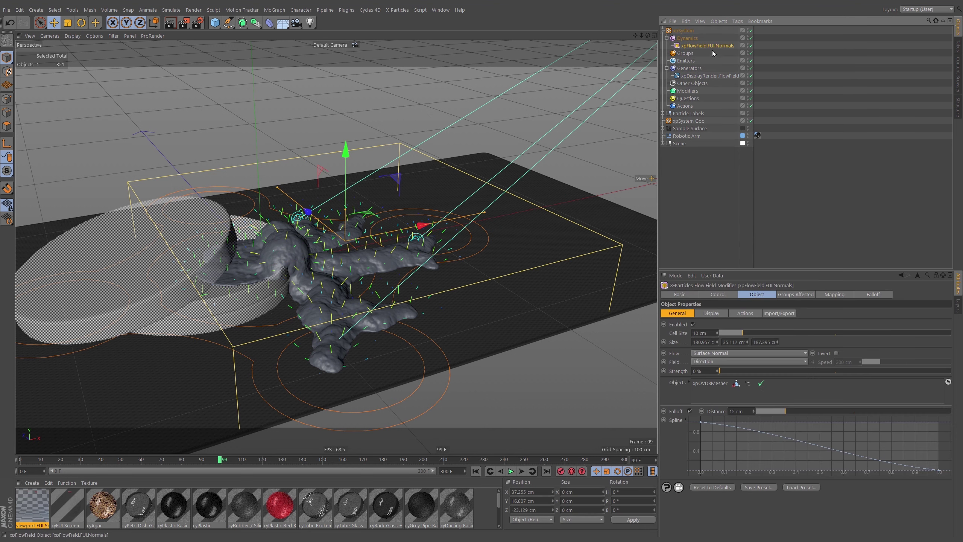
pyautogui.click(712, 313)
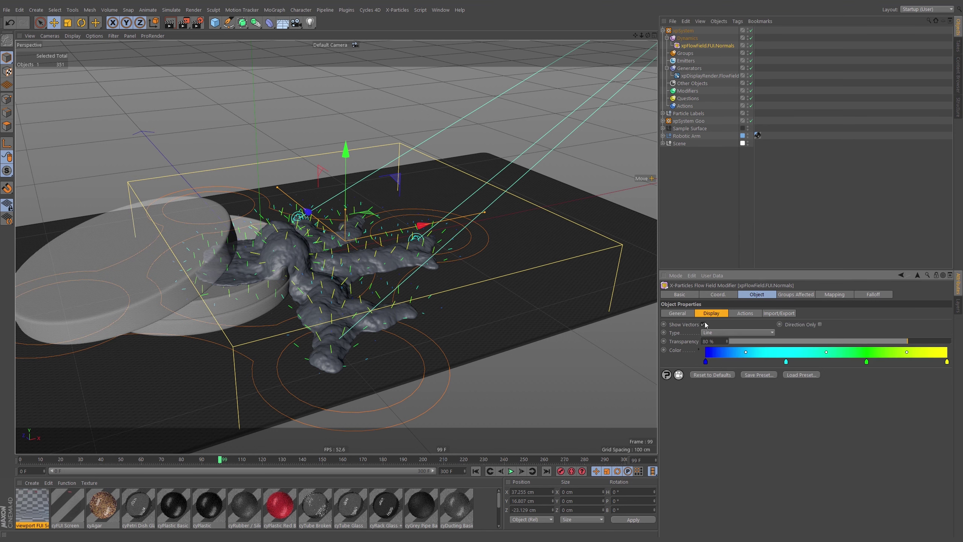
pyautogui.click(703, 324)
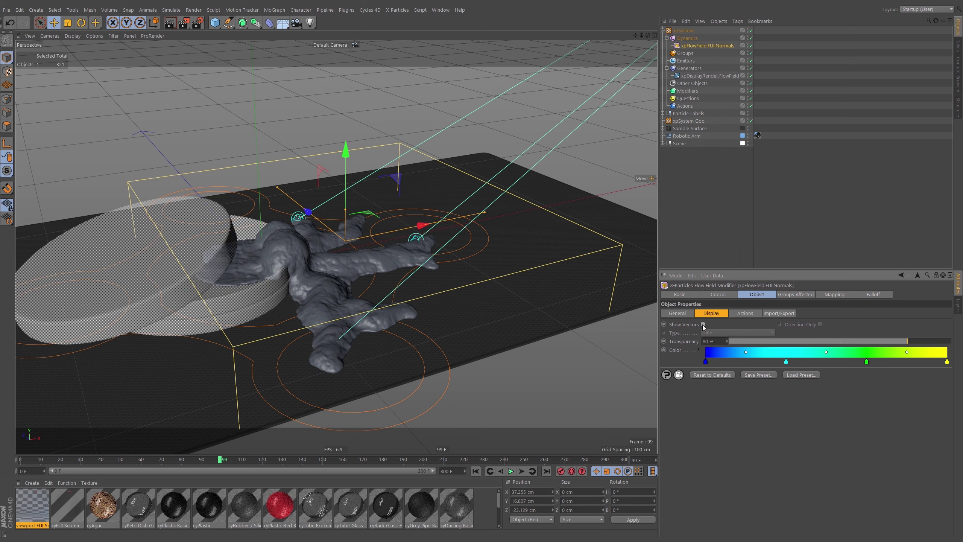
pyautogui.click(703, 324)
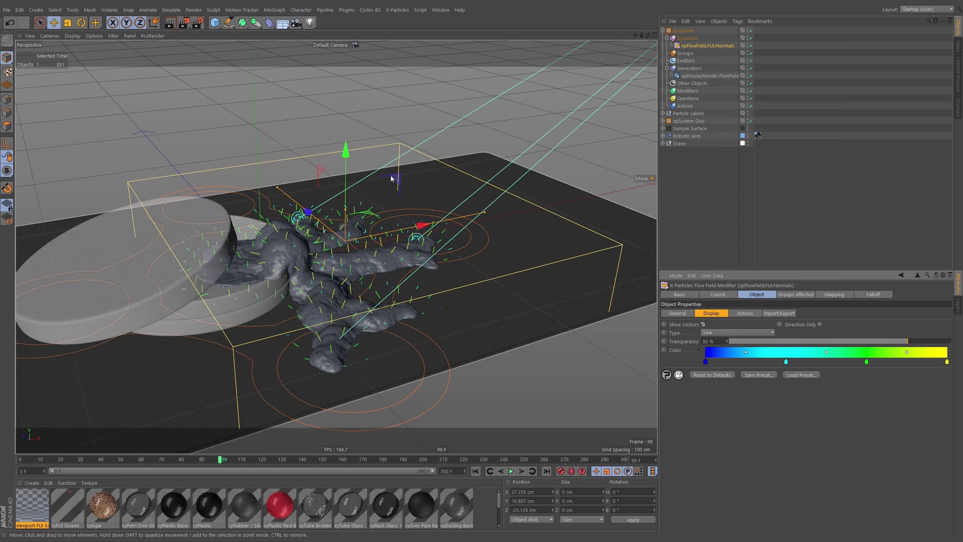
# Step: Scrub the timeline to frame 126 and examine the flow field vectors around the goo with the field deselected
pyautogui.moveTo(335, 265)
pyautogui.keyDown('alt'); pyautogui.mouseDown()
pyautogui.moveTo(328, 249)
pyautogui.moveTo(358, 240)
pyautogui.moveTo(343, 267)
pyautogui.mouseUp(); pyautogui.keyUp('alt')
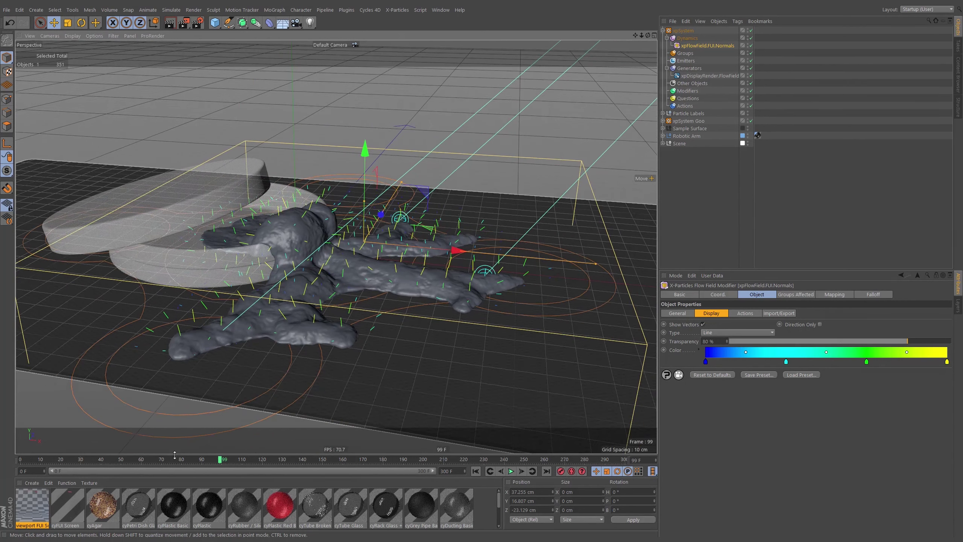
pyautogui.moveTo(159, 459); pyautogui.dragTo(275, 491)
pyautogui.scroll(-1, 374, 266)
pyautogui.scroll(-1, 373, 267)
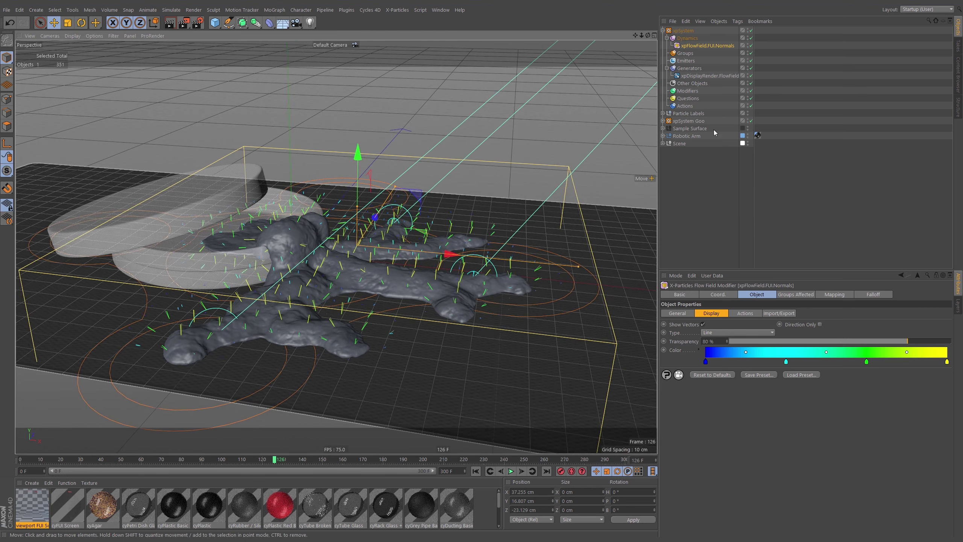
pyautogui.click(735, 47)
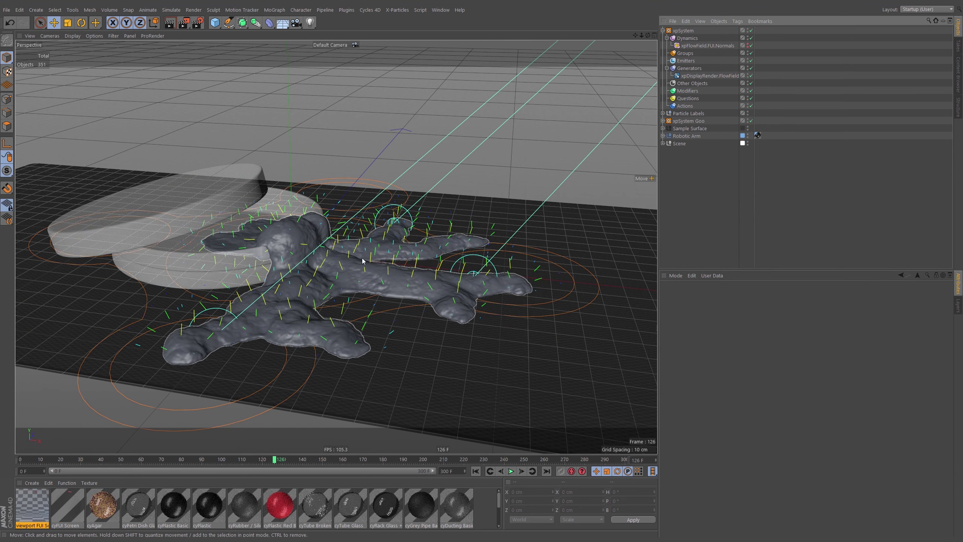
pyautogui.scroll(-2, 366, 255)
pyautogui.keyDown('alt'); pyautogui.moveTo(366, 258); pyautogui.dragTo(403, 271); pyautogui.keyUp('alt')
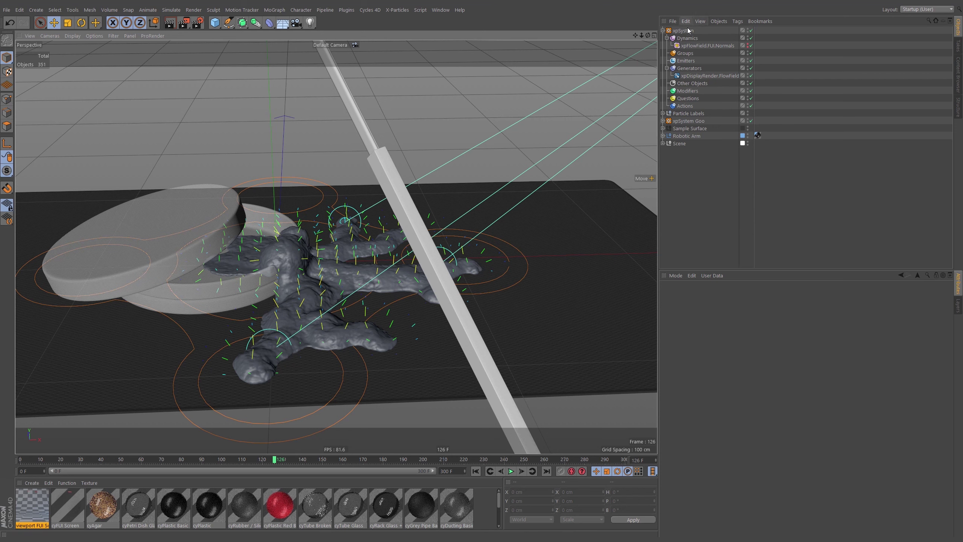
# Step: Enable Only Modifiers in Same System and Only Deformers in Same System on the new xpSystem, and turn off Icon in Viewport
pyautogui.click(684, 31)
pyautogui.click(743, 398)
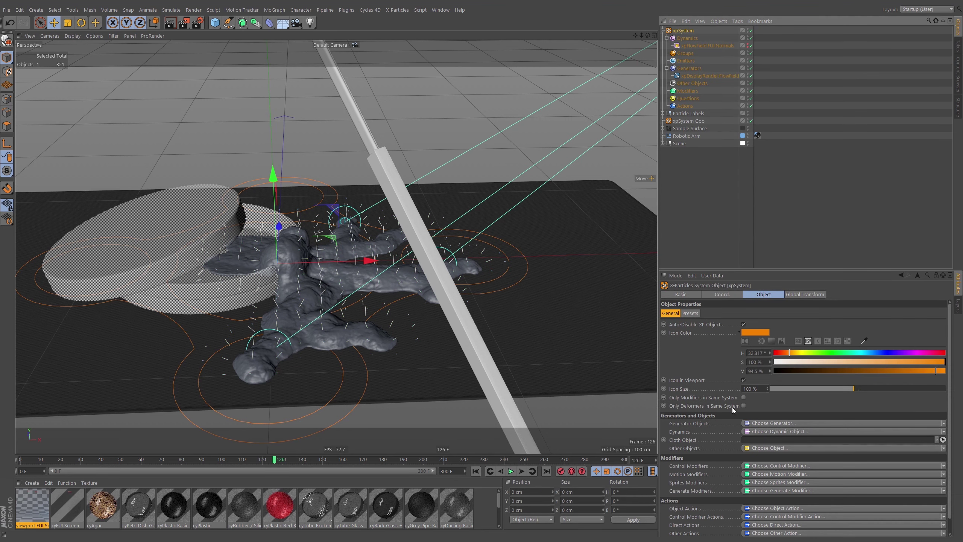
pyautogui.click(744, 405)
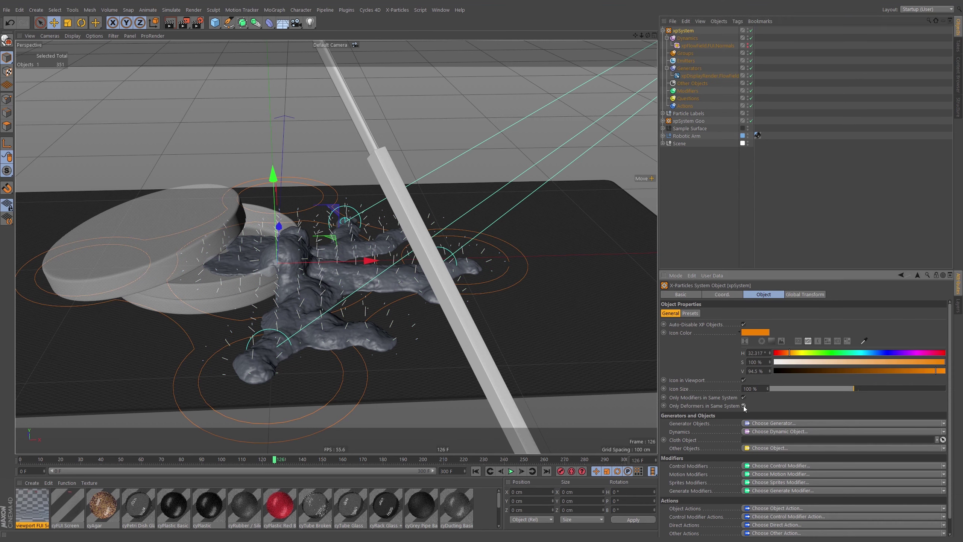
pyautogui.click(744, 380)
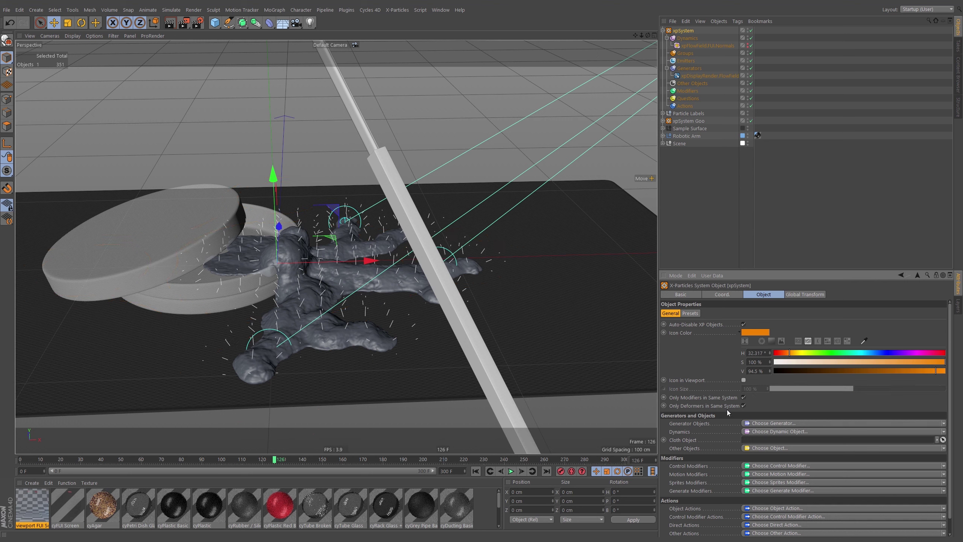
# Step: Set the new xpSystem's icon color to yellow with hue 53°, saturation 75% and value 95%
pyautogui.click(763, 334)
pyautogui.moveTo(745, 331); pyautogui.dragTo(742, 331)
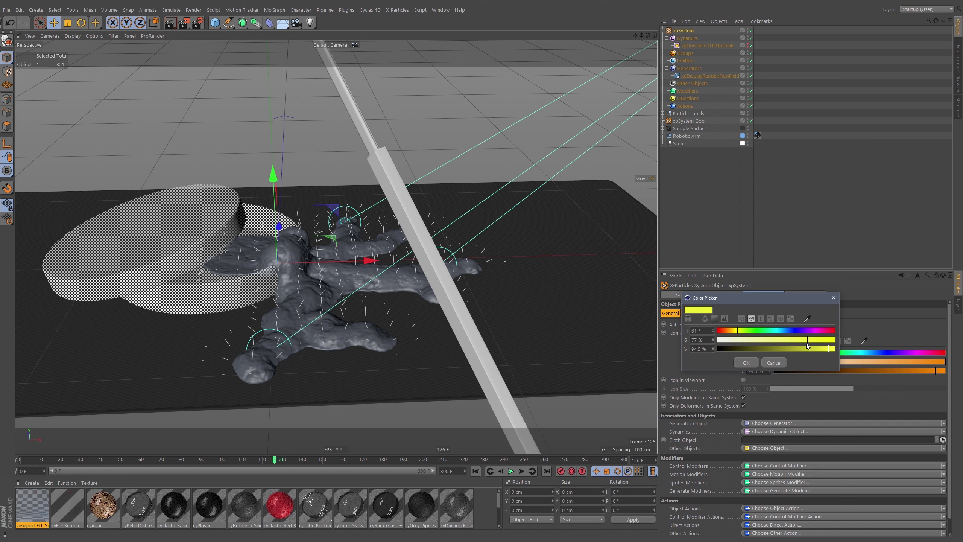
pyautogui.moveTo(808, 348); pyautogui.dragTo(826, 348)
pyautogui.click(735, 332)
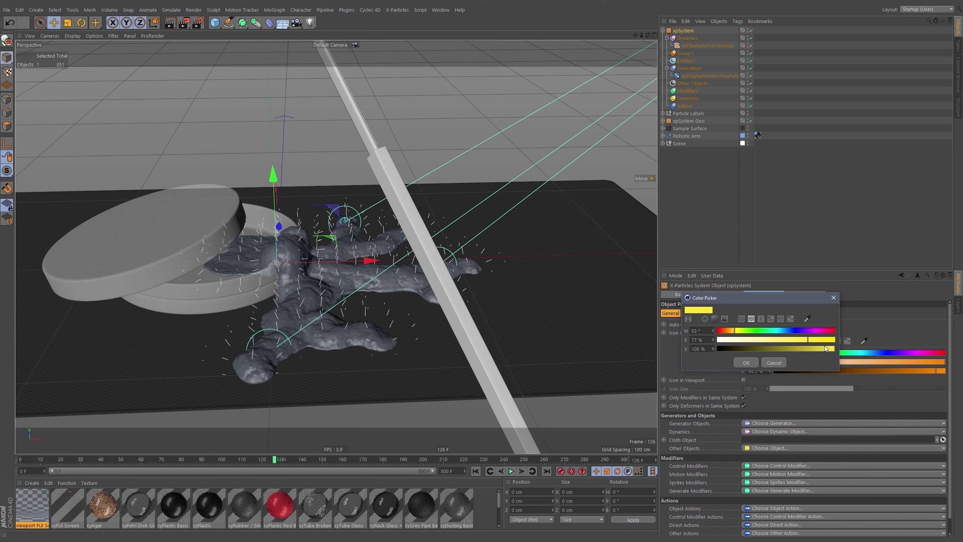
pyautogui.click(740, 362)
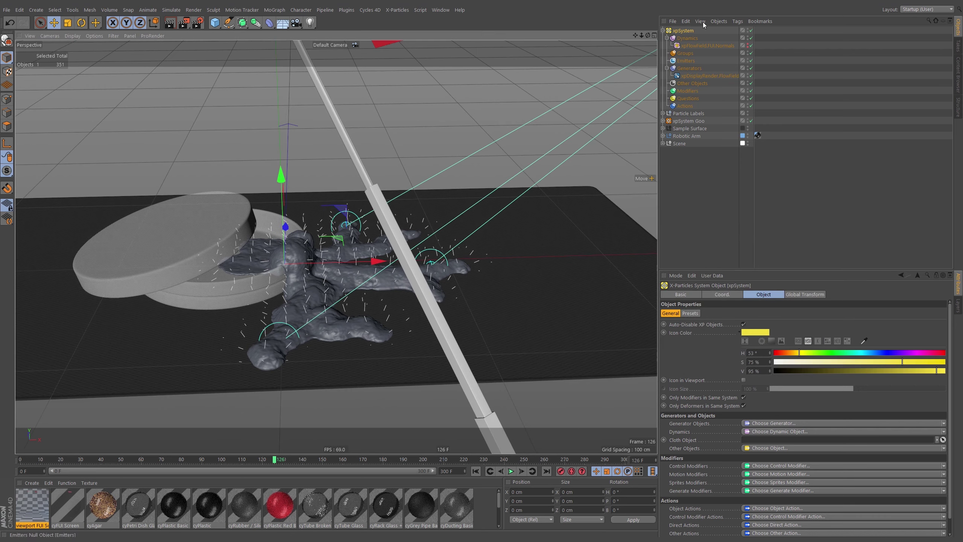
# Step: Rename the new xpSystem to xpSystem.FUI.Normals
pyautogui.doubleClick(691, 31)
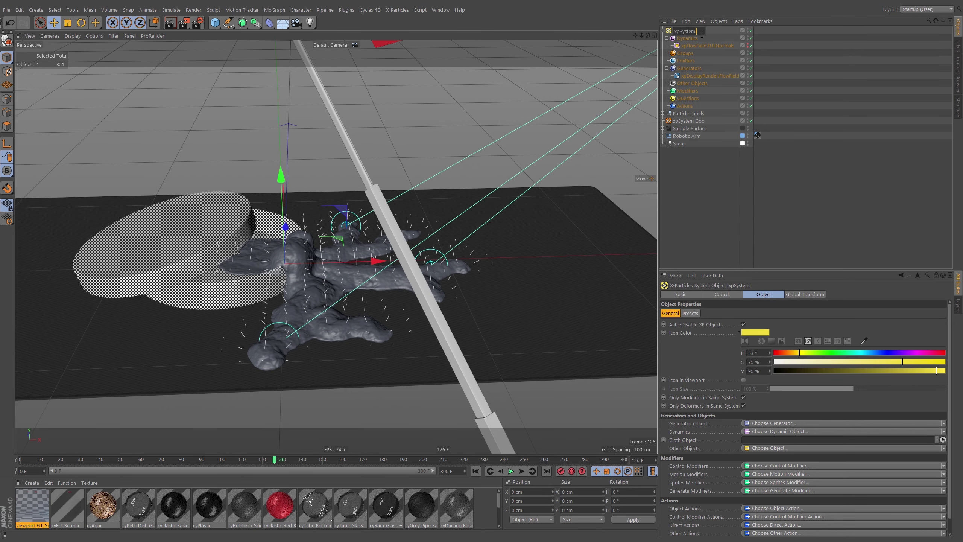
pyautogui.write('.FUI.Normals')
pyautogui.press('Return')
pyautogui.click(781, 98)
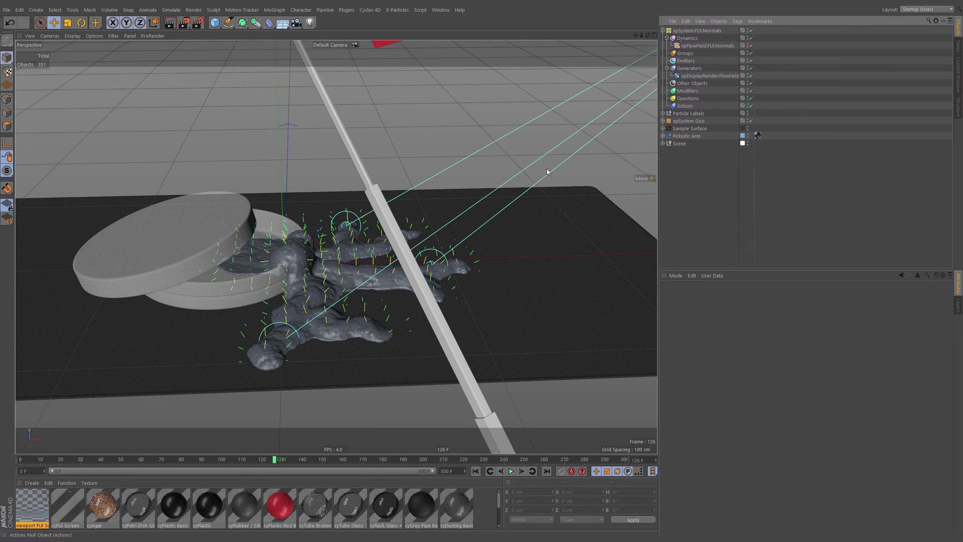
pyautogui.moveTo(329, 295)
pyautogui.keyDown('alt'); pyautogui.mouseDown()
pyautogui.moveTo(284, 290)
pyautogui.moveTo(342, 291)
pyautogui.mouseUp(); pyautogui.keyUp('alt')
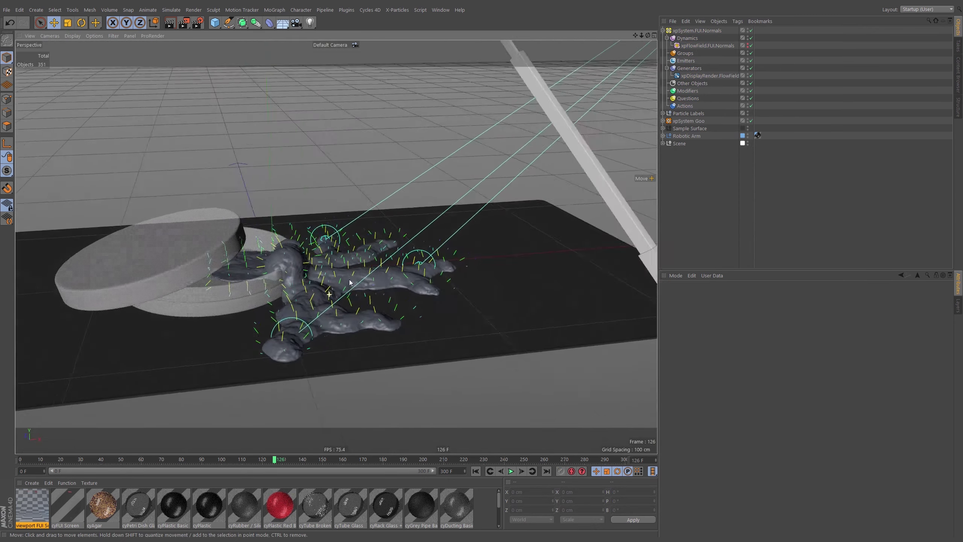
pyautogui.keyDown('alt'); pyautogui.moveTo(343, 291); pyautogui.dragTo(379, 279, button='right'); pyautogui.keyUp('alt')
pyautogui.keyDown('alt'); pyautogui.moveTo(380, 281); pyautogui.dragTo(368, 301); pyautogui.keyUp('alt')
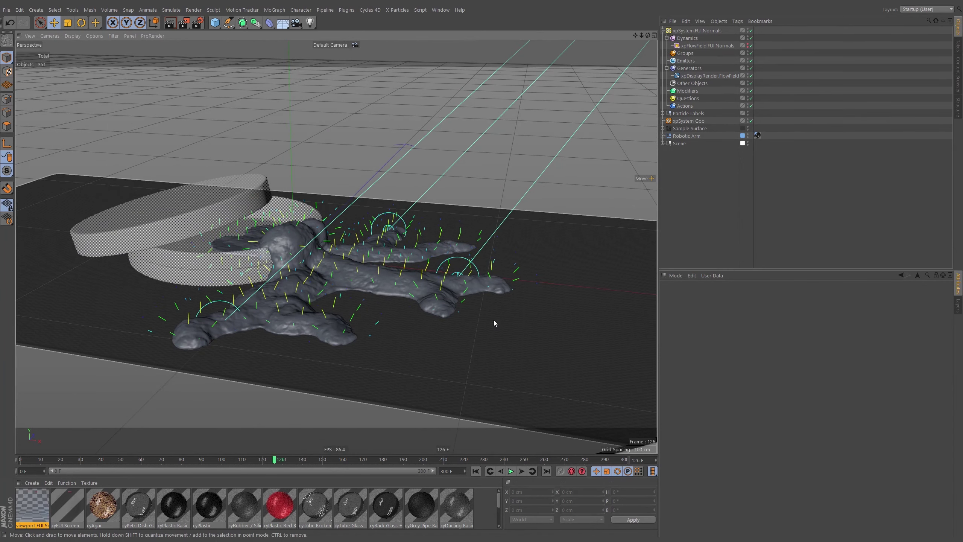
pyautogui.click(688, 169)
pyautogui.scroll(-1, 351, 264)
pyautogui.scroll(2, 352, 265)
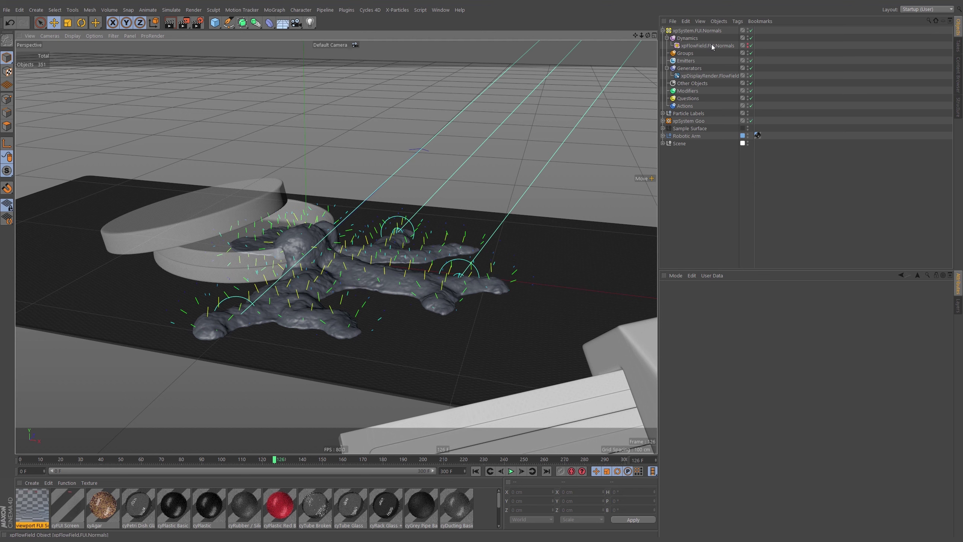
# Step: Copy xpFlowField.Along Spline from the Dynamics group of xpSystem Goo into the Dynamics group of xpSystem.FUI.Normals
pyautogui.click(713, 46)
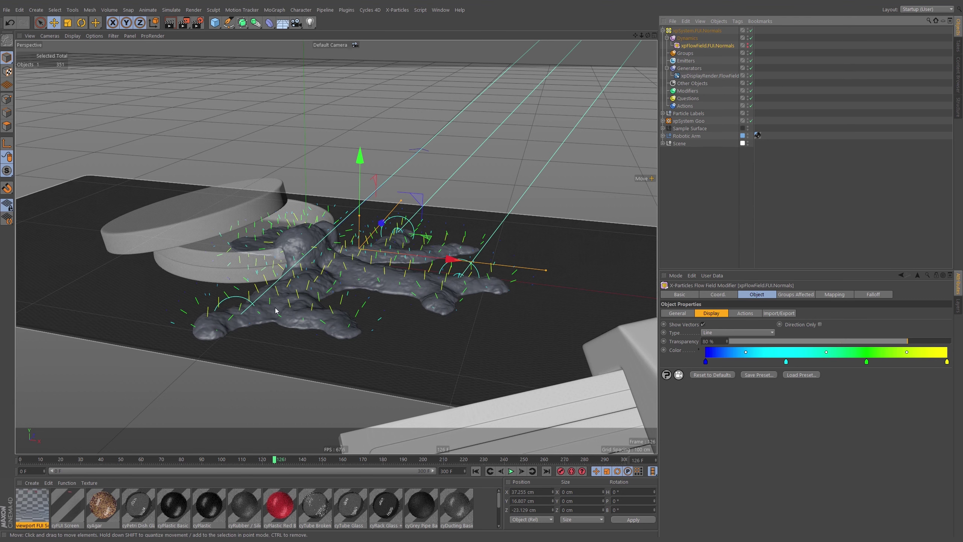
pyautogui.click(666, 68)
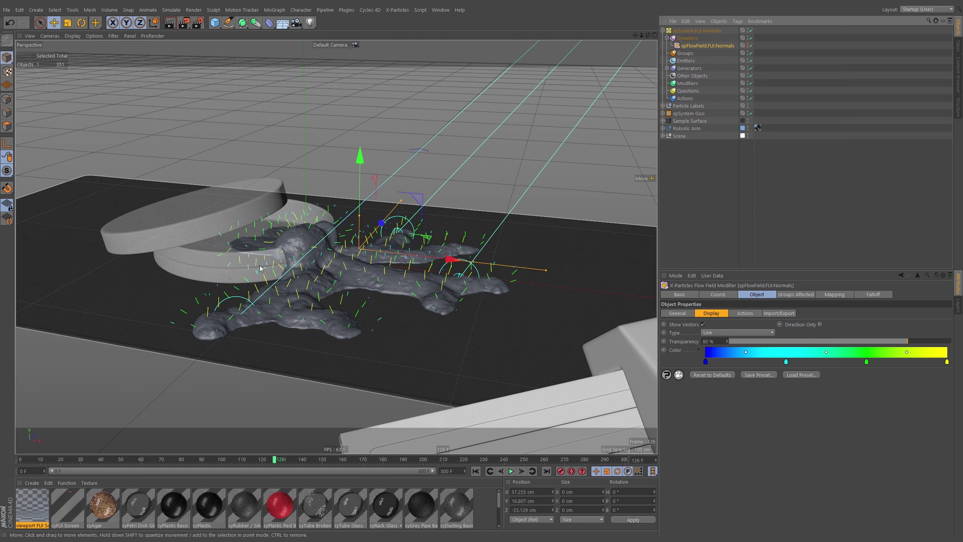
pyautogui.click(663, 113)
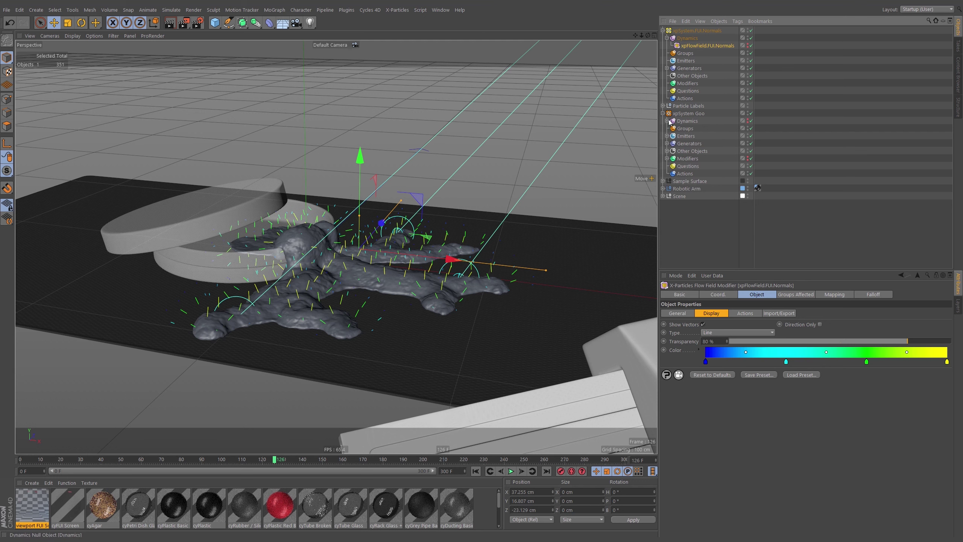
pyautogui.click(667, 121)
pyautogui.click(720, 143)
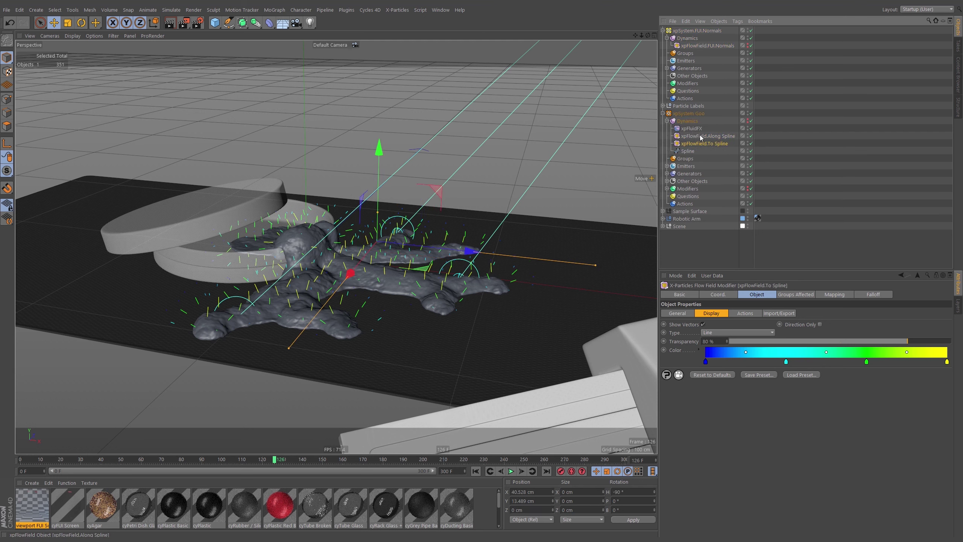
pyautogui.click(699, 136)
pyautogui.moveTo(709, 136); pyautogui.dragTo(702, 48)
pyautogui.click(663, 120)
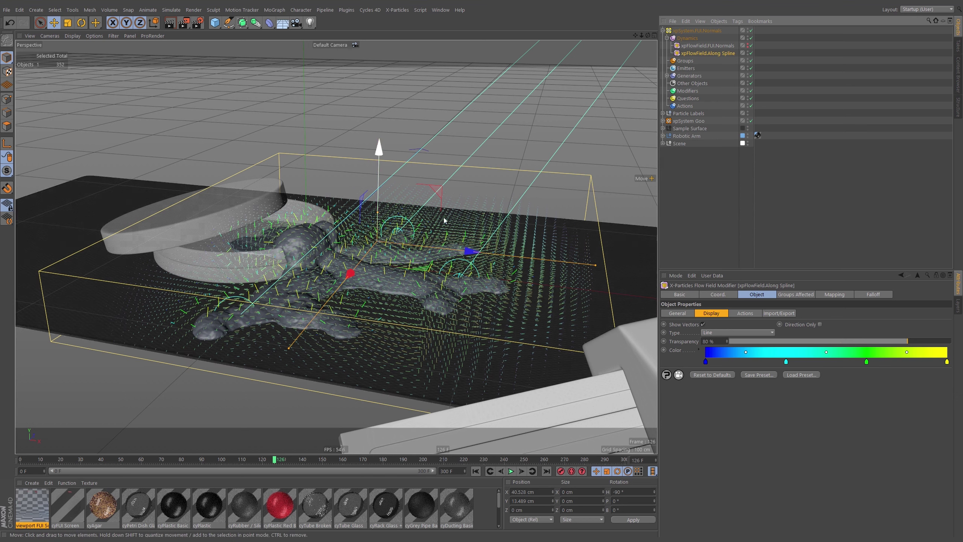
# Step: Set the size of xpFlowField.FUI.Normals to 180 × 35 × 190 cm
pyautogui.click(708, 46)
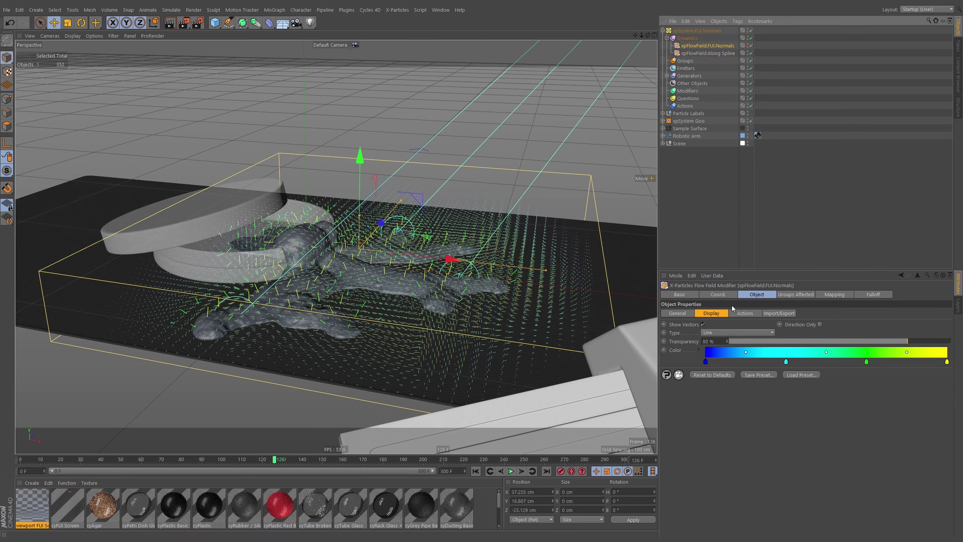
pyautogui.click(677, 313)
pyautogui.doubleClick(708, 343)
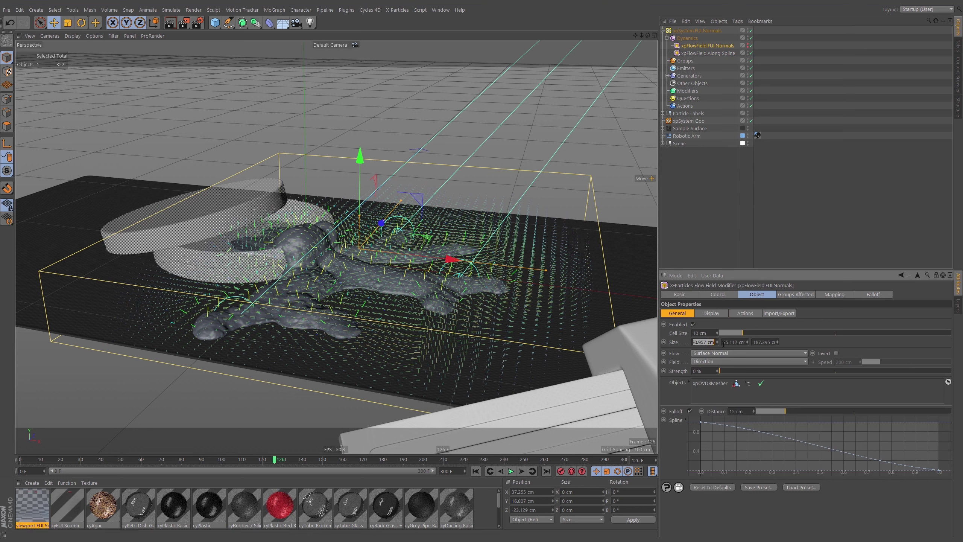
pyautogui.write('180')
pyautogui.doubleClick(734, 343)
pyautogui.write('35')
pyautogui.doubleClick(763, 342)
pyautogui.write('1')
pyautogui.press('Return')
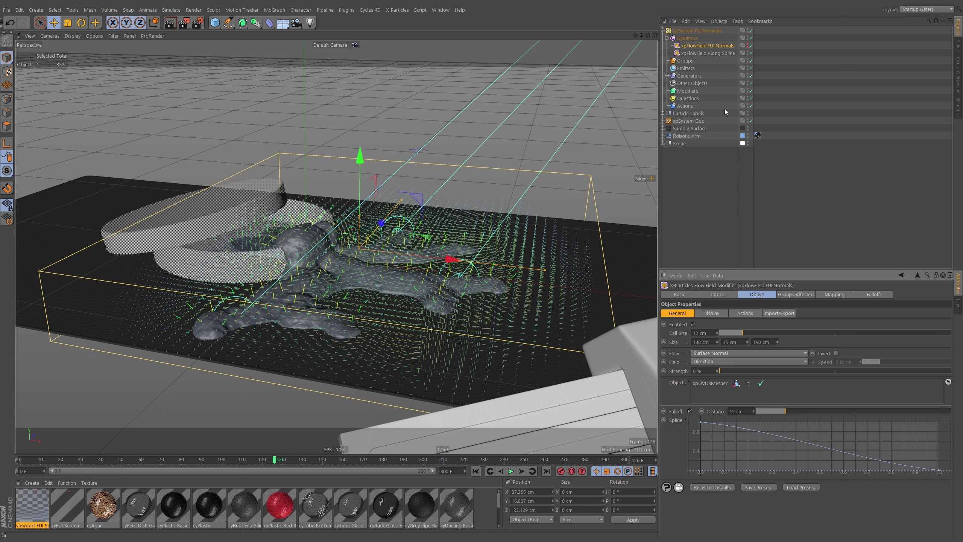
# Step: Set the size of the copied xpFlowField.Along Spline to 180 × 35 × 190 cm
pyautogui.click(709, 52)
pyautogui.click(715, 46)
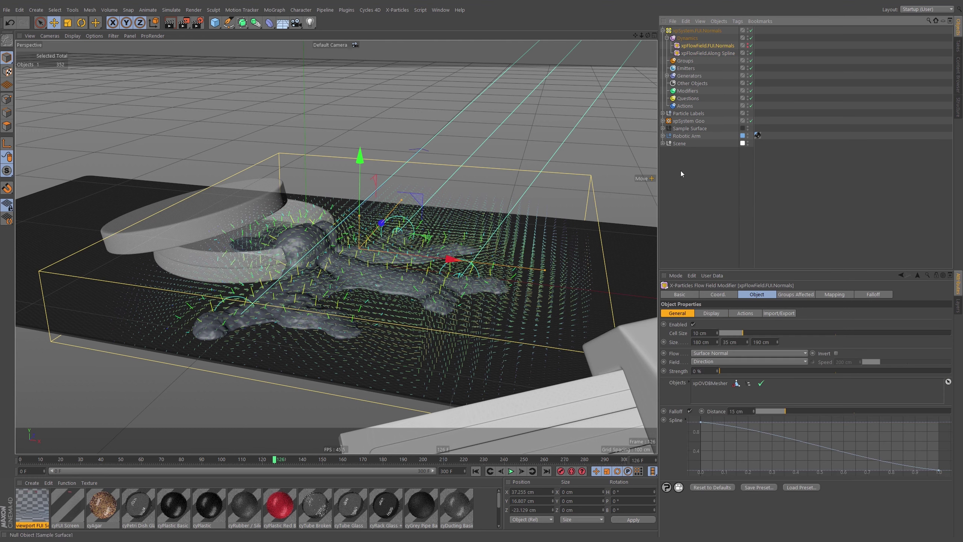
pyautogui.click(707, 53)
pyautogui.click(691, 313)
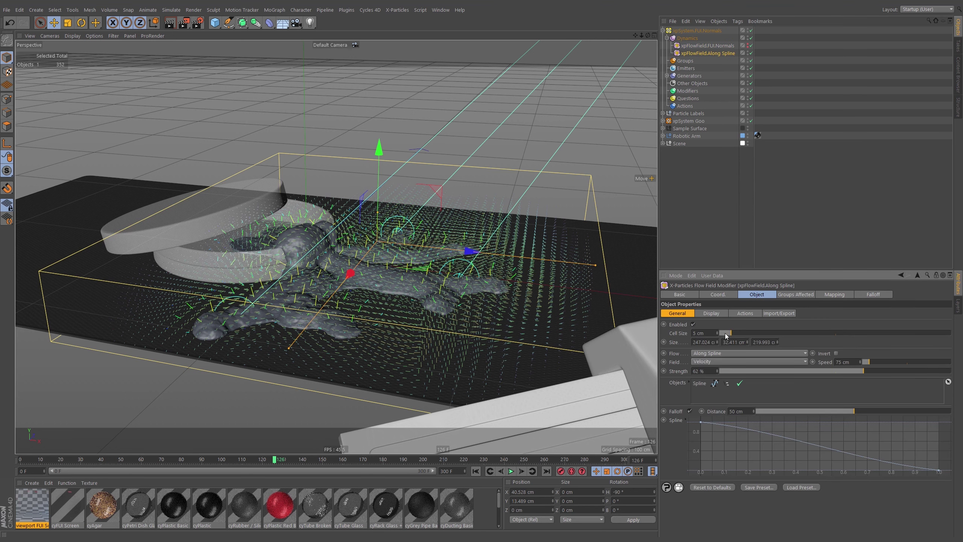
pyautogui.doubleClick(712, 342)
pyautogui.write('180')
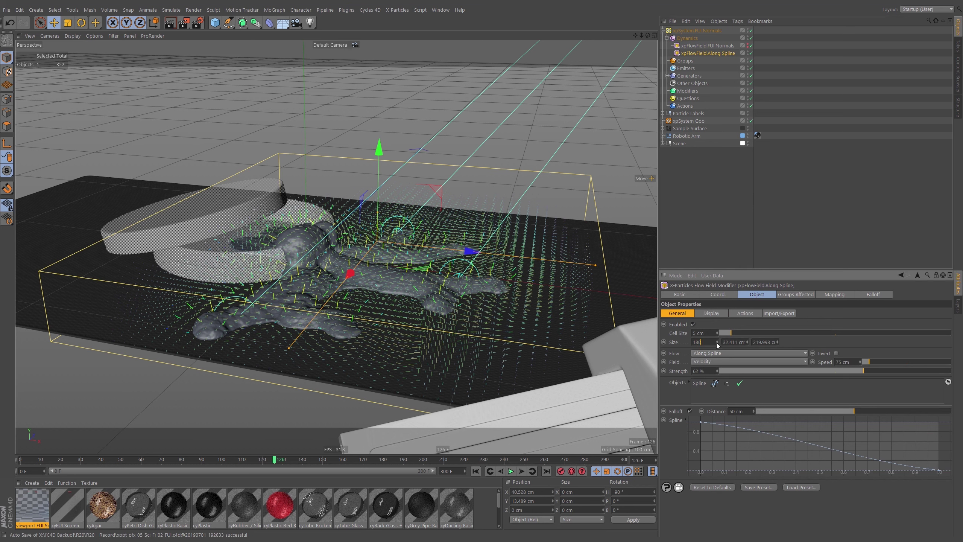
pyautogui.press('Return')
pyautogui.doubleClick(732, 342)
pyautogui.write('35')
pyautogui.press('Return')
pyautogui.doubleClick(762, 342)
pyautogui.write('190')
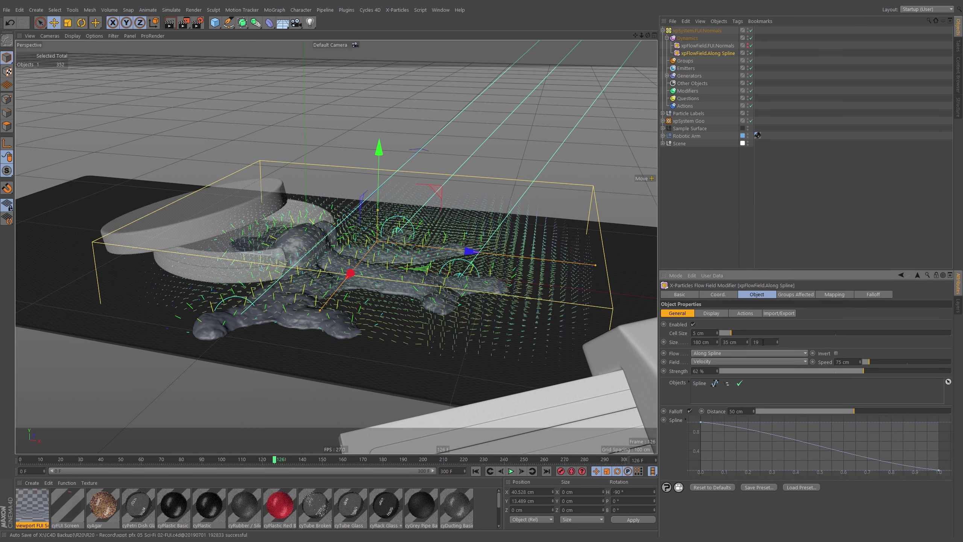
pyautogui.press('Return')
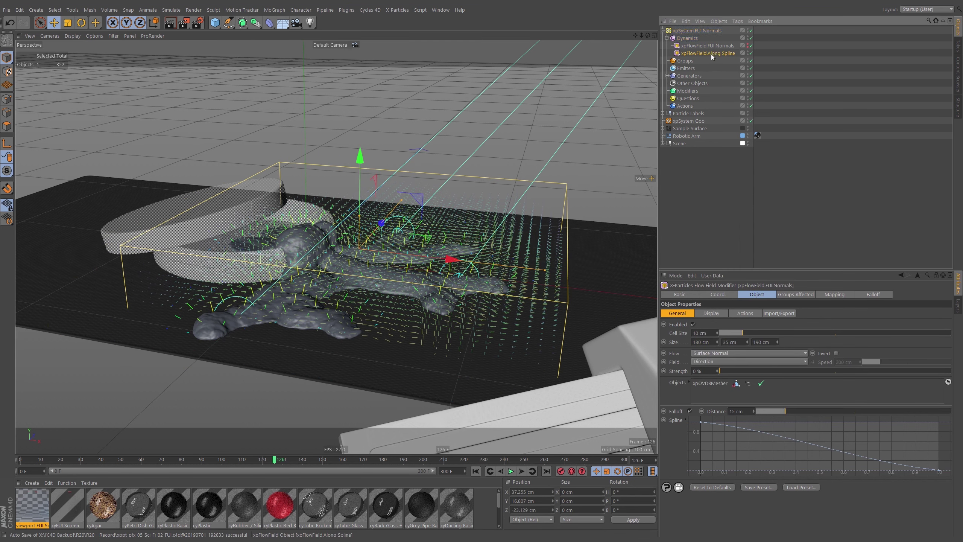
# Step: Align xpFlowField.Along Spline with xpFlowField.FUI.Normals by nesting it inside, resetting its PSR and moving it back out under Dynamics
pyautogui.moveTo(710, 53); pyautogui.dragTo(708, 46)
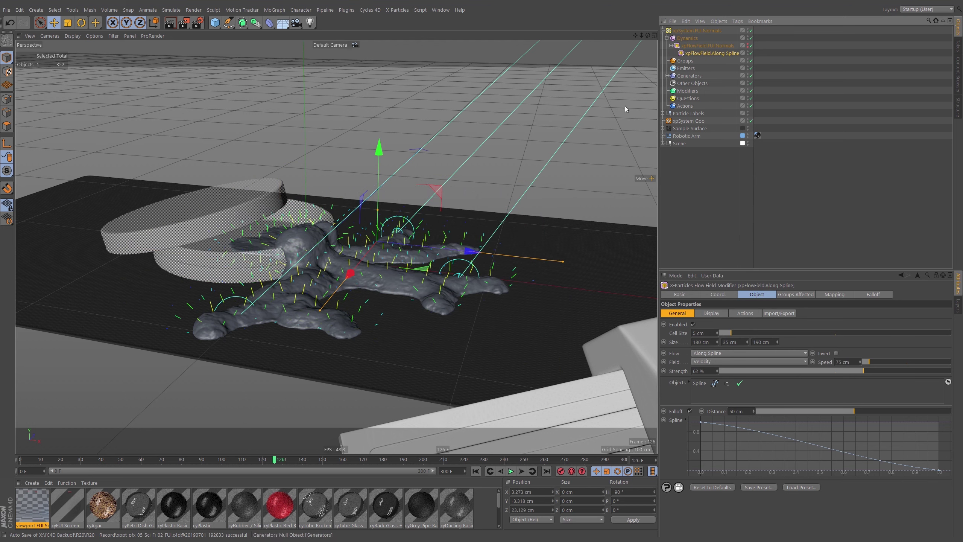
pyautogui.hotkey('shift', 'c')
pyautogui.write('psr')
pyautogui.press('Return')
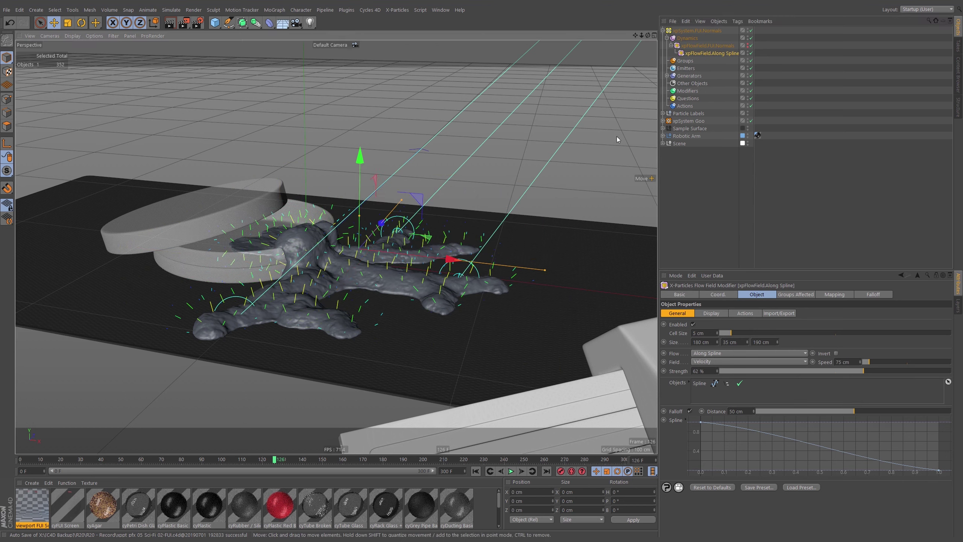
pyautogui.click(706, 53)
pyautogui.moveTo(706, 55); pyautogui.dragTo(705, 47)
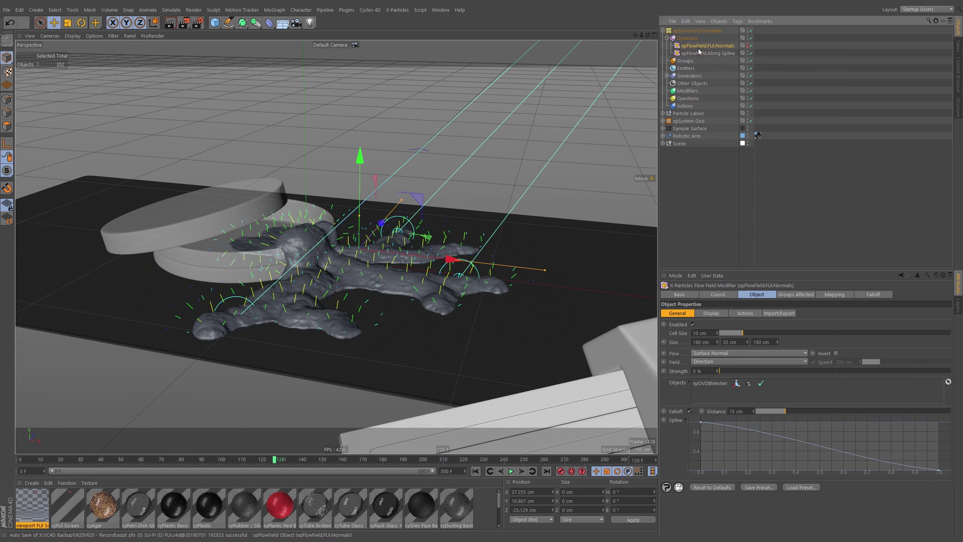
# Step: Flatten xpFlowField.Along Spline to a height of about 7.25 cm and lower it to about Y 0.6 cm
pyautogui.moveTo(394, 257)
pyautogui.keyDown('alt'); pyautogui.mouseDown()
pyautogui.moveTo(418, 257)
pyautogui.moveTo(430, 271)
pyautogui.moveTo(421, 253)
pyautogui.mouseUp(); pyautogui.keyUp('alt')
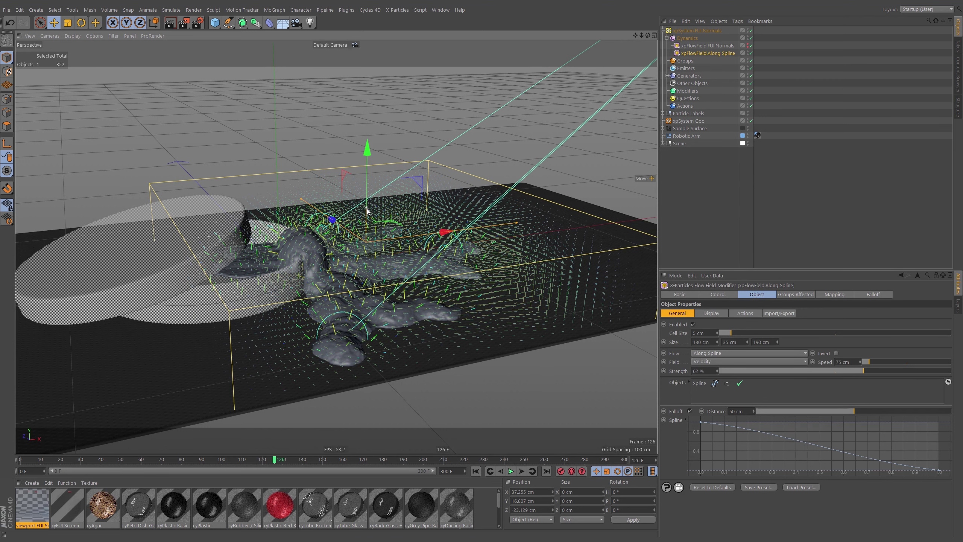
pyautogui.moveTo(368, 210); pyautogui.dragTo(370, 237)
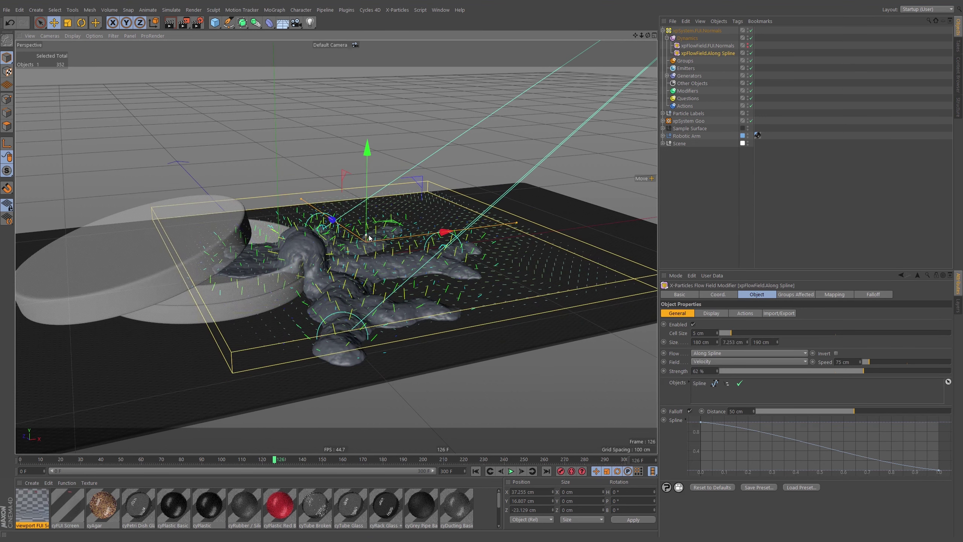
pyautogui.moveTo(368, 180); pyautogui.dragTo(370, 206)
pyautogui.click(713, 314)
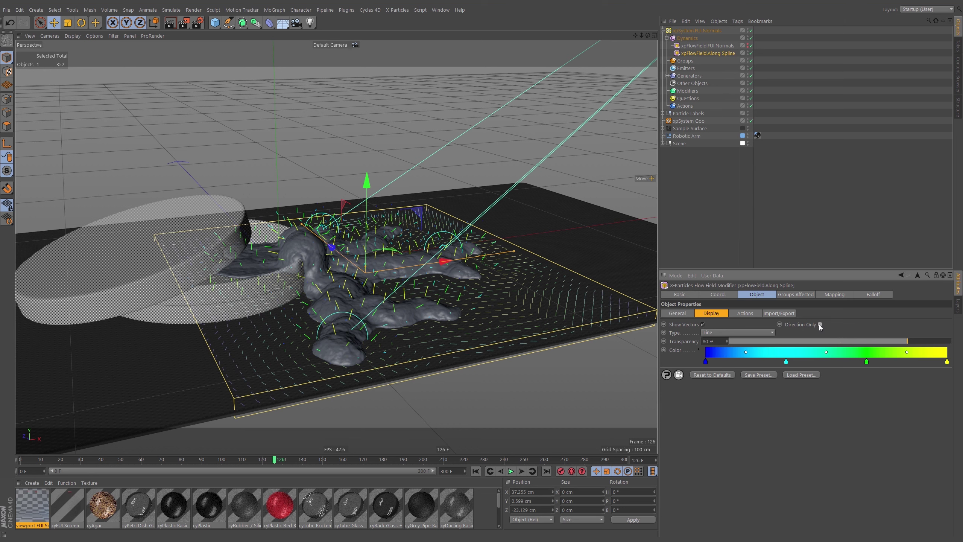
pyautogui.click(677, 314)
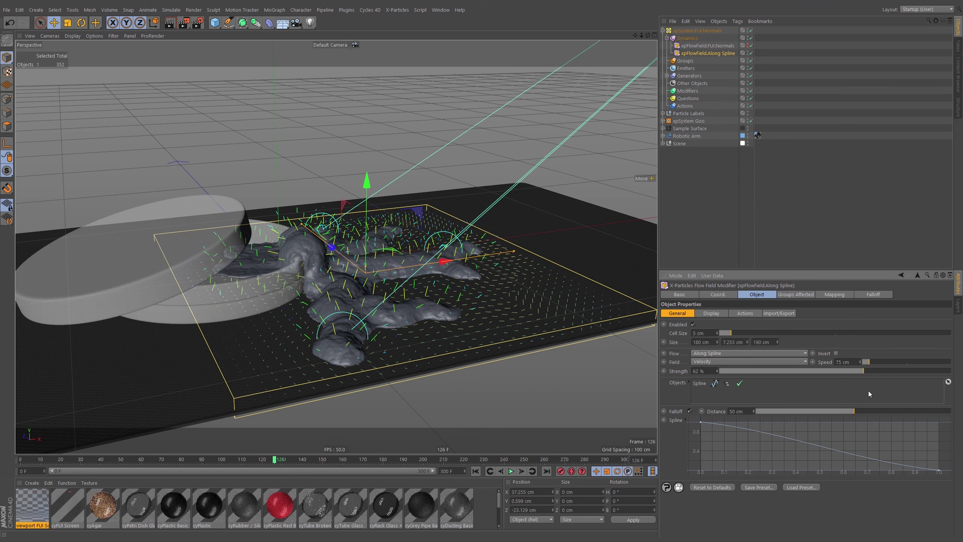
# Step: Shorten the falloff distance of xpFlowField.Along Spline
pyautogui.moveTo(809, 411); pyautogui.dragTo(788, 423)
# Step: Duplicate xpDisplayRender.FlowField under Generators and rename the copy xpDisplayRender.Along Spline
pyautogui.click(667, 75)
pyautogui.click(709, 83)
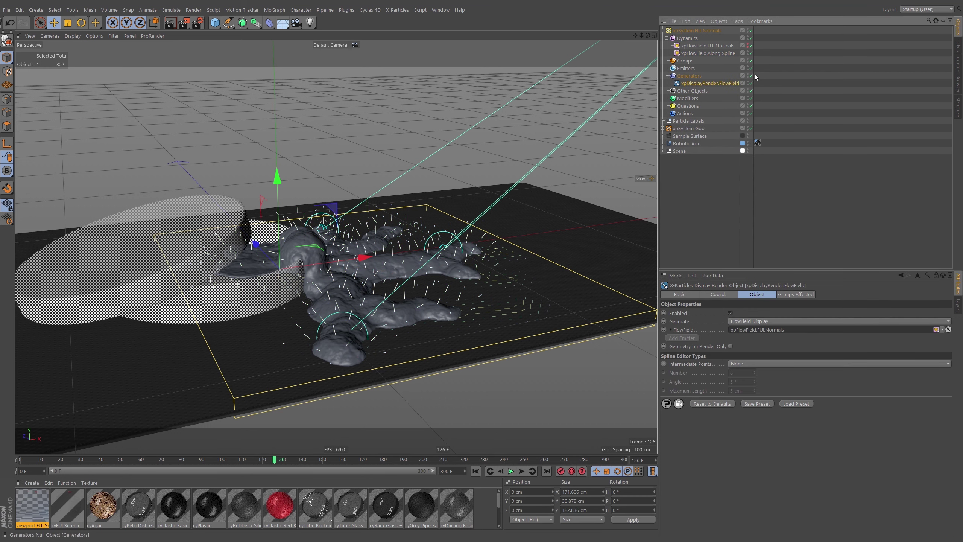
pyautogui.moveTo(755, 72); pyautogui.dragTo(808, 95)
pyautogui.doubleClick(728, 90)
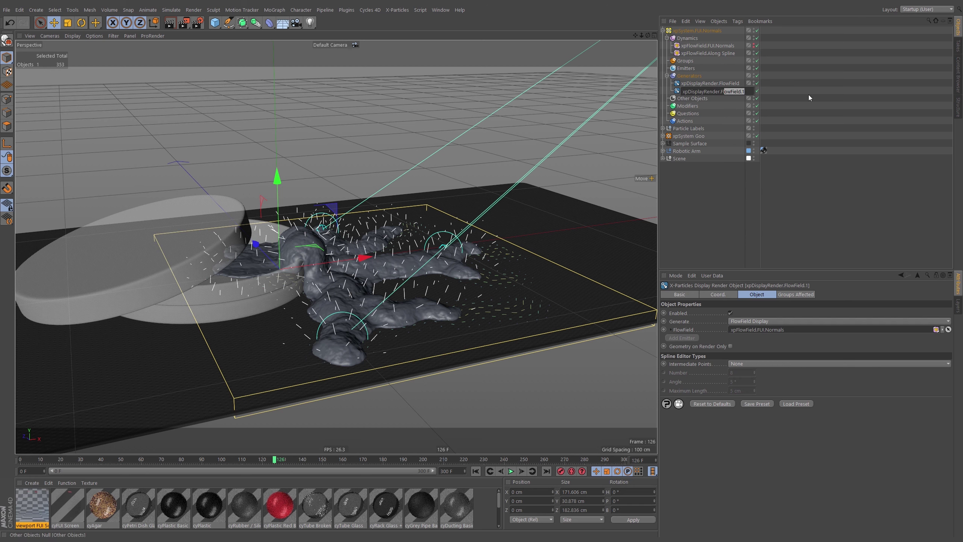
pyautogui.press('BackSpace')
pyautogui.press('BackSpace')
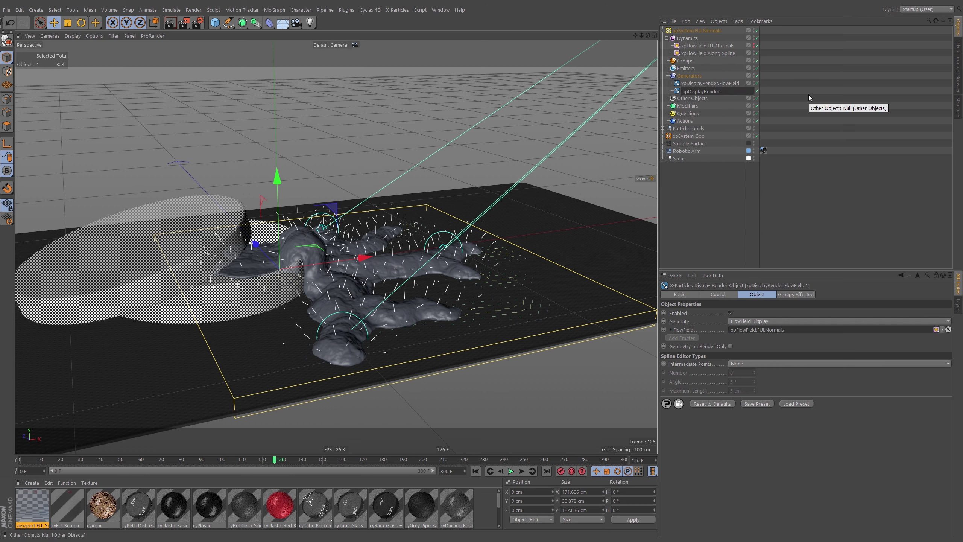
pyautogui.write('Along Spline')
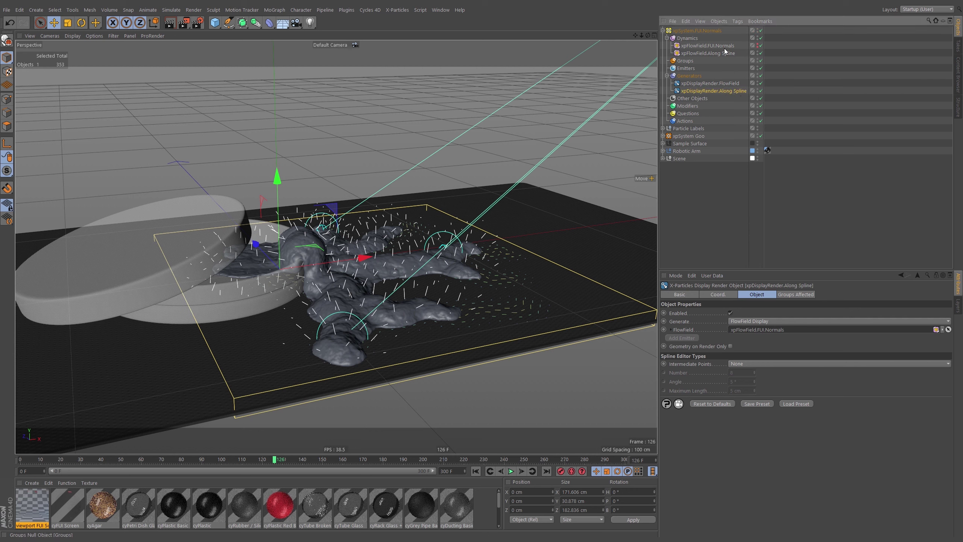
# Step: Rename the original xpDisplayRender.FlowField as xpDisplayRender.Normals
pyautogui.click(718, 46)
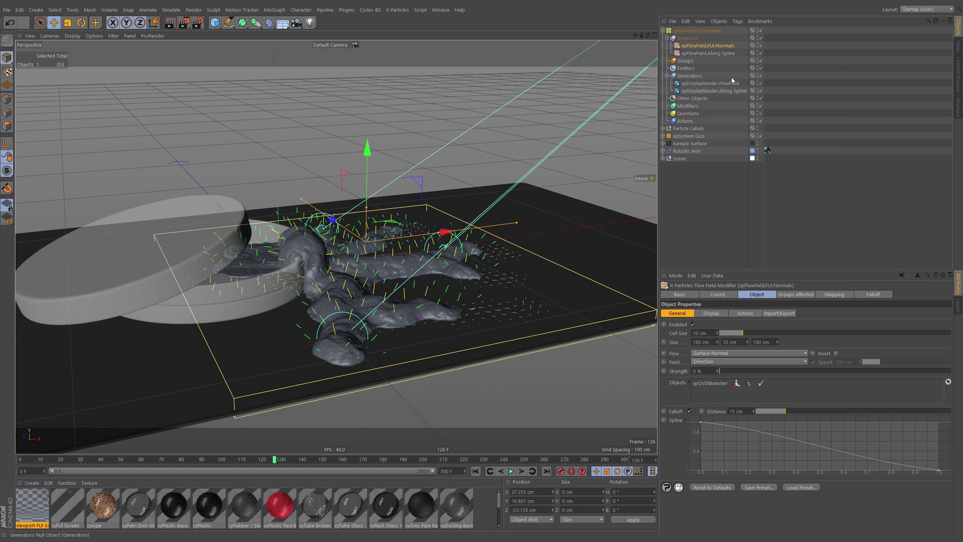
pyautogui.doubleClick(728, 84)
pyautogui.doubleClick(723, 83)
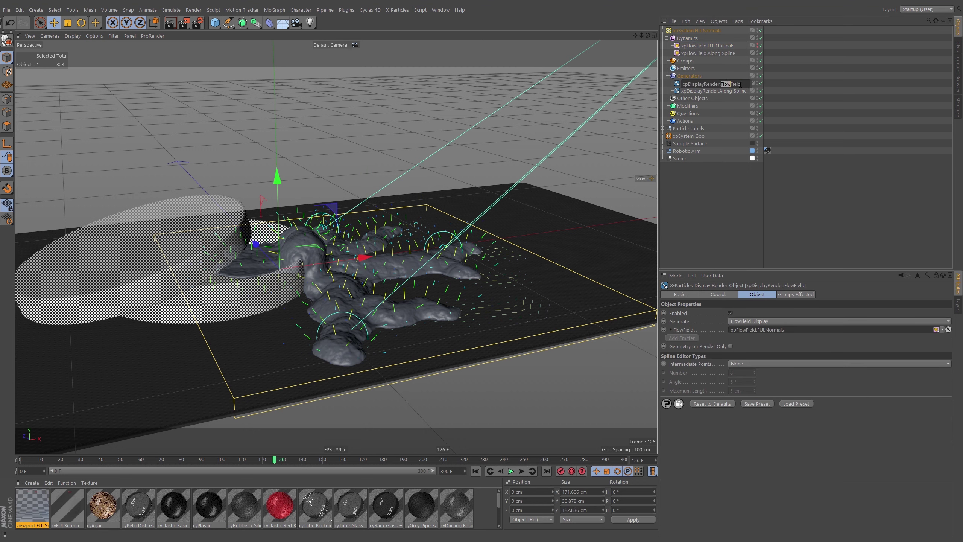
pyautogui.write('Normals')
# Step: Assign xpFlowField.Along Spline as the flow field of xpDisplayRender.Along Spline
pyautogui.click(720, 92)
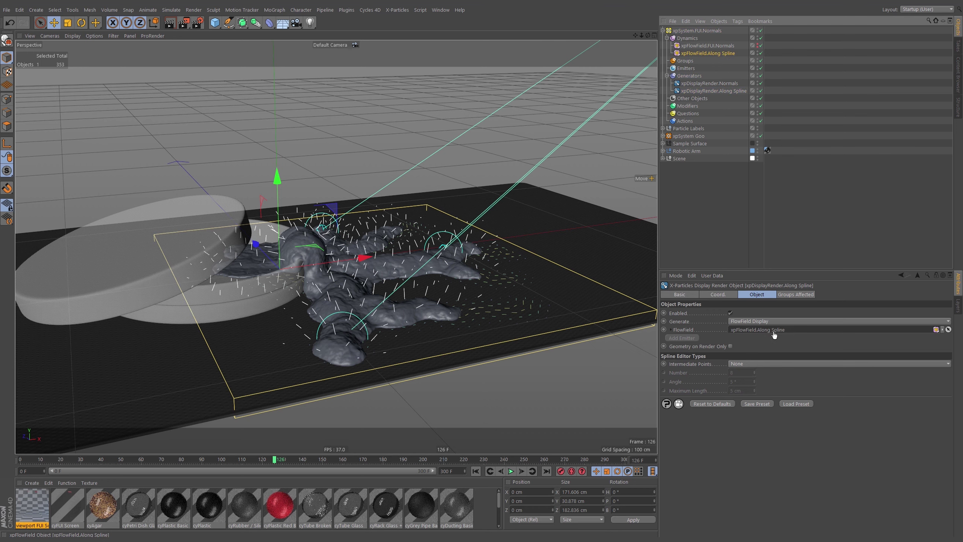
pyautogui.click(816, 153)
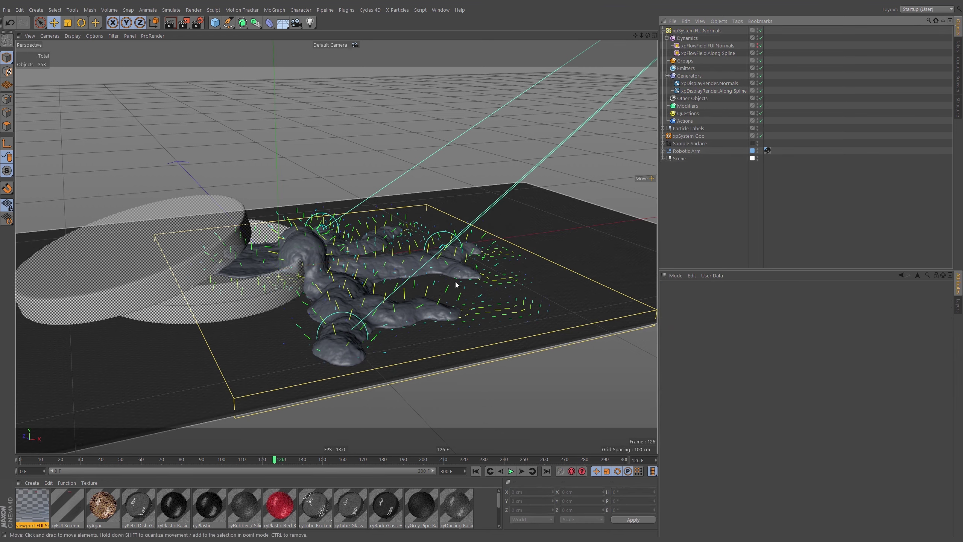
pyautogui.keyDown('alt'); pyautogui.moveTo(428, 293); pyautogui.dragTo(444, 263); pyautogui.keyUp('alt')
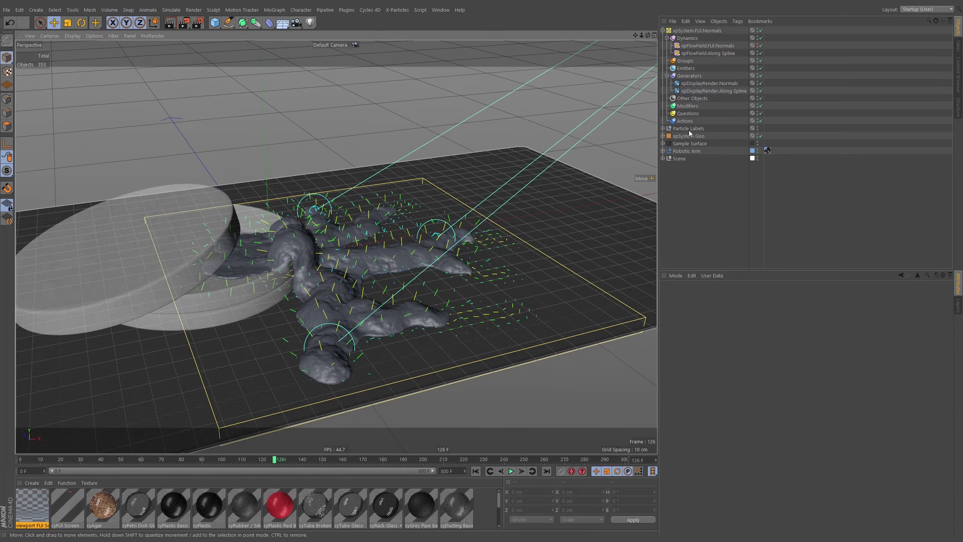
# Step: Convert the current state of xpDisplayRender.Normals to an object, examine its child splines and delete the converted group
pyautogui.rightClick(712, 82)
pyautogui.click(764, 330)
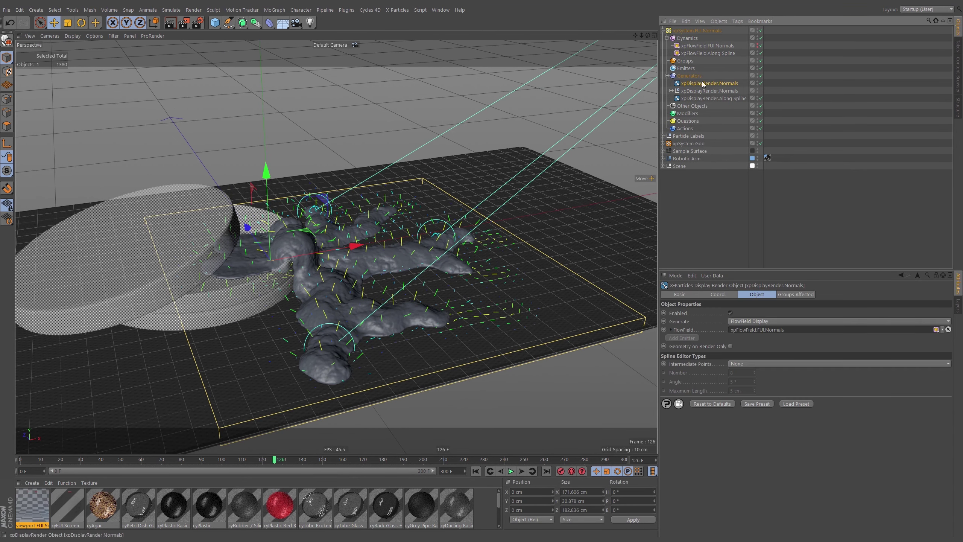
pyautogui.click(672, 90)
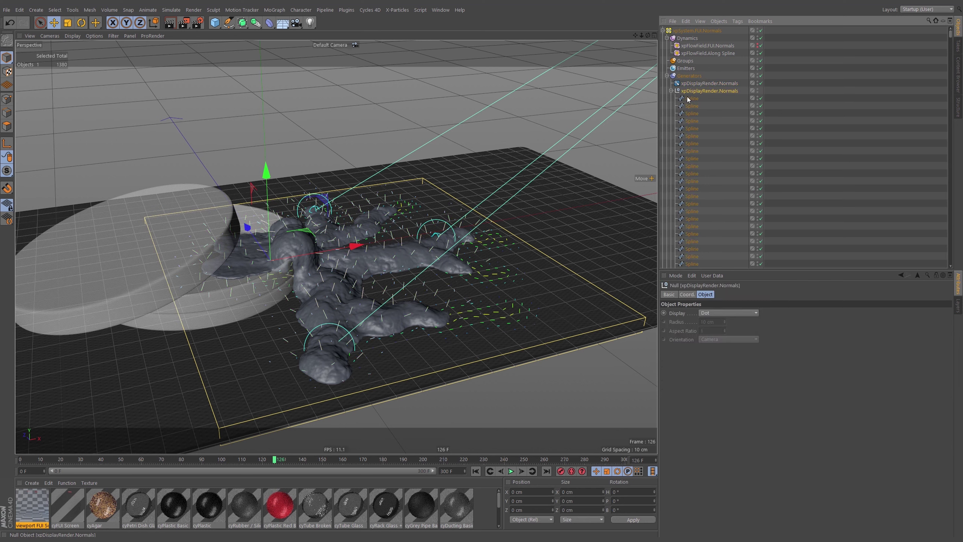
pyautogui.click(689, 98)
pyautogui.scroll(-10, 835, 202)
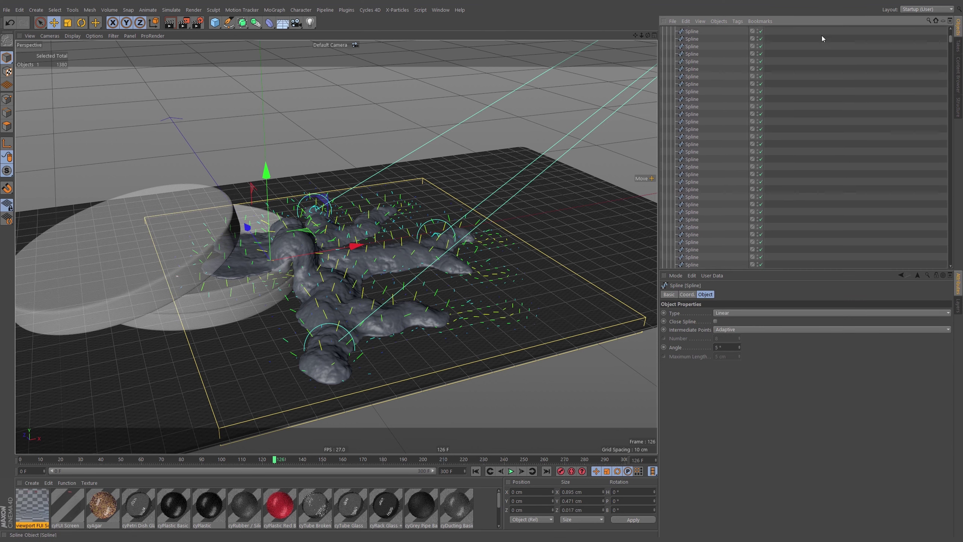
pyautogui.scroll(10, 943, 122)
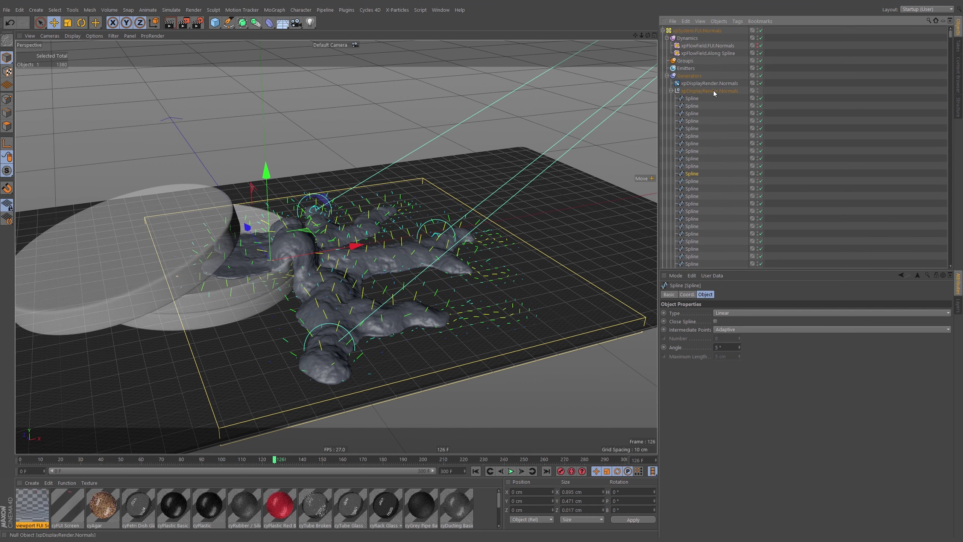
pyautogui.click(714, 91)
pyautogui.press('Delete')
pyautogui.click(713, 83)
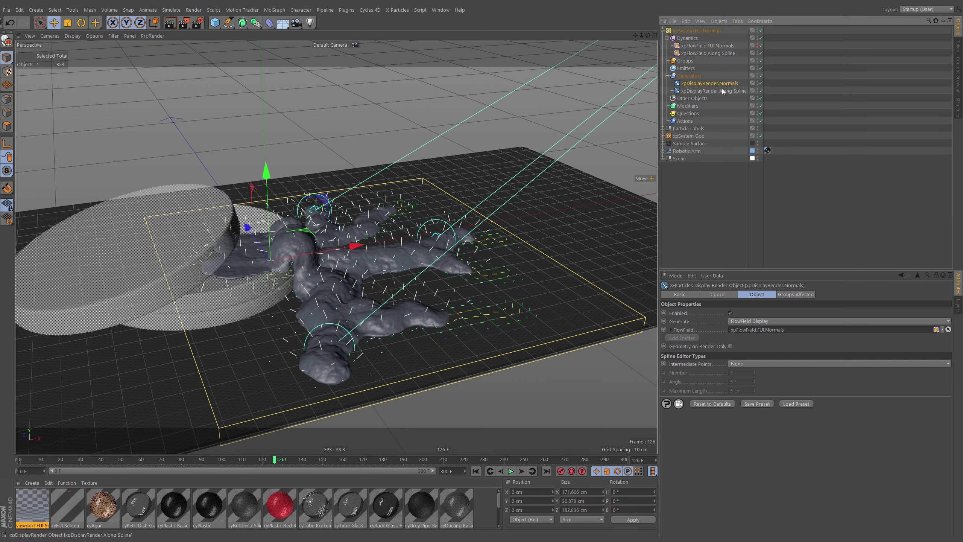
# Step: Switch the perspective view to the cyMain Shot Cam camera
pyautogui.click(711, 121)
pyautogui.keyDown('alt'); pyautogui.moveTo(439, 267); pyautogui.dragTo(427, 257); pyautogui.keyUp('alt')
pyautogui.moveTo(429, 256)
pyautogui.keyDown('alt'); pyautogui.mouseDown(button='right')
pyautogui.moveTo(455, 257)
pyautogui.moveTo(443, 254)
pyautogui.mouseUp(button='right'); pyautogui.keyUp('alt')
pyautogui.keyDown('alt'); pyautogui.moveTo(442, 256); pyautogui.dragTo(461, 262); pyautogui.keyUp('alt')
pyautogui.keyDown('alt'); pyautogui.moveTo(461, 261); pyautogui.dragTo(445, 262, button='right'); pyautogui.keyUp('alt')
pyautogui.keyDown('alt'); pyautogui.moveTo(445, 262); pyautogui.dragTo(450, 262); pyautogui.keyUp('alt')
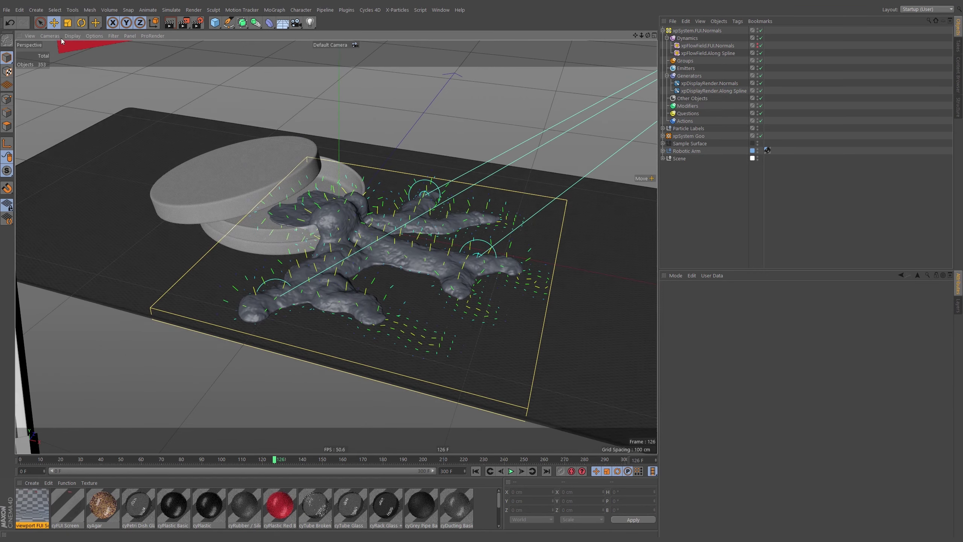
pyautogui.click(51, 34)
pyautogui.moveTo(59, 56)
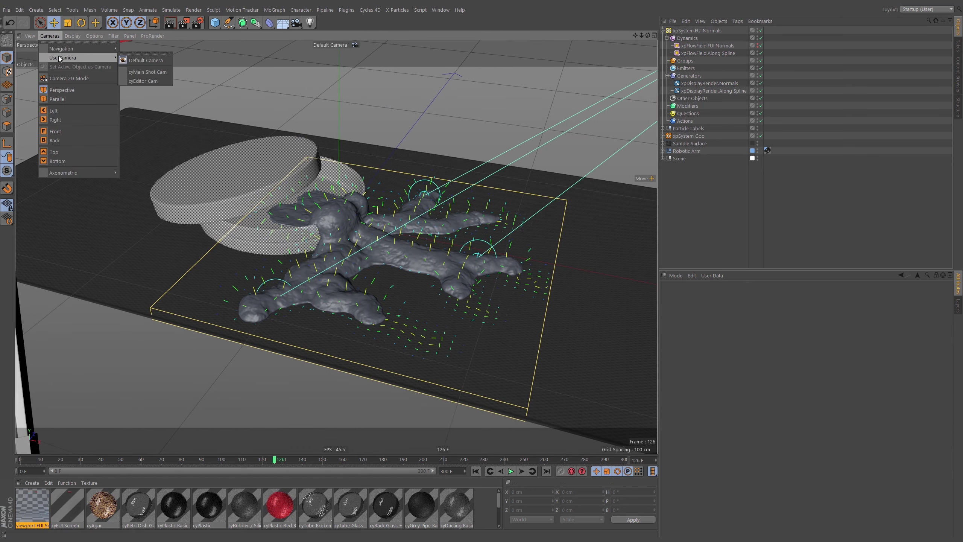
pyautogui.click(136, 72)
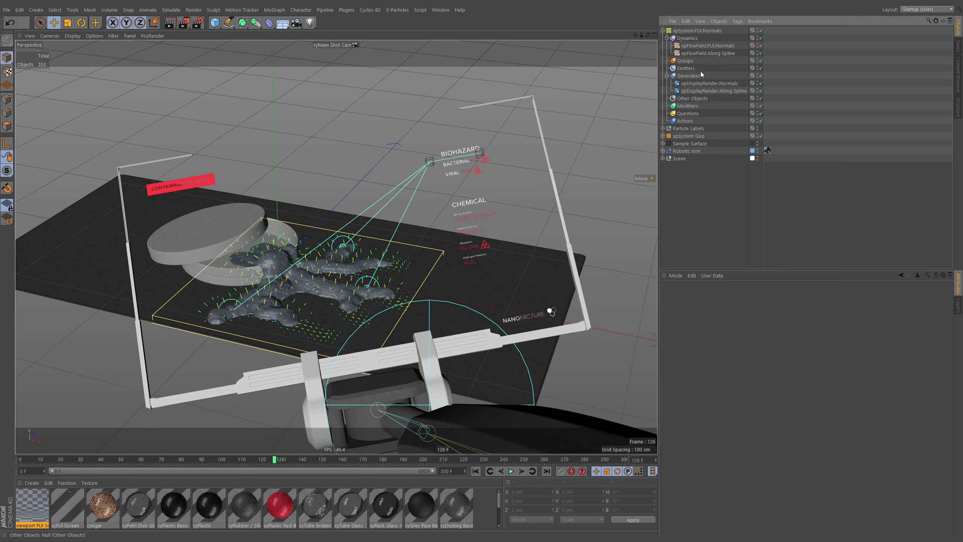
# Step: Hide xpFlowField.Along Spline in the viewport and collapse the xpSystem.FUI.Normals hierarchy
pyautogui.click(668, 76)
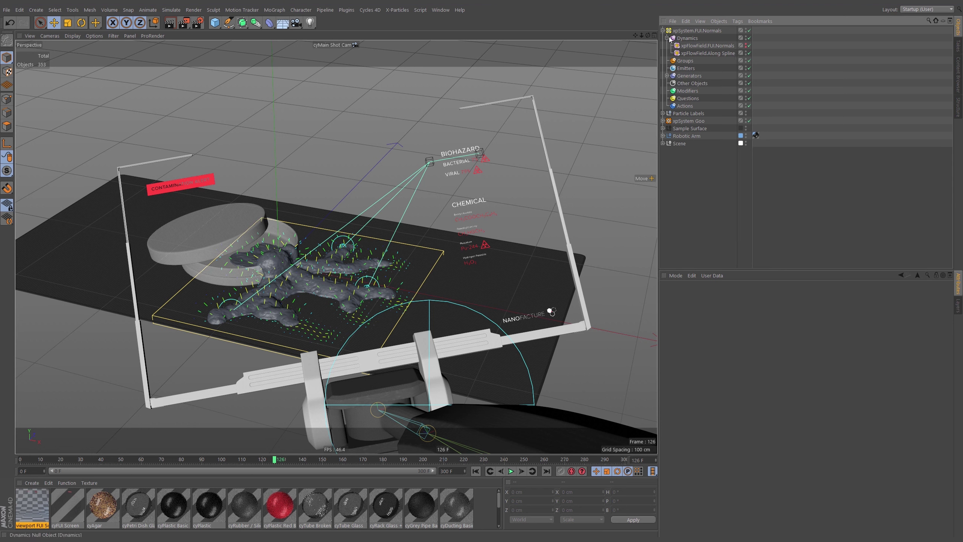
pyautogui.click(746, 53)
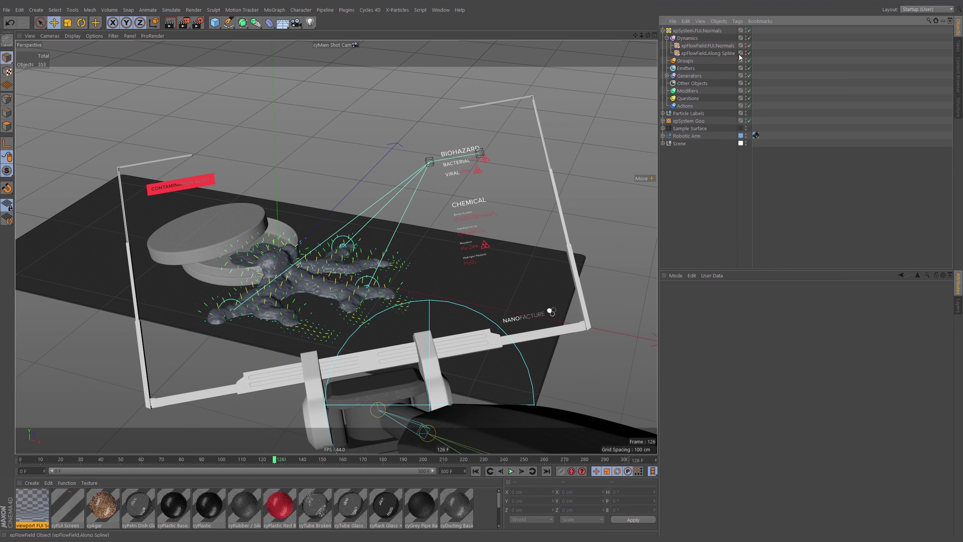
pyautogui.click(663, 30)
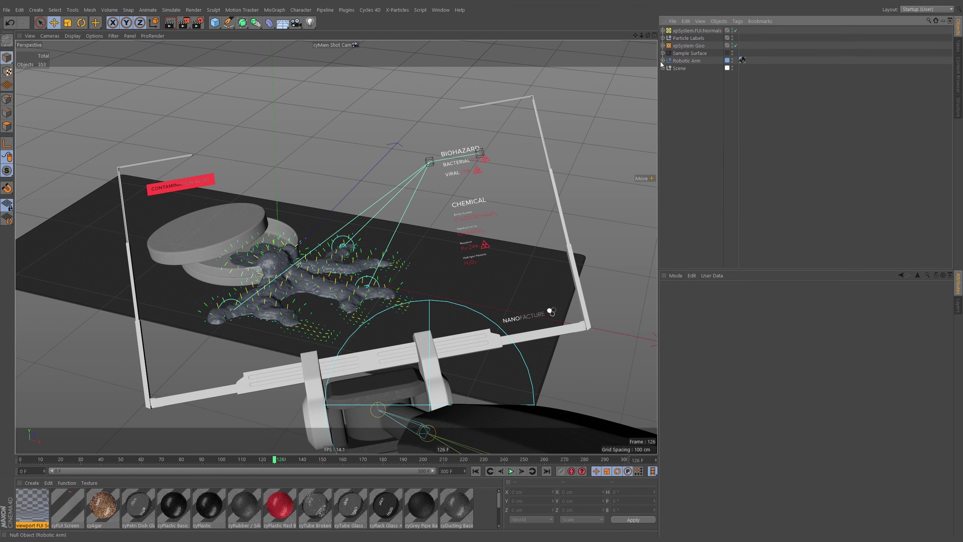
# Step: Make the hidden scenery layers visible and play the animation from frame 0 to frame 92
pyautogui.click(958, 308)
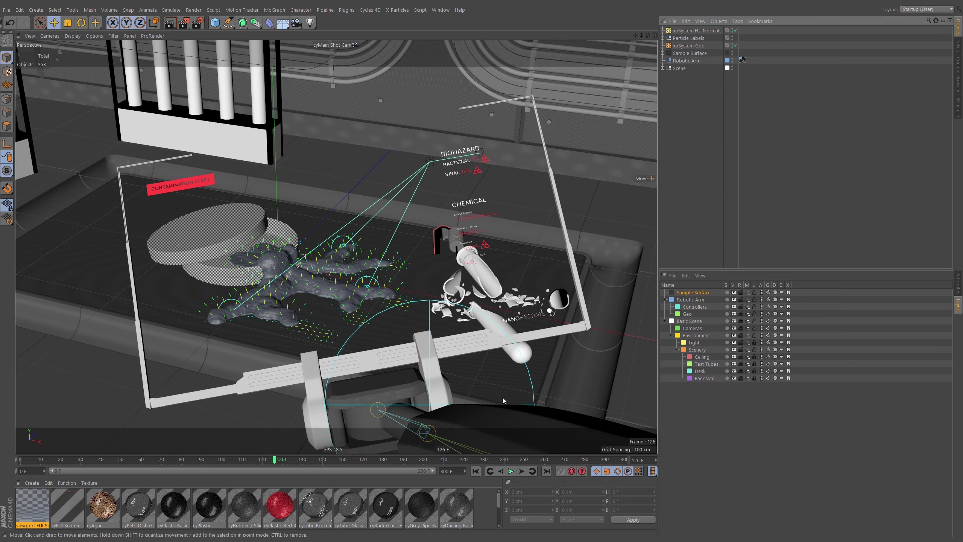
pyautogui.click(476, 471)
pyautogui.click(511, 470)
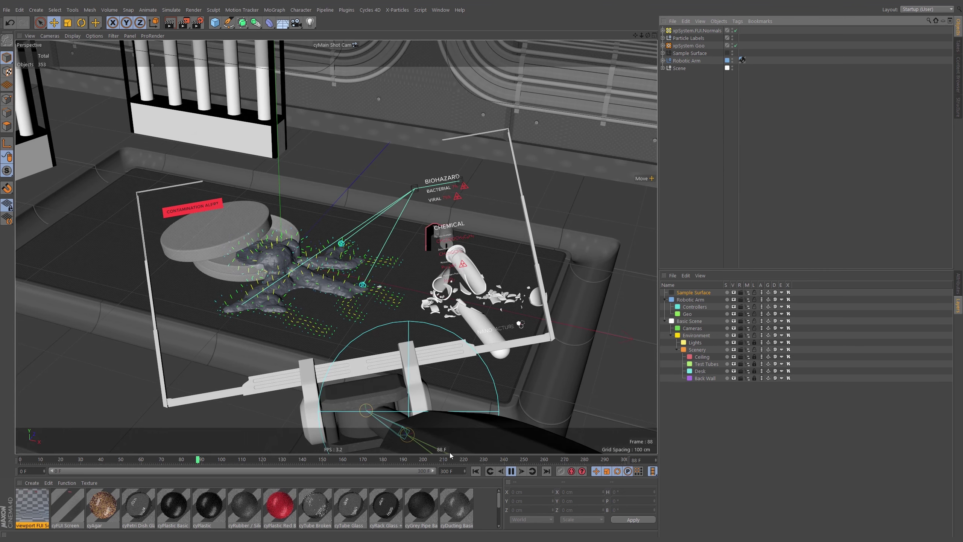
pyautogui.click(512, 472)
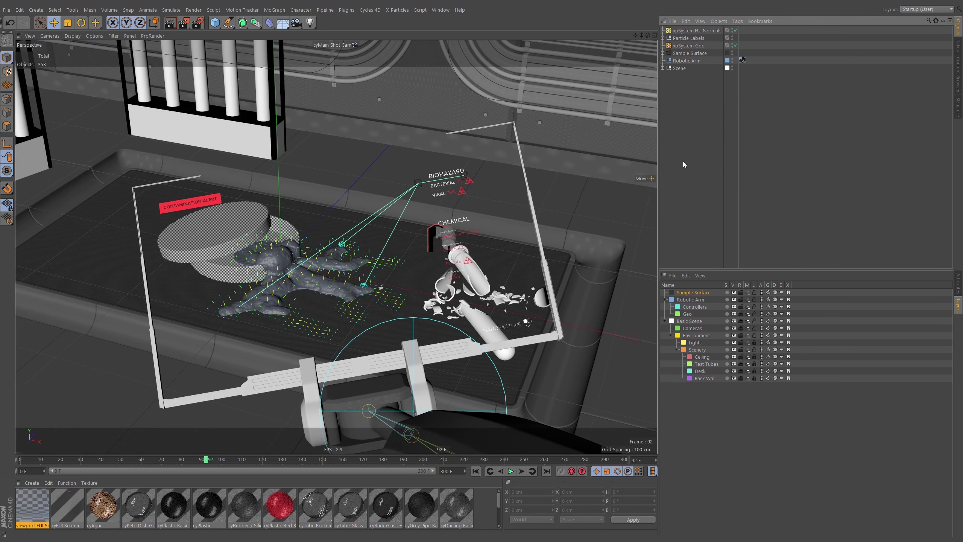
# Step: Expand Generators and Dynamics in xpSystem.FUI.Normals and select xpDisplayRender.Along Spline to examine its lines in the shot
pyautogui.click(664, 30)
pyautogui.click(666, 61)
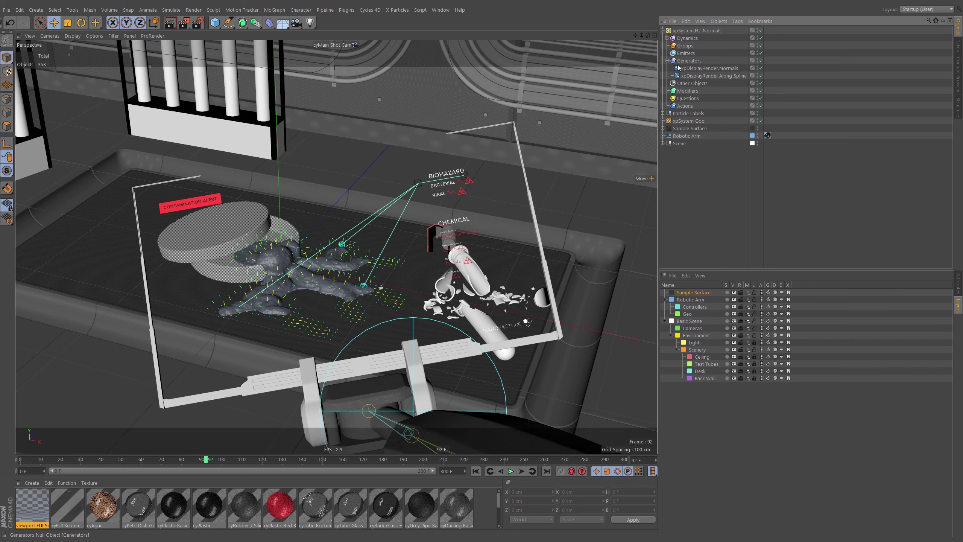
pyautogui.click(713, 76)
pyautogui.click(667, 38)
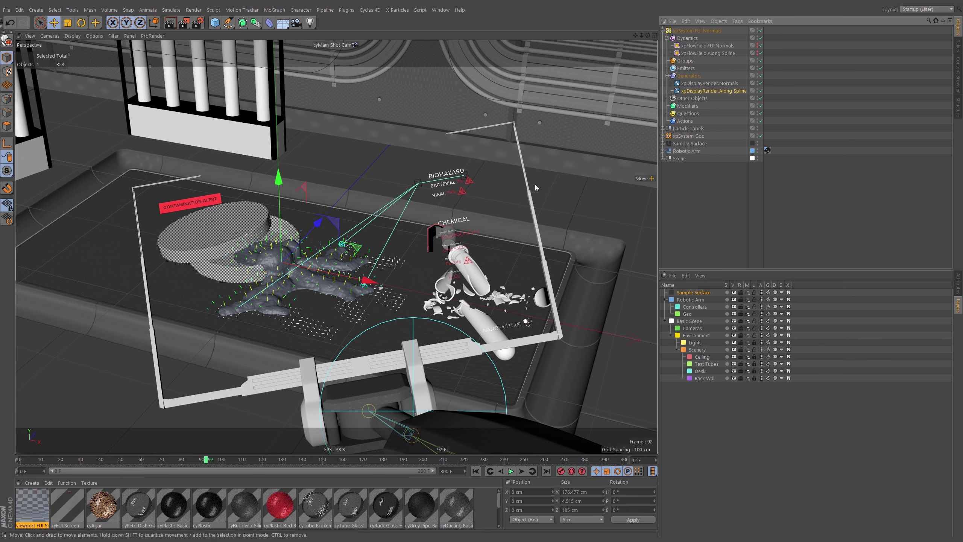
# Step: Disable the baked Alembic xpOVDBMesher under the Generators of xpSystem Goo
pyautogui.click(663, 136)
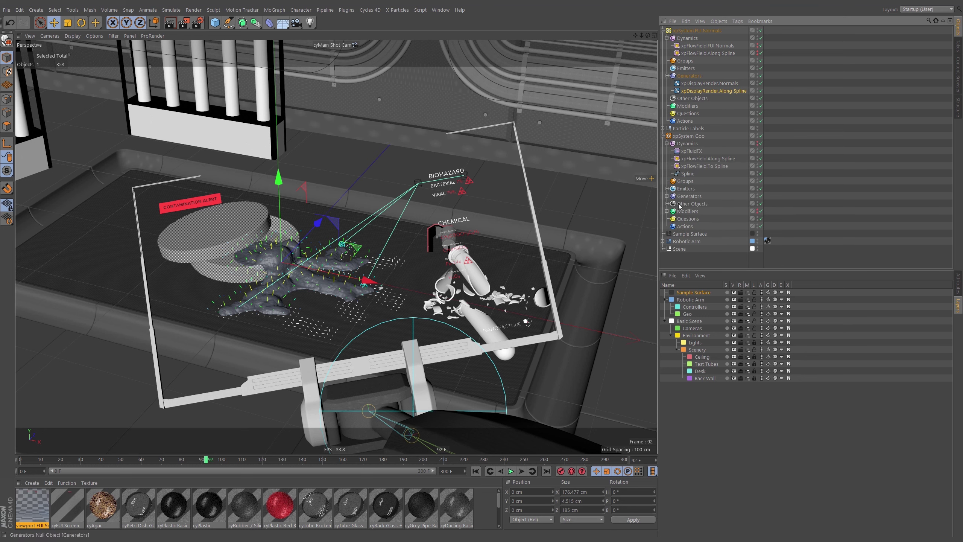
pyautogui.click(667, 189)
pyautogui.click(667, 189)
pyautogui.click(667, 196)
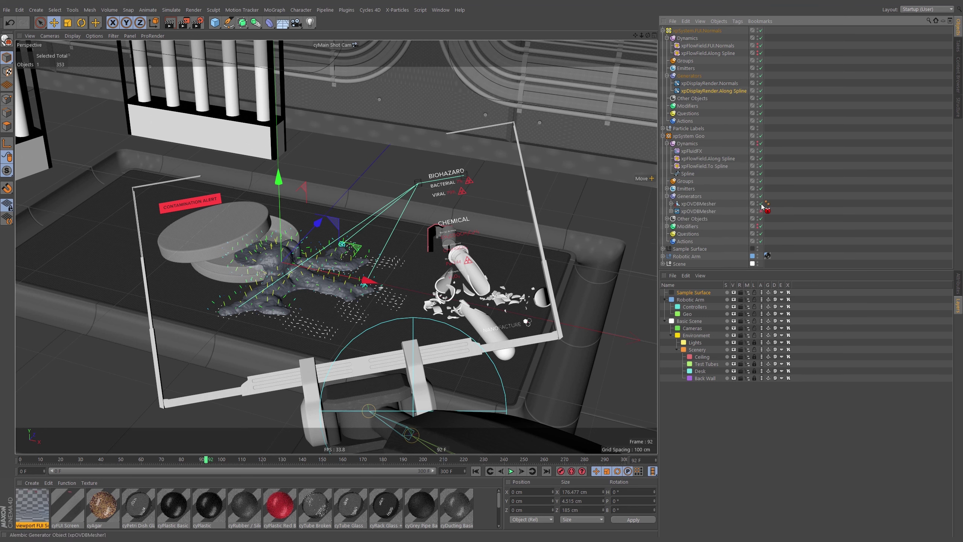
pyautogui.click(760, 204)
pyautogui.click(772, 98)
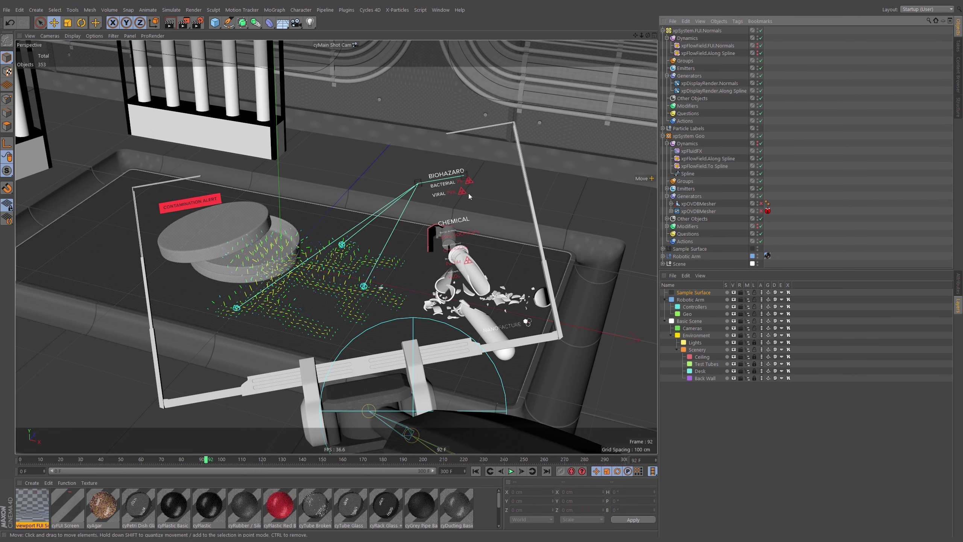
# Step: Rename the Spline under the Dynamics of xpSystem Goo as Goo Route
pyautogui.click(687, 174)
pyautogui.doubleClick(689, 174)
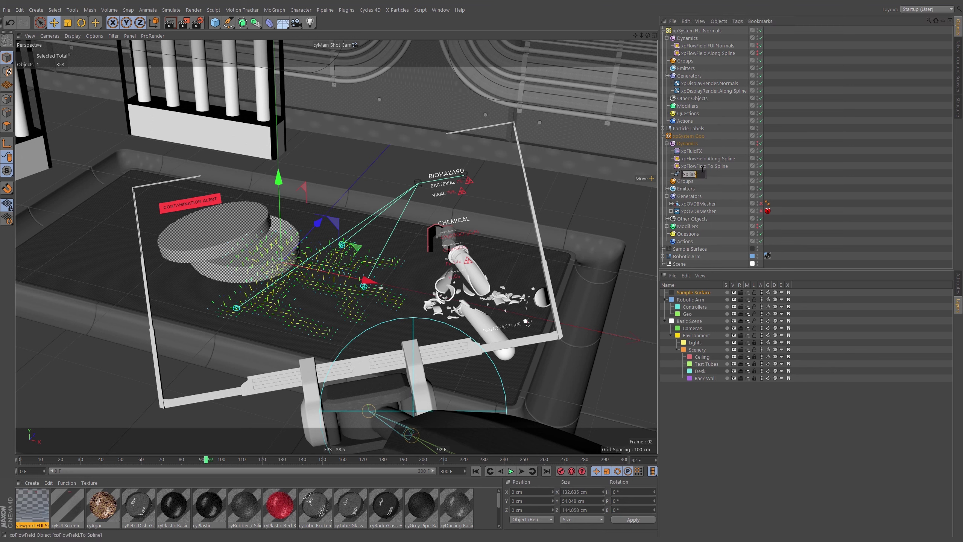
pyautogui.write('Goo Route')
pyautogui.press('Return')
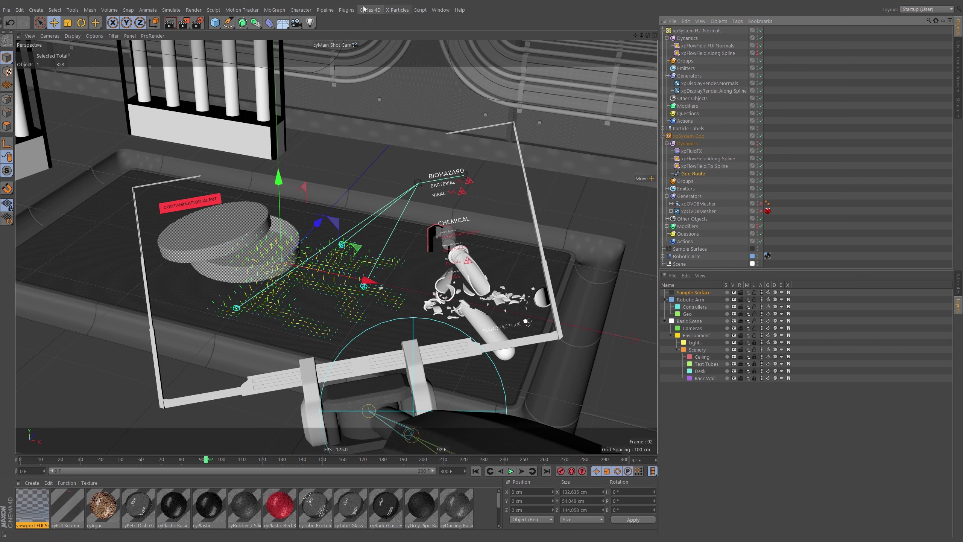
# Step: Add a MoSpline, move it under Other Objects in xpSystem.FUI.Normals and show its object attributes
pyautogui.click(255, 22)
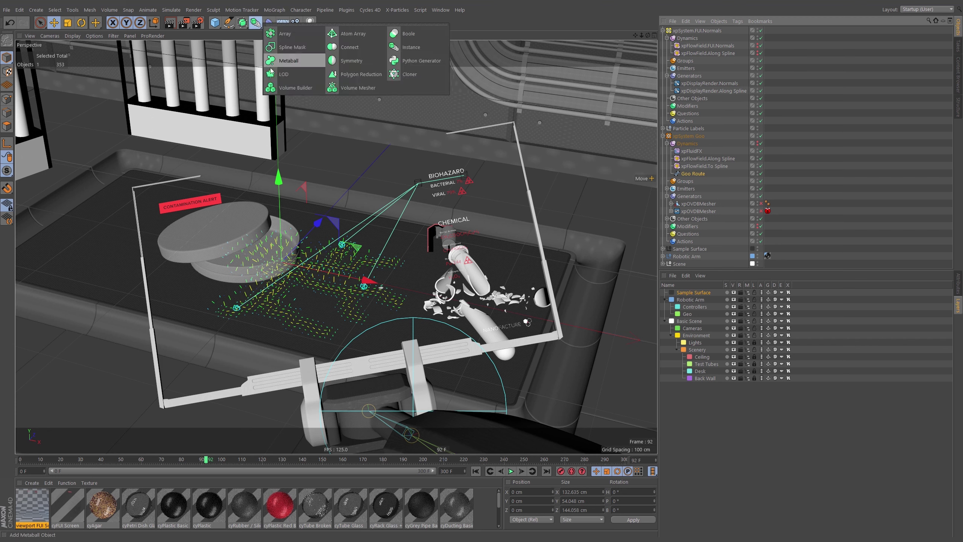
pyautogui.click(274, 10)
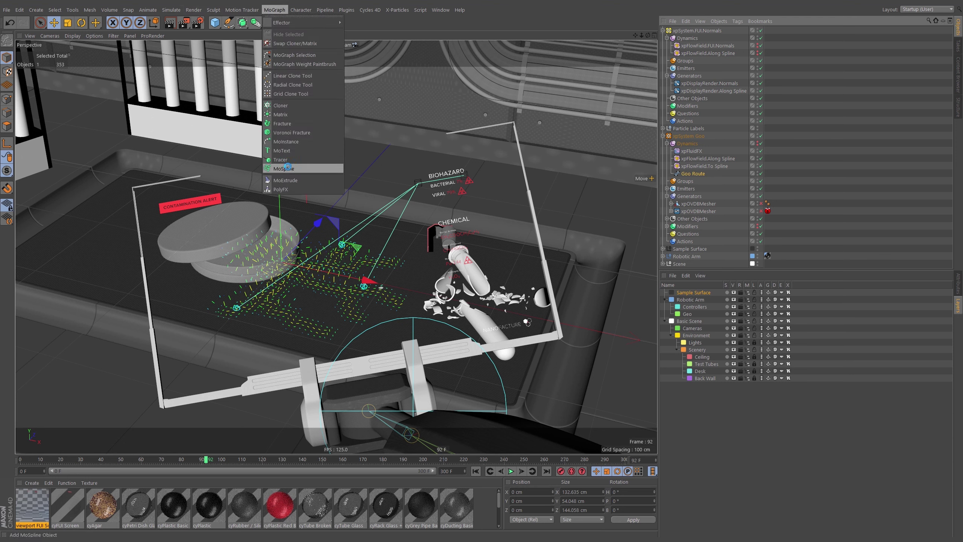
pyautogui.click(283, 168)
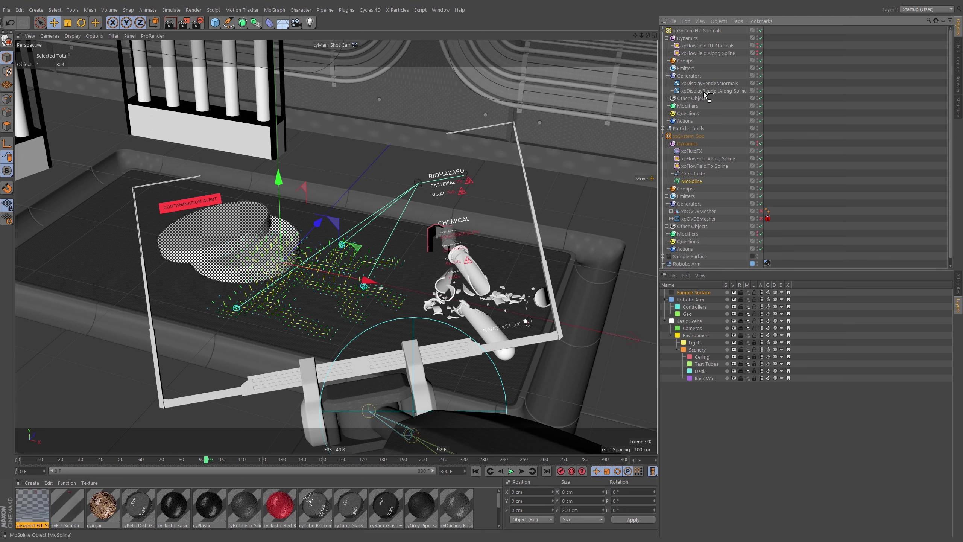
pyautogui.moveTo(705, 94); pyautogui.dragTo(687, 107)
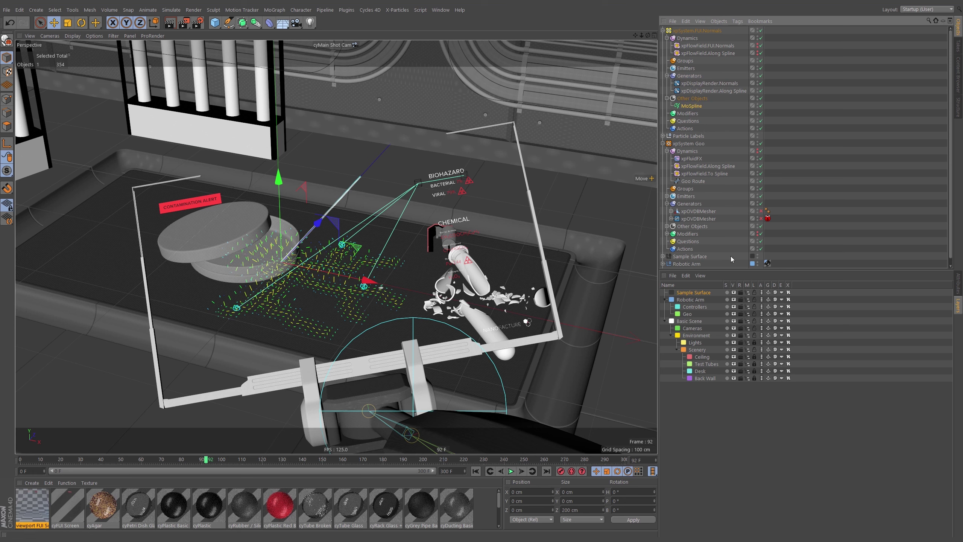
pyautogui.click(957, 287)
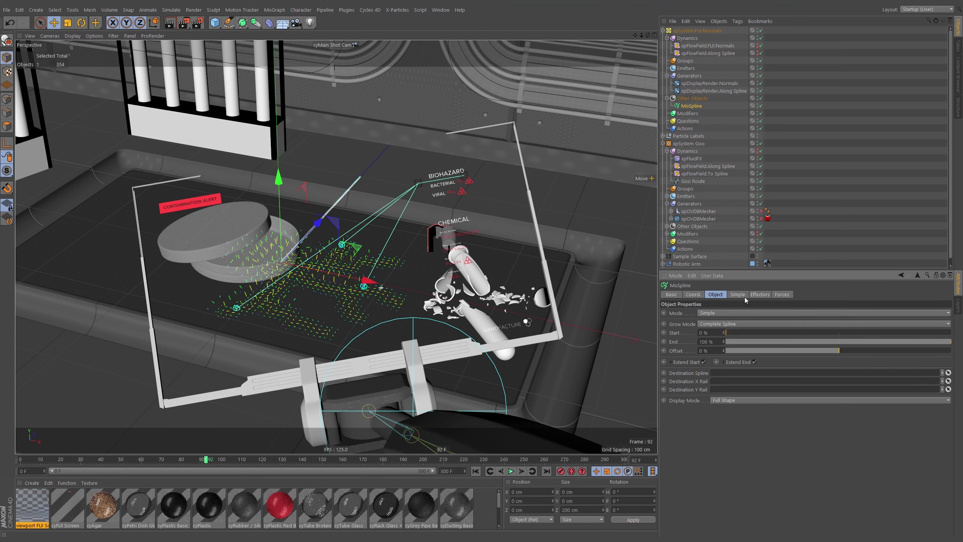
# Step: Assign Goo Route as the source spline of the MoSpline
pyautogui.click(737, 294)
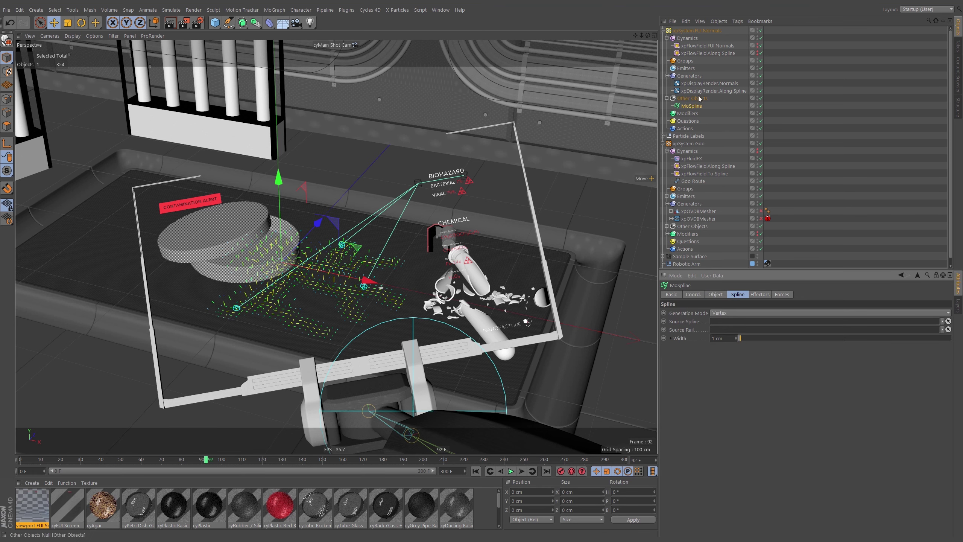
pyautogui.moveTo(691, 181); pyautogui.dragTo(738, 327)
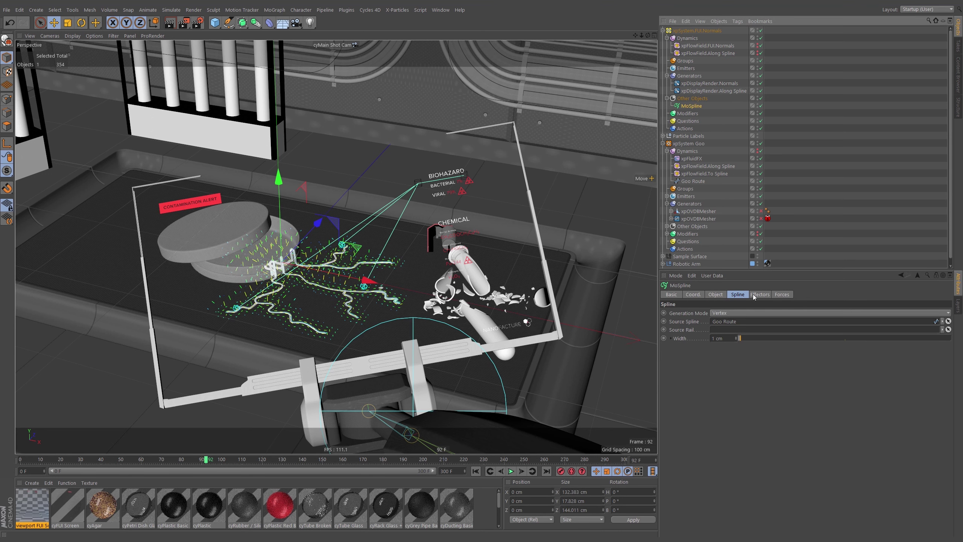
# Step: Set the MoSpline's Grow Mode to Separate Segments and its End to about 96%
pyautogui.click(715, 294)
pyautogui.moveTo(910, 346); pyautogui.dragTo(874, 344)
pyautogui.click(738, 325)
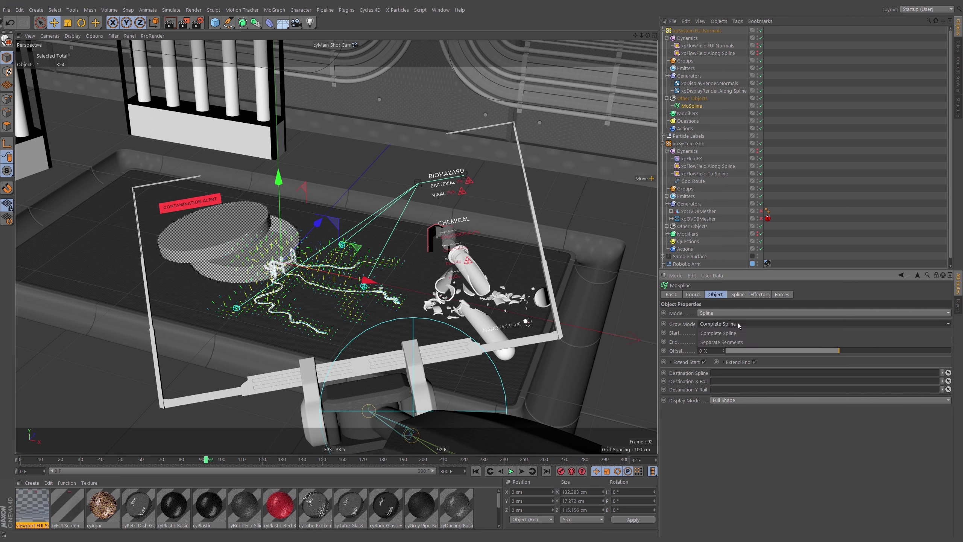
pyautogui.click(742, 342)
pyautogui.moveTo(801, 344)
pyautogui.mouseDown()
pyautogui.moveTo(726, 344)
pyautogui.moveTo(947, 348)
pyautogui.moveTo(844, 351)
pyautogui.moveTo(937, 357)
pyautogui.moveTo(801, 348)
pyautogui.mouseUp()
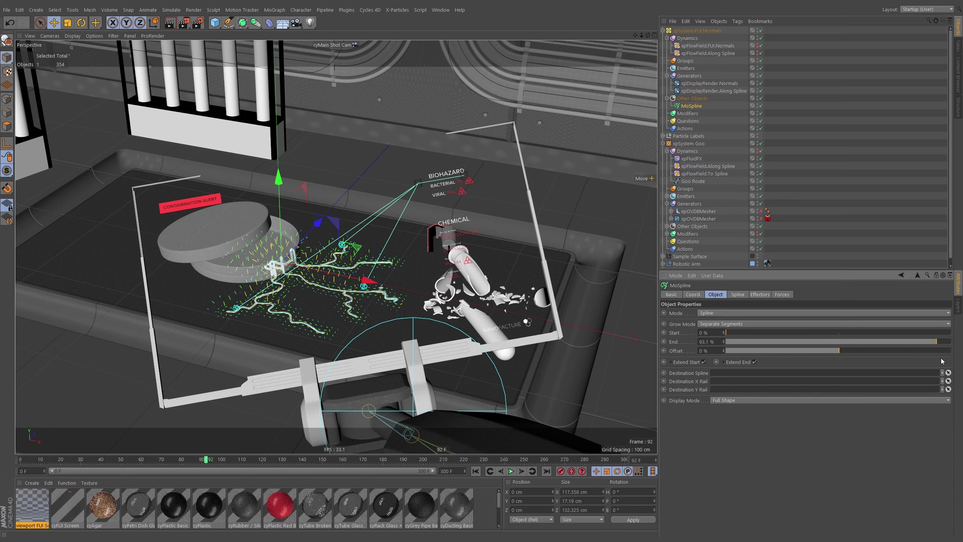
pyautogui.moveTo(942, 361); pyautogui.dragTo(947, 359)
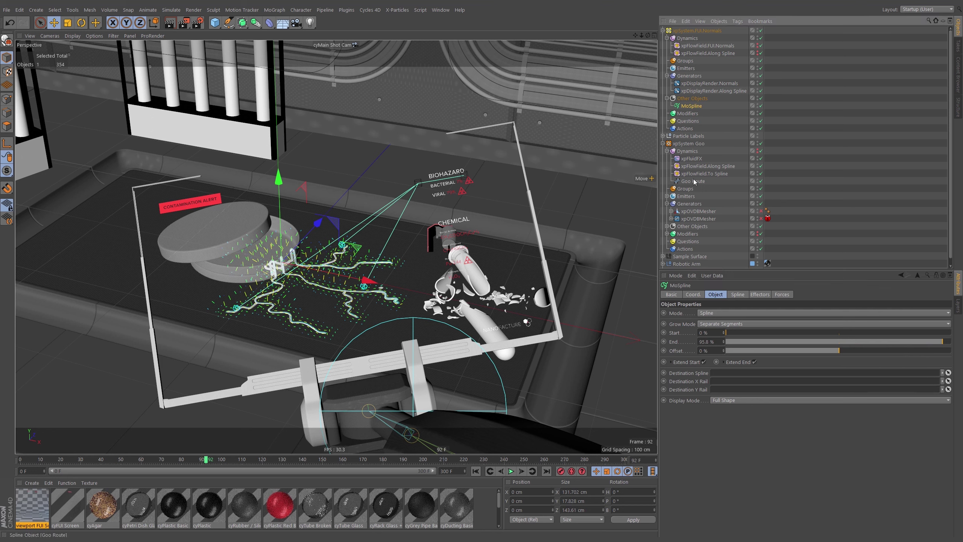
# Step: Copy Goo Route under Other Objects in xpSystem.FUI.Normals and assign the copy as the MoSpline's source spline
pyautogui.keyDown('ctrl'); pyautogui.moveTo(691, 108); pyautogui.dragTo(692, 110); pyautogui.keyUp('ctrl')
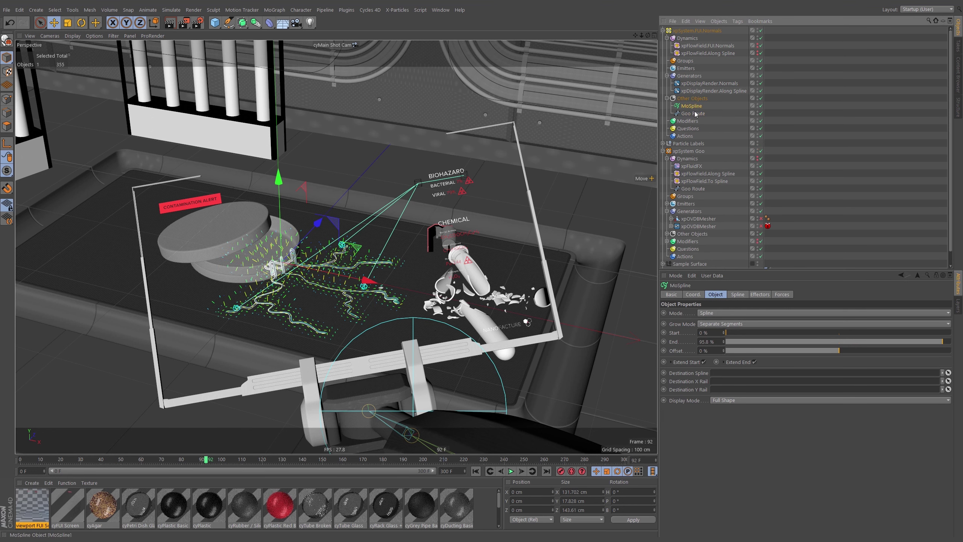
pyautogui.moveTo(742, 298); pyautogui.dragTo(742, 299)
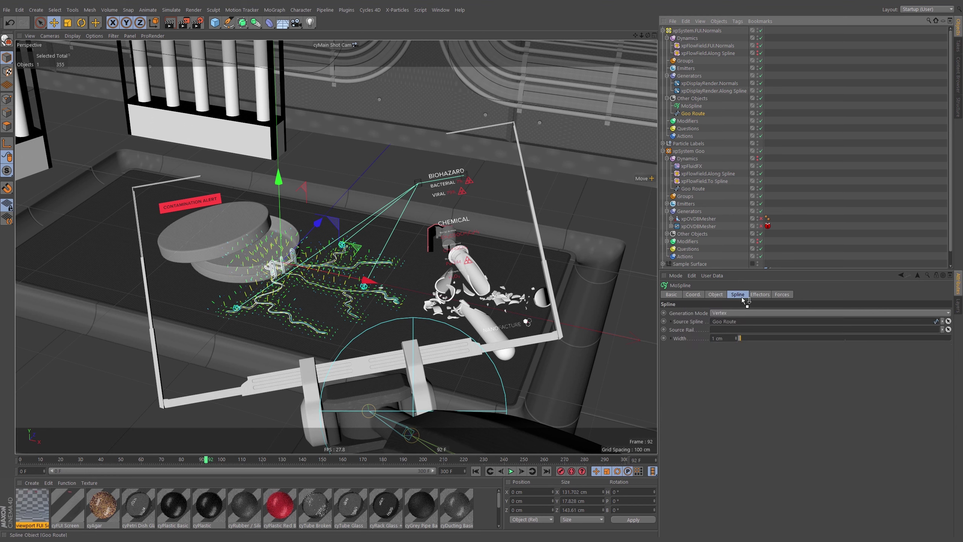
pyautogui.click(693, 106)
# Step: Set the intermediate points of the Goo Route copy to Uniform
pyautogui.click(696, 114)
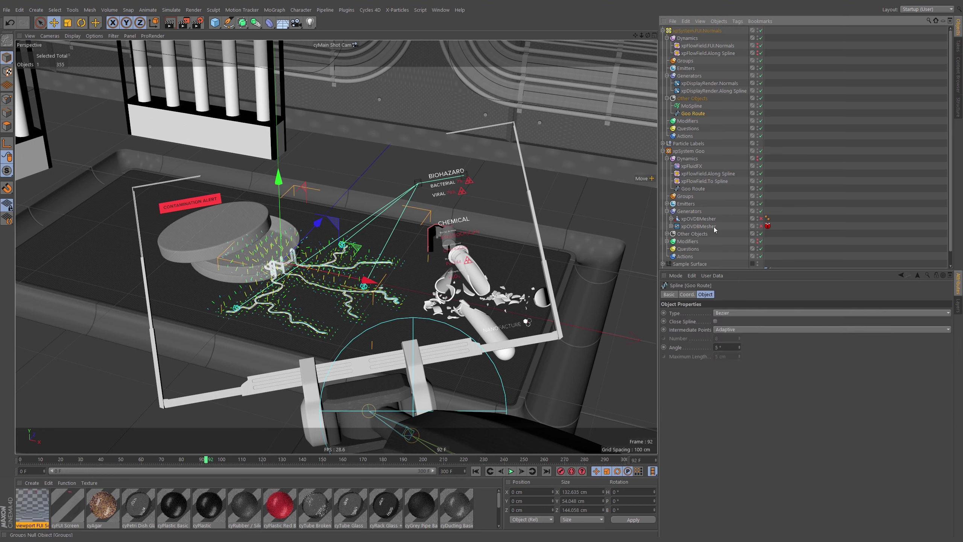
pyautogui.click(755, 329)
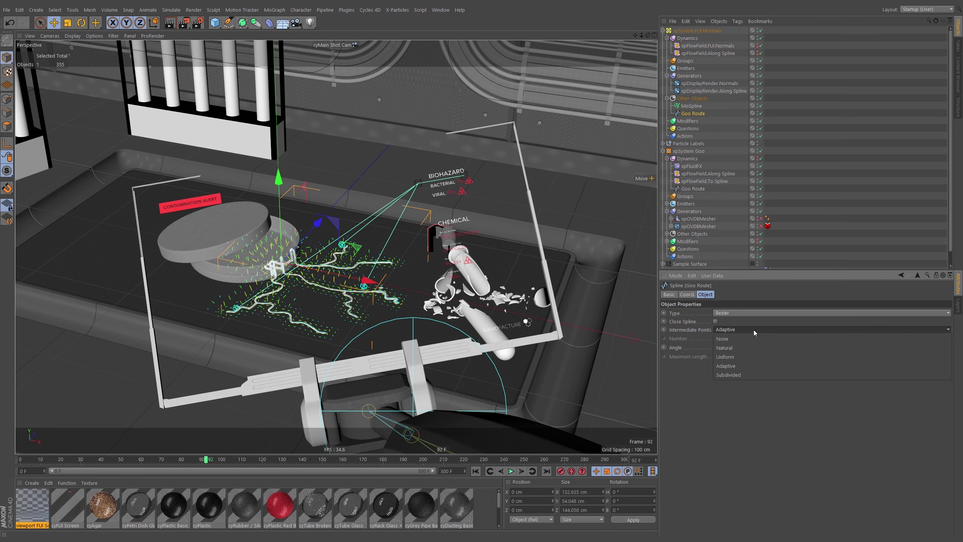
pyautogui.click(748, 356)
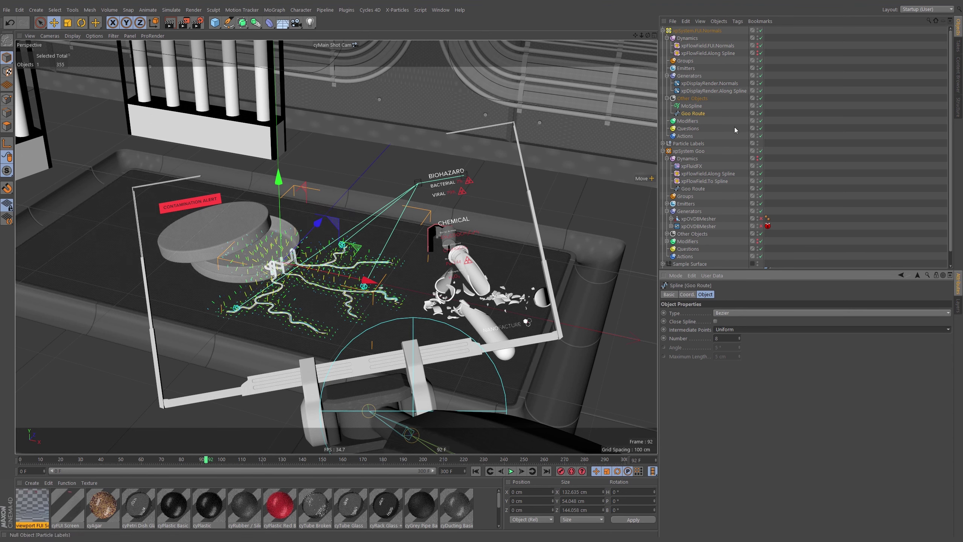
# Step: Try the MoSpline's growth by varying its End value to about 68%
pyautogui.click(692, 106)
pyautogui.click(716, 294)
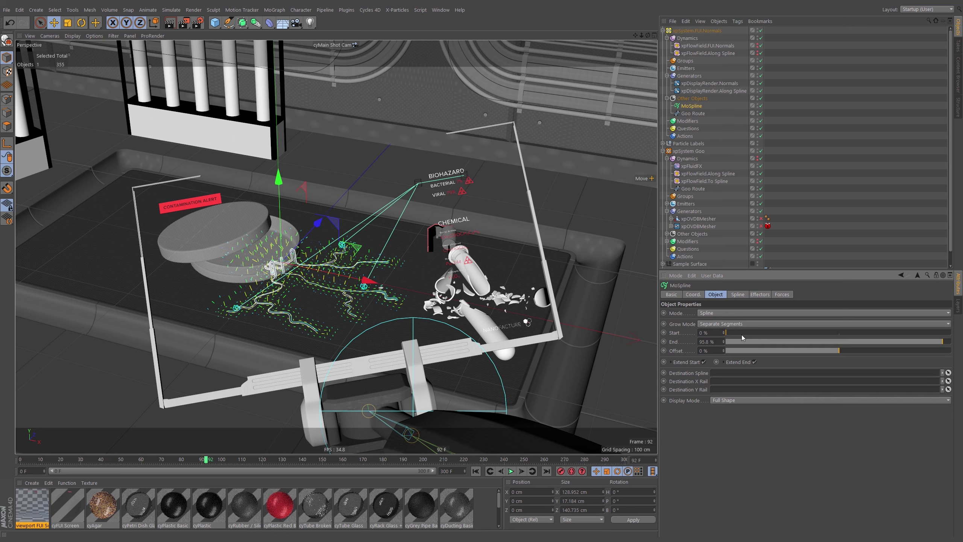
pyautogui.moveTo(851, 343); pyautogui.dragTo(879, 343)
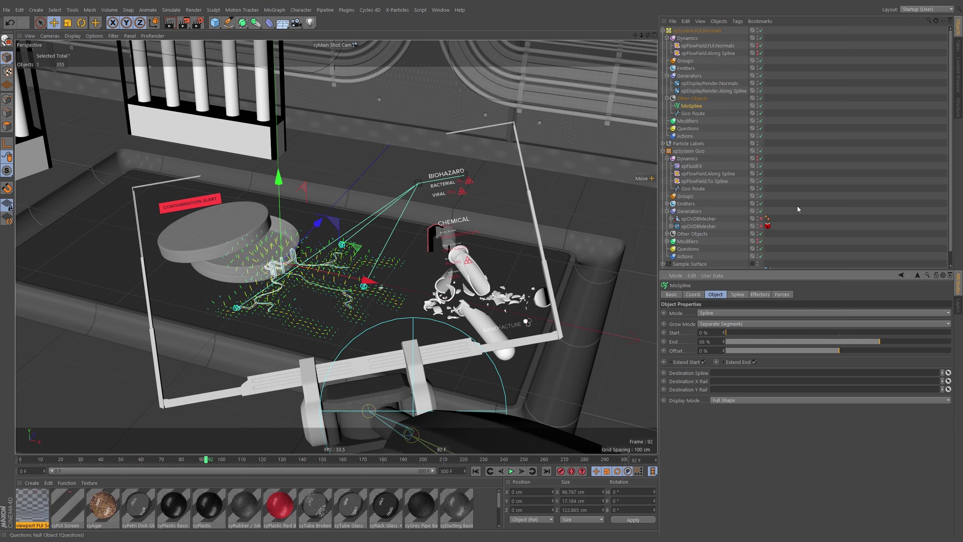
# Step: Replace Goo Route with the MoSpline in the Objects list of xpFlowField.Along Spline in xpSystem.FUI.Normals
pyautogui.click(720, 53)
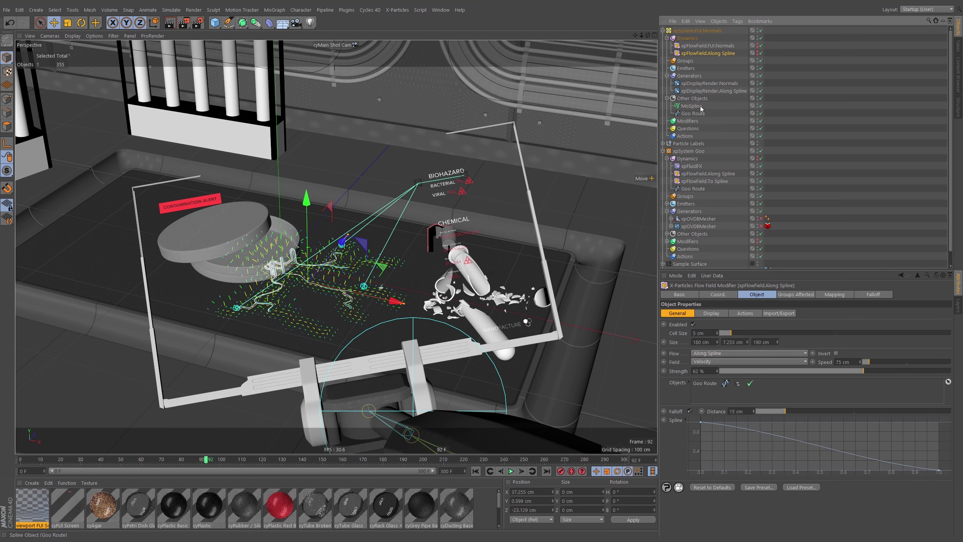
pyautogui.click(707, 384)
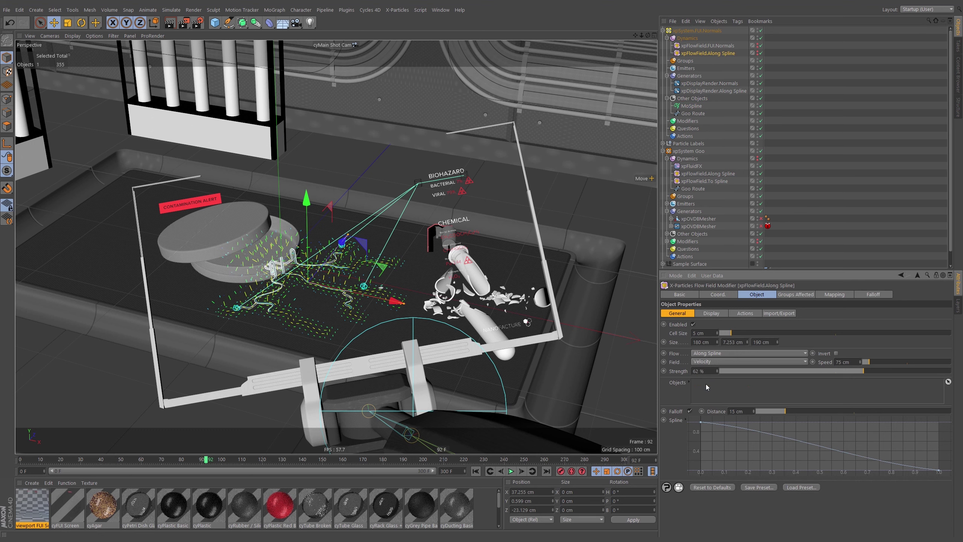
pyautogui.click(948, 382)
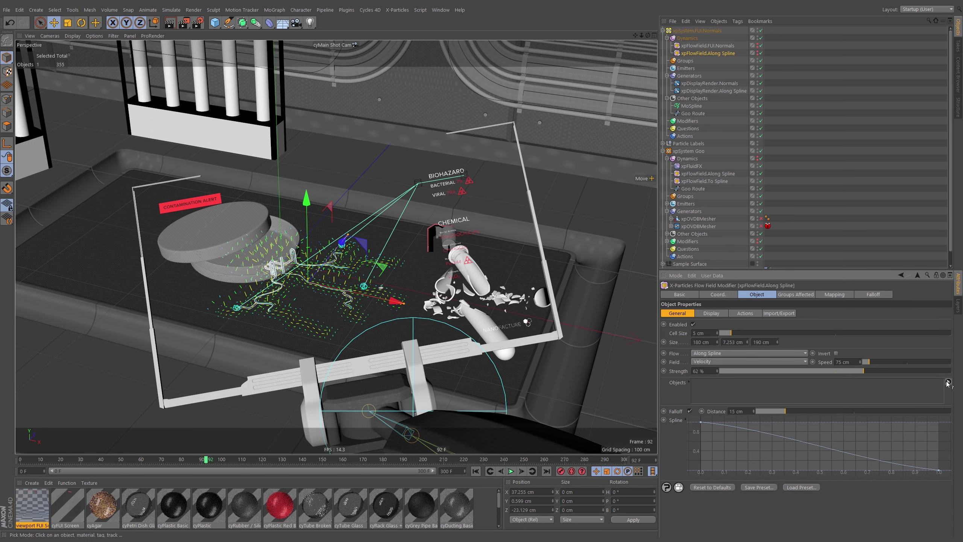
pyautogui.click(692, 106)
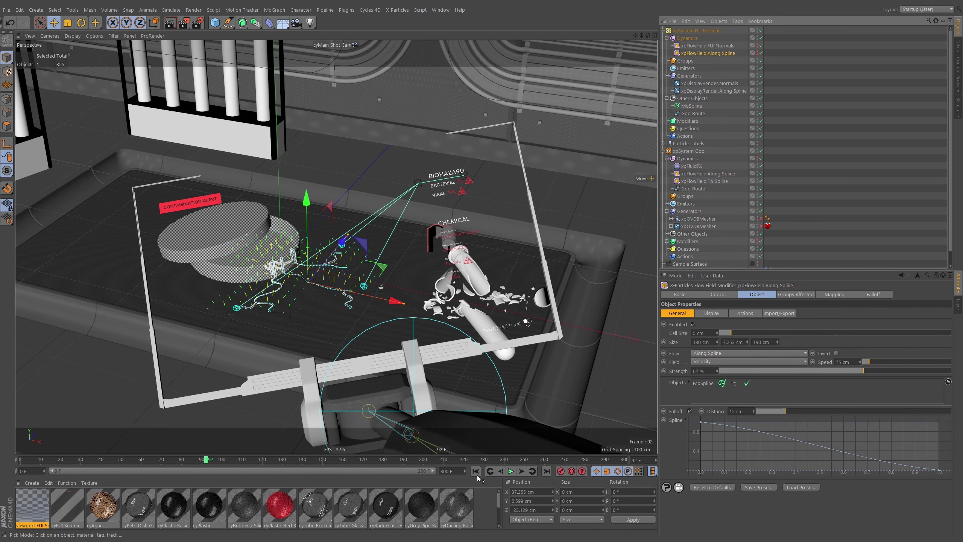
# Step: Disable xpDisplayRender.Normals and play the animation from the start to check the along-spline lines
pyautogui.click(761, 84)
pyautogui.click(512, 472)
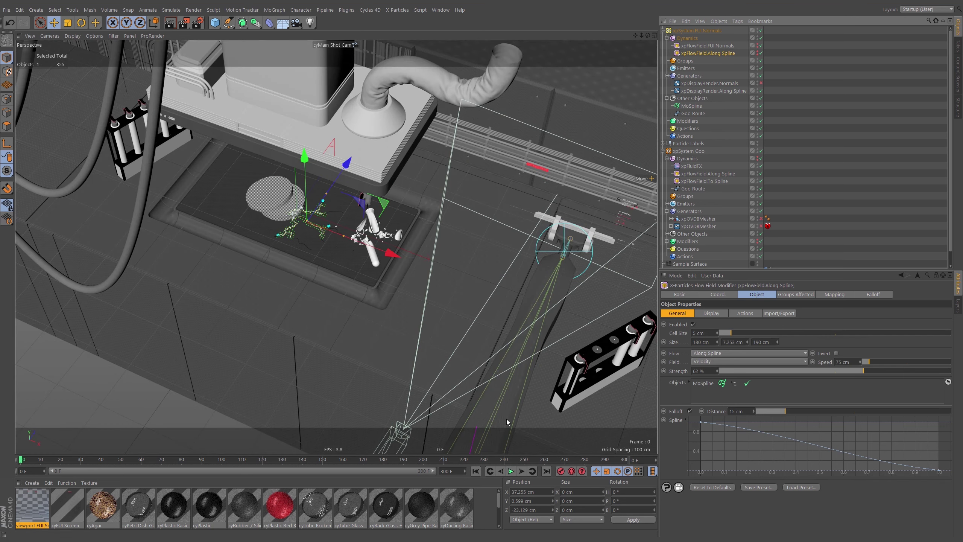
pyautogui.click(512, 471)
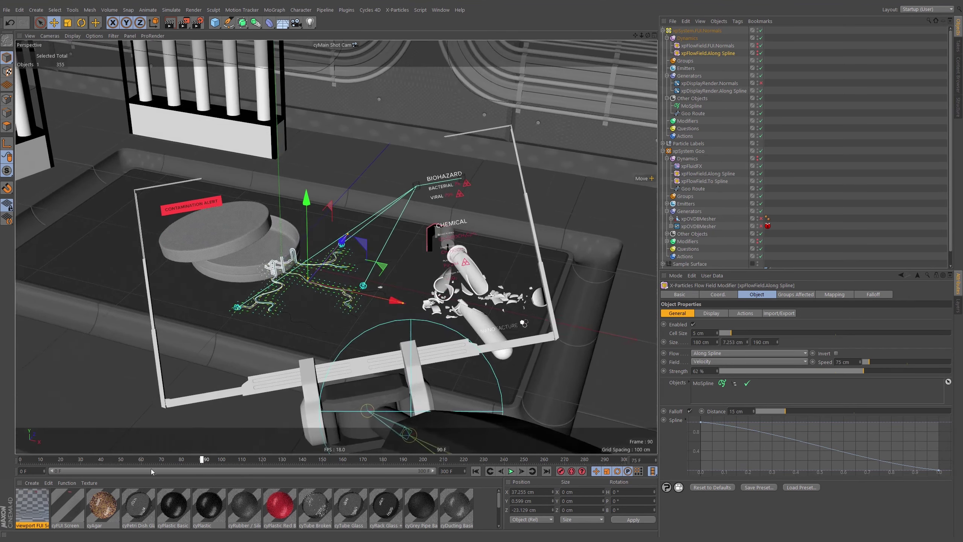
# Step: Keyframe the MoSpline's End from 0% at frame 65 to 100% at frame 80
pyautogui.click(691, 106)
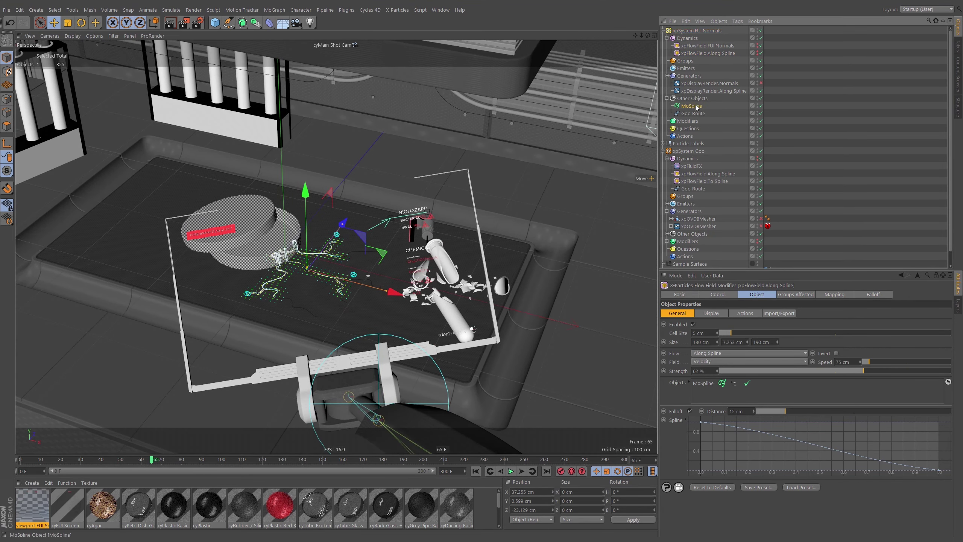
pyautogui.moveTo(756, 341); pyautogui.dragTo(666, 342)
pyautogui.click(665, 341)
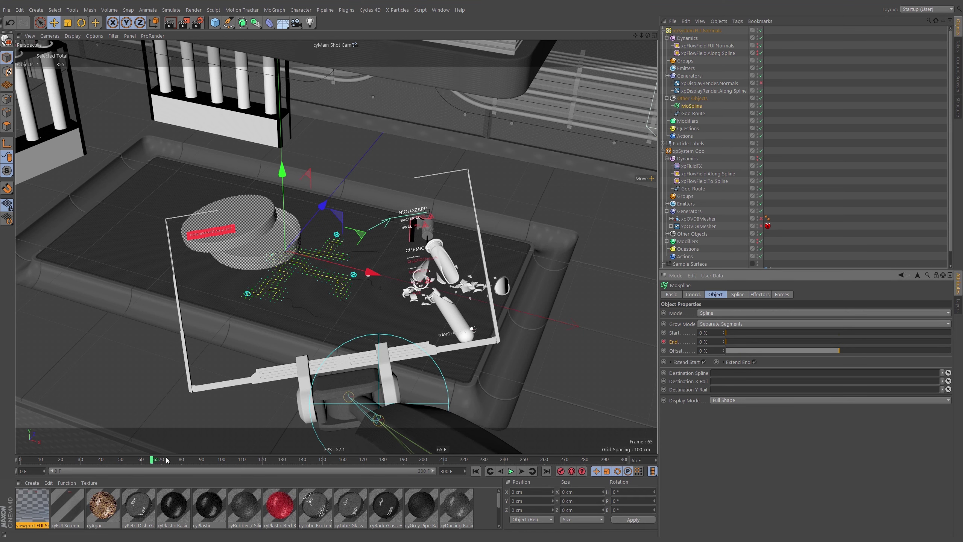
pyautogui.moveTo(166, 460); pyautogui.dragTo(182, 460)
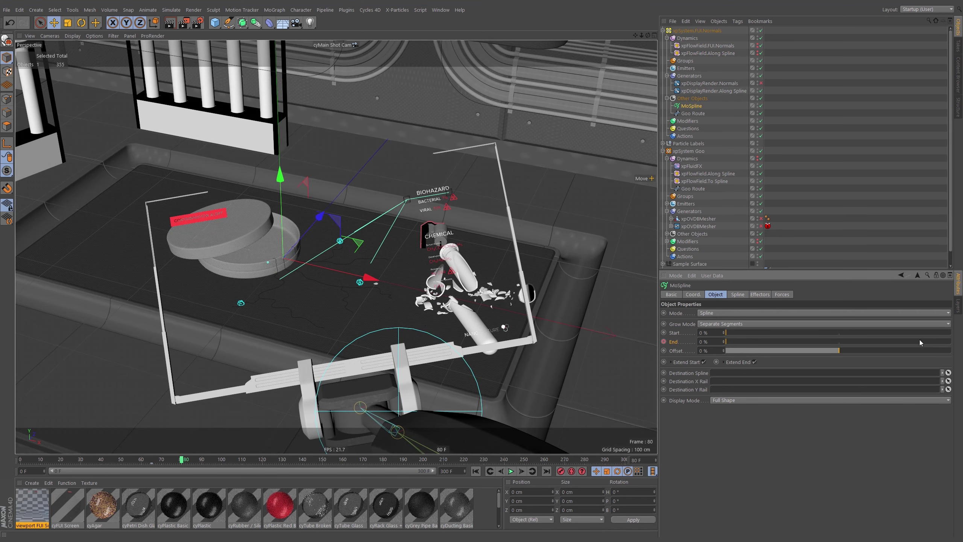
pyautogui.moveTo(919, 341); pyautogui.dragTo(952, 342)
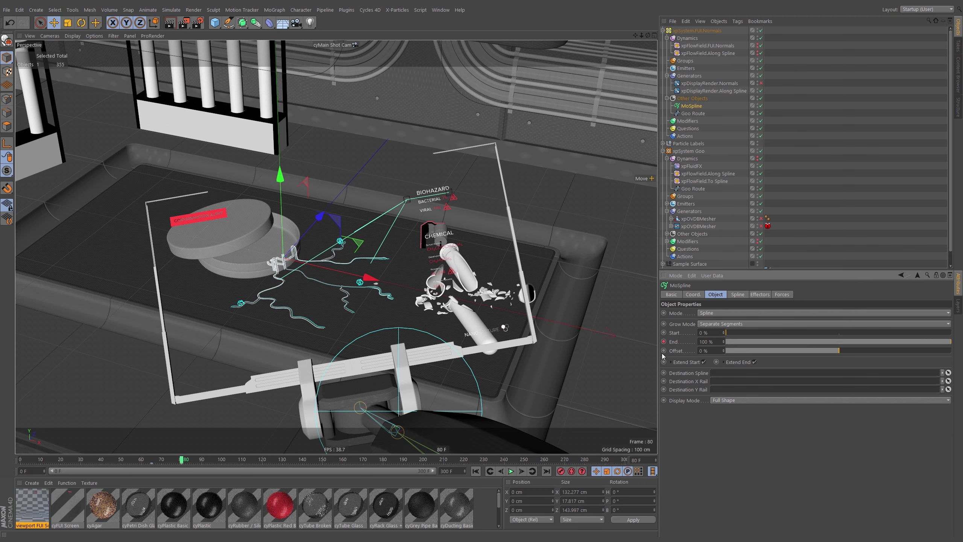
pyautogui.moveTo(182, 460)
pyautogui.mouseDown()
pyautogui.moveTo(90, 460)
pyautogui.moveTo(192, 467)
pyautogui.mouseUp()
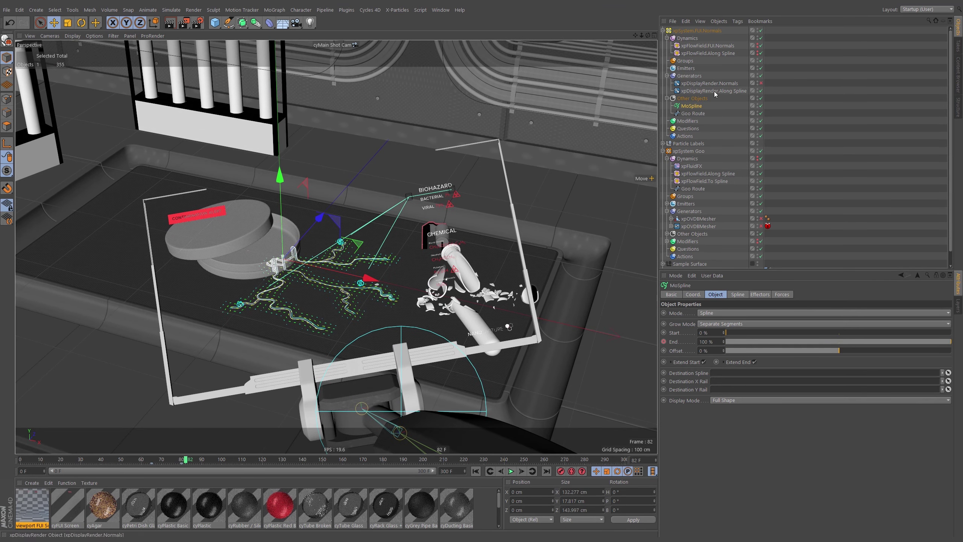
# Step: Enable the baked Alembic xpOVDBMesher and shift the MoSpline's End keys earlier so the first sits at frame 55
pyautogui.click(761, 220)
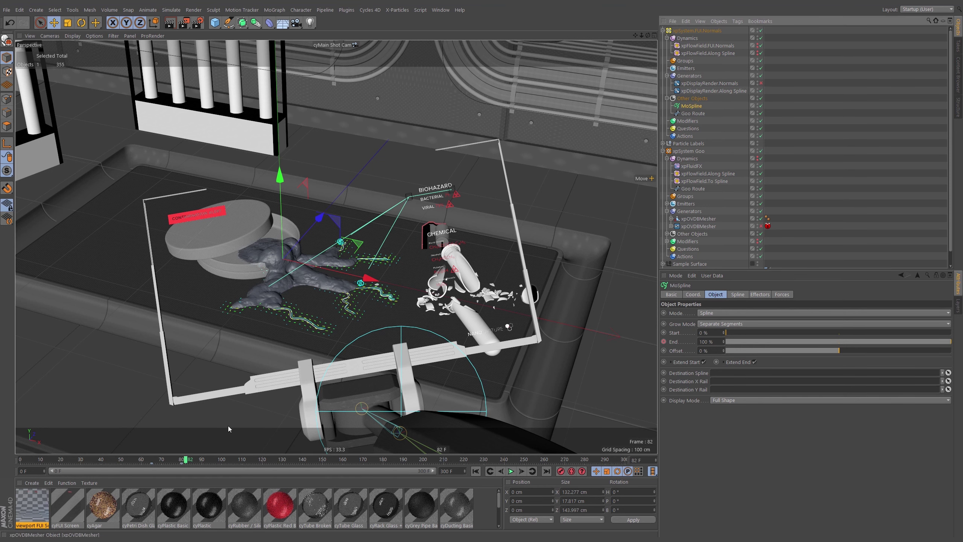
pyautogui.moveTo(183, 460); pyautogui.dragTo(151, 462)
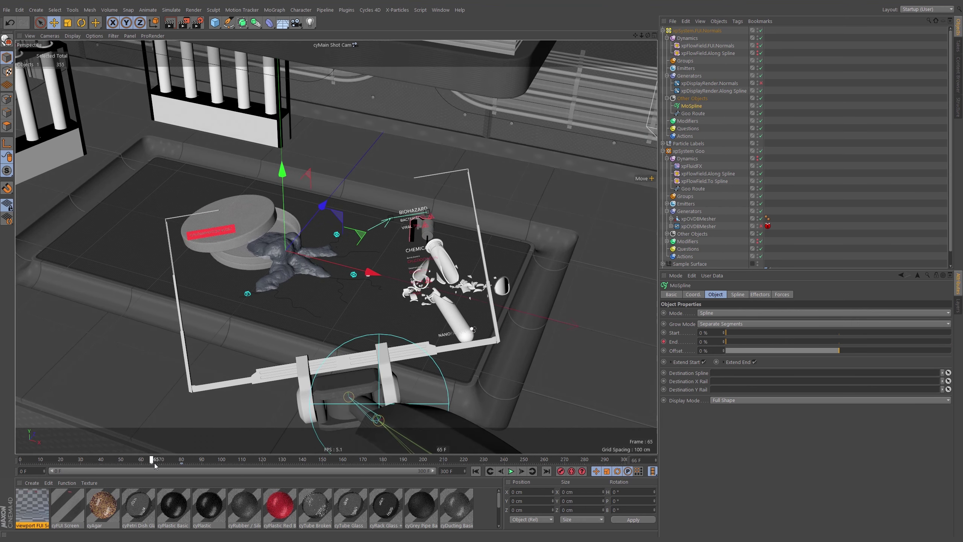
pyautogui.moveTo(155, 463); pyautogui.dragTo(234, 452)
pyautogui.click(152, 464)
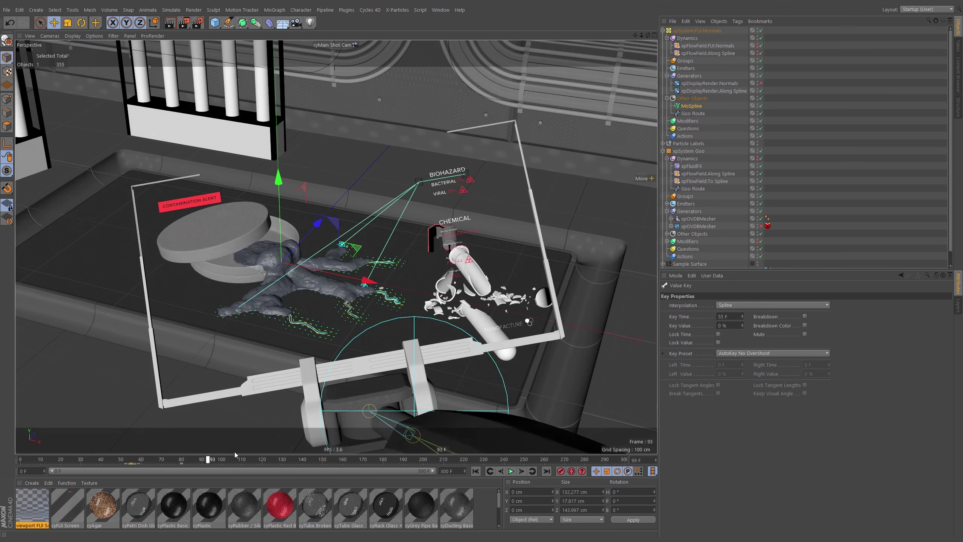
# Step: Hide the MoSpline in the viewport and collapse the xpSystem.FUI.Normals and xpSystem Goo hierarchies
pyautogui.click(830, 105)
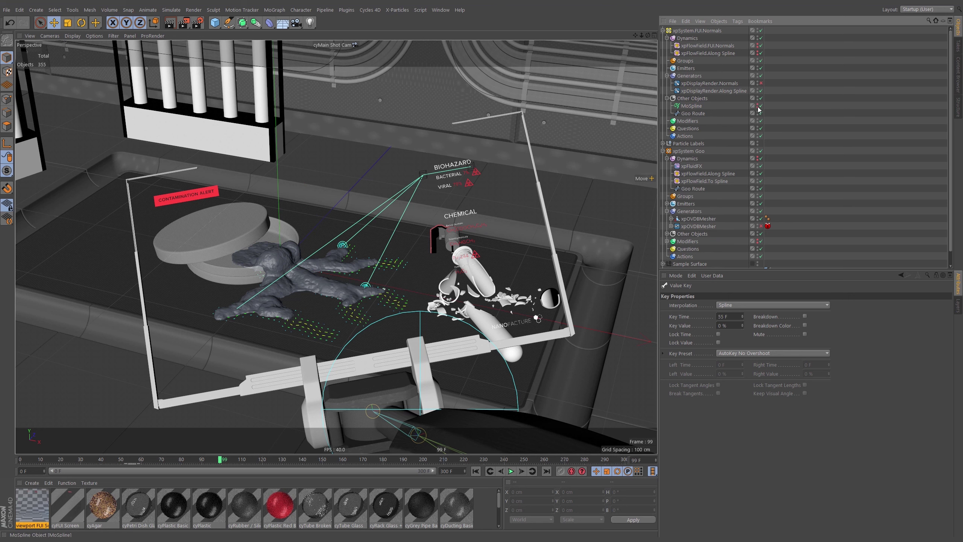
pyautogui.click(694, 114)
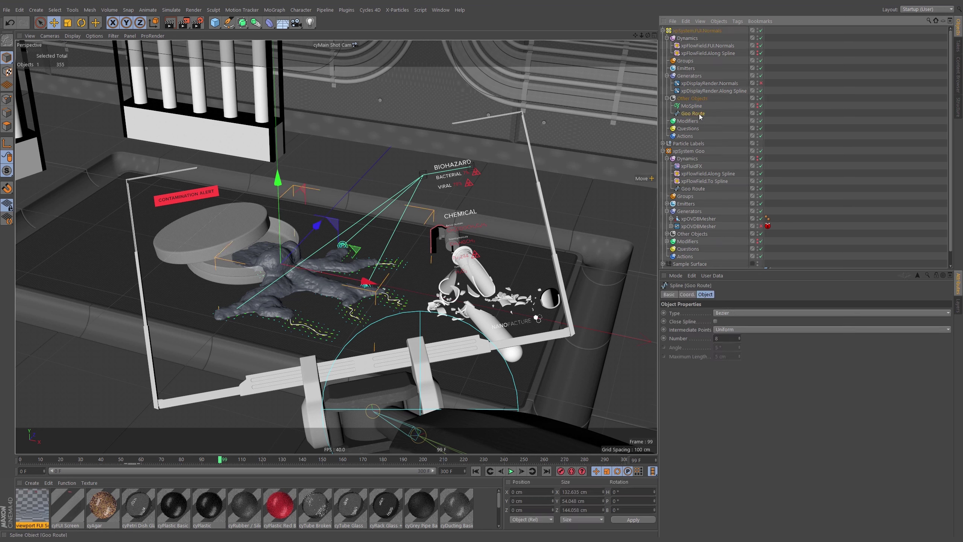
pyautogui.click(693, 106)
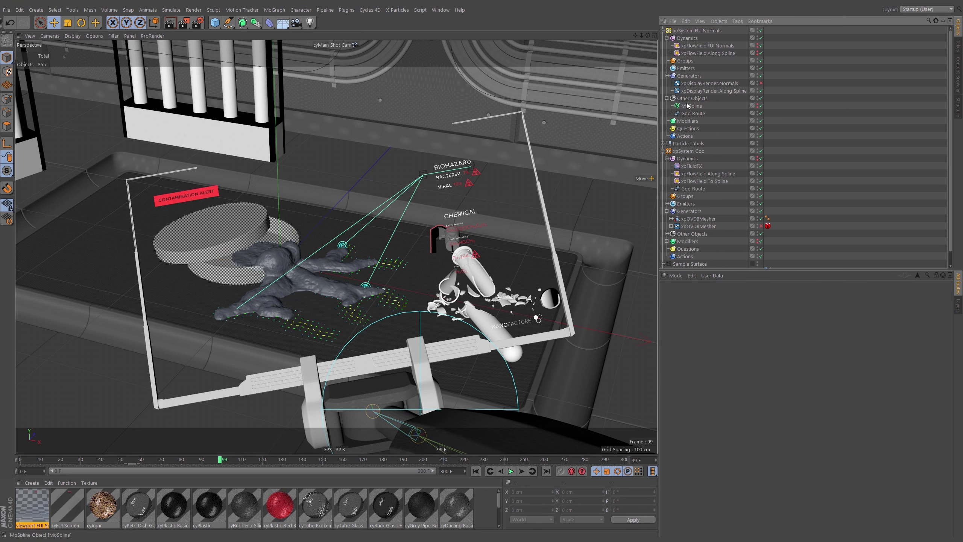
pyautogui.click(779, 98)
pyautogui.click(664, 30)
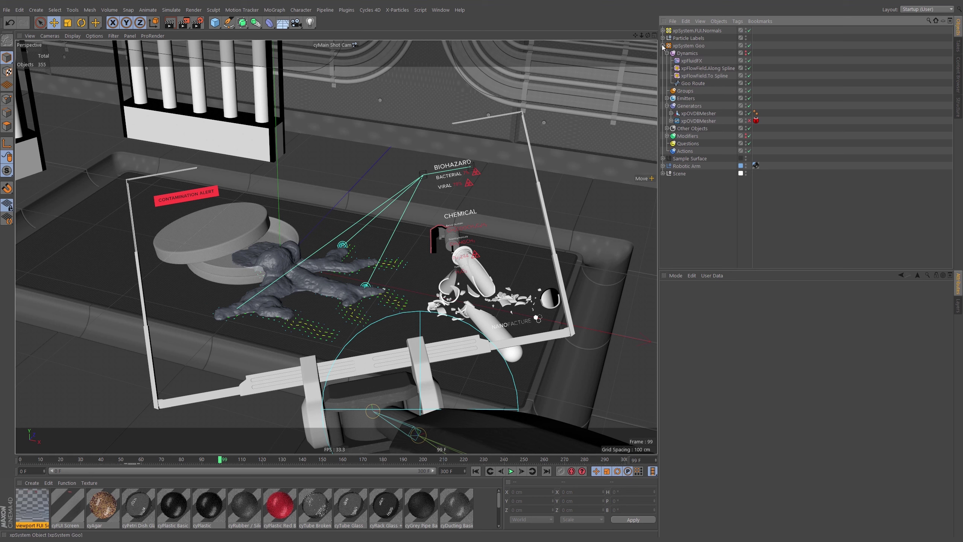
pyautogui.click(663, 45)
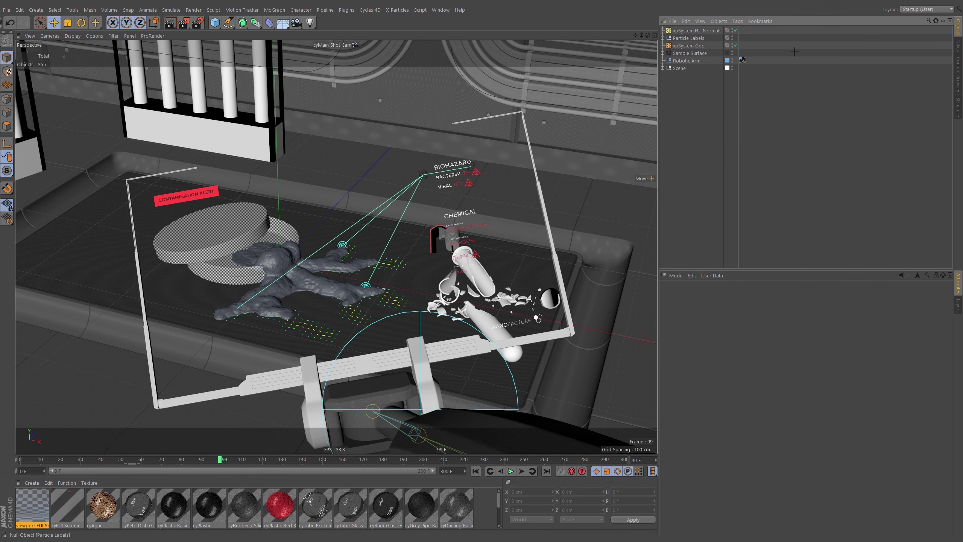
# Step: Scrub the timeline to frame 118 to review the lines ahead of the goo and inspect the Emitters of xpSystem Goo
pyautogui.moveTo(196, 461); pyautogui.dragTo(293, 467)
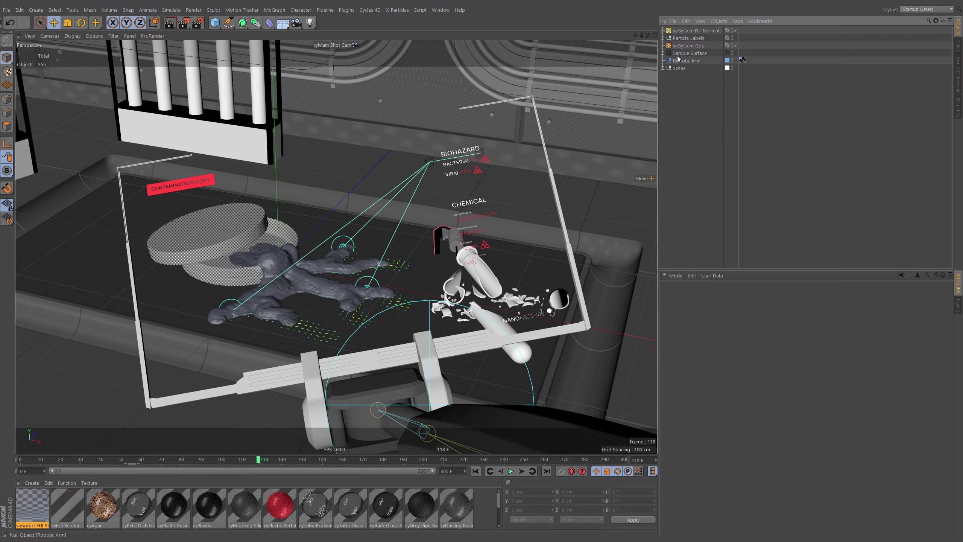
pyautogui.click(663, 45)
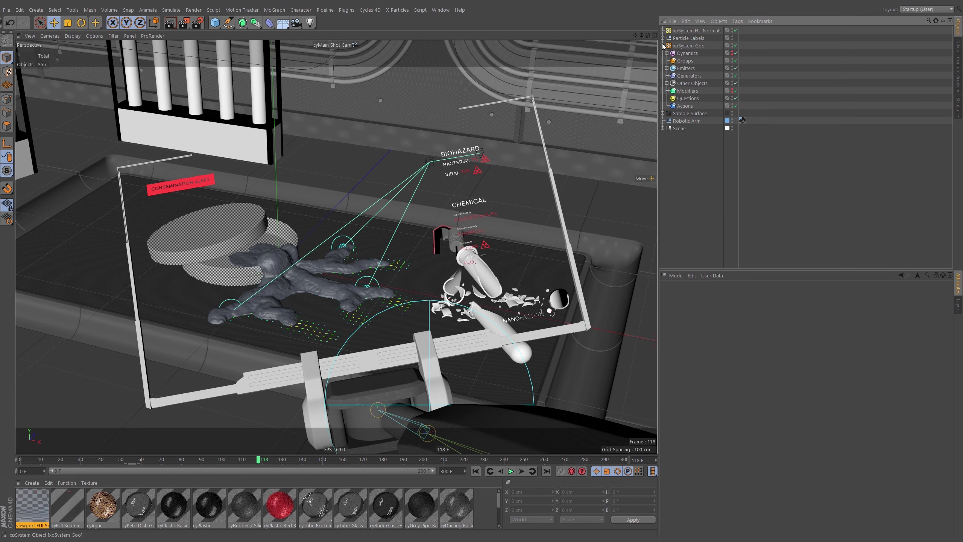
pyautogui.click(667, 68)
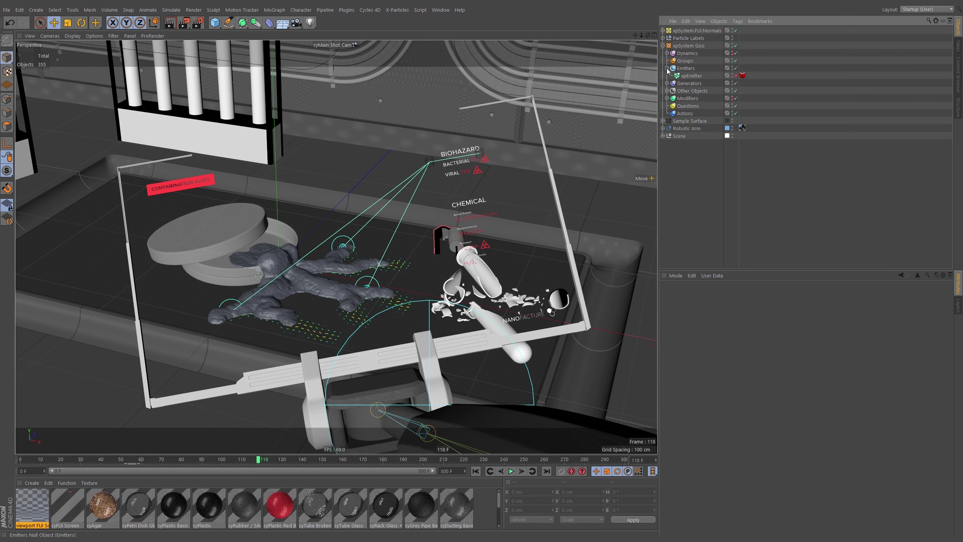
pyautogui.click(663, 46)
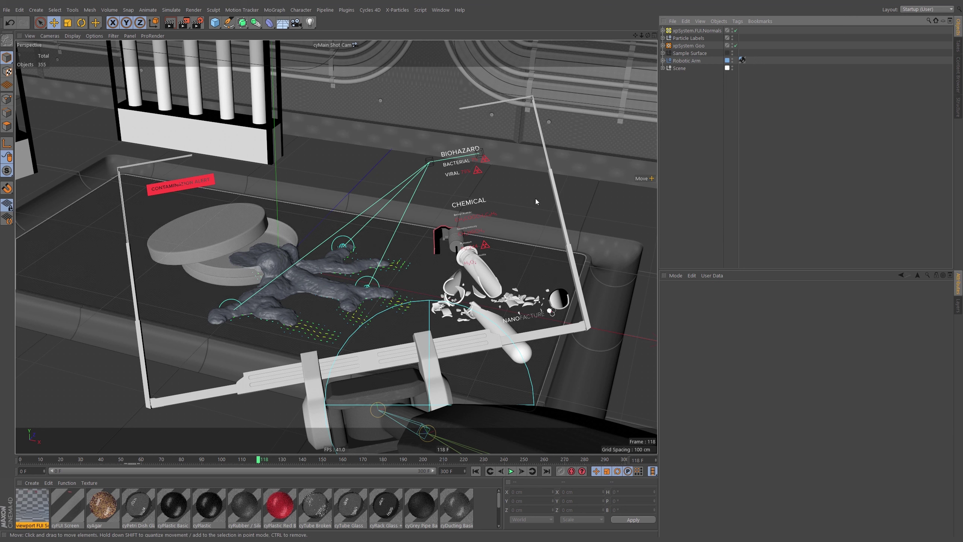
# Step: Enable xpSystem.Screen Edge under the Robotic Arm's Geo > Screen Tilt hierarchy and deselect it
pyautogui.click(663, 61)
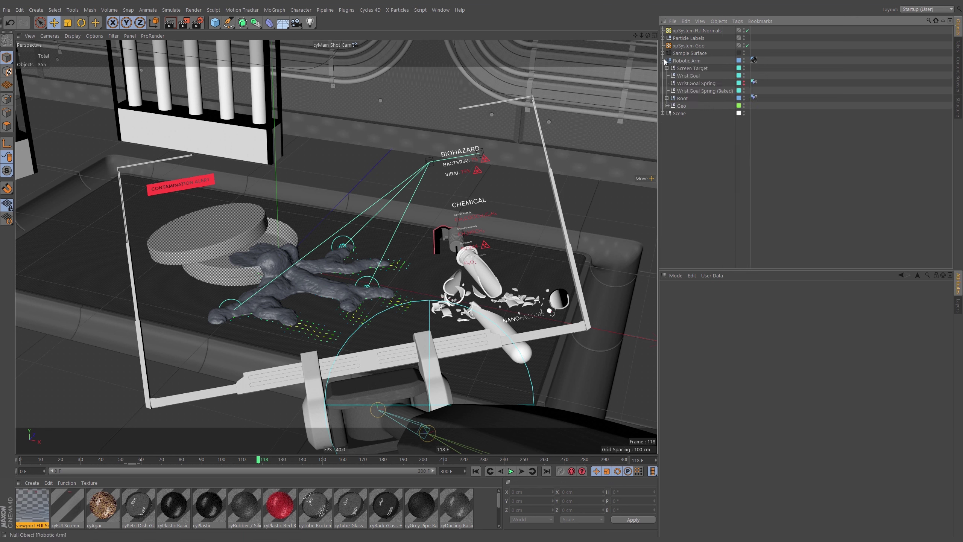
pyautogui.click(667, 106)
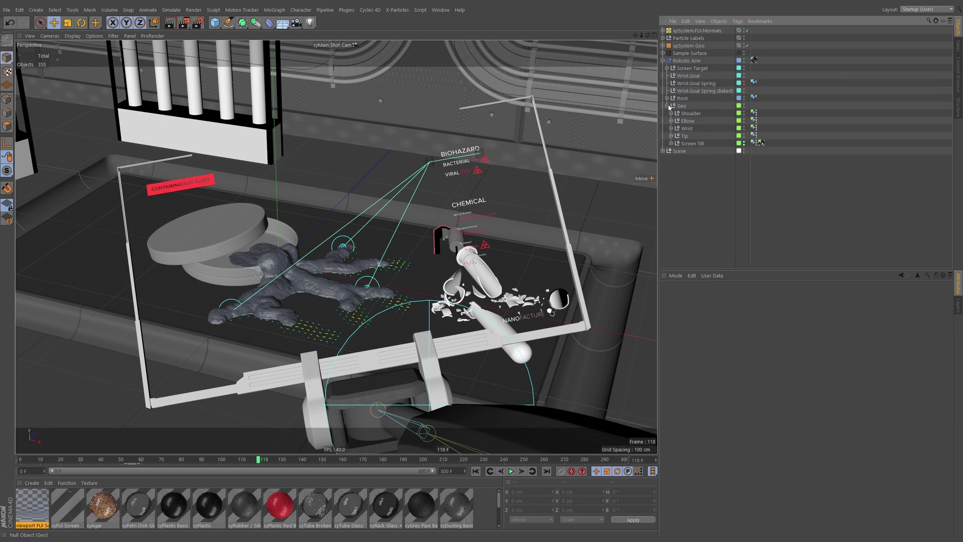
pyautogui.click(671, 143)
pyautogui.click(696, 174)
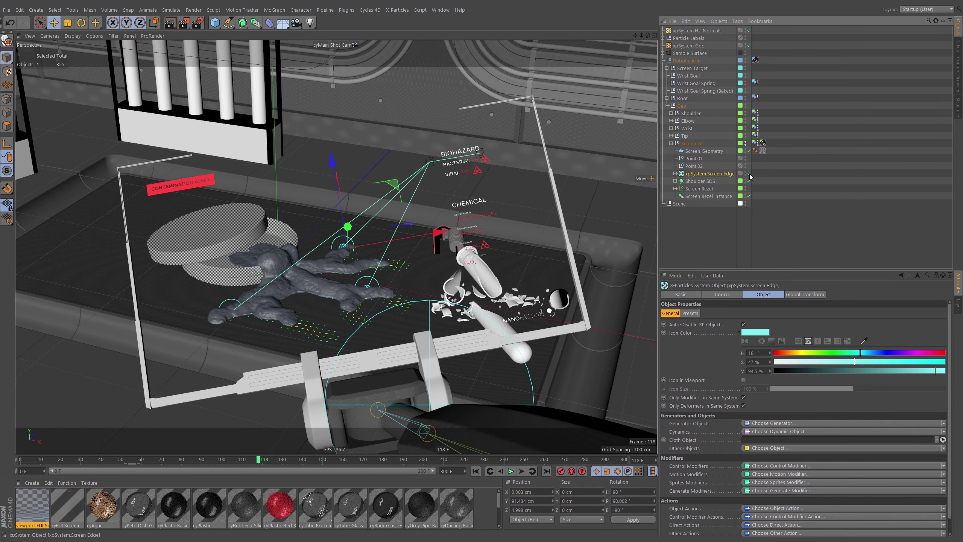
pyautogui.click(749, 174)
pyautogui.click(777, 170)
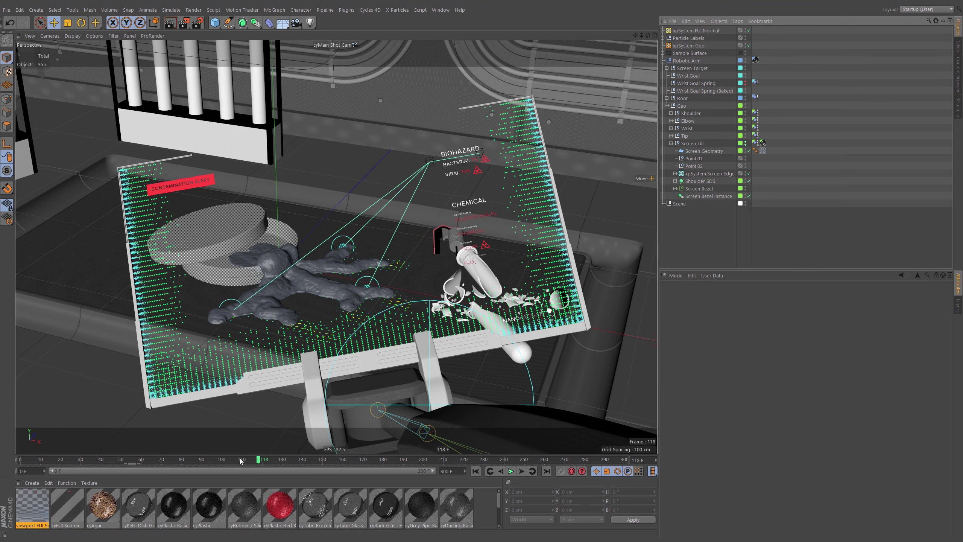
# Step: Scrub the timeline around frames 103 to 110 to review the screen-edge particles, and collapse the Robotic Arm and xpSystem Goo hierarchies
pyautogui.moveTo(240, 460)
pyautogui.mouseDown()
pyautogui.moveTo(182, 465)
pyautogui.moveTo(255, 459)
pyautogui.mouseUp()
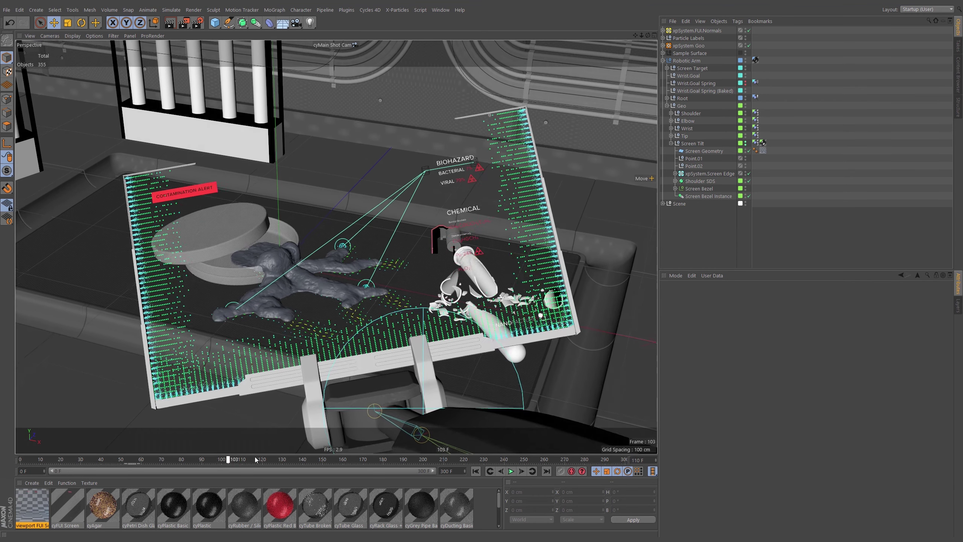
pyautogui.click(663, 61)
pyautogui.click(663, 45)
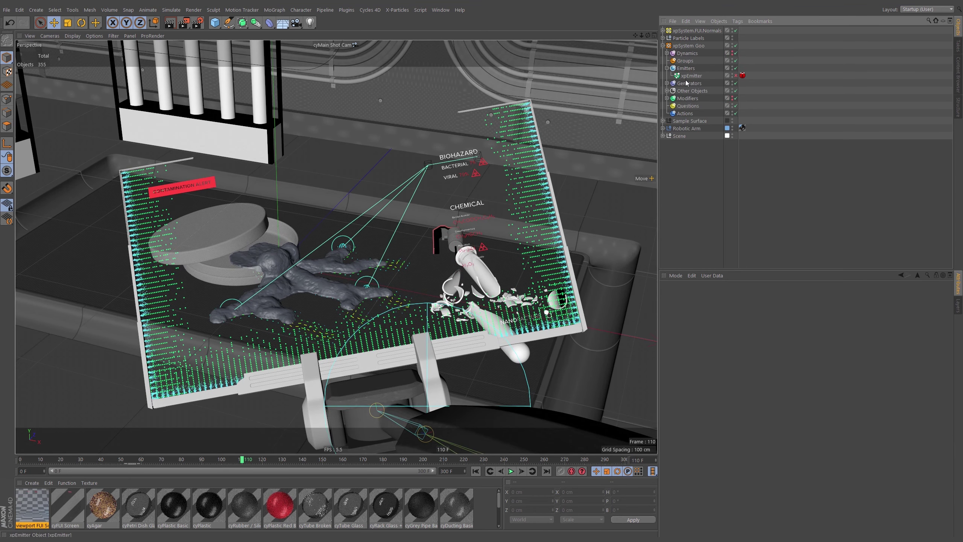
pyautogui.click(663, 46)
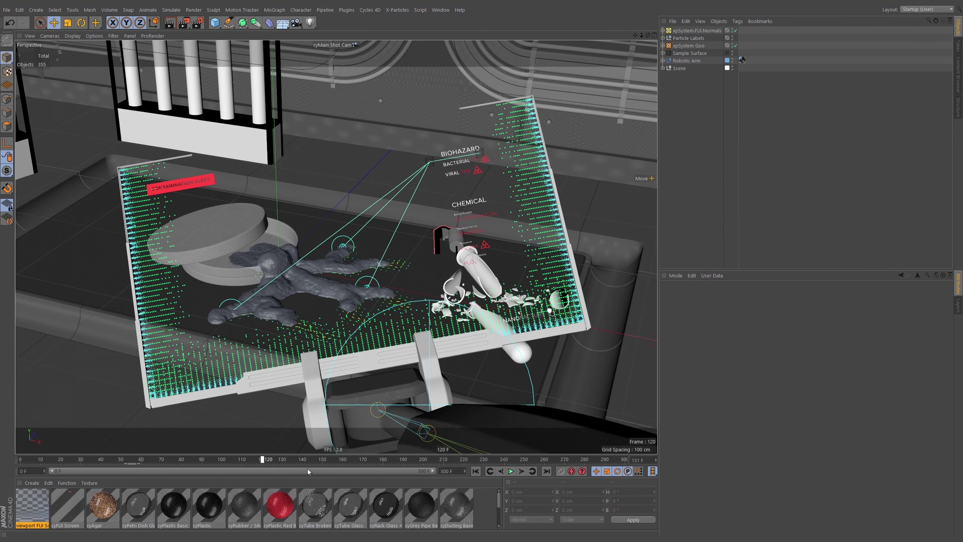
# Step: Review the goo, flow lines and screen-edge particles in playback, stop at frame 80 and return to frame 0
pyautogui.moveTo(382, 461); pyautogui.dragTo(413, 460)
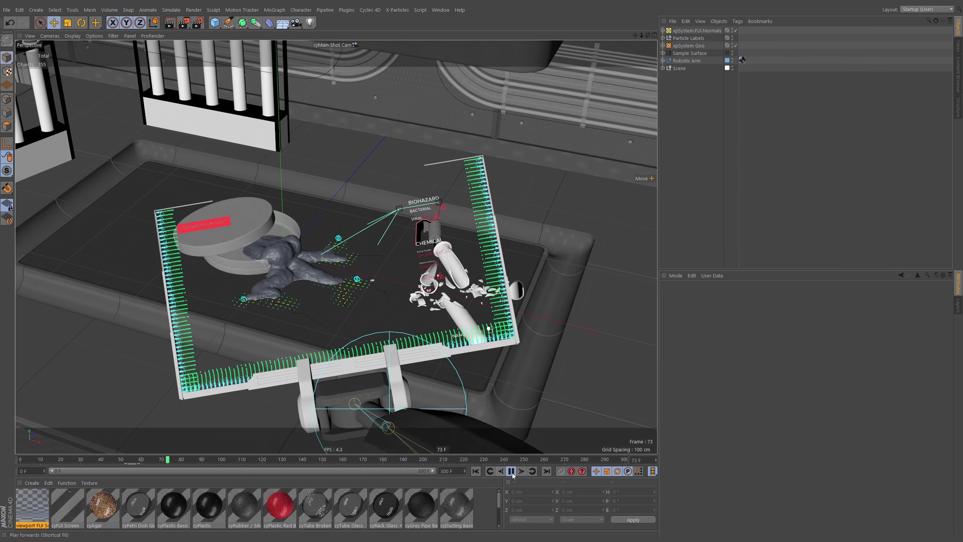
pyautogui.click(511, 470)
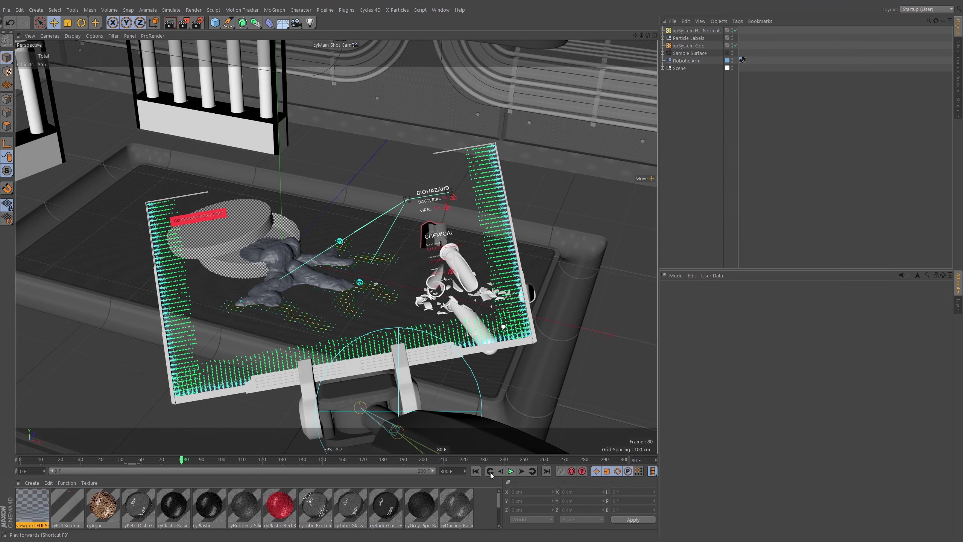
pyautogui.click(476, 471)
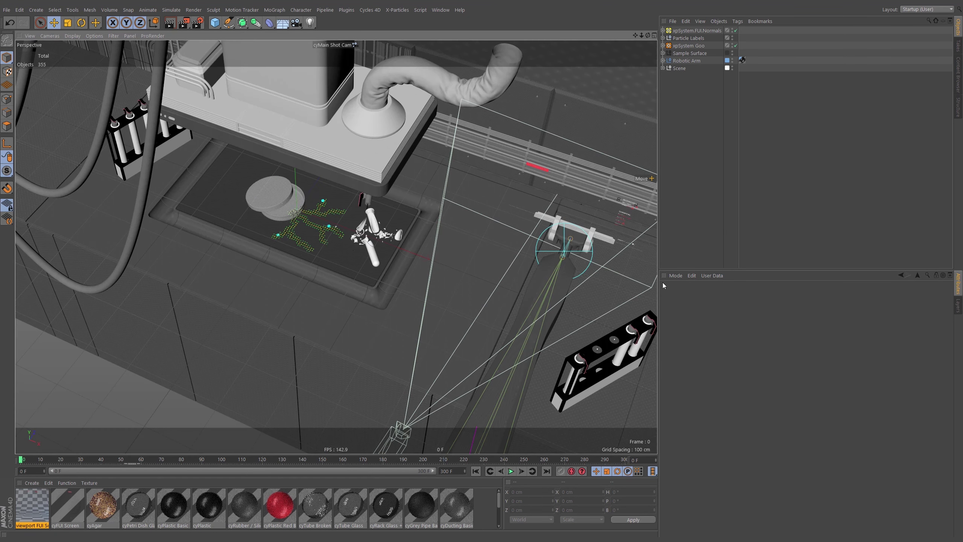